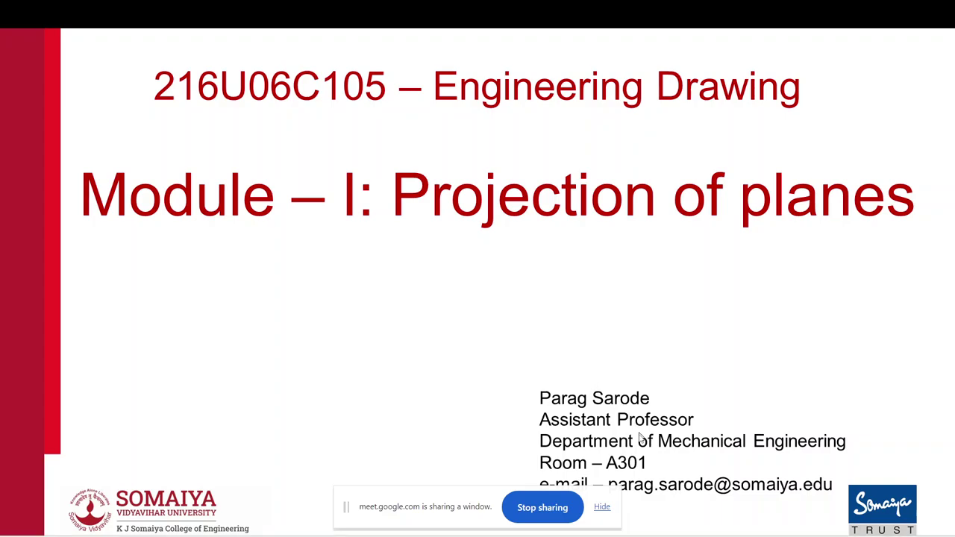
# - Dismiss the Start menu and Meet sharing bar, then advance to the Projection of Points slide
pyautogui.press('super+Tab')
pyautogui.press('Escape')
pyautogui.press('super')
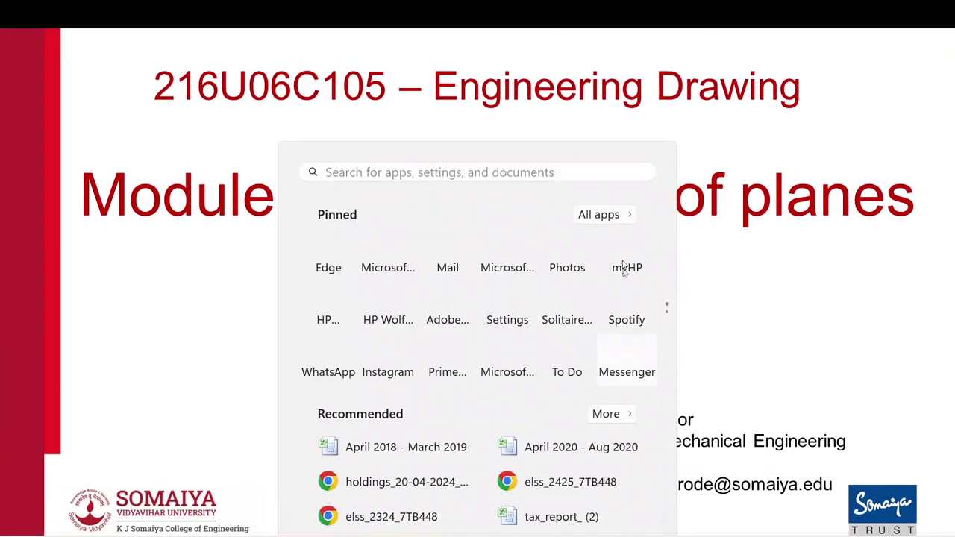
pyautogui.click(750, 346)
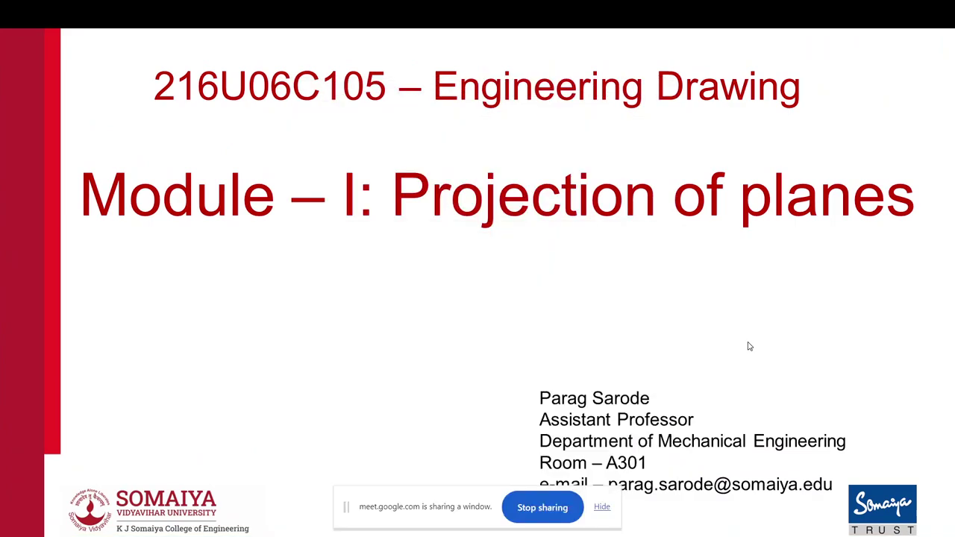
pyautogui.click(602, 506)
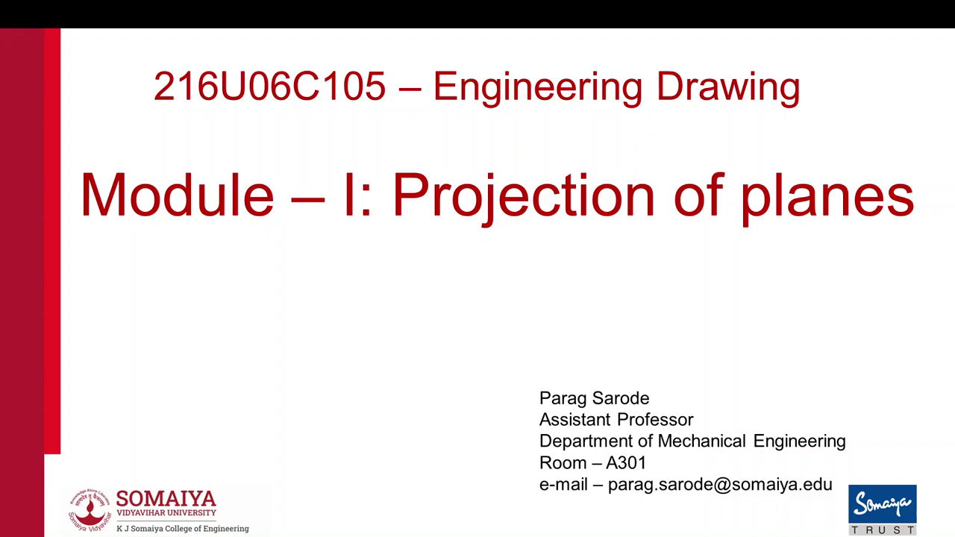
pyautogui.press('Right')
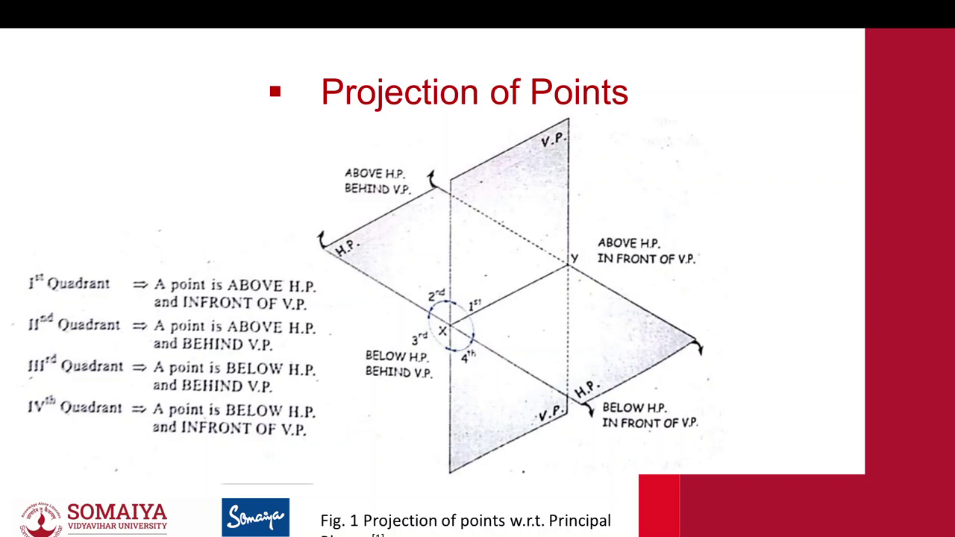
pyautogui.press('super+Tab')
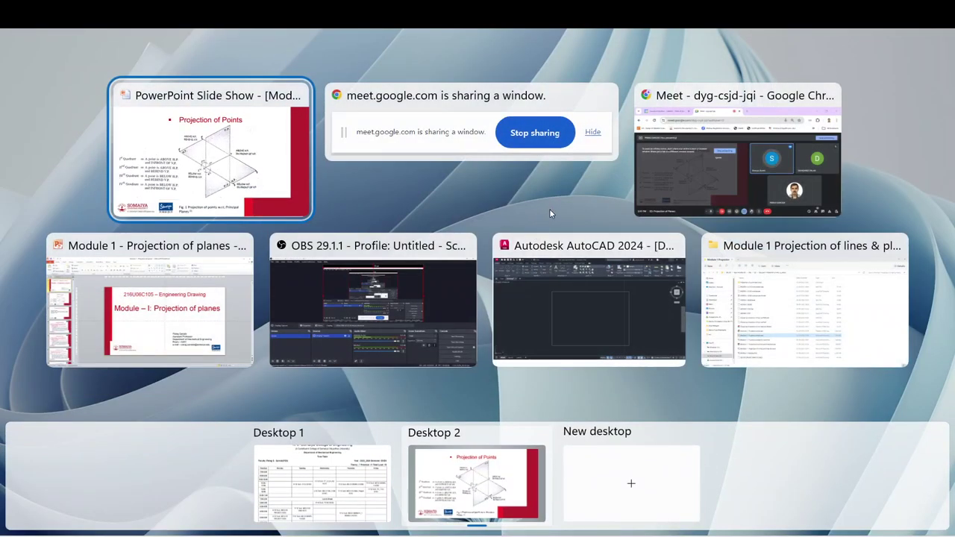
pyautogui.click(678, 168)
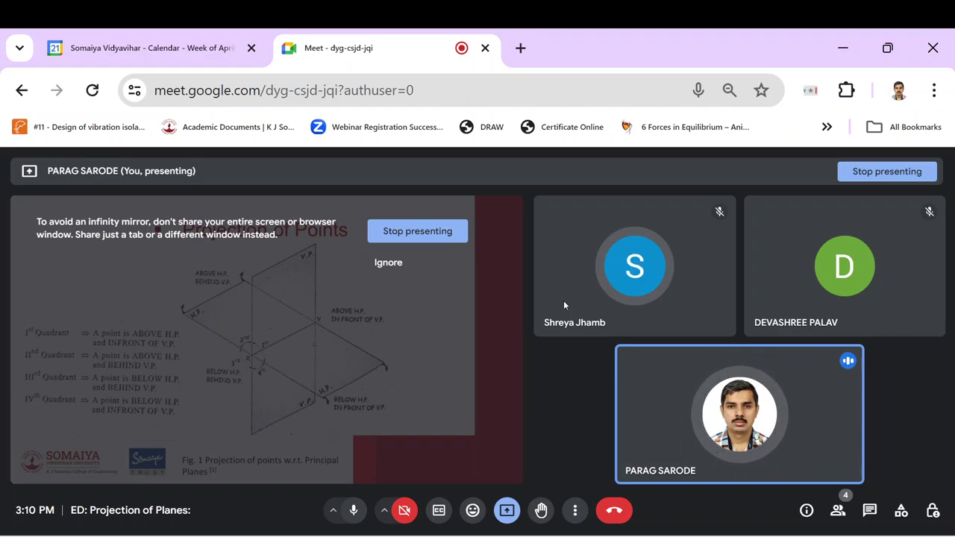
pyautogui.moveTo(497, 317)
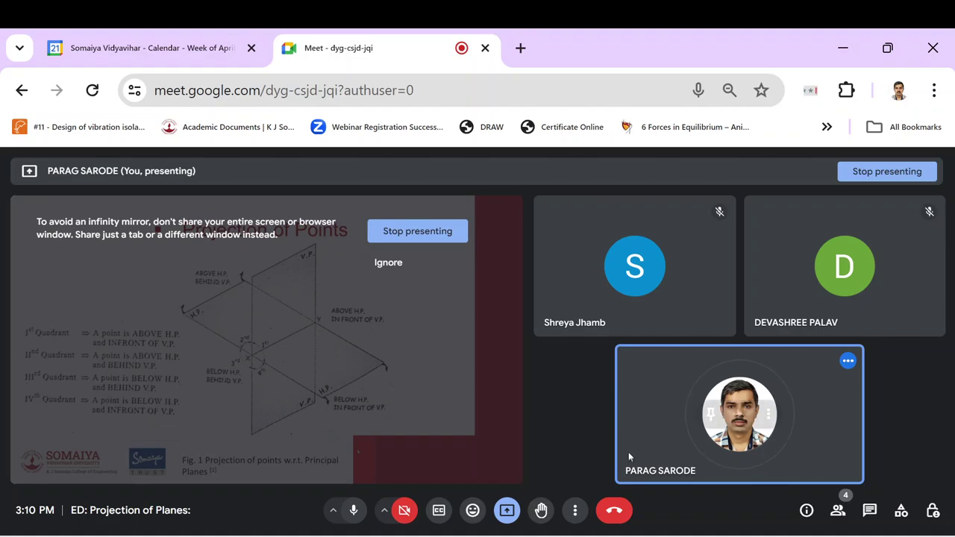
pyautogui.moveTo(628, 535)
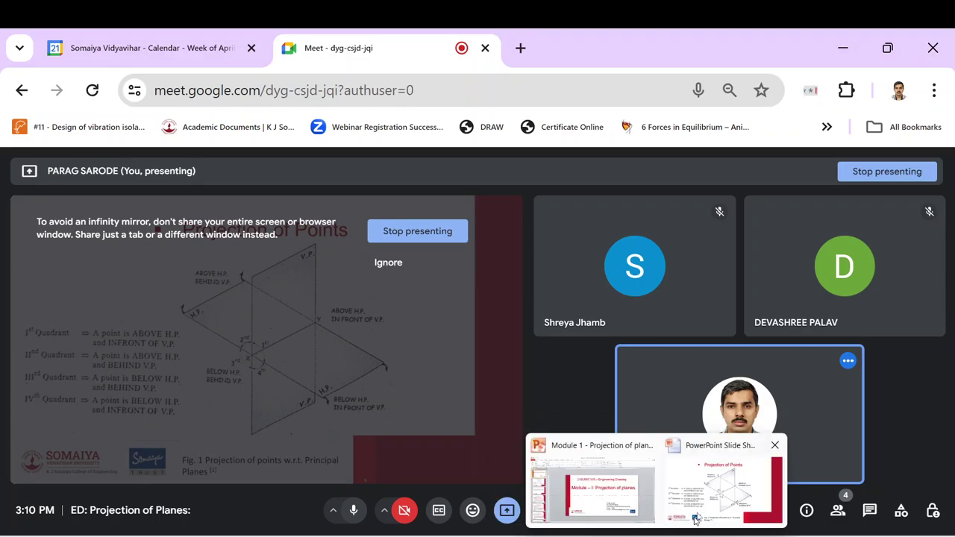
pyautogui.click(694, 520)
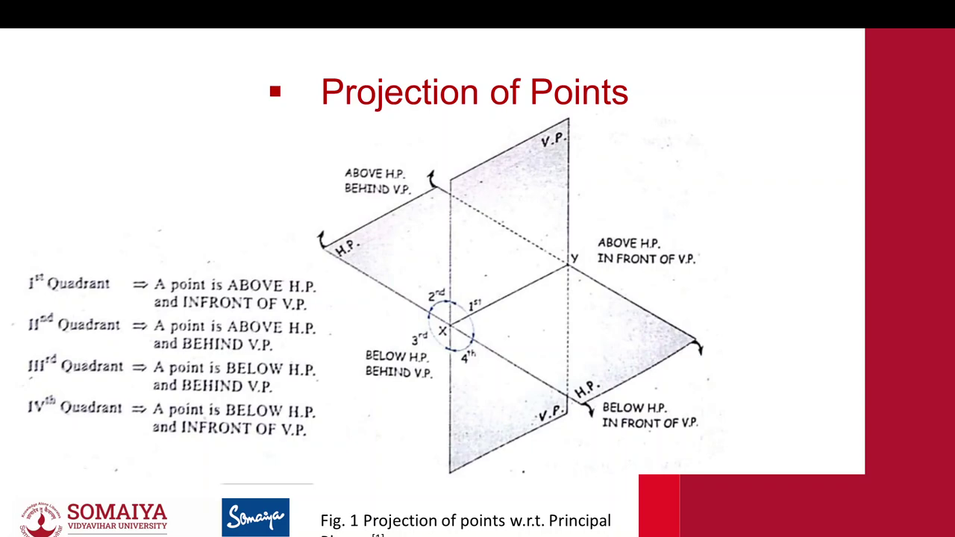
# - Step past the Syllabus slide and back to it, then show all open windows
pyautogui.press('Right')
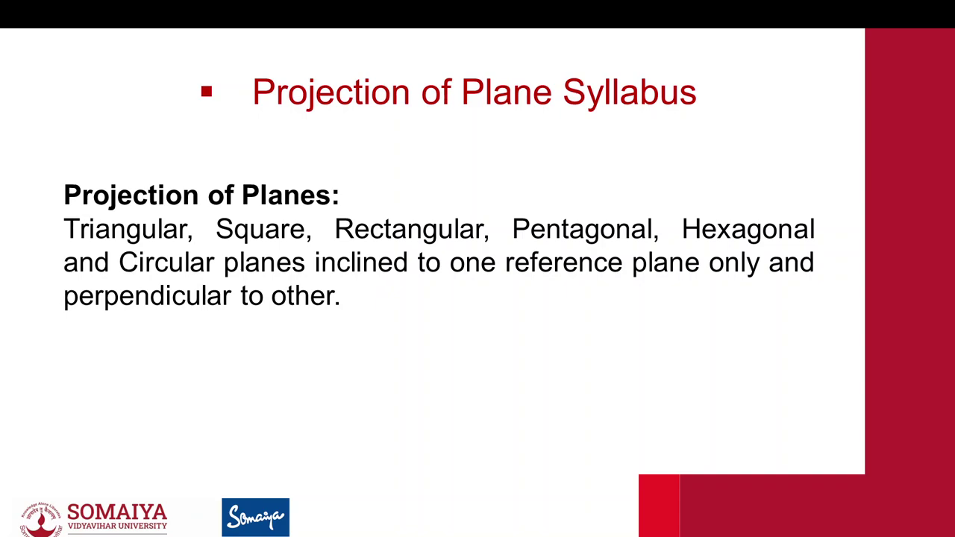
pyautogui.press('Right')
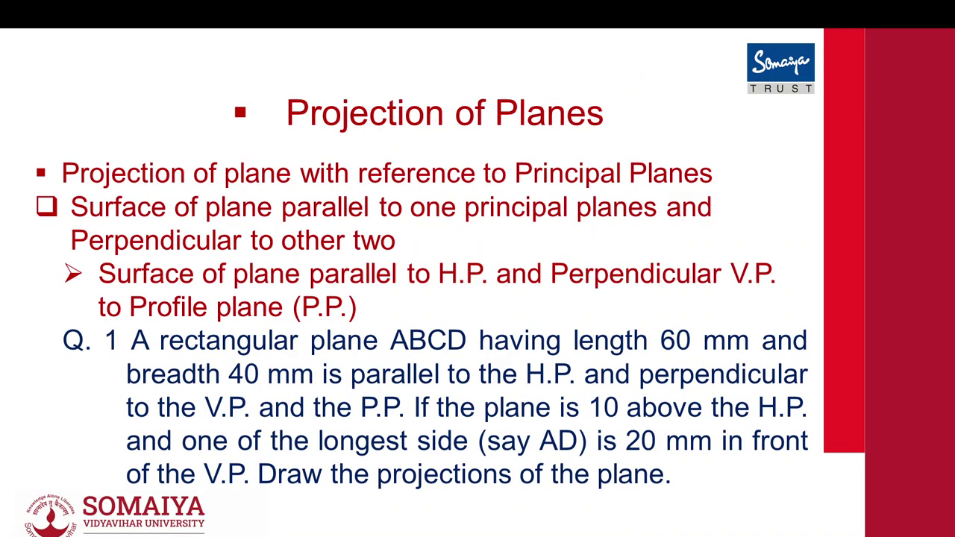
pyautogui.press('Left')
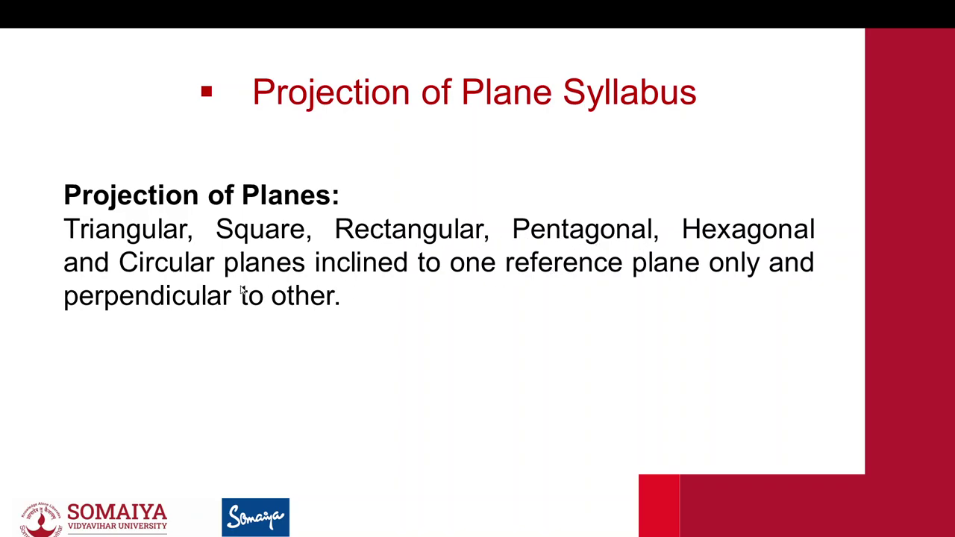
pyautogui.press('super+Tab')
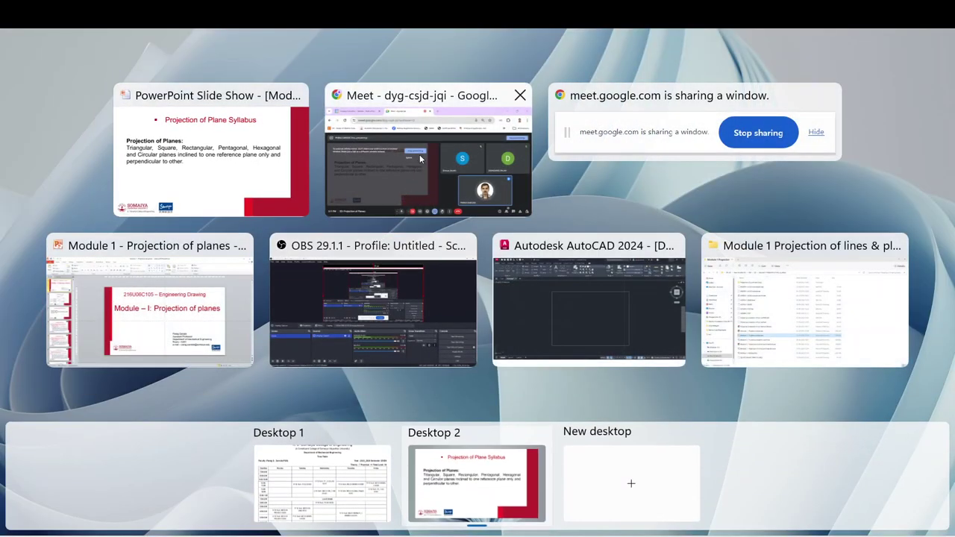
# - Switch to the Google Meet call and stop presenting the slide show
pyautogui.click(561, 286)
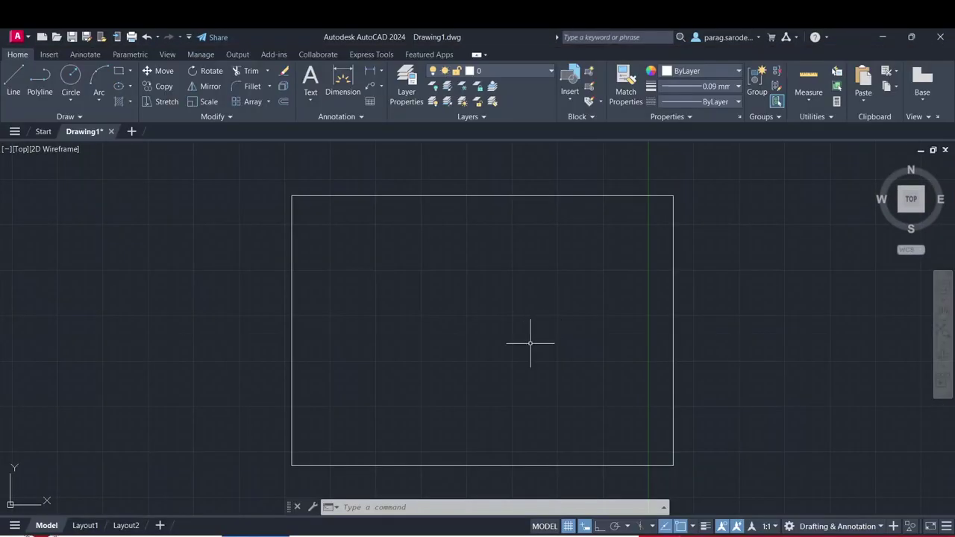
pyautogui.press('super+Tab')
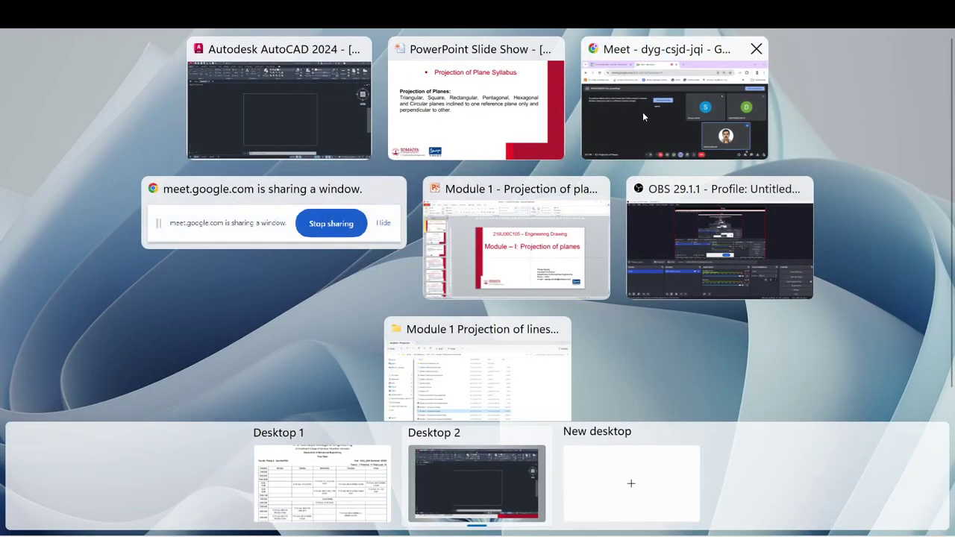
pyautogui.click(643, 112)
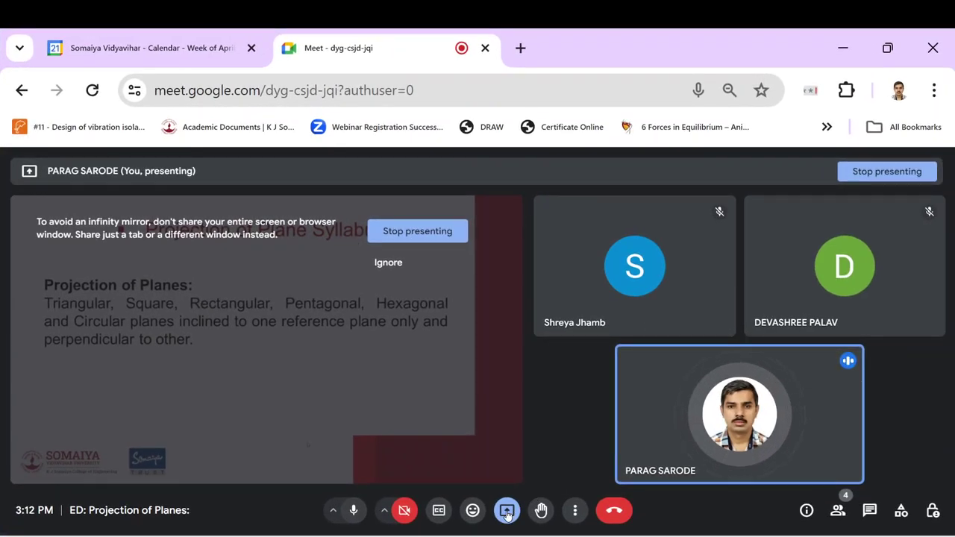
pyautogui.click(507, 513)
pyautogui.click(543, 474)
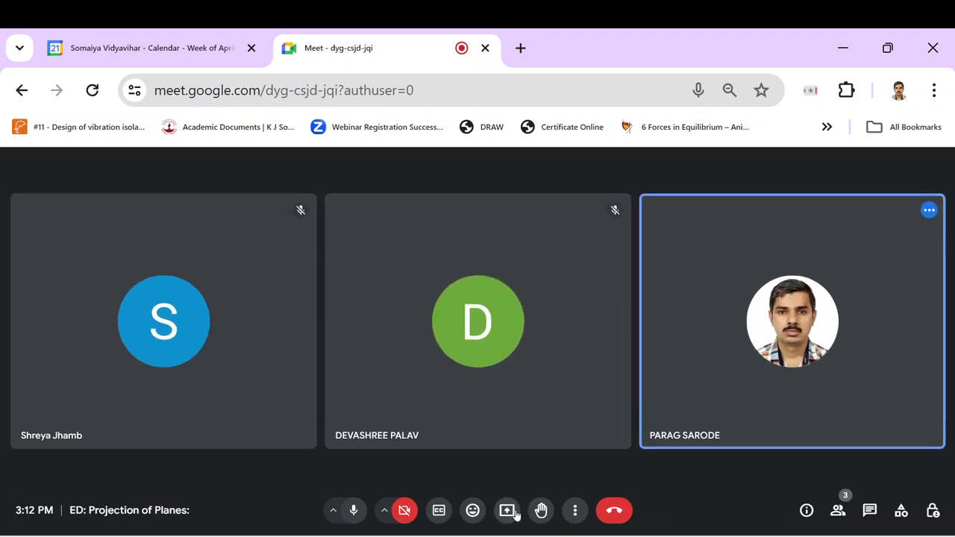
# - Start a new presentation sharing the AutoCAD 2024 window
pyautogui.click(511, 512)
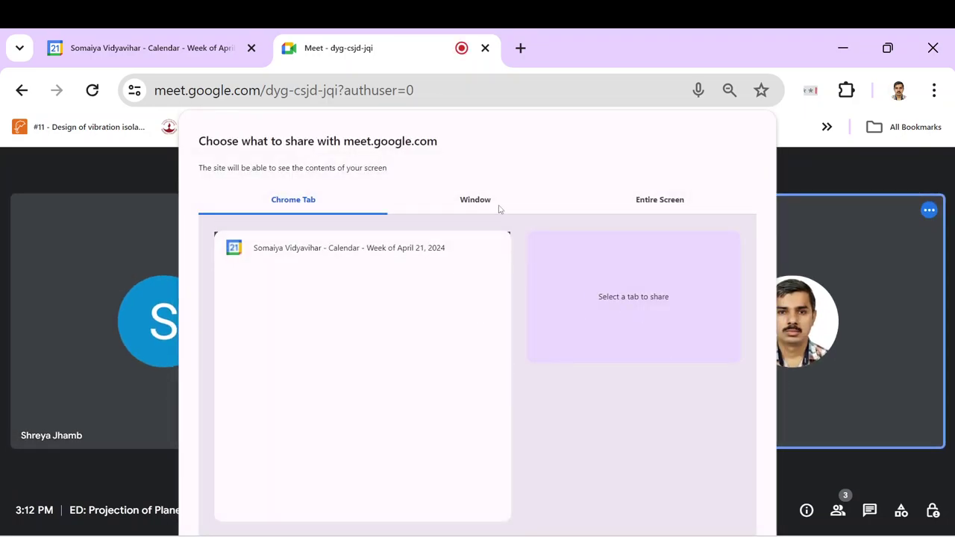
pyautogui.click(500, 207)
pyautogui.click(500, 309)
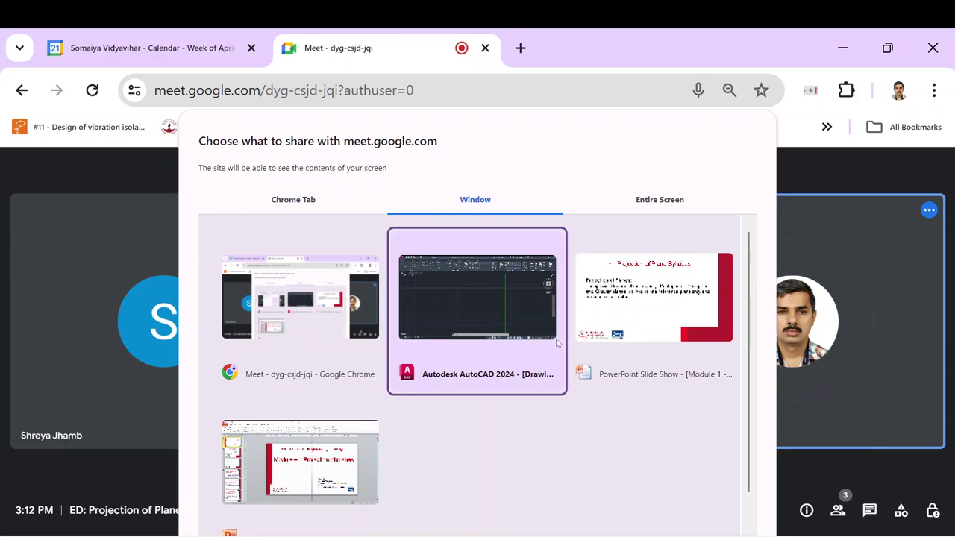
pyautogui.press('Return')
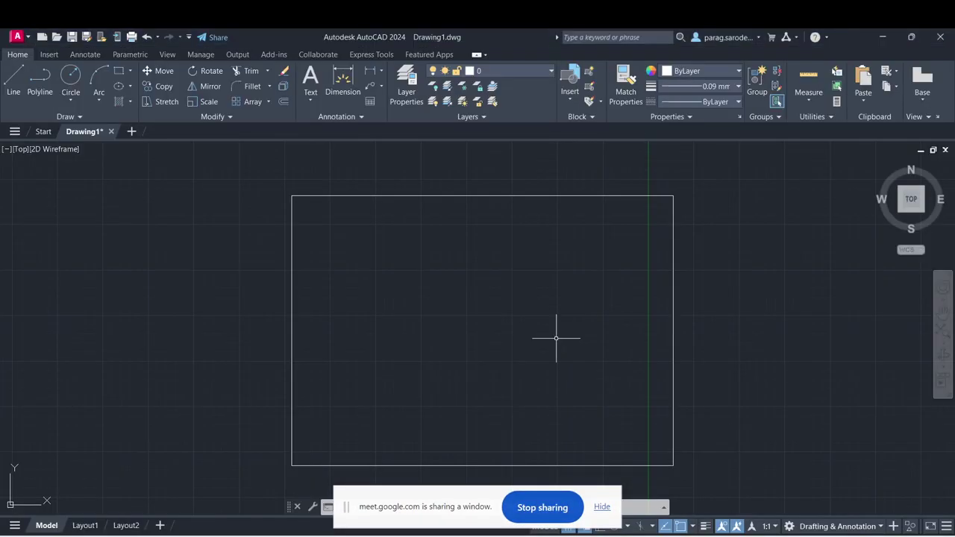
# - Pan the drawing frame left, hide the sharing bar, and start the LINE command
pyautogui.moveTo(556, 338)
pyautogui.mouseDown(button='middle')
pyautogui.moveTo(471, 340)
pyautogui.moveTo(491, 341)
pyautogui.mouseUp(button='middle')
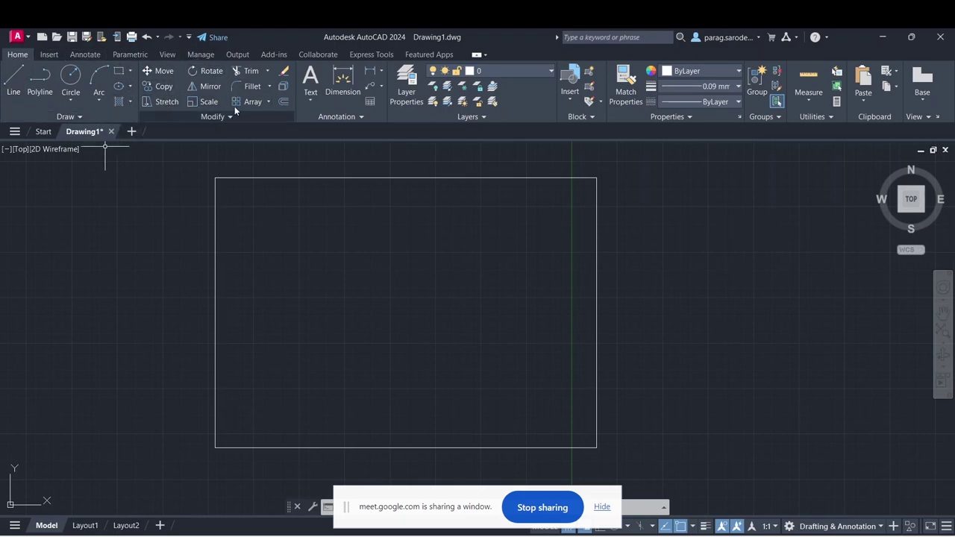
pyautogui.click(66, 116)
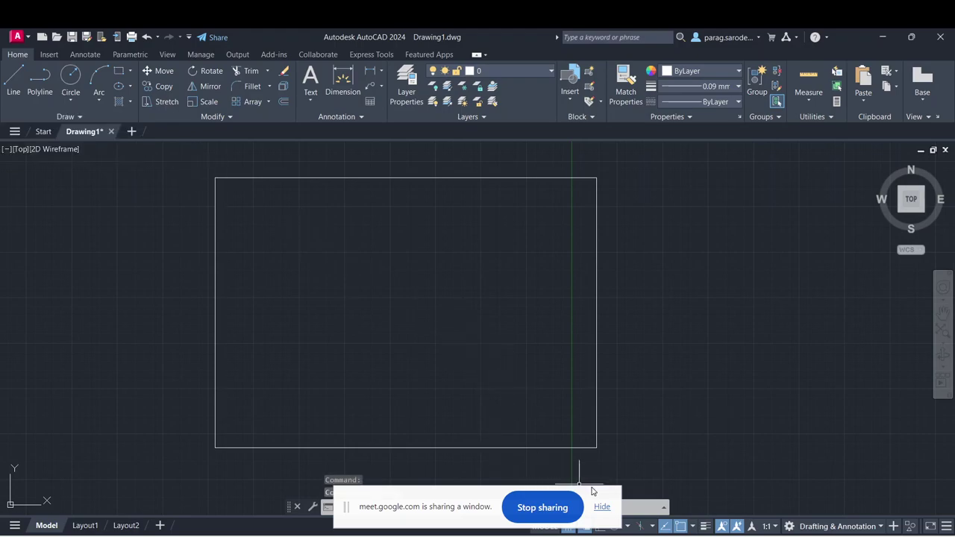
pyautogui.click(608, 510)
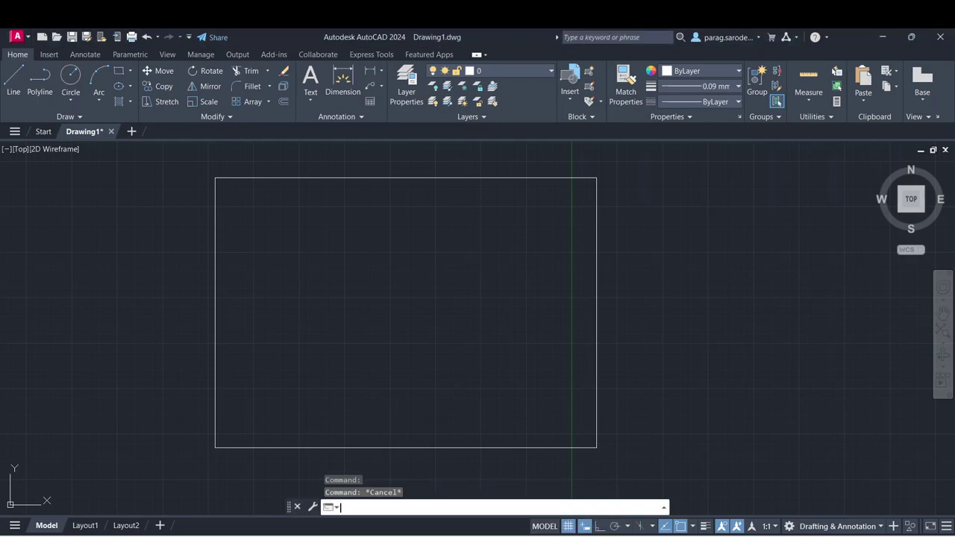
pyautogui.click(14, 83)
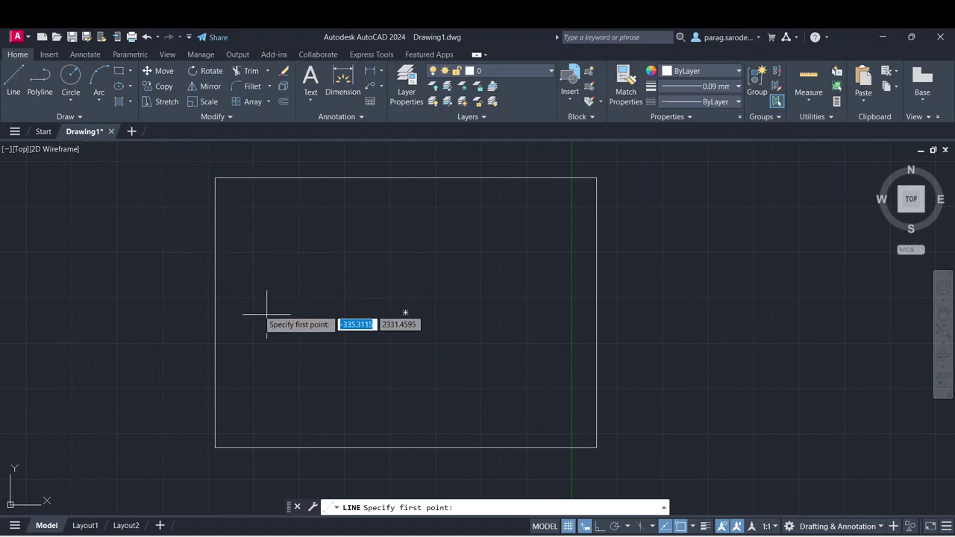
pyautogui.click(20, 91)
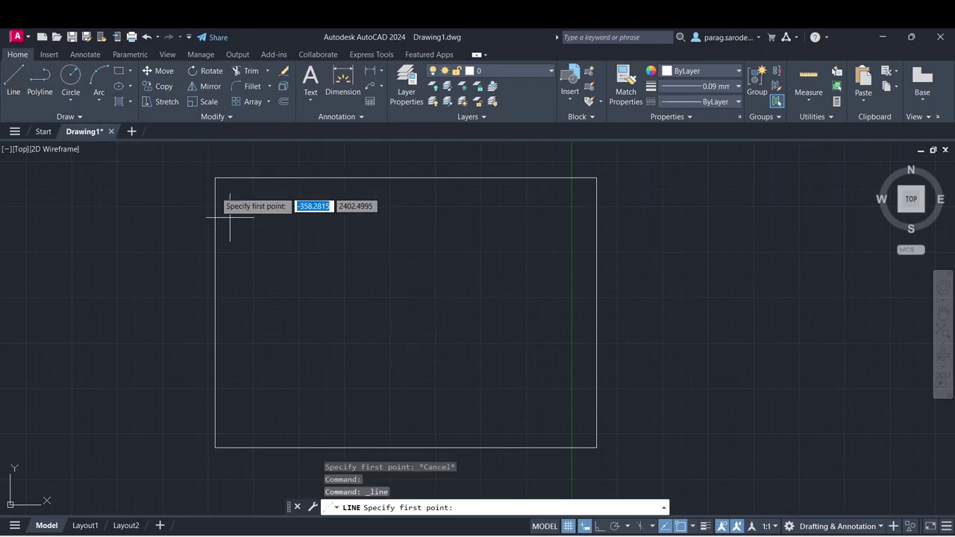
# - With Ortho on, draw a 3-sided polygon by edge, 30 units per edge, at the frame's upper left
pyautogui.click(130, 71)
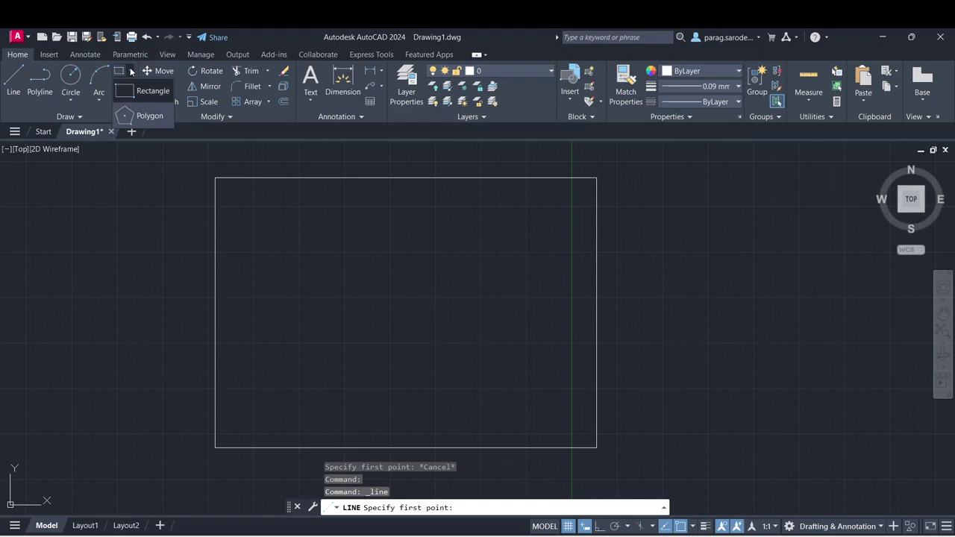
pyautogui.click(140, 117)
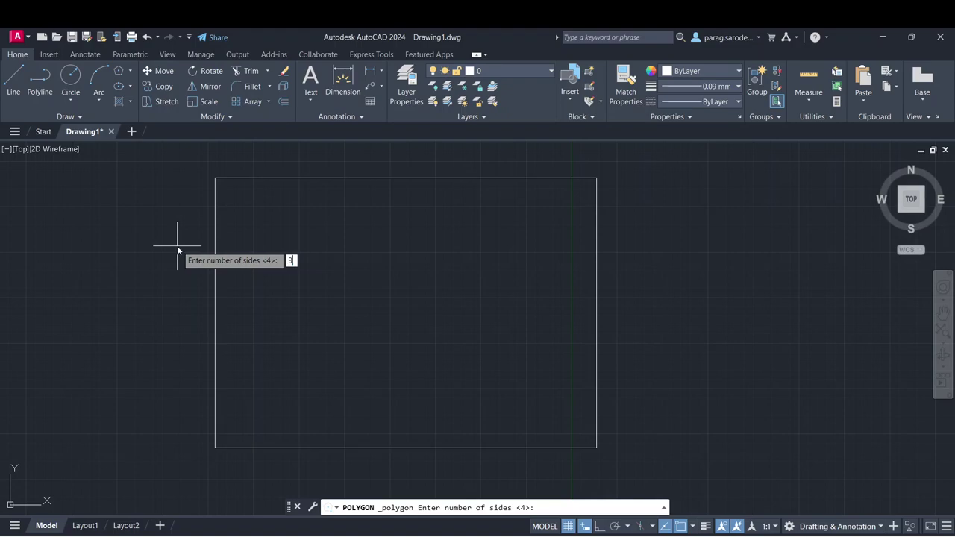
pyautogui.write('3')
pyautogui.press('Return')
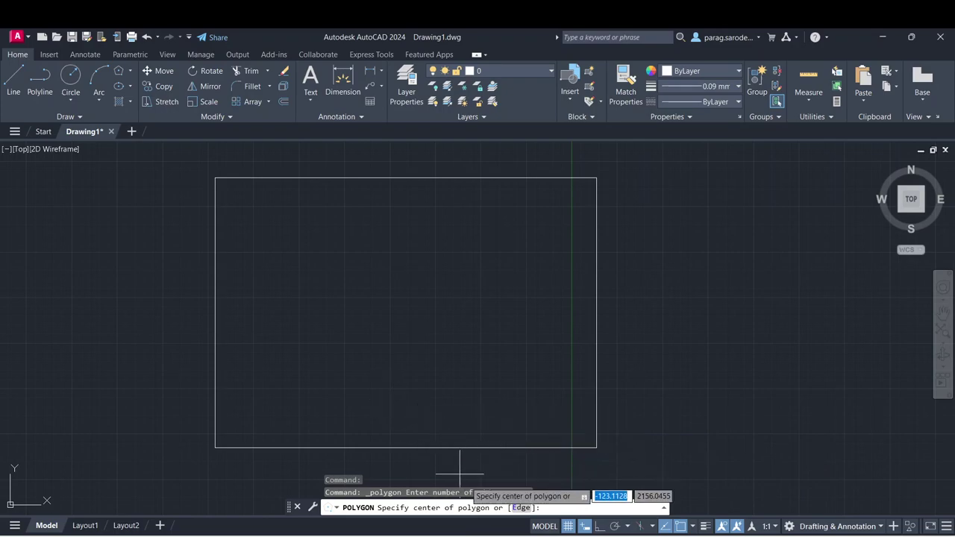
pyautogui.click(521, 508)
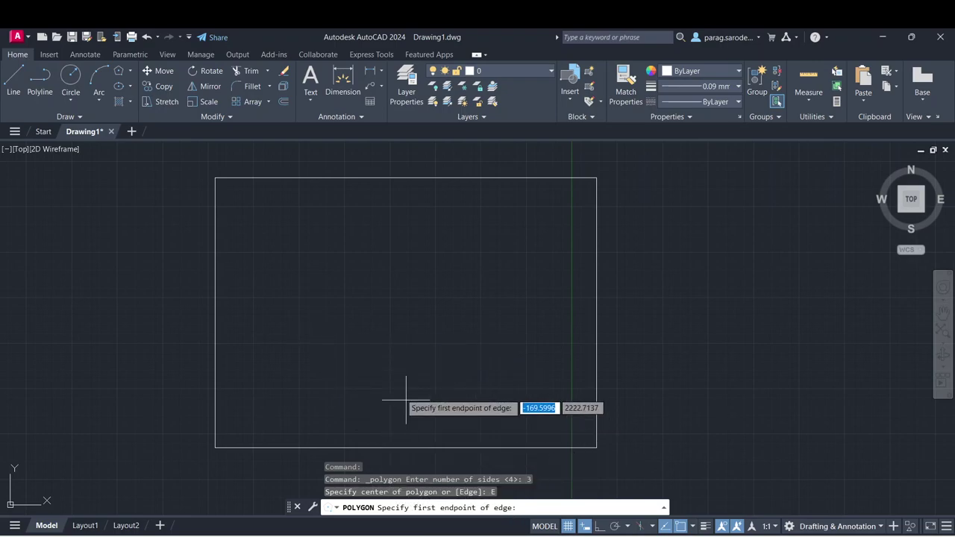
pyautogui.click(261, 237)
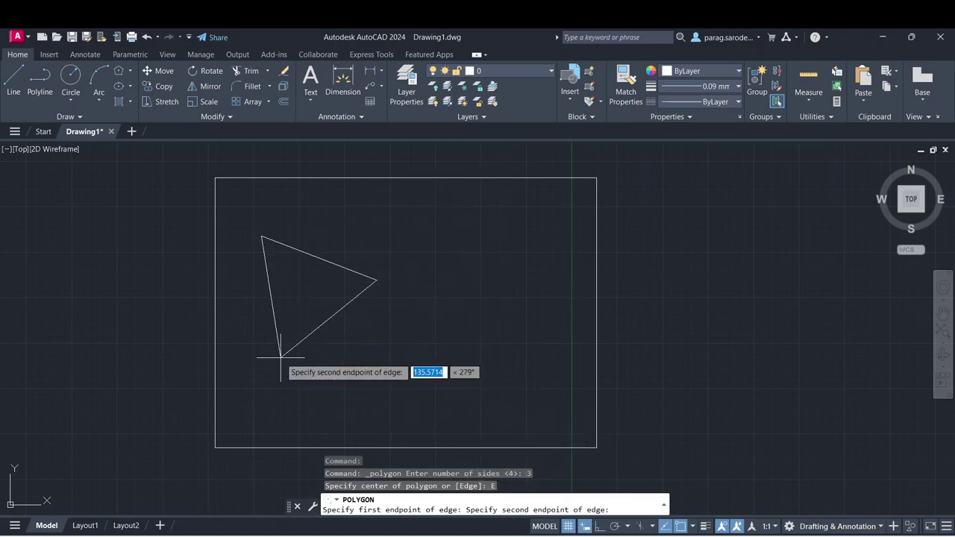
pyautogui.click(601, 527)
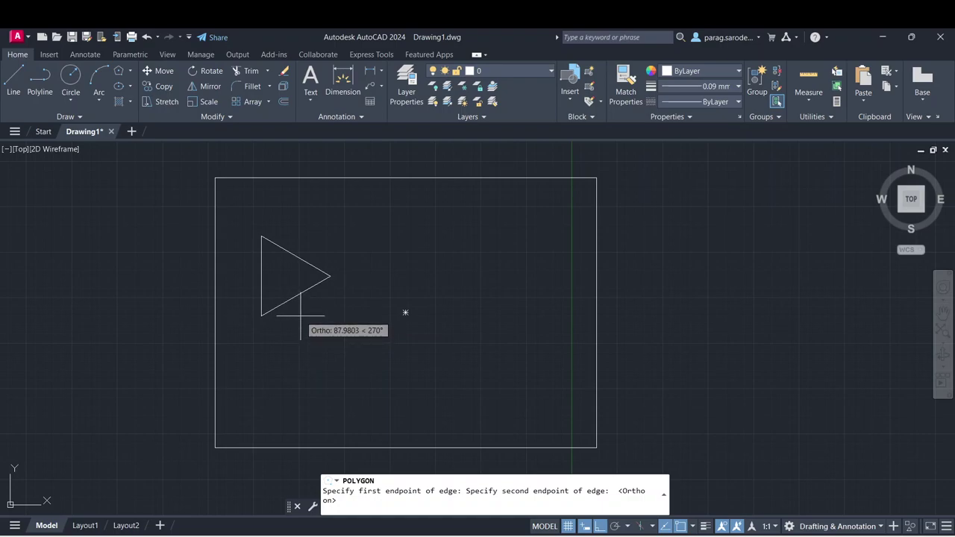
pyautogui.write('3')
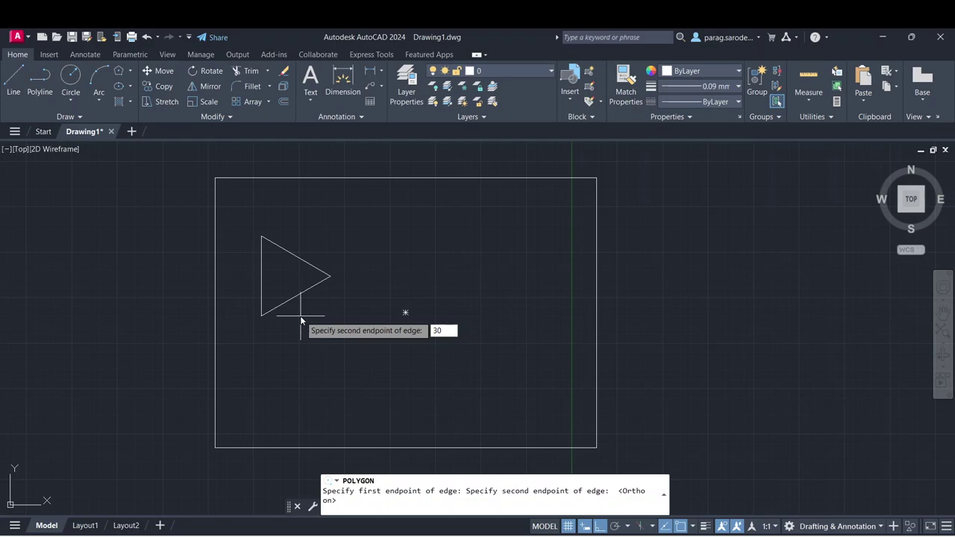
pyautogui.write('0')
pyautogui.press('Return')
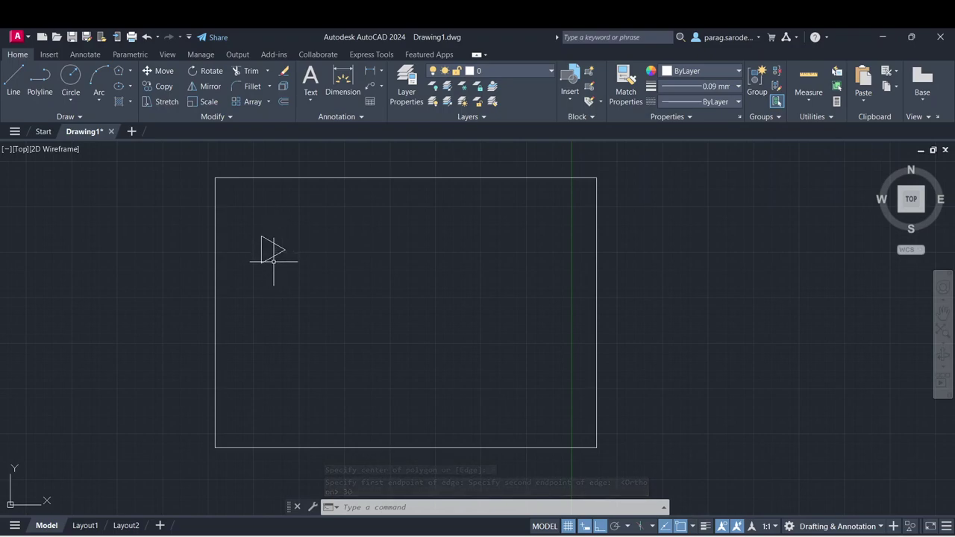
# - Draw a 30-unit vertical line to the right of the triangle
pyautogui.click(131, 73)
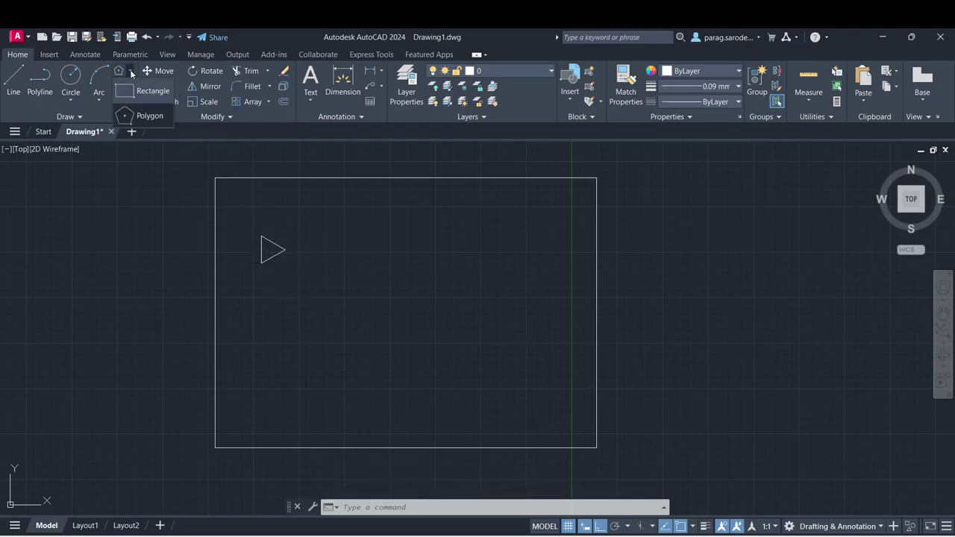
pyautogui.click(19, 83)
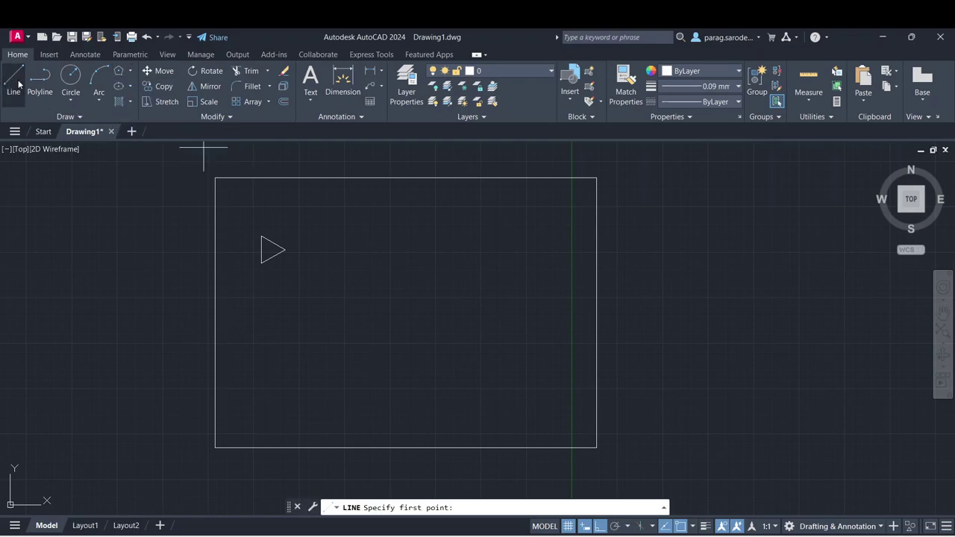
pyautogui.click(329, 235)
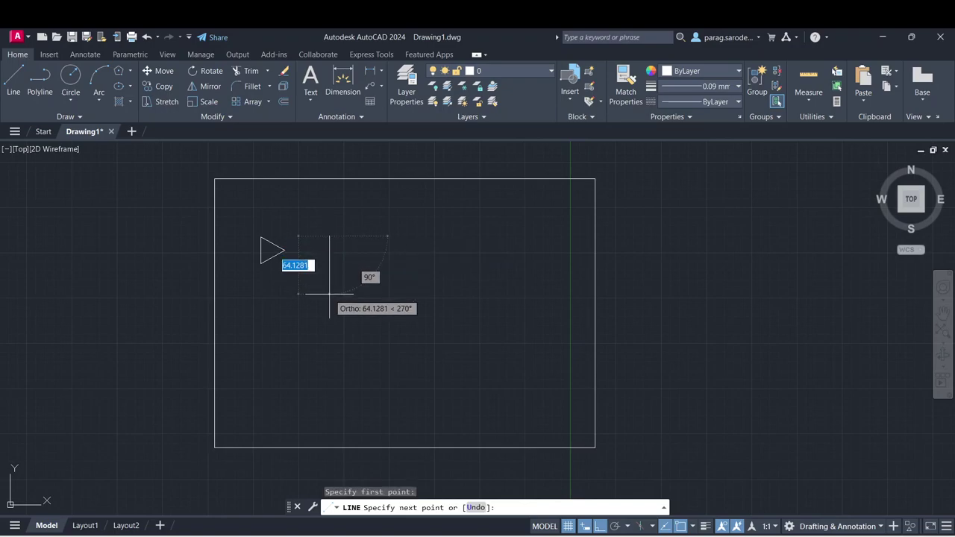
pyautogui.write('30')
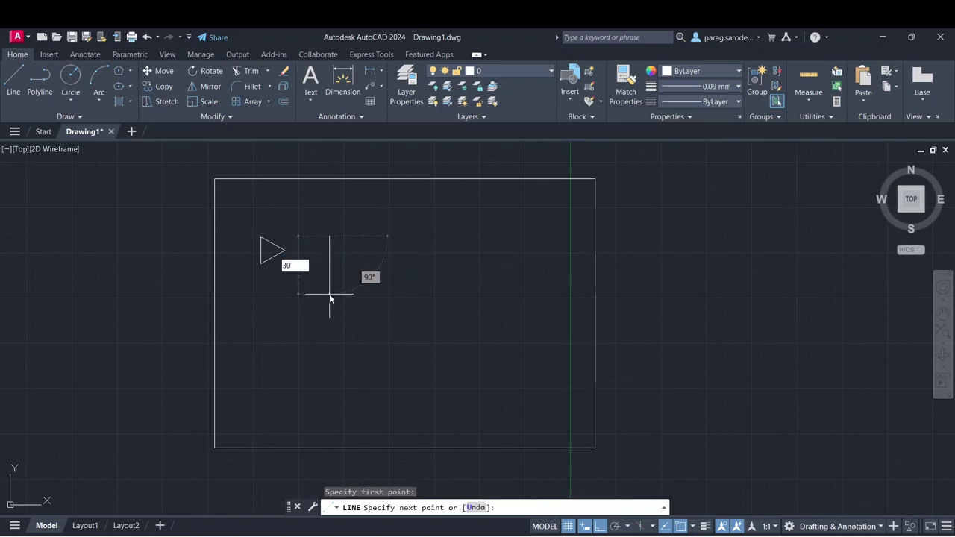
pyautogui.press('Return')
pyautogui.press('Escape')
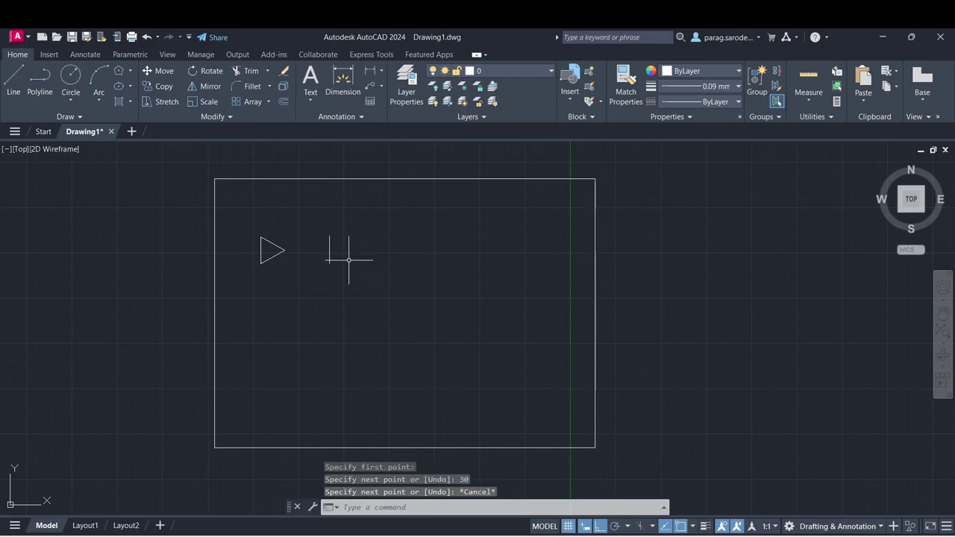
# - Zoom and pan the view down-right, then restart the line command
pyautogui.scroll(2, 347, 258)
pyautogui.moveTo(347, 258); pyautogui.dragTo(390, 303, button='middle')
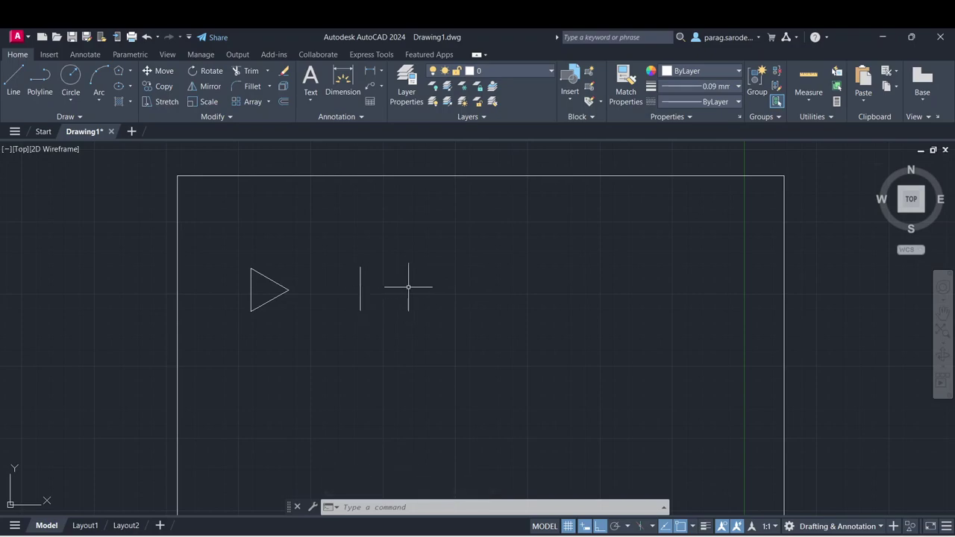
pyautogui.click(13, 82)
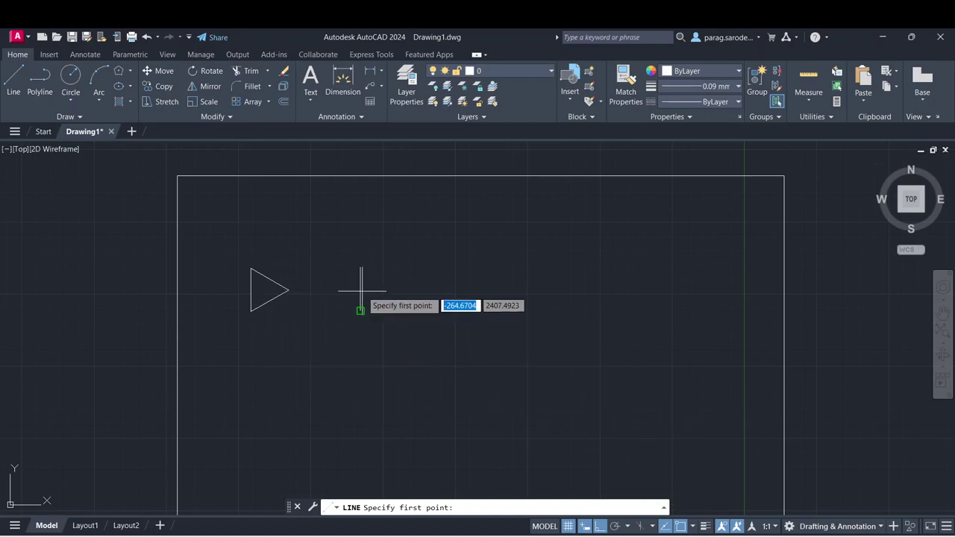
# - Turn on the Midpoint object snap from the status bar's snap options
pyautogui.click(693, 526)
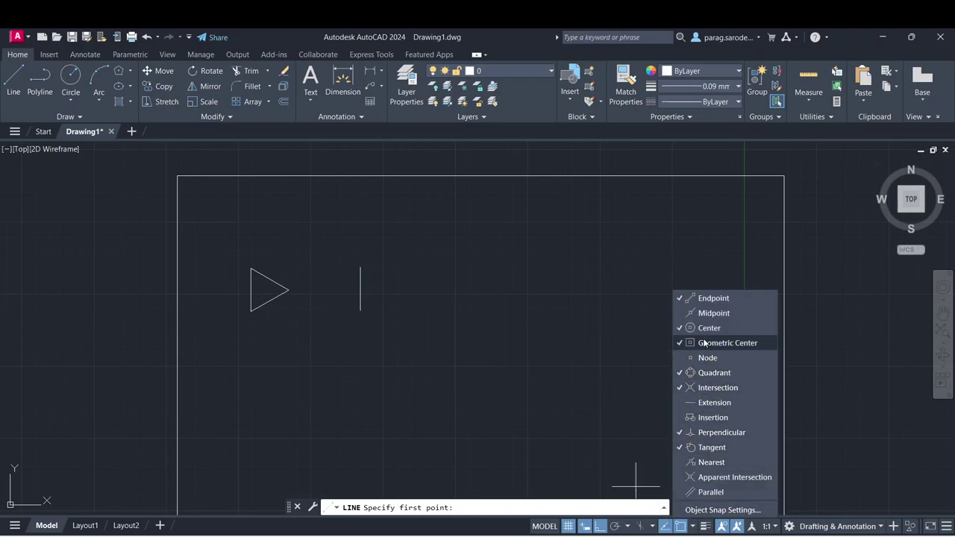
pyautogui.click(561, 335)
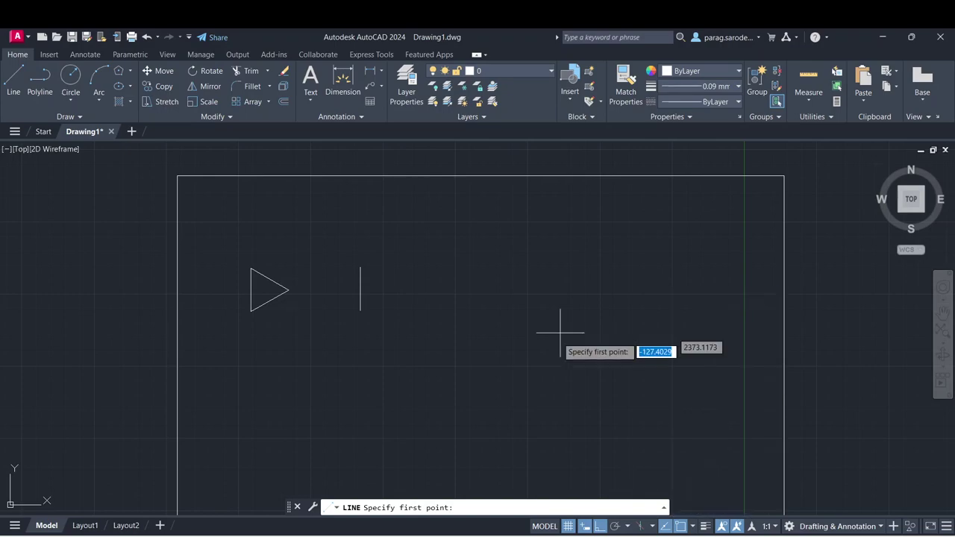
# - Draw a 50-unit horizontal line starting at the vertical line's midpoint
pyautogui.click(360, 289)
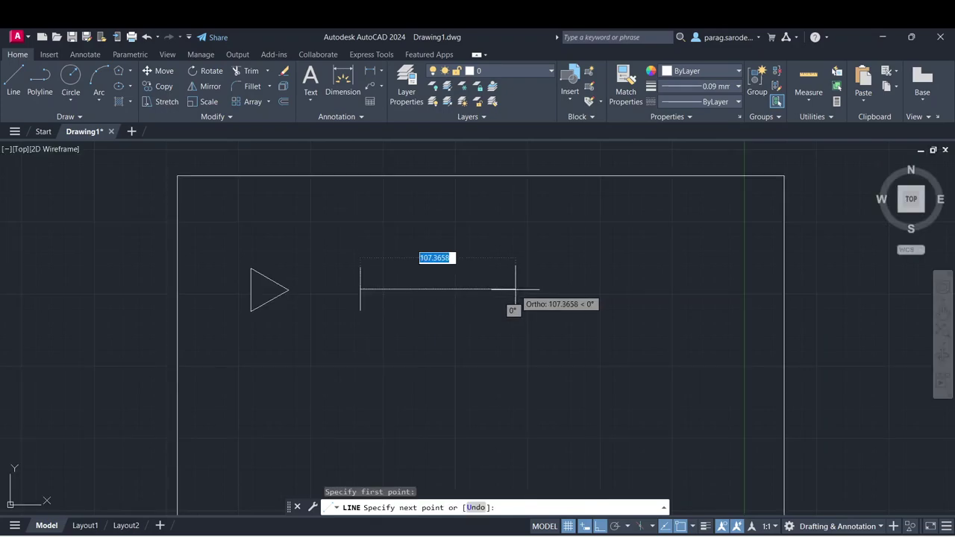
pyautogui.write('5')
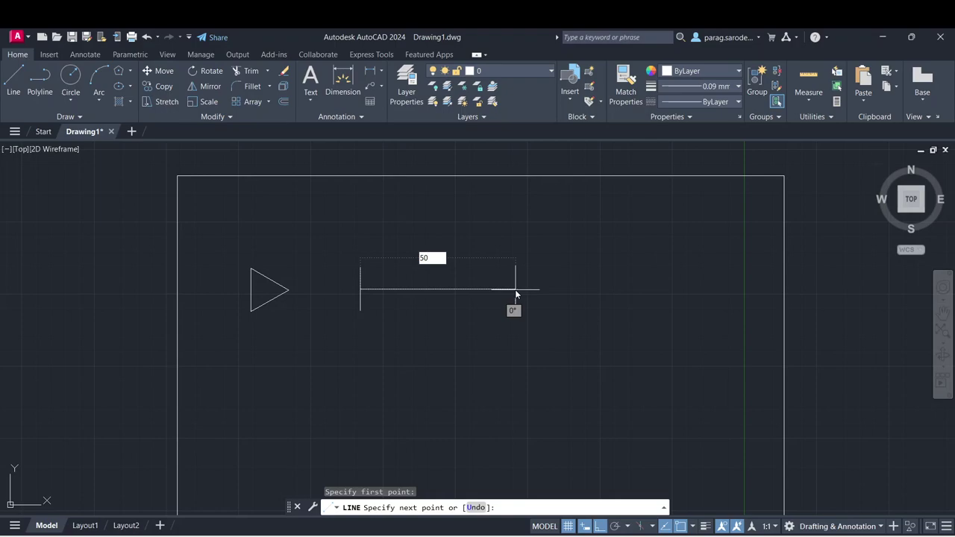
pyautogui.write('0')
pyautogui.press('Return')
pyautogui.press('Escape')
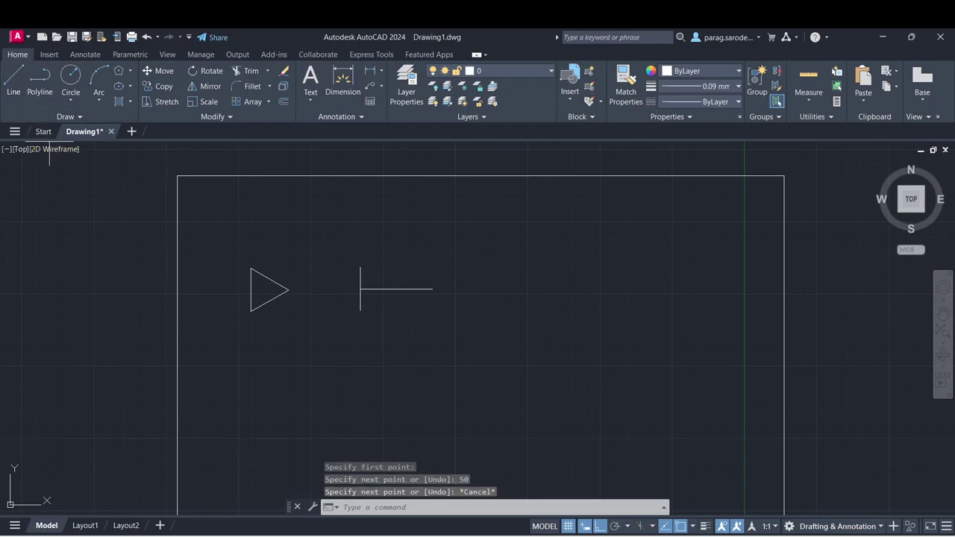
# - Join the vertical line's top and bottom ends to the horizontal line's tip with slanted lines
pyautogui.press('Return')
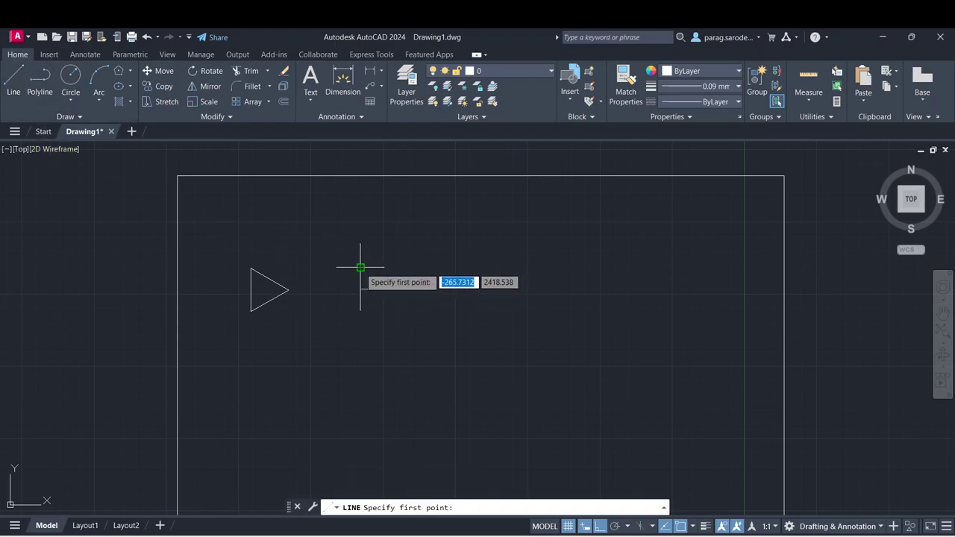
pyautogui.click(360, 267)
pyautogui.click(432, 289)
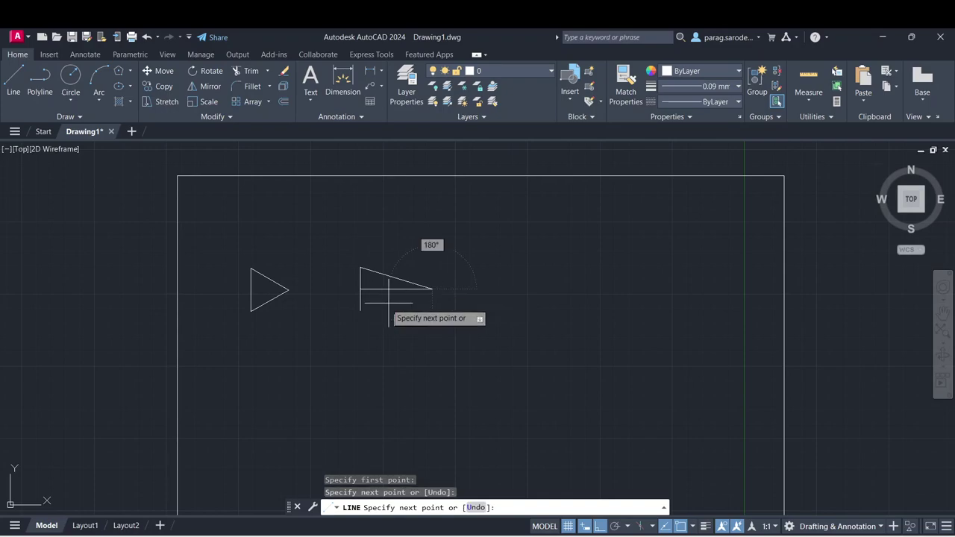
pyautogui.click(361, 310)
pyautogui.press('Escape')
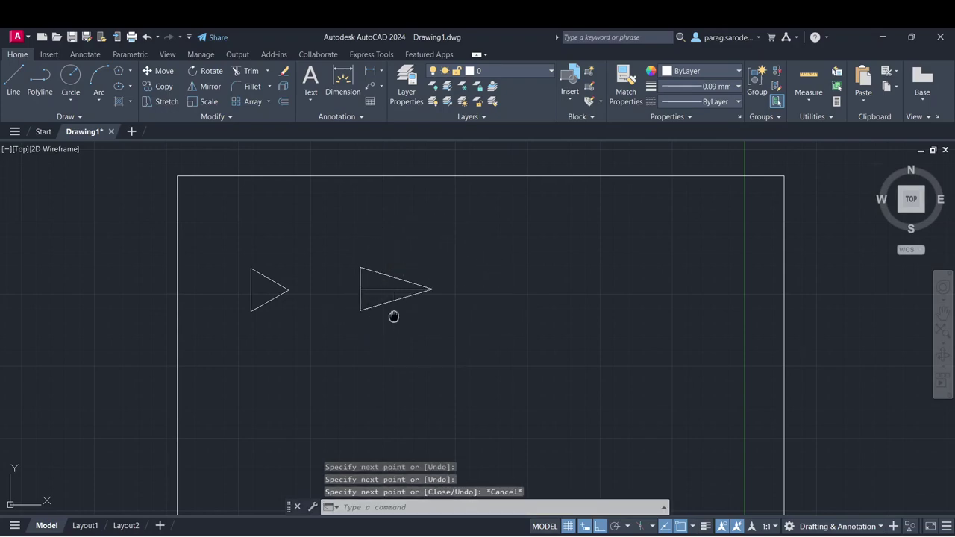
pyautogui.moveTo(394, 316); pyautogui.dragTo(377, 297, button='middle')
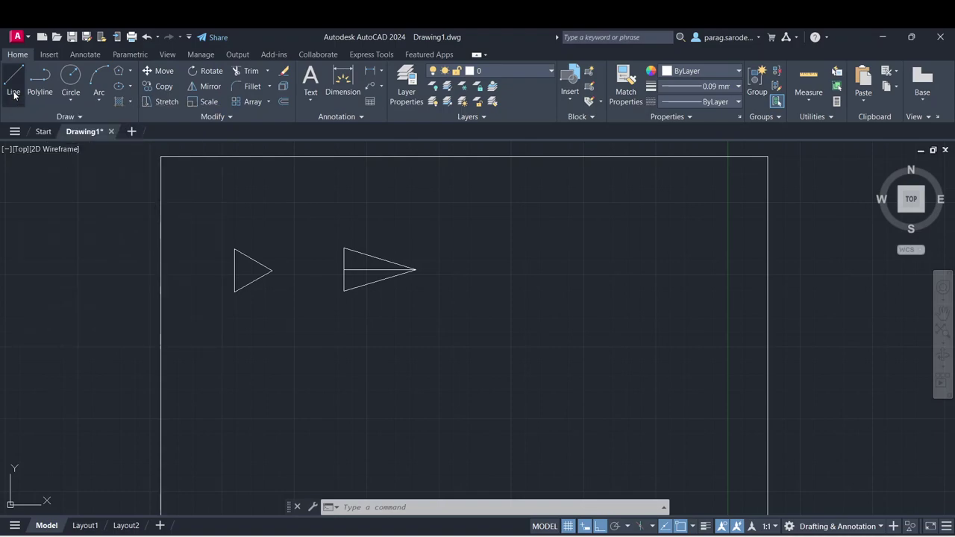
# - Draw a 40-unit vertical line to the right of the second triangle
pyautogui.click(14, 90)
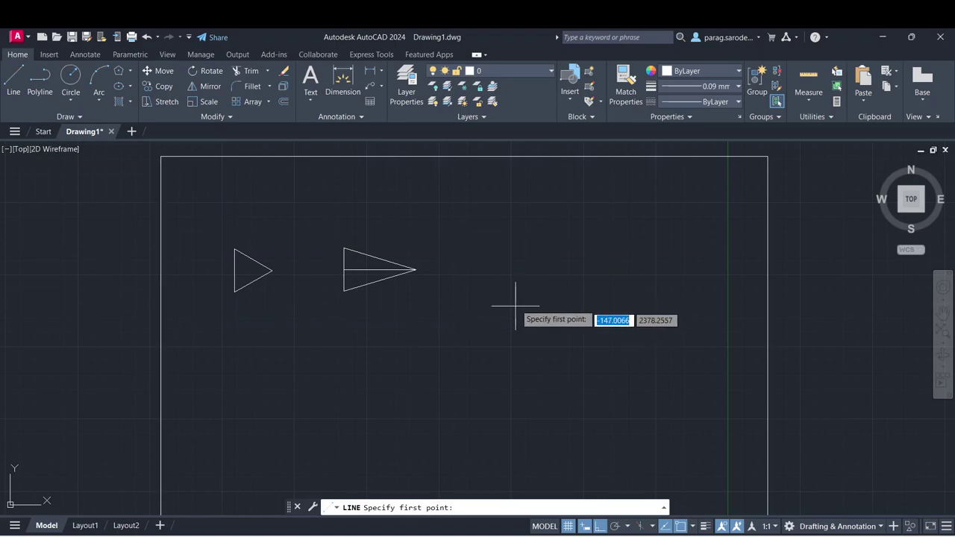
pyautogui.click(522, 241)
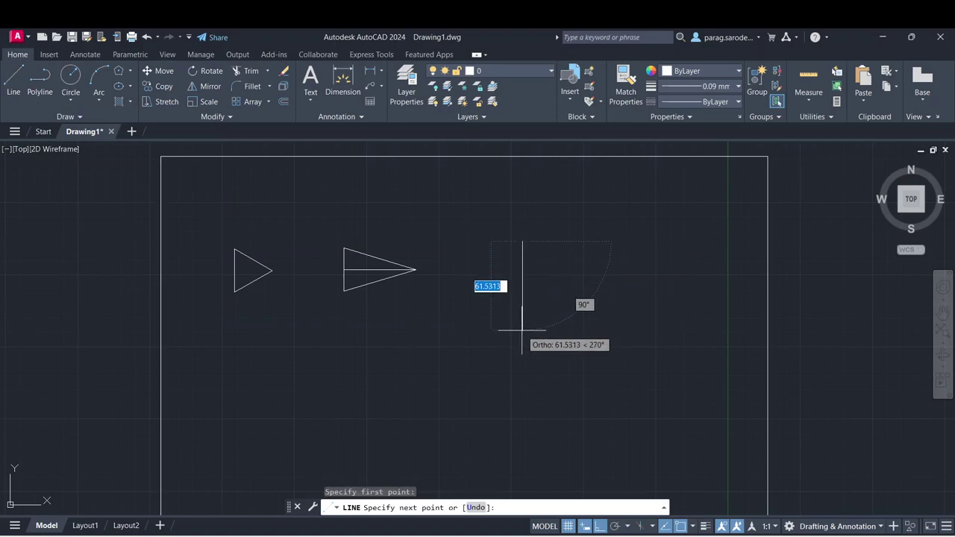
pyautogui.write('40')
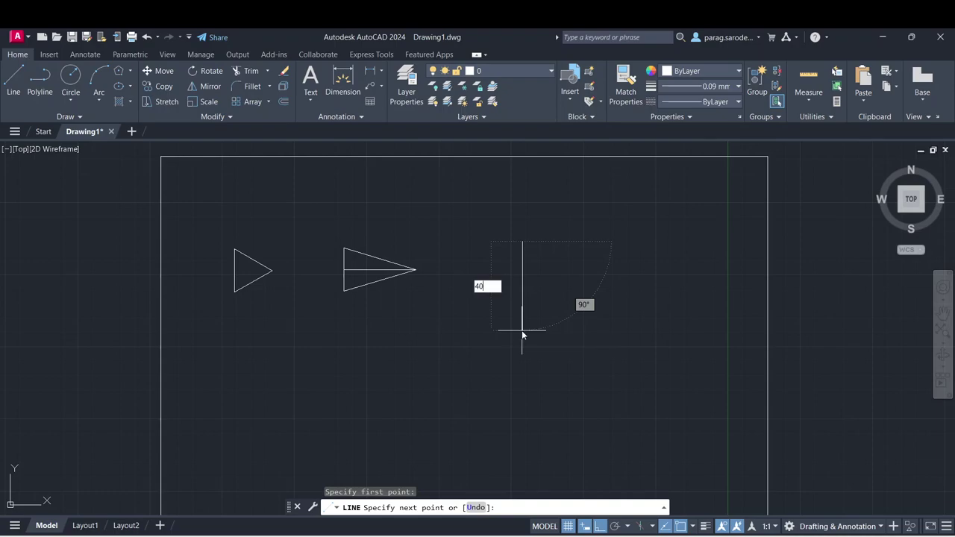
pyautogui.press('Return')
pyautogui.press('Escape')
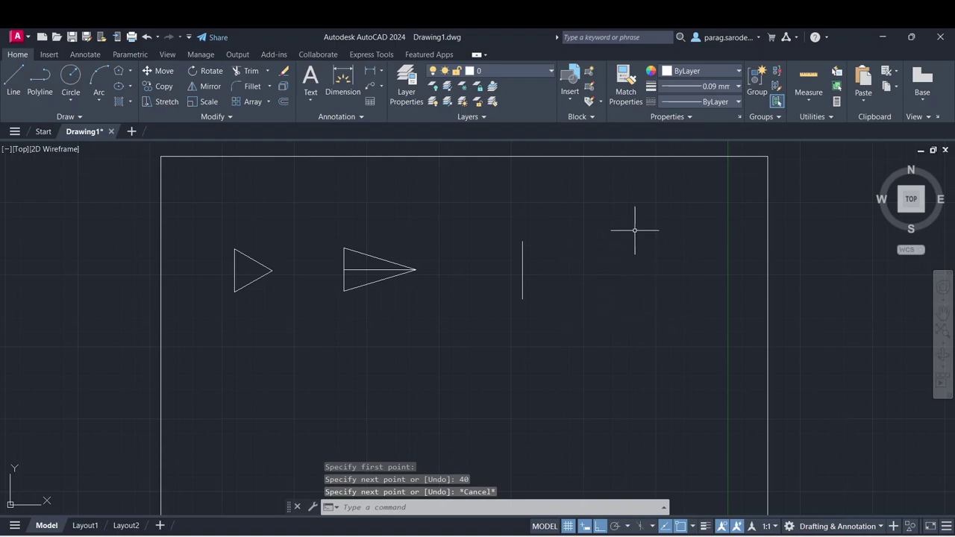
# - Draw a radius-30 circle centred on the 40-unit line's top end
pyautogui.click(98, 99)
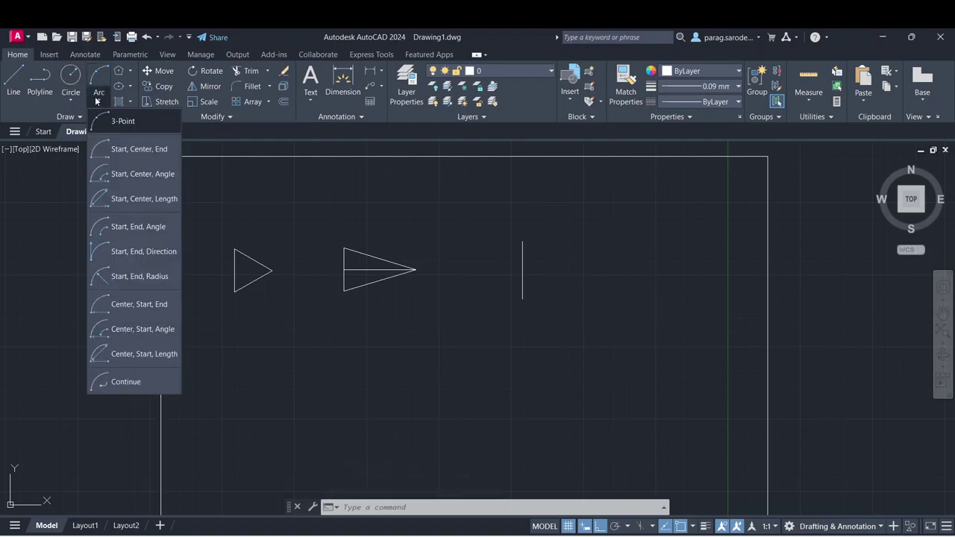
pyautogui.click(69, 100)
pyautogui.click(70, 99)
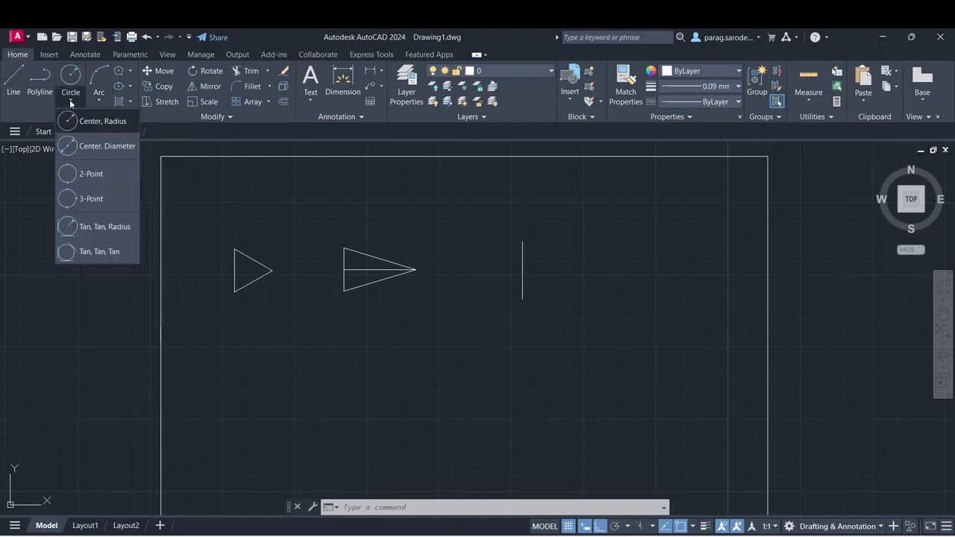
pyautogui.press('Escape')
pyautogui.click(70, 76)
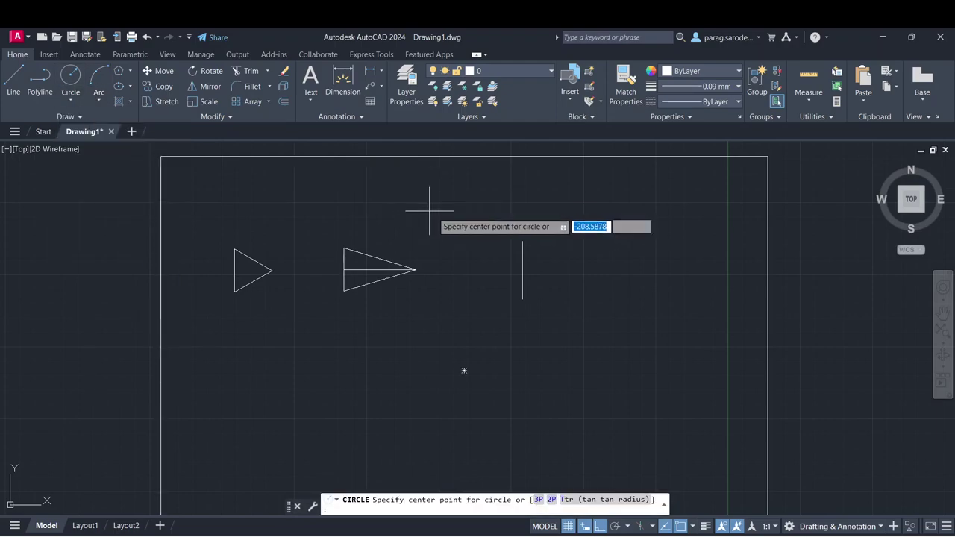
pyautogui.click(522, 241)
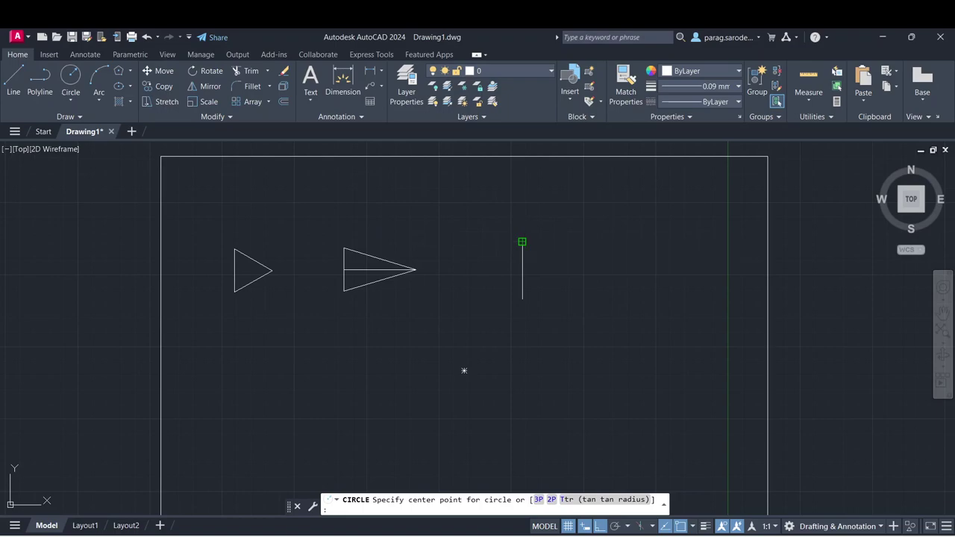
pyautogui.press('BackSpace')
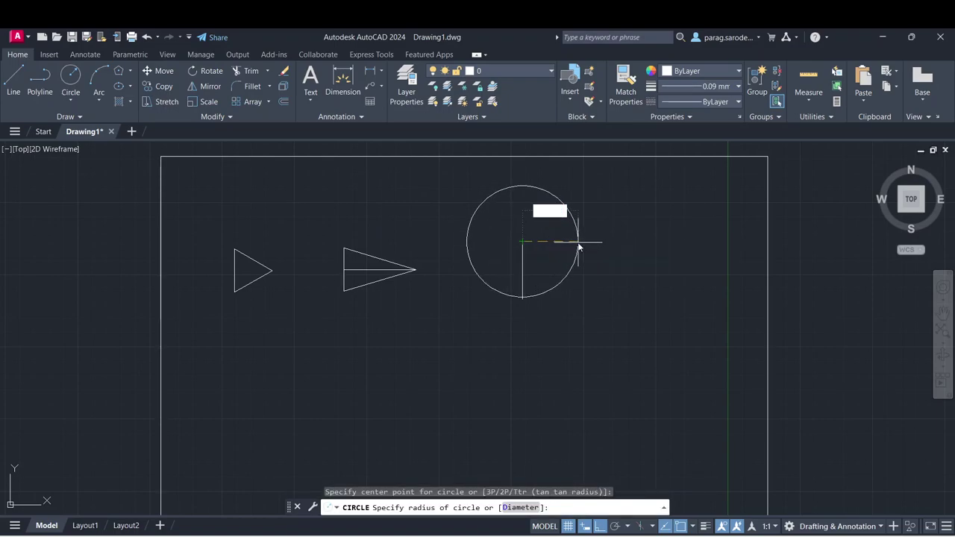
pyautogui.press('Return')
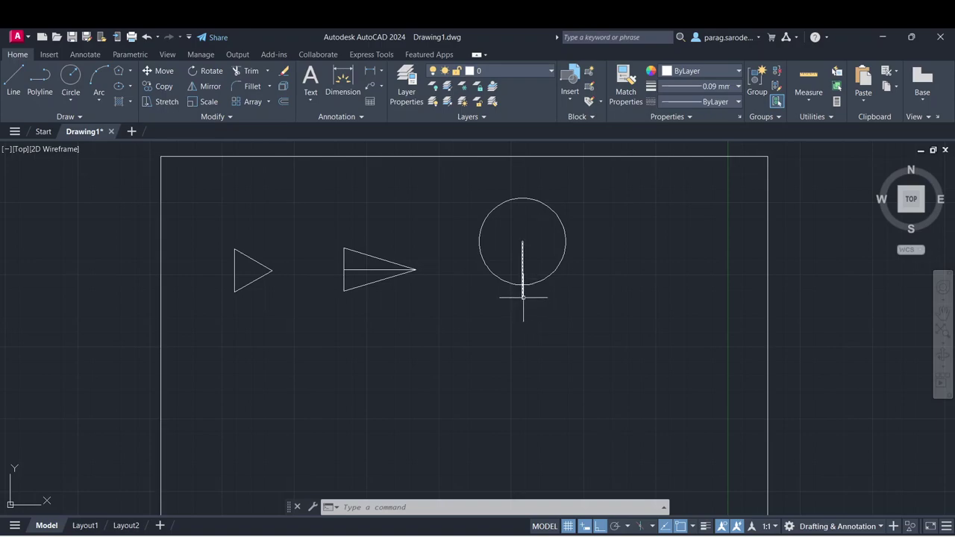
# - Draw a radius-50 circle centred on the vertical line's lower end
pyautogui.click(69, 96)
pyautogui.click(86, 123)
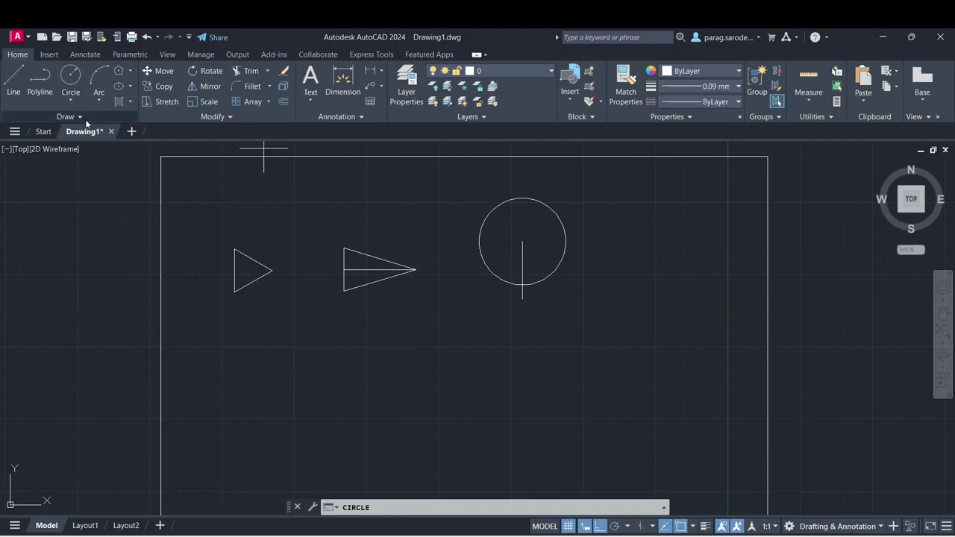
pyautogui.click(522, 299)
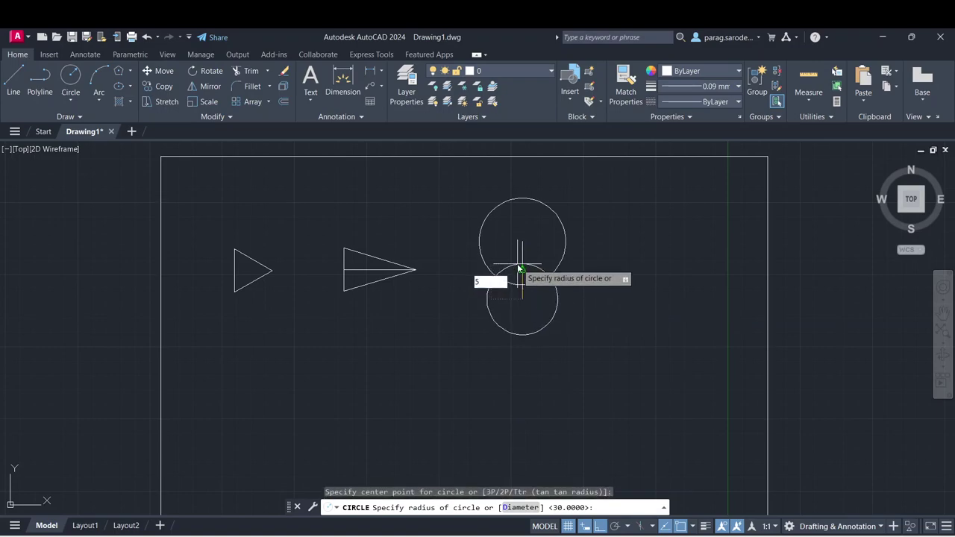
pyautogui.write('50')
pyautogui.press('Return')
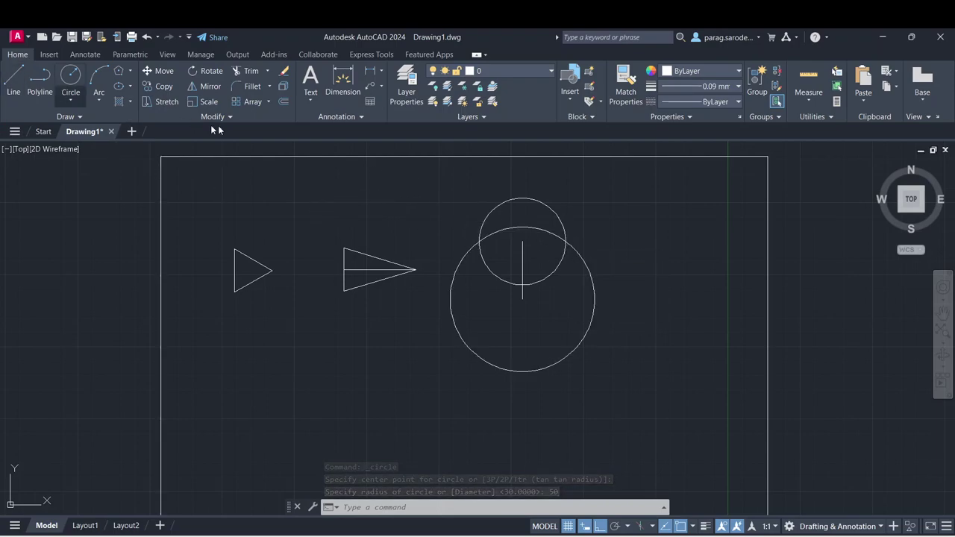
pyautogui.write('l')
pyautogui.press('Return')
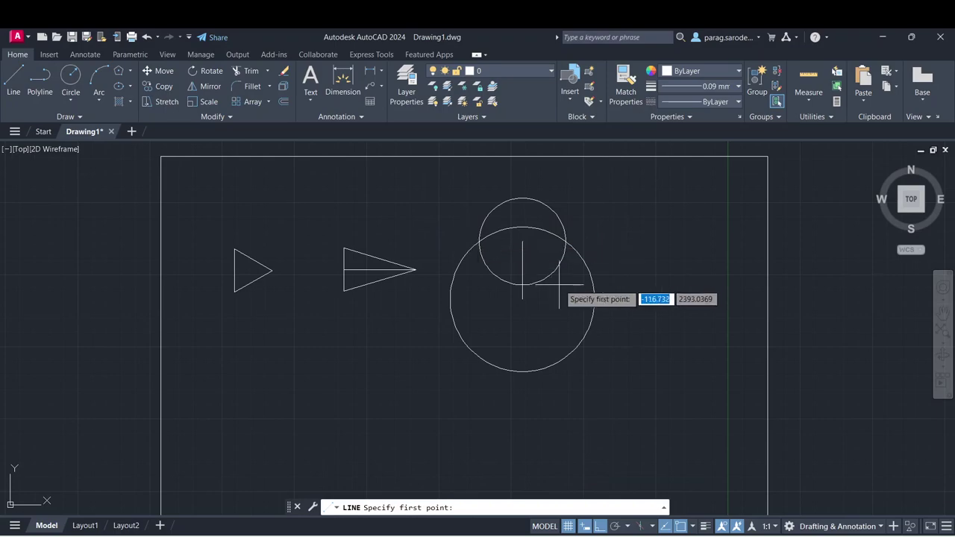
# - Draw lines from the 40-unit line's top to the circles' intersection and back to its bottom
pyautogui.click(523, 242)
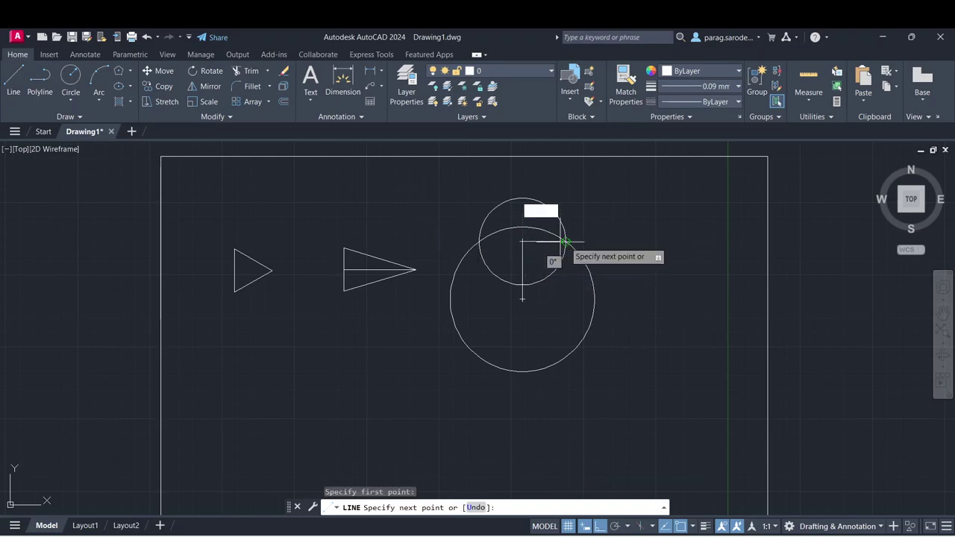
pyautogui.scroll(6, 556, 243)
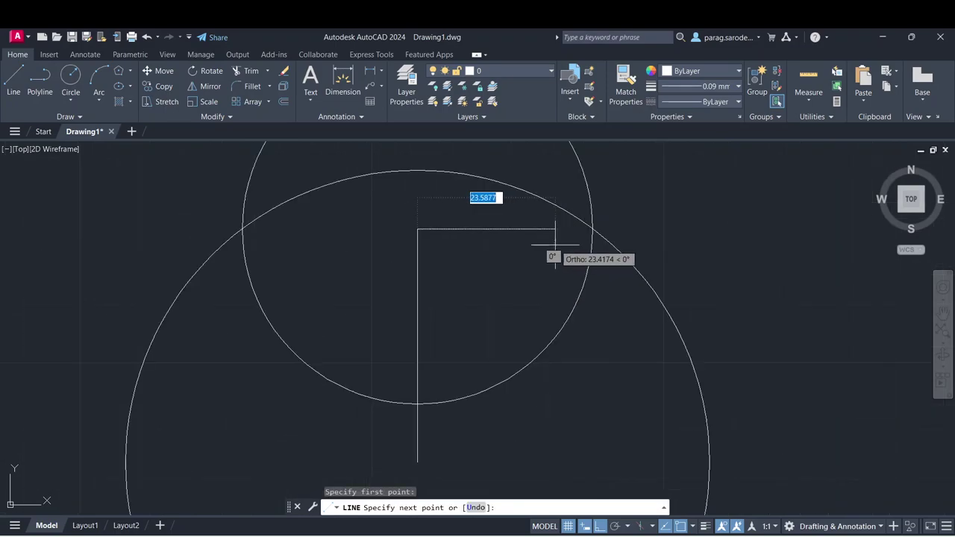
pyautogui.click(593, 229)
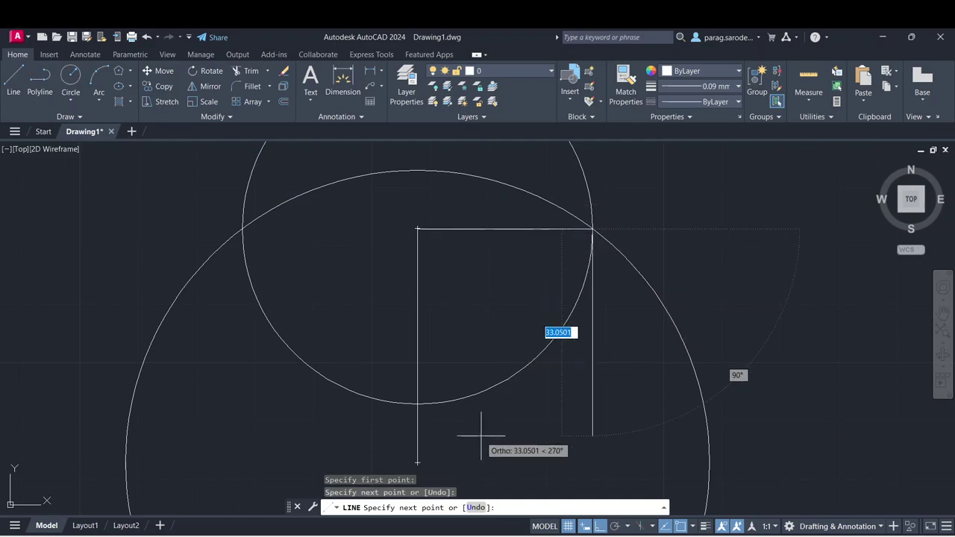
pyautogui.click(420, 462)
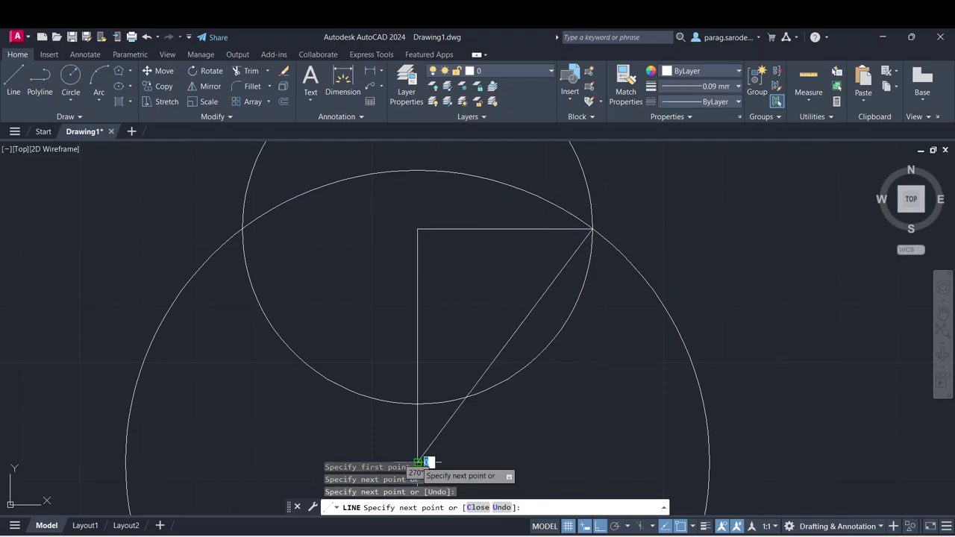
pyautogui.rightClick(420, 463)
pyautogui.click(439, 317)
pyautogui.scroll(-2, 520, 355)
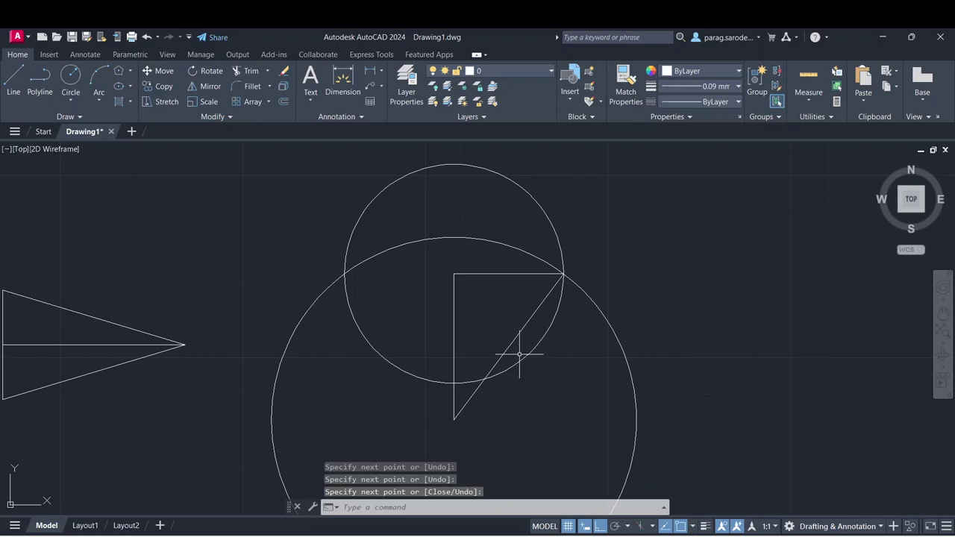
pyautogui.scroll(-2, 520, 356)
pyautogui.moveTo(539, 370); pyautogui.dragTo(558, 315, button='middle')
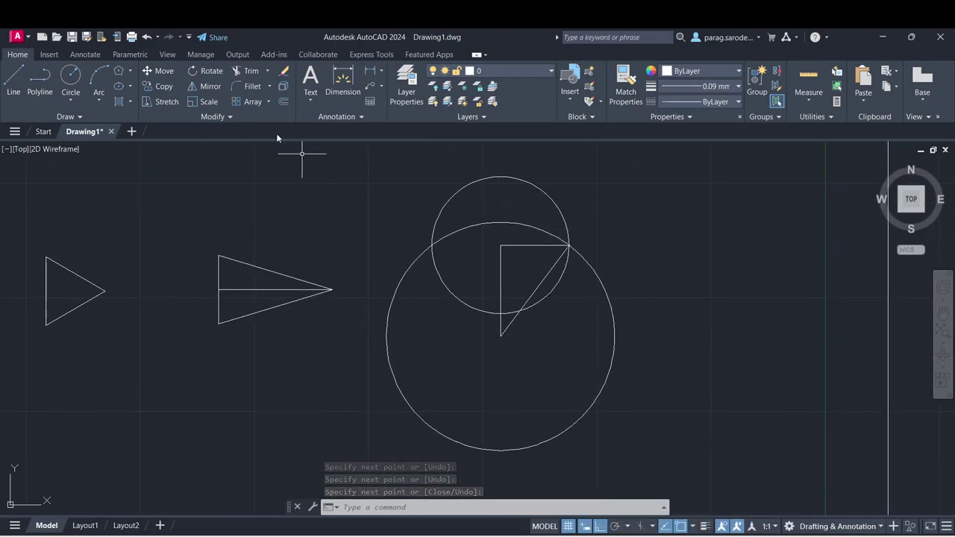
# - Trim away both construction circles and the leftover arc and segment inside the right triangle
pyautogui.click(242, 70)
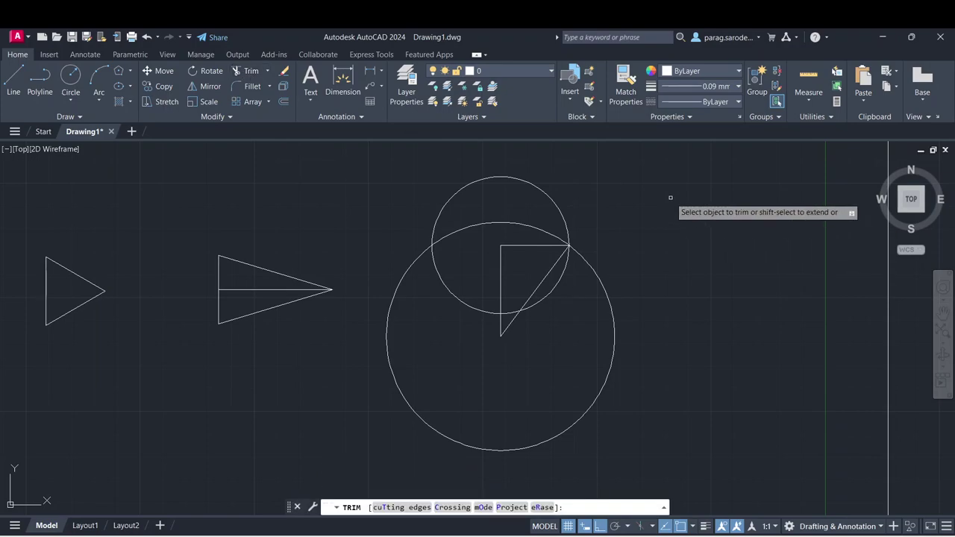
pyautogui.moveTo(670, 197); pyautogui.dragTo(530, 200)
pyautogui.moveTo(452, 267)
pyautogui.mouseDown()
pyautogui.moveTo(451, 337)
pyautogui.moveTo(494, 399)
pyautogui.moveTo(600, 415)
pyautogui.moveTo(620, 395)
pyautogui.mouseUp()
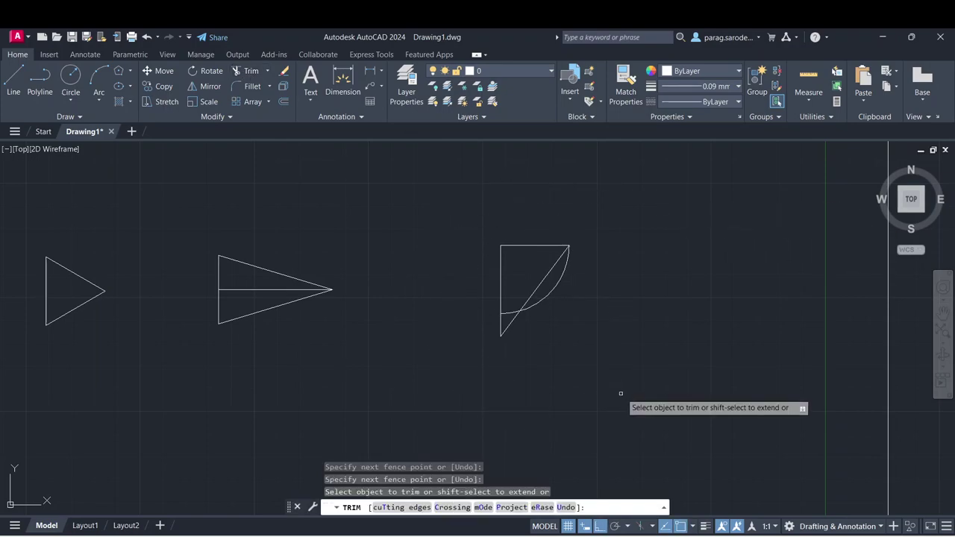
pyautogui.click(552, 288)
pyautogui.click(512, 313)
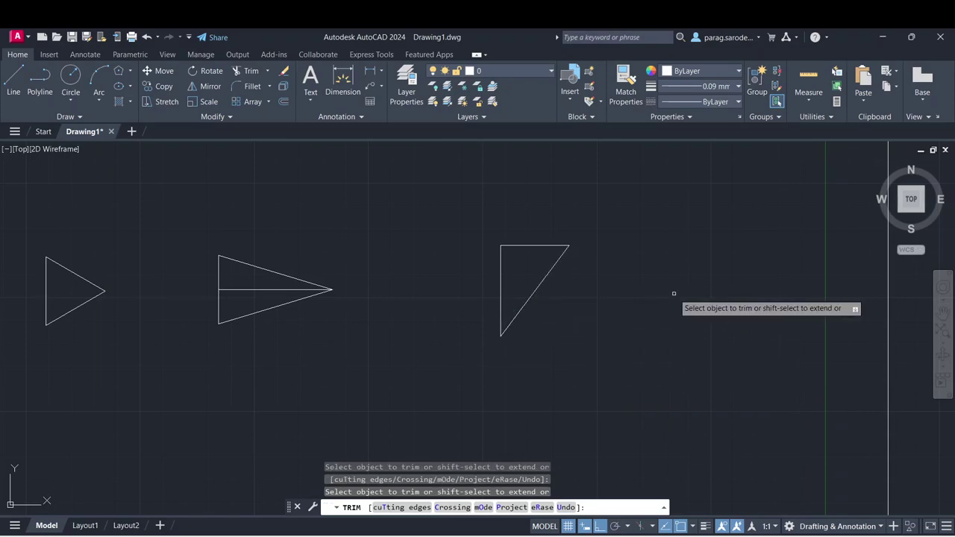
pyautogui.rightClick(674, 296)
pyautogui.click(692, 302)
pyautogui.scroll(-2, 603, 326)
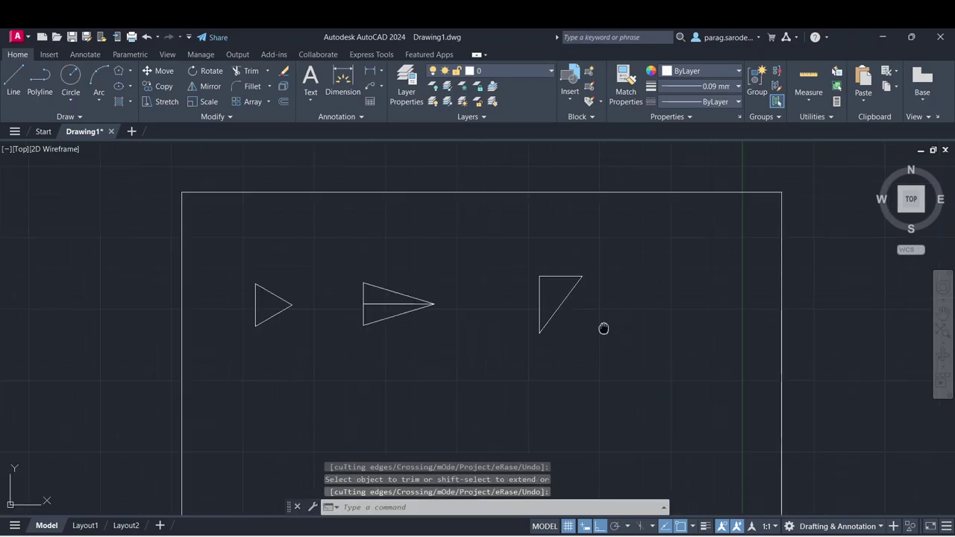
pyautogui.moveTo(602, 326); pyautogui.dragTo(613, 270, button='middle')
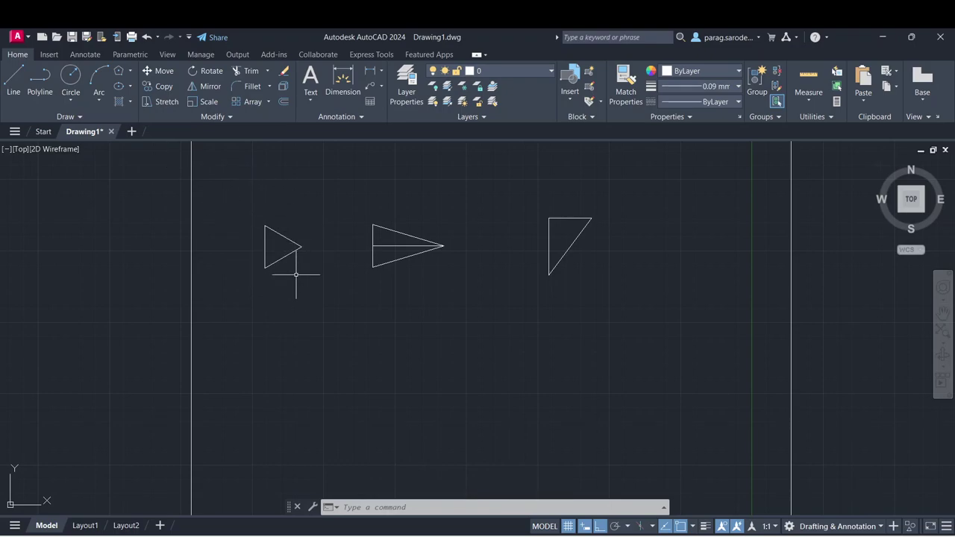
# - Draw a centre-radius circle of radius 30 centred below the first triangle
pyautogui.click(70, 101)
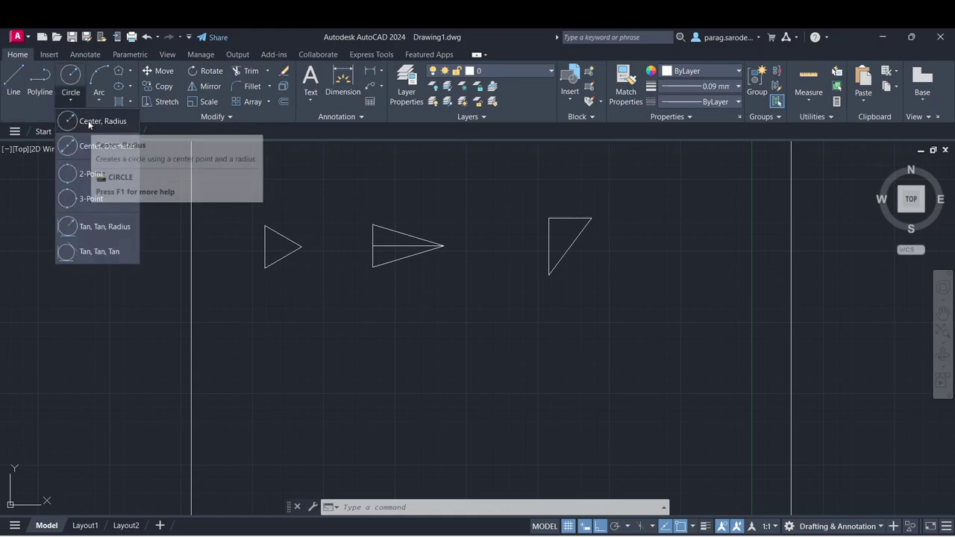
pyautogui.click(89, 125)
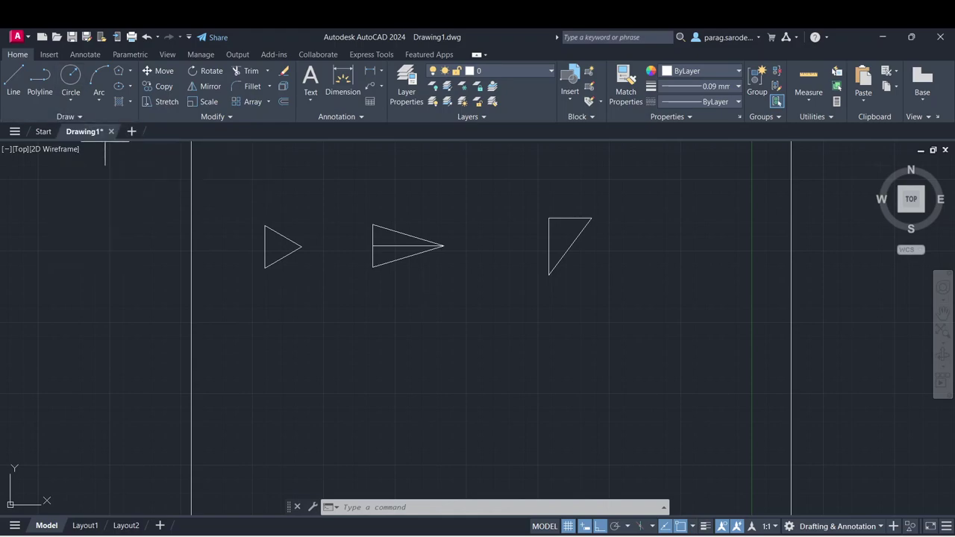
pyautogui.click(270, 366)
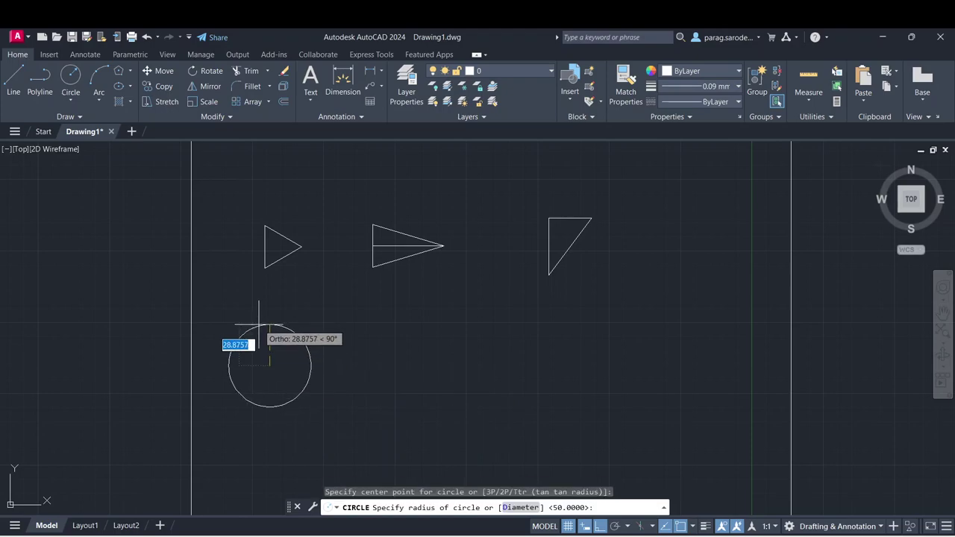
pyautogui.write('30')
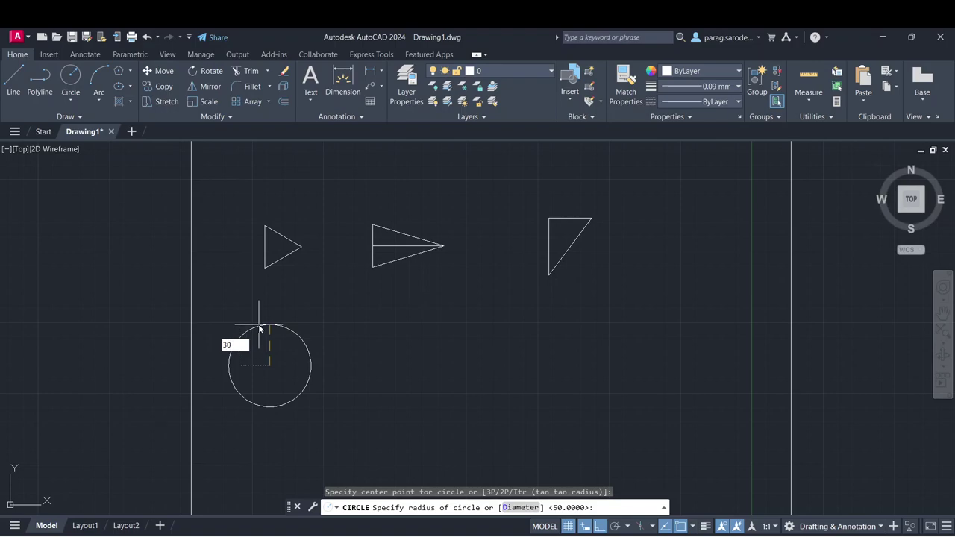
pyautogui.press('Return')
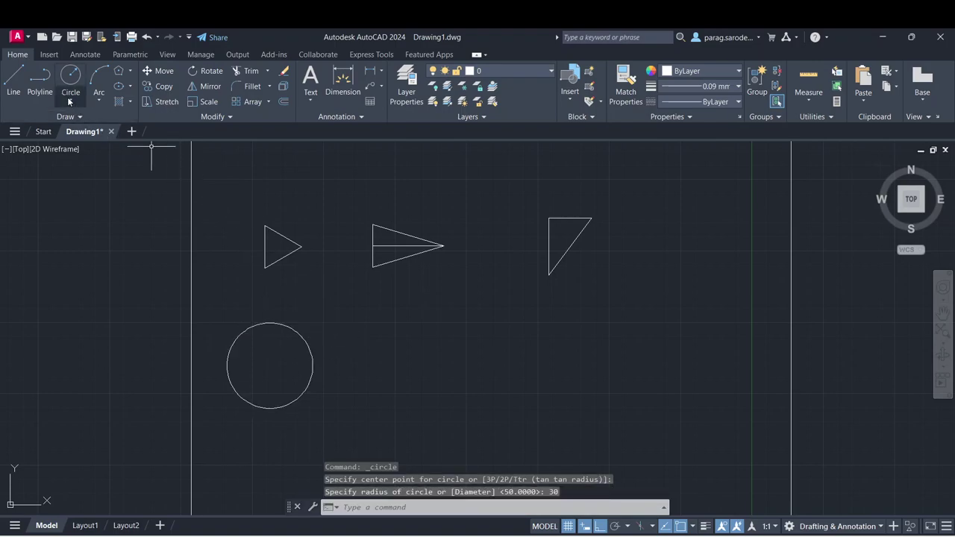
# - Start a four-sided regular polygon for the square
pyautogui.click(130, 71)
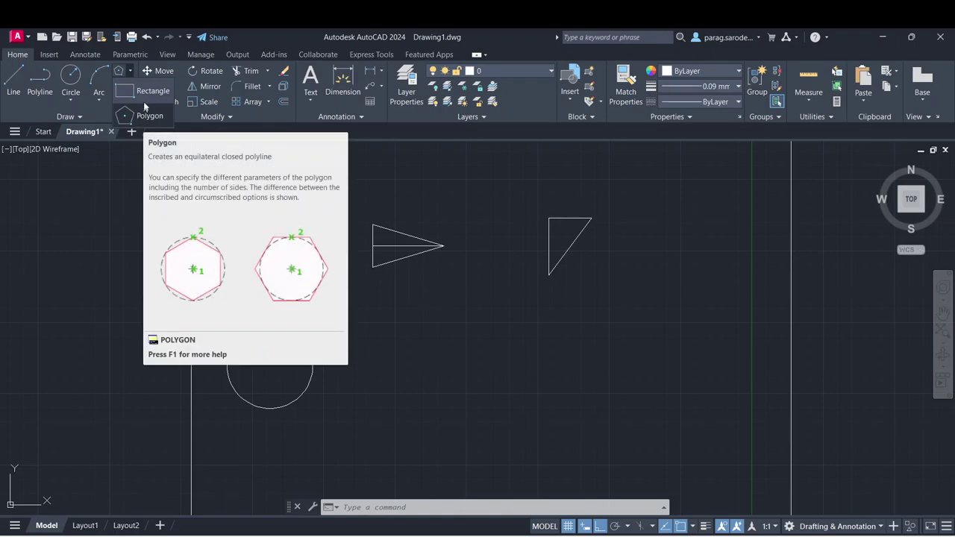
pyautogui.click(147, 114)
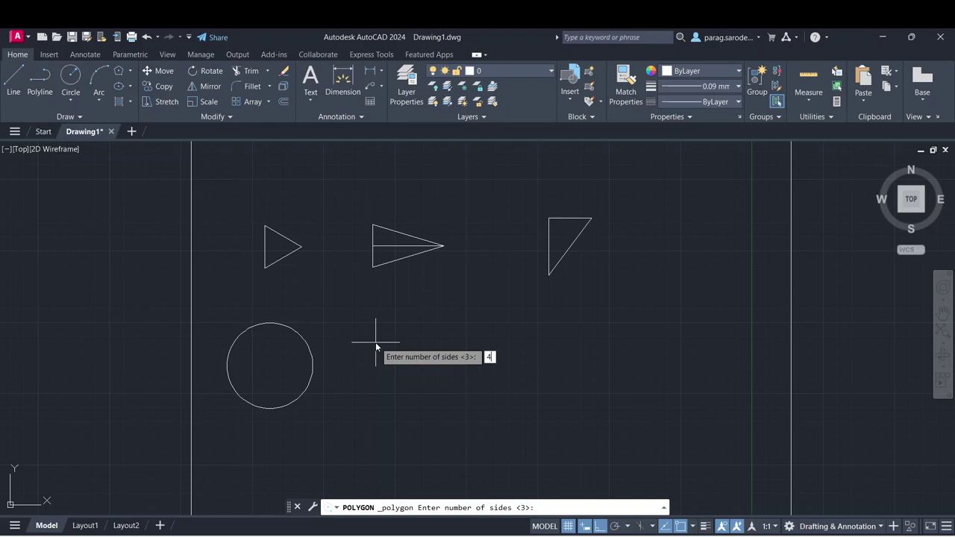
pyautogui.write('4')
pyautogui.press('Return')
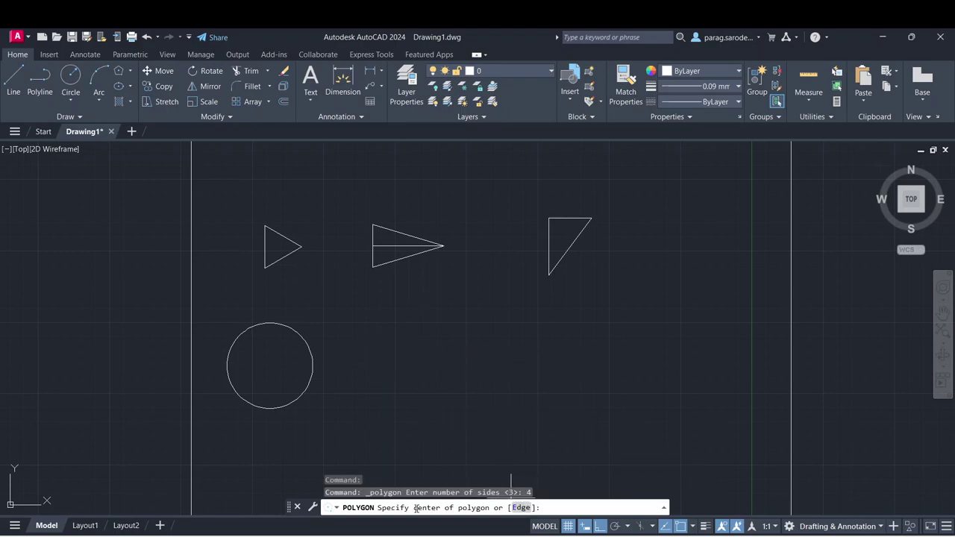
# - Define the square by edge with a 40-unit side, placed right of the circle
pyautogui.click(521, 508)
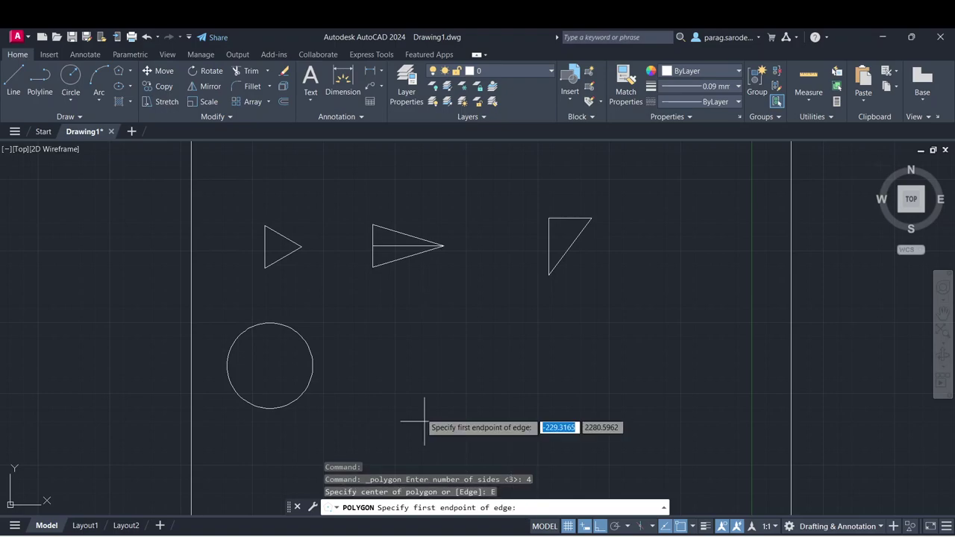
pyautogui.click(379, 324)
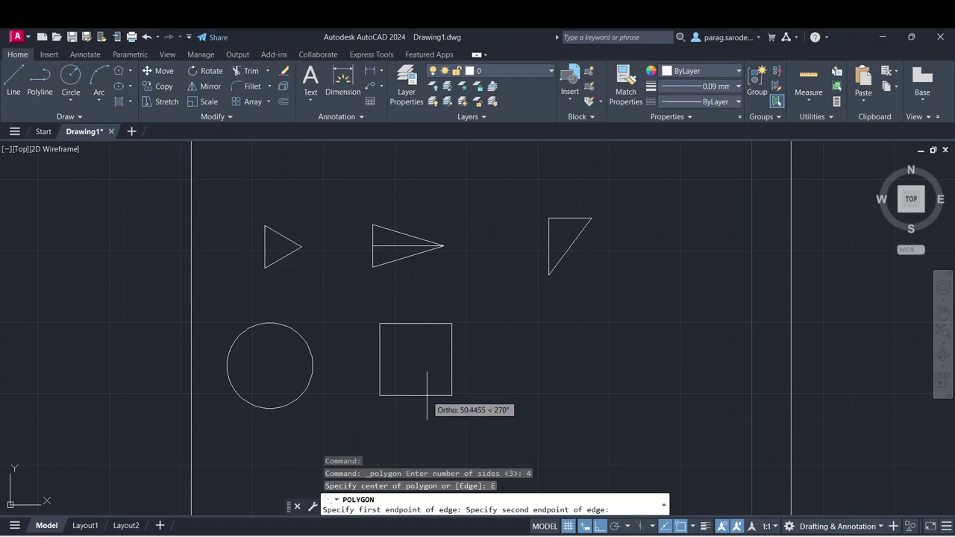
pyautogui.write('40')
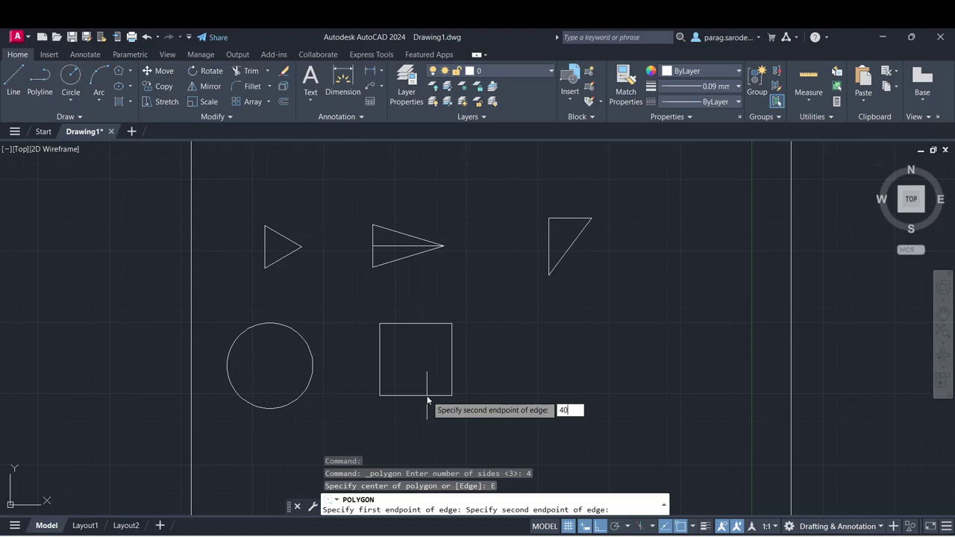
pyautogui.moveTo(657, 534)
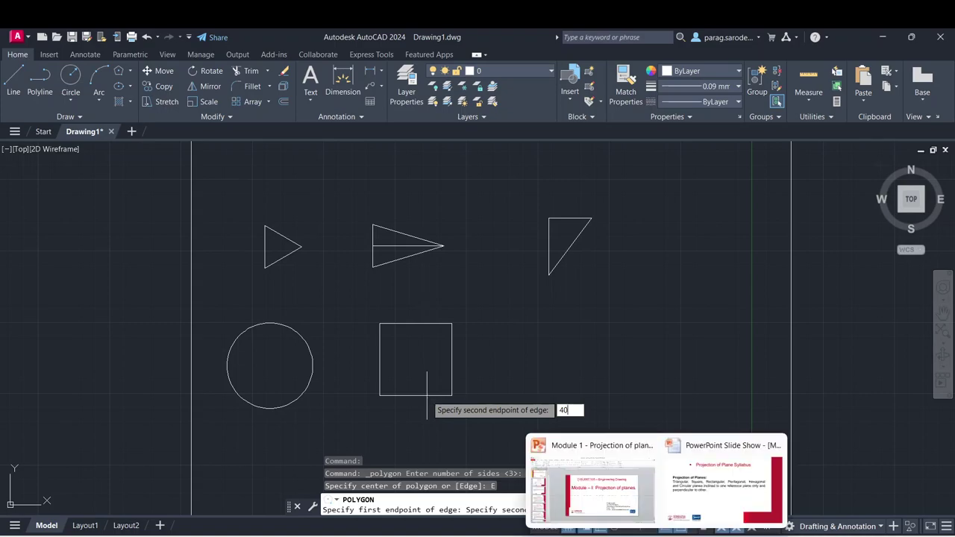
pyautogui.moveTo(719, 510)
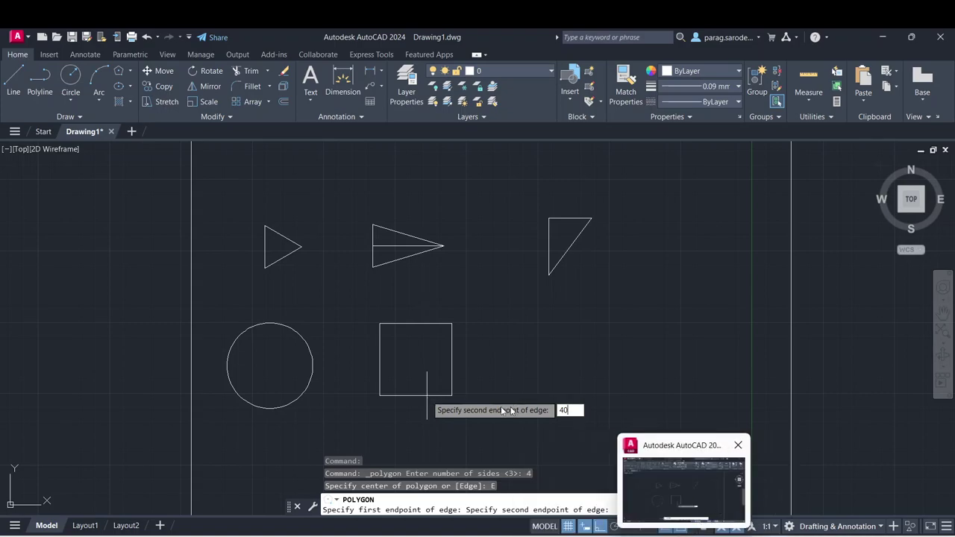
pyautogui.write('0')
pyautogui.press('Return')
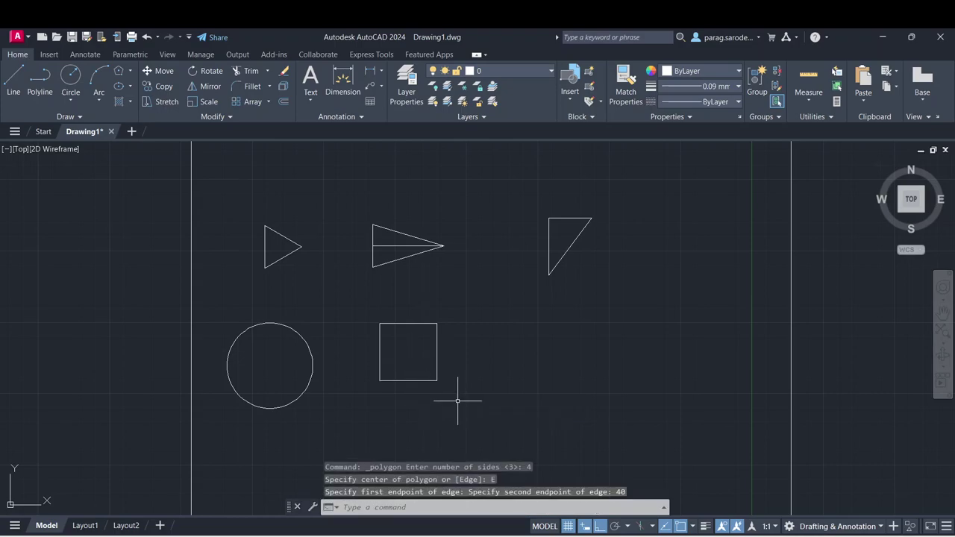
pyautogui.moveTo(449, 382); pyautogui.dragTo(428, 378, button='middle')
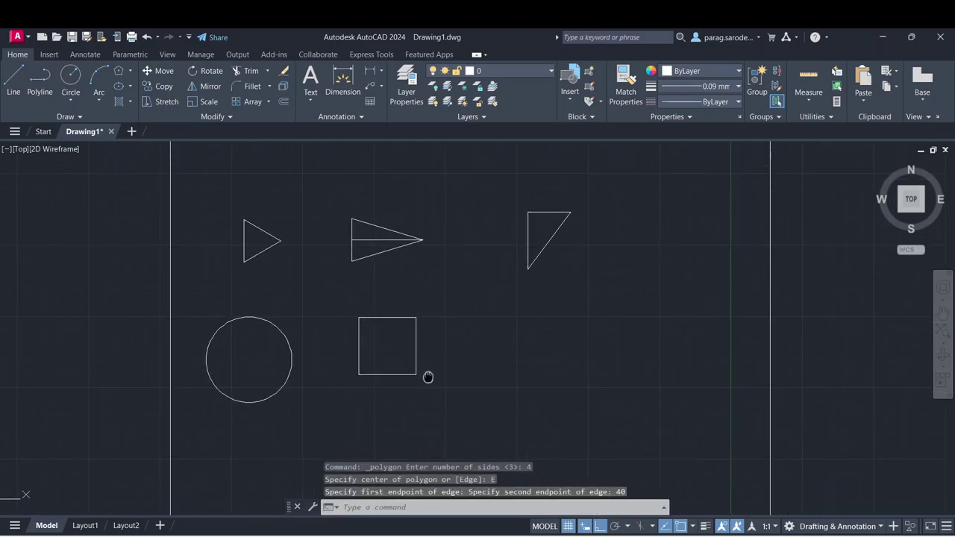
pyautogui.click(130, 70)
pyautogui.click(145, 114)
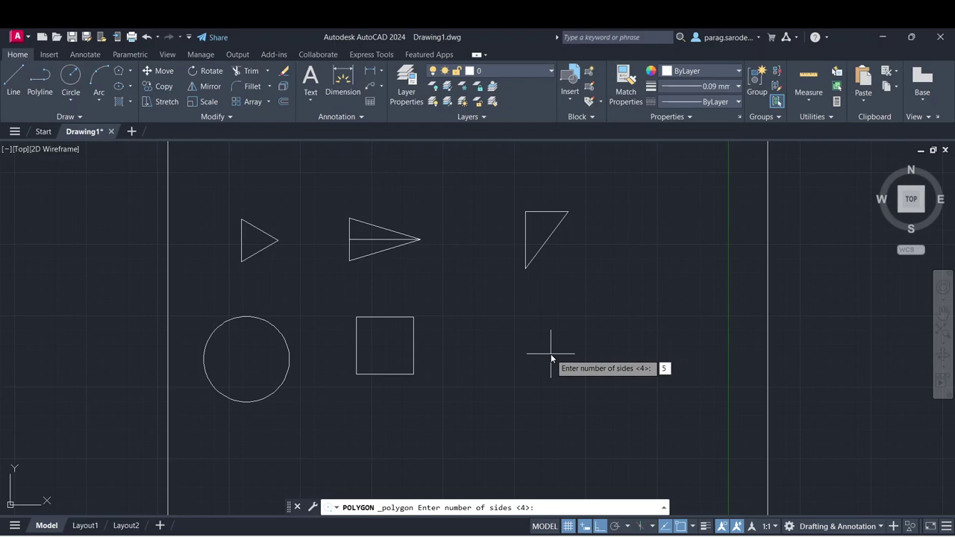
# - Draw a five-sided polygon by edge with 40-unit sides right of the square
pyautogui.press('Return')
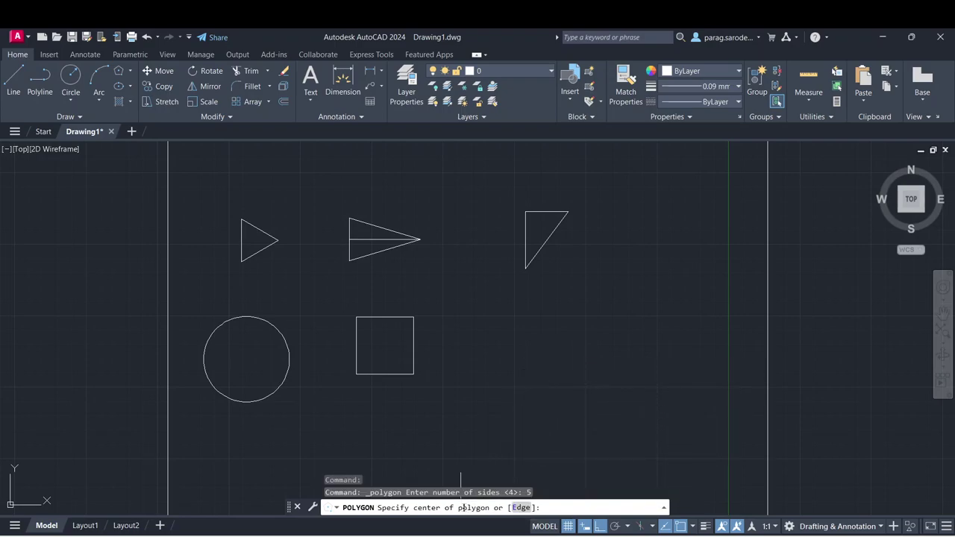
pyautogui.click(521, 508)
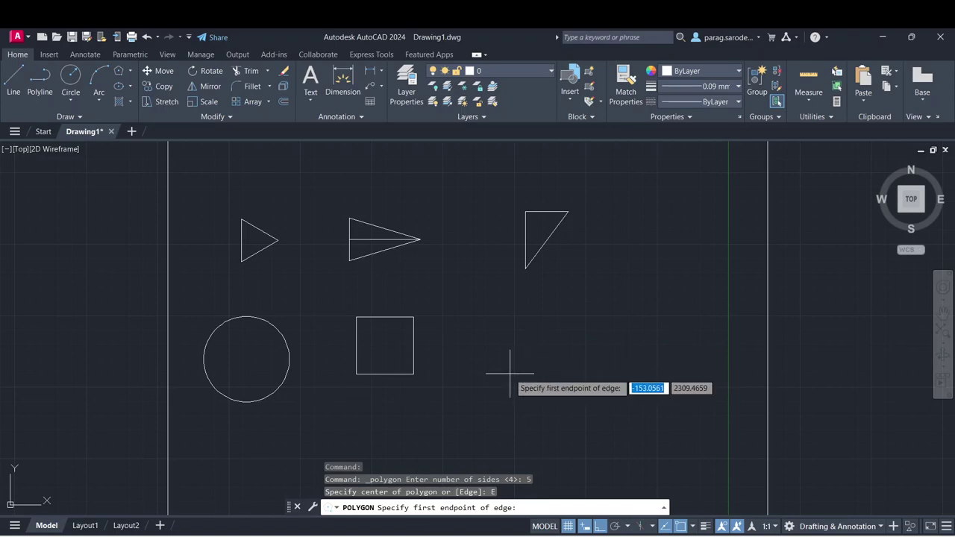
pyautogui.click(521, 333)
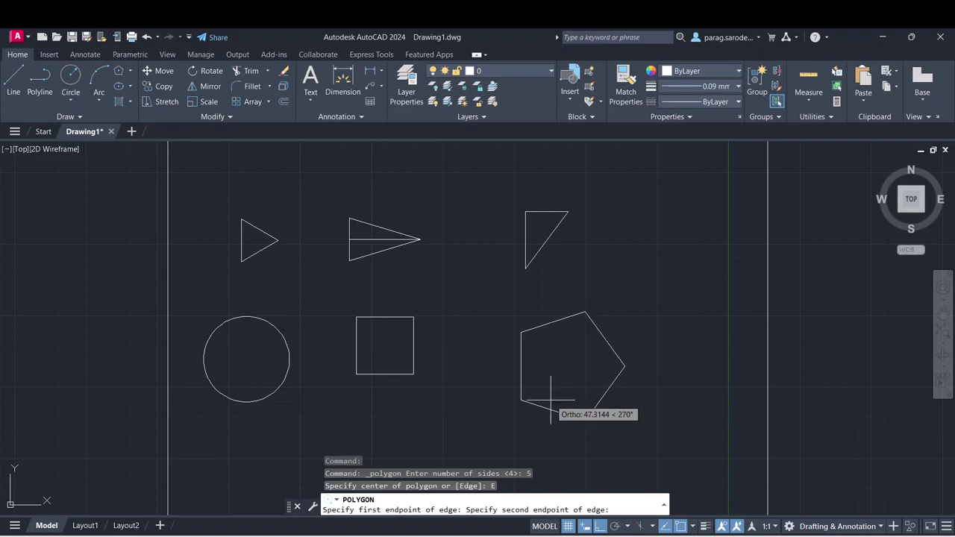
pyautogui.write('40')
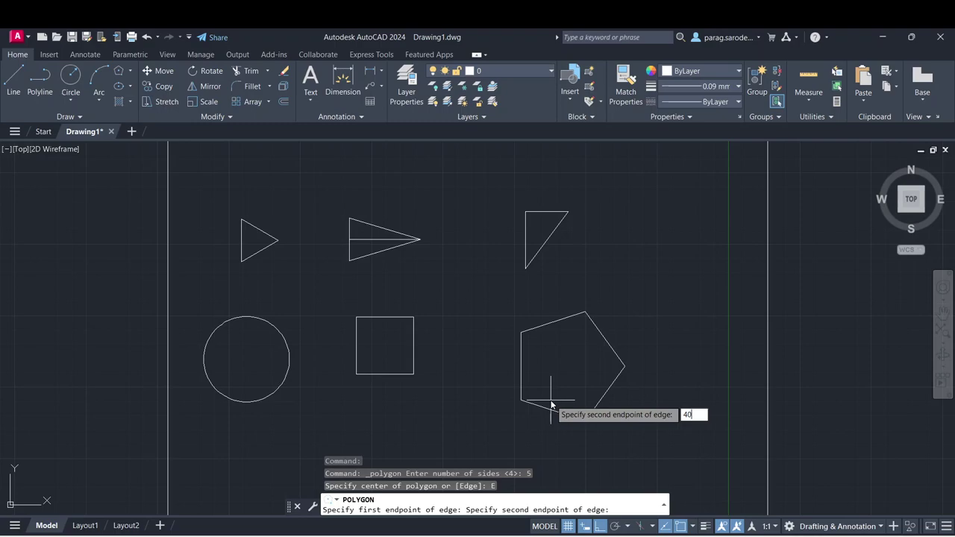
pyautogui.press('Return')
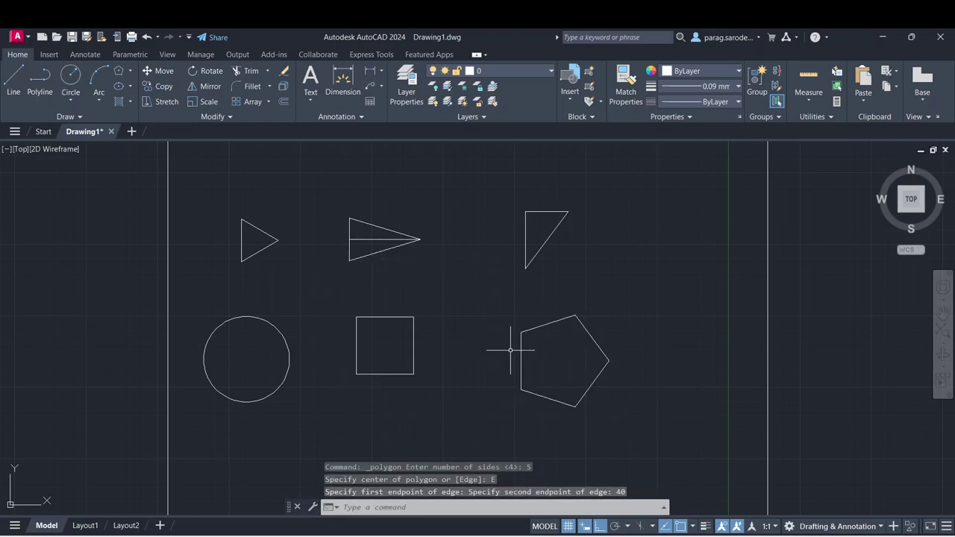
# - Draw a six-sided polygon by edge with 30-unit sides below the circle and square
pyautogui.click(129, 70)
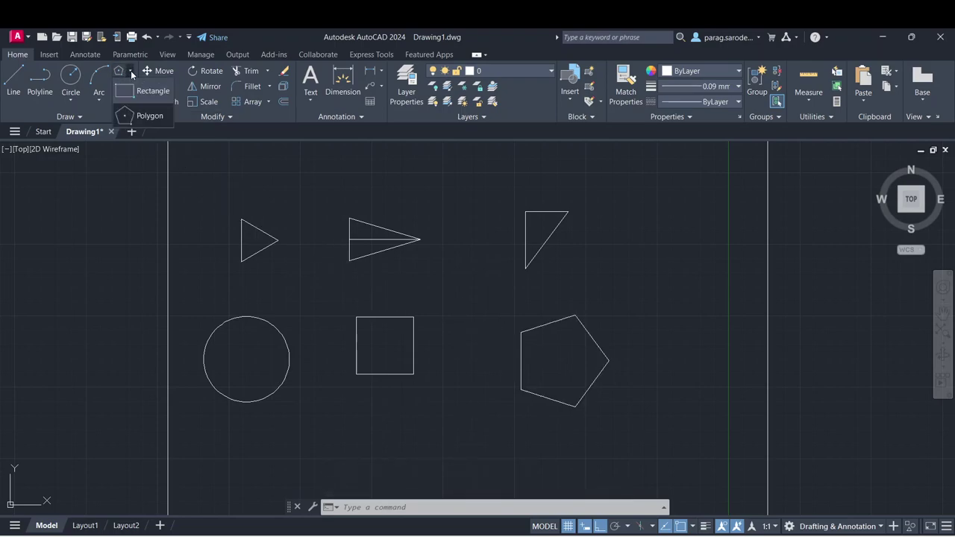
pyautogui.click(139, 118)
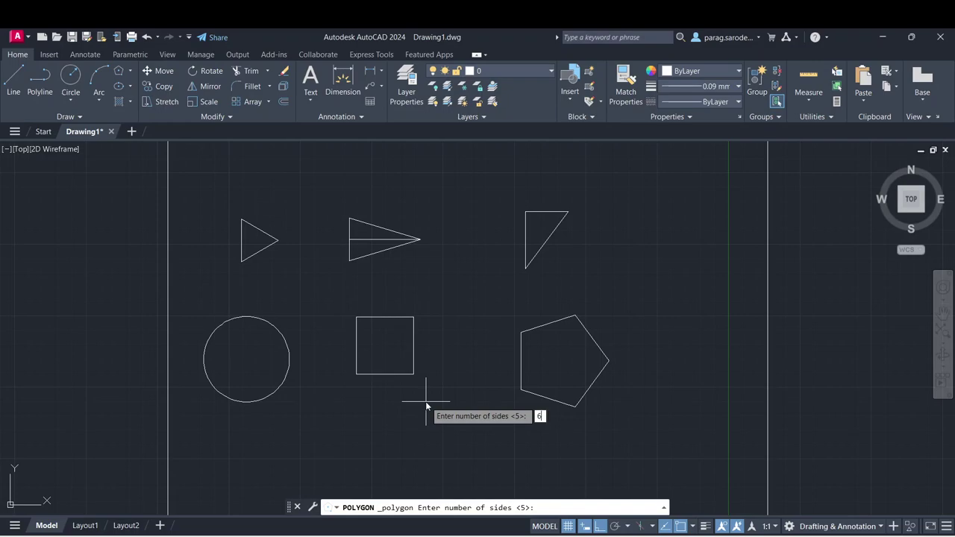
pyautogui.write('6')
pyautogui.press('Return')
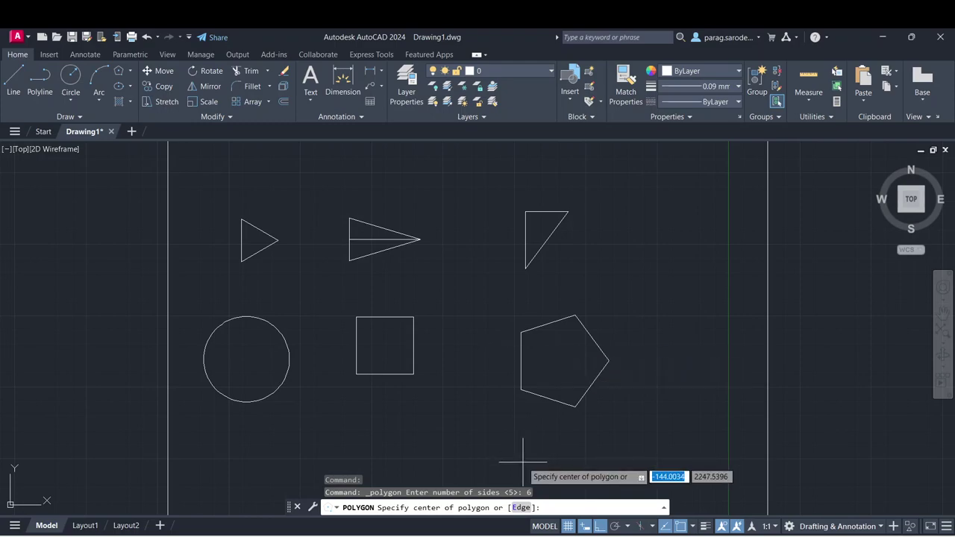
pyautogui.click(520, 509)
pyautogui.moveTo(606, 389); pyautogui.dragTo(616, 281, button='middle')
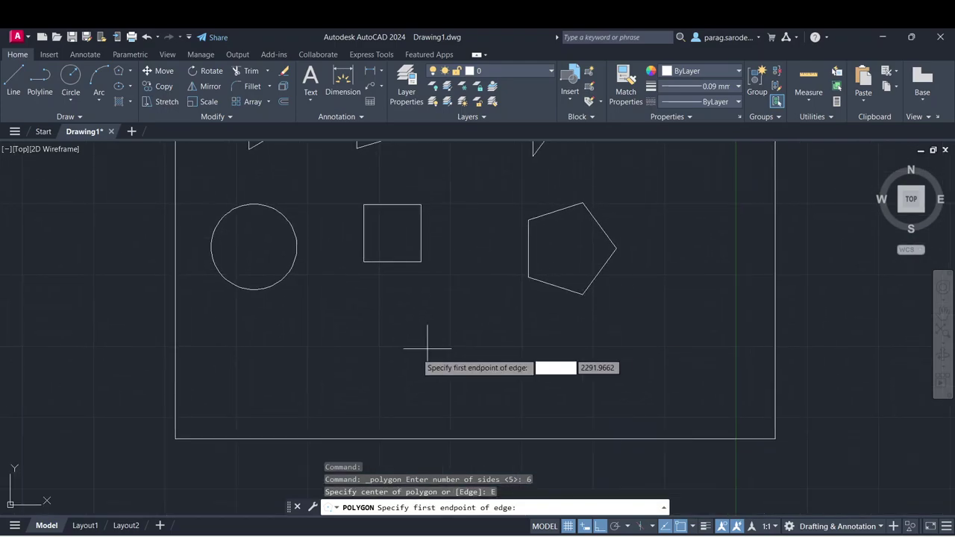
pyautogui.click(335, 360)
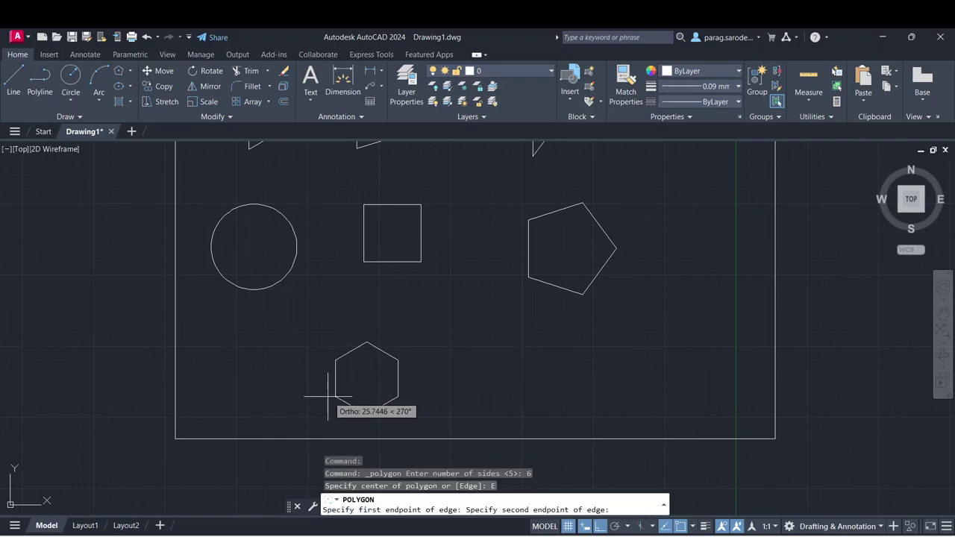
pyautogui.write('30')
pyautogui.press('Return')
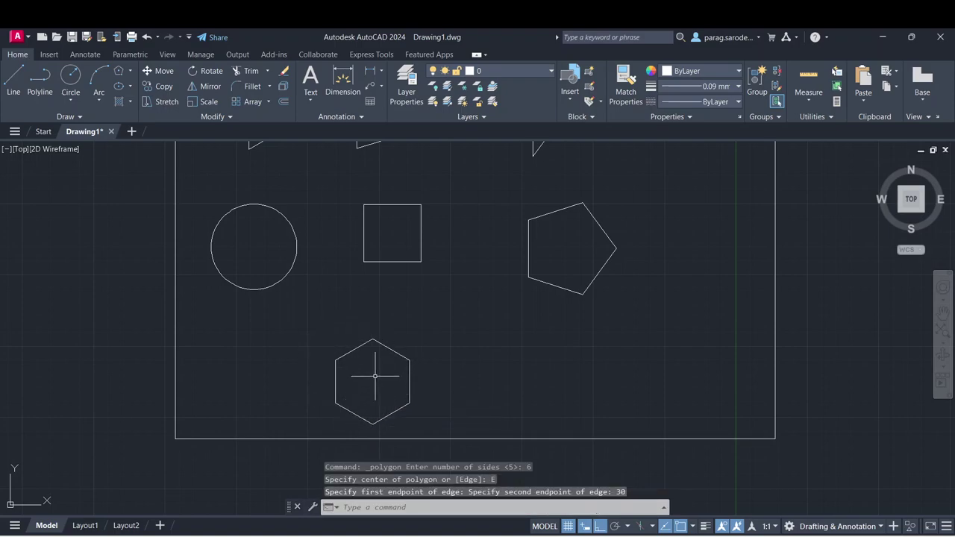
# - Draw another six-sided polygon by edge, 30-unit sides, right of the first hexagon
pyautogui.click(130, 71)
pyautogui.click(138, 115)
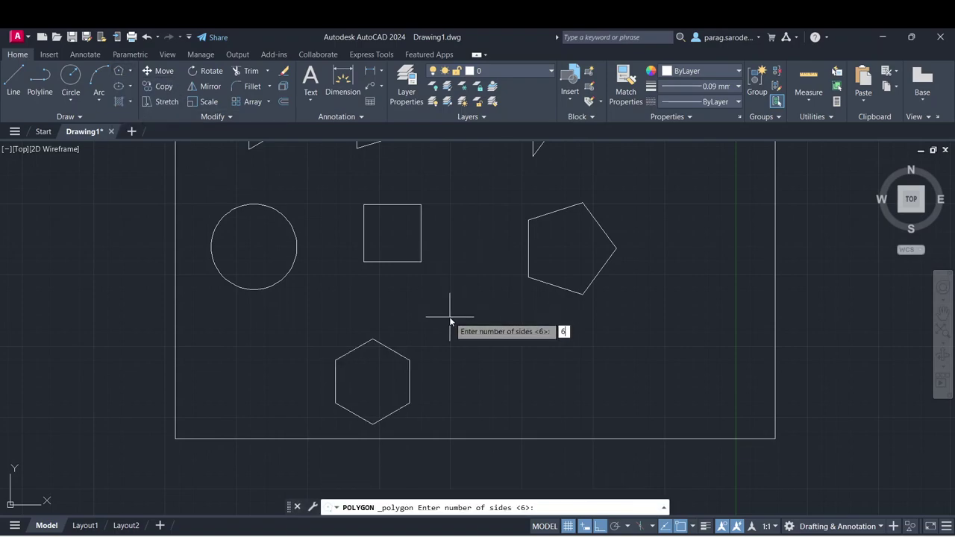
pyautogui.press('Return')
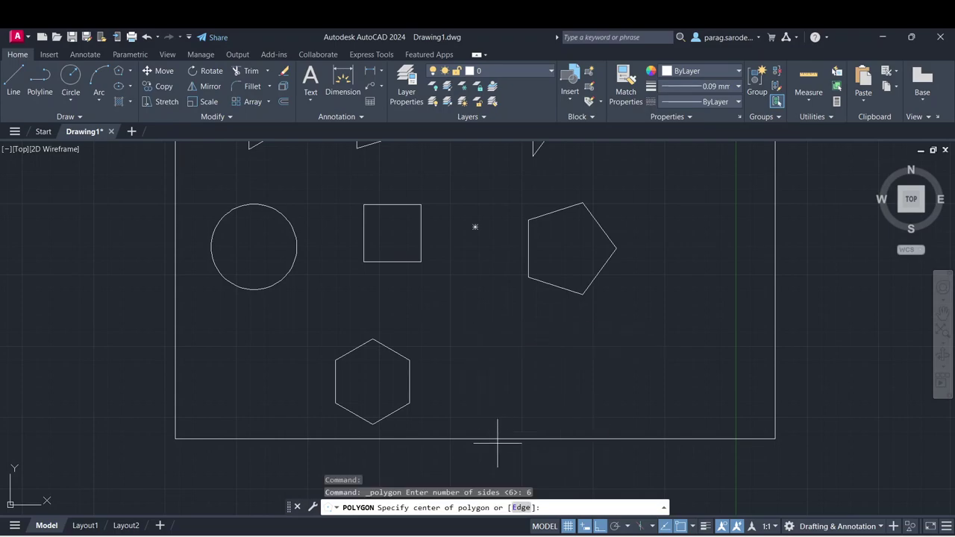
pyautogui.click(520, 507)
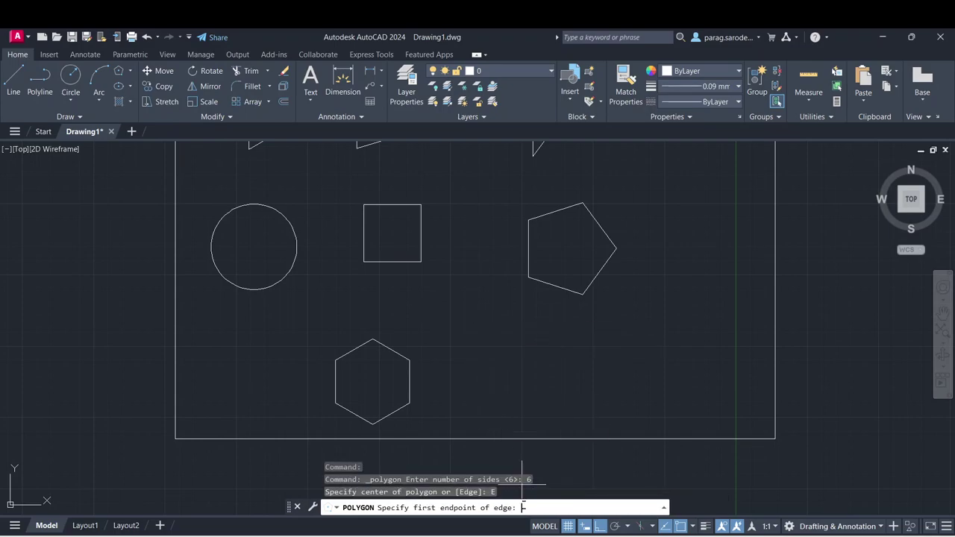
pyautogui.click(502, 341)
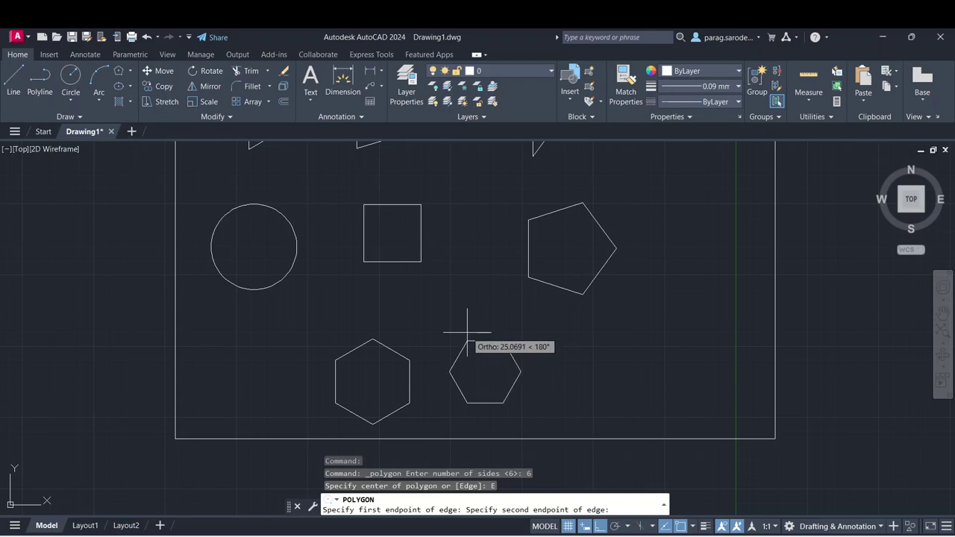
pyautogui.write('3')
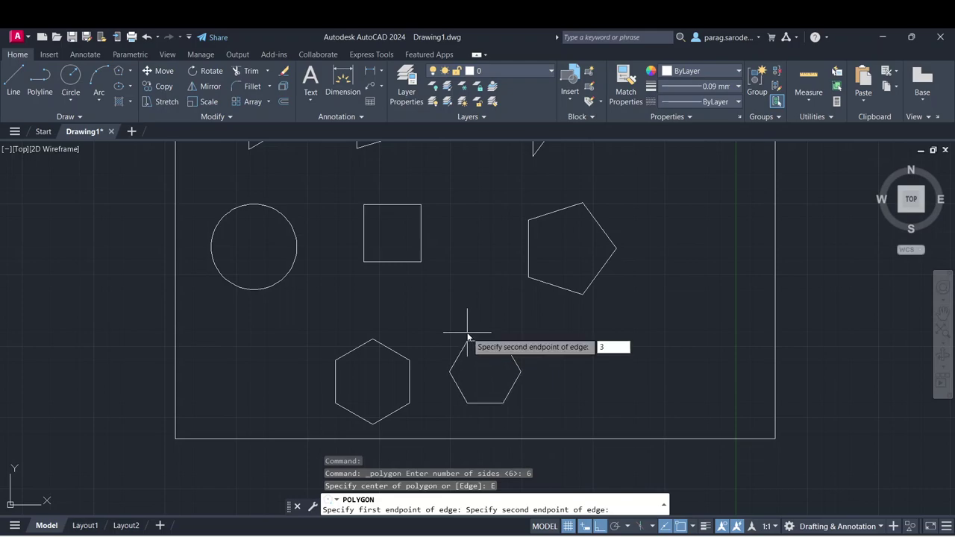
pyautogui.write('0')
pyautogui.press('Return')
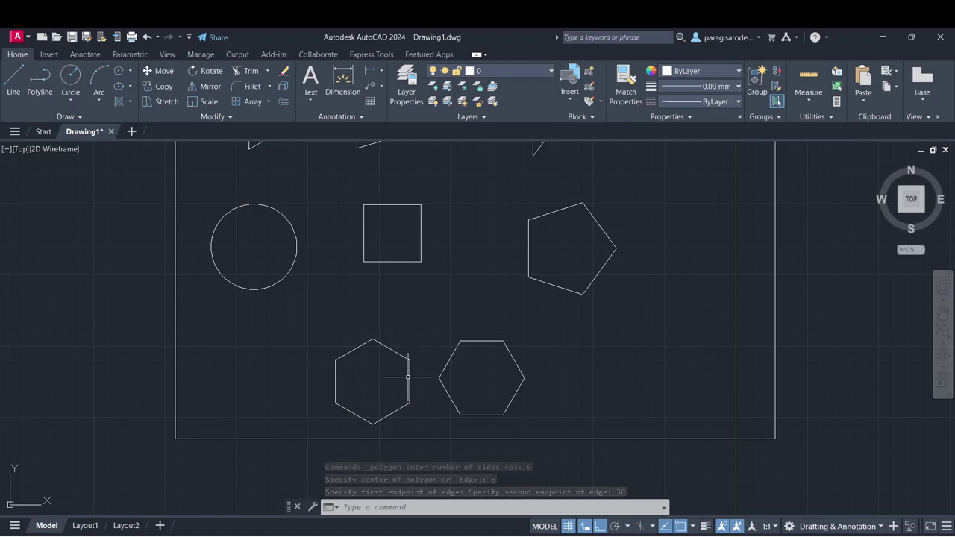
pyautogui.moveTo(409, 377)
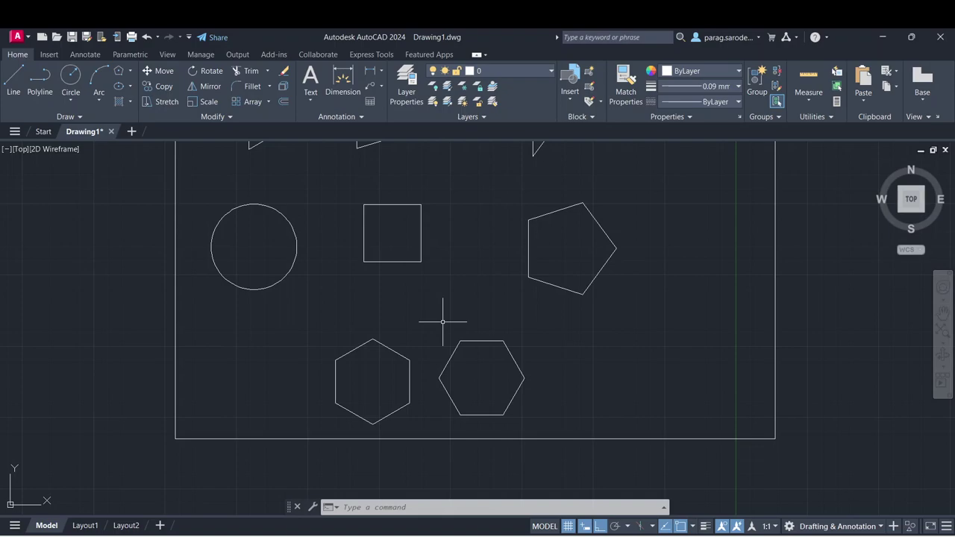
# - Draw a horizontal line from below the circle across to the right, separating the rows
pyautogui.click(14, 81)
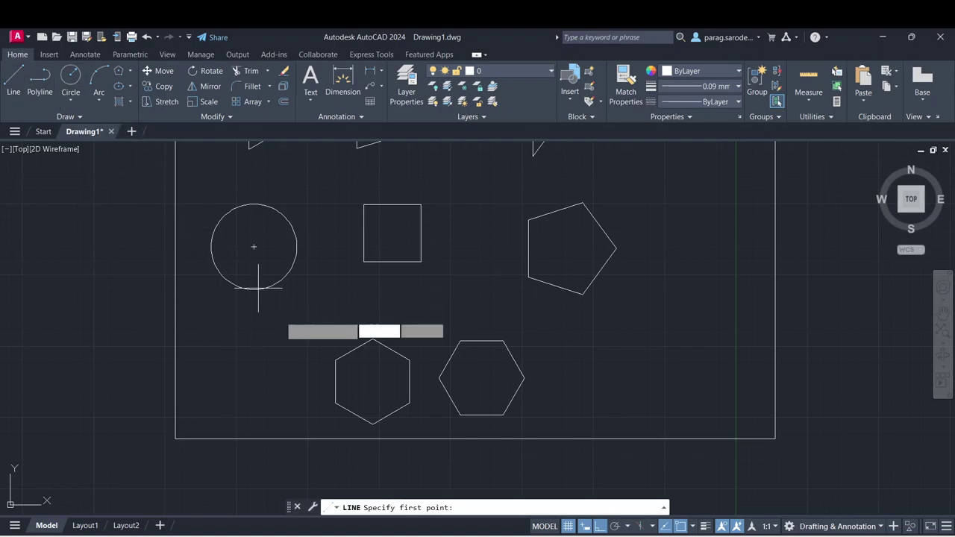
pyautogui.click(268, 317)
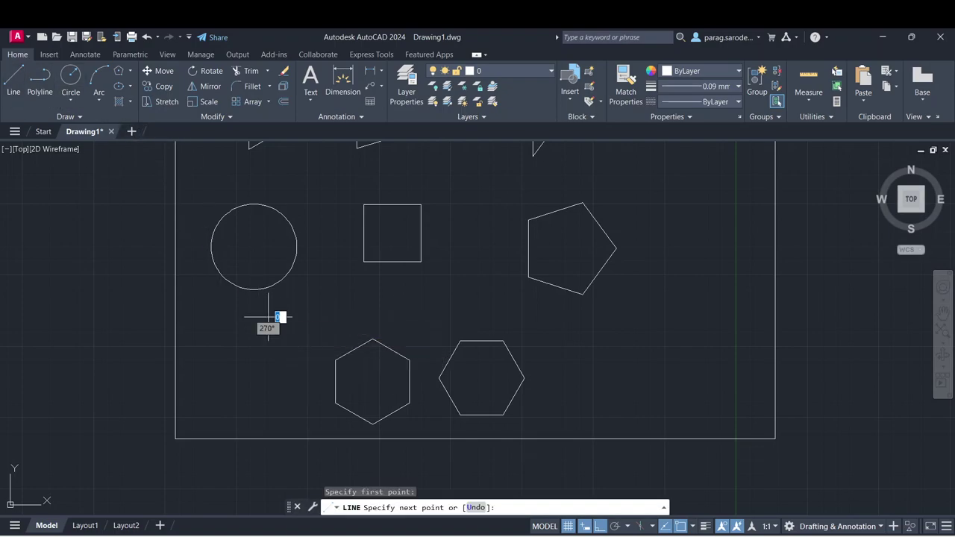
pyautogui.click(593, 317)
pyautogui.rightClick(593, 317)
pyautogui.click(604, 320)
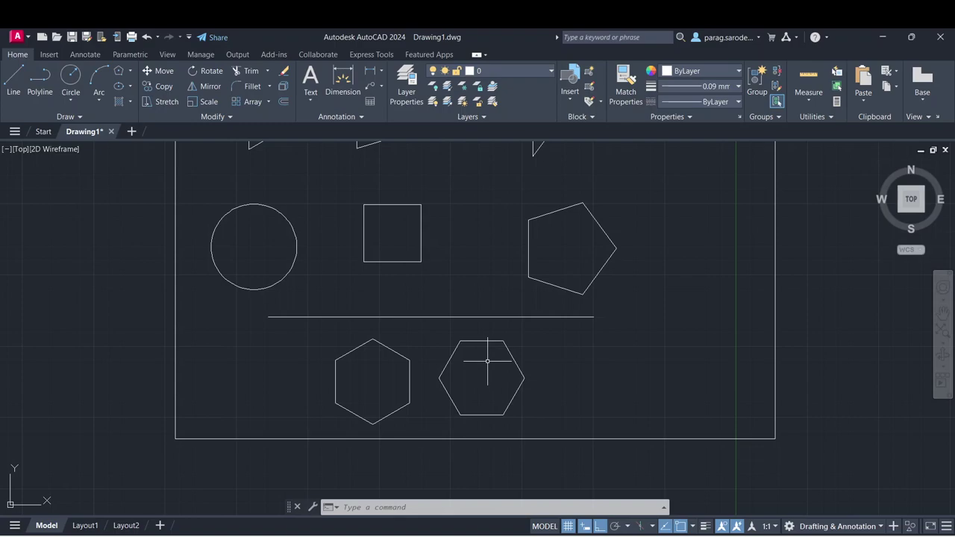
pyautogui.moveTo(484, 326); pyautogui.dragTo(477, 368, button='middle')
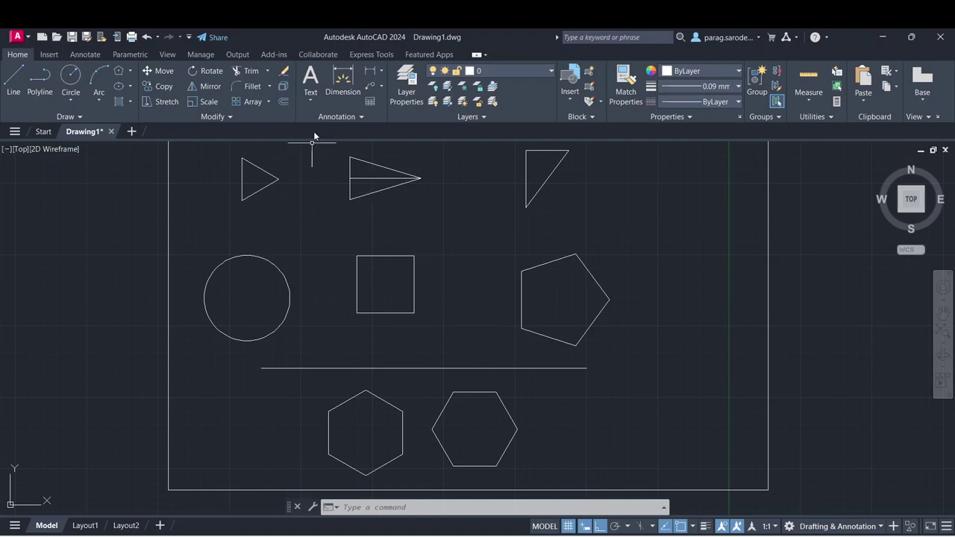
pyautogui.moveTo(597, 252); pyautogui.dragTo(190, 266, button='middle')
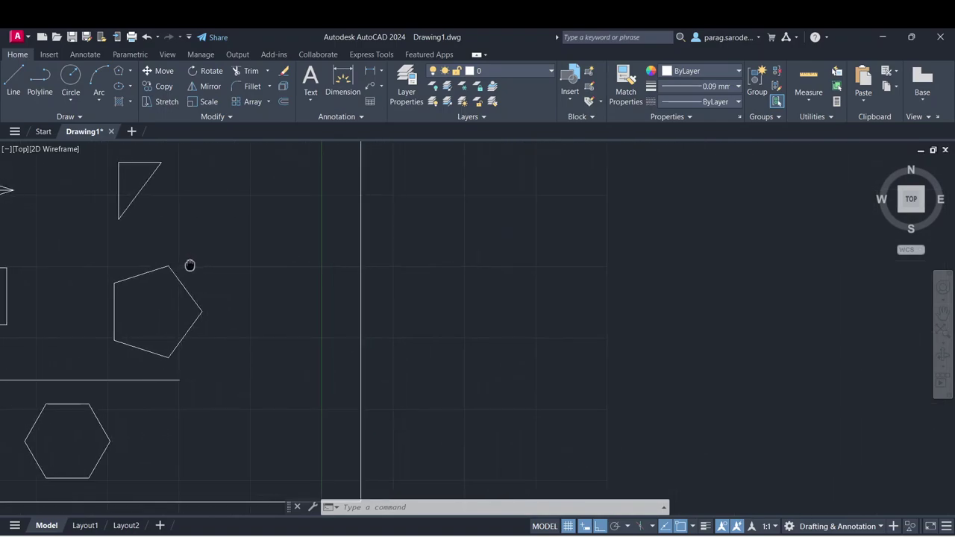
pyautogui.moveTo(619, 251); pyautogui.dragTo(44, 282, button='middle')
pyautogui.moveTo(795, 309)
pyautogui.mouseDown(button='middle')
pyautogui.moveTo(267, 316)
pyautogui.moveTo(202, 301)
pyautogui.mouseUp(button='middle')
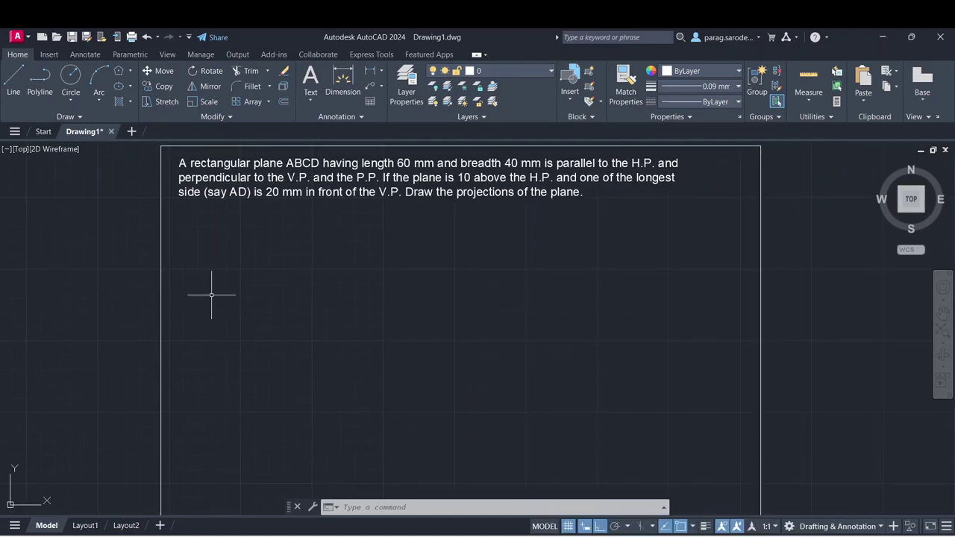
pyautogui.click(12, 92)
pyautogui.click(208, 366)
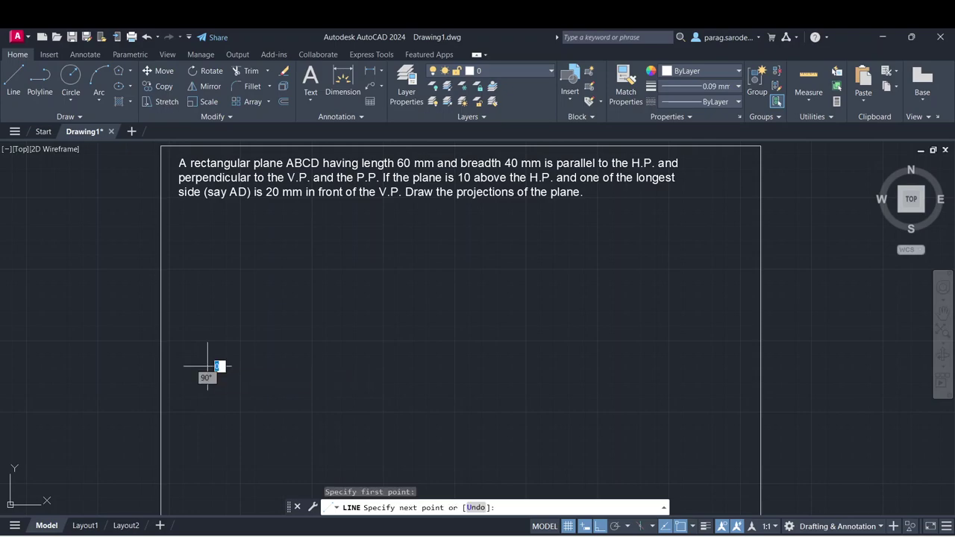
pyautogui.click(659, 380)
pyautogui.rightClick(660, 382)
pyautogui.click(675, 388)
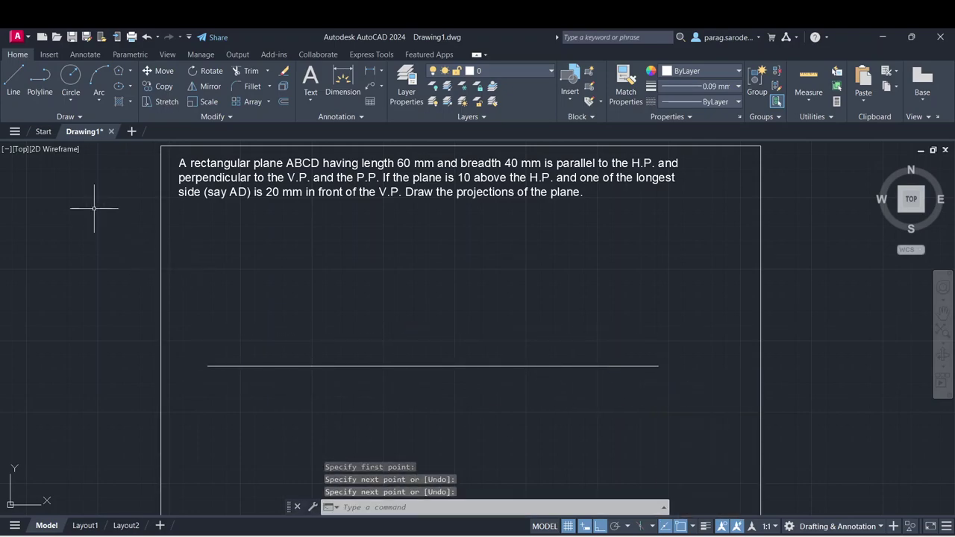
pyautogui.scroll(-3, 138, 223)
pyautogui.scroll(3, 153, 222)
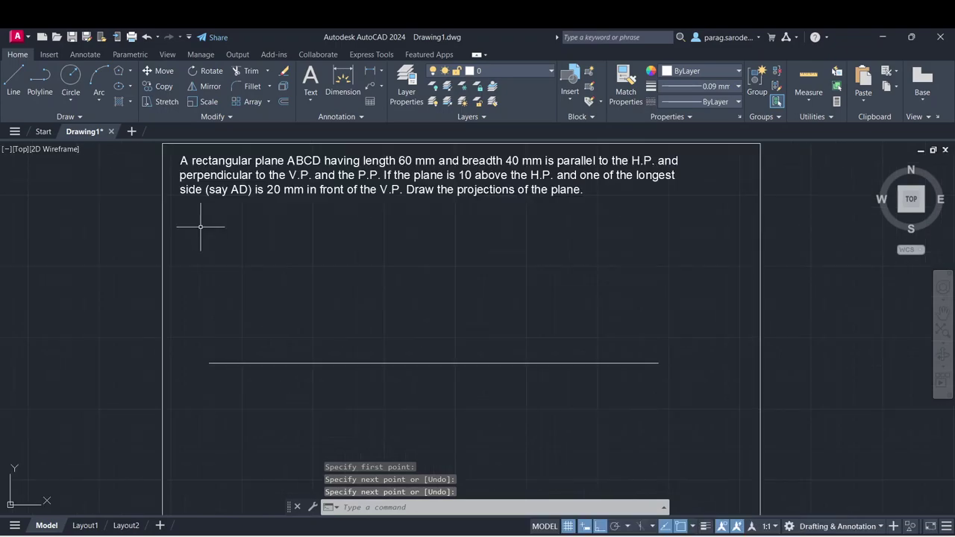
pyautogui.moveTo(198, 231); pyautogui.dragTo(199, 244, button='middle')
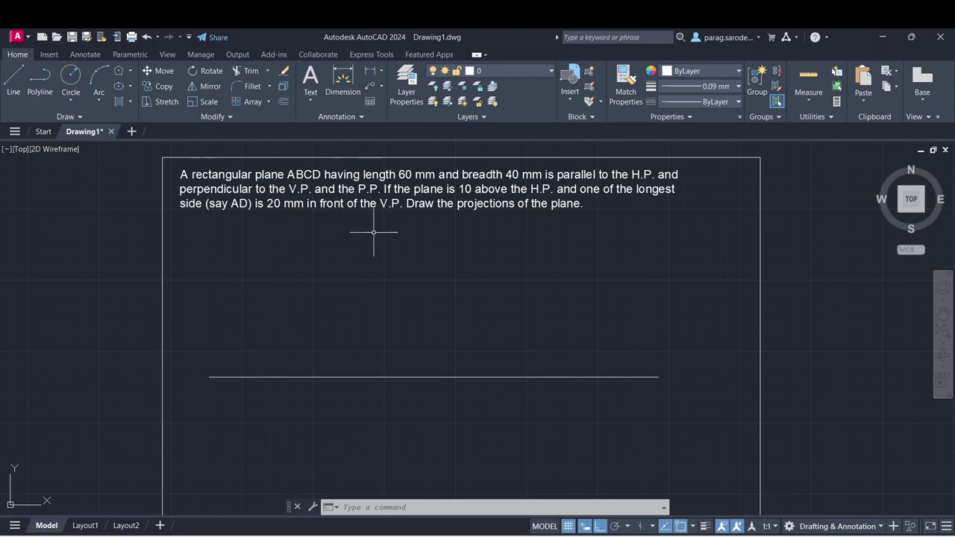
pyautogui.moveTo(374, 232); pyautogui.dragTo(371, 231, button='middle')
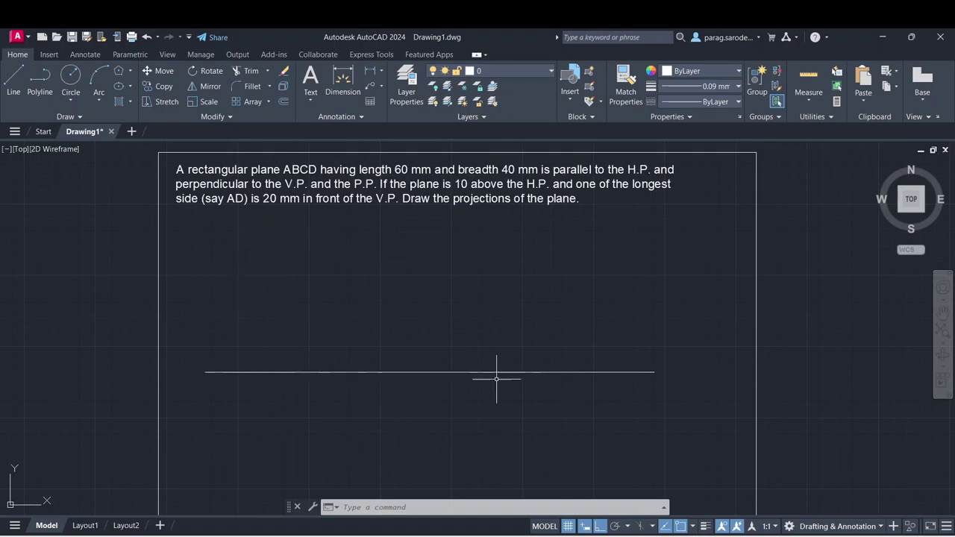
pyautogui.moveTo(177, 270); pyautogui.dragTo(241, 269, button='middle')
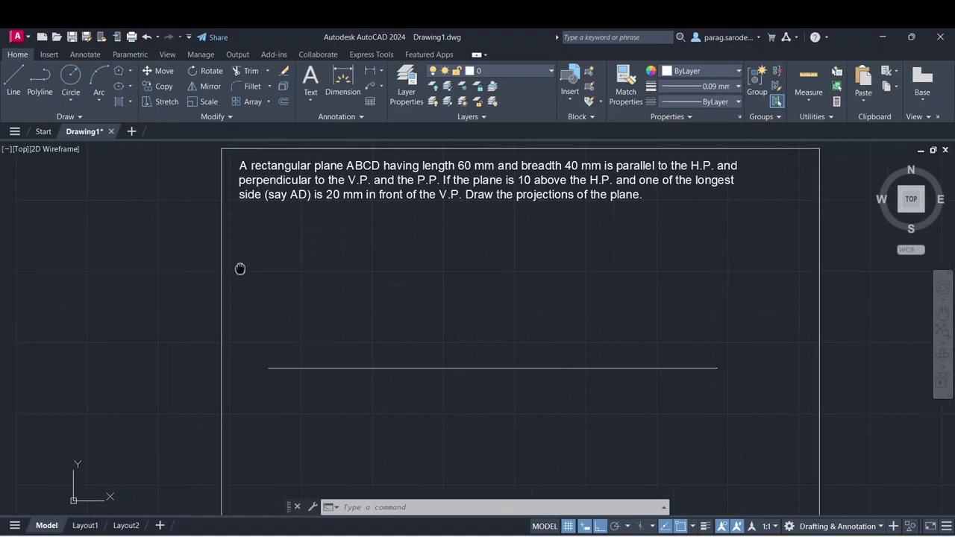
pyautogui.click(13, 82)
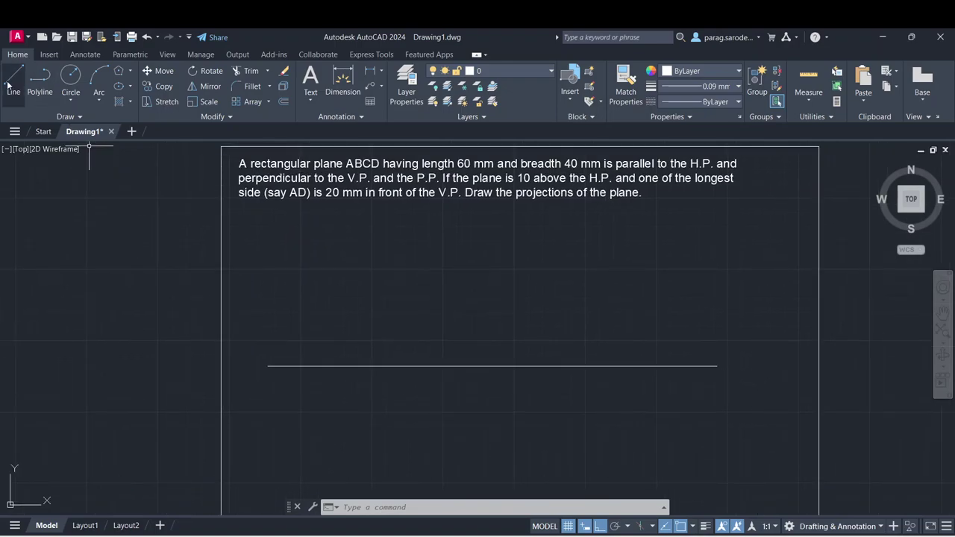
pyautogui.click(52, 266)
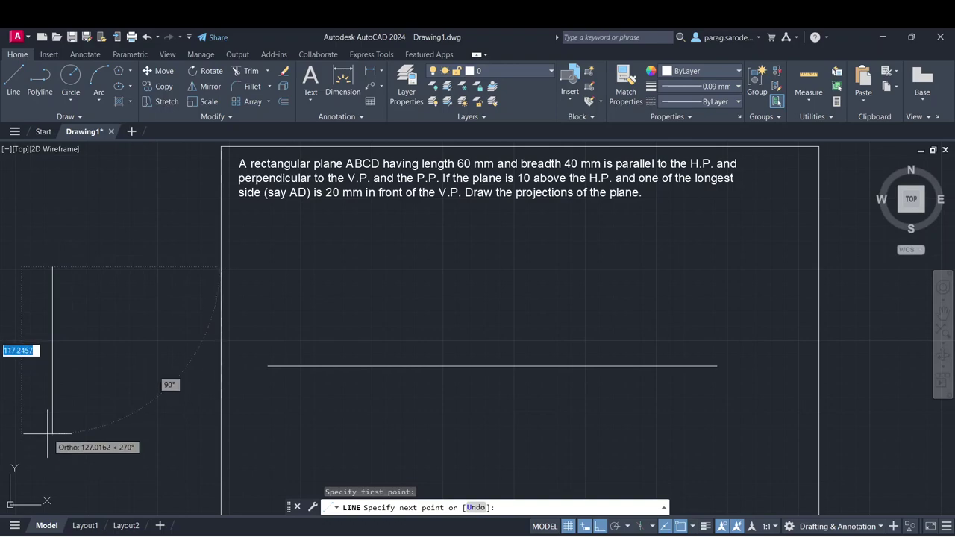
pyautogui.click(52, 406)
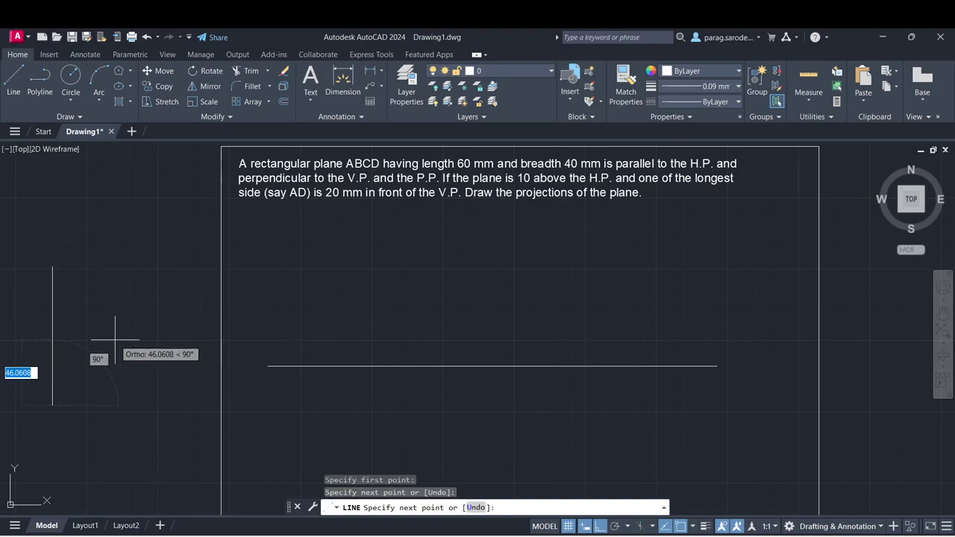
pyautogui.press('Escape')
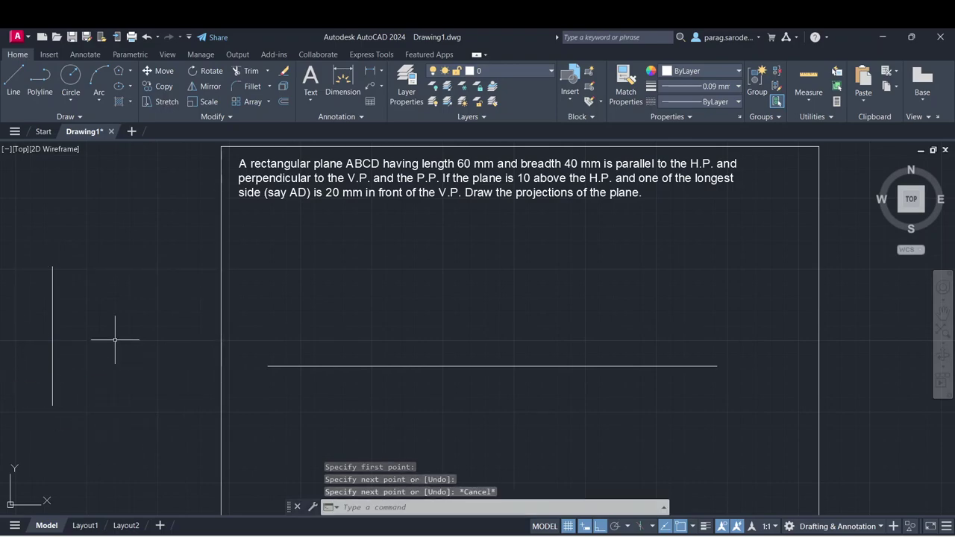
pyautogui.click(53, 302)
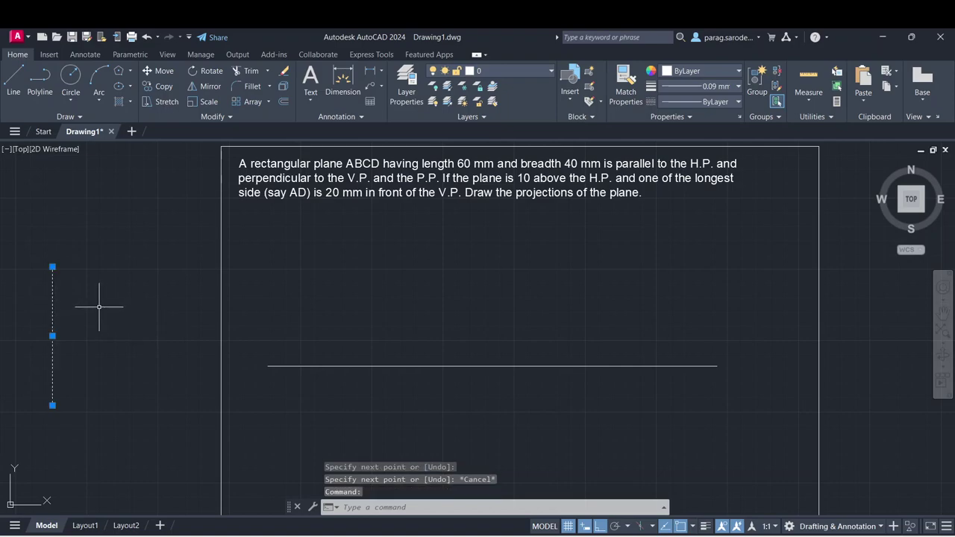
pyautogui.press('Delete')
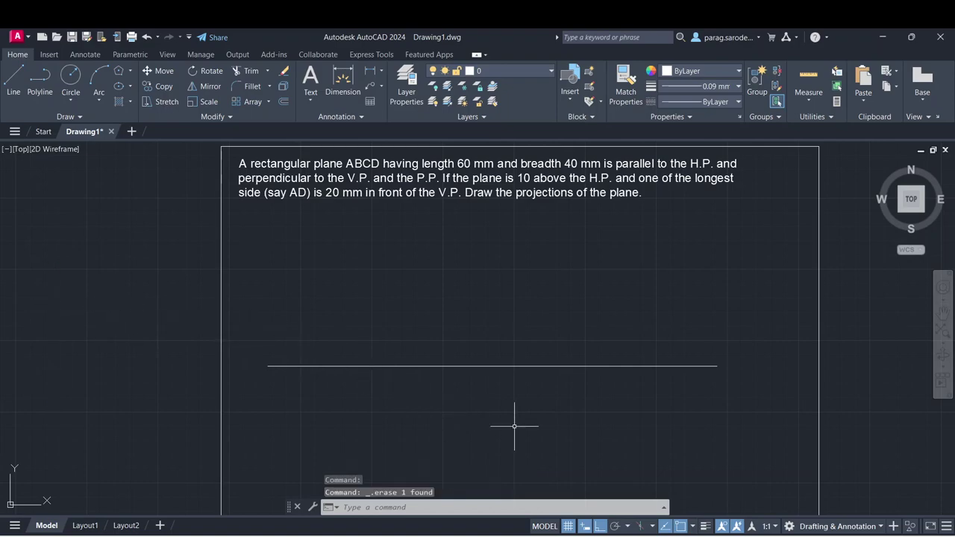
# - Turn on isometric drafting and draw the slanted left-face parallelogram with Line
pyautogui.click(640, 527)
pyautogui.moveTo(401, 352)
pyautogui.mouseDown(button='middle')
pyautogui.moveTo(476, 373)
pyautogui.moveTo(471, 361)
pyautogui.mouseUp(button='middle')
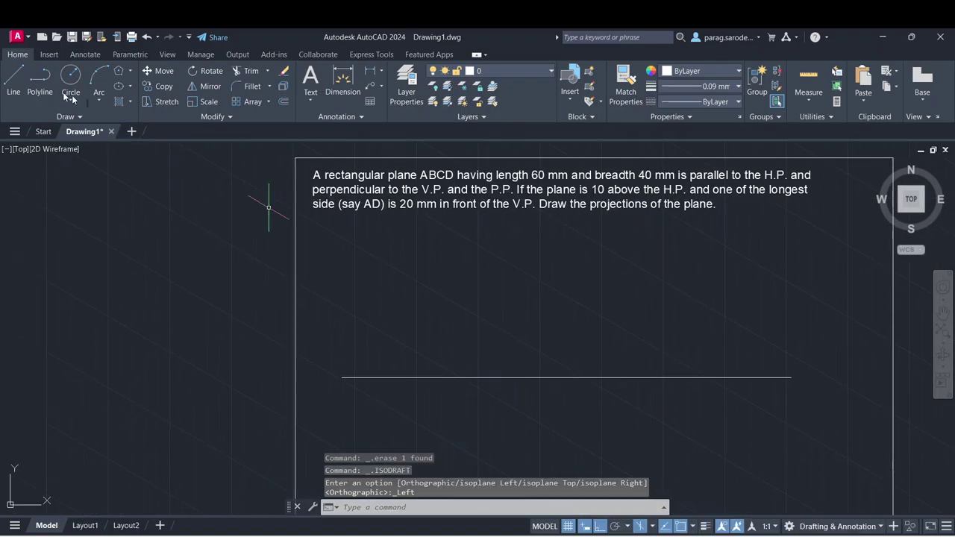
pyautogui.click(13, 82)
pyautogui.click(70, 278)
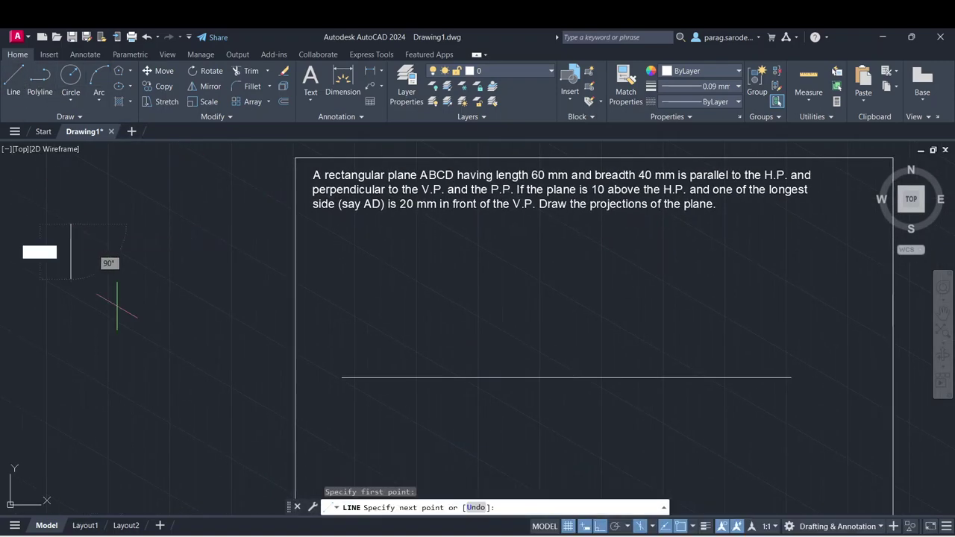
pyautogui.click(165, 279)
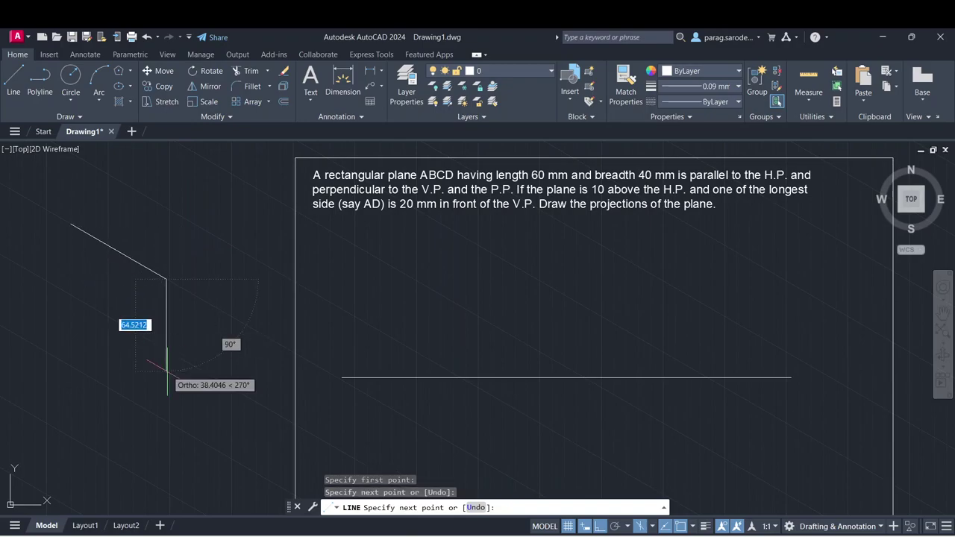
pyautogui.click(167, 394)
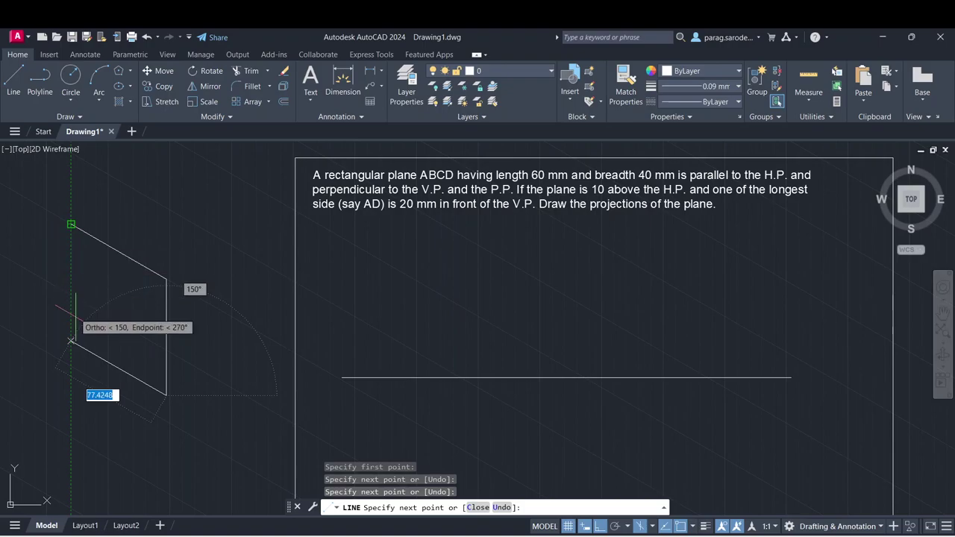
pyautogui.click(70, 341)
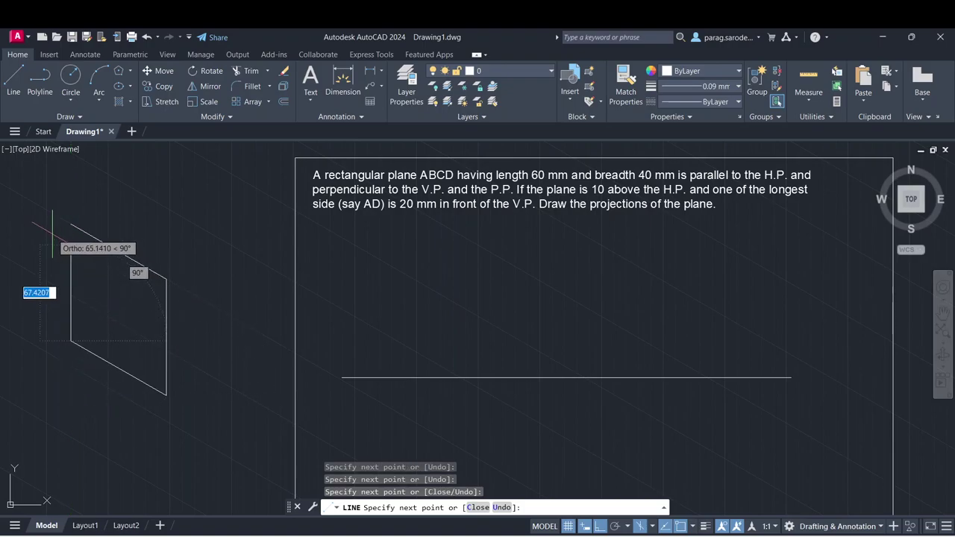
pyautogui.click(71, 224)
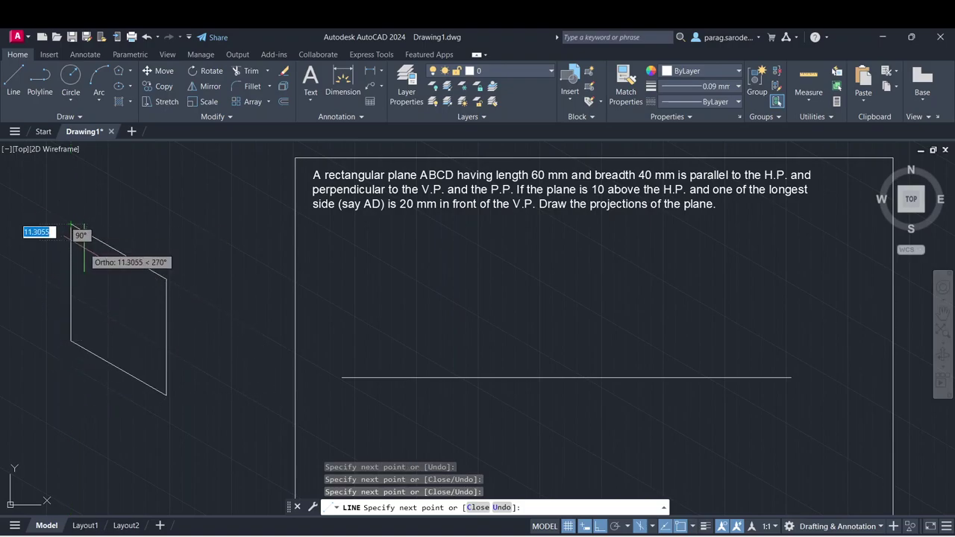
pyautogui.press('Escape')
# - Switch the isoplane to Top
pyautogui.moveTo(218, 324); pyautogui.dragTo(206, 335, button='middle')
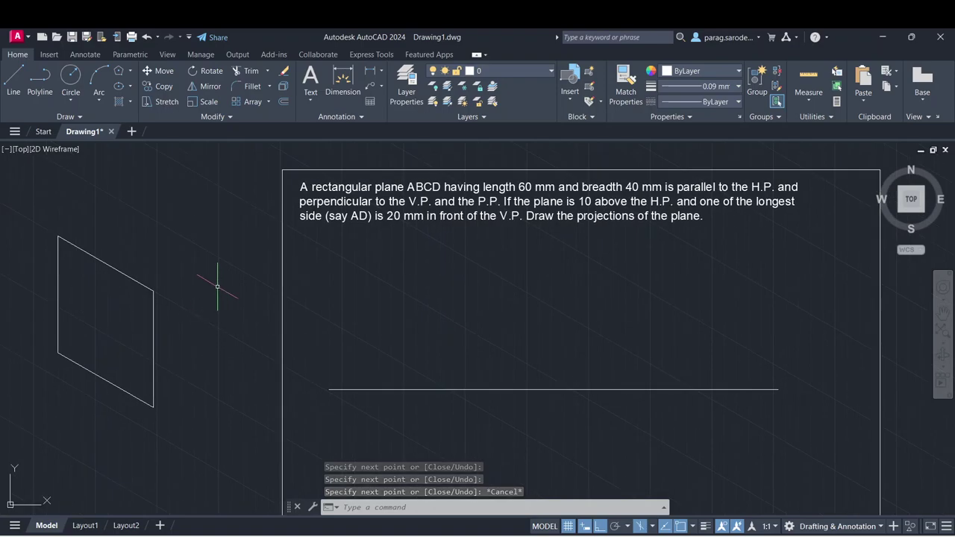
pyautogui.press('F4')
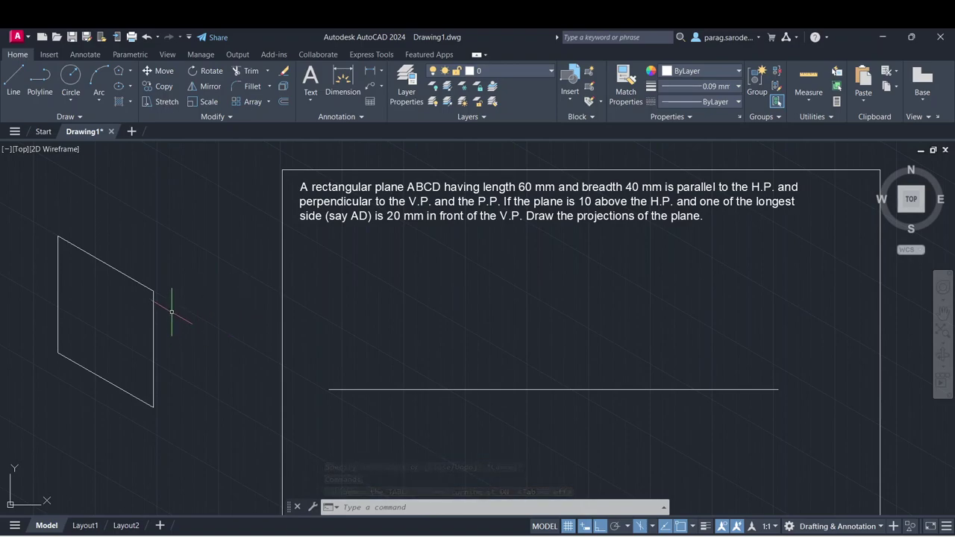
pyautogui.press('F5')
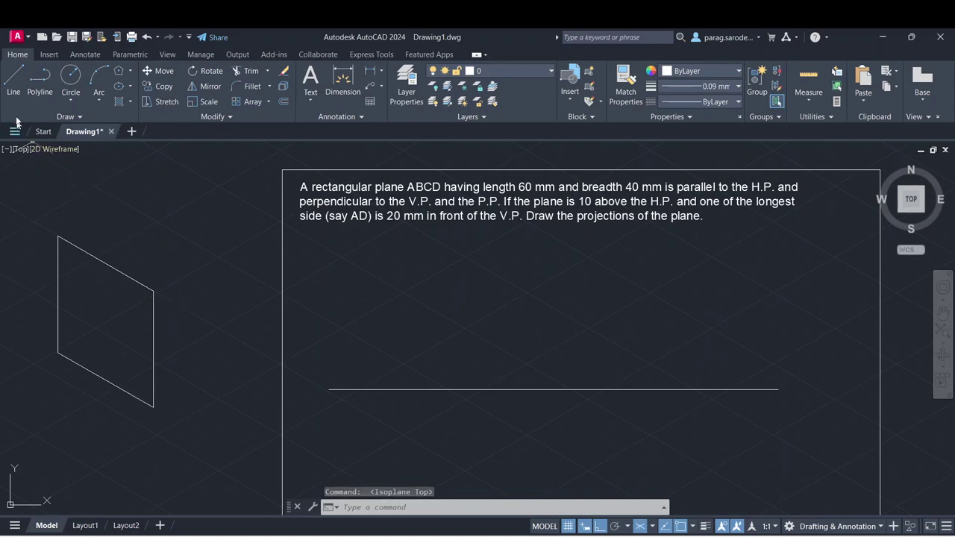
# - Draw the top-face rhombus from the parallelogram's top-left corner
pyautogui.click(14, 83)
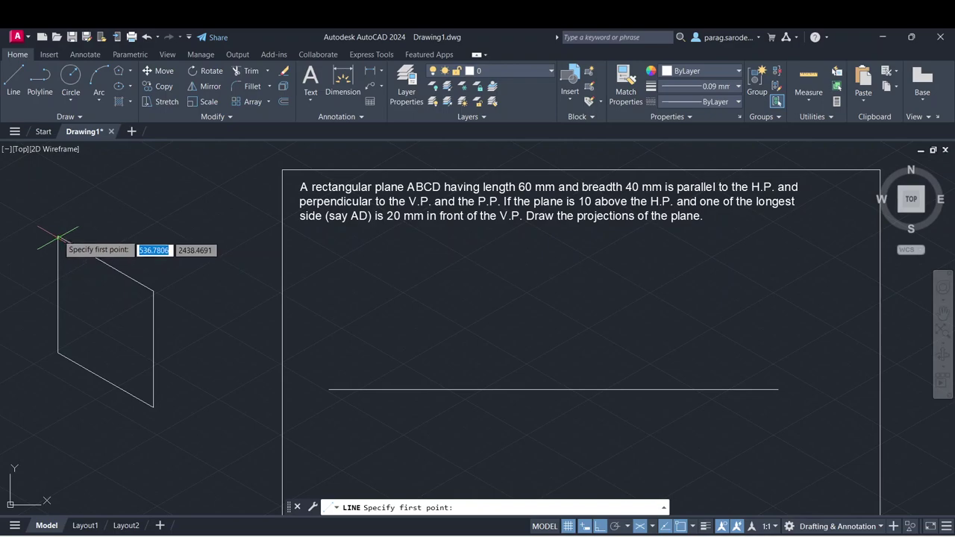
pyautogui.click(58, 238)
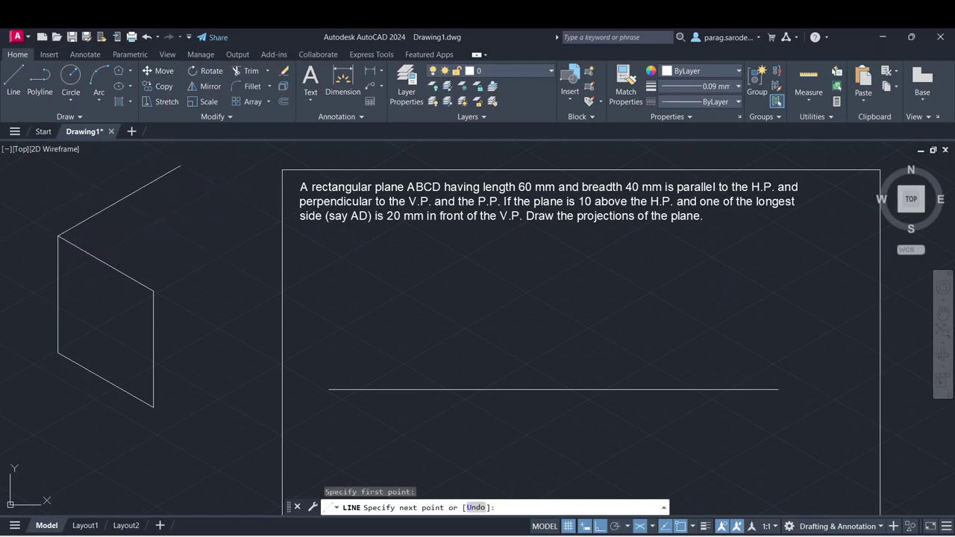
pyautogui.click(180, 166)
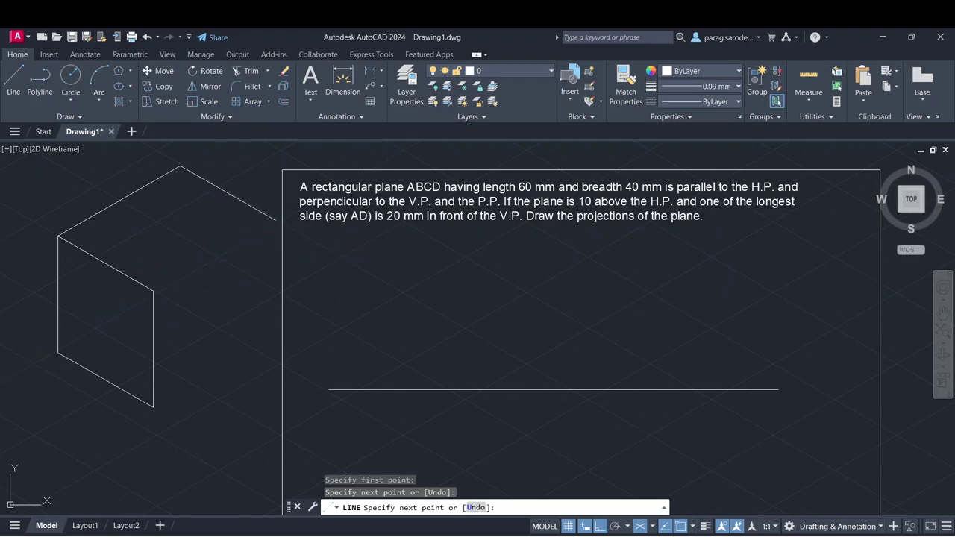
pyautogui.click(275, 220)
pyautogui.click(153, 291)
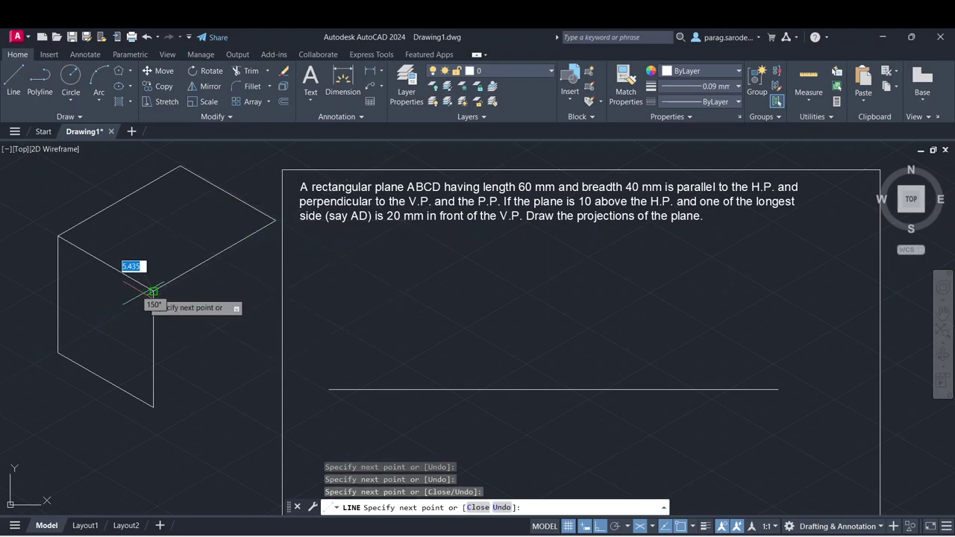
pyautogui.press('Escape')
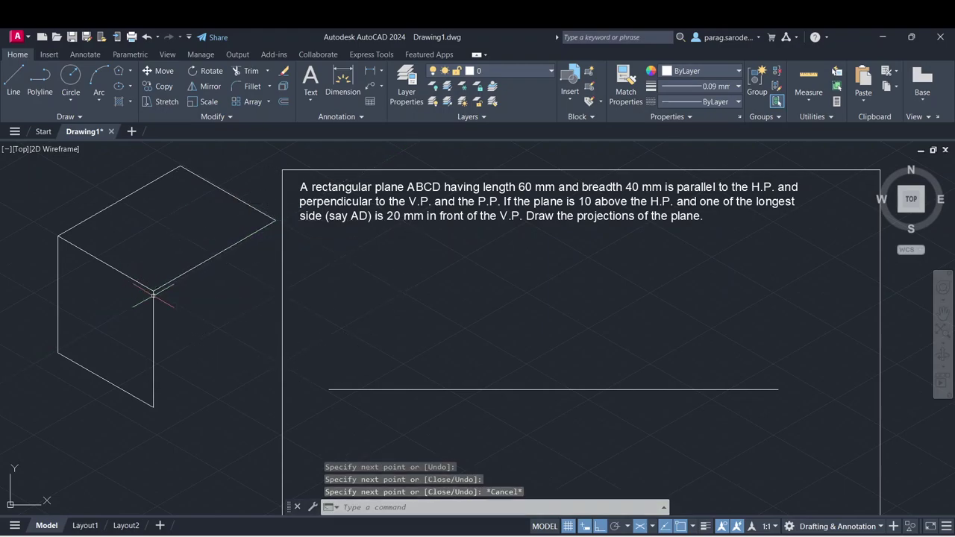
# - On Isoplane Right, draw the right face's vertical and bottom edges to the front corner
pyautogui.click(15, 99)
pyautogui.click(275, 220)
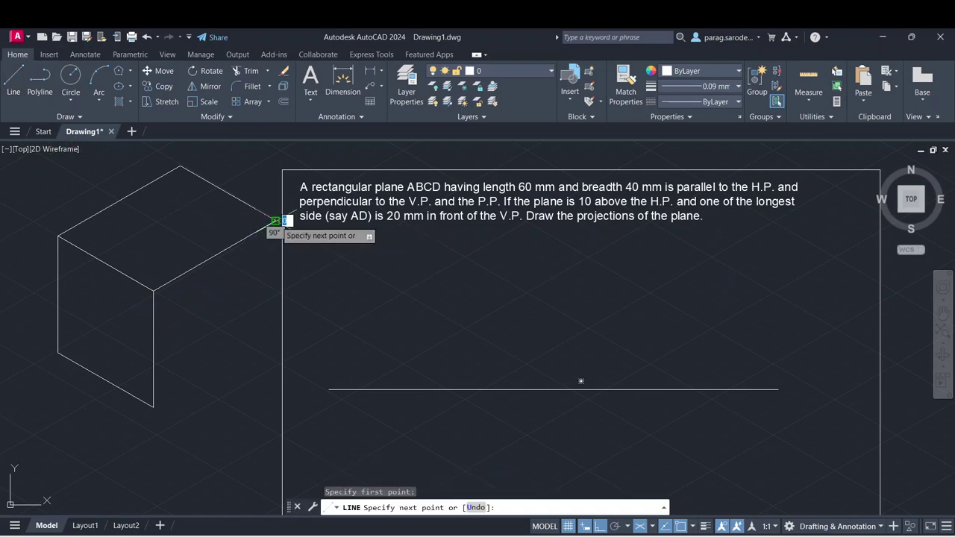
pyautogui.press('F5')
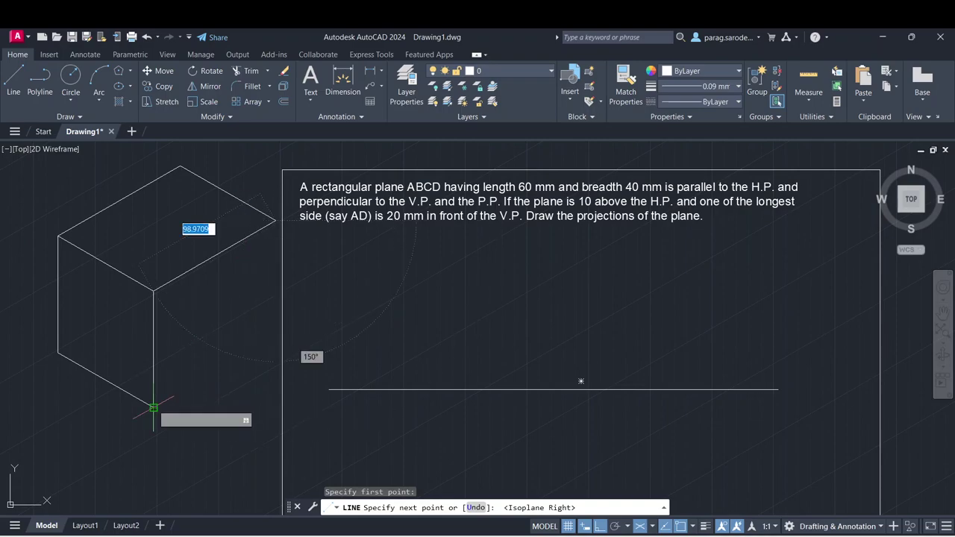
pyautogui.click(275, 337)
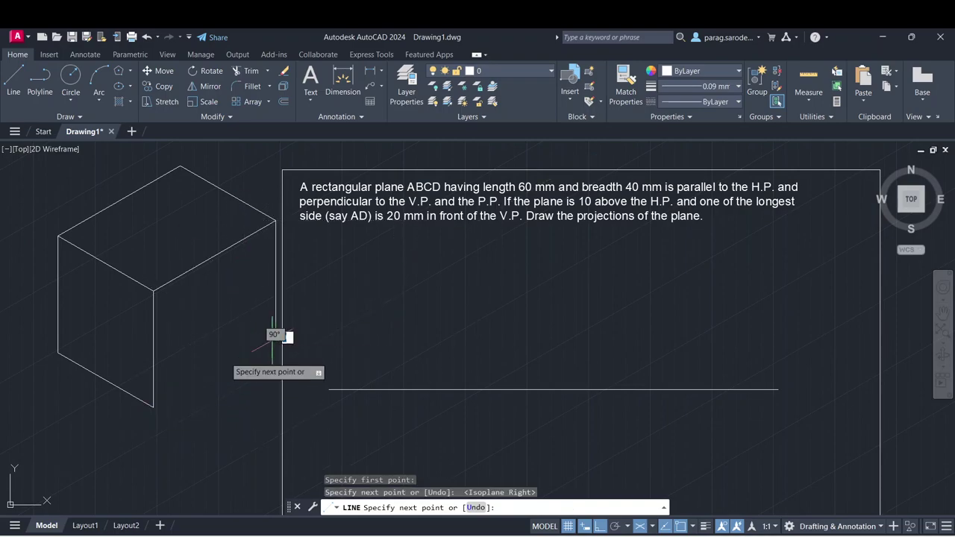
pyautogui.click(153, 407)
pyautogui.press('Escape')
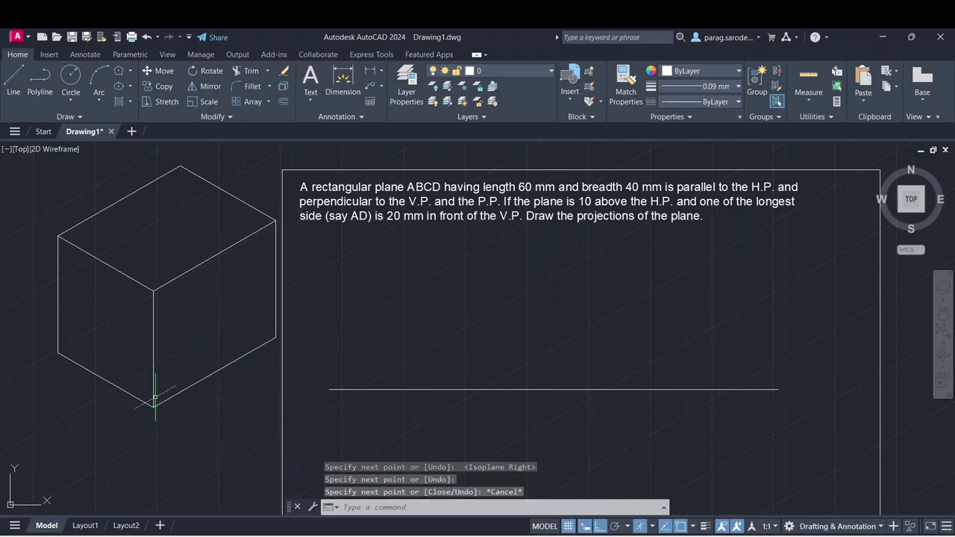
# - Draw the hidden edges from the left corner to the back-bottom vertex and up to the top
pyautogui.click(14, 80)
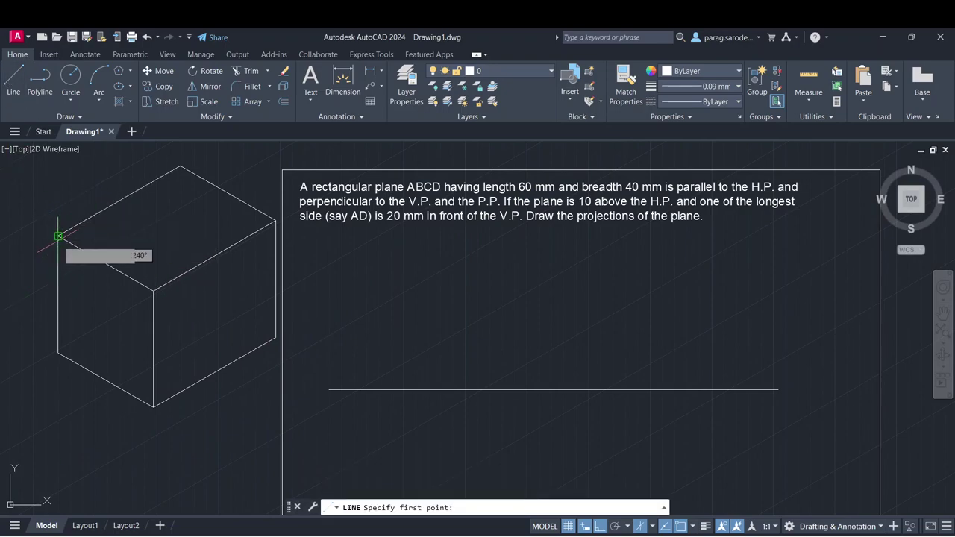
pyautogui.click(58, 352)
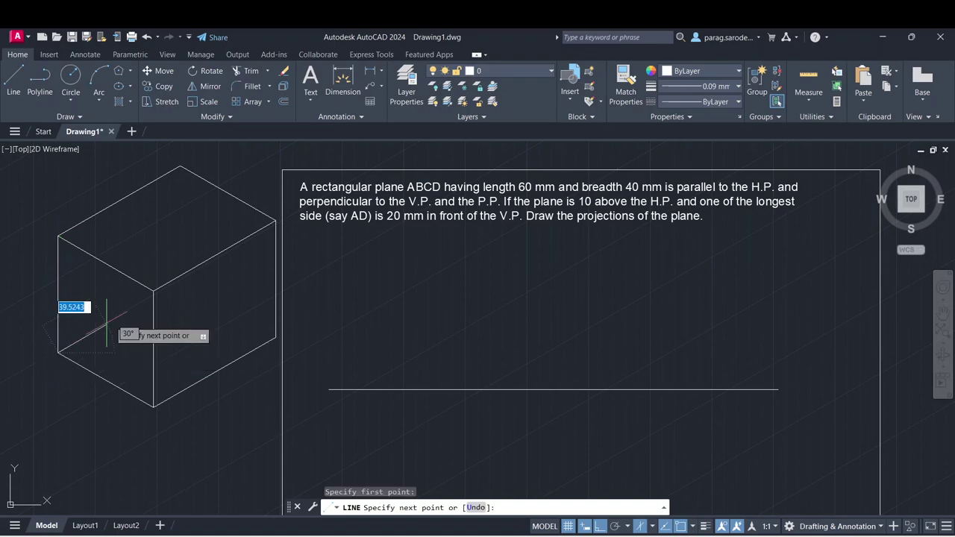
pyautogui.click(179, 282)
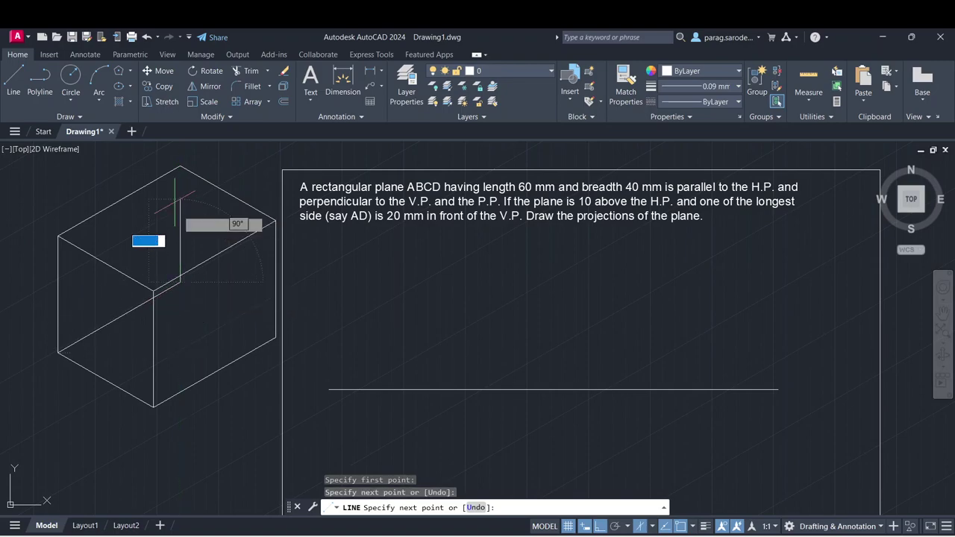
pyautogui.click(180, 165)
pyautogui.press('Escape')
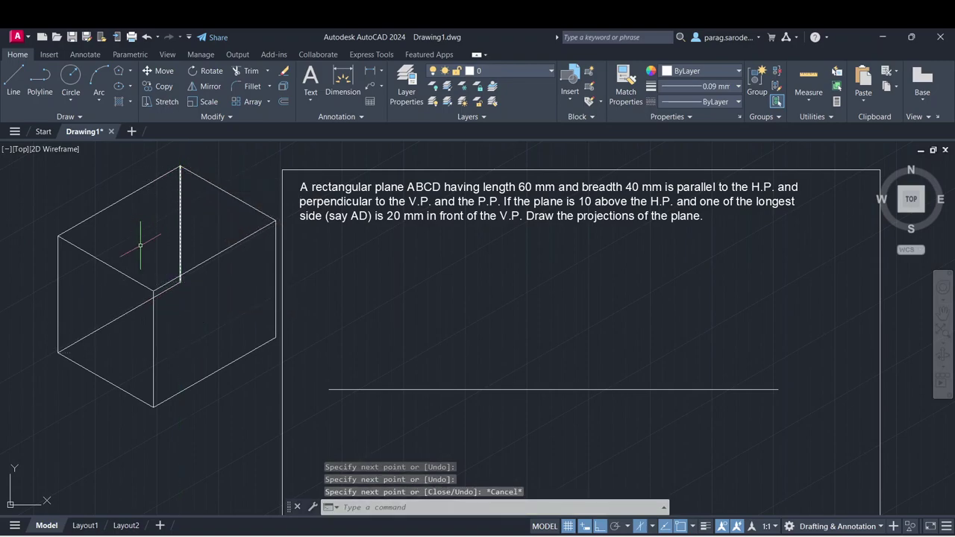
# - Erase the leftover cube edges: the top-back edge, right-front diagonal and both vertical edges
pyautogui.click(129, 275)
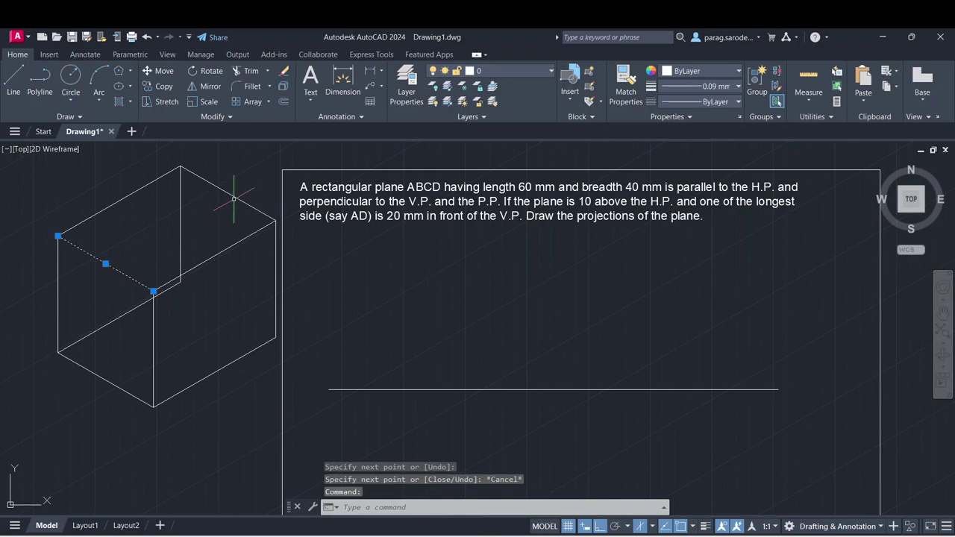
pyautogui.click(234, 198)
pyautogui.press('Delete')
pyautogui.click(195, 266)
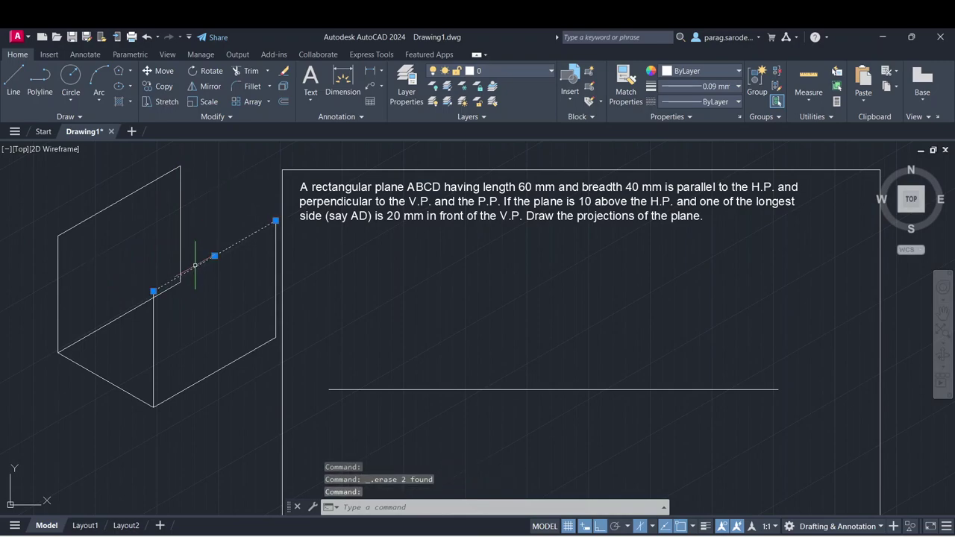
pyautogui.press('Delete')
pyautogui.click(153, 332)
pyautogui.press('Delete')
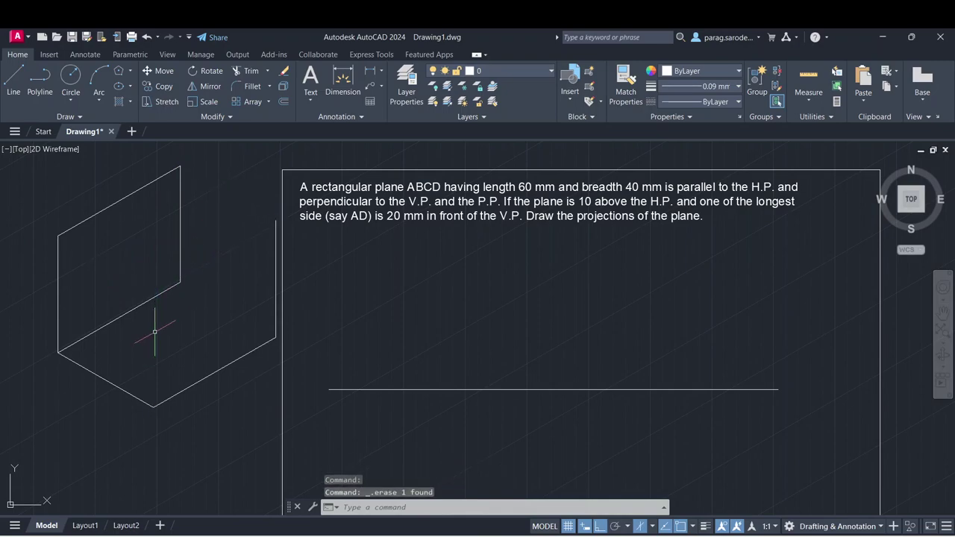
pyautogui.click(274, 273)
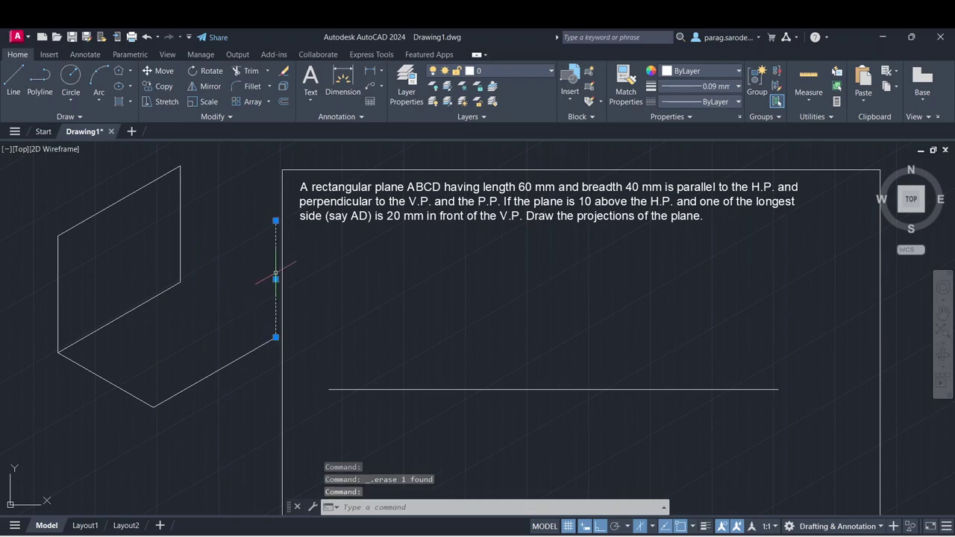
pyautogui.press('Delete')
# - Begin a line at a plane corner, then cancel it
pyautogui.click(13, 77)
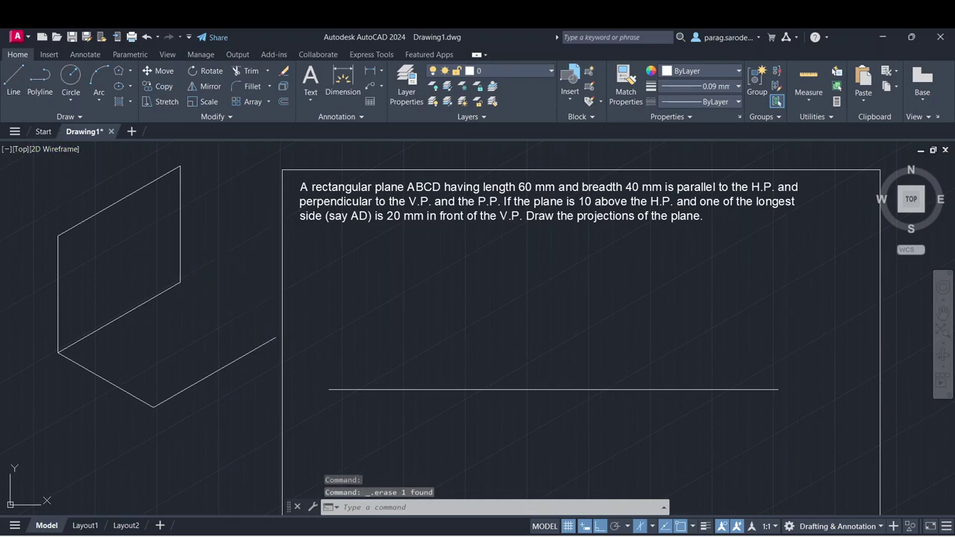
pyautogui.click(180, 282)
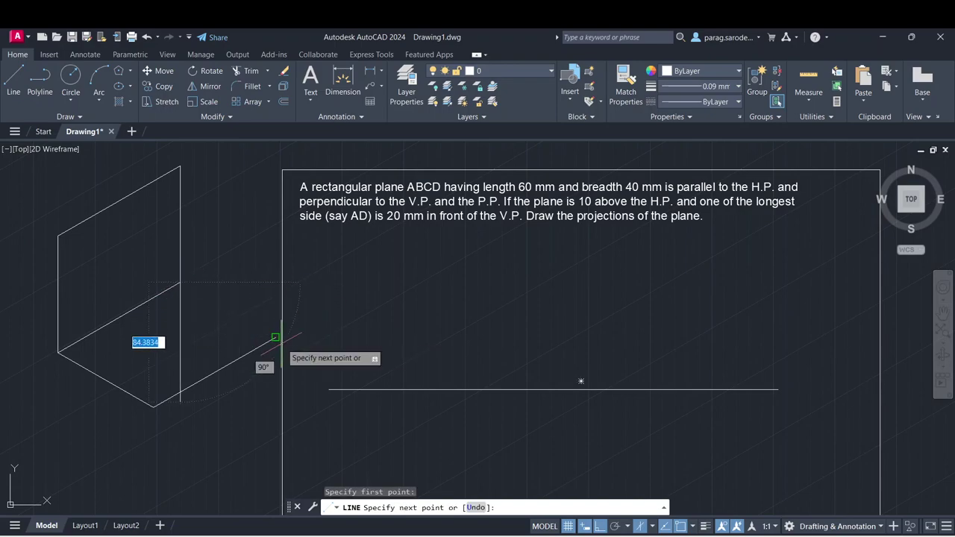
pyautogui.press('Escape')
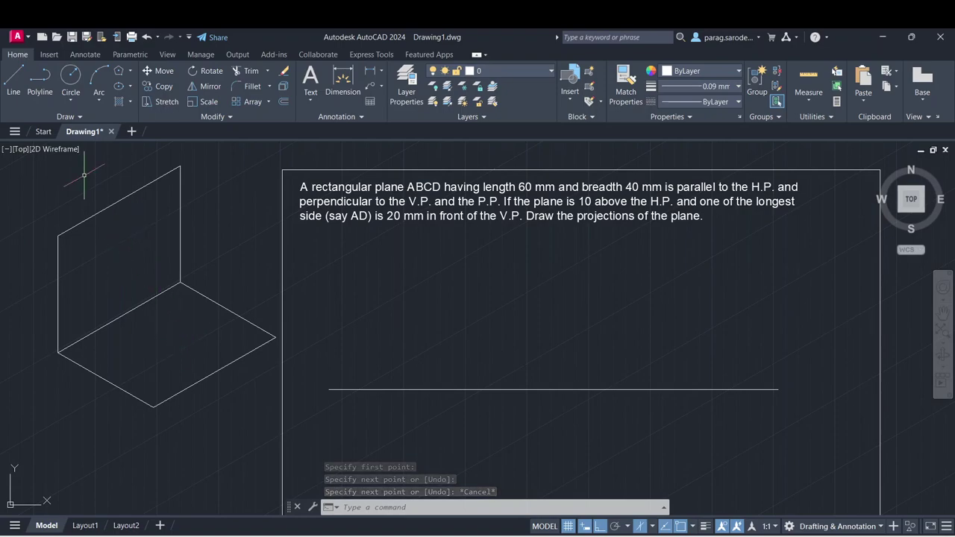
# - Draw the plane's first 60-unit isometric edge from its starting corner
pyautogui.click(13, 78)
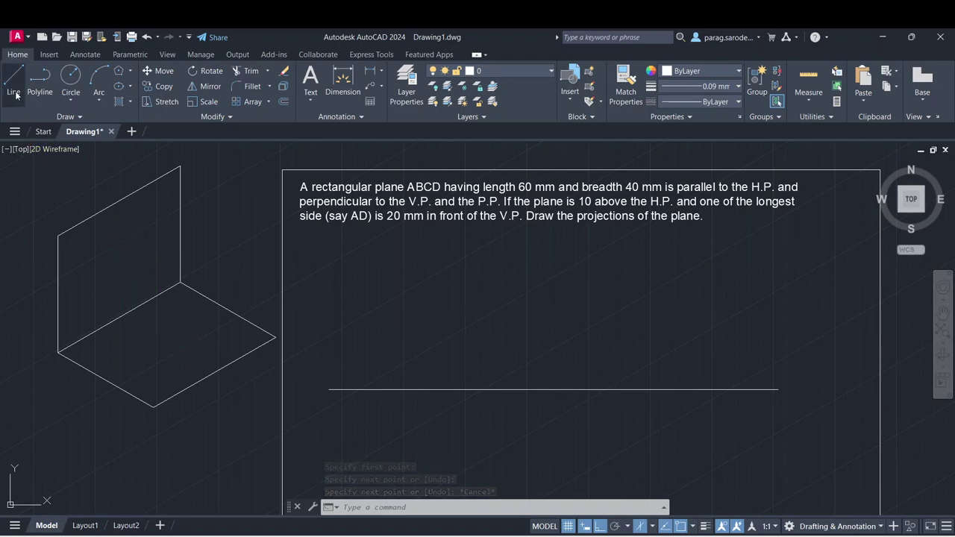
pyautogui.click(82, 275)
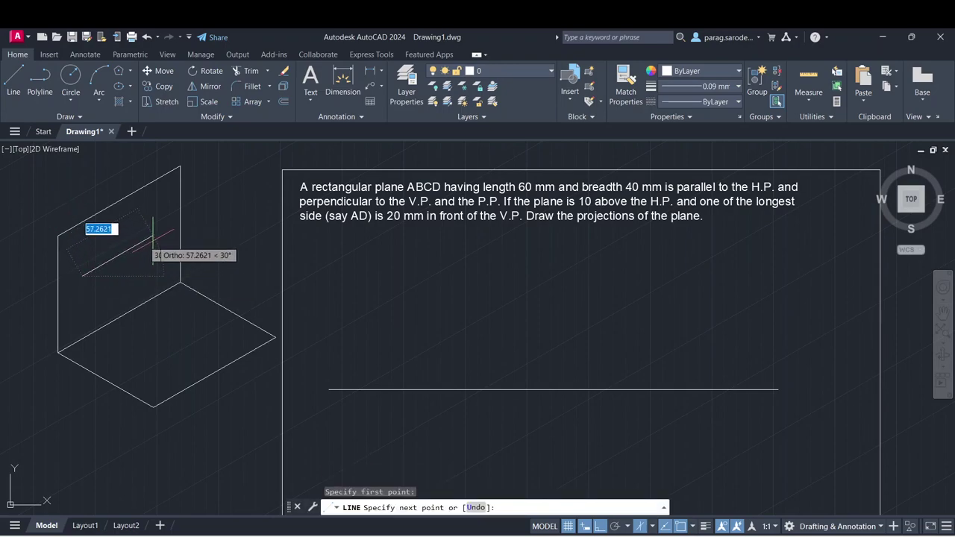
pyautogui.write('60')
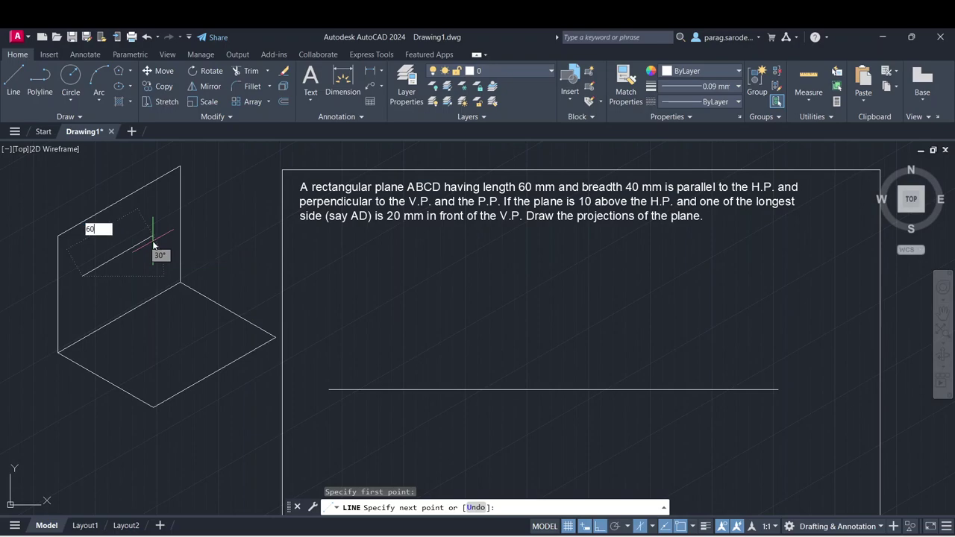
pyautogui.press('Return')
pyautogui.press('Escape')
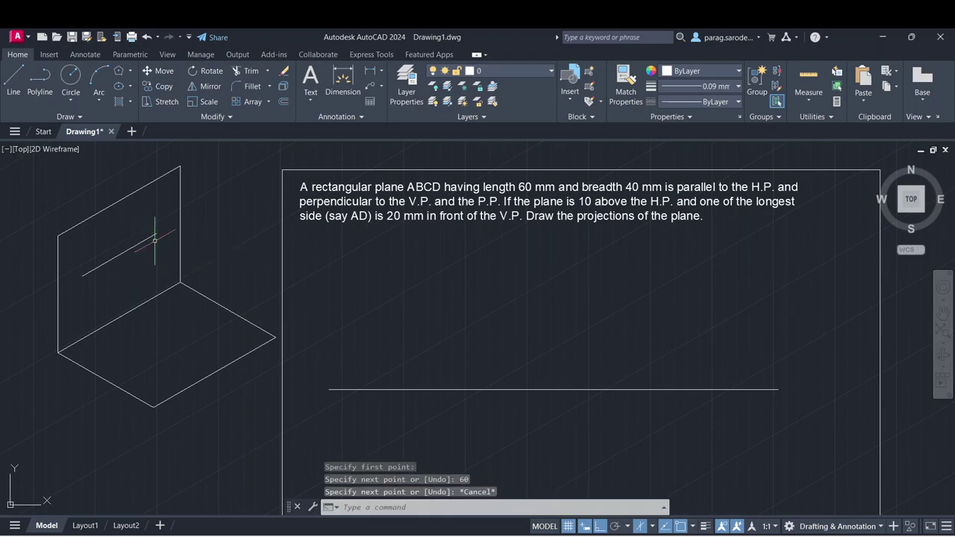
# - Add the 40 and 60 edges on the other isoplanes and close the parallelogram at the start corner
pyautogui.press('F5')
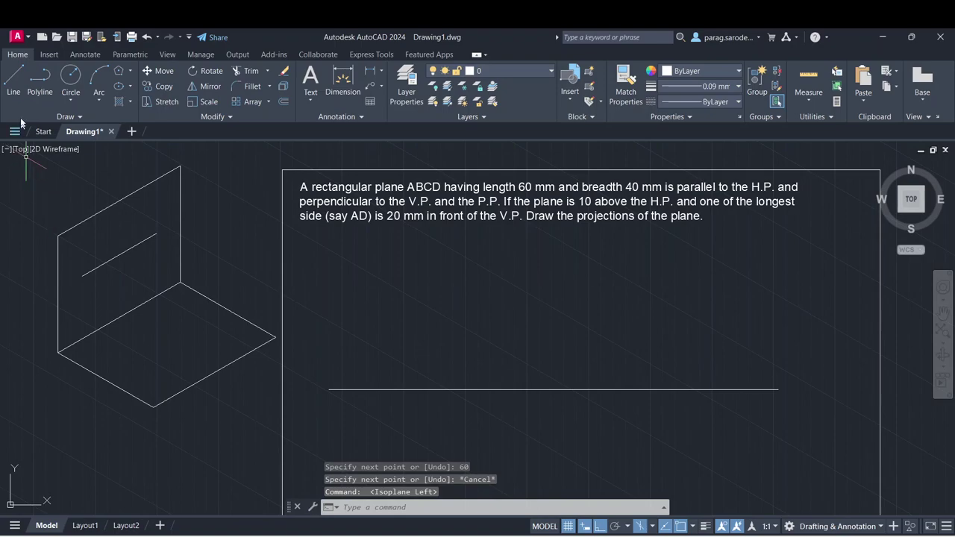
pyautogui.click(15, 82)
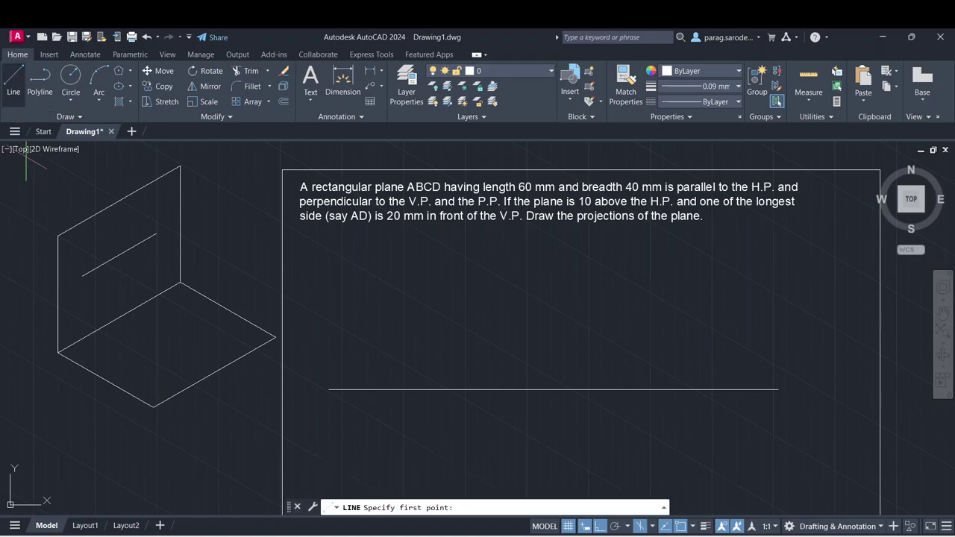
pyautogui.click(82, 277)
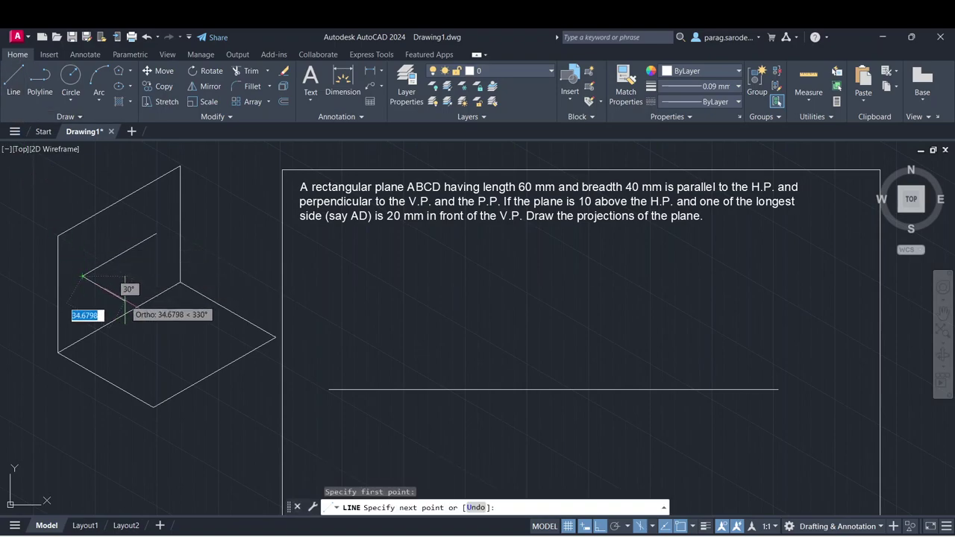
pyautogui.write('40')
pyautogui.press('Return')
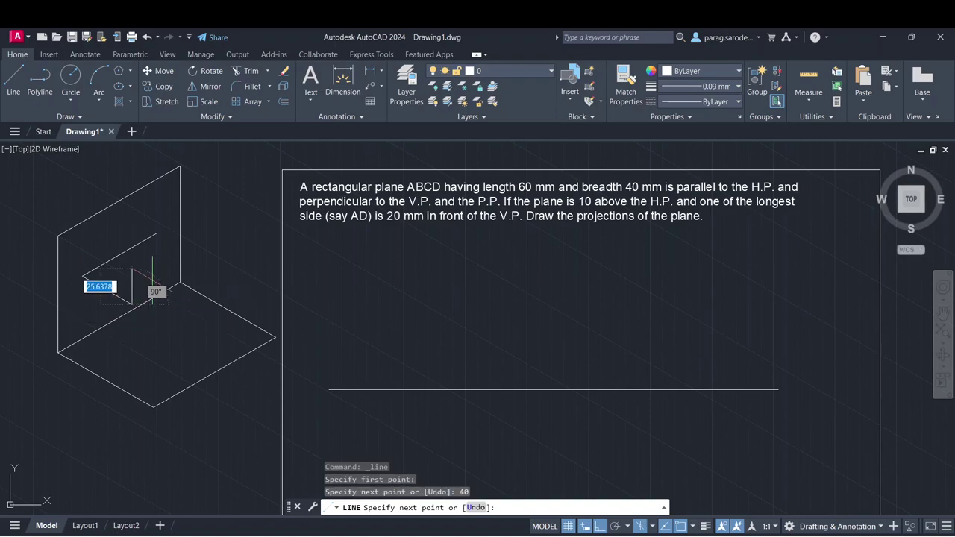
pyautogui.press('F5')
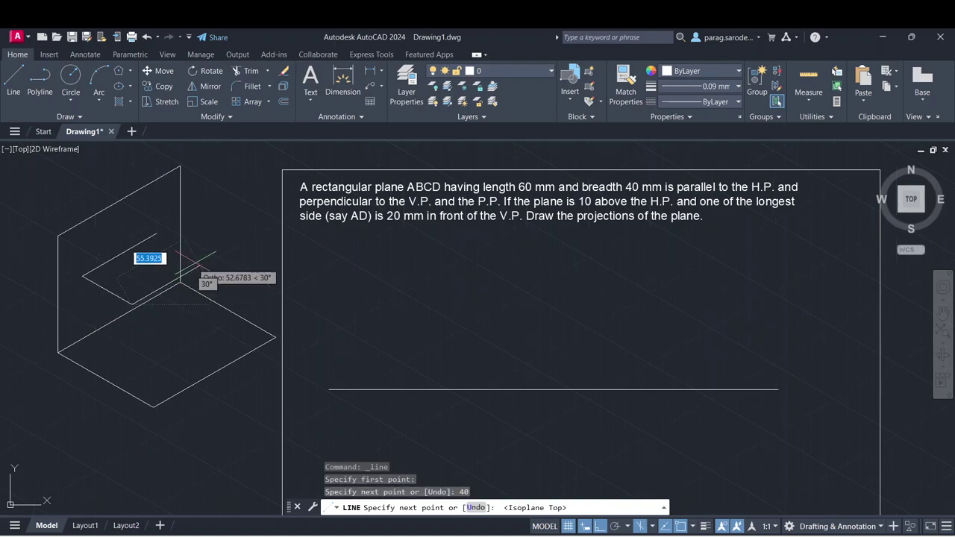
pyautogui.write('60')
pyautogui.press('Return')
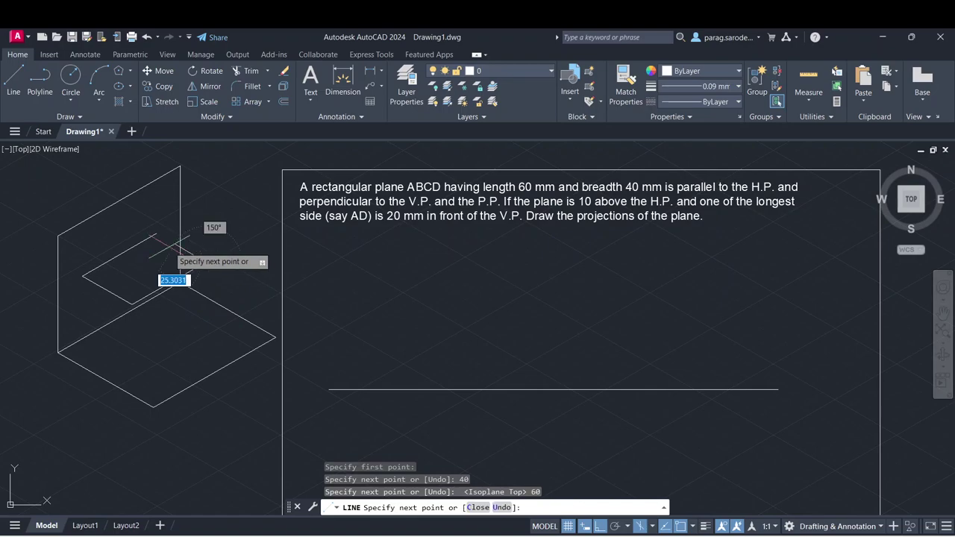
pyautogui.click(156, 233)
pyautogui.press('Escape')
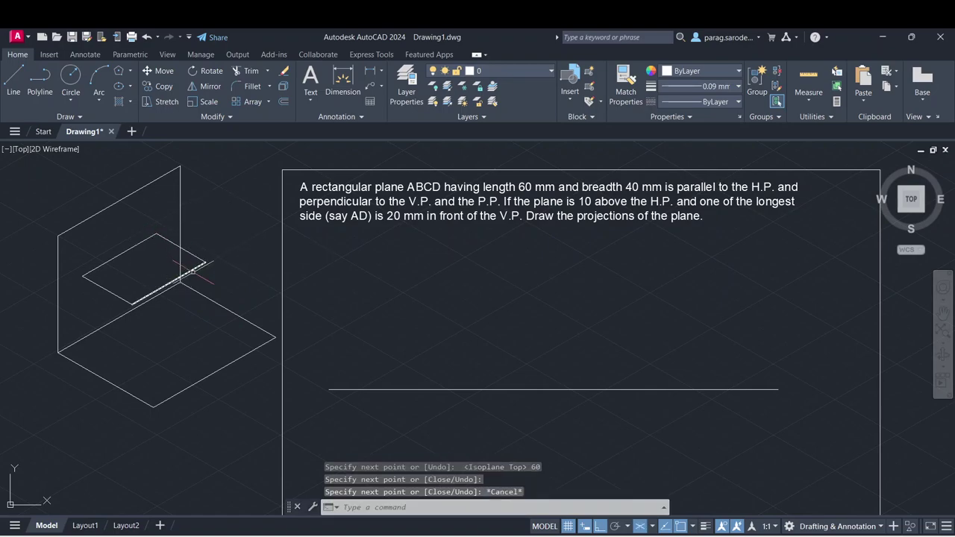
# - Select the four edges of the plane and set their colour to Yellow
pyautogui.click(171, 282)
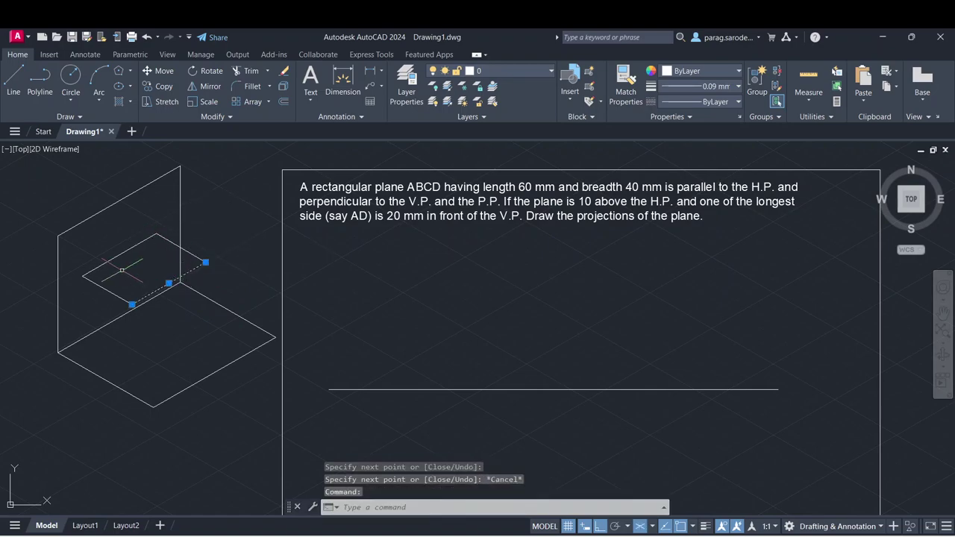
pyautogui.click(107, 290)
pyautogui.click(158, 247)
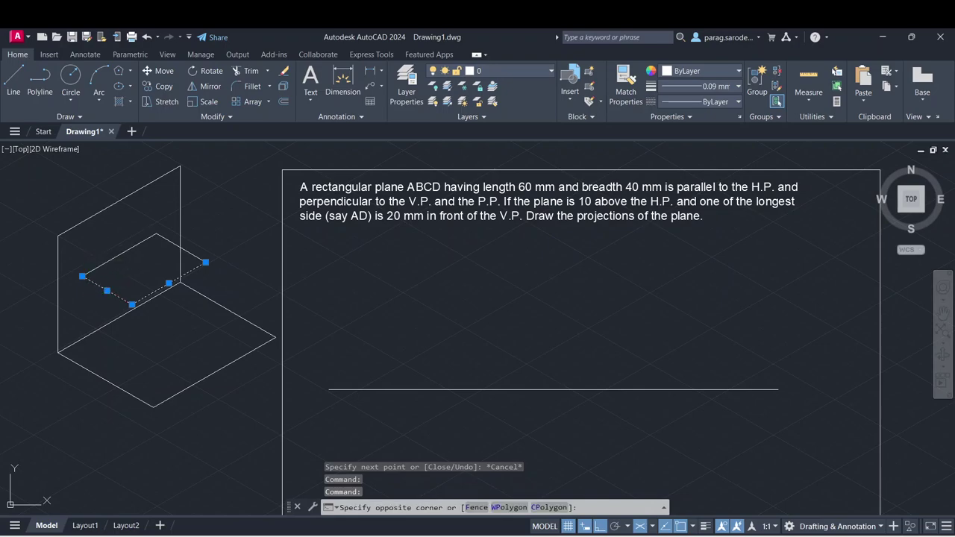
pyautogui.click(133, 254)
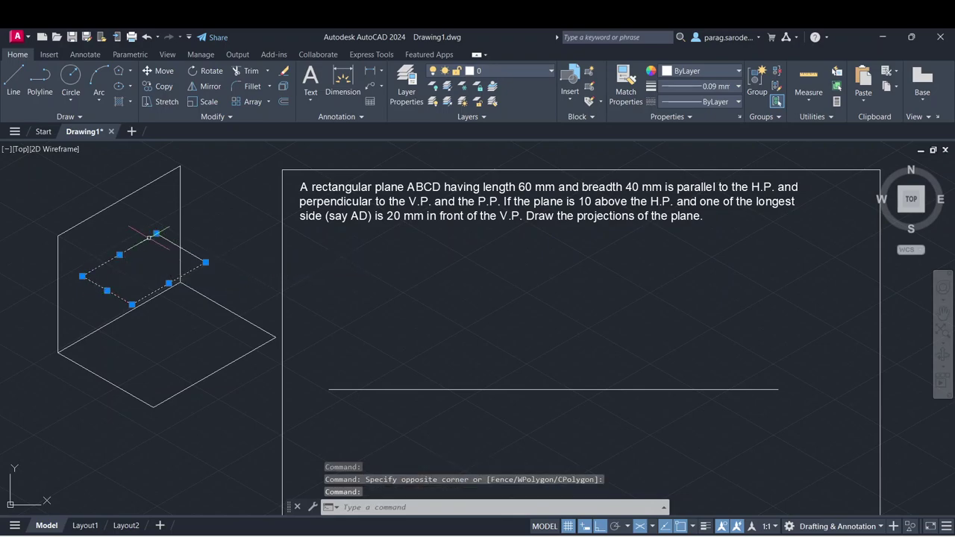
pyautogui.click(186, 252)
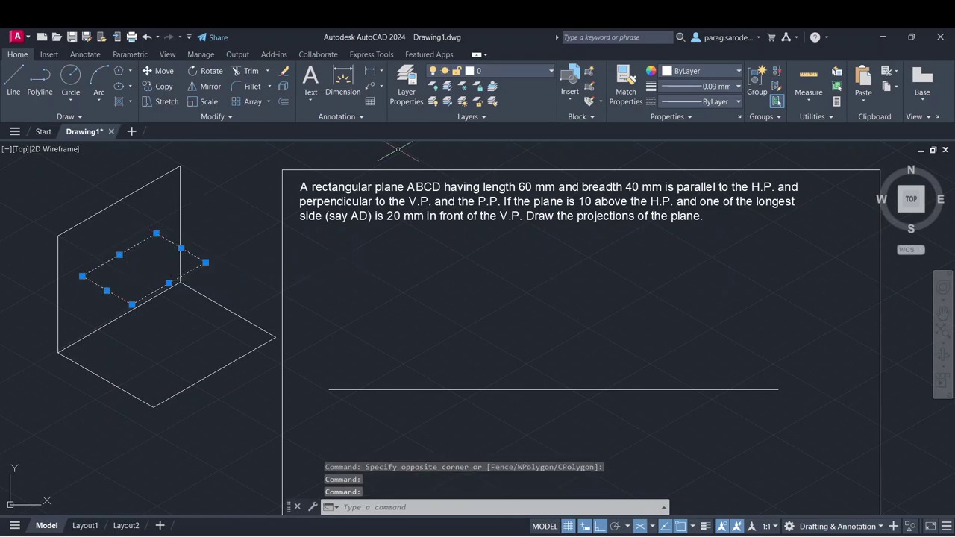
pyautogui.click(679, 68)
pyautogui.click(680, 113)
pyautogui.press('Escape')
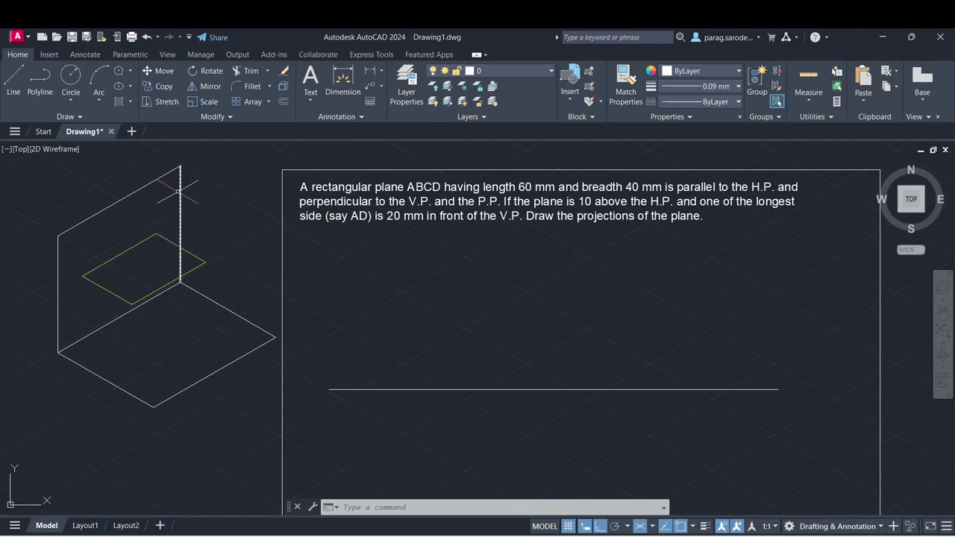
# - Recentre the view and select the upper-left, lower-left and upper-right edges of the yellow plane
pyautogui.click(144, 197)
pyautogui.press('Escape')
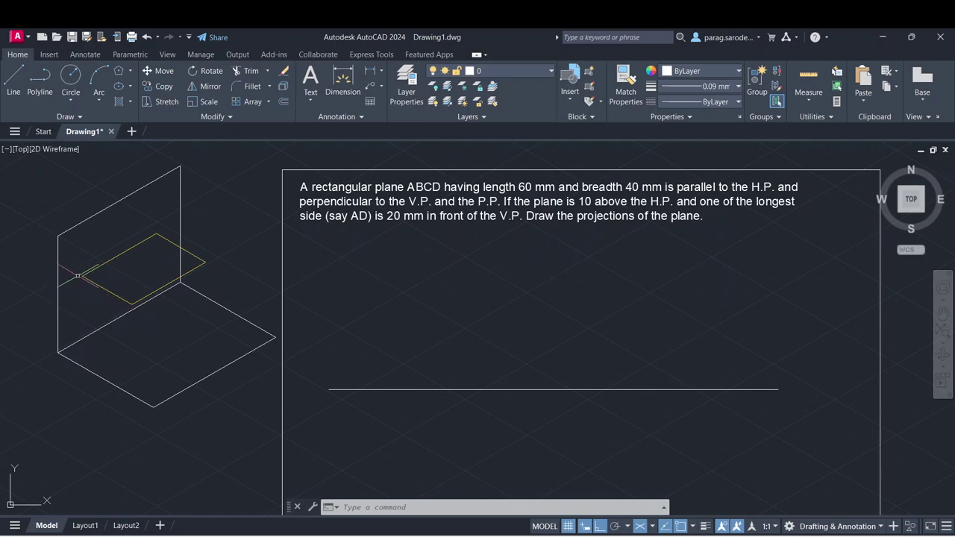
pyautogui.click(75, 274)
pyautogui.click(79, 278)
pyautogui.moveTo(348, 426); pyautogui.dragTo(338, 411, button='middle')
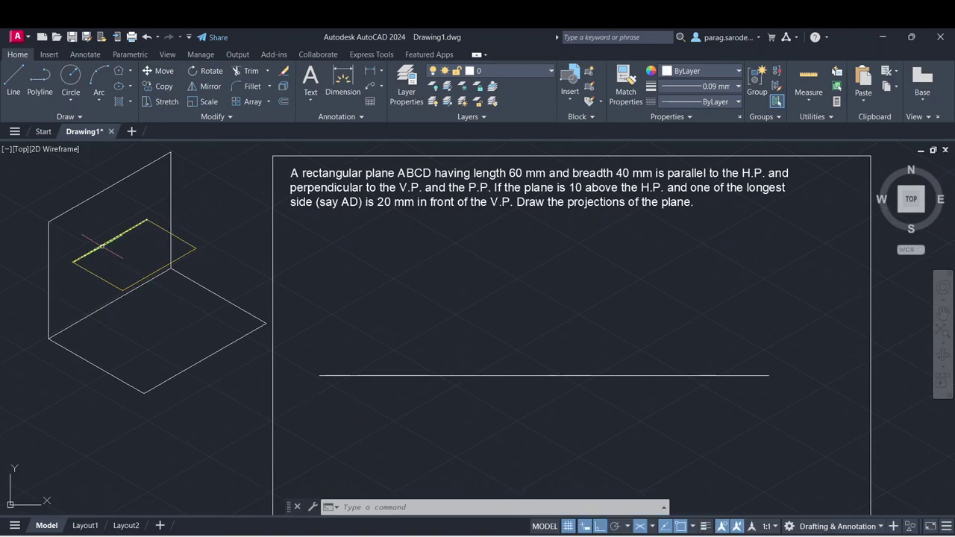
pyautogui.click(102, 247)
pyautogui.click(103, 276)
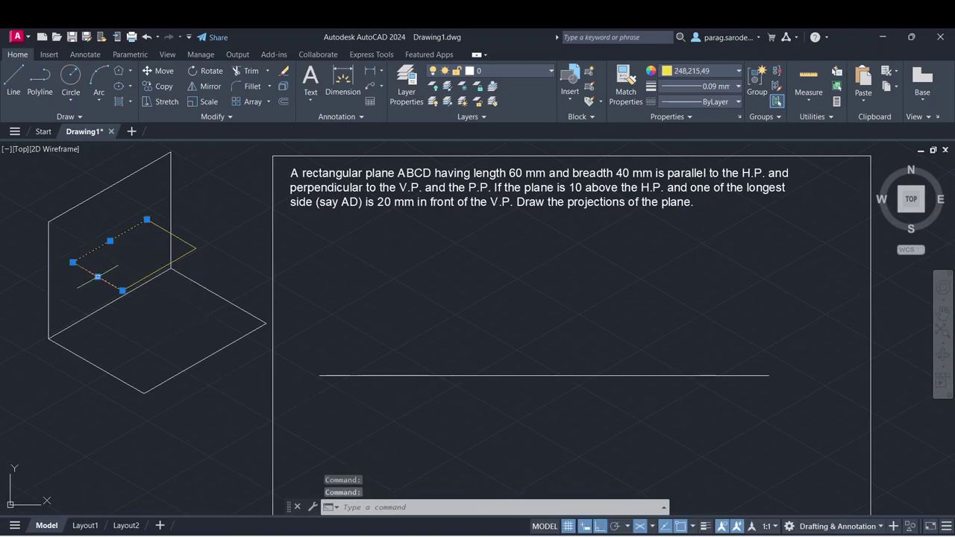
pyautogui.click(166, 230)
# - Select the last edge and move the plane 20 units from its left corner
pyautogui.click(177, 259)
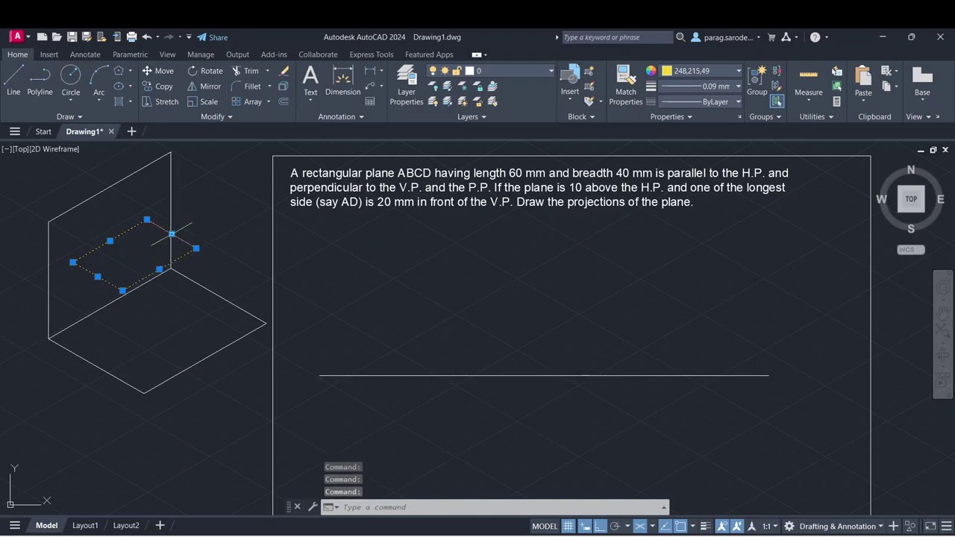
pyautogui.click(159, 71)
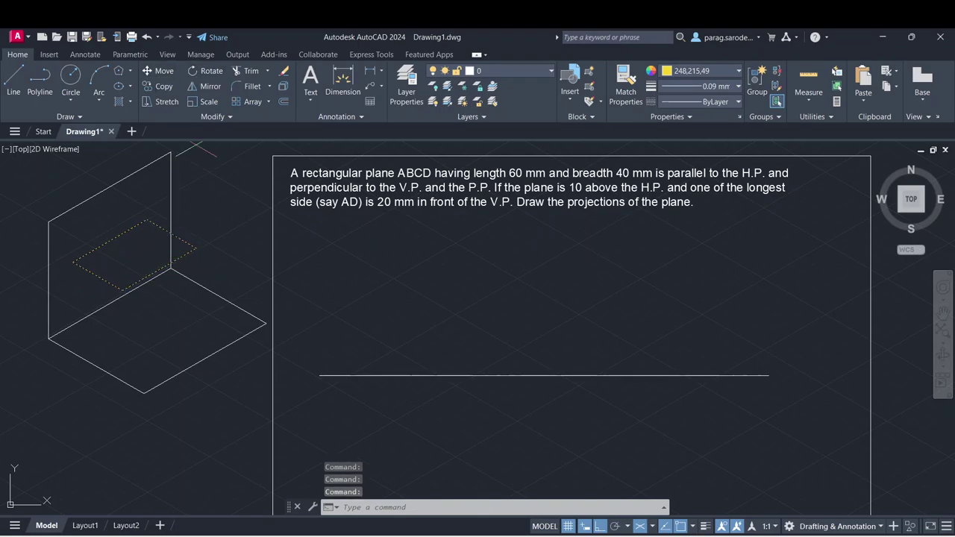
pyautogui.click(73, 263)
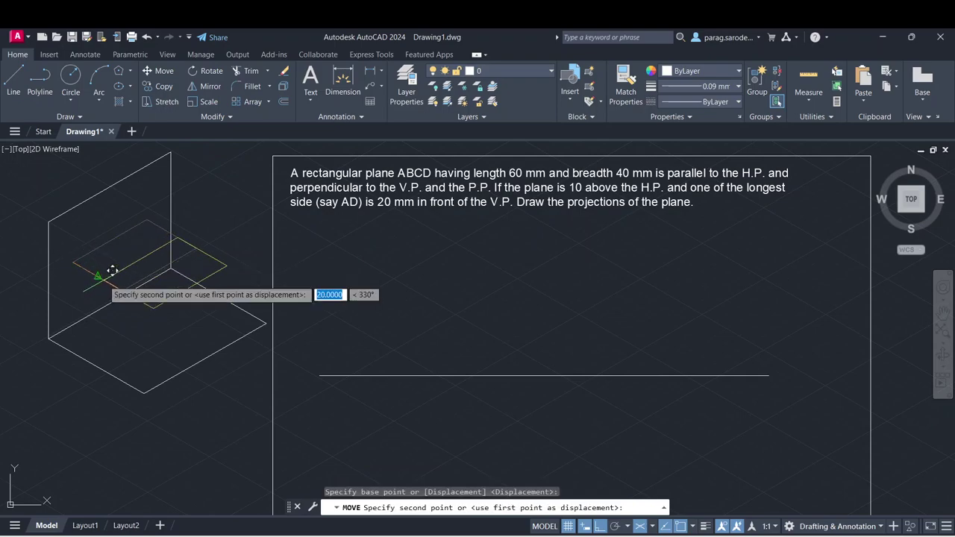
pyautogui.write('20')
pyautogui.press('Return')
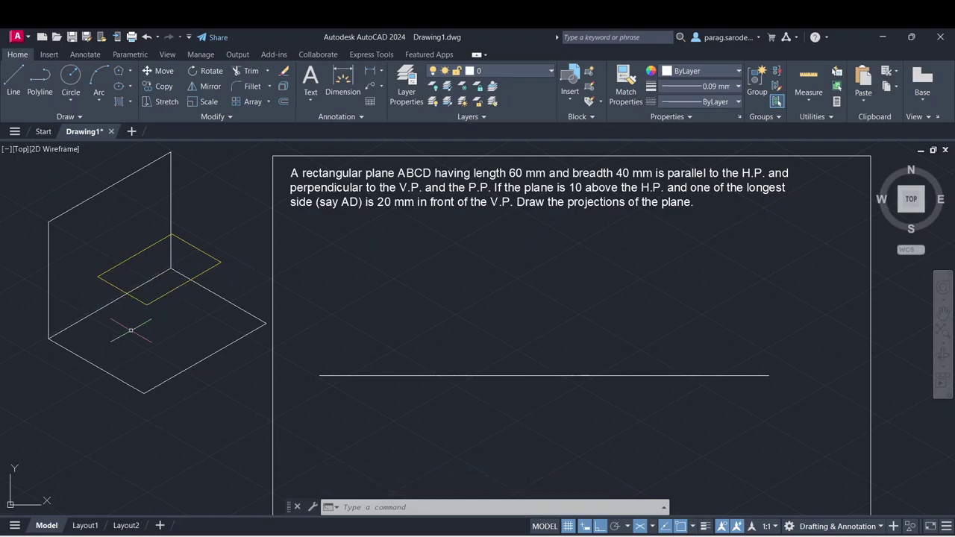
pyautogui.moveTo(129, 331); pyautogui.dragTo(115, 321, button='middle')
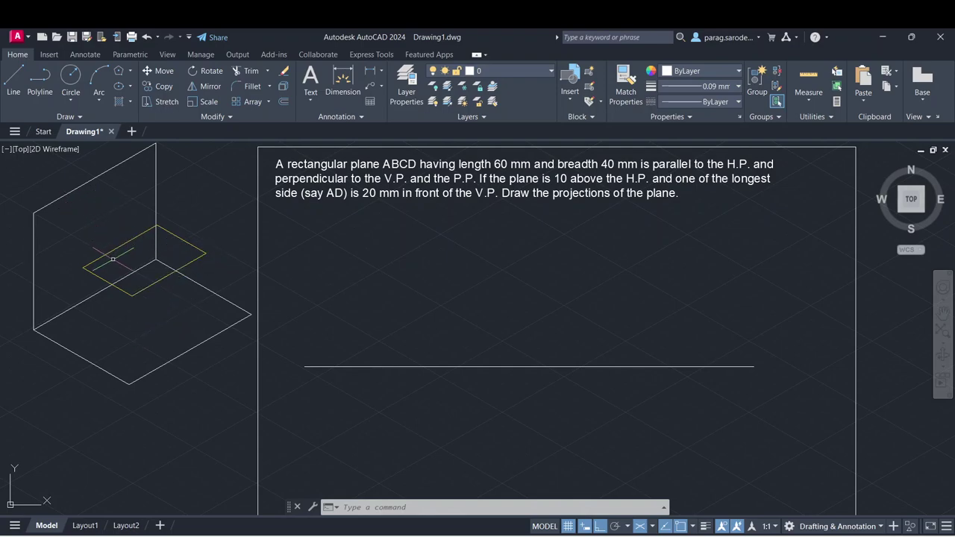
# - Select the four rectangle edges and switch Isodraft to Orthographic
pyautogui.click(171, 233)
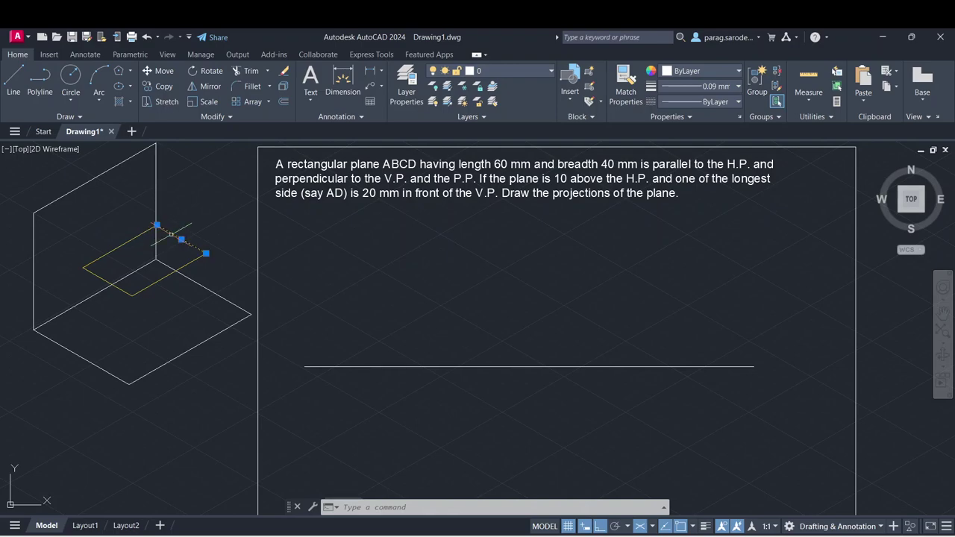
pyautogui.click(108, 282)
pyautogui.click(112, 250)
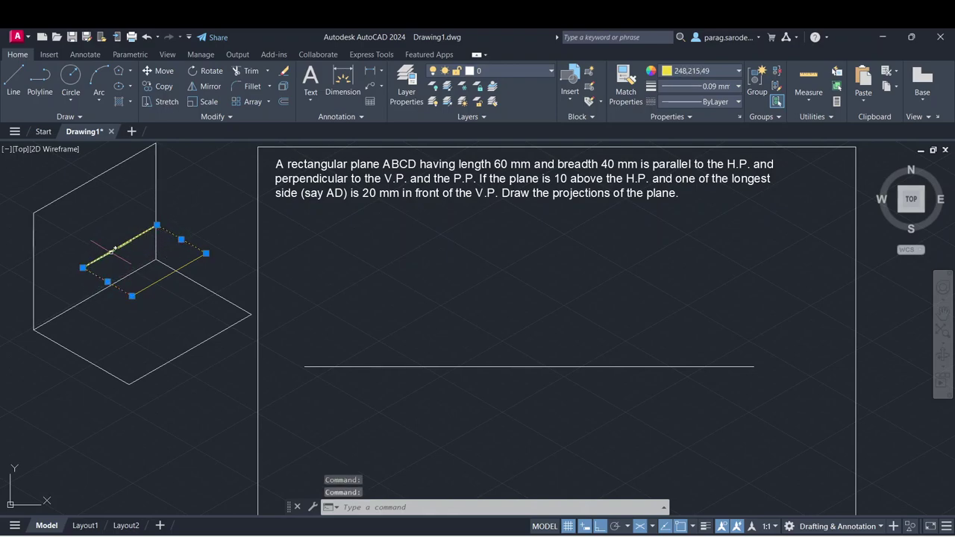
pyautogui.click(158, 281)
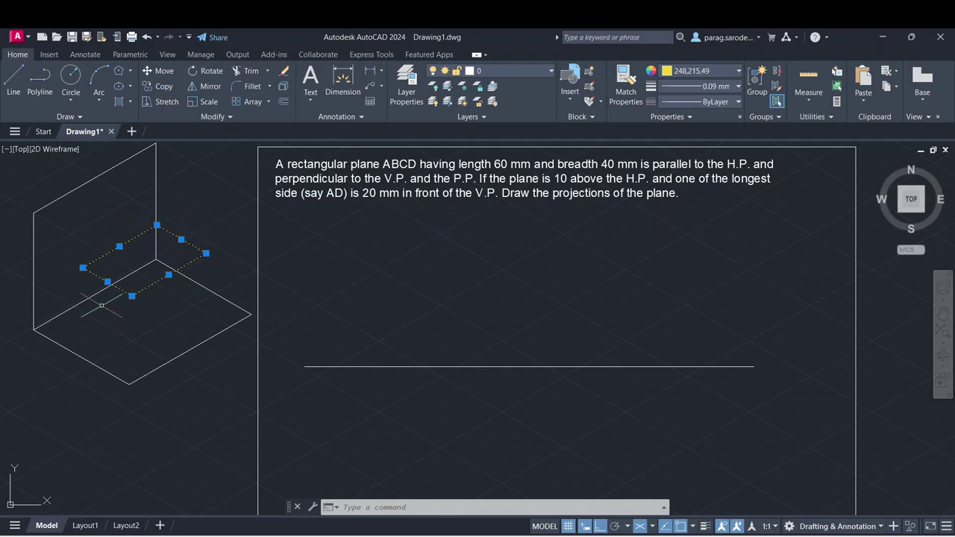
pyautogui.moveTo(176, 268)
pyautogui.moveTo(161, 313); pyautogui.dragTo(165, 306, button='middle')
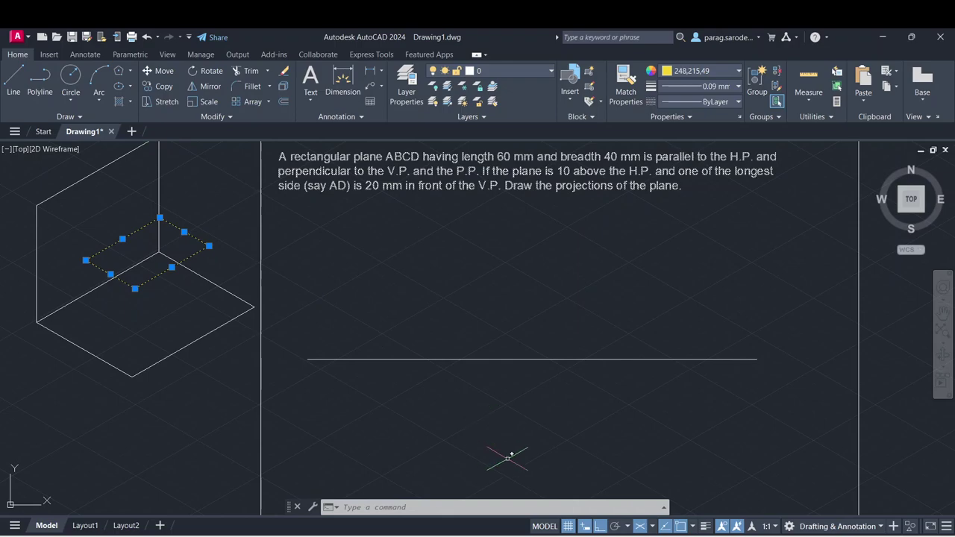
pyautogui.click(644, 527)
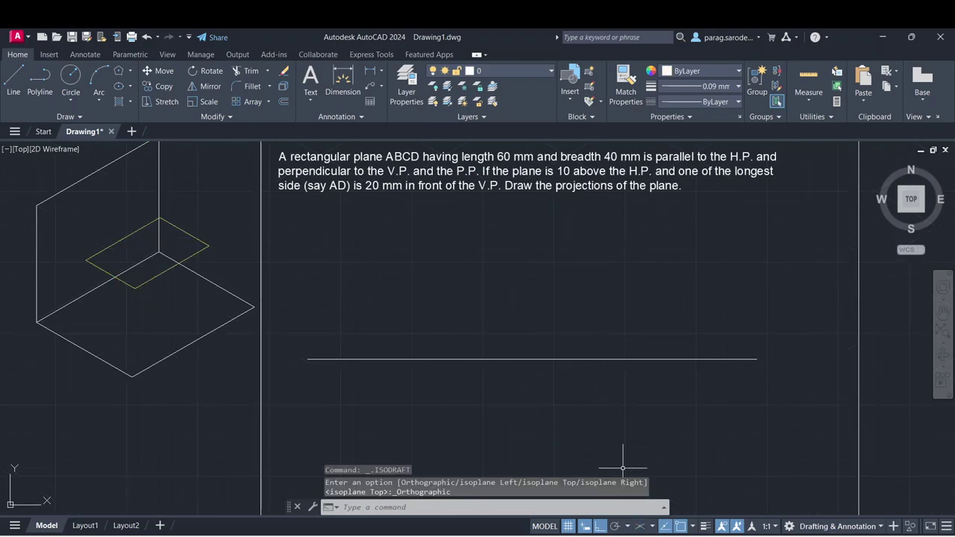
# - Check the lineweight, turn on Ortho, then start and cancel a trial rectangle and line
pyautogui.click(719, 87)
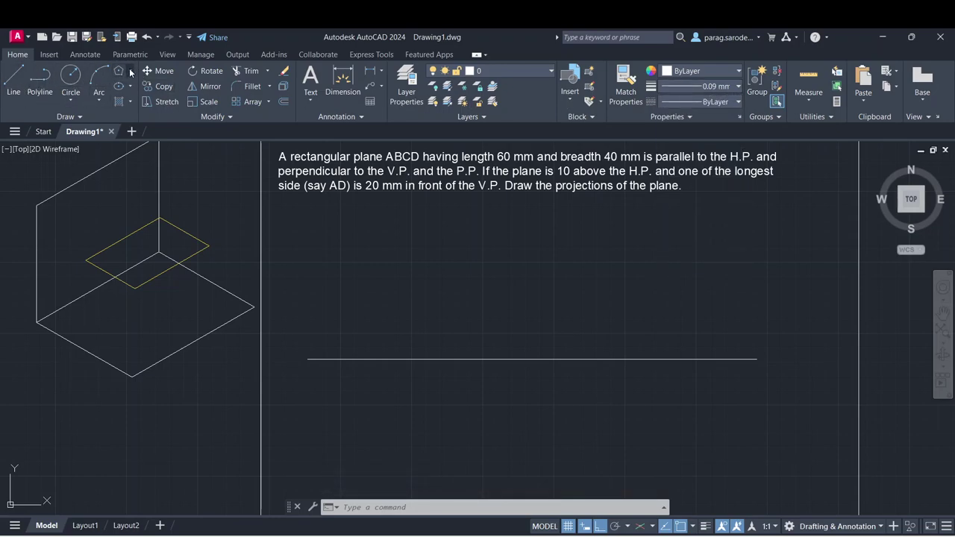
pyautogui.click(129, 72)
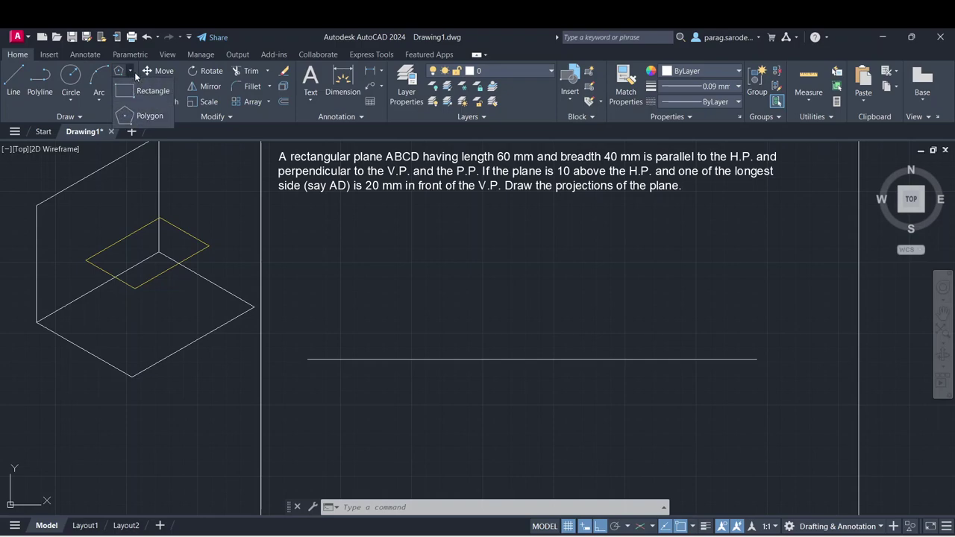
pyautogui.click(143, 91)
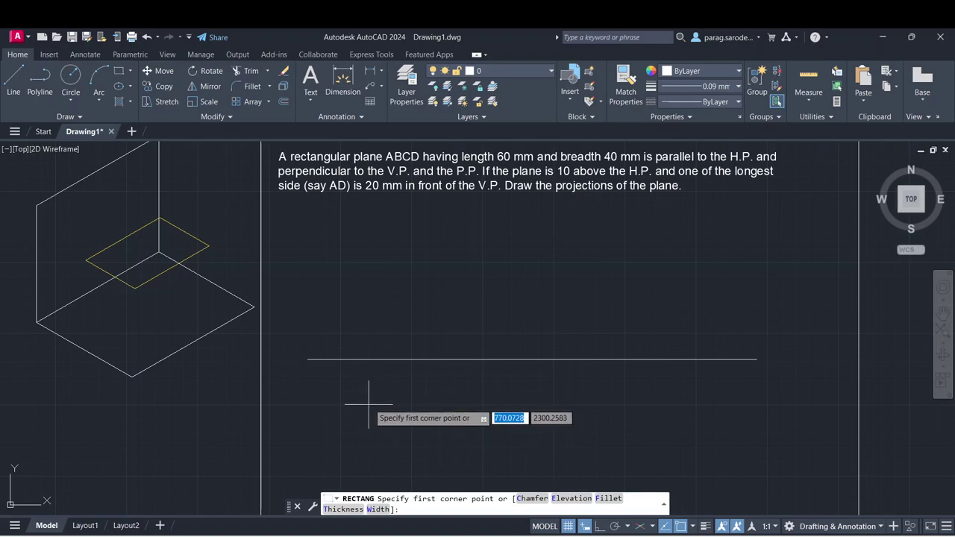
pyautogui.press('F8')
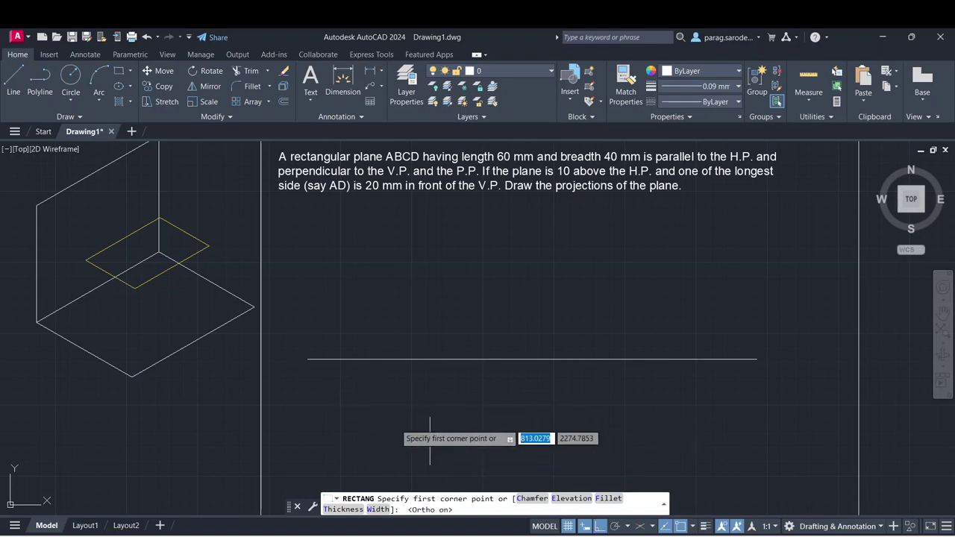
pyautogui.click(307, 359)
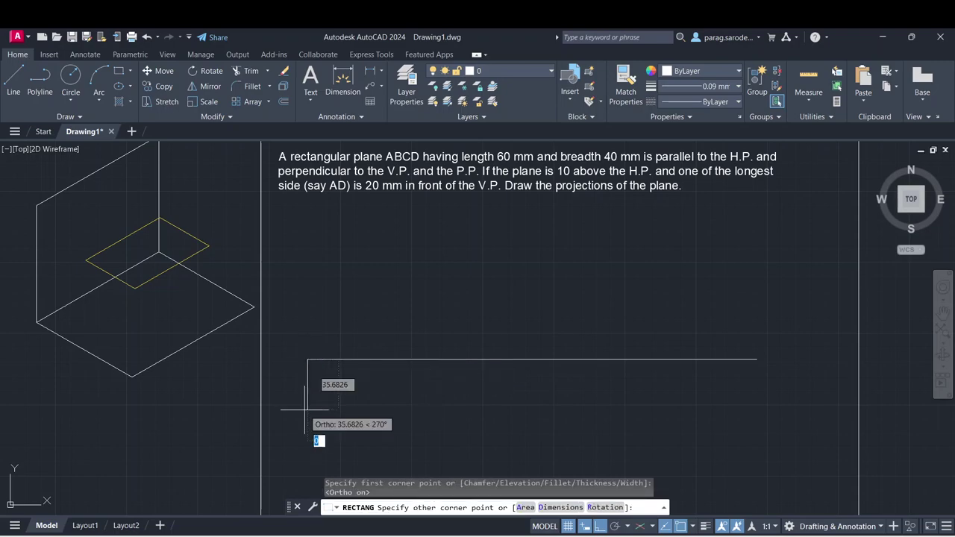
pyautogui.press('Escape')
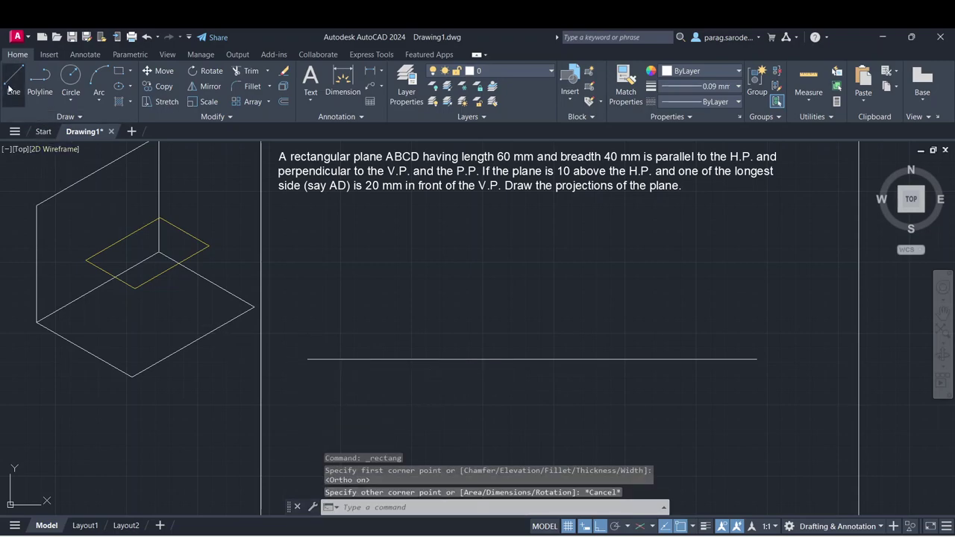
pyautogui.press('l')
pyautogui.press('Return')
pyautogui.press('Escape')
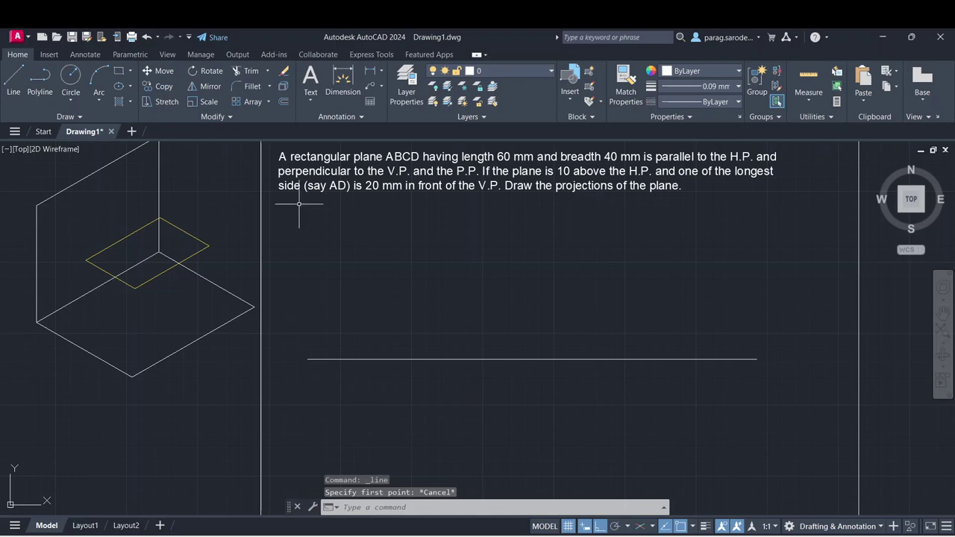
# - Offset the XY line 20 units downward to create a parallel line
pyautogui.click(283, 102)
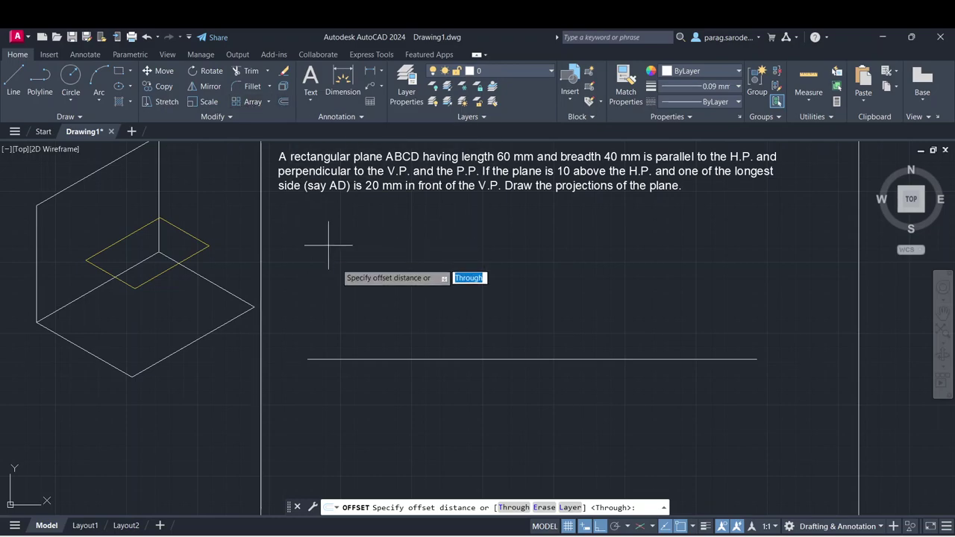
pyautogui.write('20')
pyautogui.press('Return')
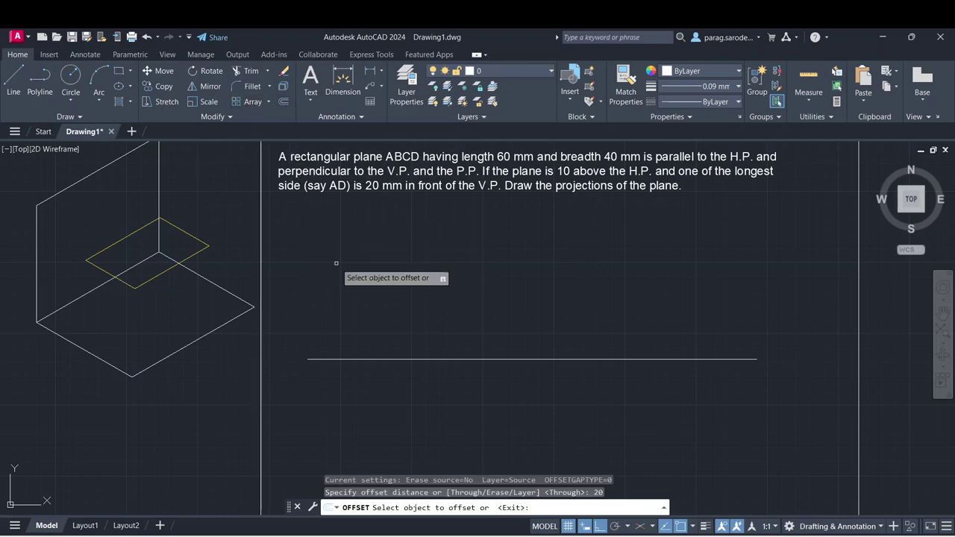
pyautogui.click(379, 358)
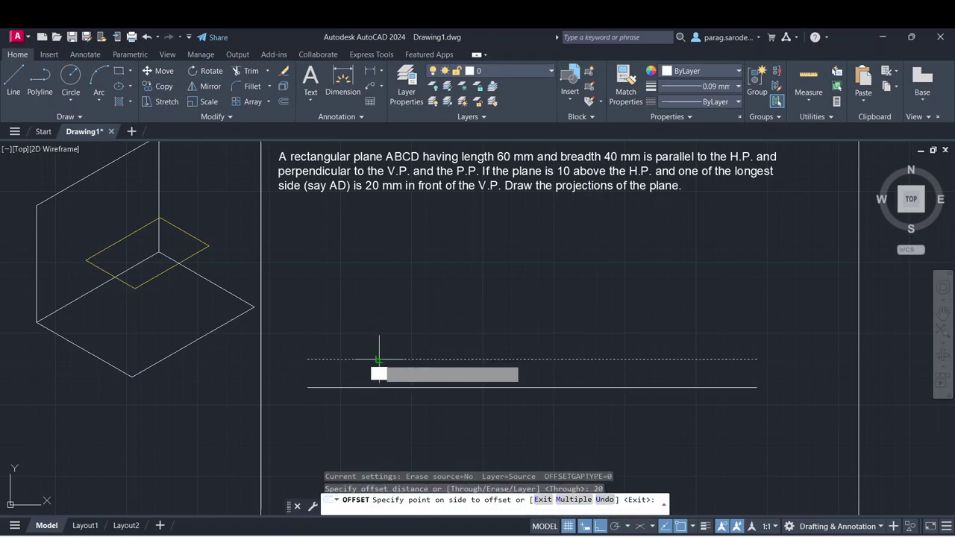
pyautogui.click(380, 393)
pyautogui.rightClick(379, 398)
pyautogui.click(389, 405)
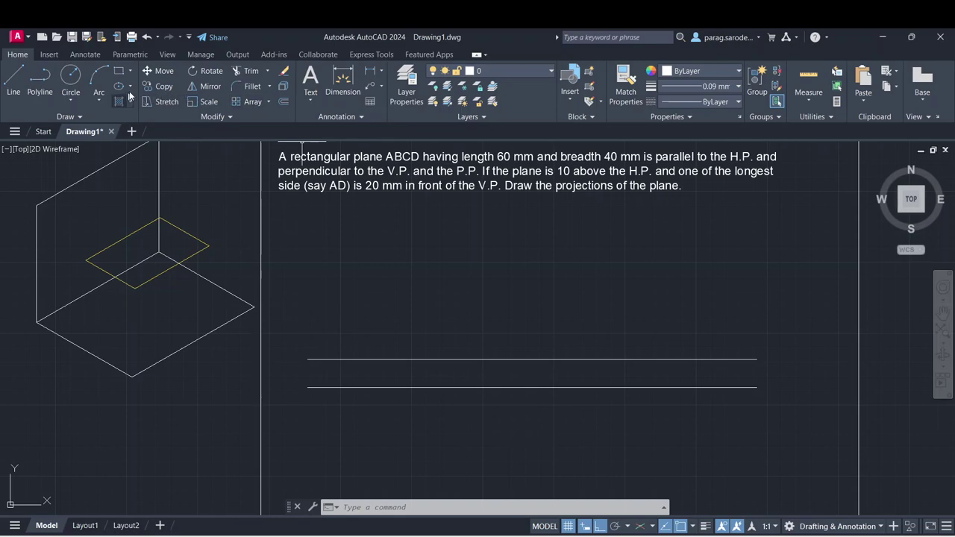
# - Create a multiline text box for the X label near the XY line's left end
pyautogui.click(310, 101)
pyautogui.click(325, 123)
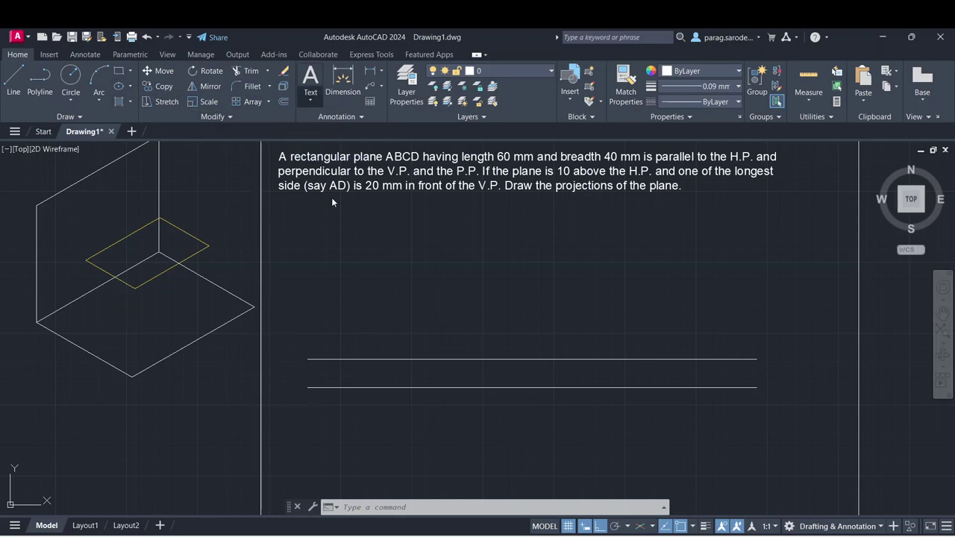
pyautogui.click(277, 333)
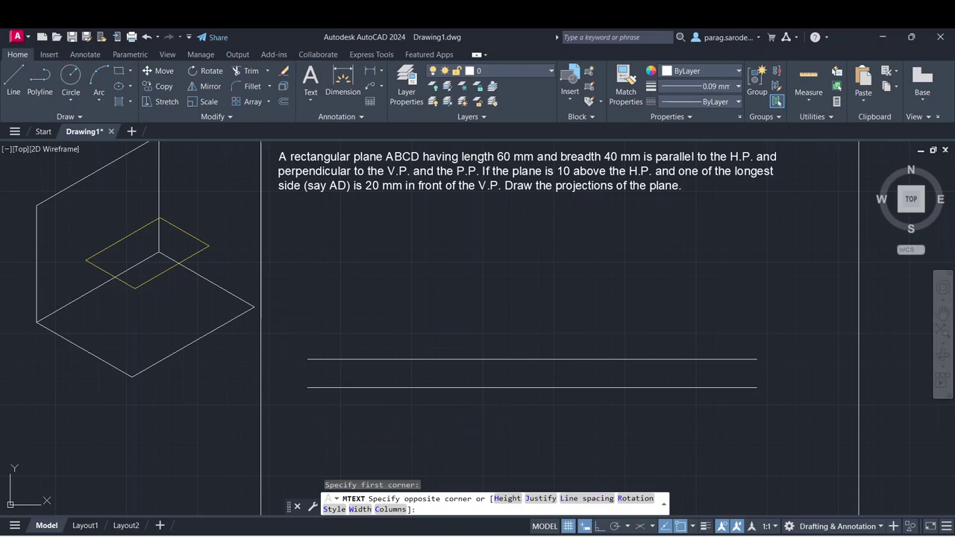
pyautogui.click(284, 379)
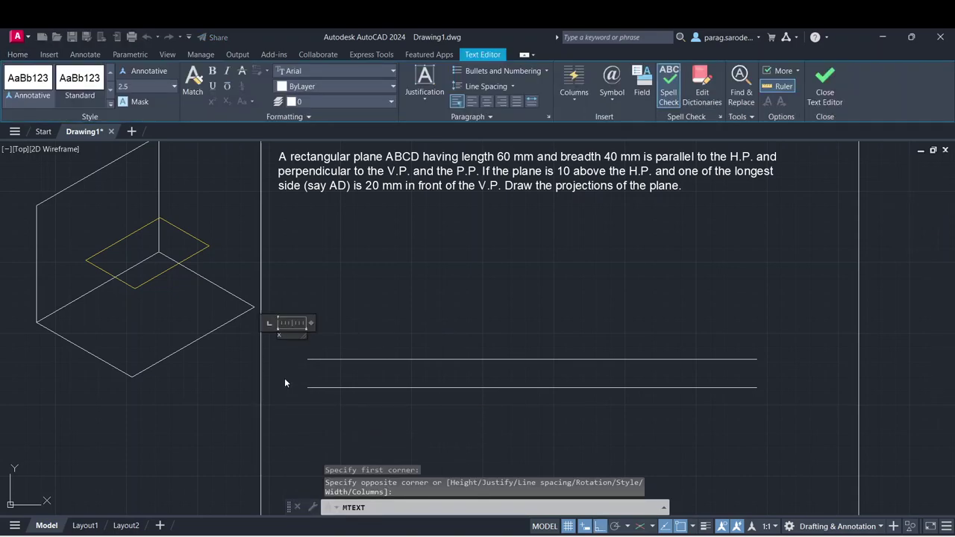
pyautogui.click(312, 251)
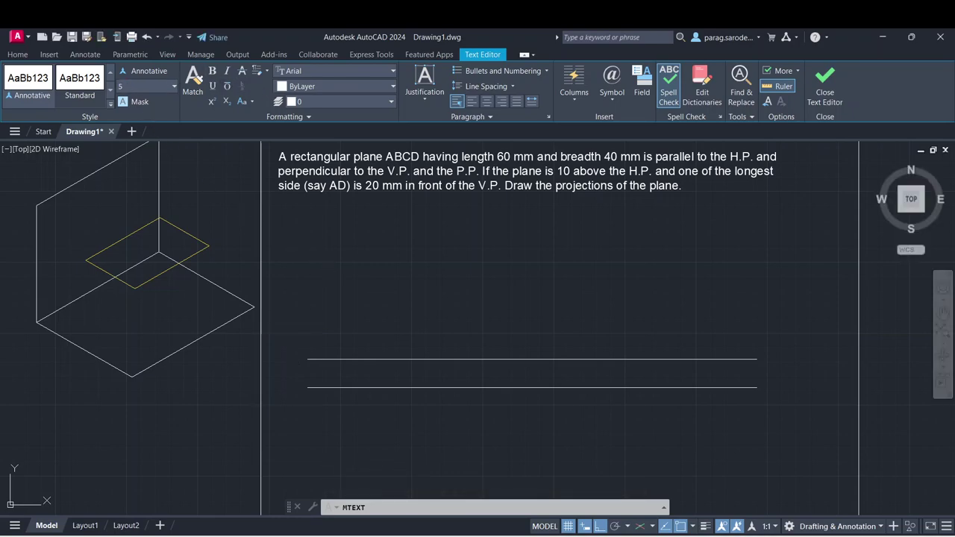
# - Try moving the X label with M and Ortho off, then cancel the move
pyautogui.click(280, 335)
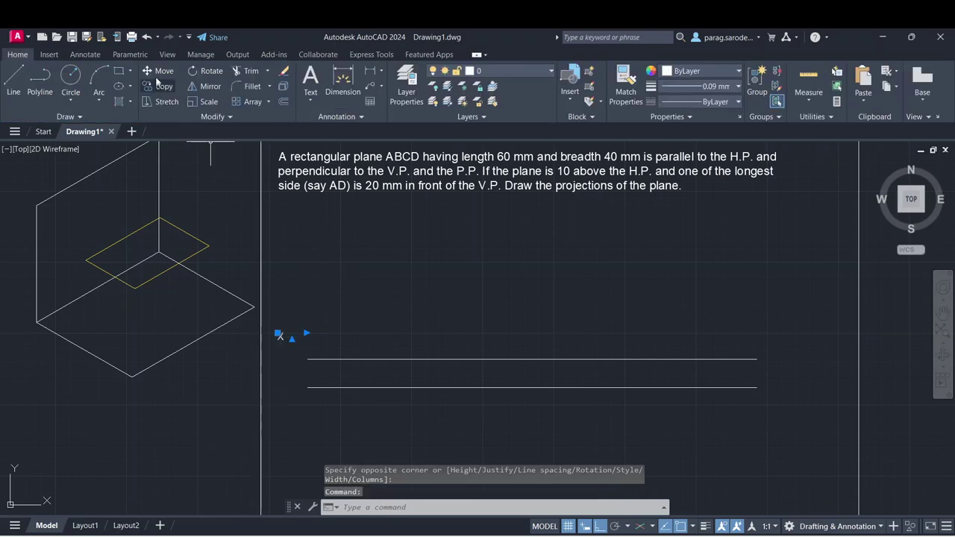
pyautogui.write('m')
pyautogui.press('Return')
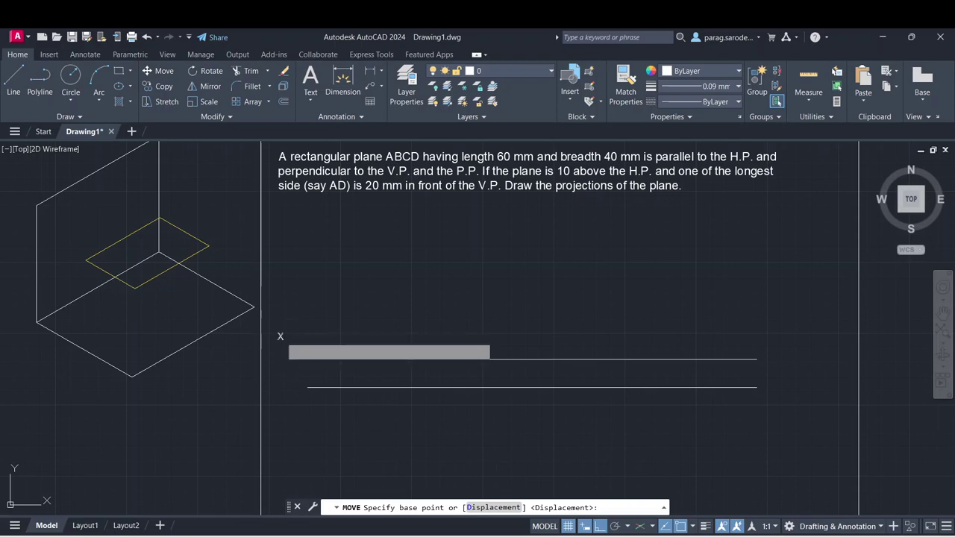
pyautogui.click(278, 336)
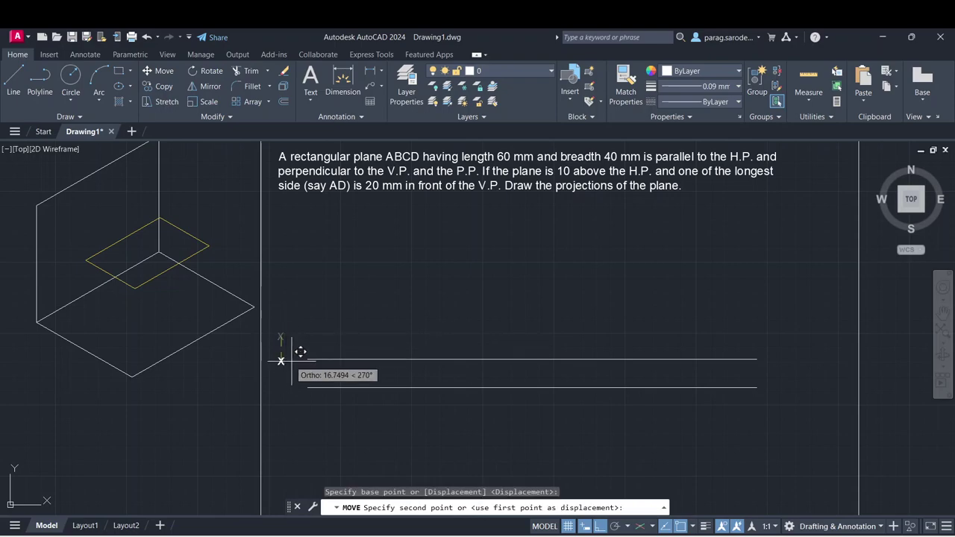
pyautogui.click(596, 526)
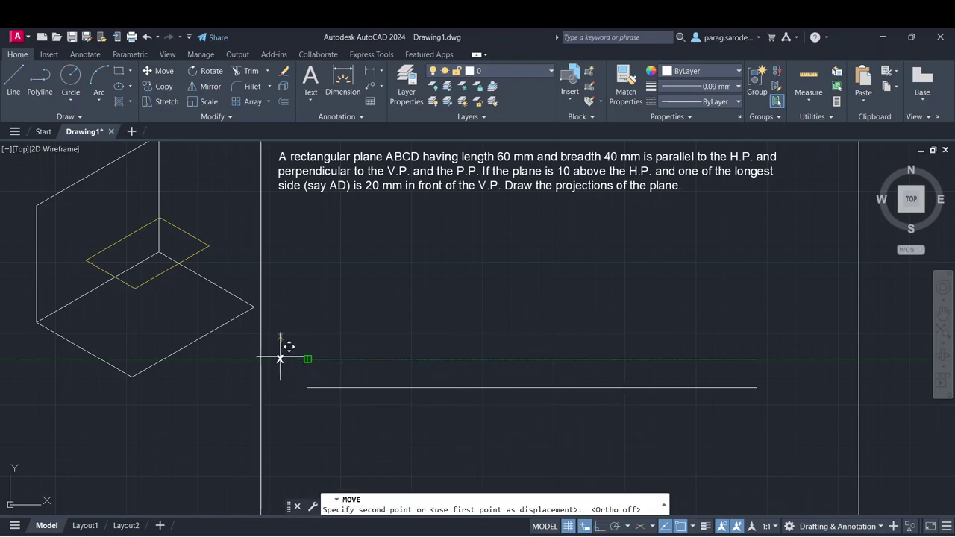
pyautogui.scroll(4, 291, 349)
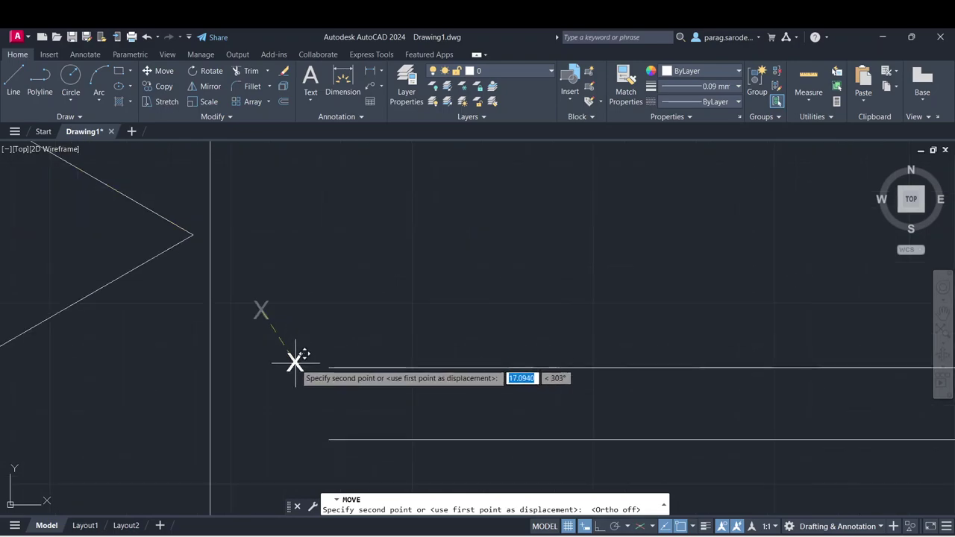
pyautogui.press('Escape')
pyautogui.scroll(-4, 304, 366)
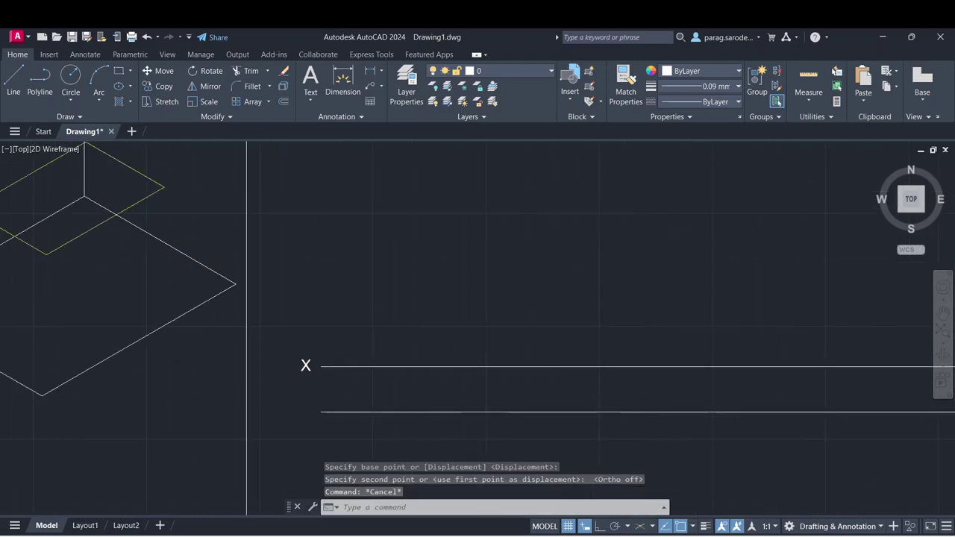
# - Copy the X label to the right end of the XY line
pyautogui.click(305, 365)
pyautogui.click(291, 150)
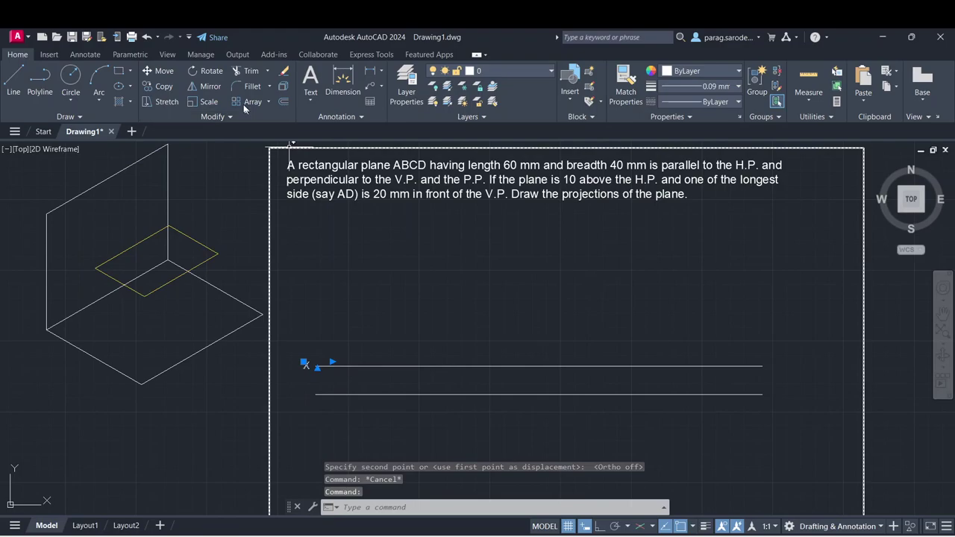
pyautogui.click(150, 85)
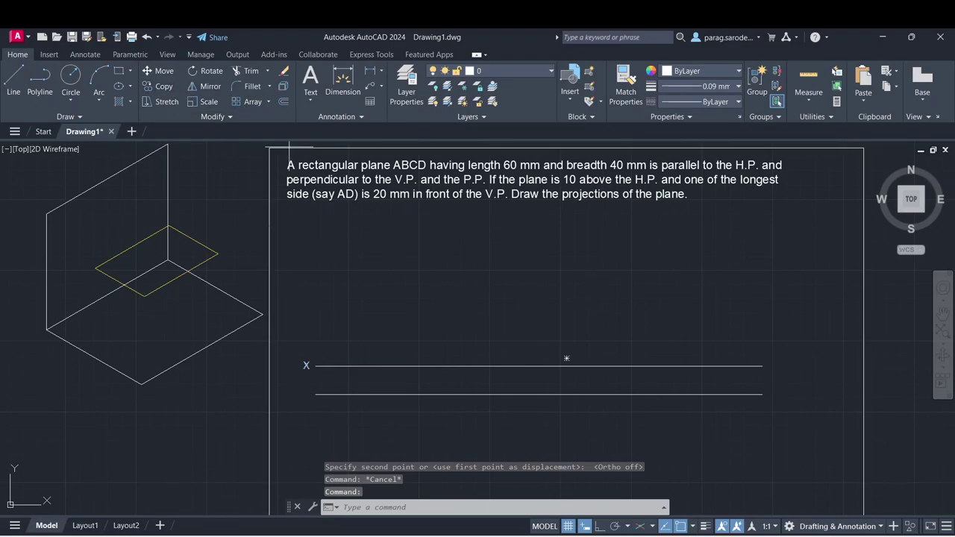
pyautogui.click(305, 365)
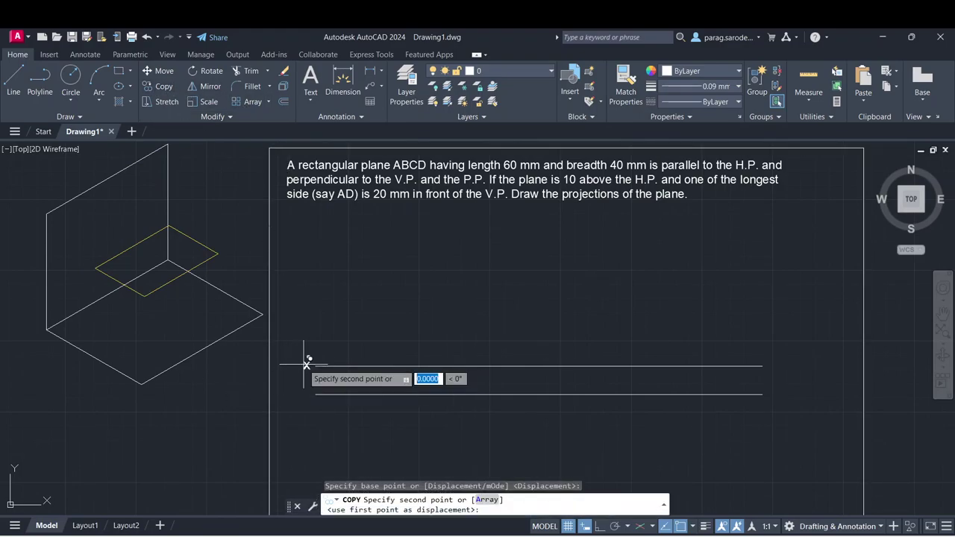
pyautogui.click(768, 364)
pyautogui.press('Escape')
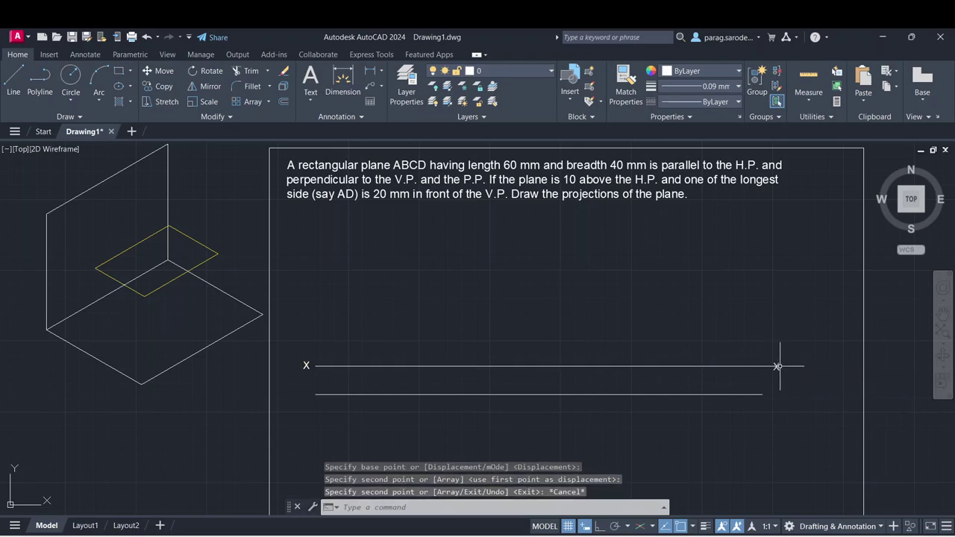
# - Change the copied label's text to Y
pyautogui.click(776, 366)
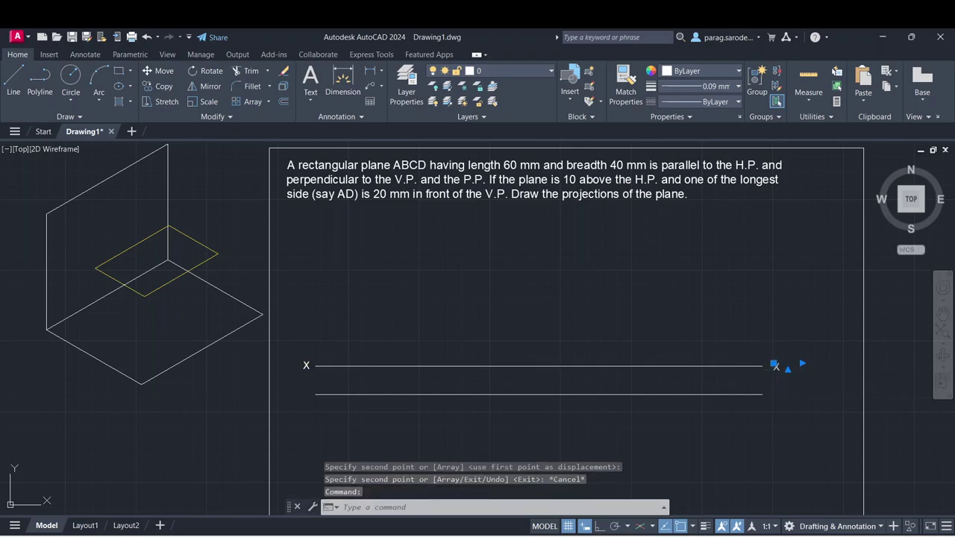
pyautogui.doubleClick(775, 368)
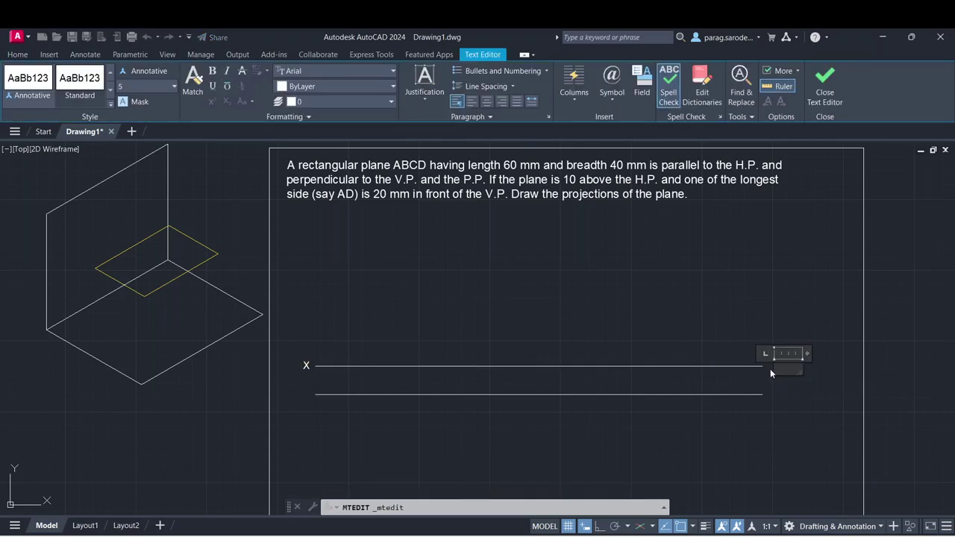
pyautogui.write('Y')
pyautogui.click(767, 417)
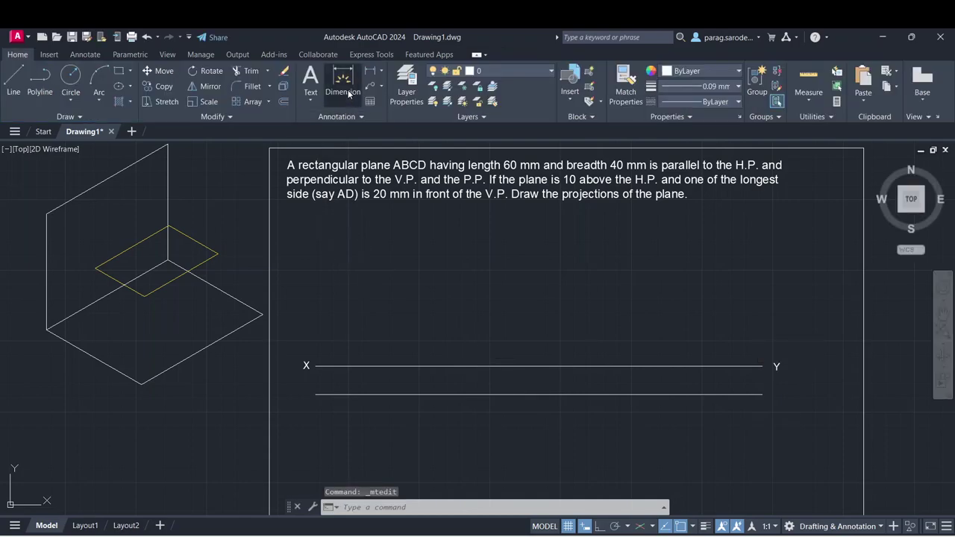
pyautogui.click(348, 94)
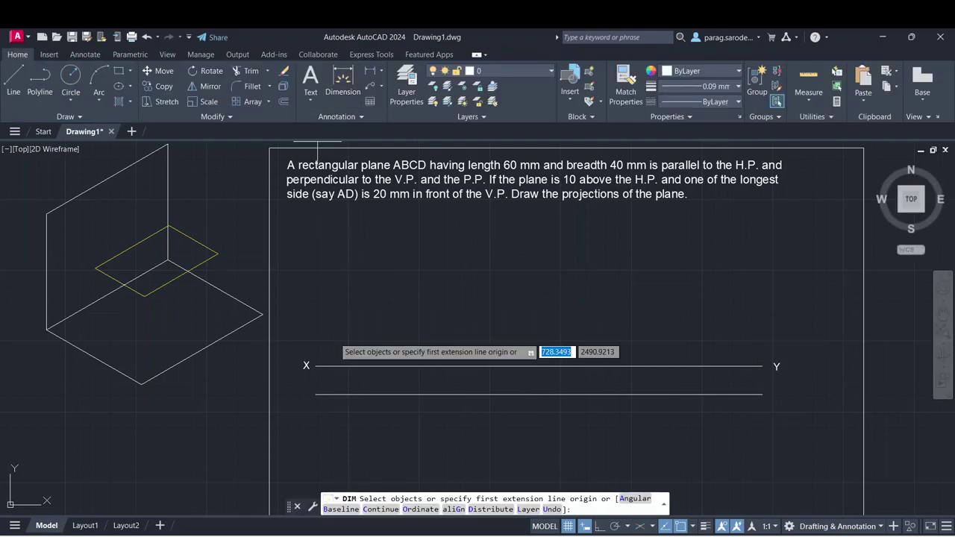
# - Place a vertical dimension between the left ends of the XY line and the offset line
pyautogui.click(315, 366)
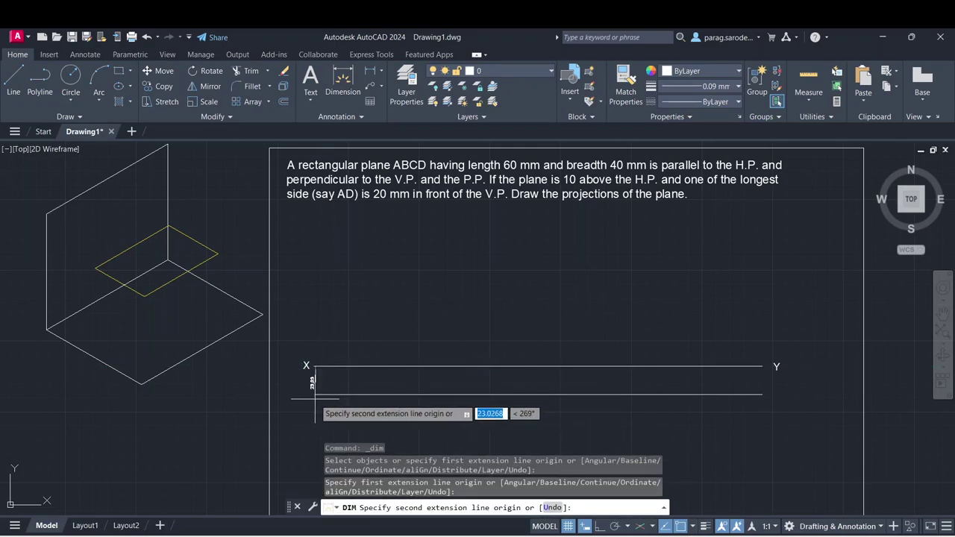
pyautogui.click(315, 394)
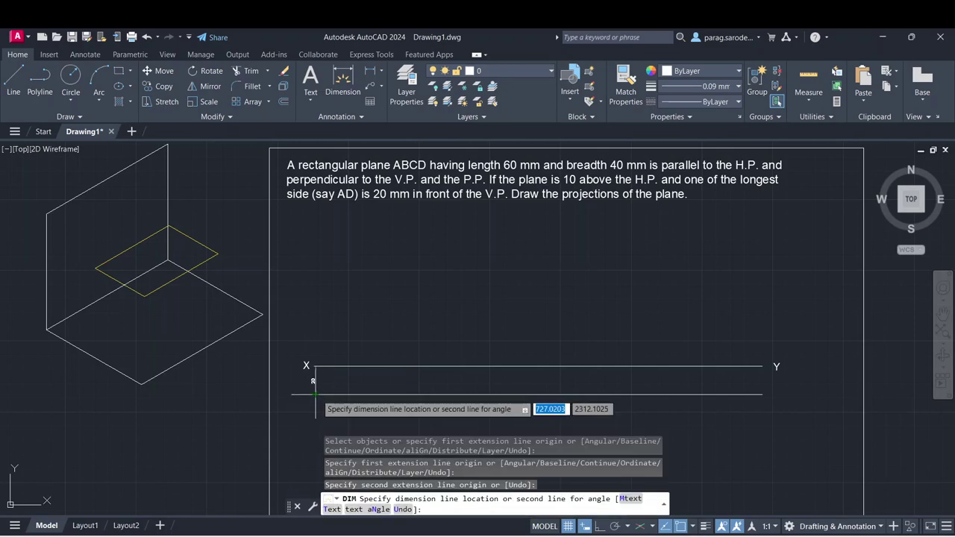
pyautogui.click(326, 382)
pyautogui.press('Escape')
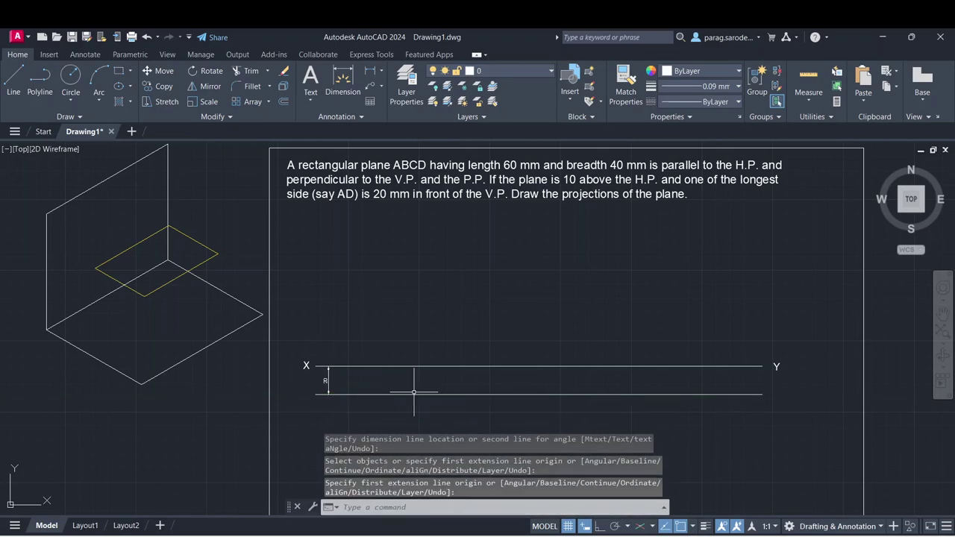
pyautogui.moveTo(355, 327); pyautogui.dragTo(299, 335, button='middle')
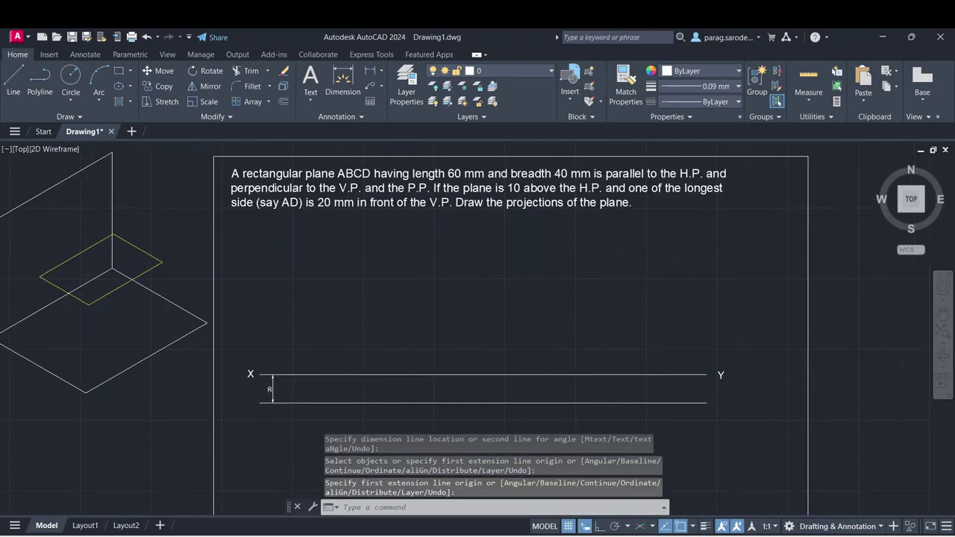
pyautogui.click(118, 71)
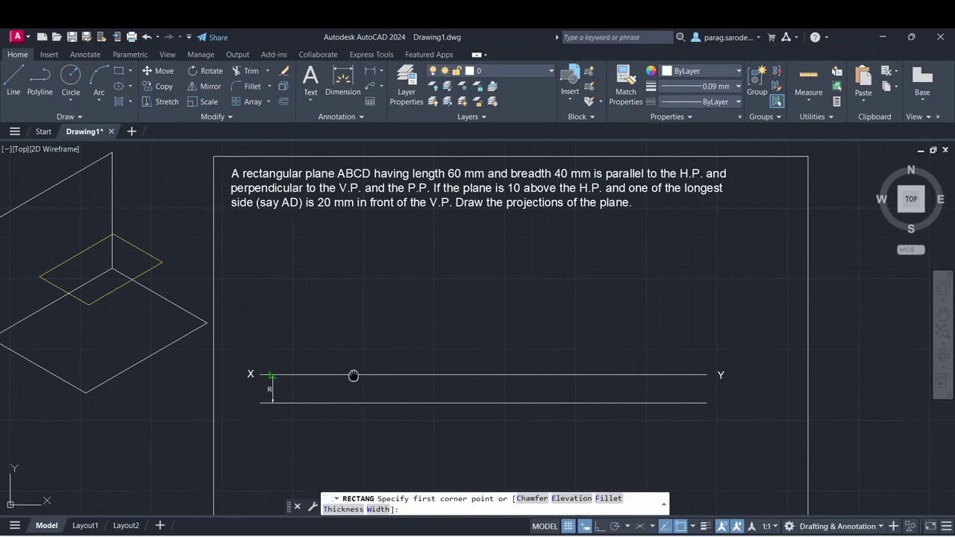
pyautogui.moveTo(356, 375); pyautogui.dragTo(353, 346, button='middle')
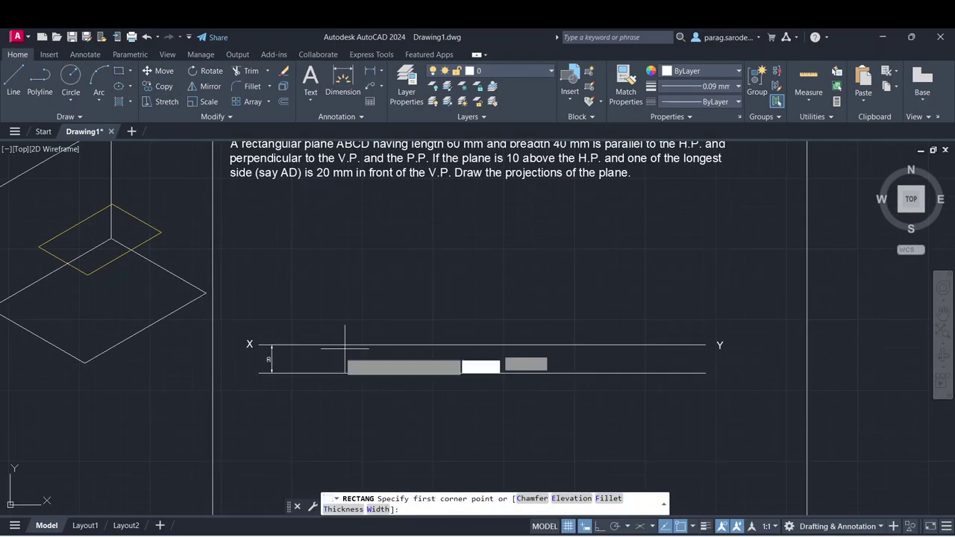
# - Draw the first 60 × 40 rectangle from a corner on the lower line
pyautogui.click(301, 373)
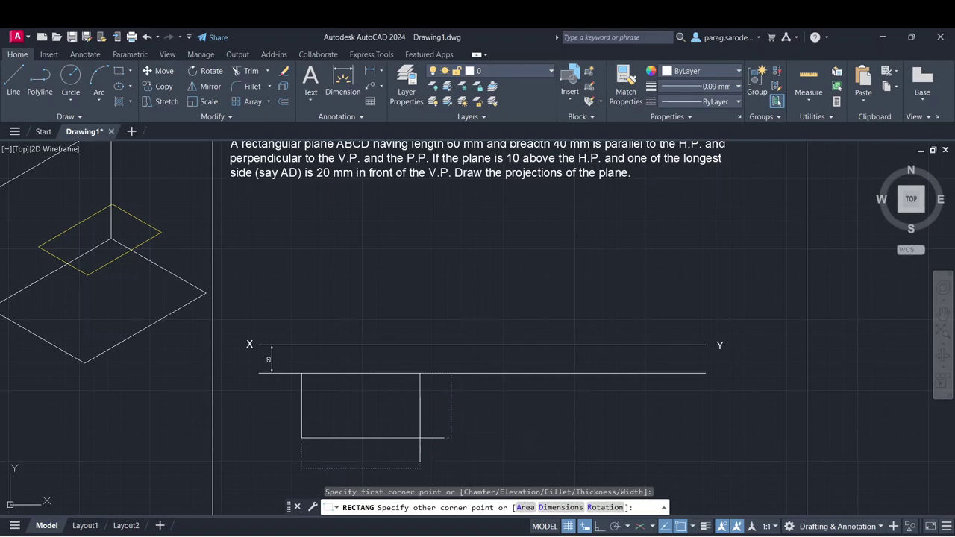
pyautogui.moveTo(407, 438); pyautogui.dragTo(407, 452, button='middle')
pyautogui.write('6')
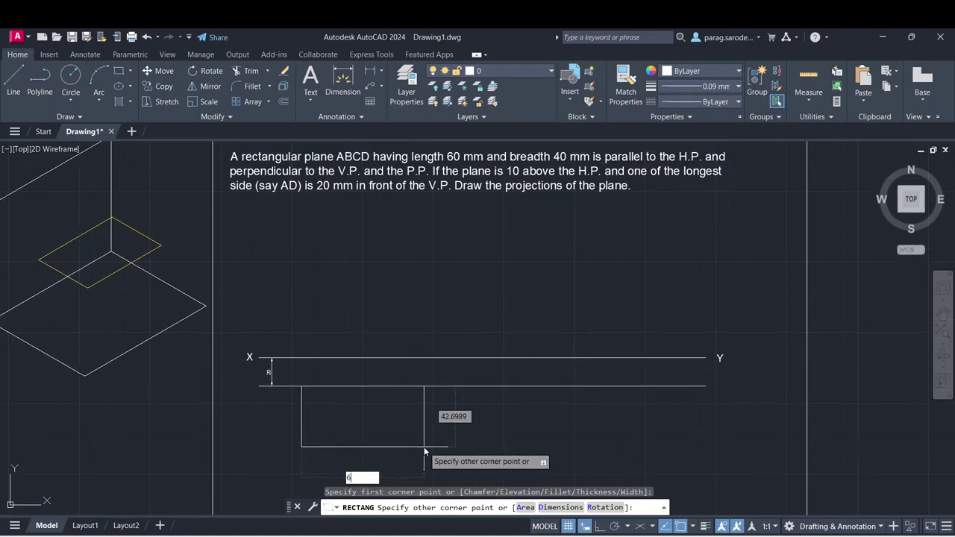
pyautogui.write('0')
pyautogui.press('Tab')
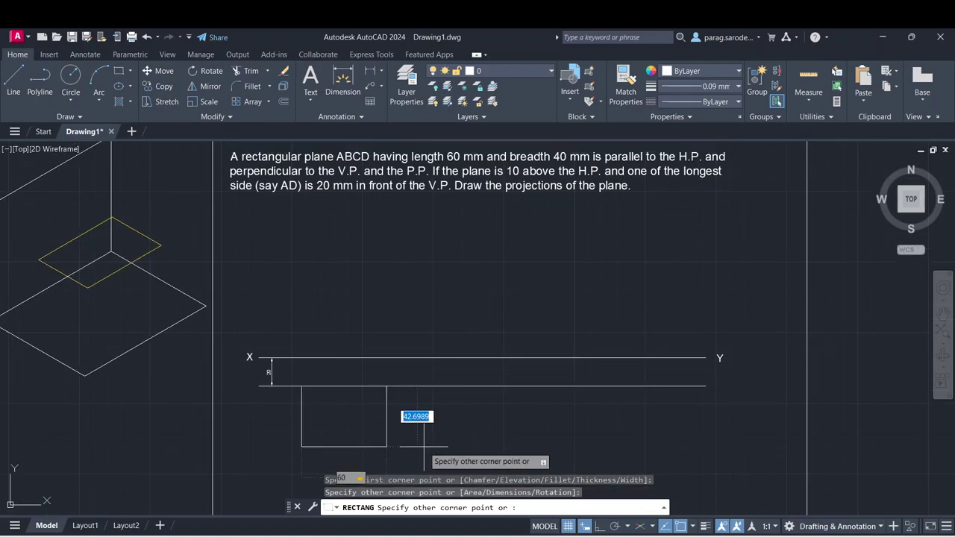
pyautogui.press('BackSpace')
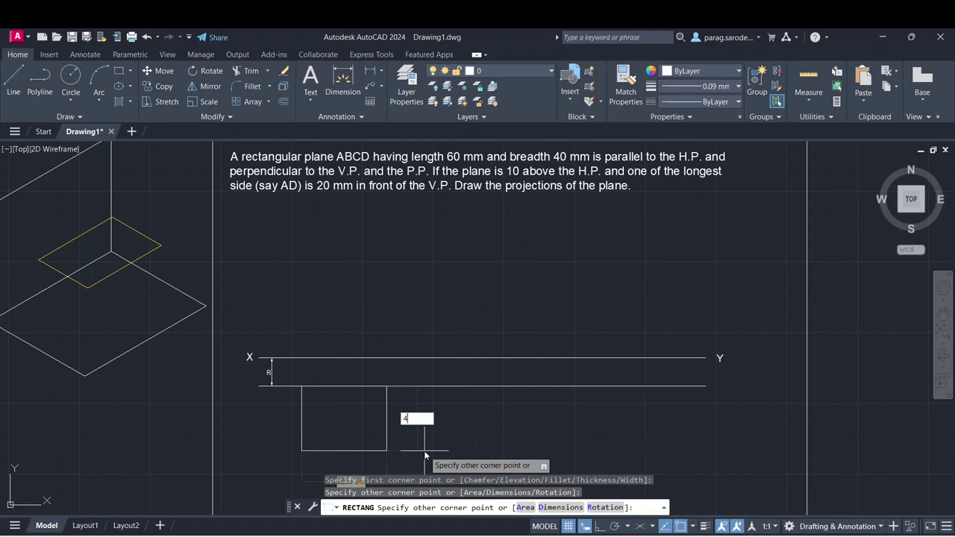
pyautogui.write('40')
pyautogui.press('Return')
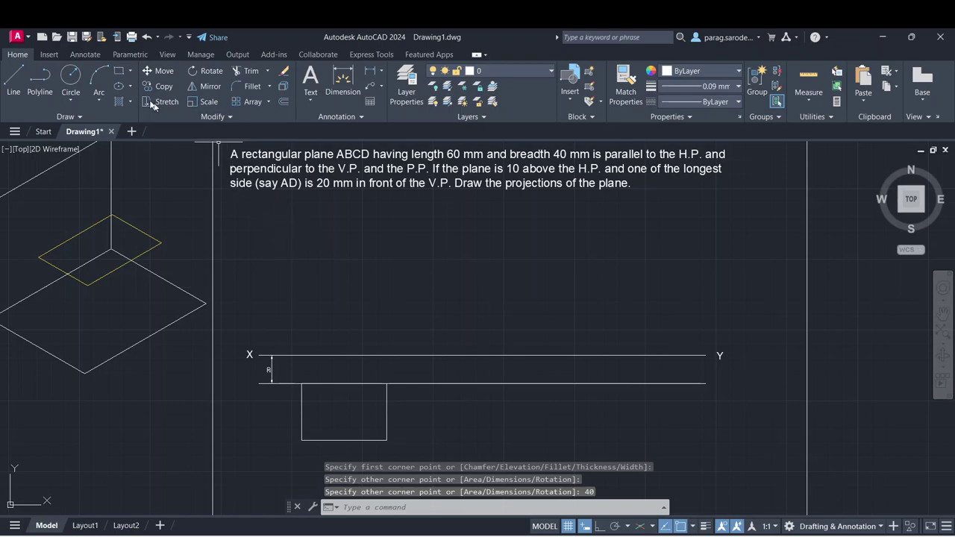
# - Draw a second 60 × 40 rectangle to the right of the first
pyautogui.click(118, 70)
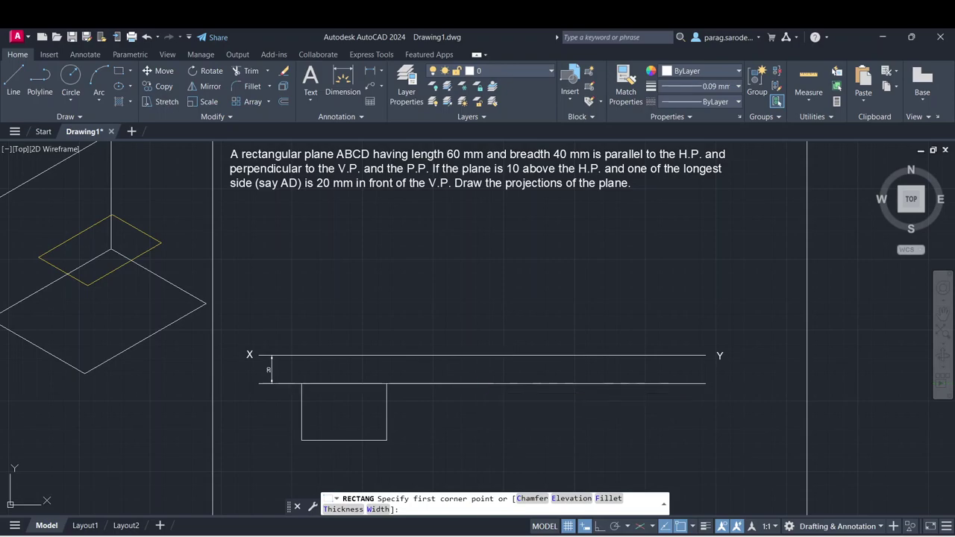
pyautogui.click(482, 383)
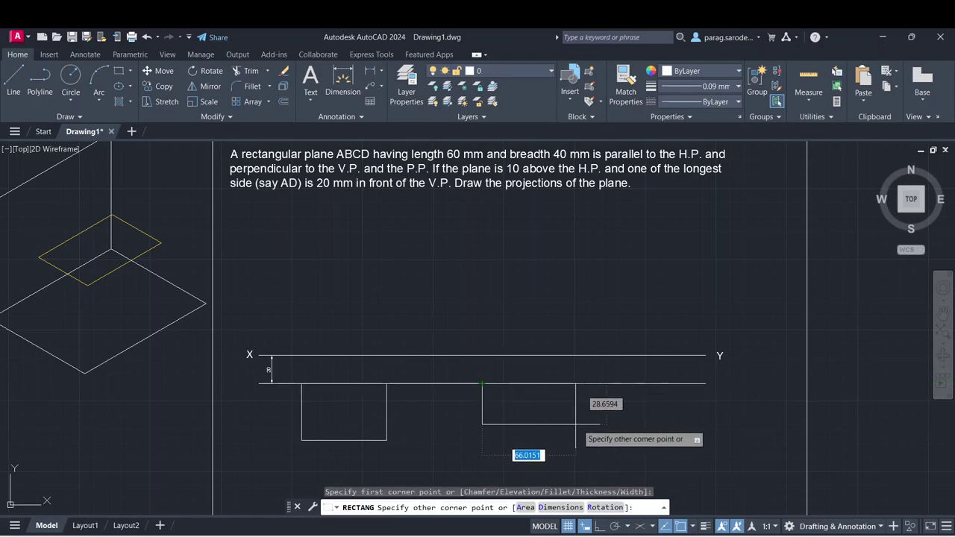
pyautogui.write('60')
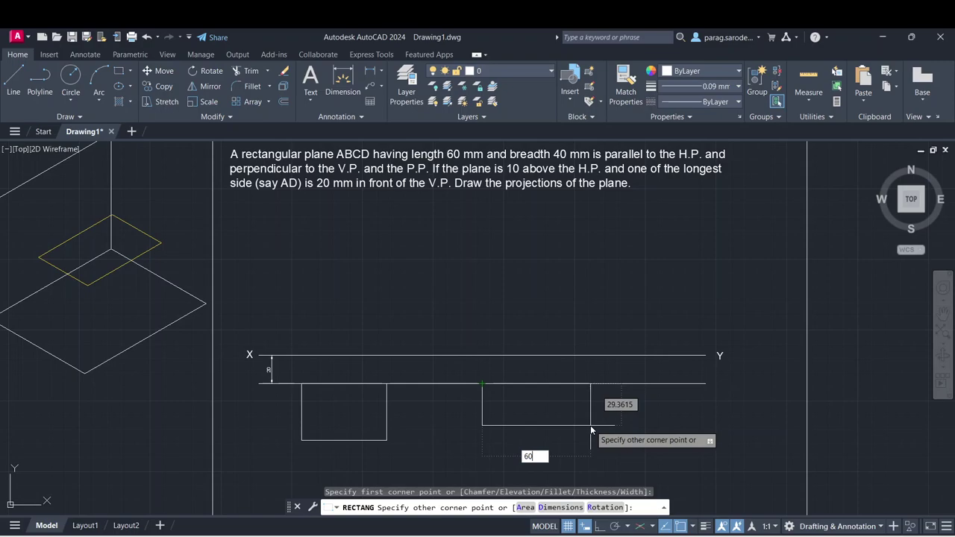
pyautogui.press('Tab')
pyautogui.write('4')
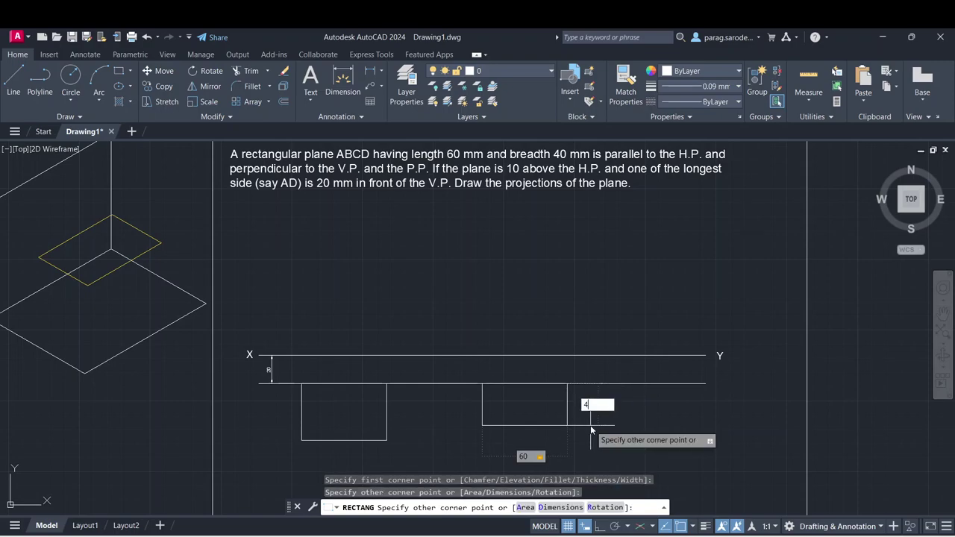
pyautogui.write('0')
pyautogui.press('Return')
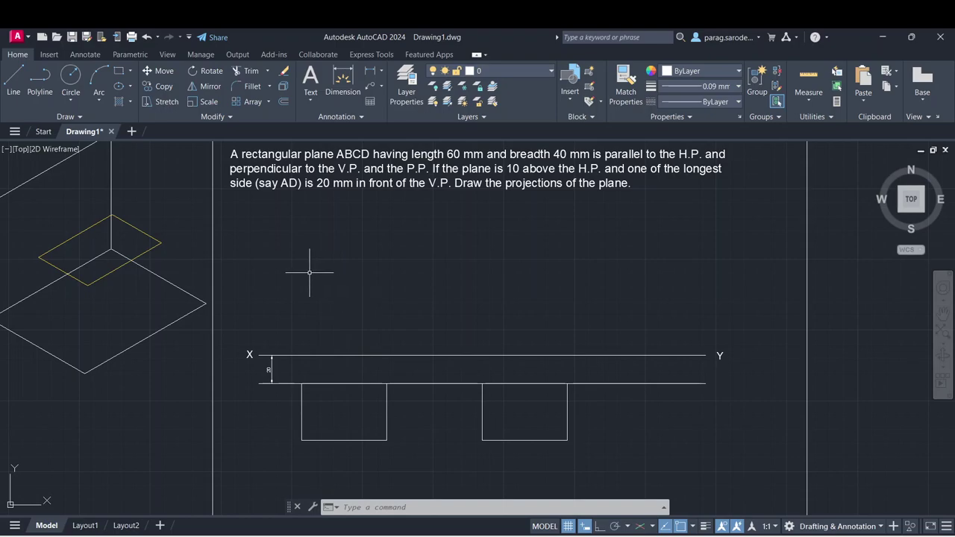
# - Delete the lower horizontal guide line
pyautogui.click(423, 382)
pyautogui.press('Delete')
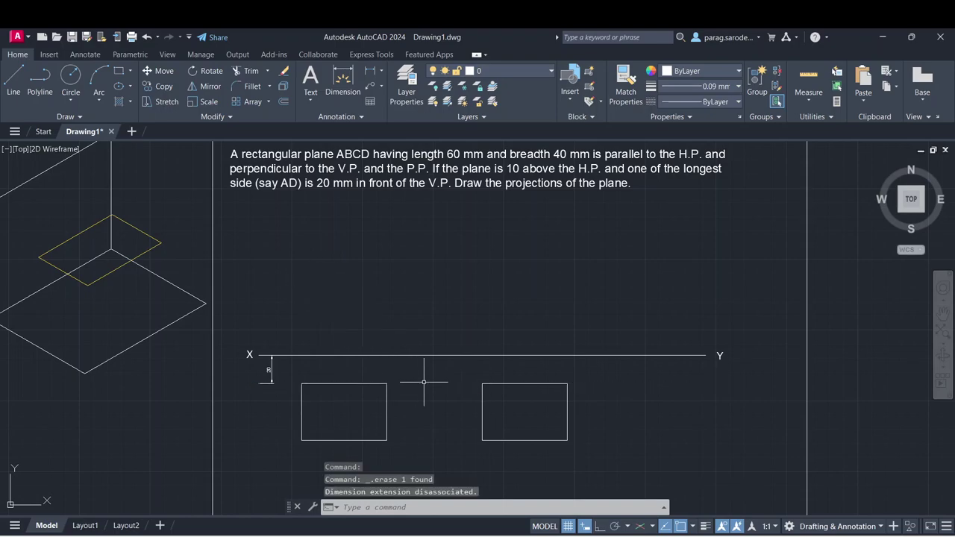
pyautogui.click(14, 84)
pyautogui.press('Escape')
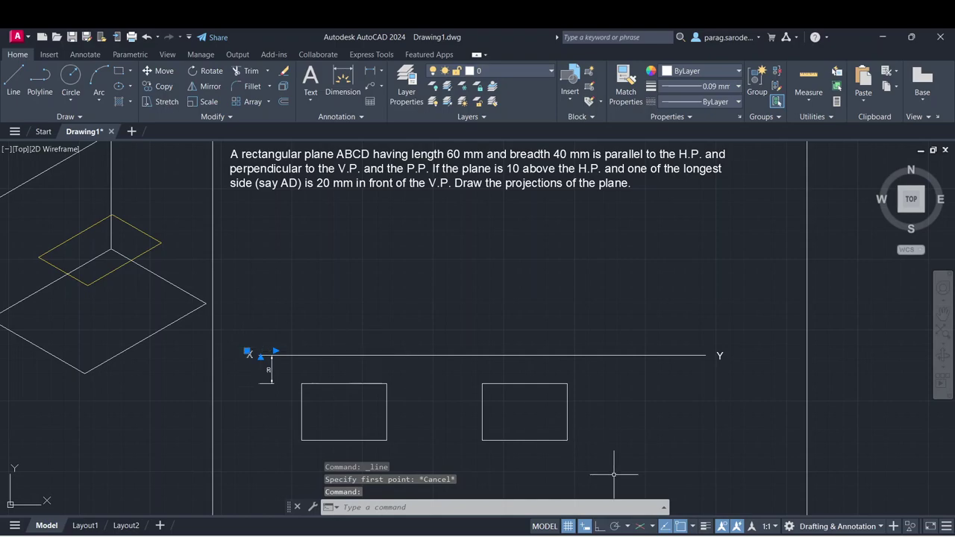
# - Copy the X label to the top-left, bottom-left and bottom-right corners of the left rectangle
pyautogui.click(156, 85)
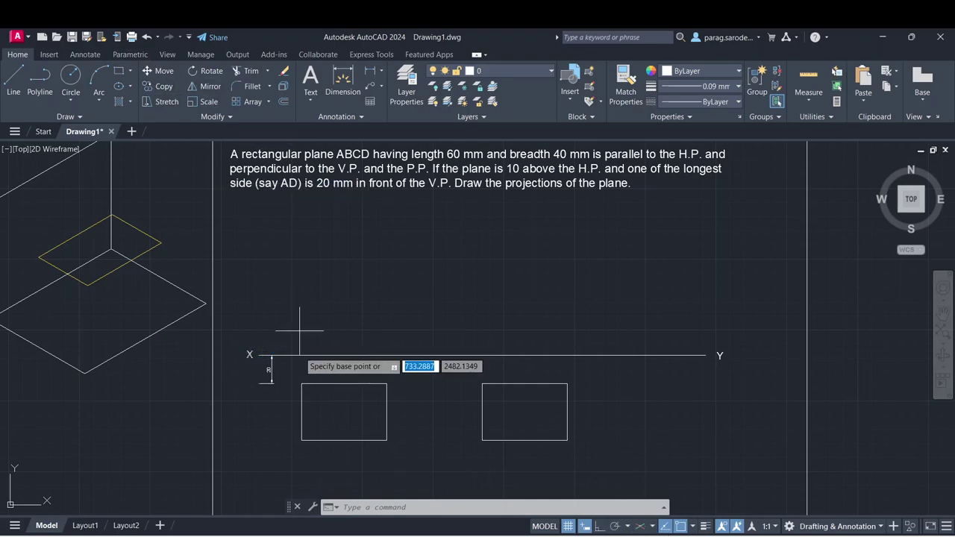
pyautogui.click(249, 355)
pyautogui.moveTo(309, 429); pyautogui.dragTo(279, 331, button='middle')
pyautogui.scroll(5, 284, 375)
pyautogui.click(304, 366)
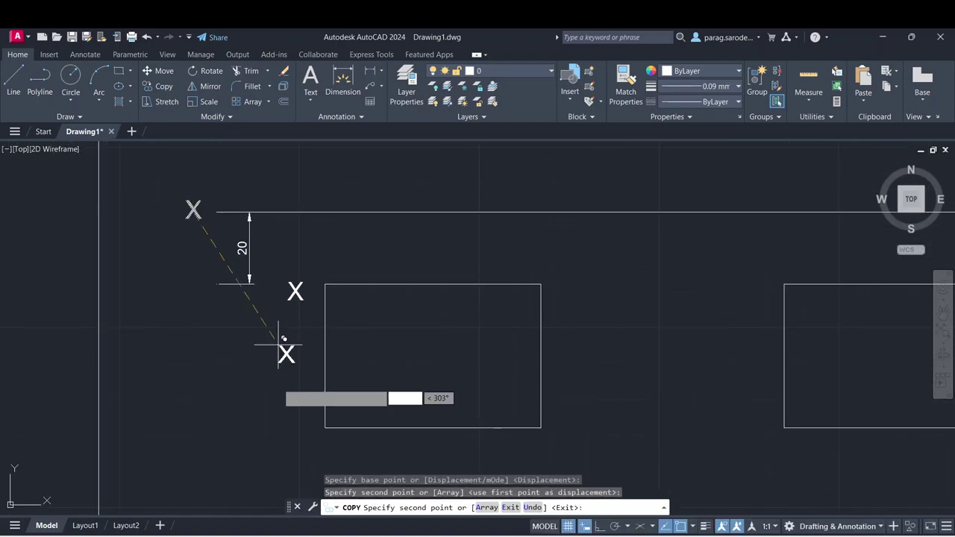
pyautogui.click(296, 431)
pyautogui.click(581, 438)
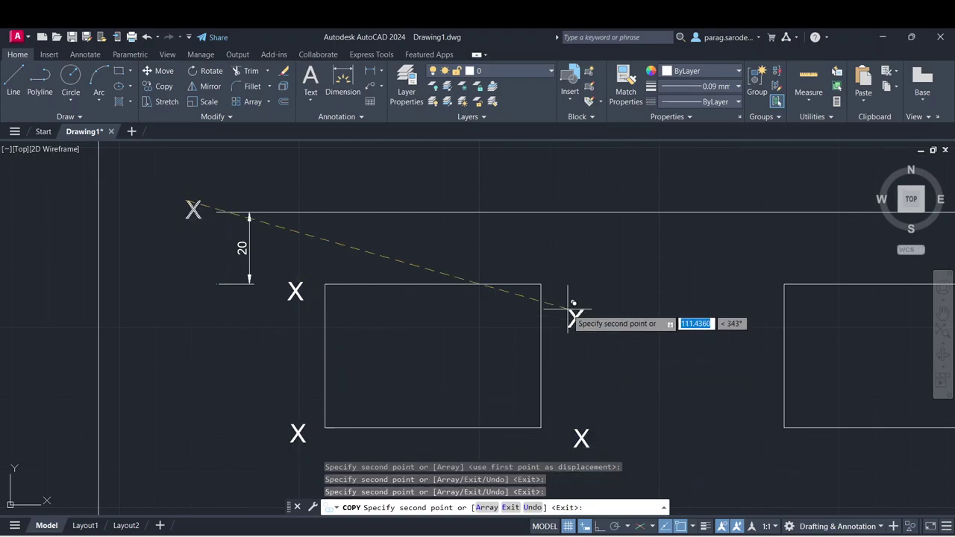
pyautogui.press('Escape')
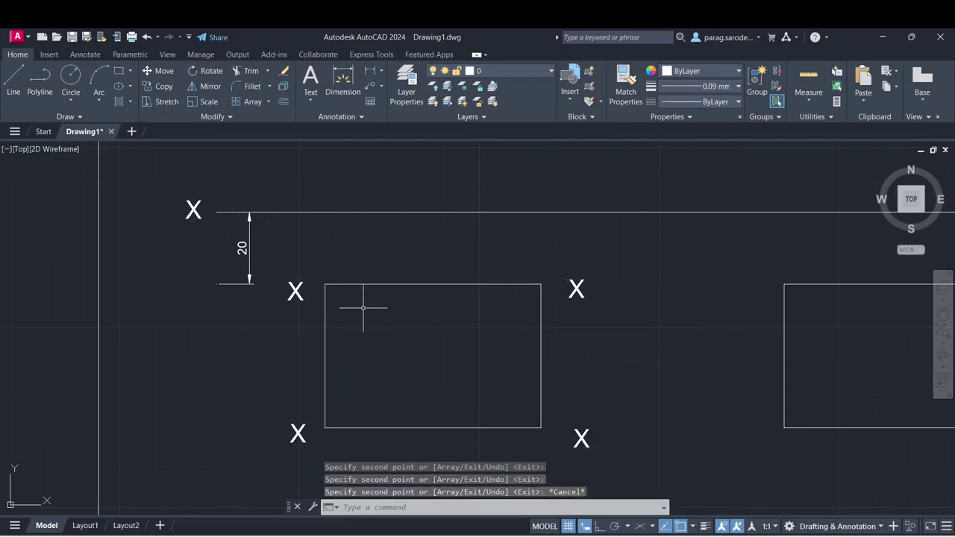
pyautogui.click(302, 291)
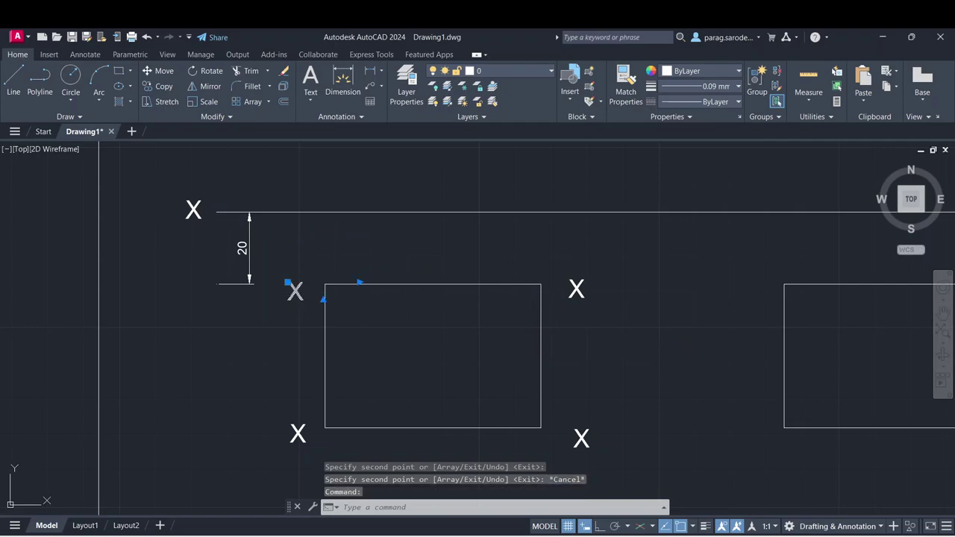
# - Relabel the top-left corner marker as a and the bottom-left X marker as b
pyautogui.doubleClick(297, 291)
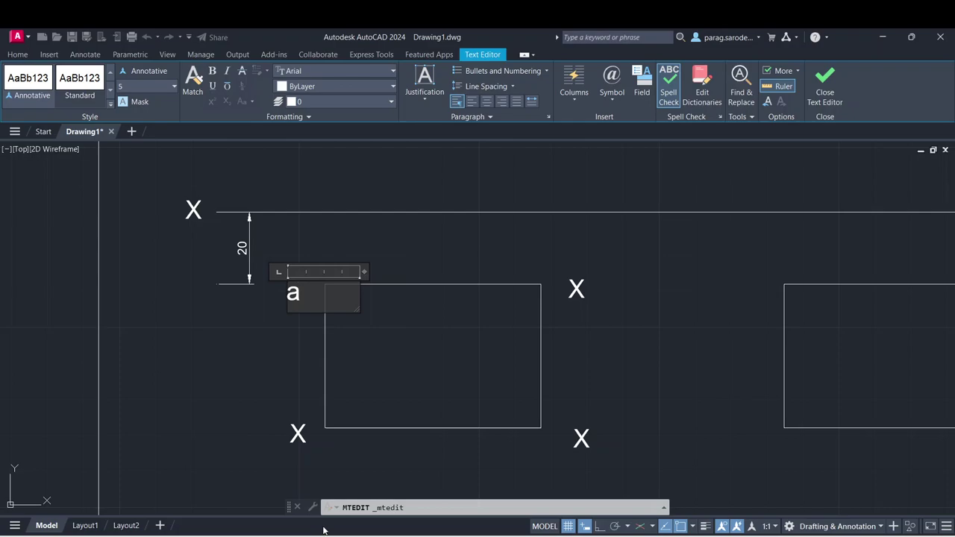
pyautogui.click(274, 444)
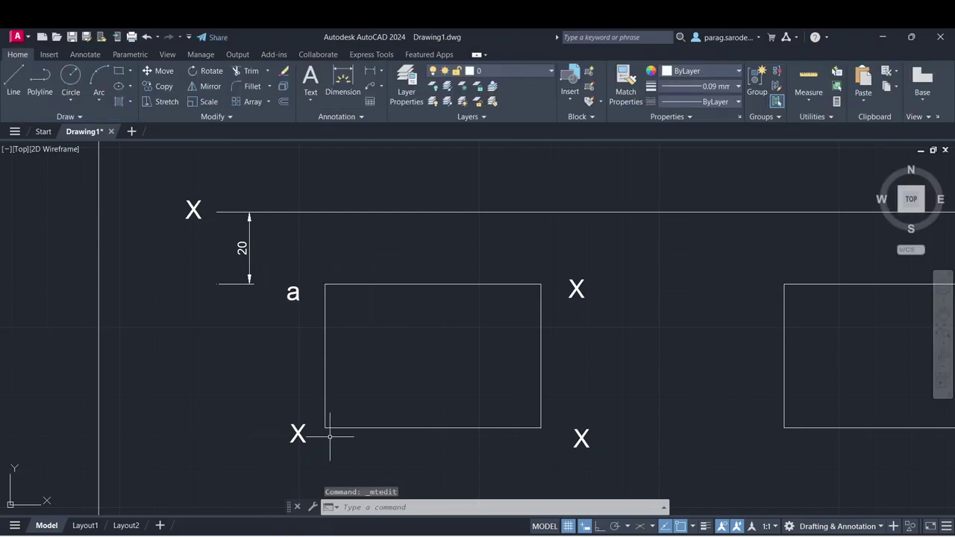
pyautogui.click(301, 434)
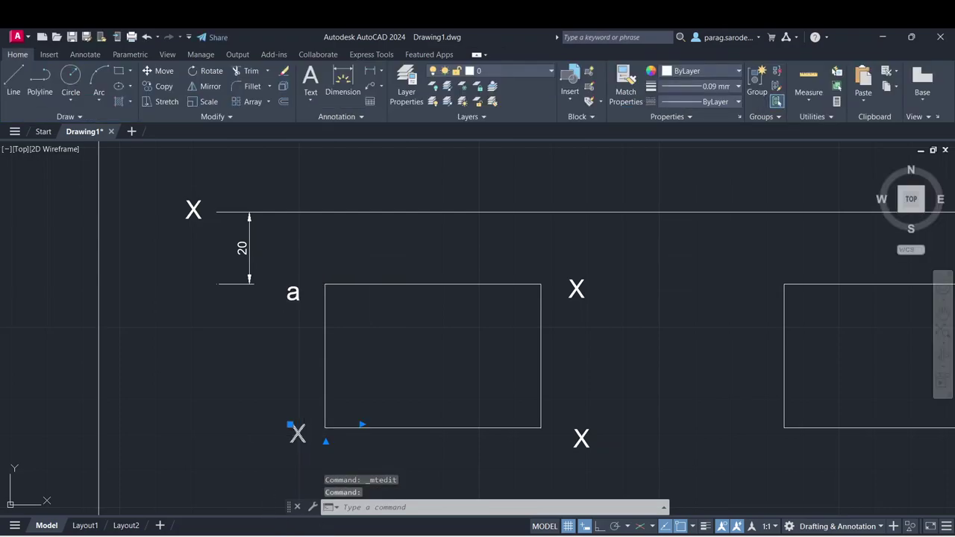
pyautogui.doubleClick(298, 434)
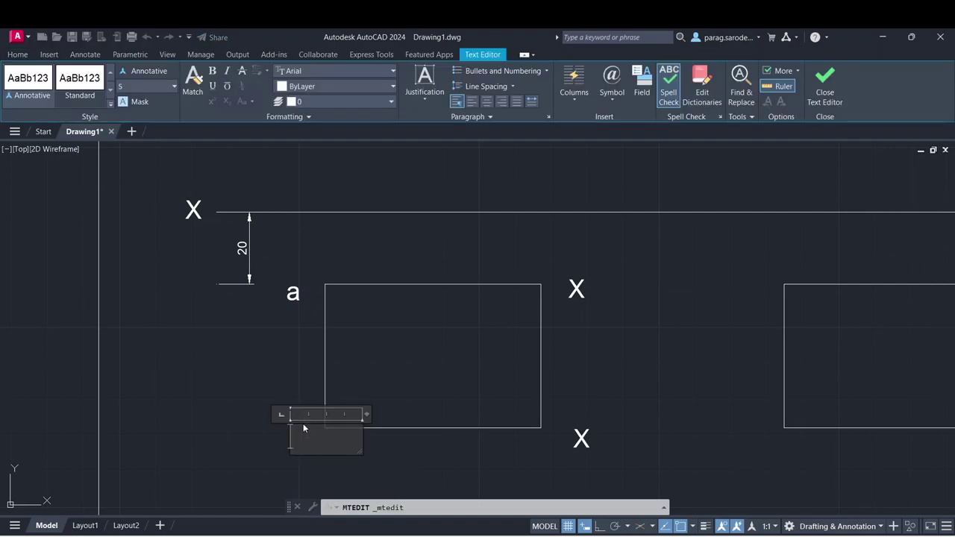
pyautogui.write('b')
pyautogui.click(574, 411)
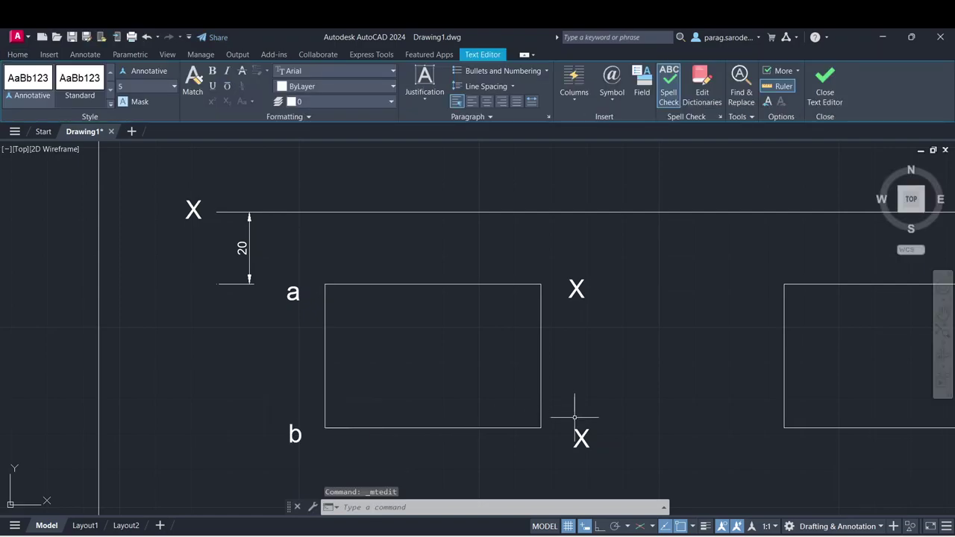
# - Relabel the bottom-right and top-right X markers as c and d
pyautogui.click(580, 438)
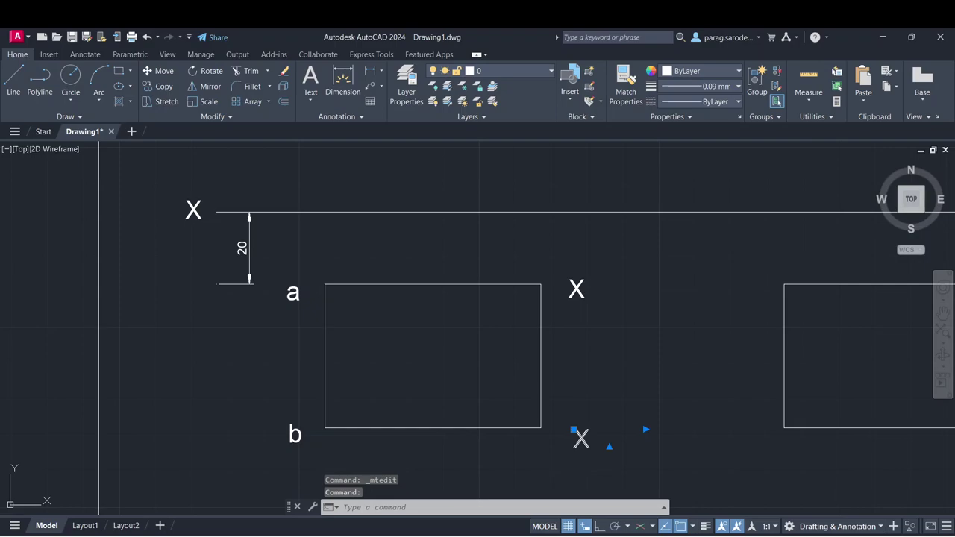
pyautogui.doubleClick(581, 438)
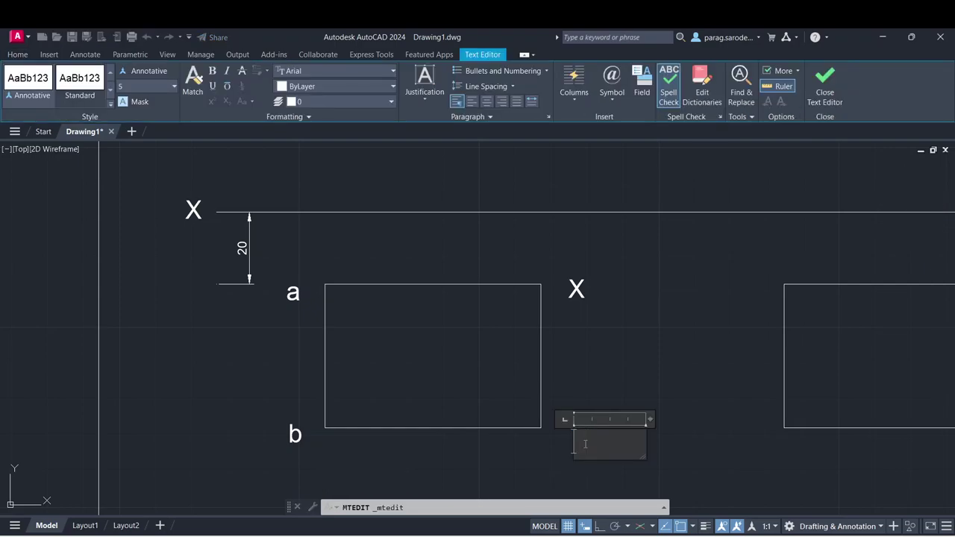
pyautogui.click(596, 409)
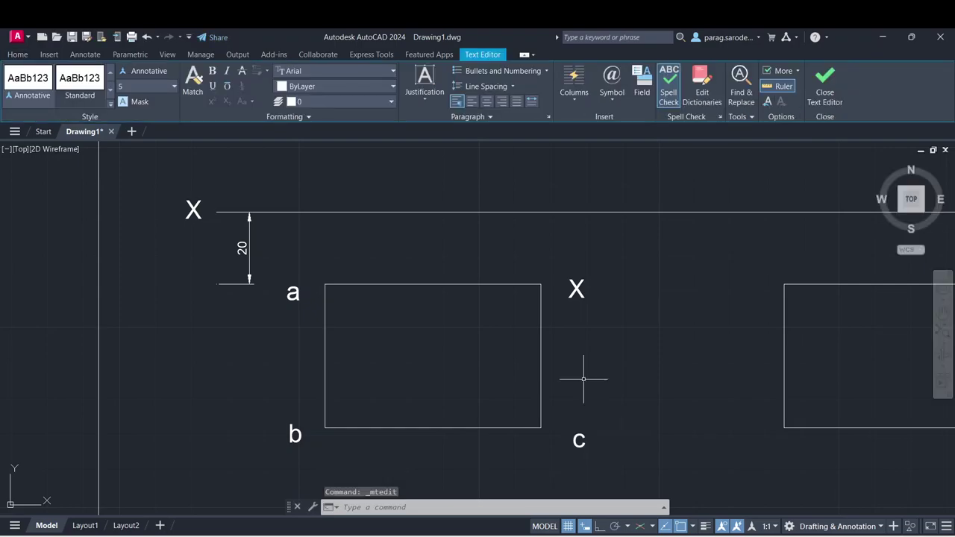
pyautogui.click(576, 287)
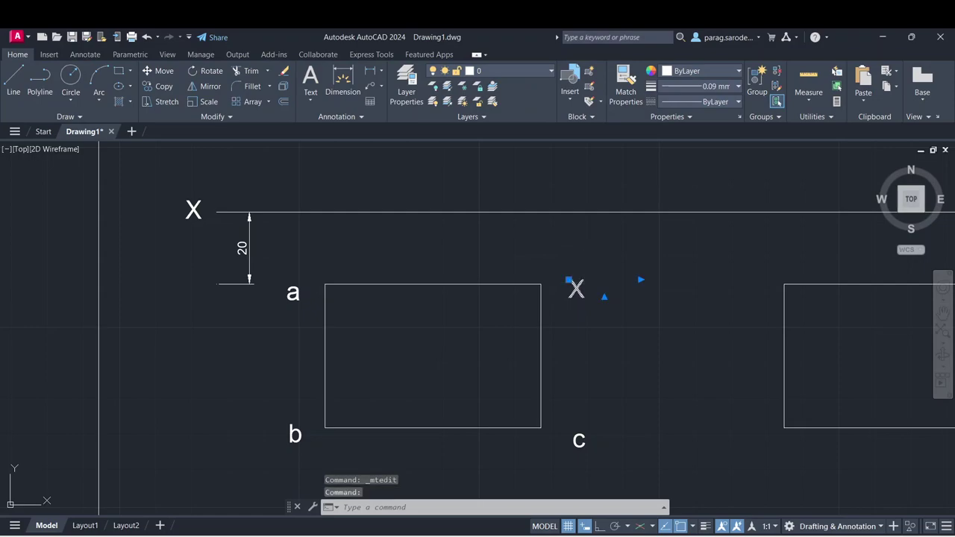
pyautogui.doubleClick(576, 287)
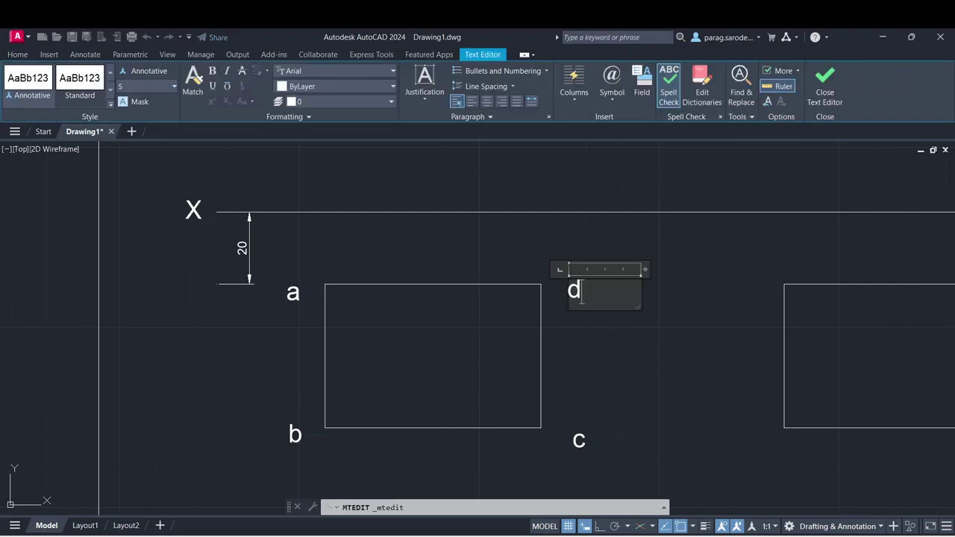
pyautogui.click(614, 341)
pyautogui.moveTo(614, 341)
pyautogui.mouseDown(button='middle')
pyautogui.moveTo(605, 411)
pyautogui.moveTo(527, 410)
pyautogui.moveTo(366, 380)
pyautogui.mouseUp(button='middle')
pyautogui.scroll(-6, 605, 411)
# - With Ortho on, draw a vertical projector from corner a up to the XY line
pyautogui.scroll(3, 376, 360)
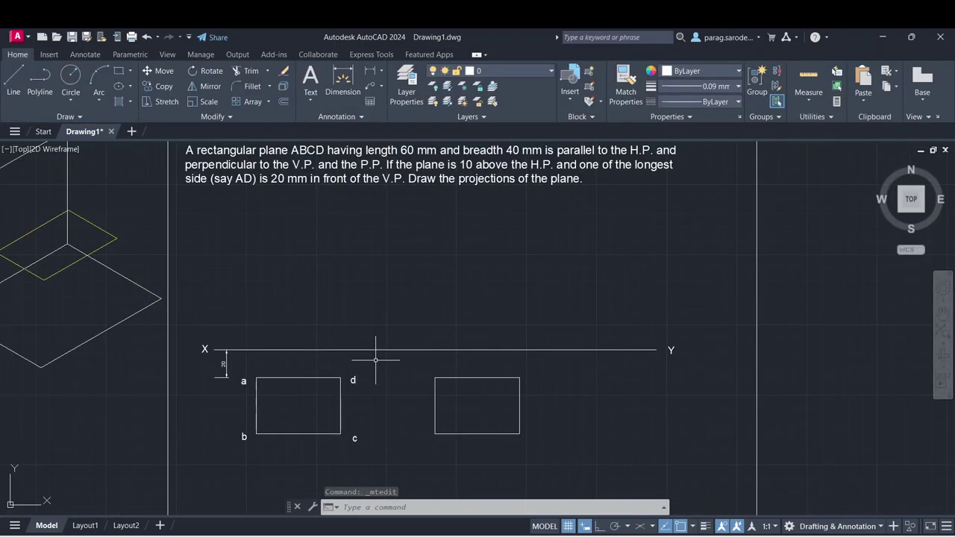
pyautogui.moveTo(394, 348); pyautogui.dragTo(398, 361, button='middle')
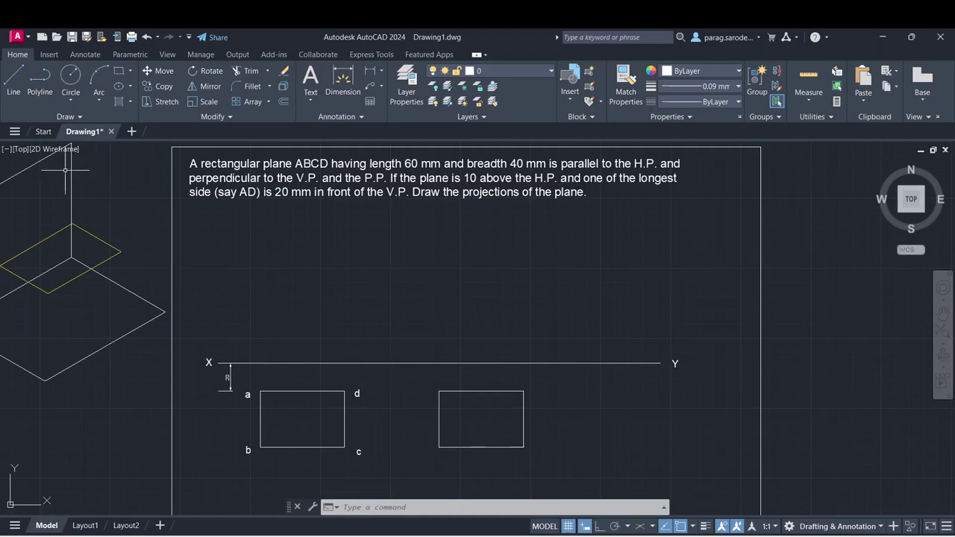
pyautogui.click(14, 78)
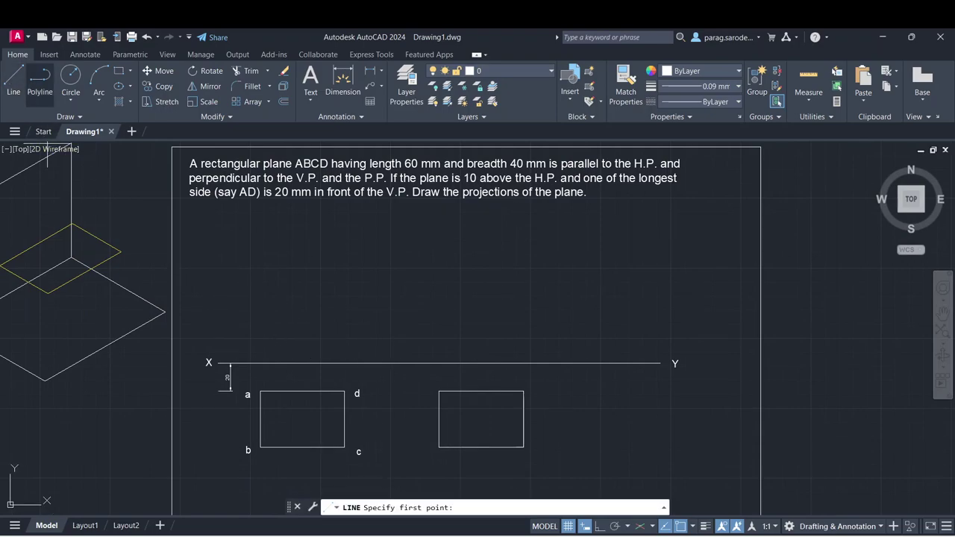
pyautogui.click(260, 392)
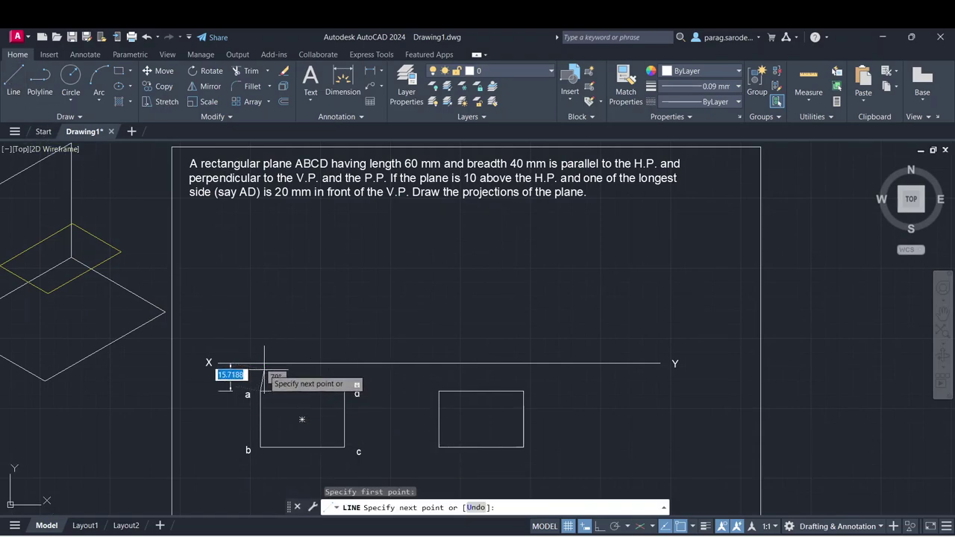
pyautogui.click(600, 527)
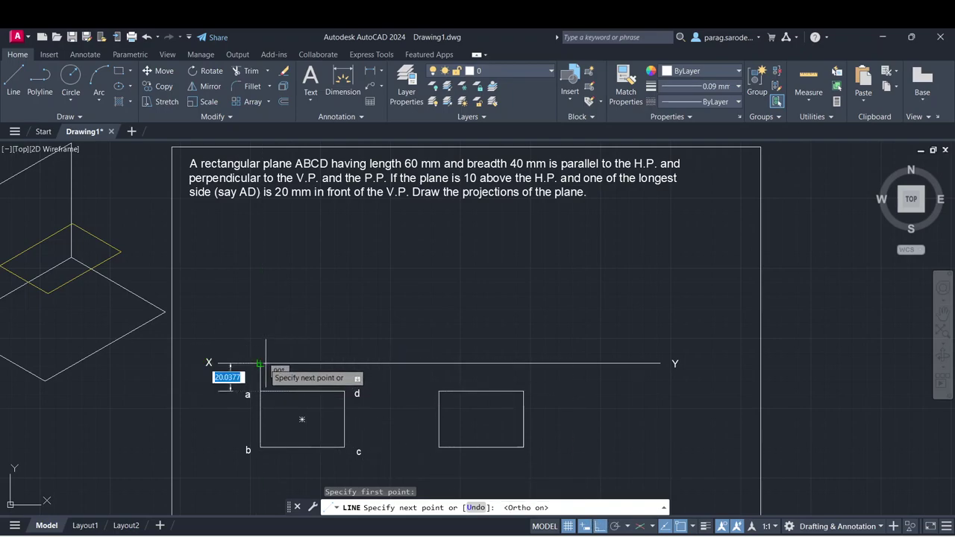
pyautogui.click(261, 364)
pyautogui.press('Escape')
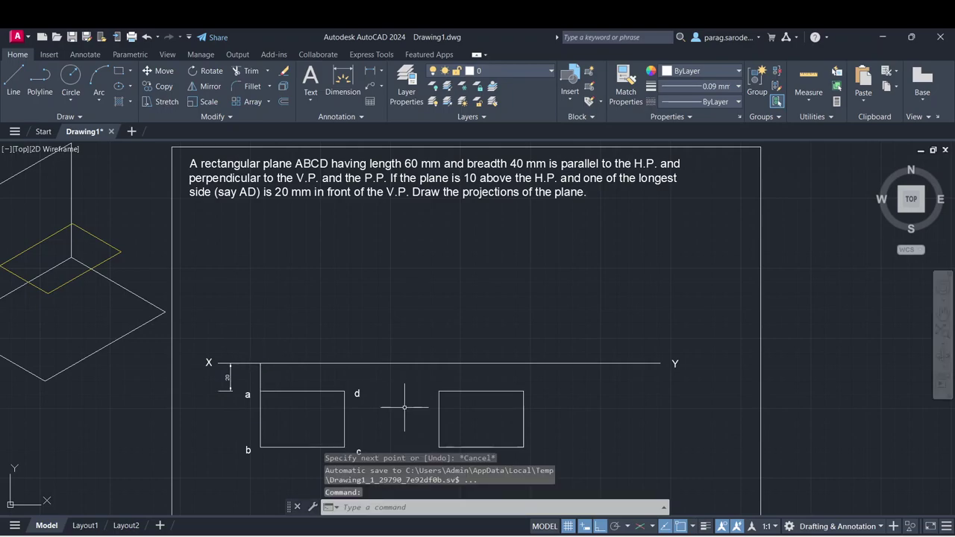
# - Draw a projector from corner d to the XY line, continuing 10 units above it
pyautogui.press('Return')
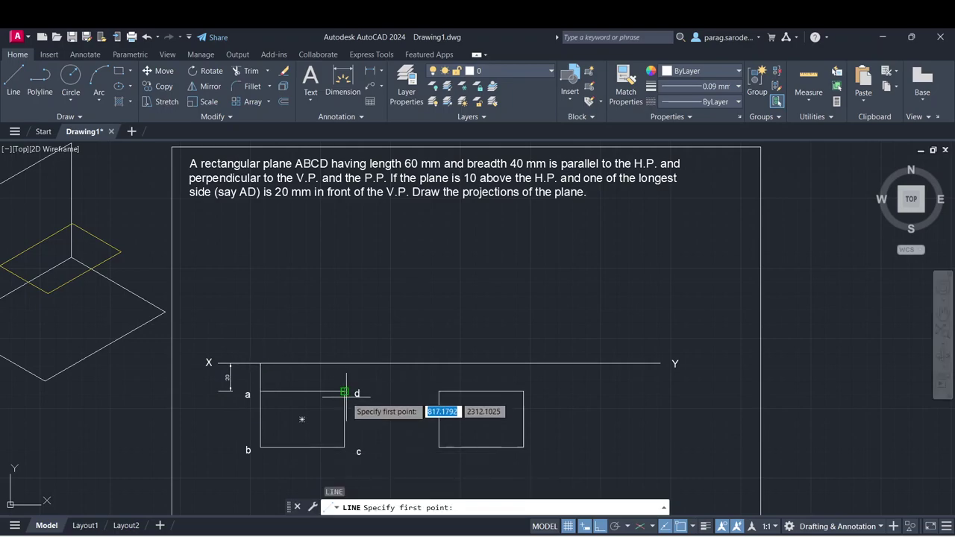
pyautogui.click(344, 391)
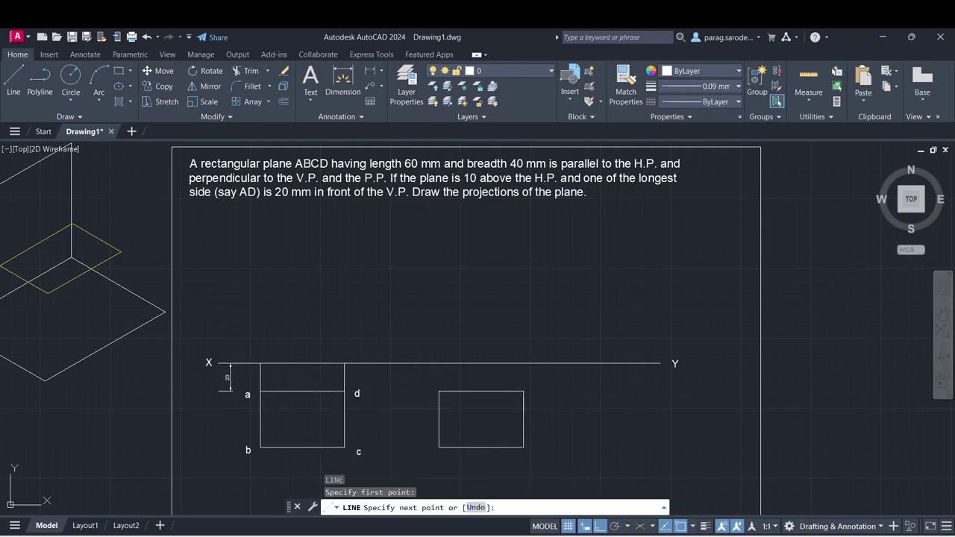
pyautogui.click(344, 363)
pyautogui.write('1')
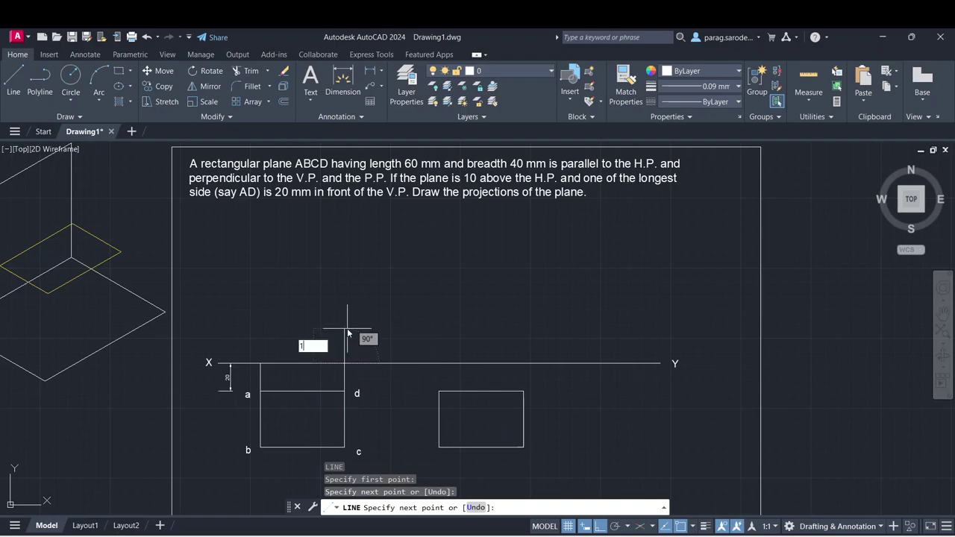
pyautogui.write('0')
pyautogui.press('Return')
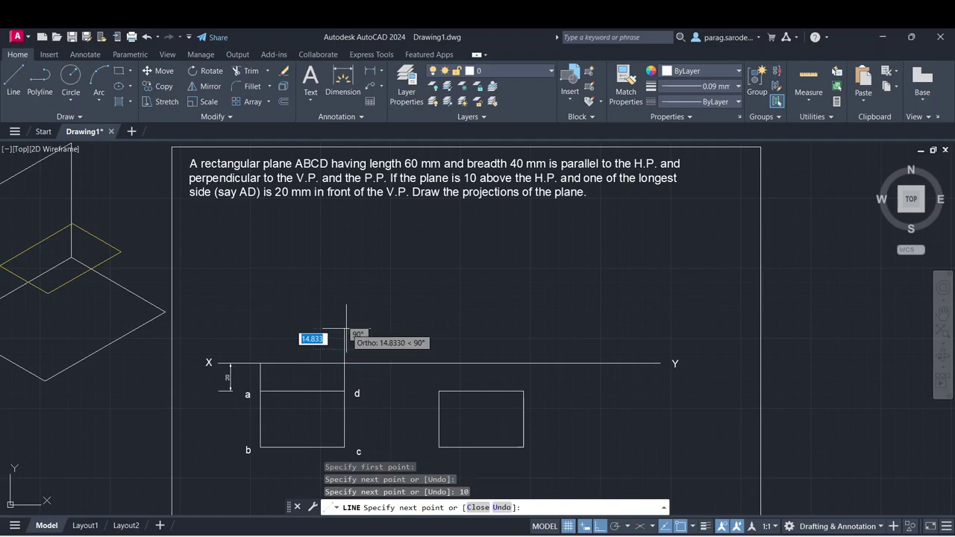
pyautogui.press('Escape')
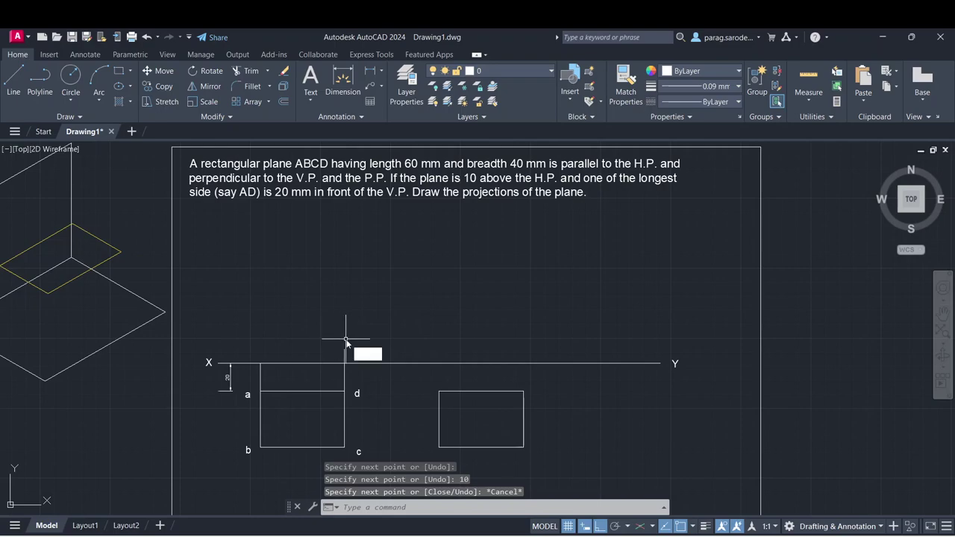
# - Raise a's projector 10 units above XY and join it across to d's projector top
pyautogui.press('Return')
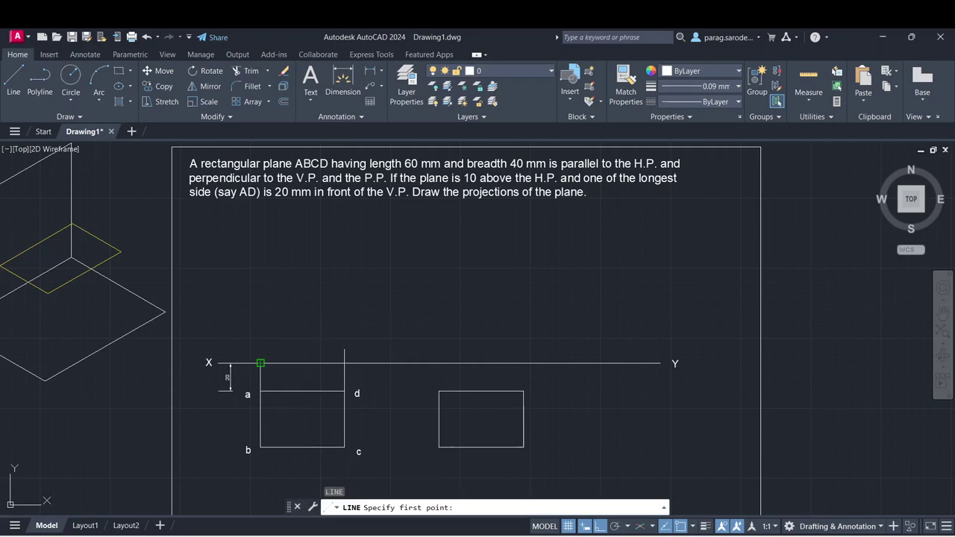
pyautogui.click(260, 362)
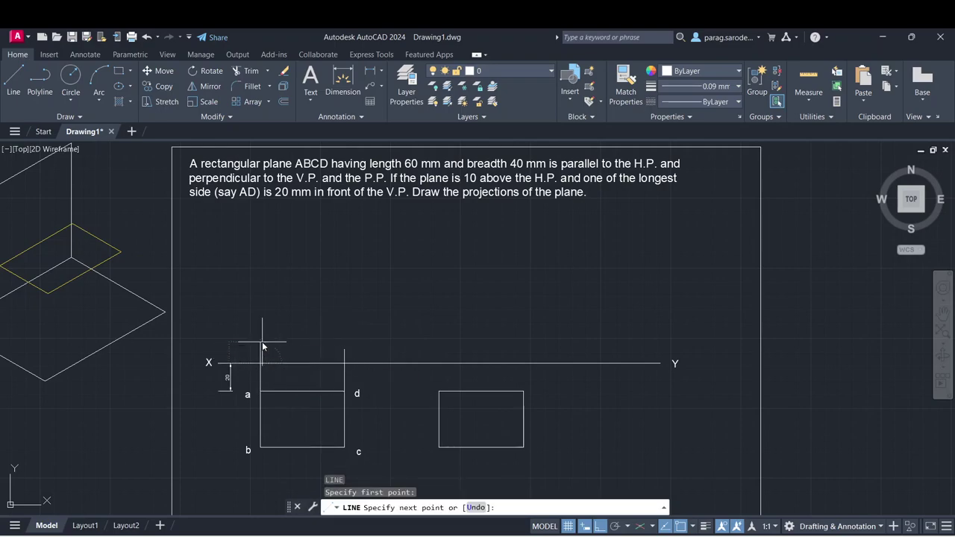
pyautogui.write('10')
pyautogui.press('Return')
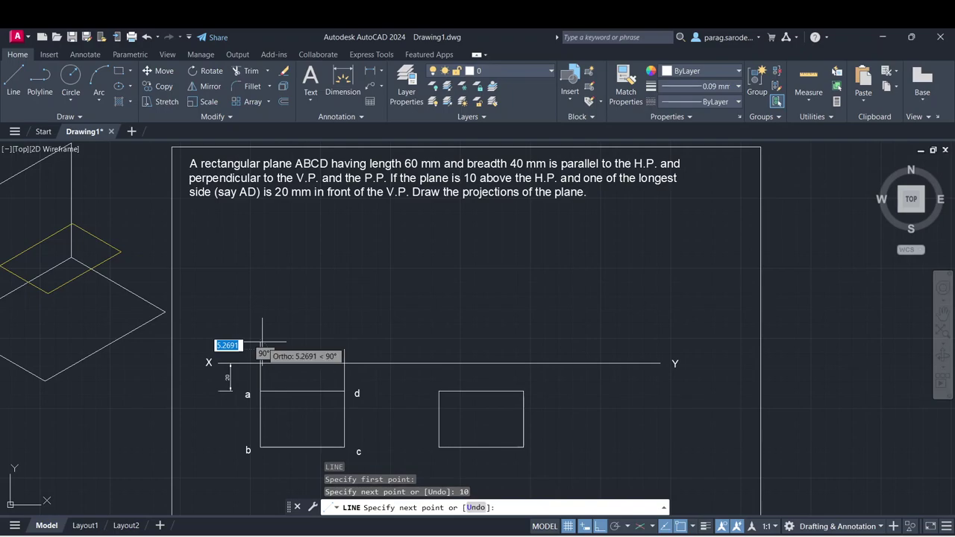
pyautogui.click(344, 349)
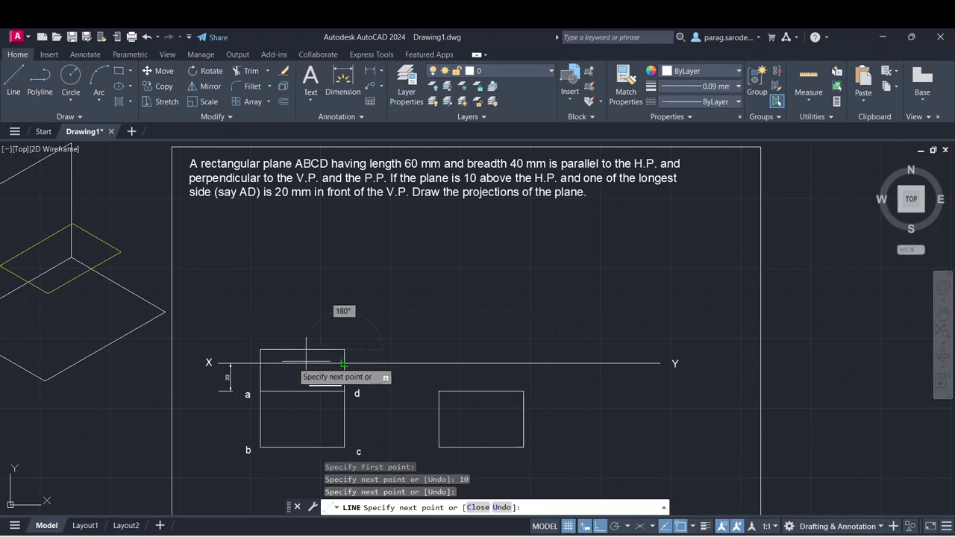
pyautogui.press('Escape')
pyautogui.moveTo(145, 300); pyautogui.dragTo(181, 300, button='middle')
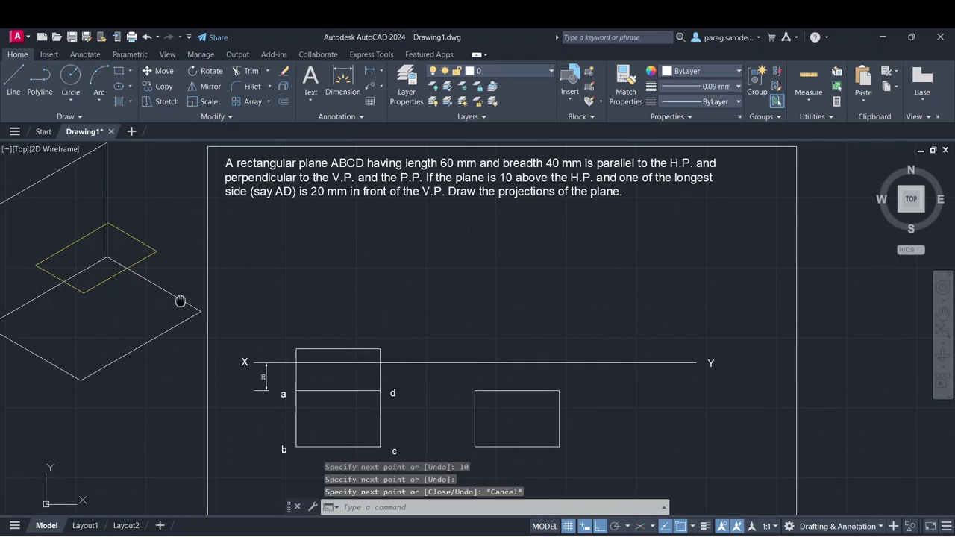
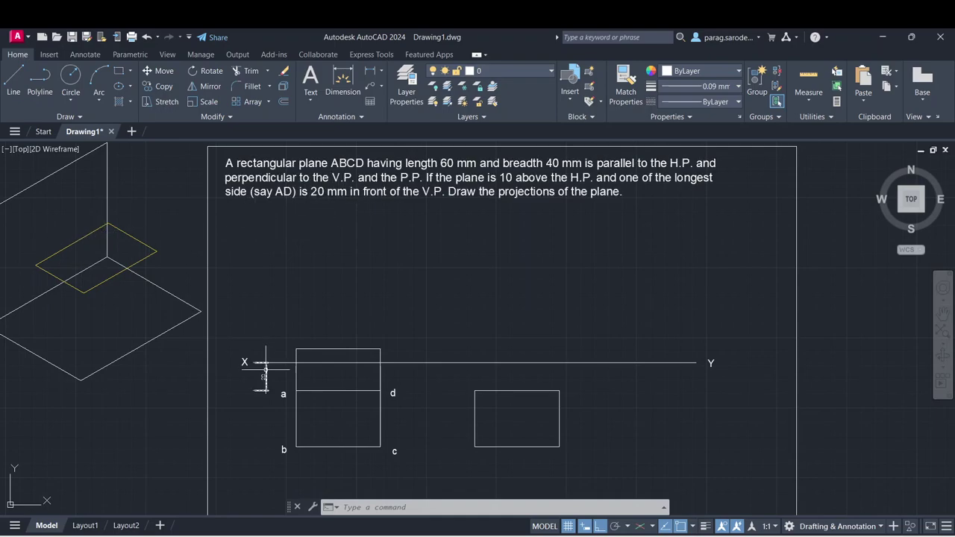
# - Dimension the 10 mm height from the XY line to the upper rectangle's top, beside the 20 dimension
pyautogui.scroll(2, 277, 377)
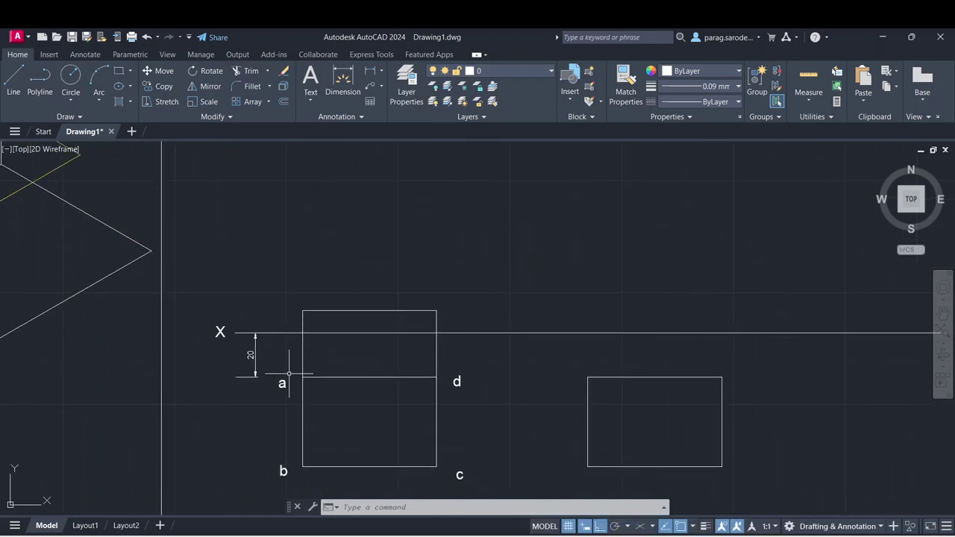
pyautogui.scroll(-2, 279, 365)
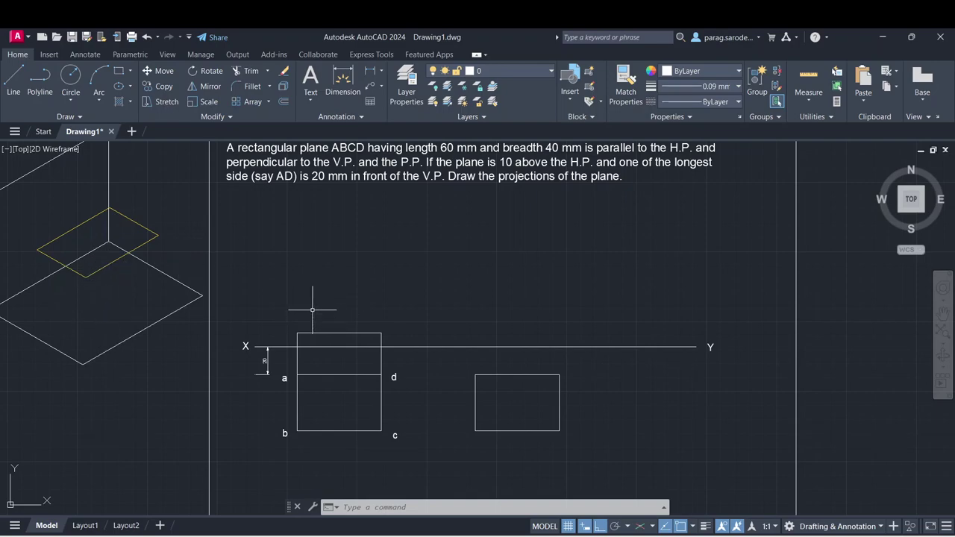
pyautogui.click(343, 82)
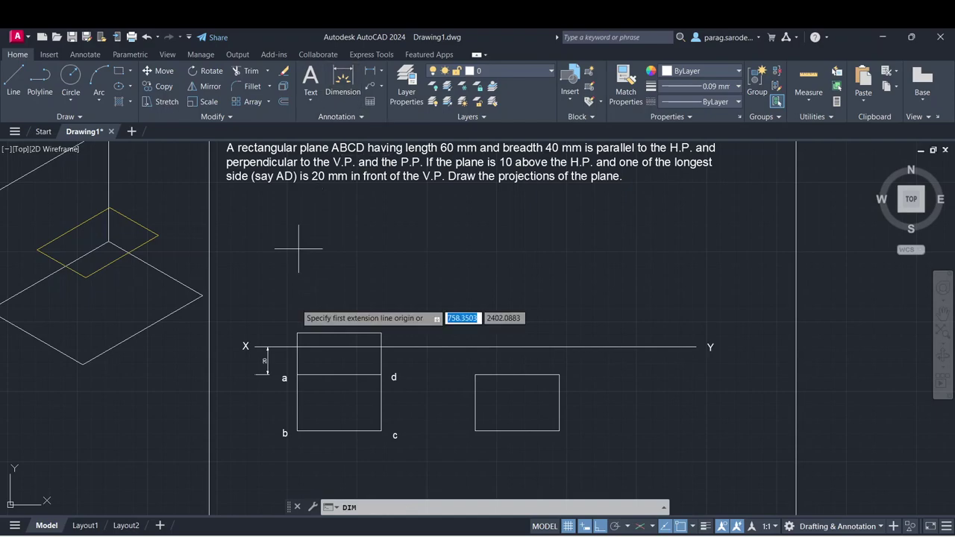
pyautogui.click(297, 334)
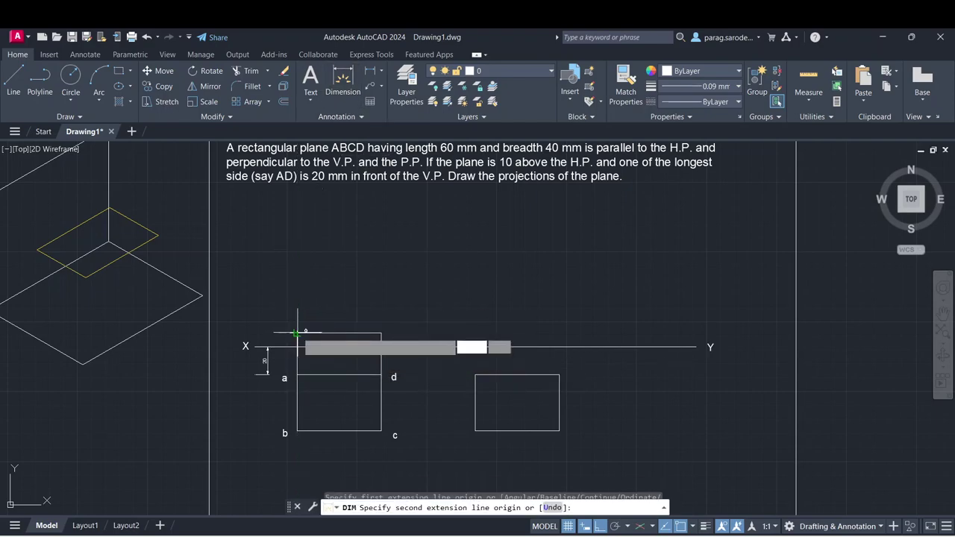
pyautogui.click(297, 347)
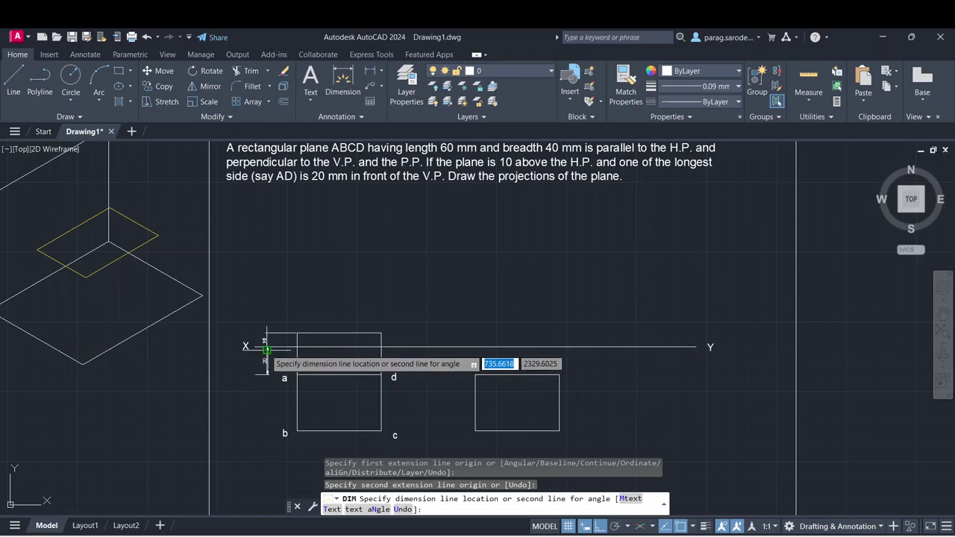
pyautogui.scroll(5, 267, 349)
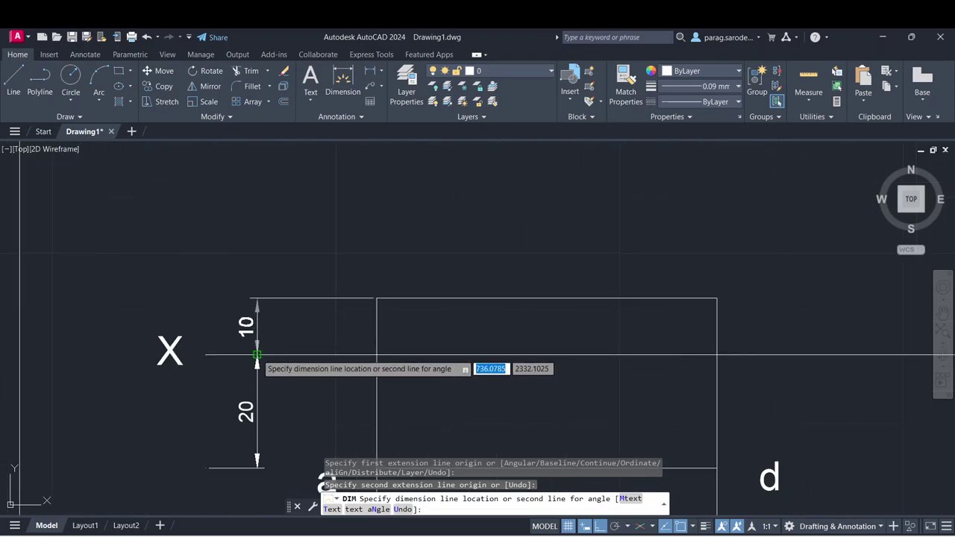
pyautogui.click(256, 355)
pyautogui.moveTo(337, 359); pyautogui.dragTo(290, 230, button='middle')
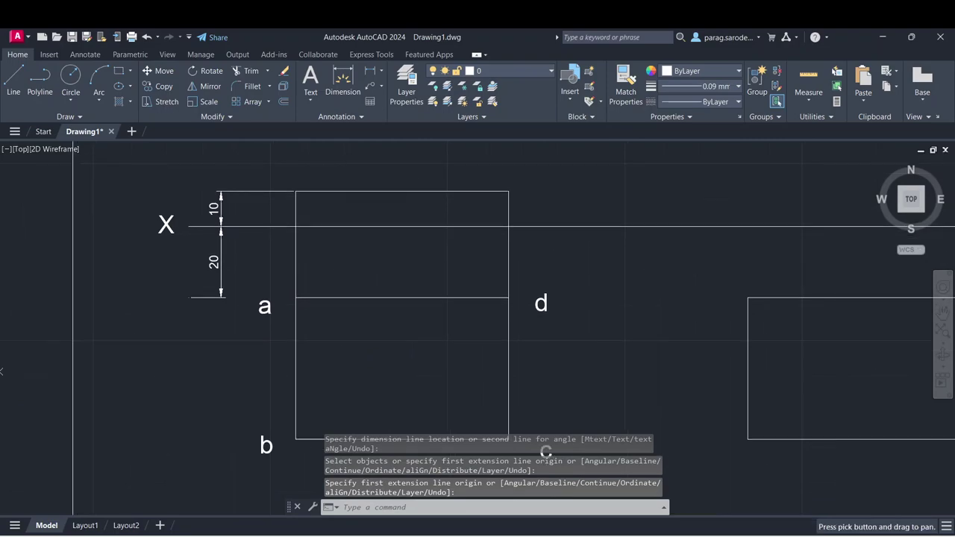
# - Give rectangle abcd a 0.30 mm lineweight and turn on lineweight display
pyautogui.press('Return')
pyautogui.click(346, 296)
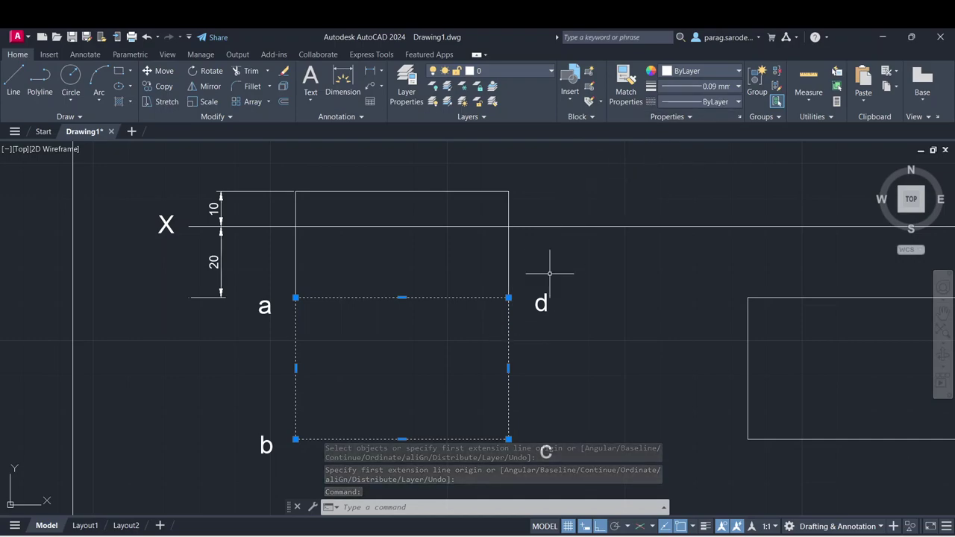
pyautogui.click(712, 85)
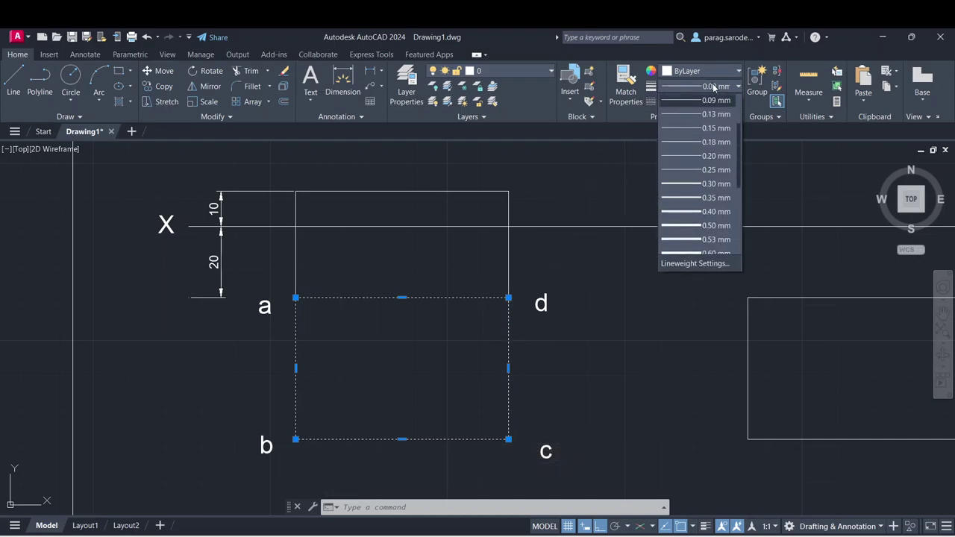
pyautogui.click(713, 183)
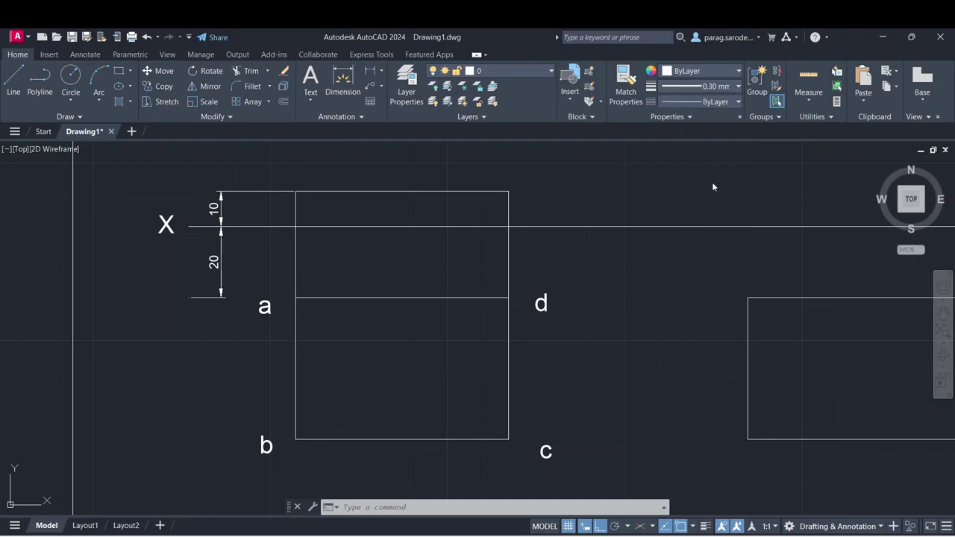
pyautogui.click(706, 527)
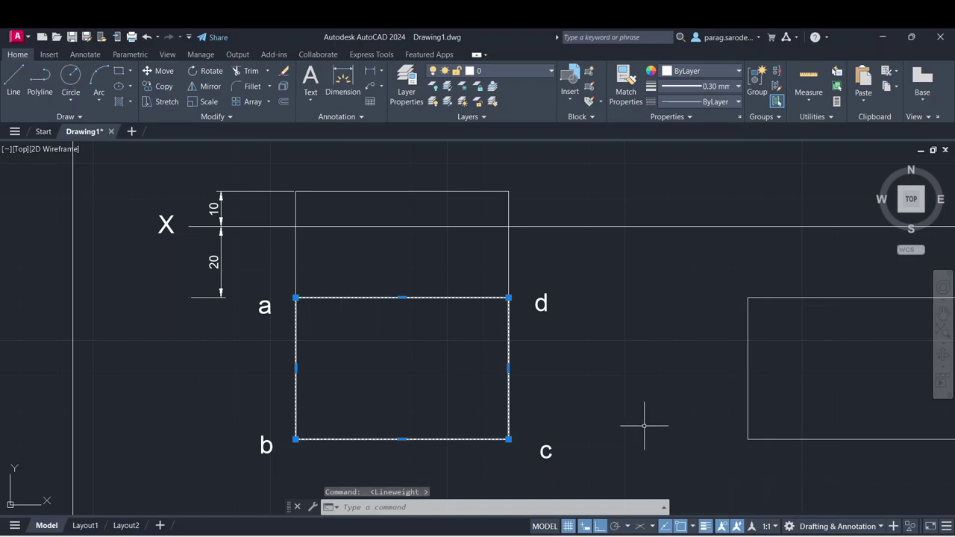
pyautogui.press('Escape')
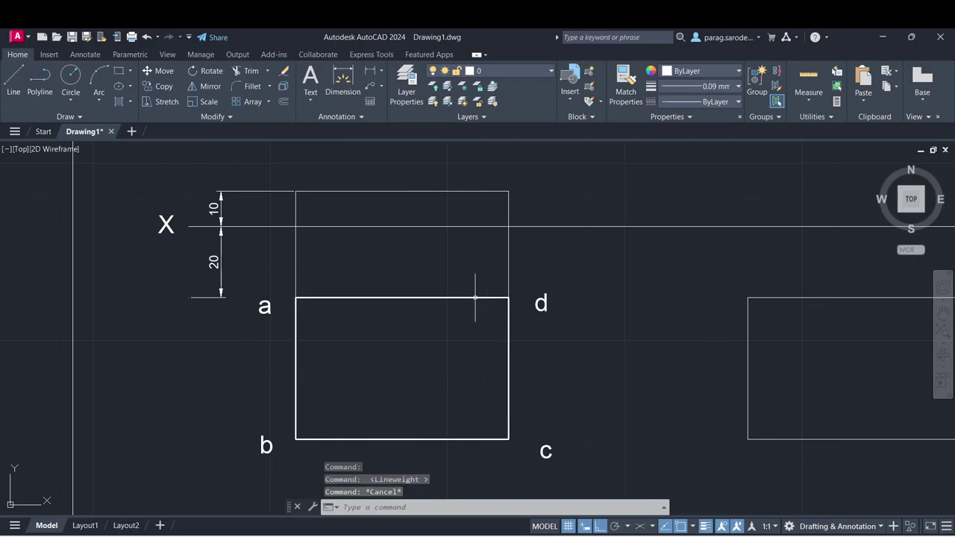
# - Match rectangle abcd's thick lineweight onto the upper rectangle
pyautogui.click(476, 297)
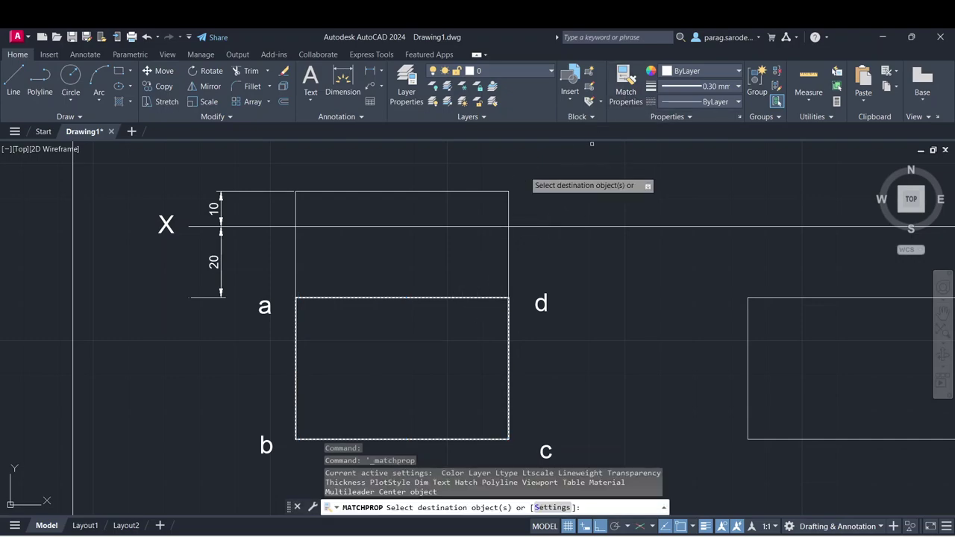
pyautogui.rightClick(464, 164)
pyautogui.click(477, 172)
pyautogui.moveTo(372, 241); pyautogui.dragTo(493, 266, button='middle')
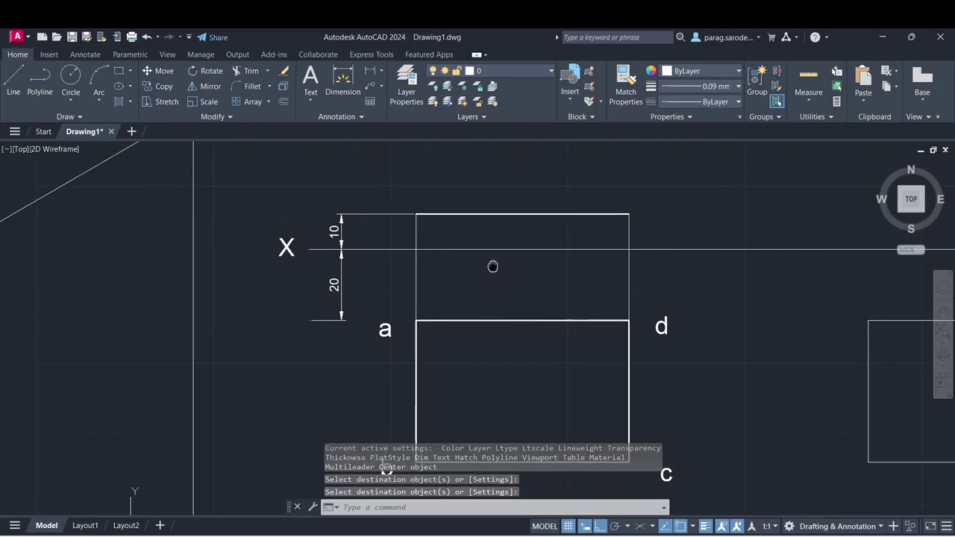
pyautogui.scroll(-4, 160, 266)
pyautogui.moveTo(160, 266); pyautogui.dragTo(228, 288, button='middle')
pyautogui.moveTo(152, 221); pyautogui.dragTo(149, 245, button='middle')
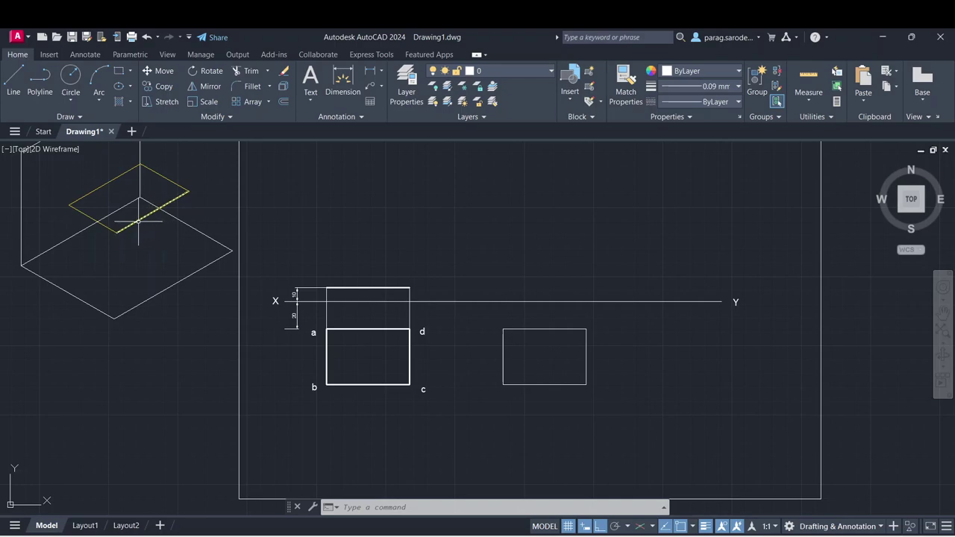
pyautogui.click(139, 221)
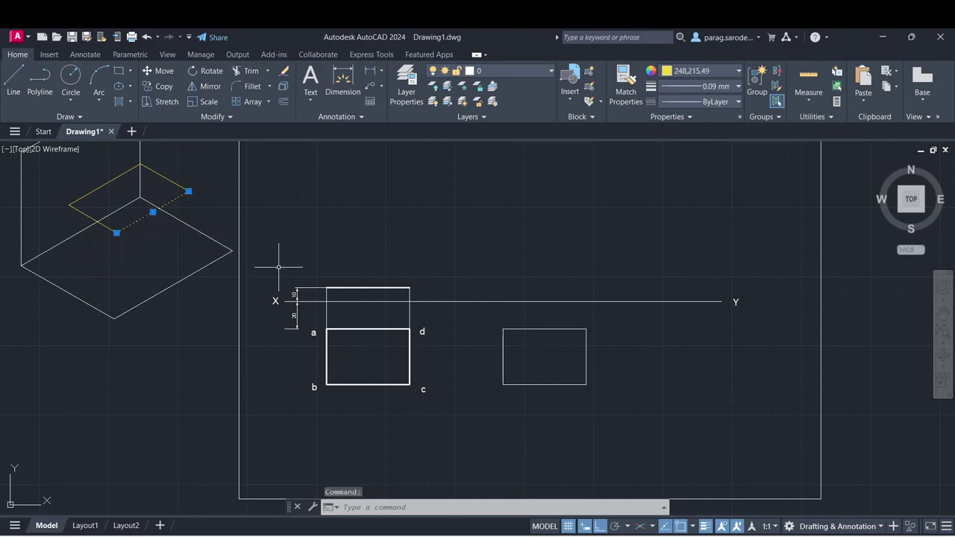
pyautogui.press('Escape')
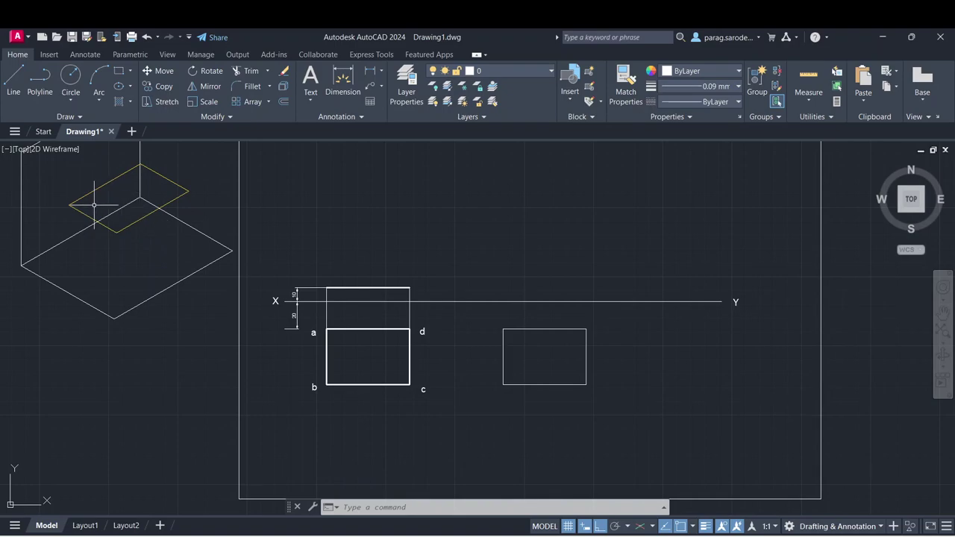
pyautogui.moveTo(94, 188); pyautogui.dragTo(98, 221, button='middle')
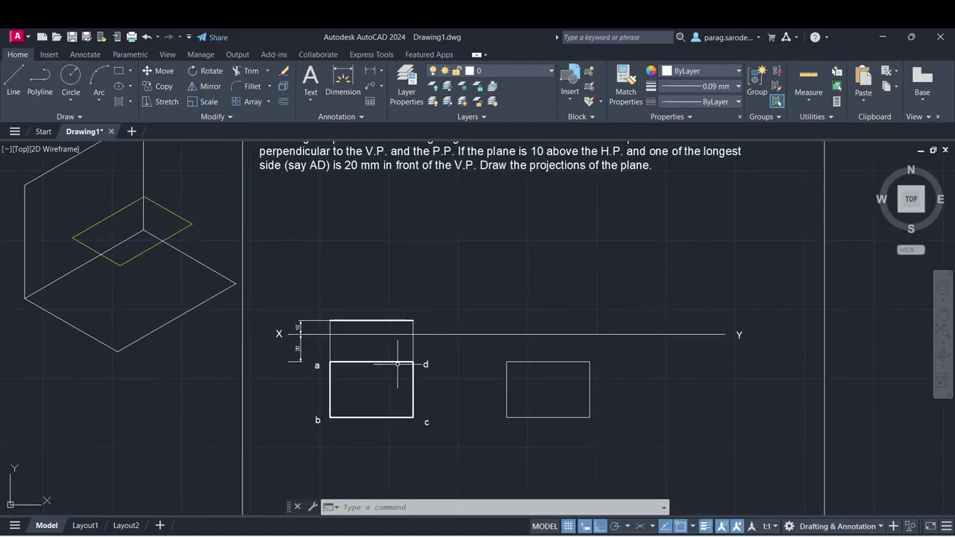
pyautogui.scroll(2, 397, 364)
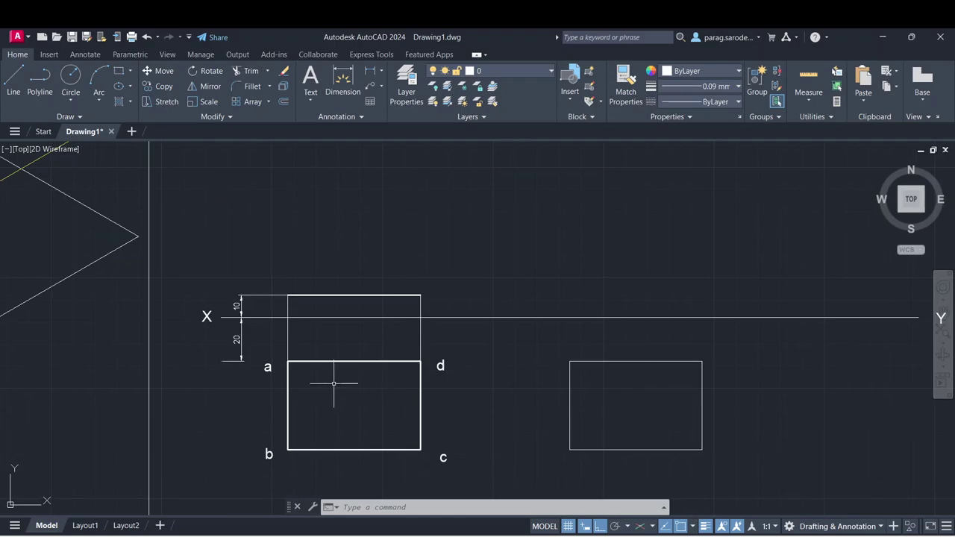
pyautogui.moveTo(333, 383)
pyautogui.mouseDown(button='middle')
pyautogui.moveTo(392, 394)
pyautogui.moveTo(372, 389)
pyautogui.mouseUp(button='middle')
pyautogui.scroll(-2, 383, 386)
pyautogui.scroll(2, 387, 388)
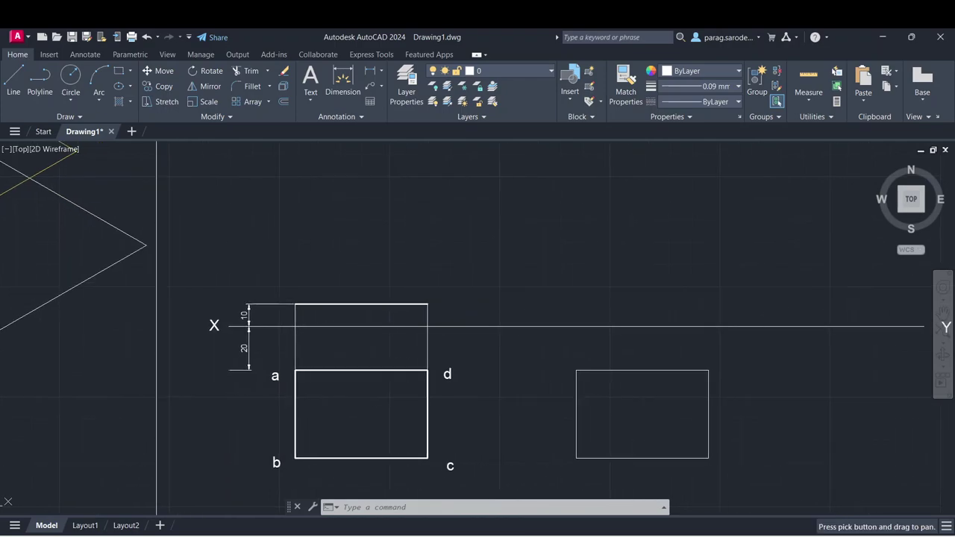
pyautogui.click(274, 375)
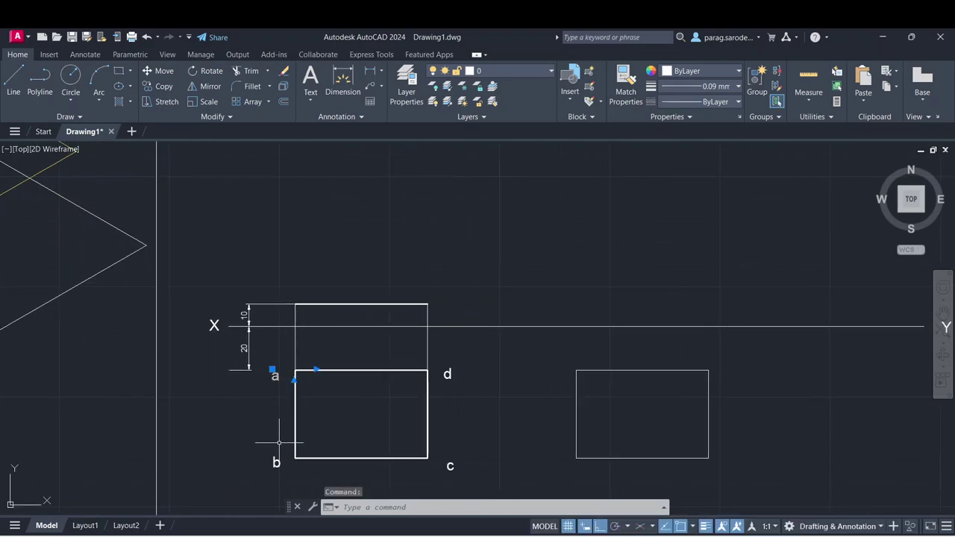
pyautogui.press('Escape')
pyautogui.press('Escape')
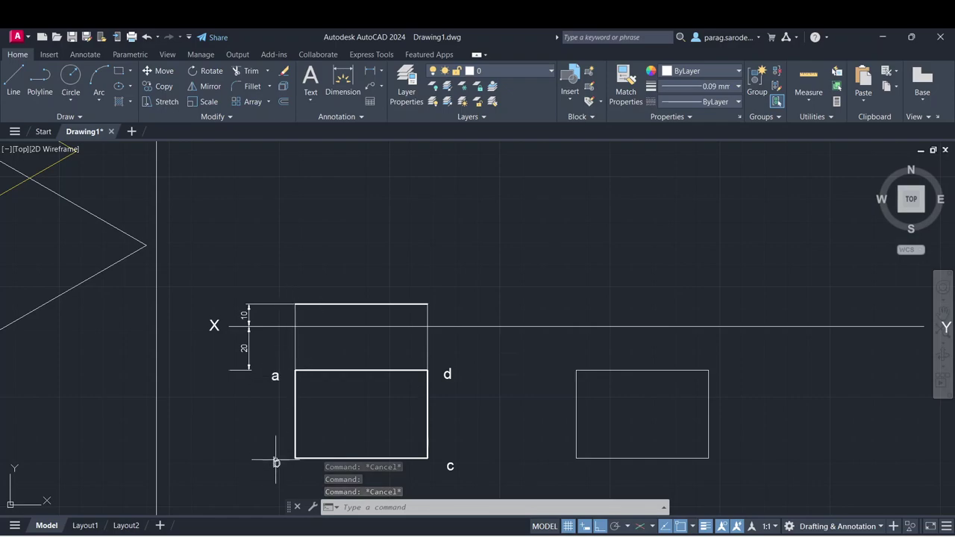
# - Copy label a above the rectangle's left end and edit it to read a', b'
pyautogui.click(275, 375)
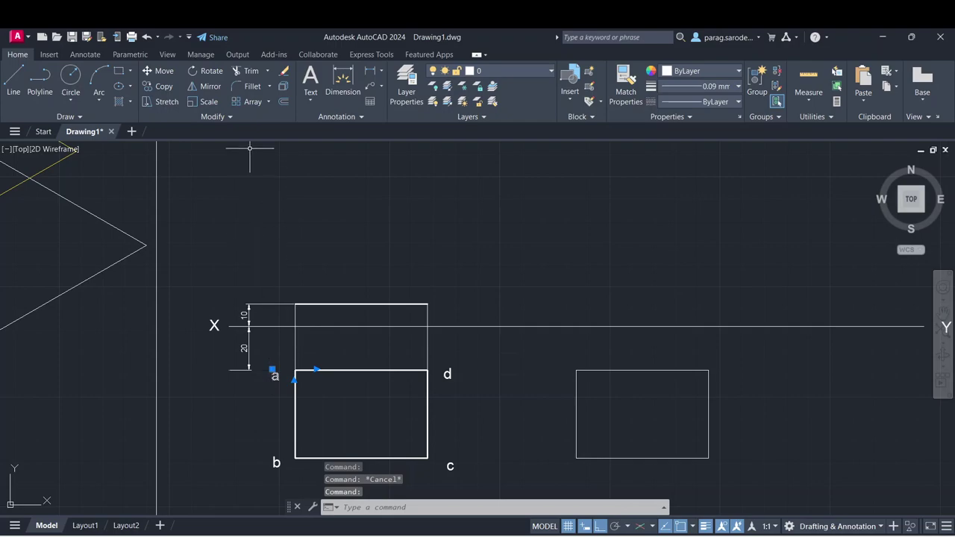
pyautogui.click(160, 87)
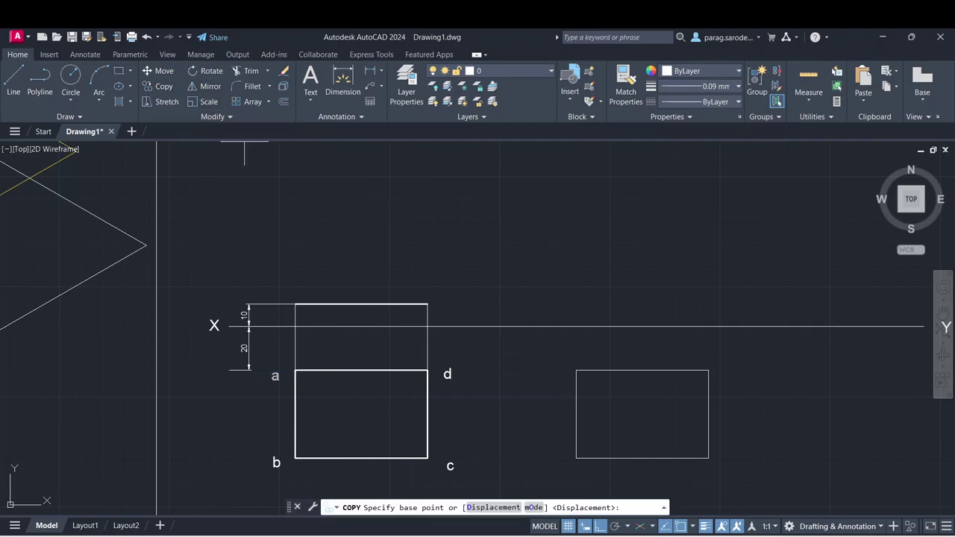
pyautogui.click(274, 376)
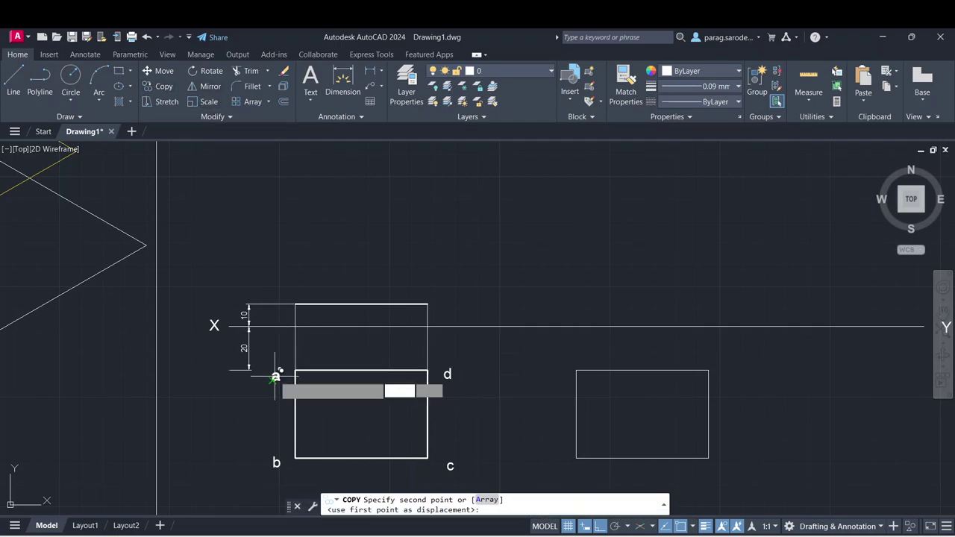
pyautogui.click(276, 278)
pyautogui.press('Escape')
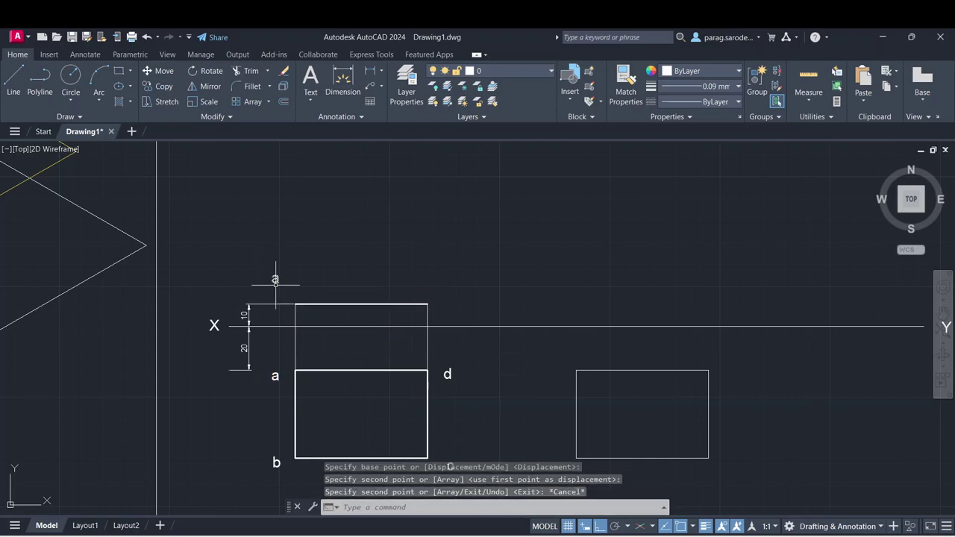
pyautogui.click(273, 277)
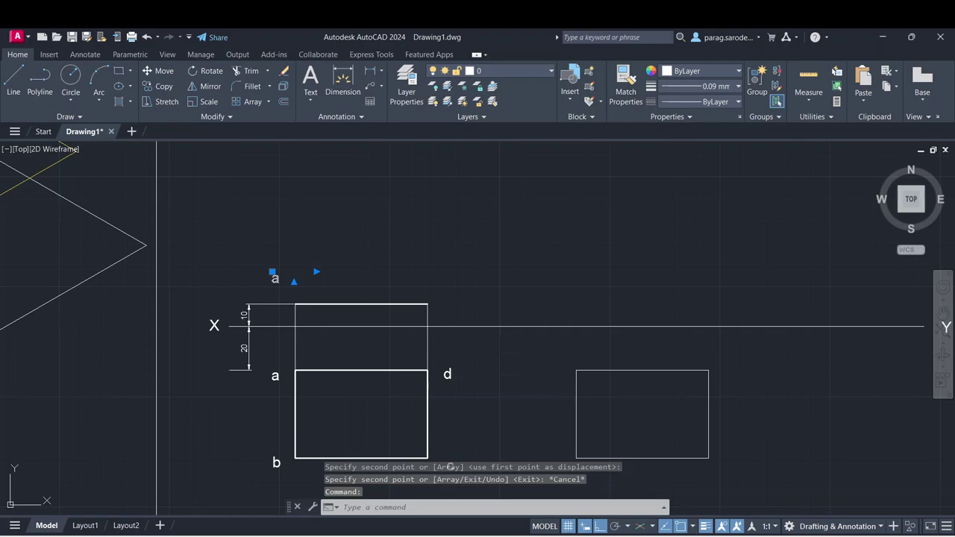
pyautogui.doubleClick(274, 278)
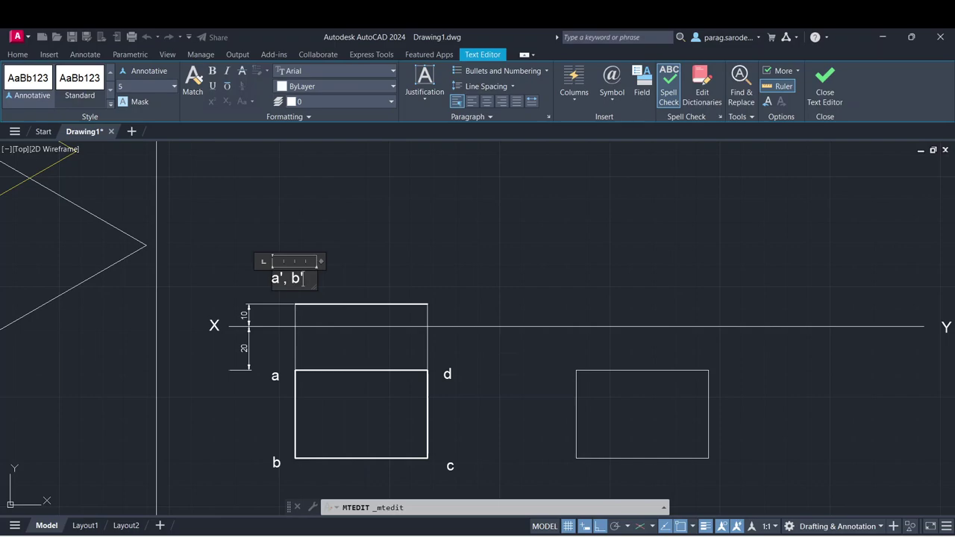
pyautogui.click(332, 297)
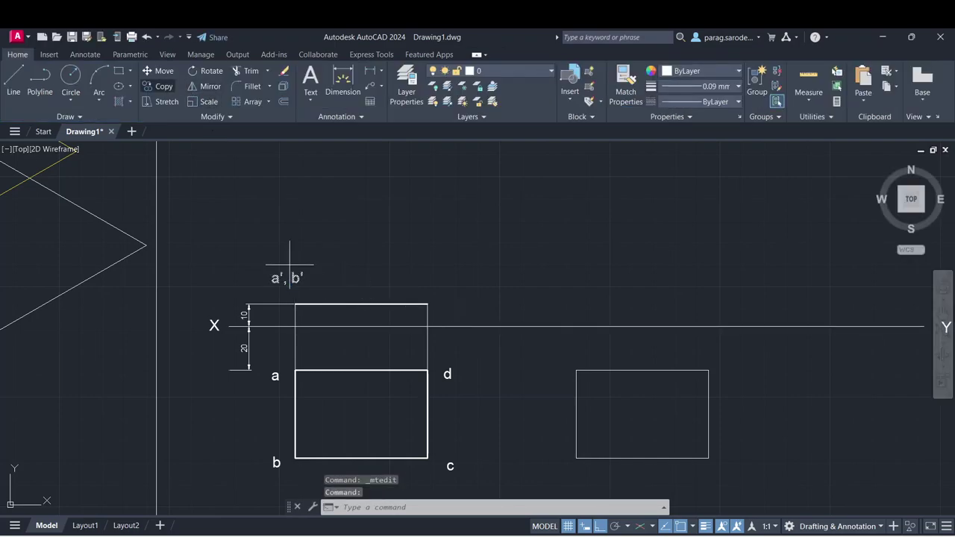
# - Copy the a', b' label above the right end and edit it to c', d'
pyautogui.click(290, 276)
pyautogui.write('co')
pyautogui.press('Return')
pyautogui.click(280, 277)
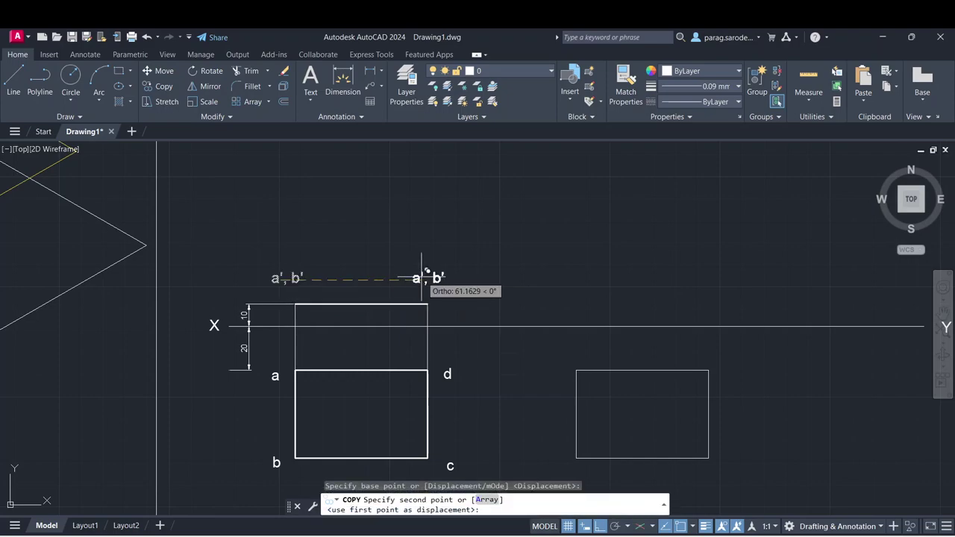
pyautogui.click(422, 278)
pyautogui.press('Escape')
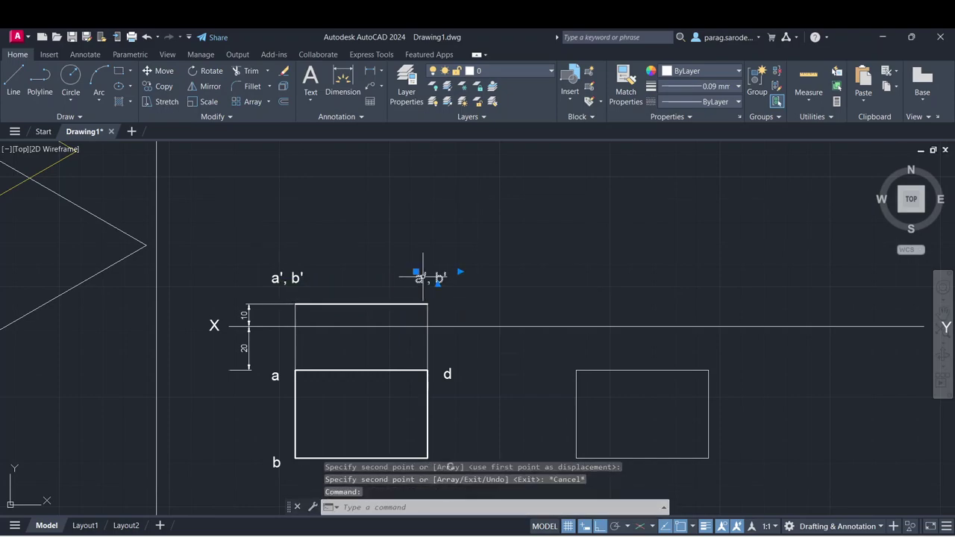
pyautogui.doubleClick(422, 278)
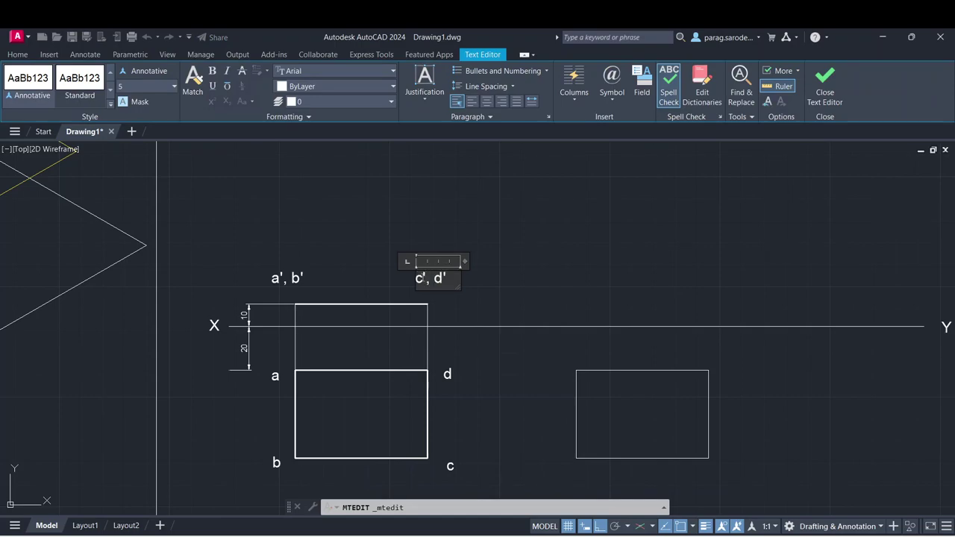
pyautogui.click(503, 256)
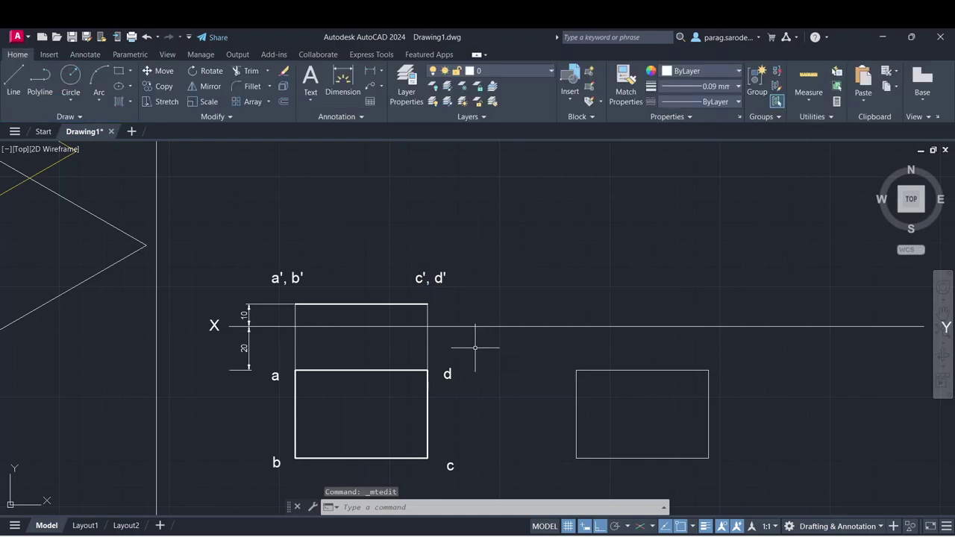
pyautogui.moveTo(473, 341); pyautogui.dragTo(455, 277, button='middle')
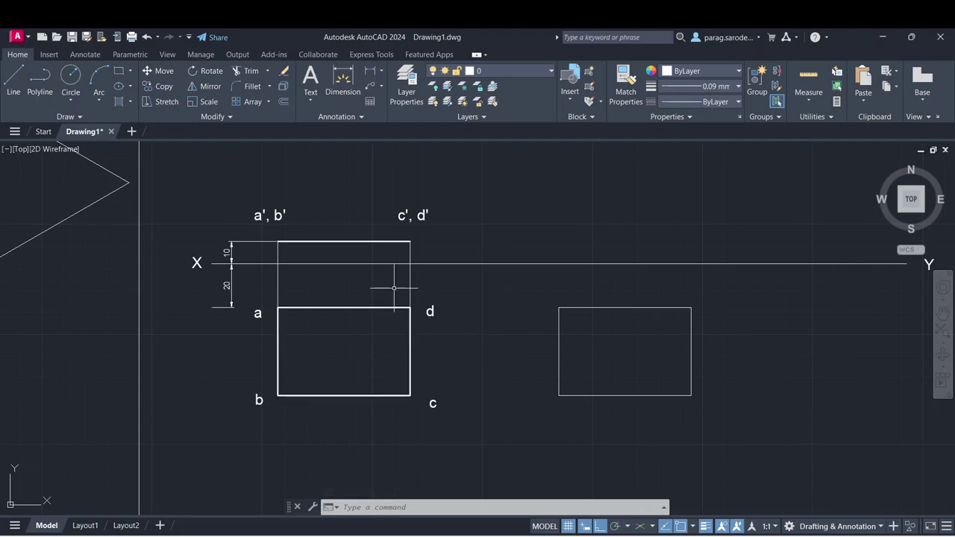
# - Pan the view to reveal the full problem statement and pictorial sketch
pyautogui.moveTo(331, 267); pyautogui.dragTo(333, 275, button='middle')
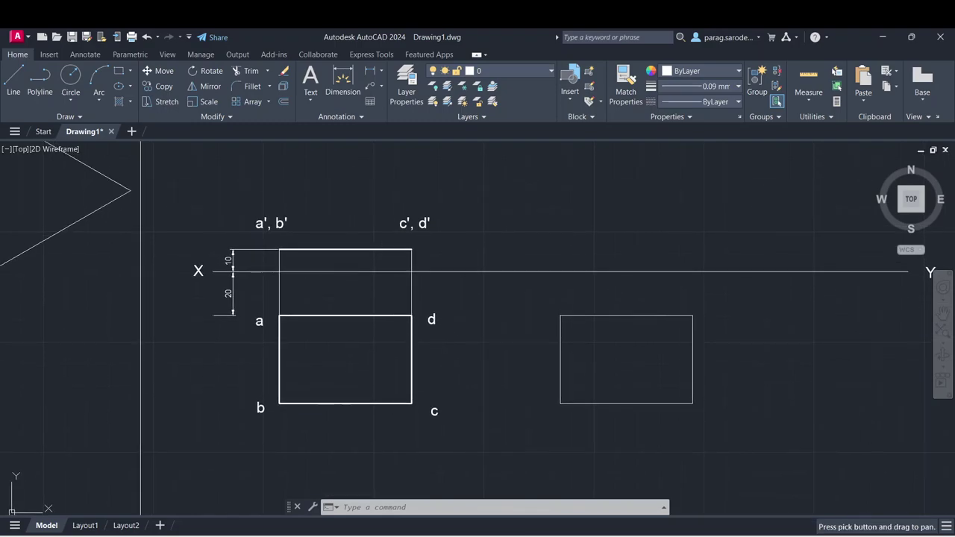
pyautogui.moveTo(249, 279); pyautogui.dragTo(285, 307, button='middle')
pyautogui.scroll(-1, 199, 276)
pyautogui.moveTo(199, 276); pyautogui.dragTo(206, 297, button='middle')
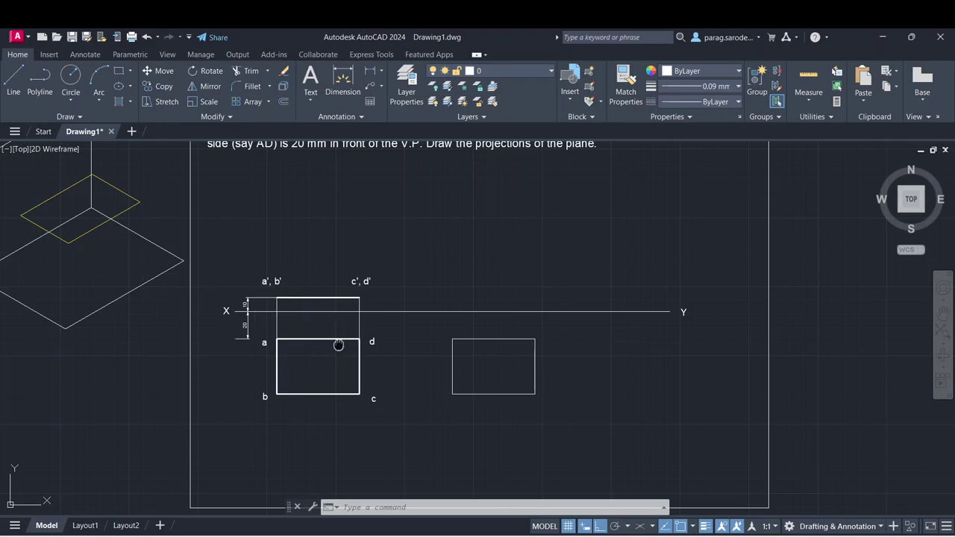
pyautogui.moveTo(338, 344)
pyautogui.mouseDown(button='middle')
pyautogui.moveTo(326, 314)
pyautogui.moveTo(335, 337)
pyautogui.mouseUp(button='middle')
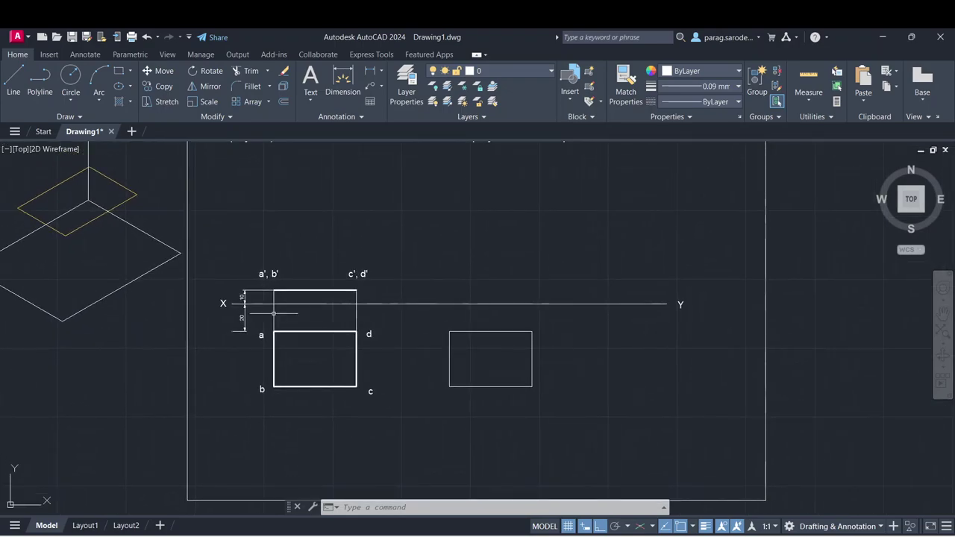
pyautogui.moveTo(97, 220); pyautogui.dragTo(104, 257, button='middle')
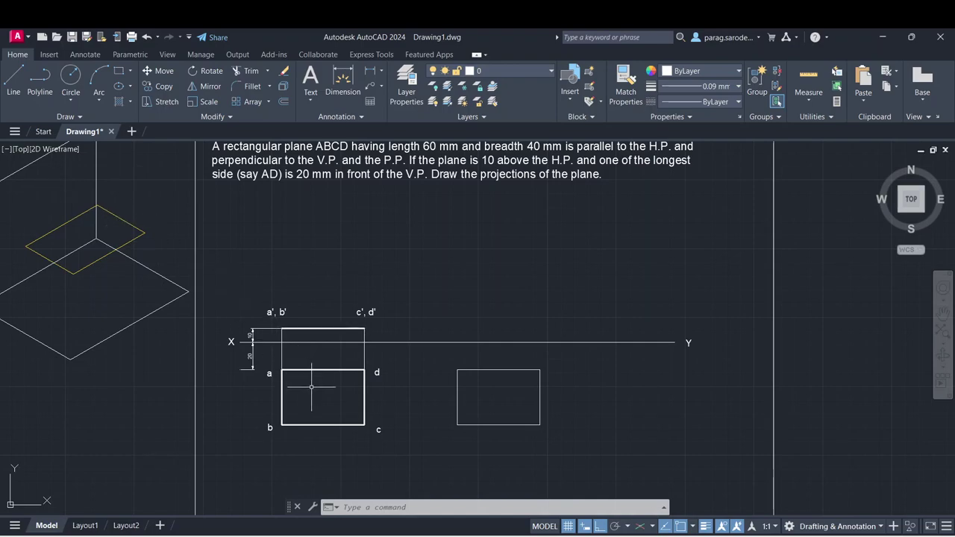
pyautogui.click(119, 252)
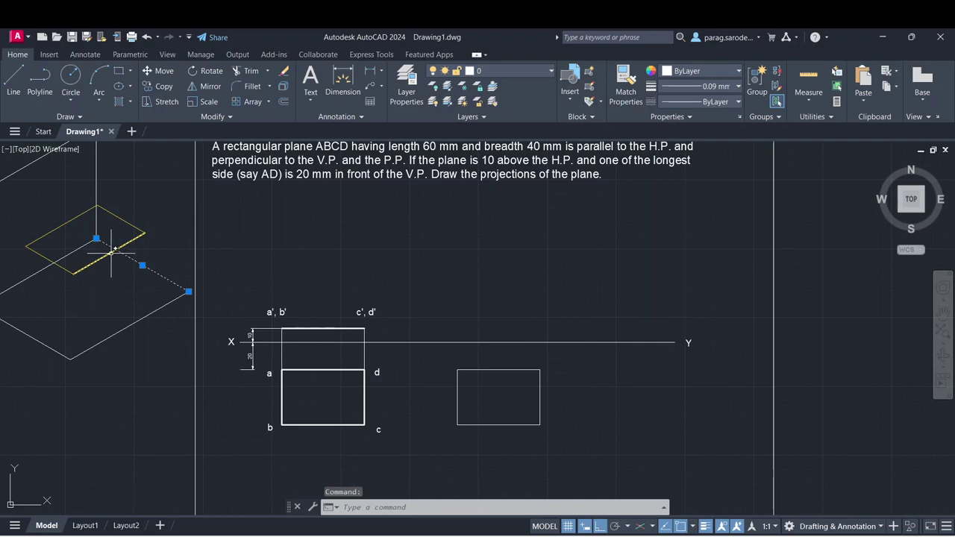
pyautogui.press('Escape')
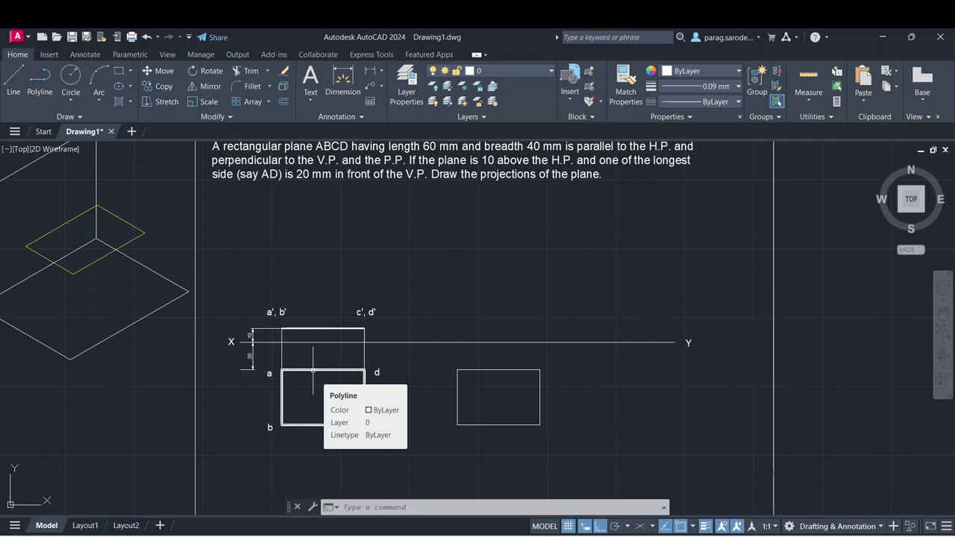
# - Erase the small spare rectangle right of the top view with a crossing window
pyautogui.click(563, 426)
pyautogui.click(443, 363)
pyautogui.press('Delete')
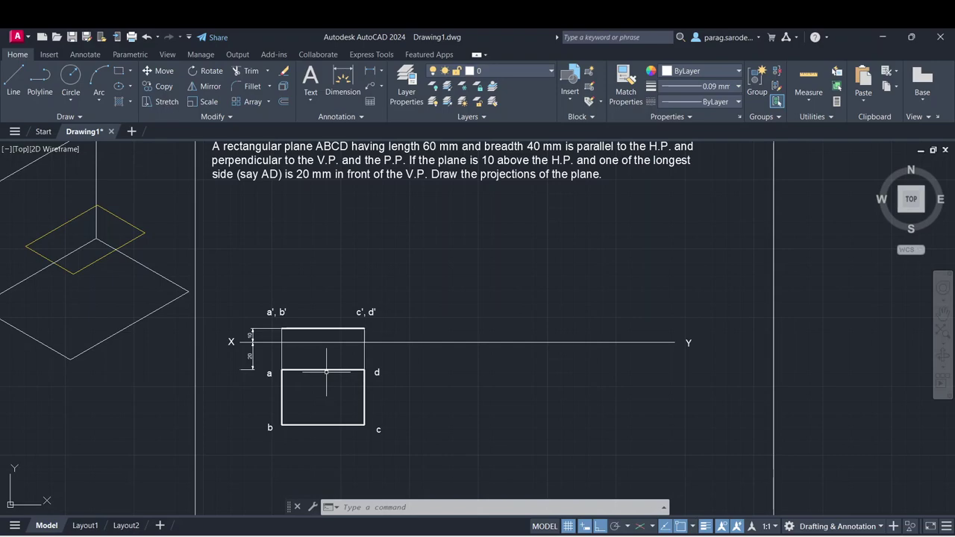
# - Zoom and pan to centre the lower-right frame with the 40 mm square problem
pyautogui.scroll(-4, 377, 421)
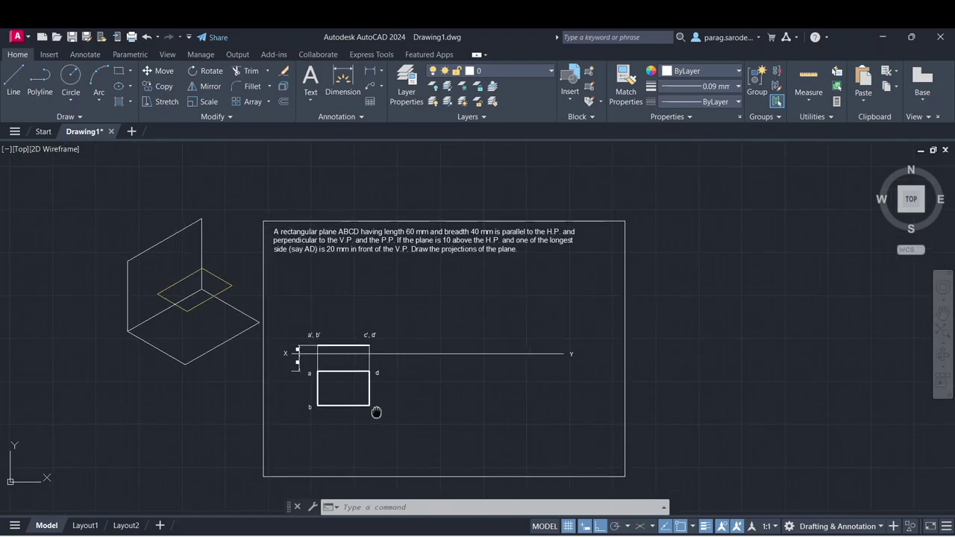
pyautogui.scroll(-2, 373, 441)
pyautogui.moveTo(373, 441)
pyautogui.mouseDown(button='middle')
pyautogui.moveTo(333, 358)
pyautogui.moveTo(324, 267)
pyautogui.moveTo(42, 197)
pyautogui.mouseUp(button='middle')
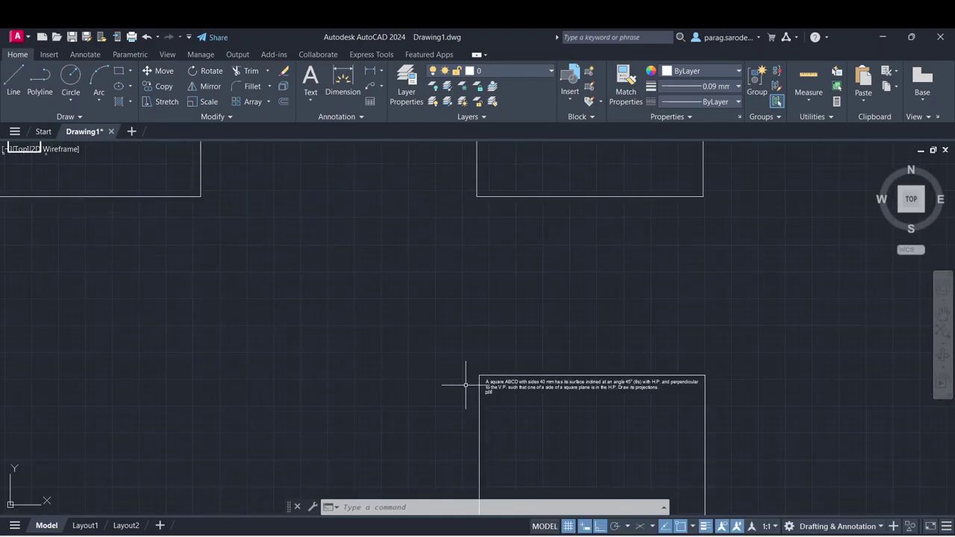
pyautogui.moveTo(463, 384); pyautogui.dragTo(223, 297, button='middle')
pyautogui.scroll(2, 287, 343)
pyautogui.moveTo(286, 341); pyautogui.dragTo(288, 313, button='middle')
pyautogui.scroll(2, 289, 312)
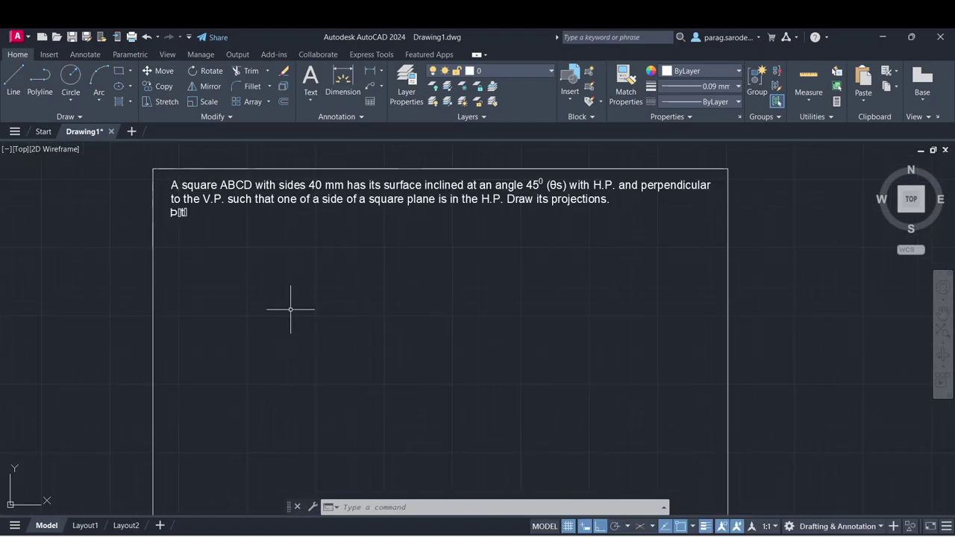
# - Draw the XY reference line below the problem statement
pyautogui.moveTo(249, 266); pyautogui.dragTo(247, 257, button='middle')
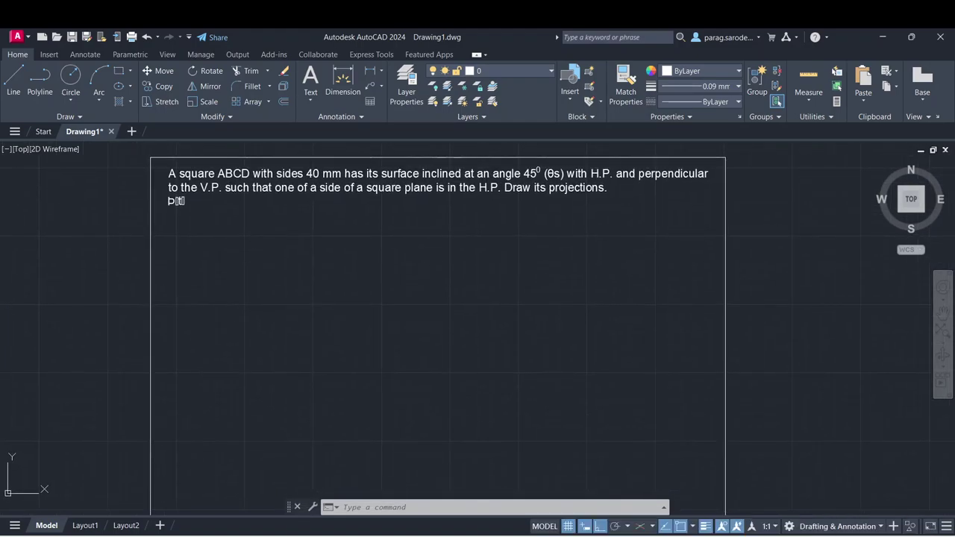
pyautogui.scroll(-2, 250, 256)
pyautogui.moveTo(258, 259); pyautogui.dragTo(258, 257, button='middle')
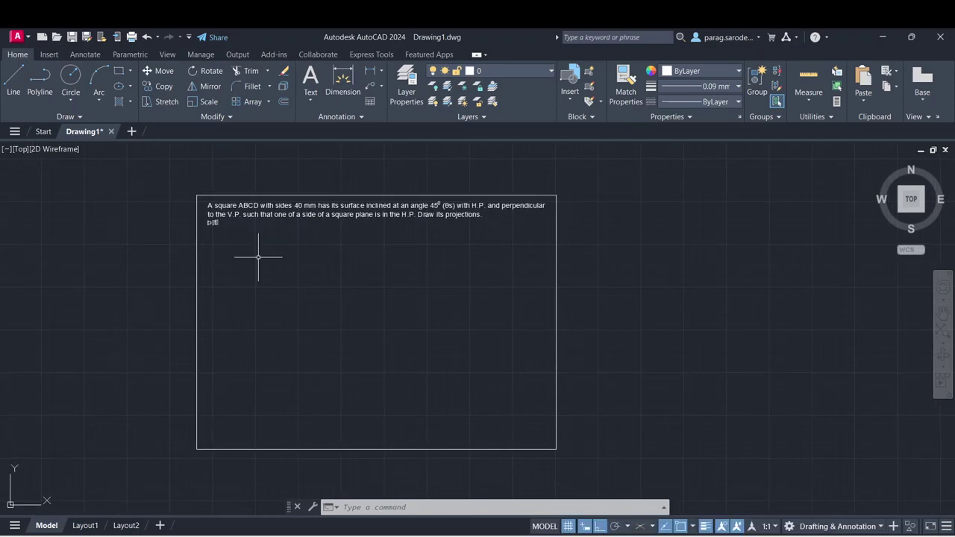
pyautogui.write('l')
pyautogui.press('Return')
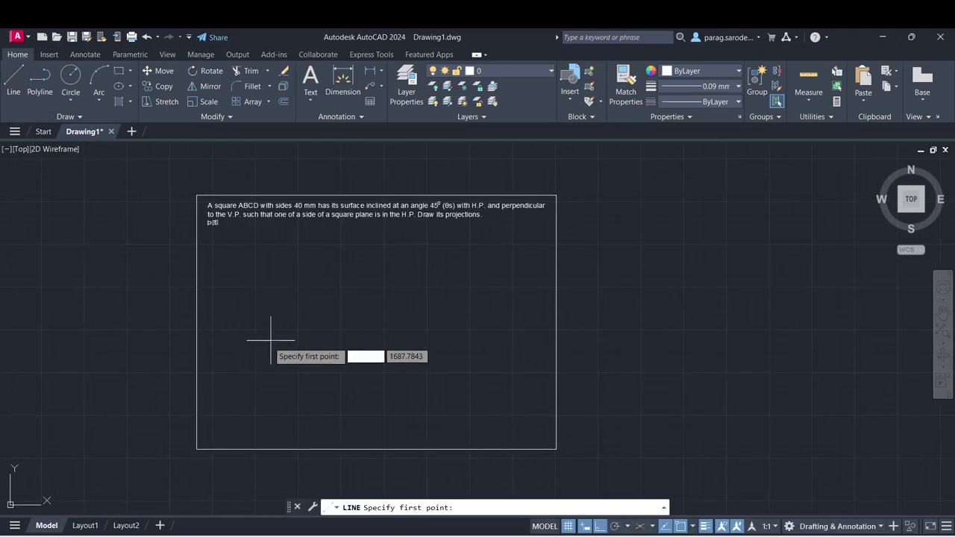
pyautogui.click(218, 306)
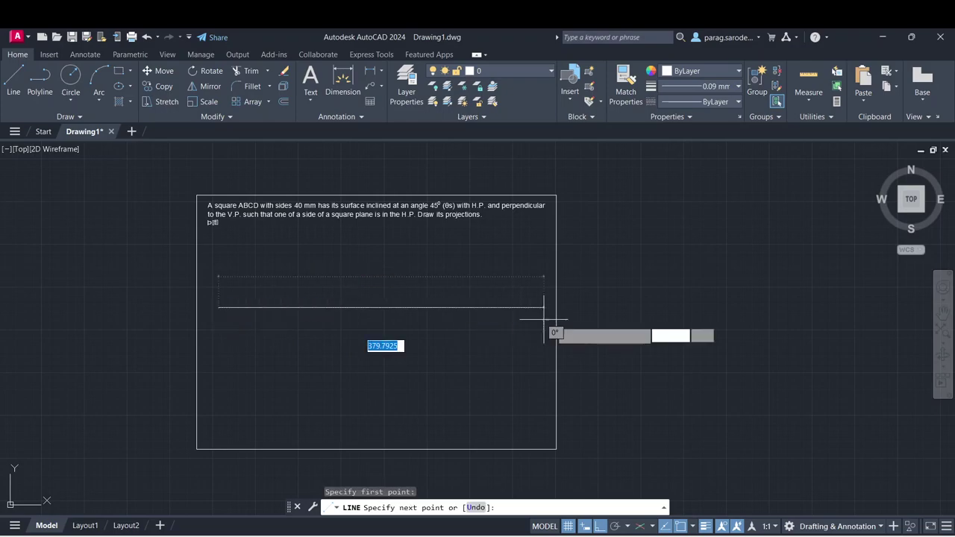
pyautogui.click(515, 321)
pyautogui.rightClick(515, 321)
pyautogui.click(534, 326)
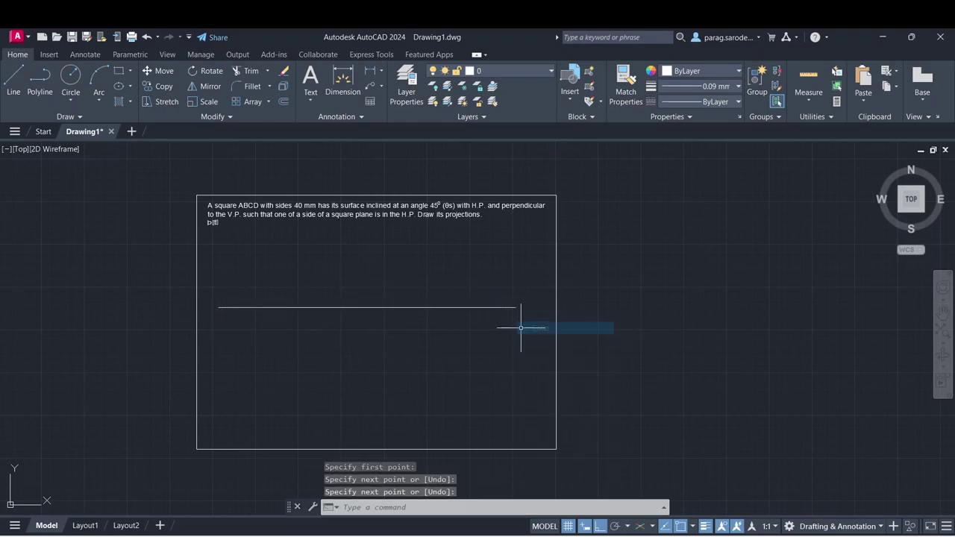
pyautogui.moveTo(426, 331); pyautogui.dragTo(441, 351, button='middle')
pyautogui.scroll(2, 330, 329)
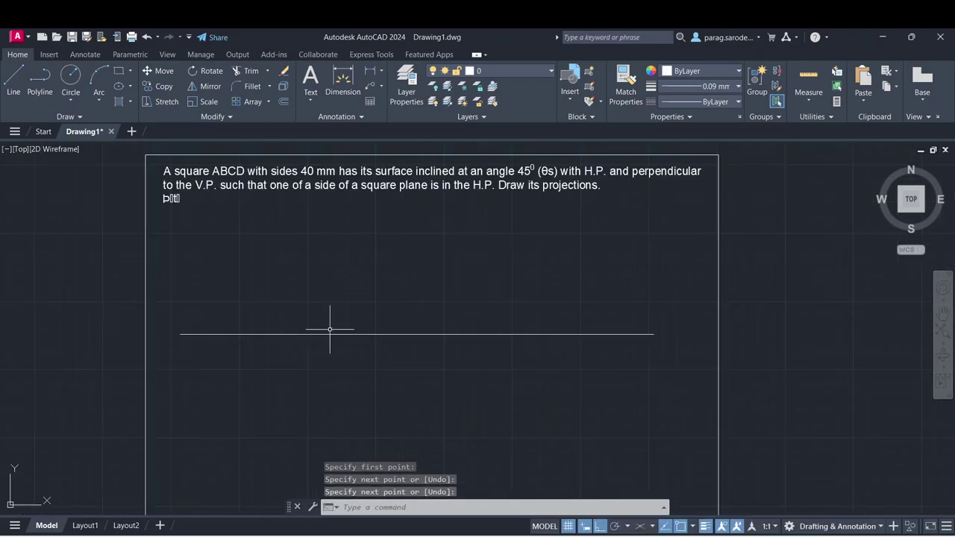
# - Label the XY line's left end X and its right end Y with multiline text
pyautogui.click(312, 100)
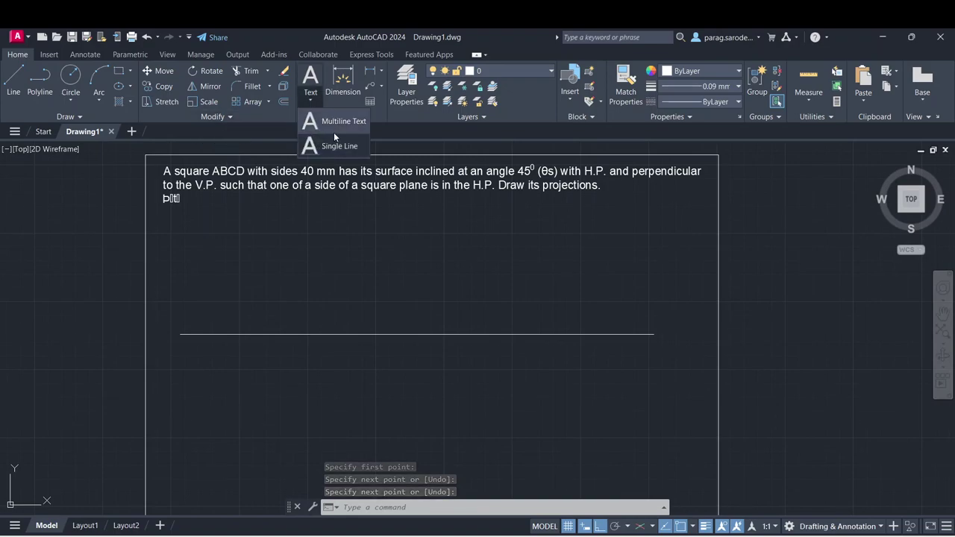
pyautogui.click(333, 127)
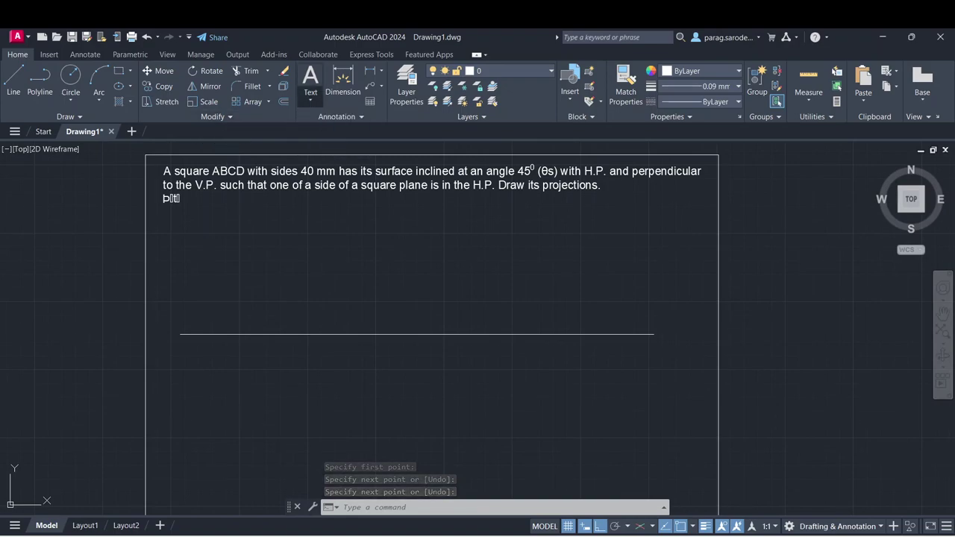
pyautogui.click(157, 325)
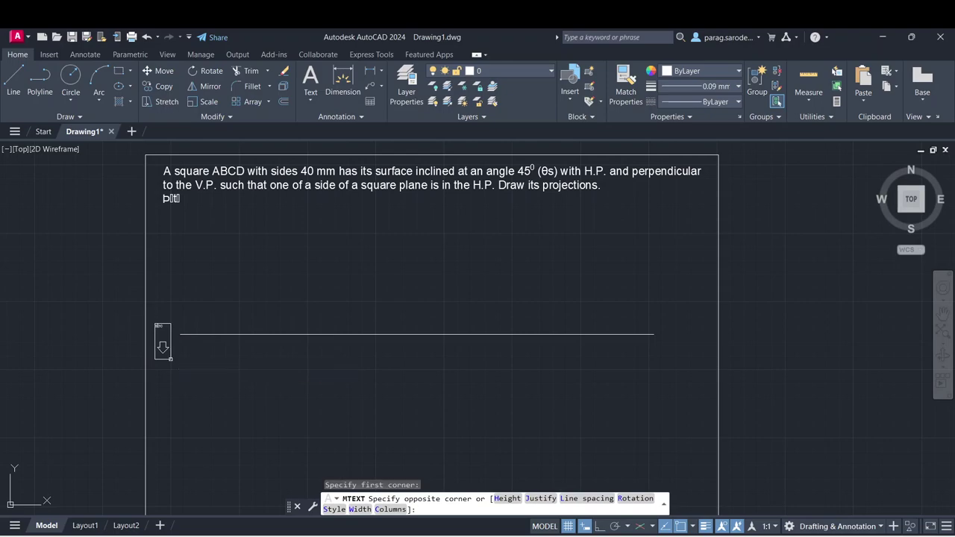
pyautogui.click(170, 359)
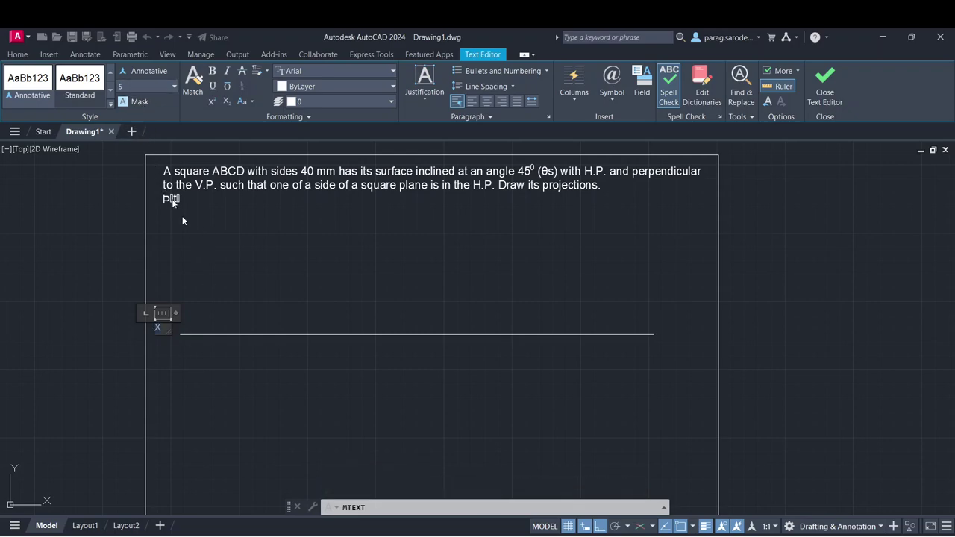
pyautogui.click(223, 407)
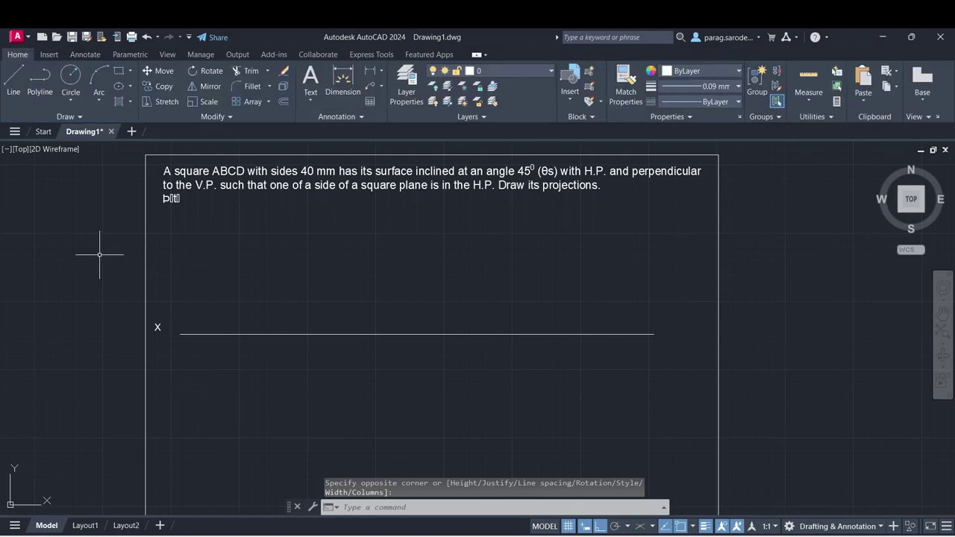
pyautogui.click(166, 86)
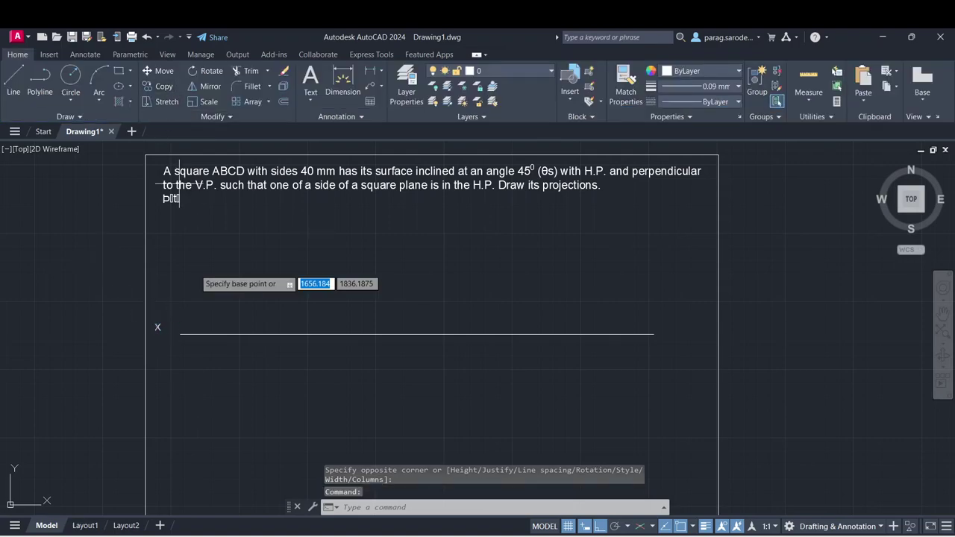
pyautogui.click(157, 327)
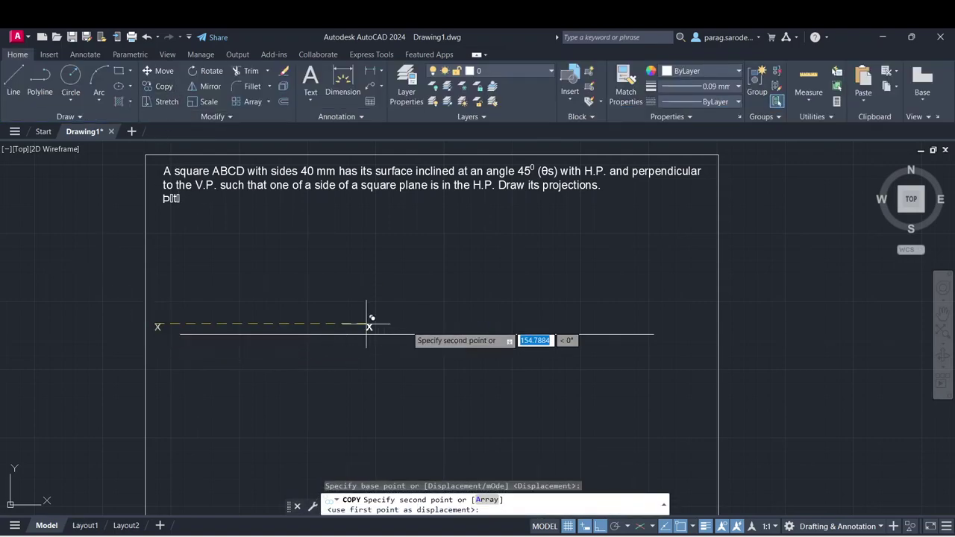
pyautogui.click(671, 324)
pyautogui.press('Escape')
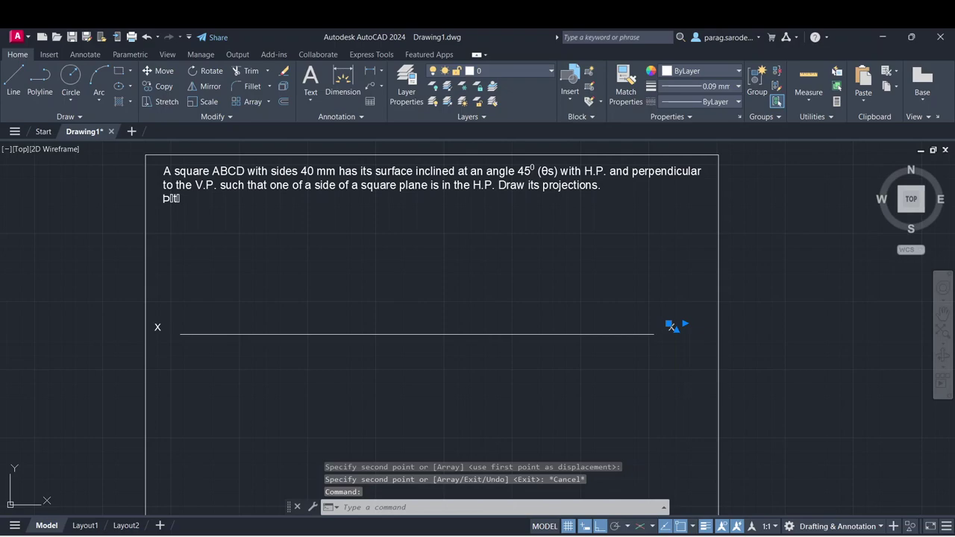
pyautogui.doubleClick(671, 327)
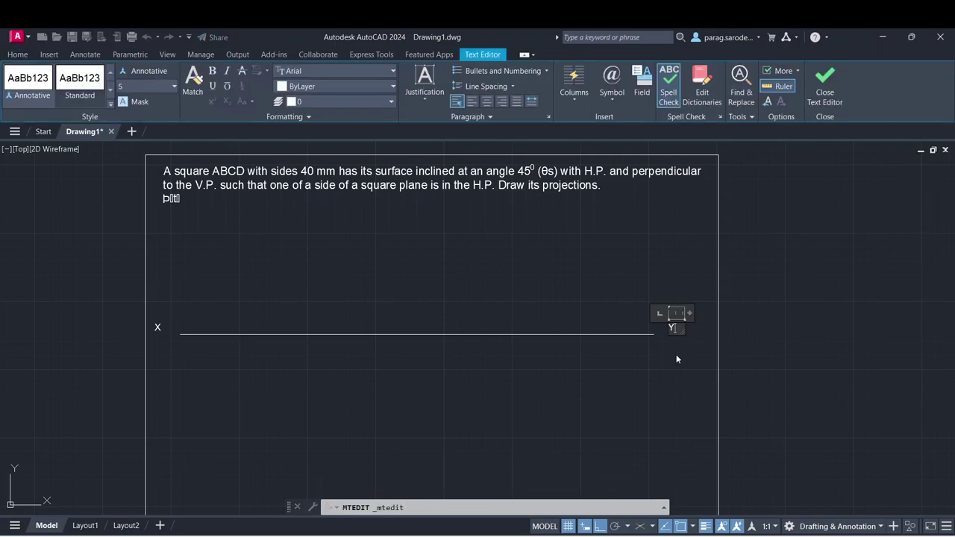
pyautogui.click(653, 396)
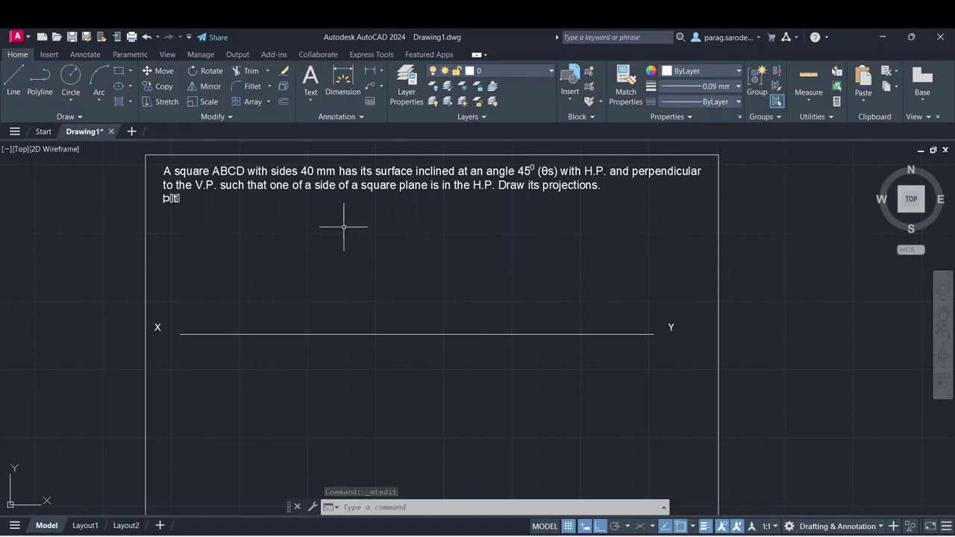
# - Delete the stray characters from the problem statement's third line
pyautogui.click(177, 201)
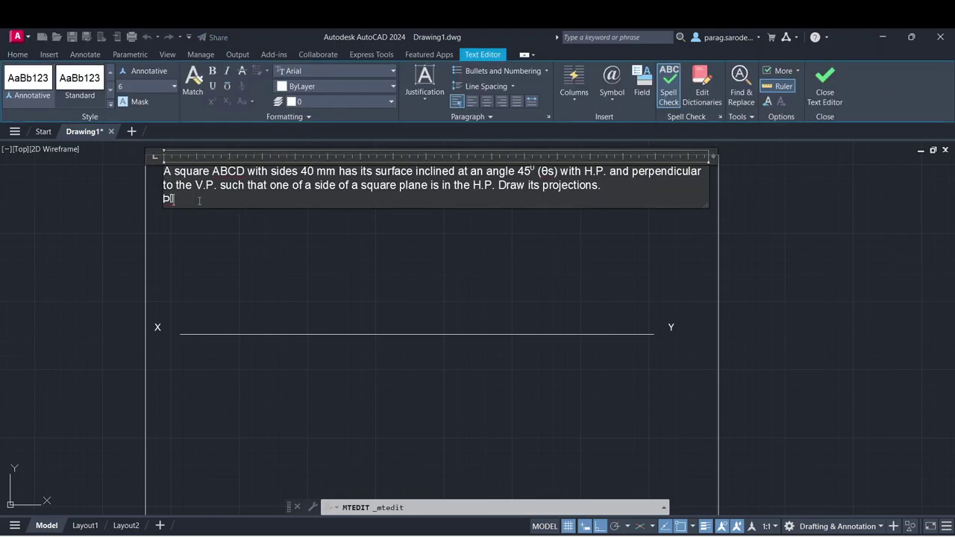
pyautogui.press('BackSpace')
pyautogui.press('BackSpace')
pyautogui.press('BackSpace')
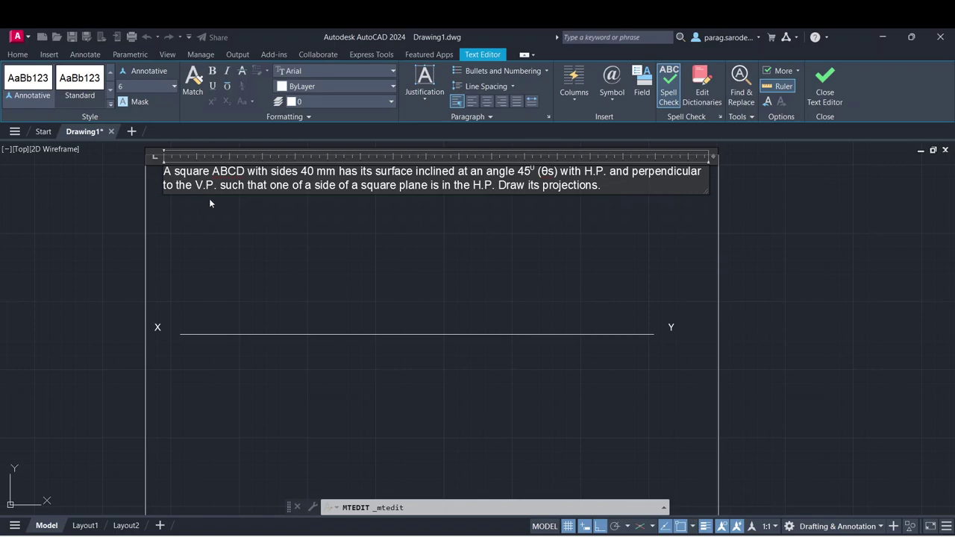
pyautogui.click(228, 218)
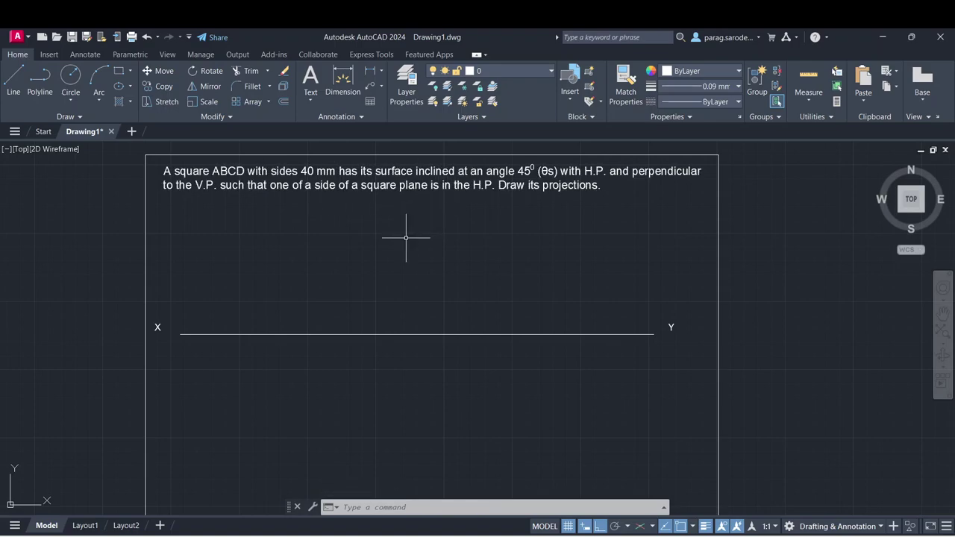
# - Draw a square rectangle just below the XY line
pyautogui.moveTo(384, 252); pyautogui.dragTo(427, 252, button='middle')
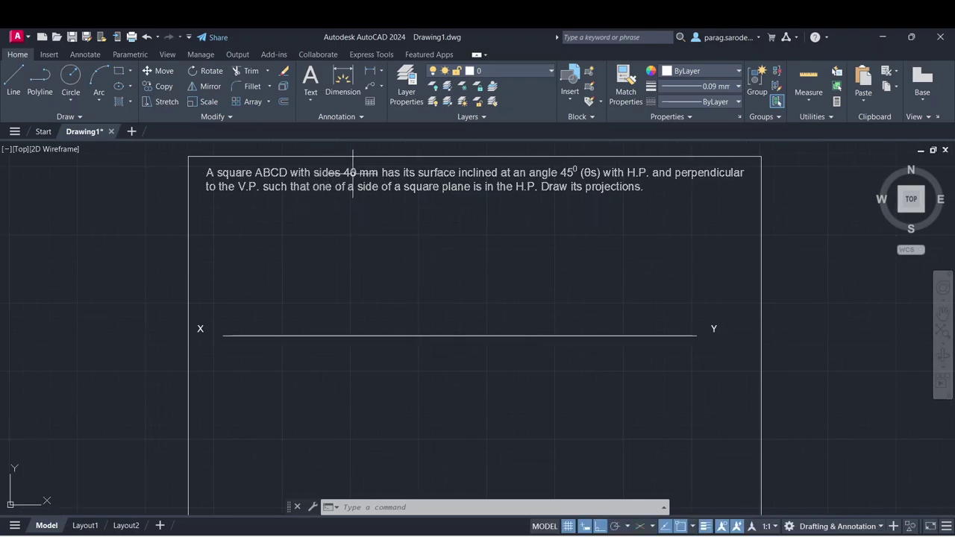
pyautogui.click(122, 73)
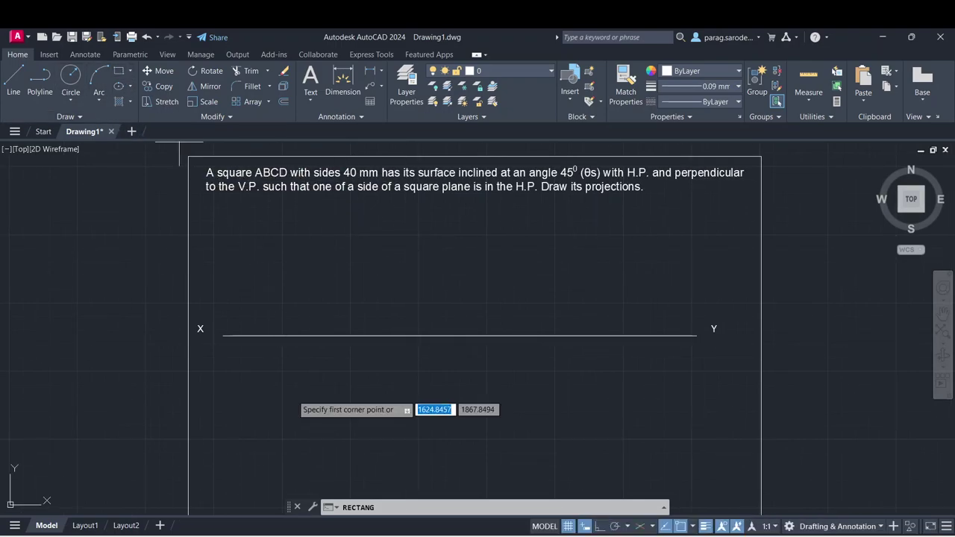
pyautogui.moveTo(277, 386); pyautogui.dragTo(273, 361, button='middle')
pyautogui.click(258, 363)
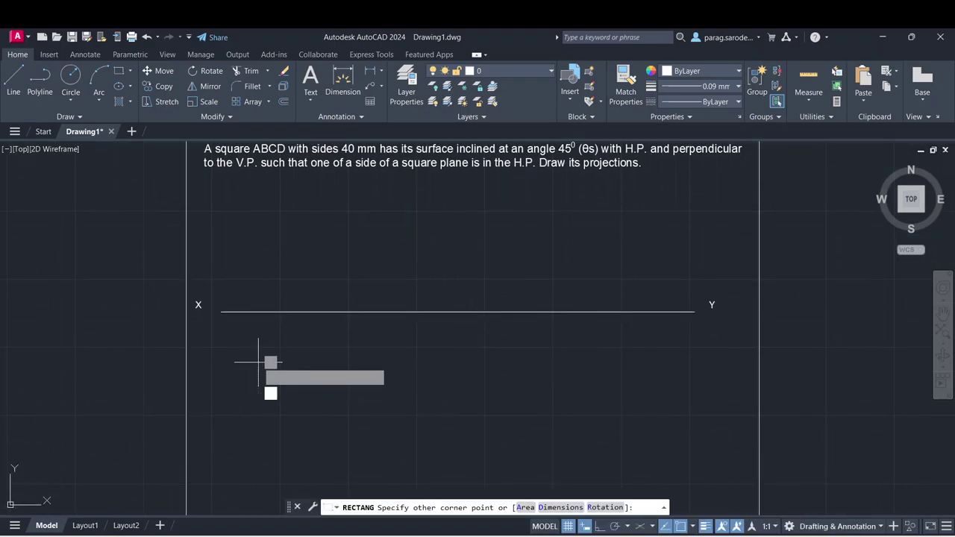
pyautogui.click(347, 439)
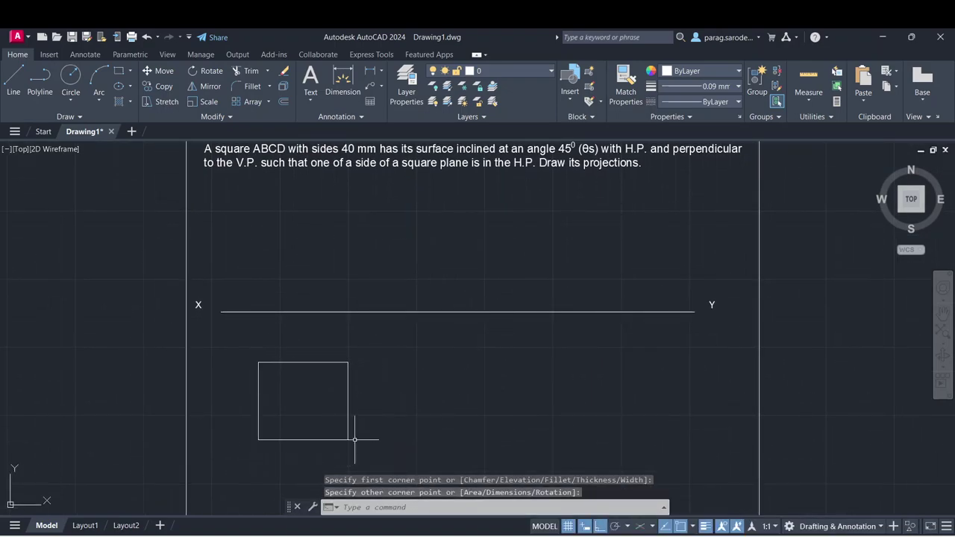
# - Rotate the square 45° about its corner to form a diamond
pyautogui.click(385, 434)
pyautogui.click(235, 324)
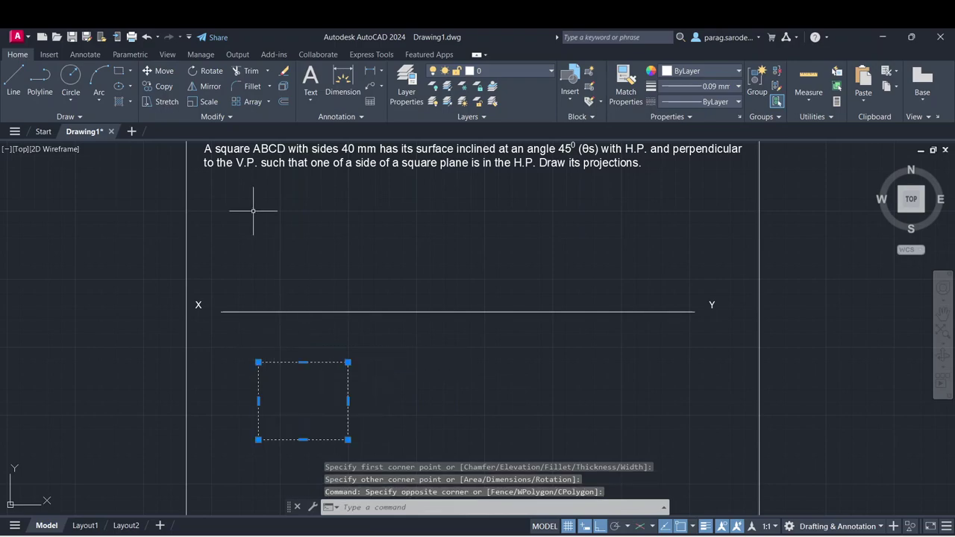
pyautogui.click(211, 72)
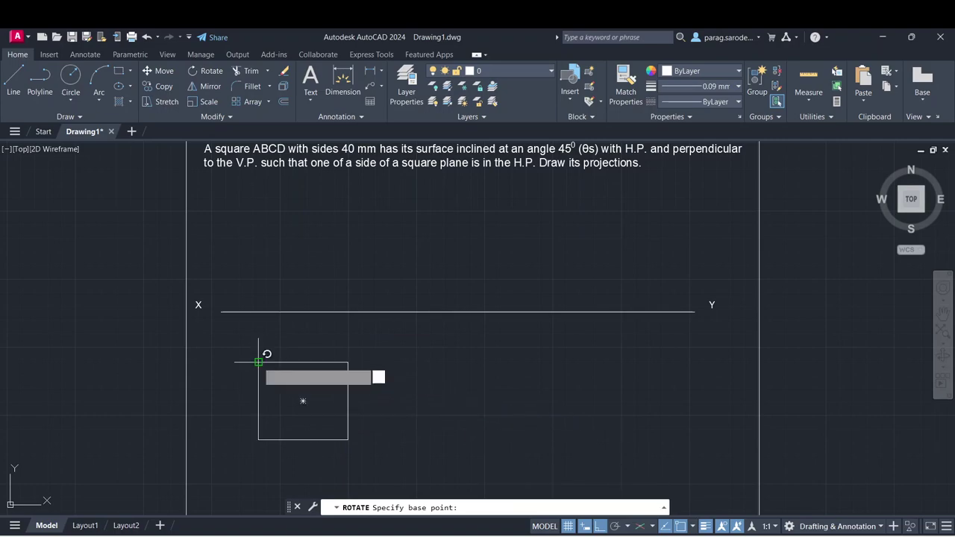
pyautogui.click(259, 362)
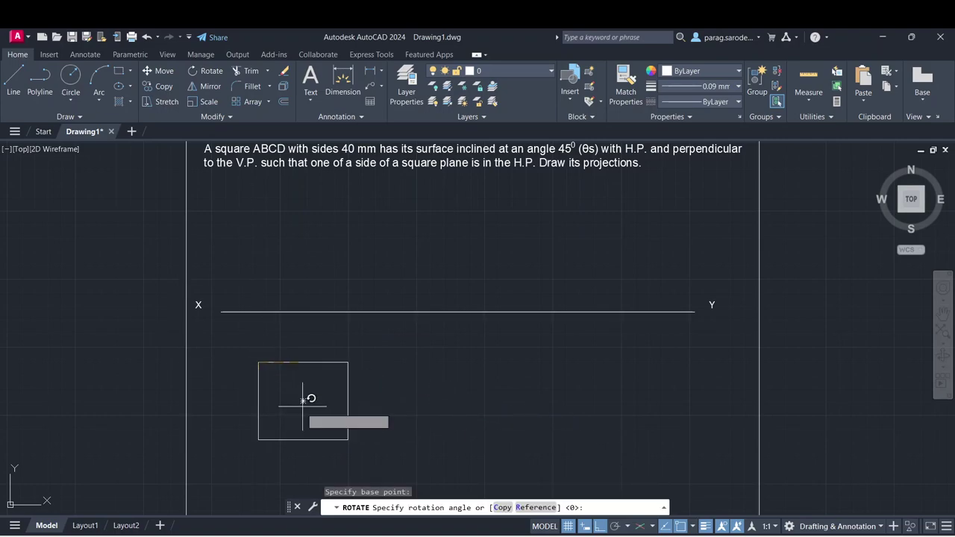
pyautogui.write('45')
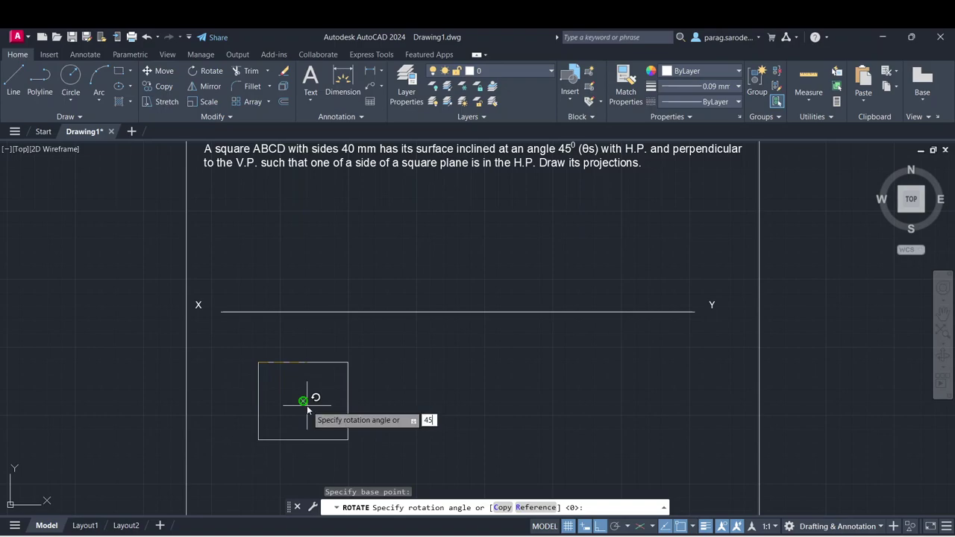
pyautogui.press('Return')
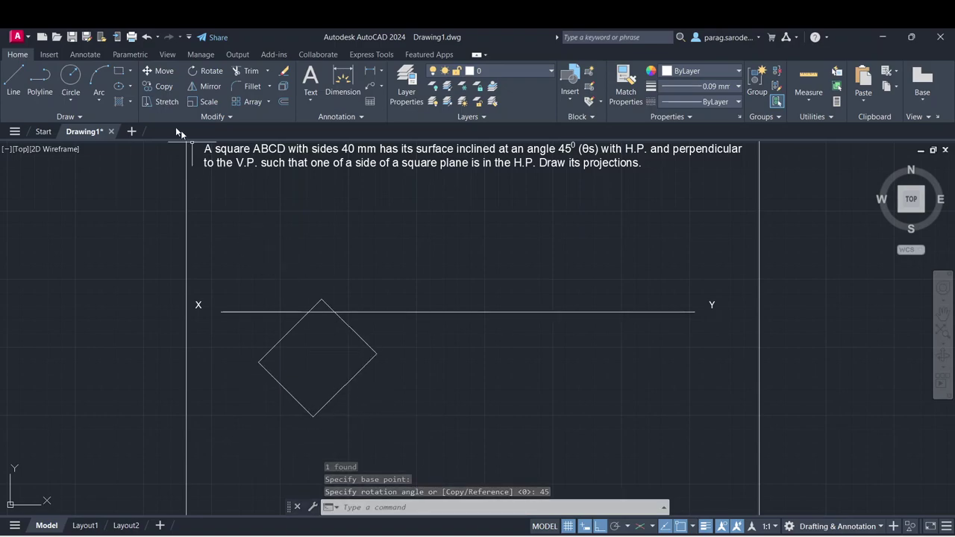
# - Start another rectangle right of the diamond, then cancel it
pyautogui.click(117, 69)
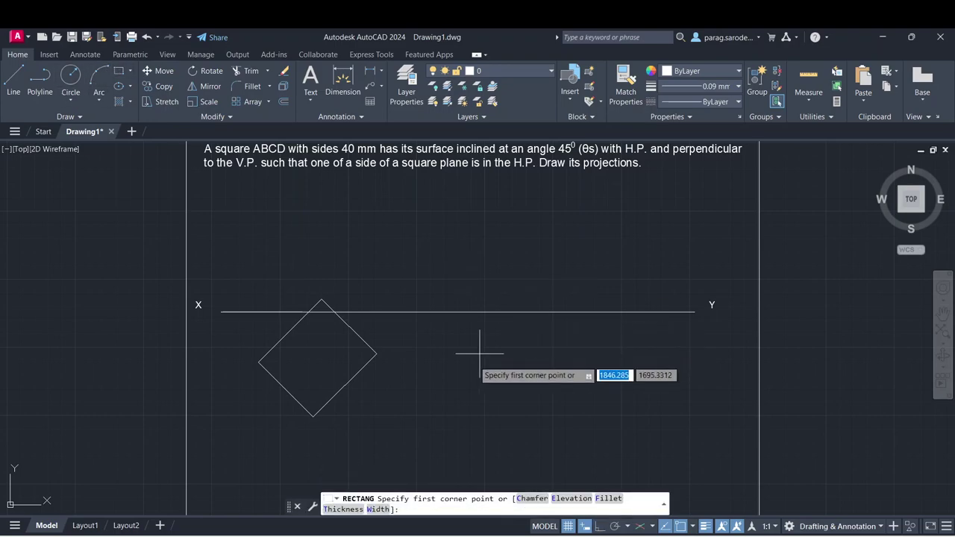
pyautogui.click(442, 369)
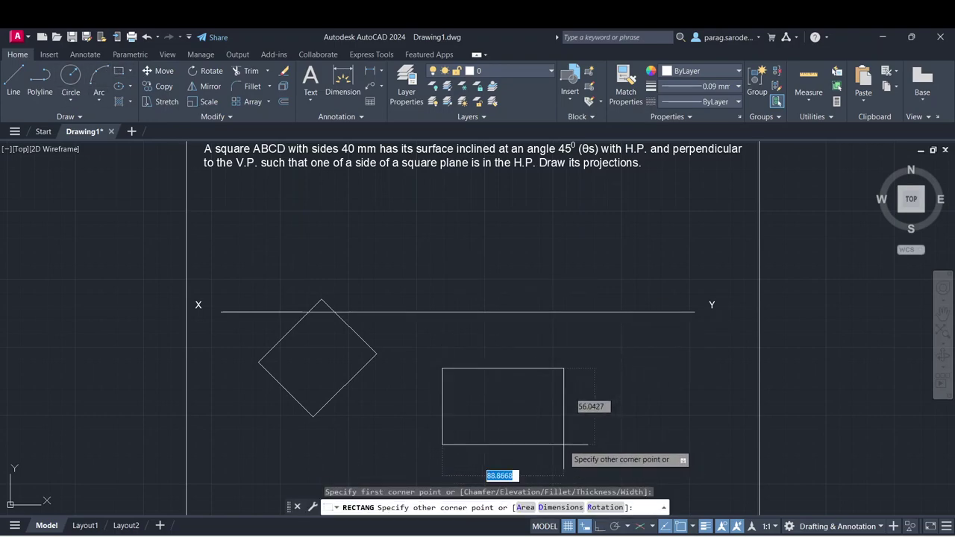
pyautogui.write('0')
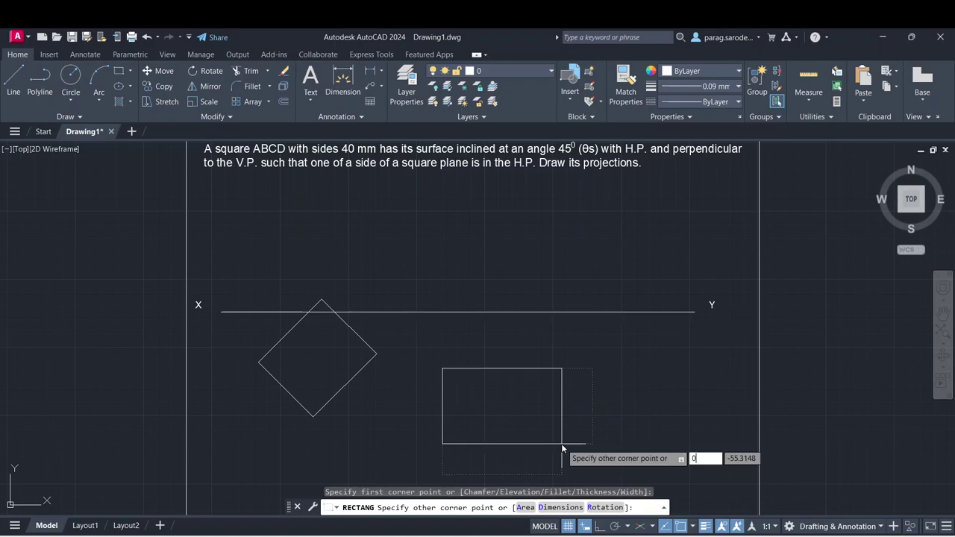
pyautogui.press('Escape')
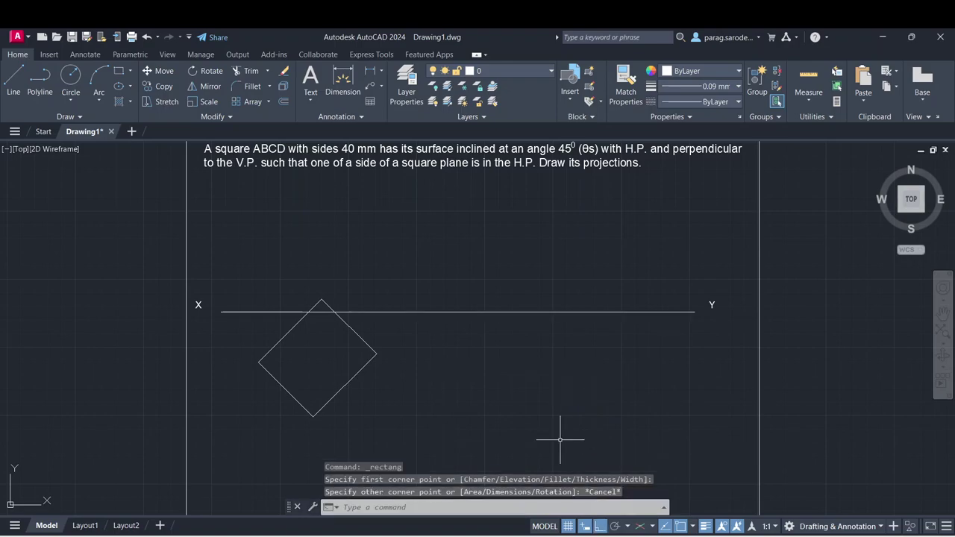
# - Draw a 4-sided polygon by edge with 40 mm sides right of the diamond
pyautogui.click(130, 72)
pyautogui.click(147, 173)
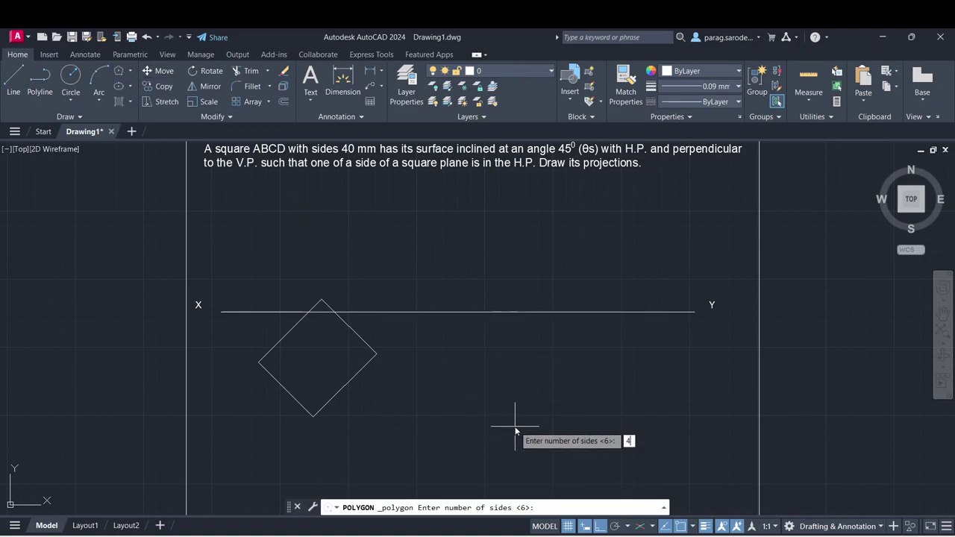
pyautogui.write('4')
pyautogui.press('Return')
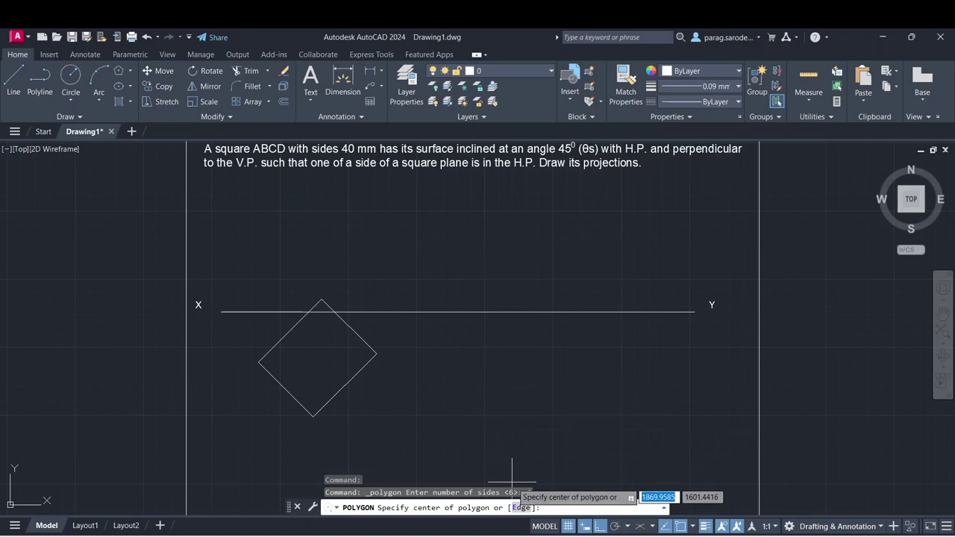
pyautogui.click(520, 507)
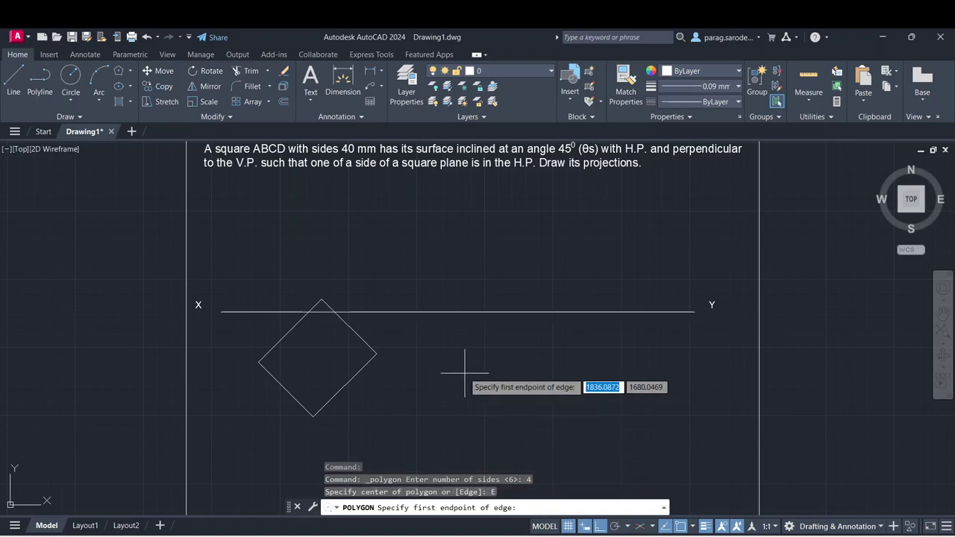
pyautogui.click(464, 372)
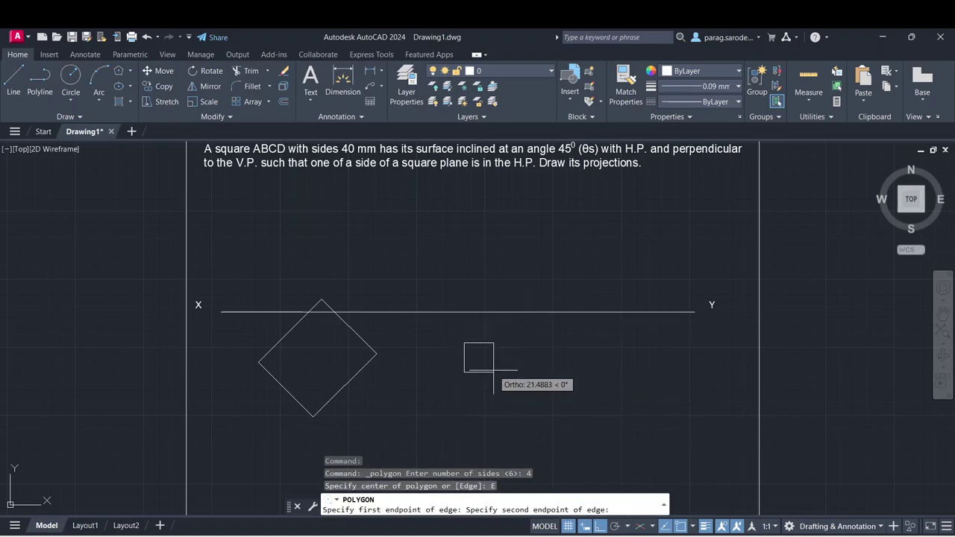
pyautogui.write('40')
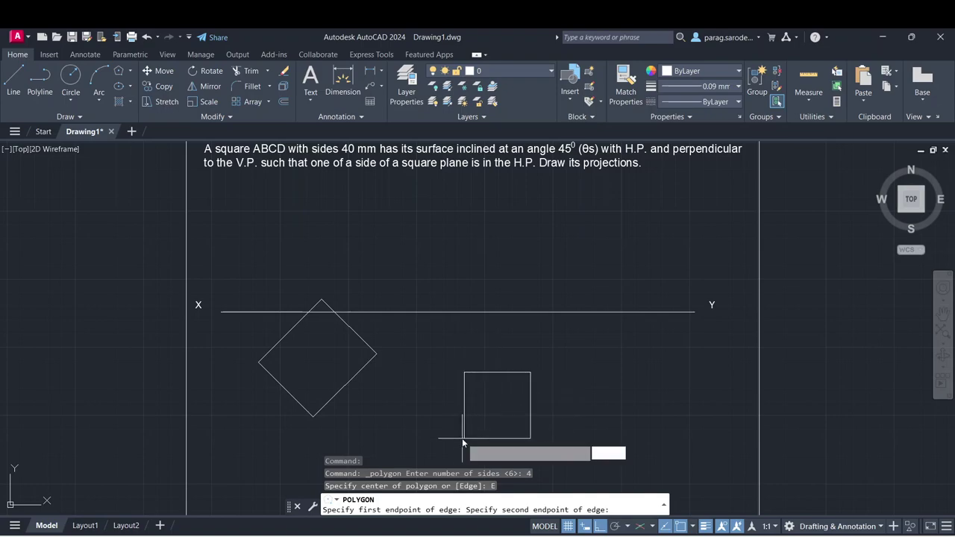
pyautogui.press('Return')
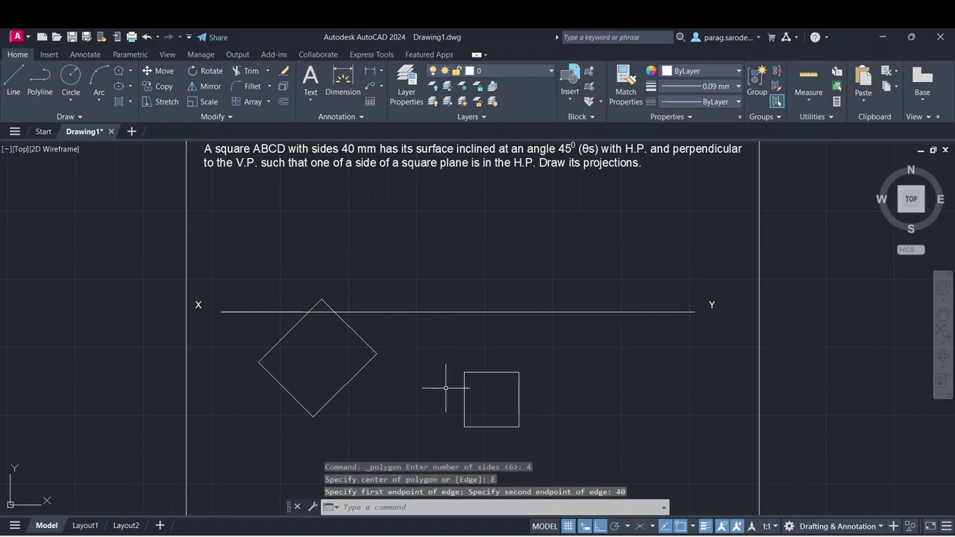
# - Move the diamond down from its top vertex so it clears the XY line
pyautogui.moveTo(380, 392); pyautogui.dragTo(379, 405, button='middle')
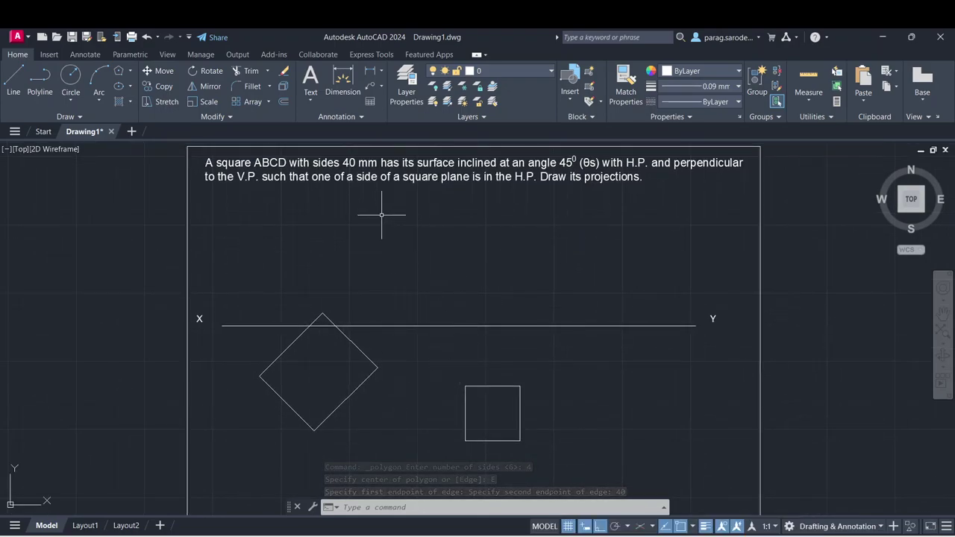
pyautogui.click(367, 360)
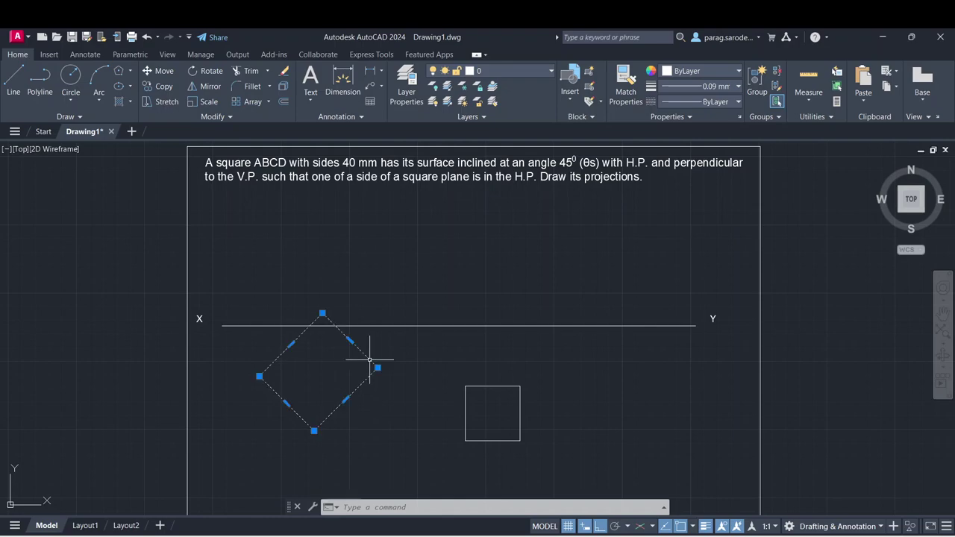
pyautogui.click(165, 71)
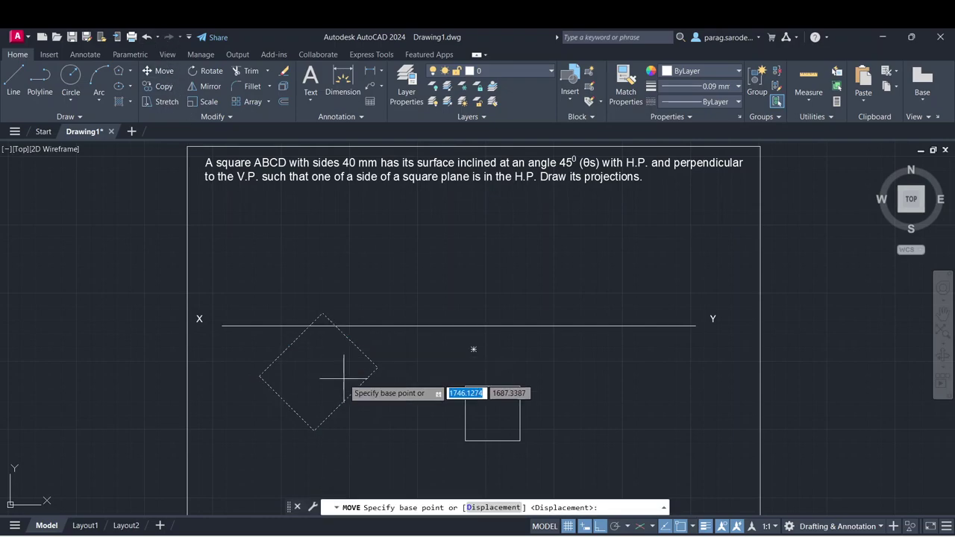
pyautogui.click(323, 313)
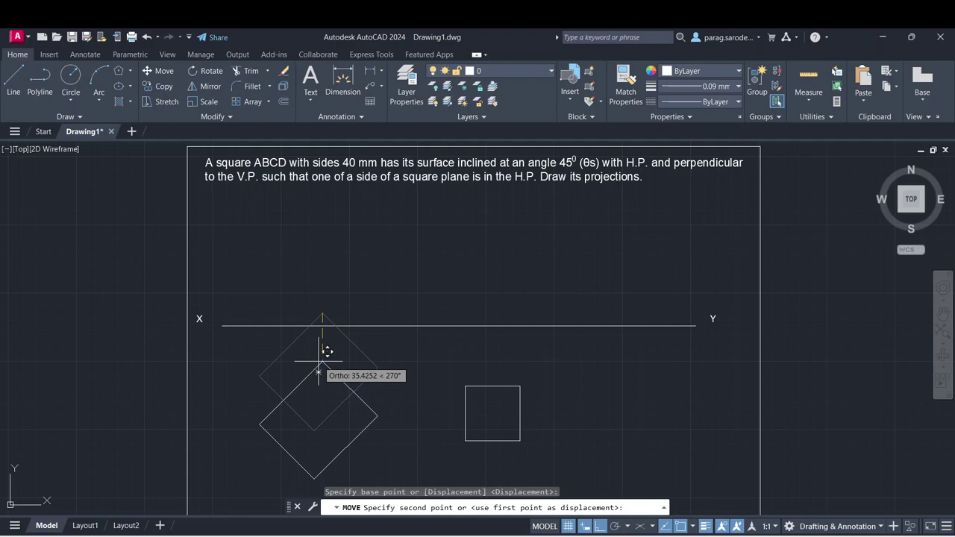
pyautogui.click(321, 362)
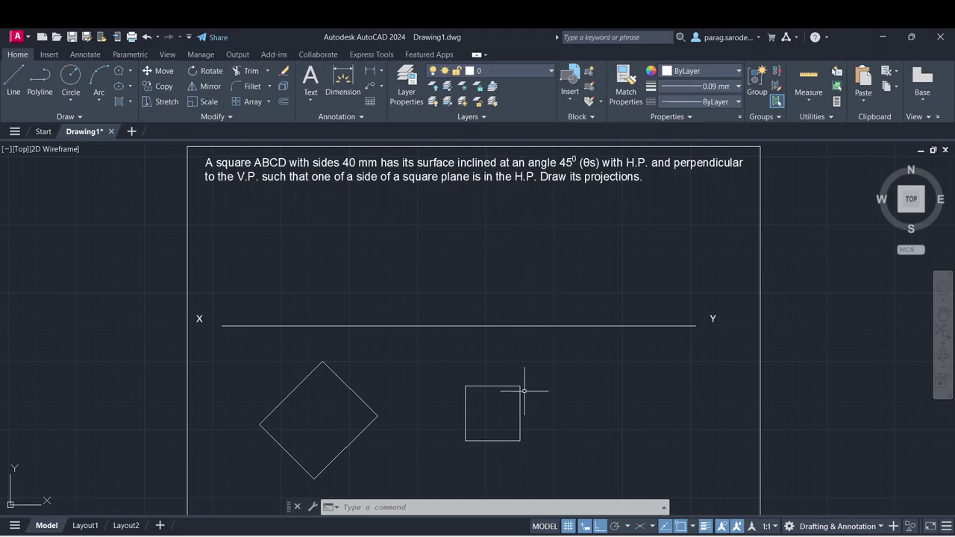
# - Select and release the small square, then shift the drawing right
pyautogui.click(465, 408)
pyautogui.press('Escape')
pyautogui.moveTo(260, 425)
pyautogui.moveTo(384, 288); pyautogui.dragTo(432, 288, button='middle')
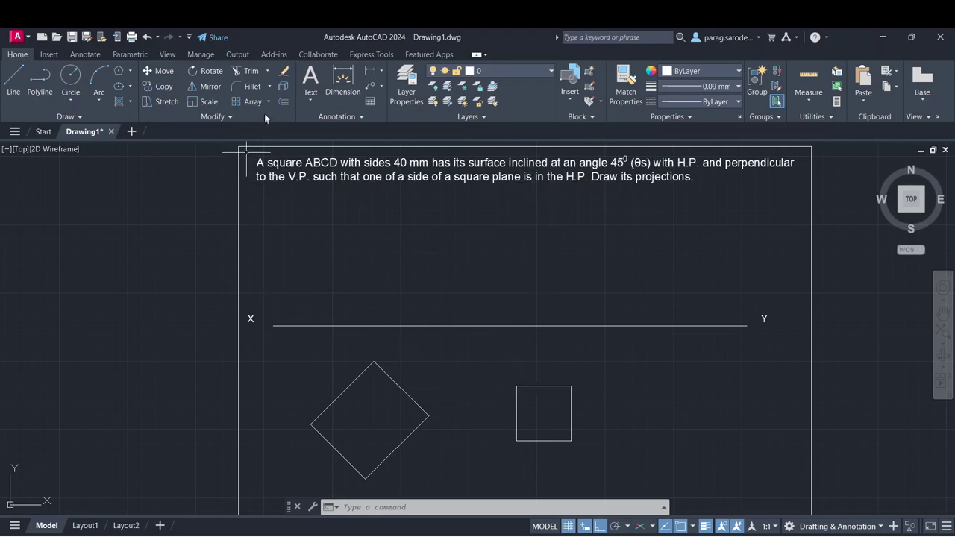
# - Start a line, pan right, and switch to the Google Meet call window
pyautogui.click(13, 81)
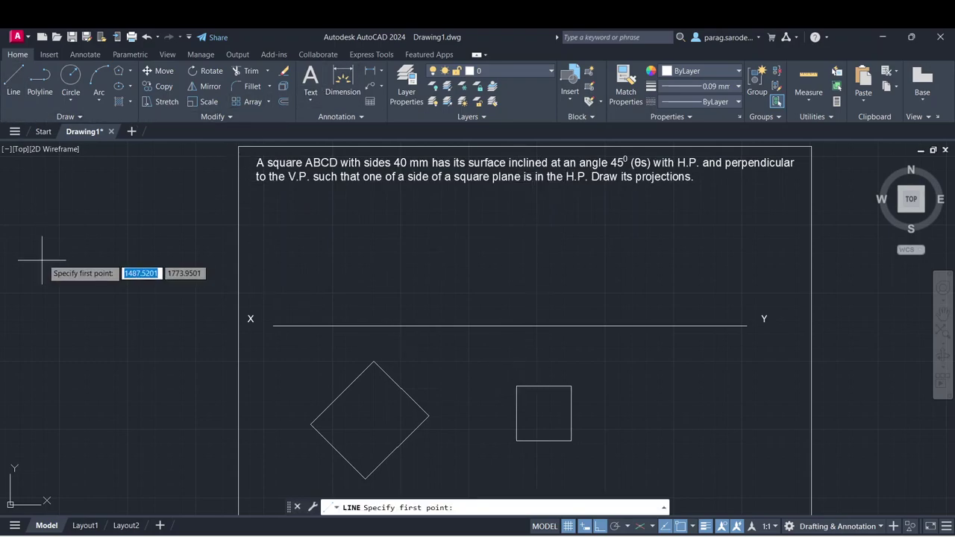
pyautogui.moveTo(42, 260); pyautogui.dragTo(142, 260, button='middle')
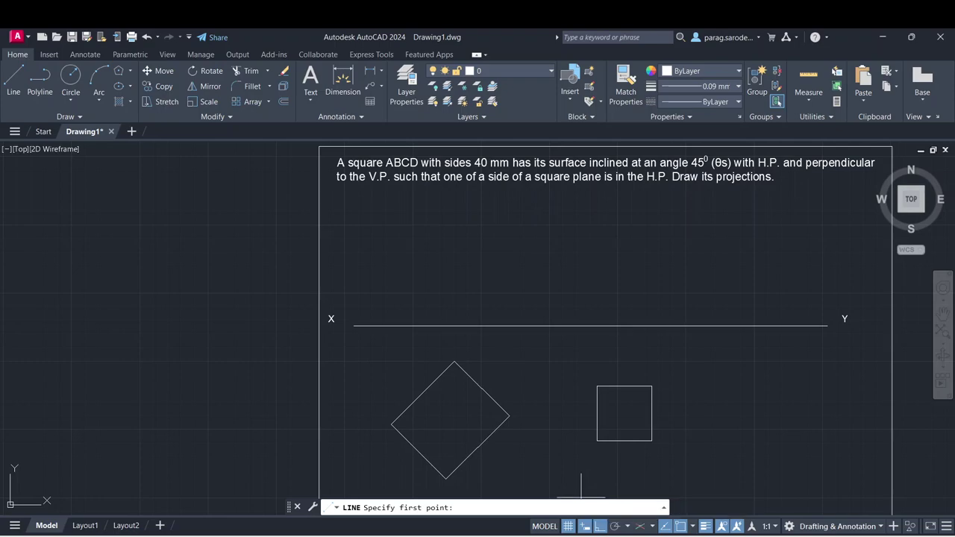
pyautogui.moveTo(628, 532)
pyautogui.click(545, 483)
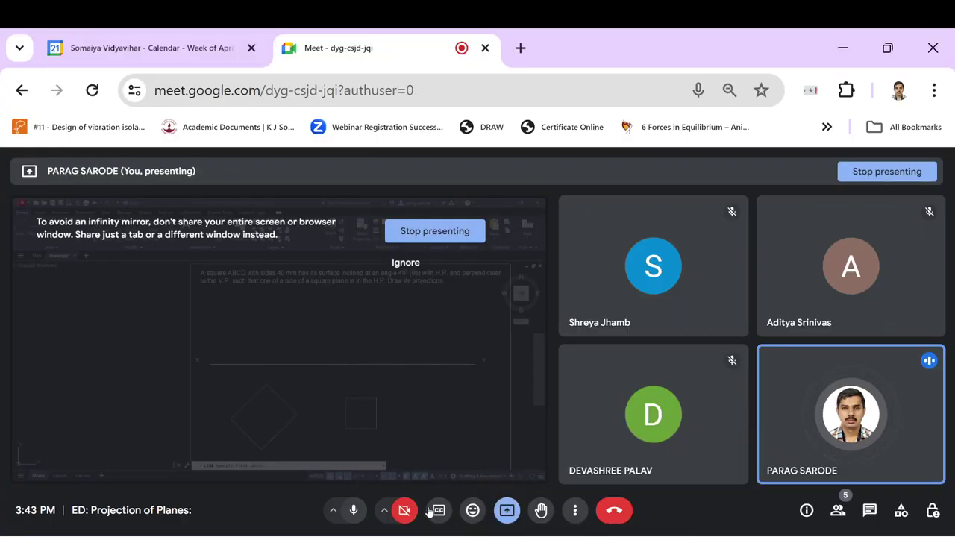
# - Switch the webcam on in Google Meet, then off again
pyautogui.click(405, 511)
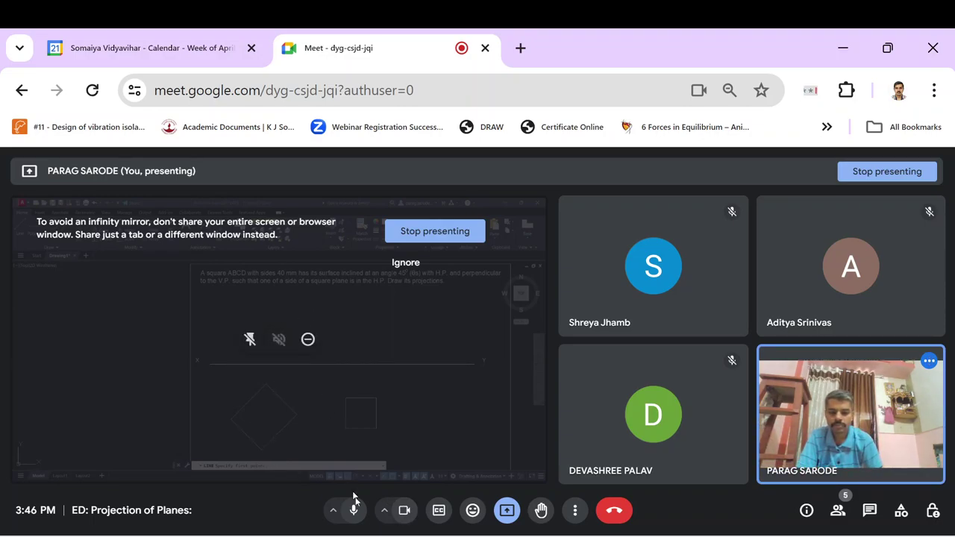
pyautogui.click(404, 511)
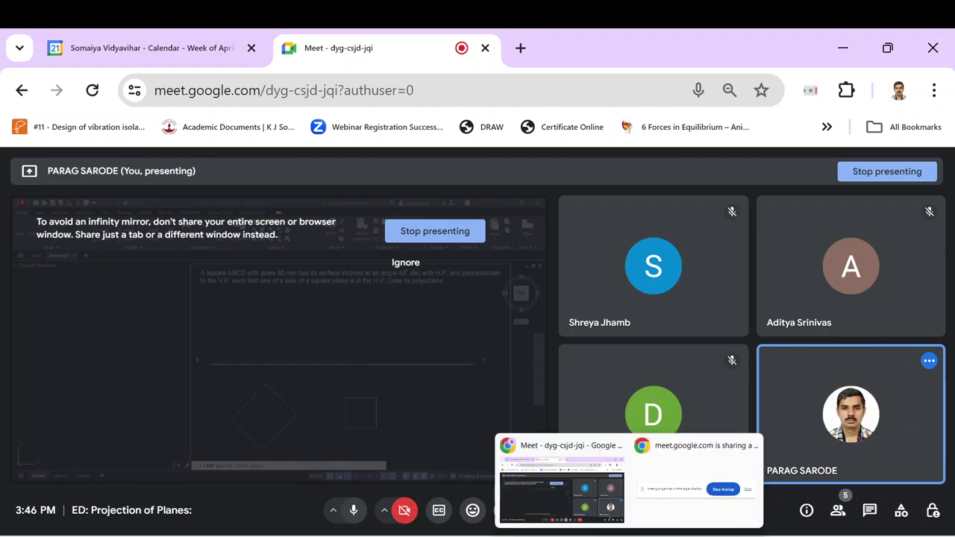
# - Back in AutoCAD, switch Ortho on and cancel a started line
pyautogui.moveTo(682, 534)
pyautogui.click(682, 477)
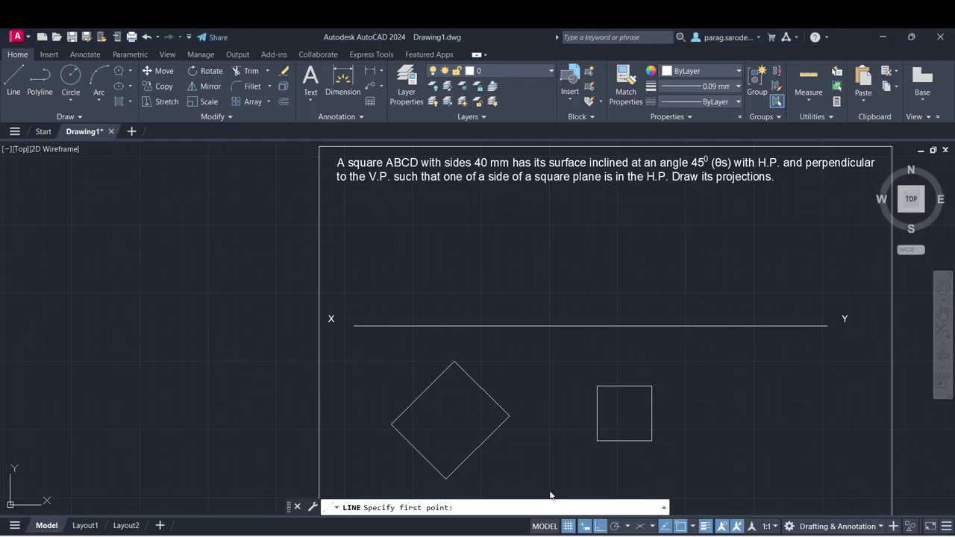
pyautogui.click(601, 526)
pyautogui.click(520, 453)
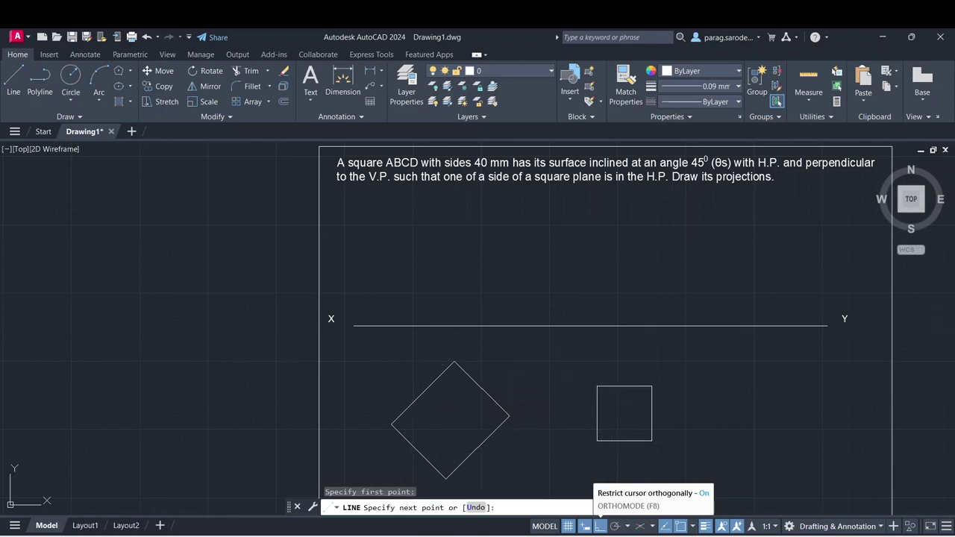
pyautogui.press('Escape')
# - Erase the old diamond view and the small square below the XY line
pyautogui.click(499, 426)
pyautogui.click(497, 425)
pyautogui.click(497, 425)
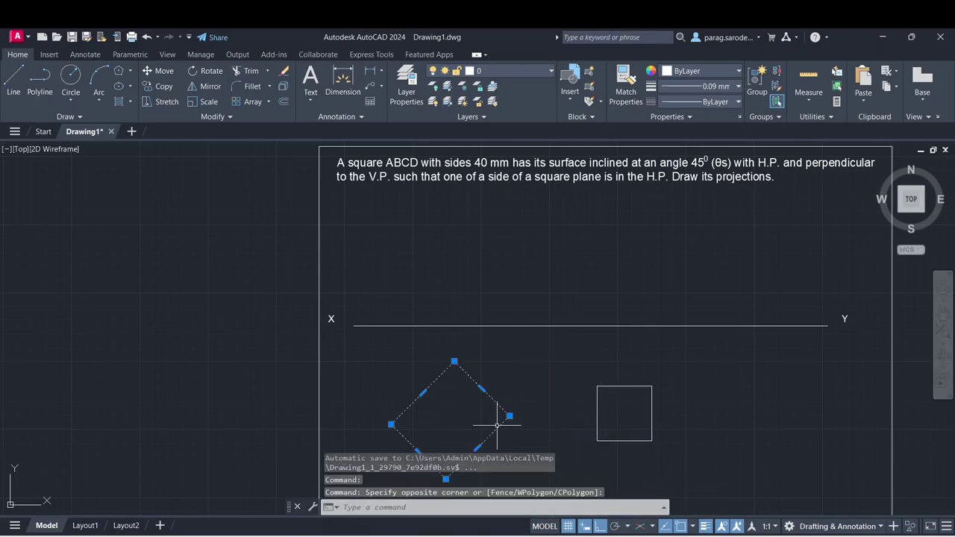
pyautogui.press('Delete')
pyautogui.click(656, 423)
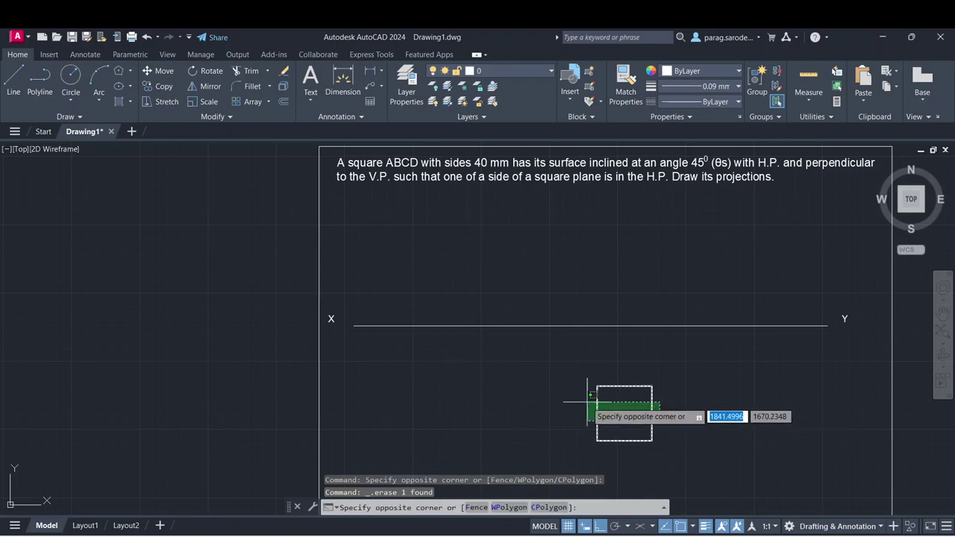
pyautogui.click(579, 399)
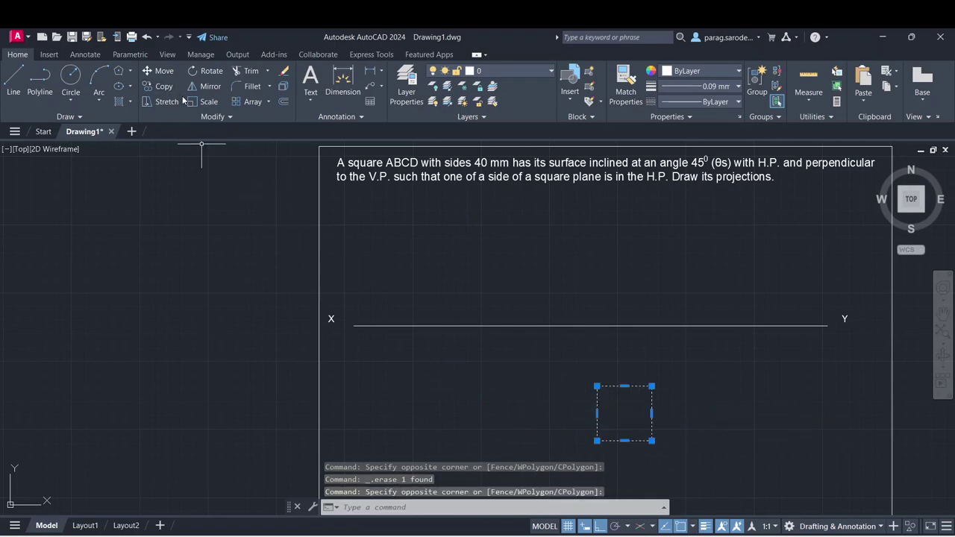
pyautogui.press('Delete')
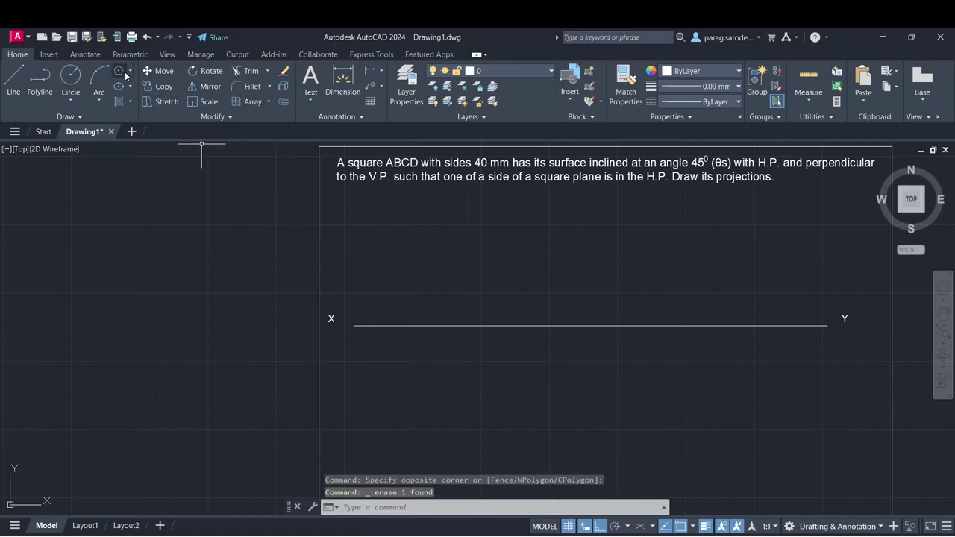
# - Draw a four-sided polygon by edge with a 40 mm side below the XY line's left end
pyautogui.click(130, 71)
pyautogui.click(141, 116)
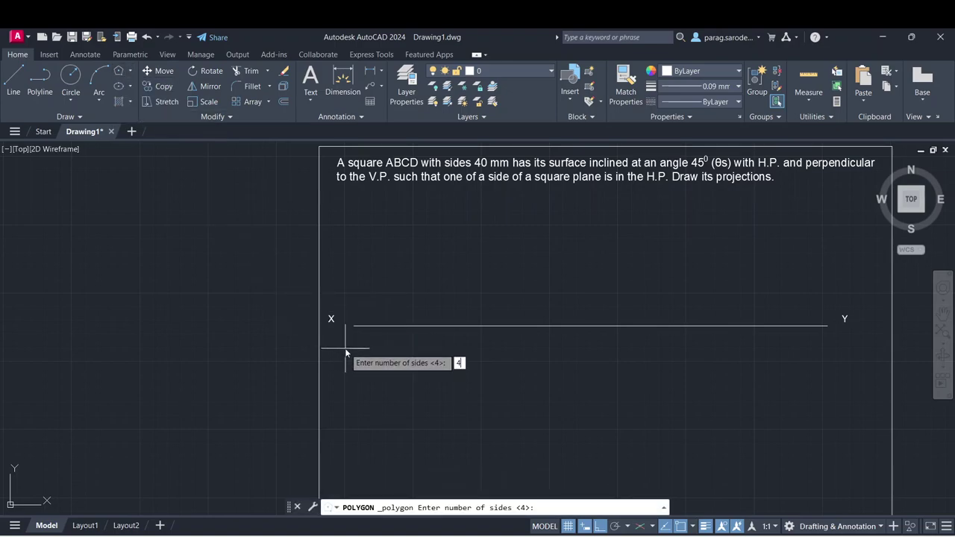
pyautogui.press('Return')
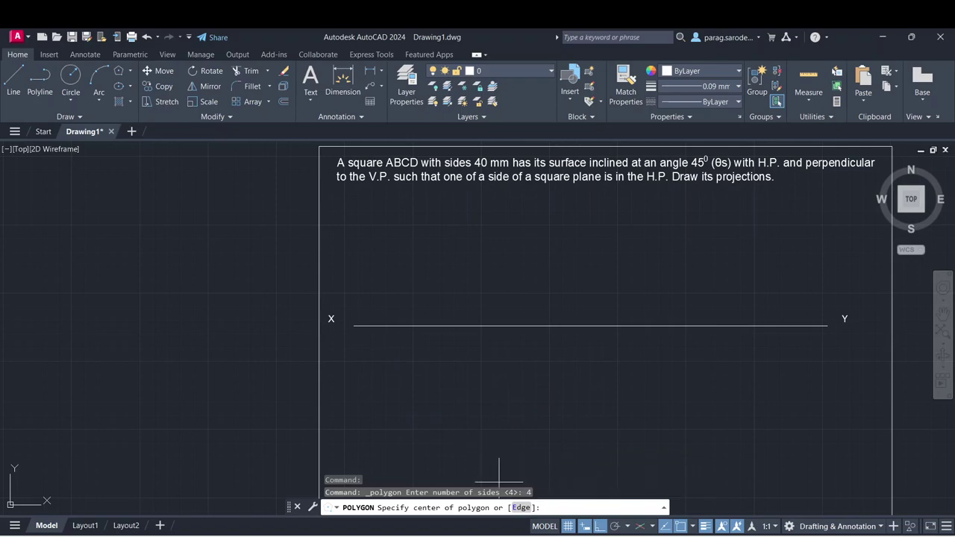
pyautogui.click(522, 508)
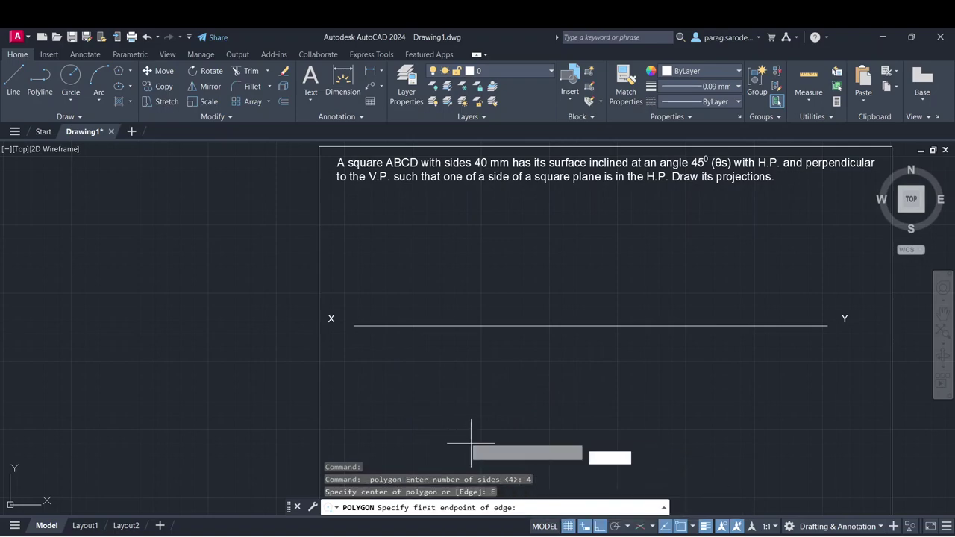
pyautogui.click(385, 359)
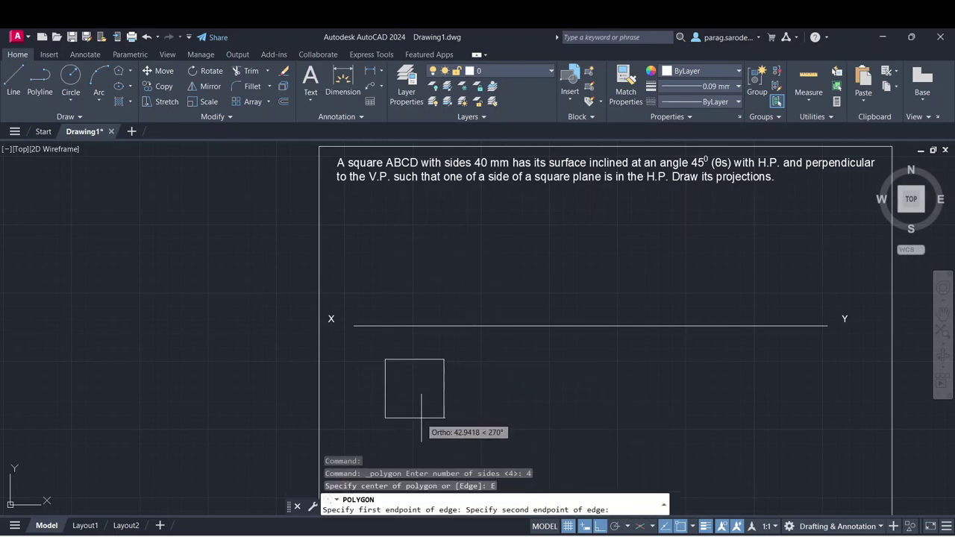
pyautogui.moveTo(432, 438)
pyautogui.mouseDown(button='middle')
pyautogui.moveTo(382, 412)
pyautogui.moveTo(345, 422)
pyautogui.mouseUp(button='middle')
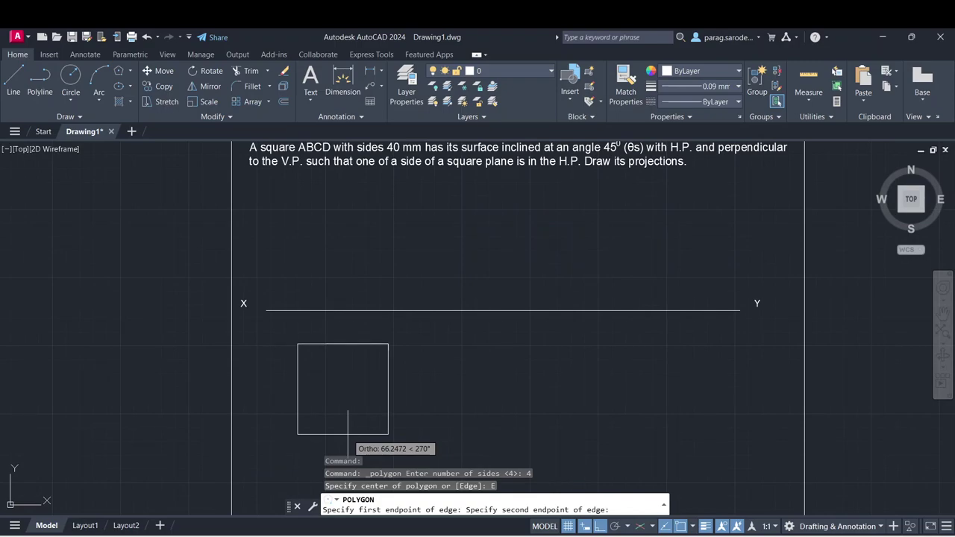
pyautogui.write('40')
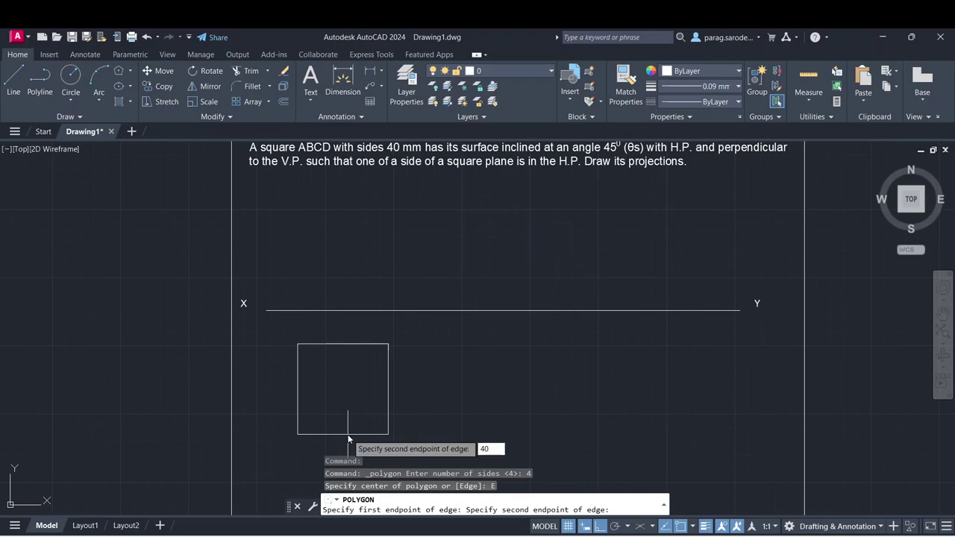
pyautogui.press('Return')
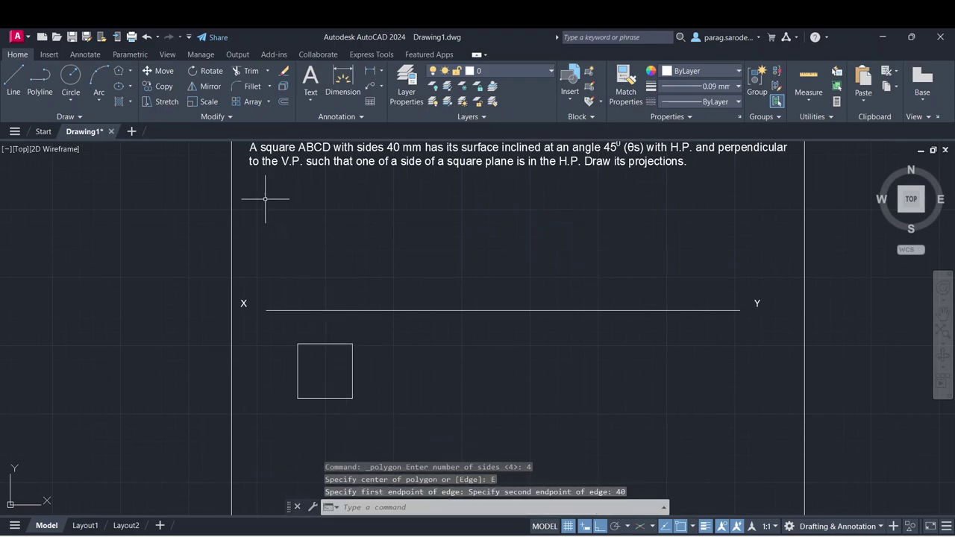
# - Copy the X label to each of the square's four corners
pyautogui.click(314, 95)
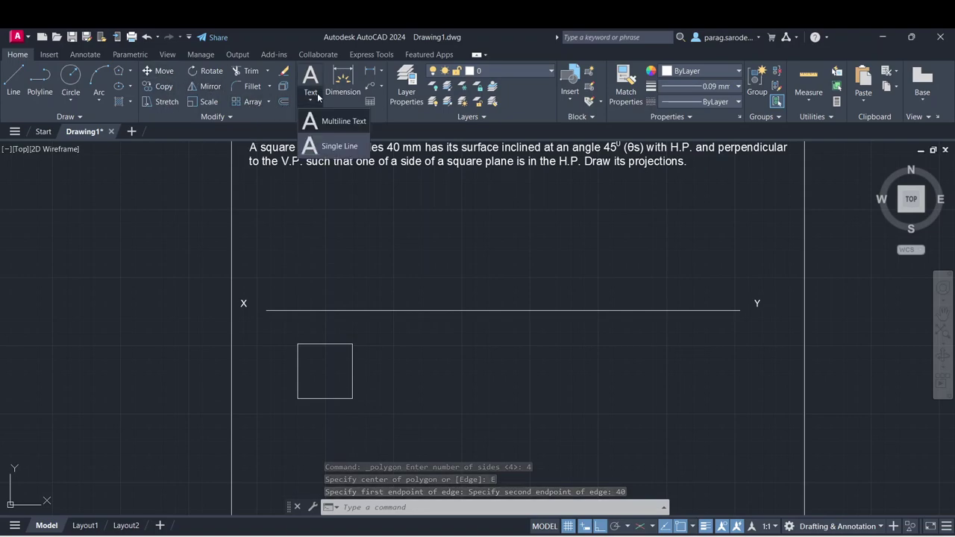
pyautogui.click(244, 302)
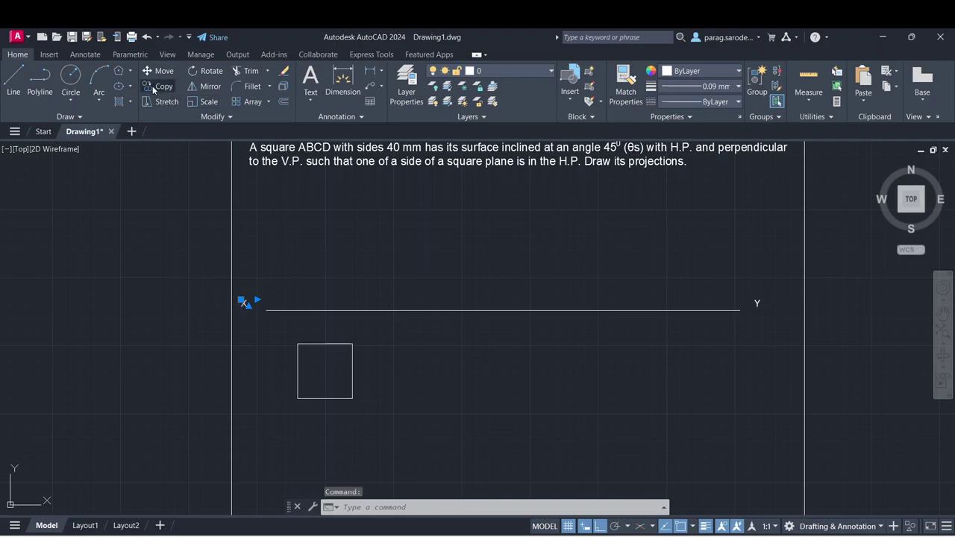
pyautogui.click(153, 86)
pyautogui.click(243, 302)
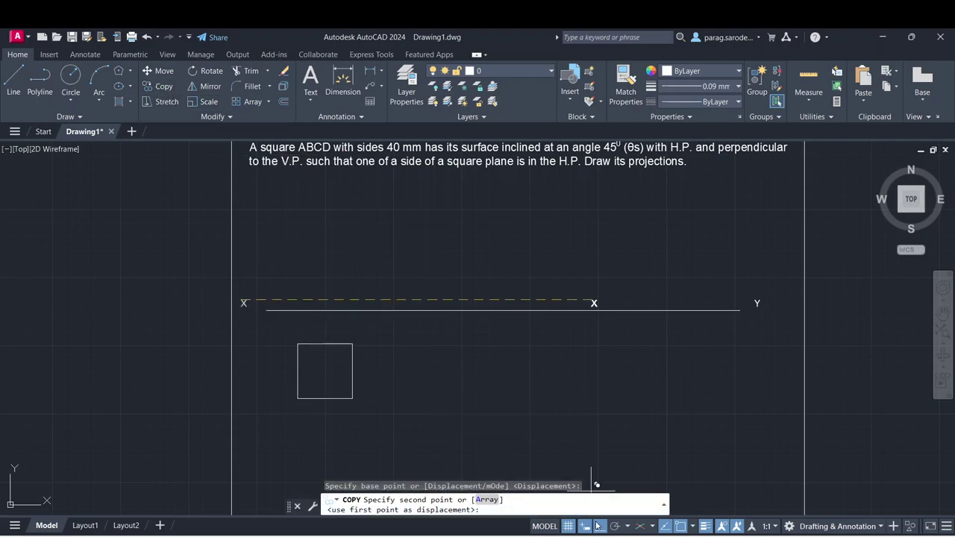
pyautogui.click(280, 344)
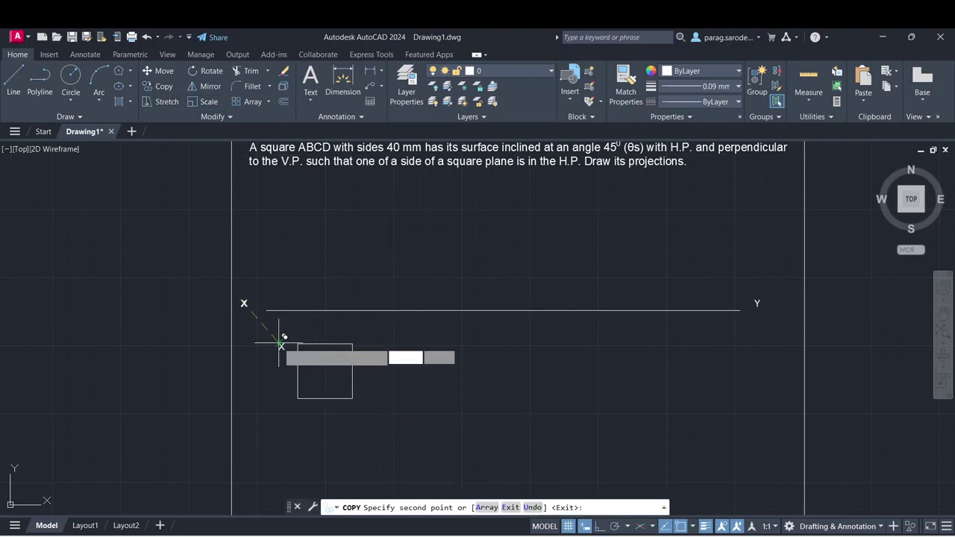
pyautogui.click(279, 405)
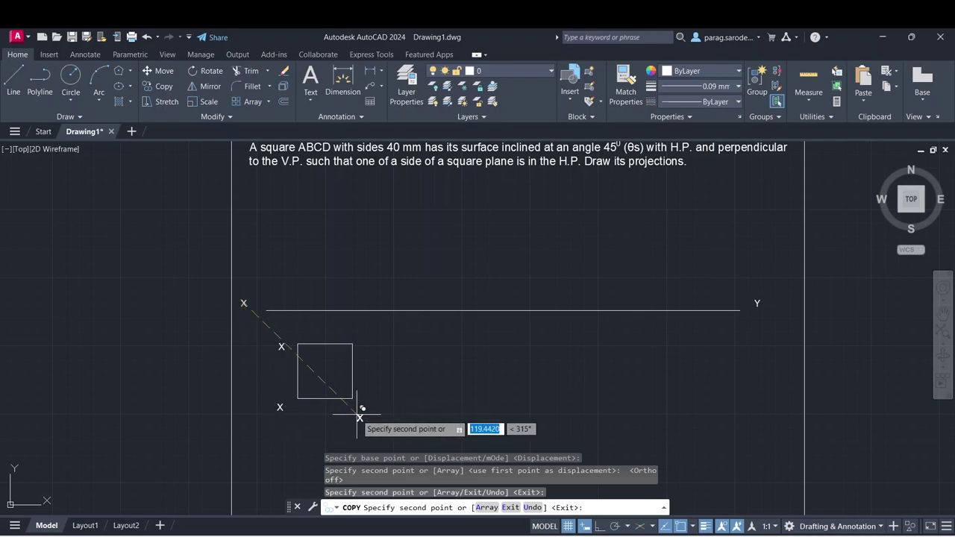
pyautogui.click(359, 416)
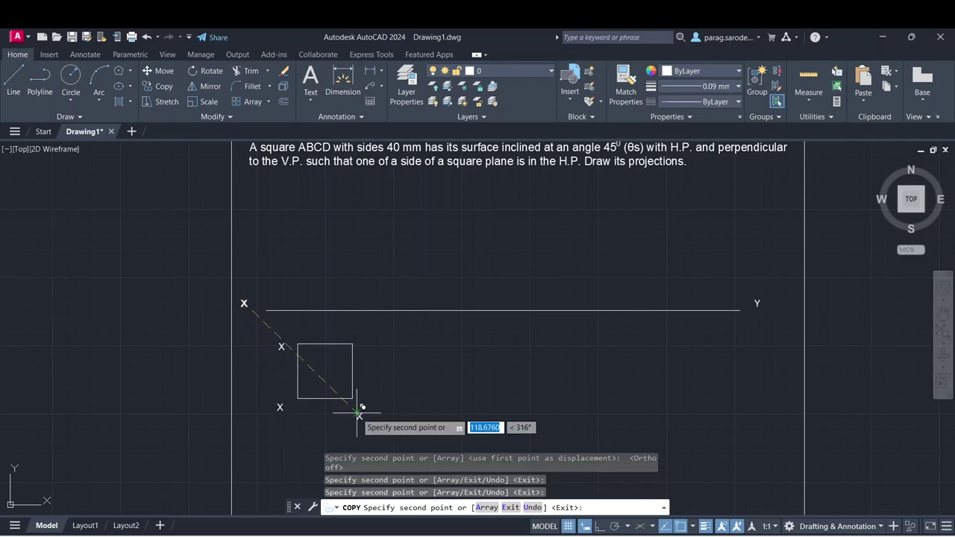
pyautogui.click(360, 340)
pyautogui.press('Escape')
# - Edit the left corner labels to read a (top) and b (bottom)
pyautogui.click(281, 345)
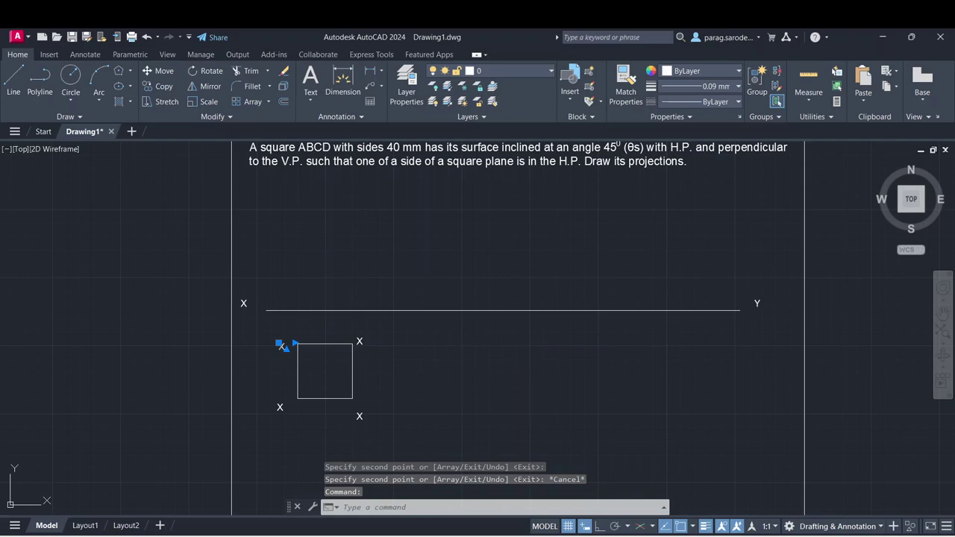
pyautogui.doubleClick(281, 346)
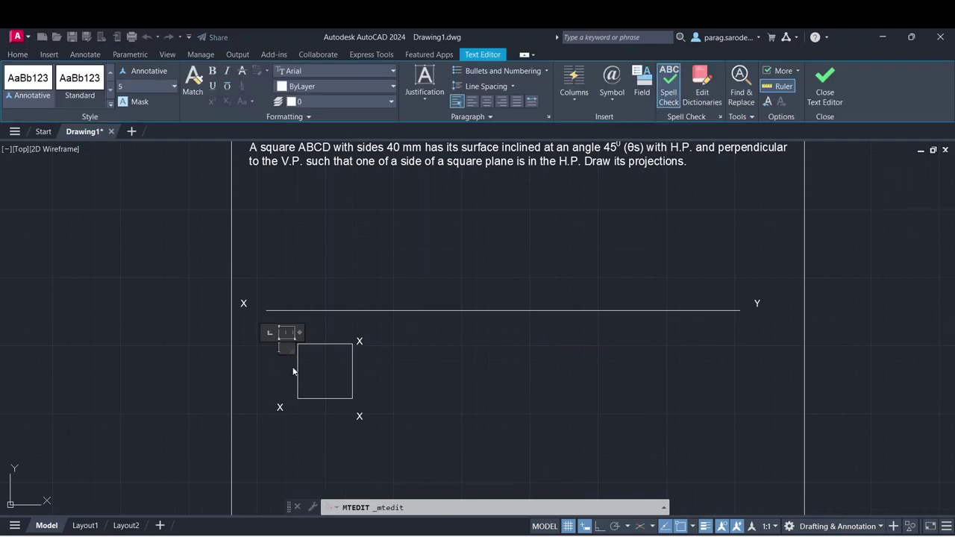
pyautogui.click(297, 412)
pyautogui.click(281, 407)
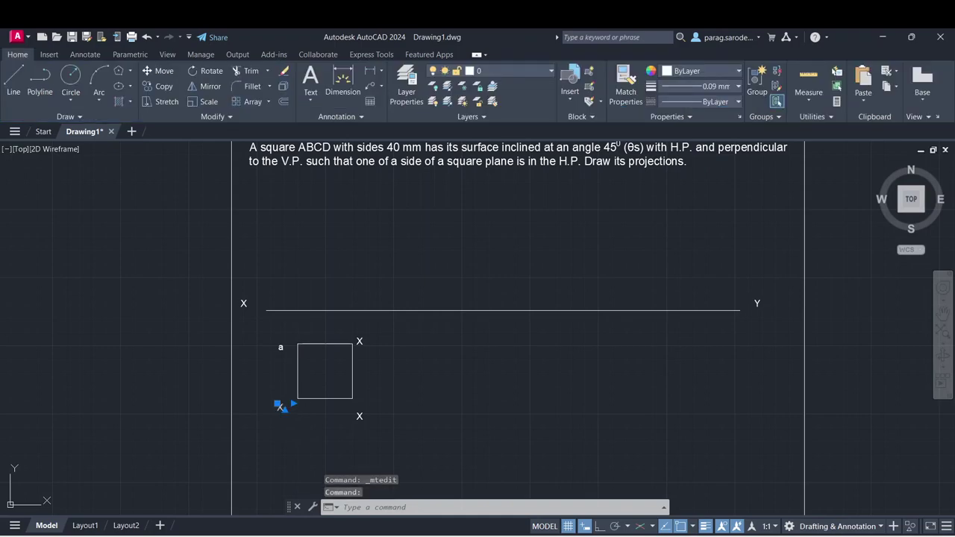
pyautogui.doubleClick(280, 406)
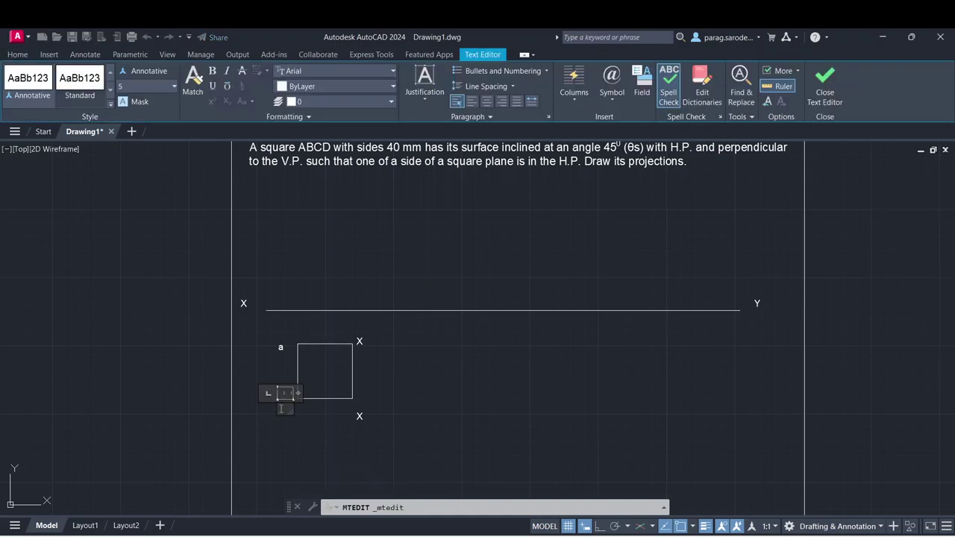
pyautogui.write('b')
pyautogui.click(333, 423)
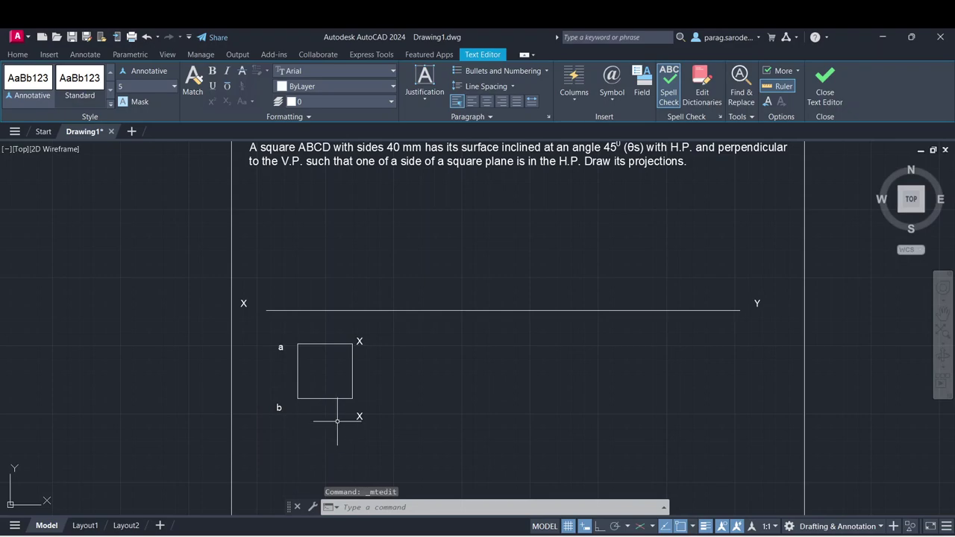
# - Edit the right corner labels to read c (bottom) and d (top)
pyautogui.click(361, 415)
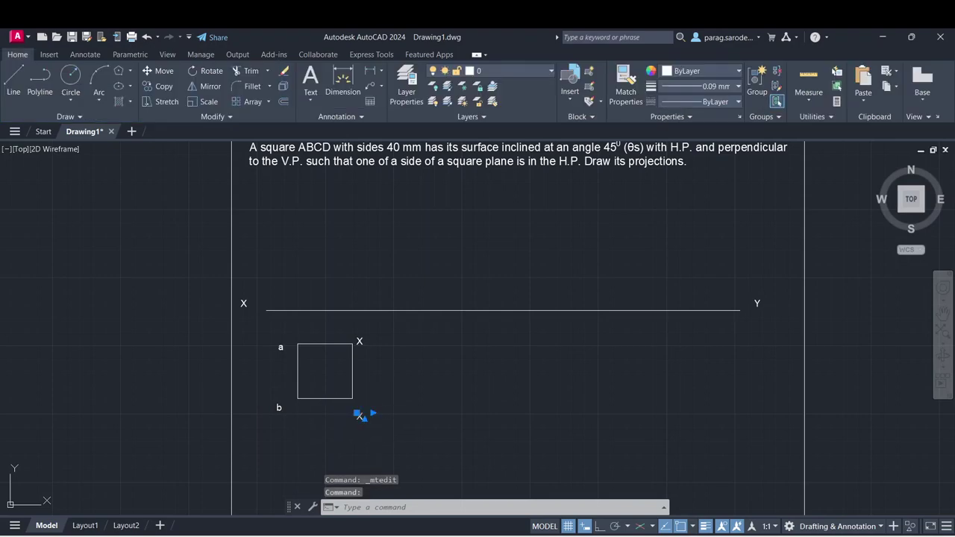
pyautogui.doubleClick(361, 415)
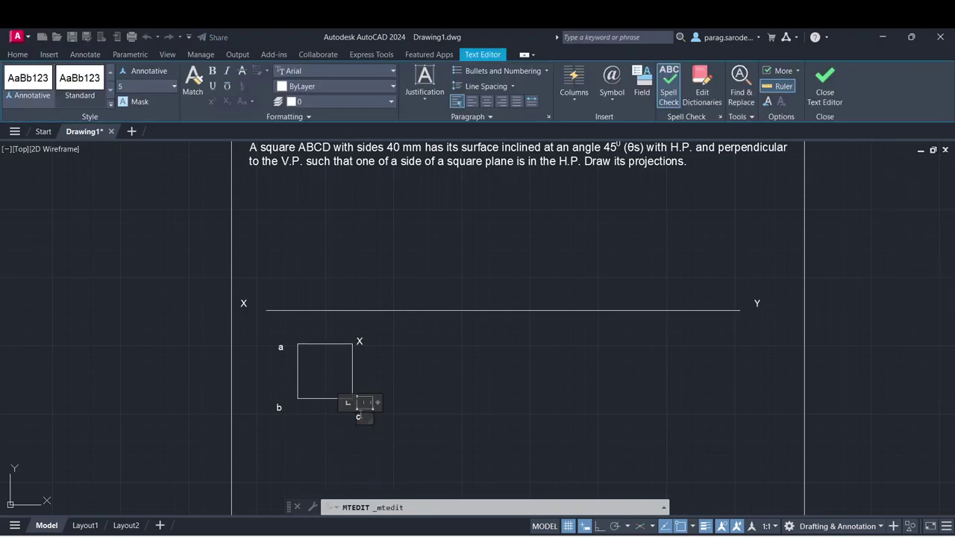
pyautogui.click(358, 462)
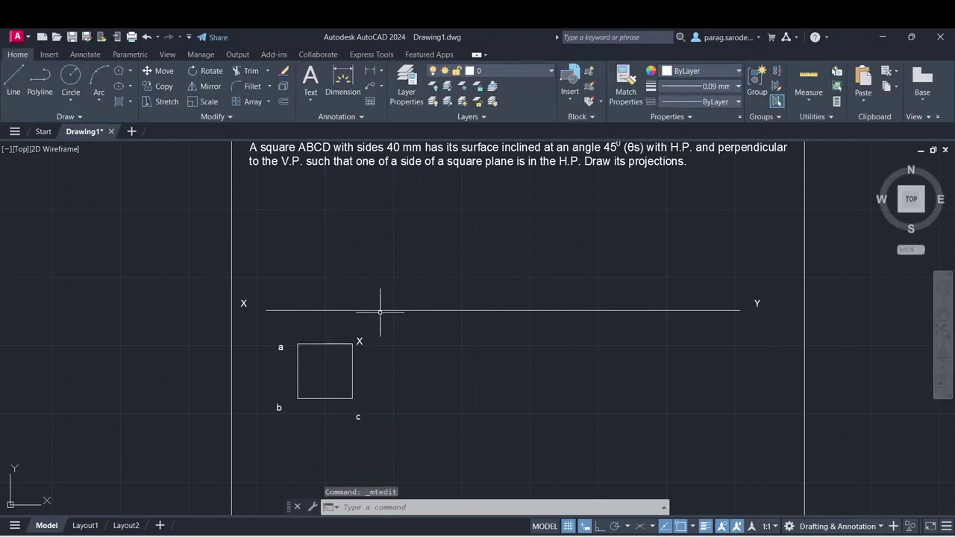
pyautogui.click(360, 340)
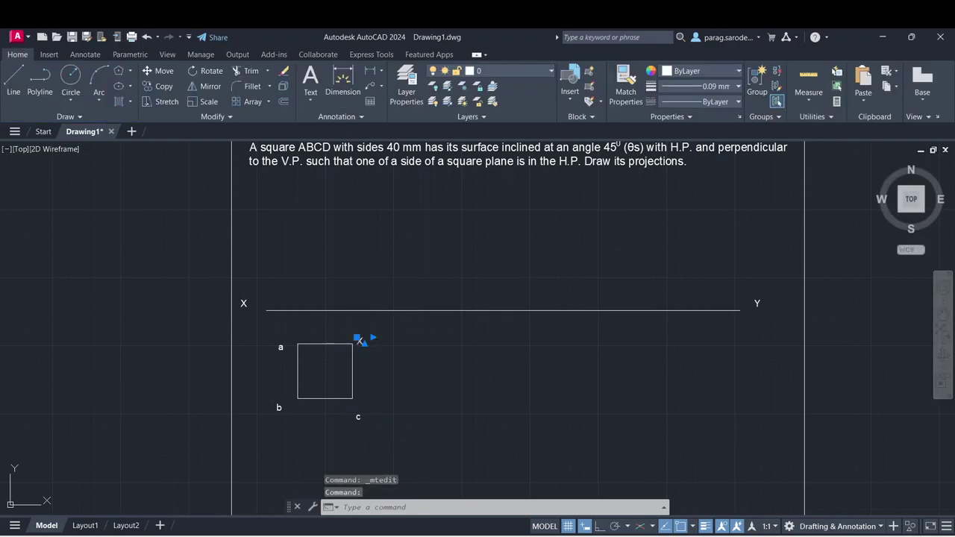
pyautogui.doubleClick(358, 341)
pyautogui.write('d')
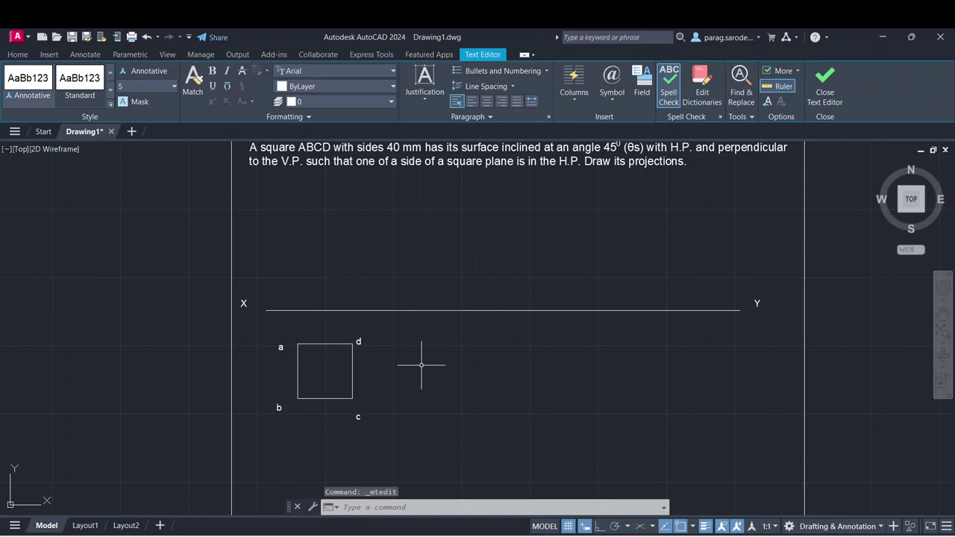
pyautogui.click(421, 365)
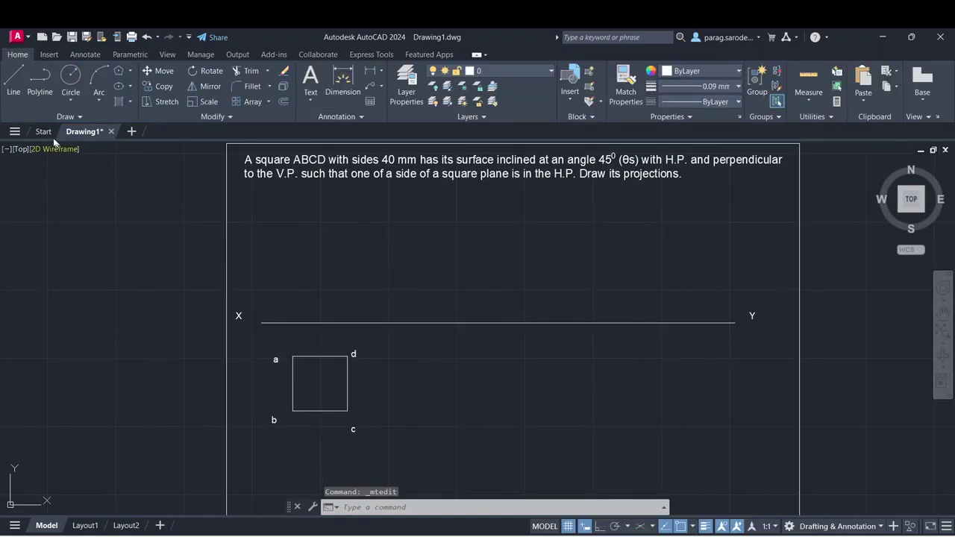
pyautogui.click(13, 82)
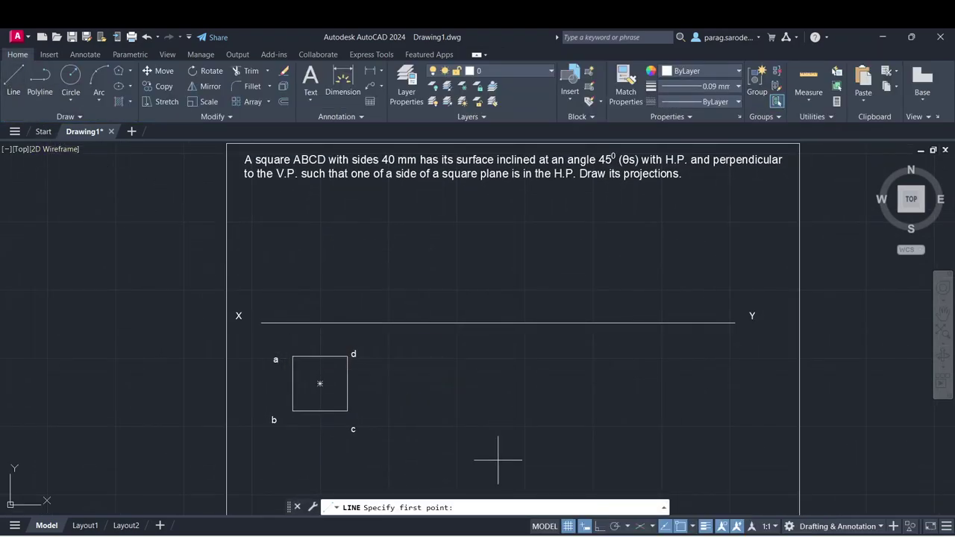
# - With Ortho on, draw vertical projector lines up from corners a and d to the XY line
pyautogui.click(601, 527)
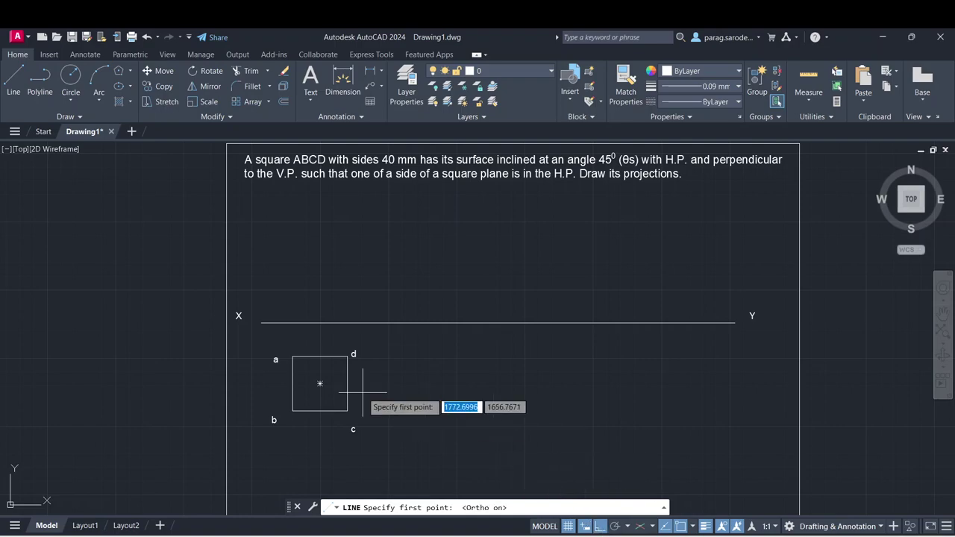
pyautogui.click(293, 357)
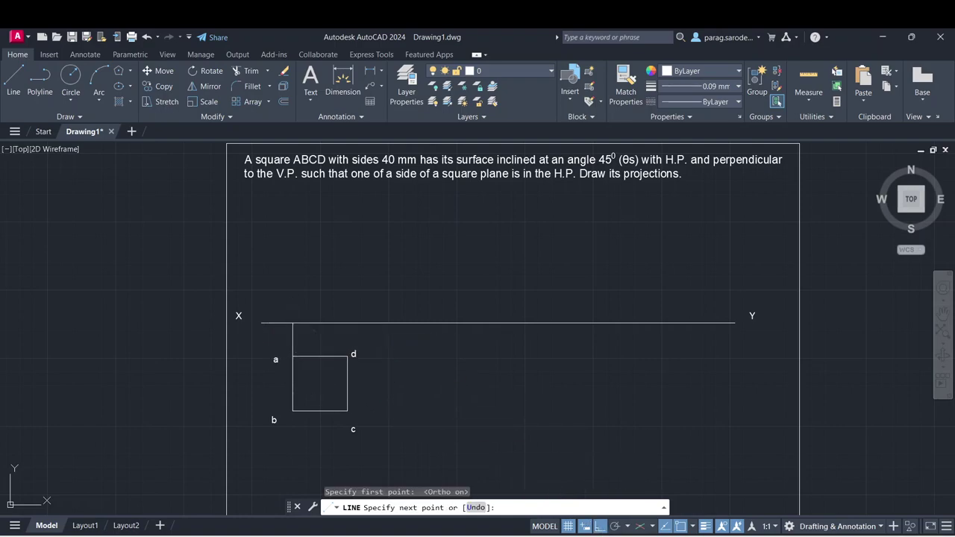
pyautogui.press('Escape')
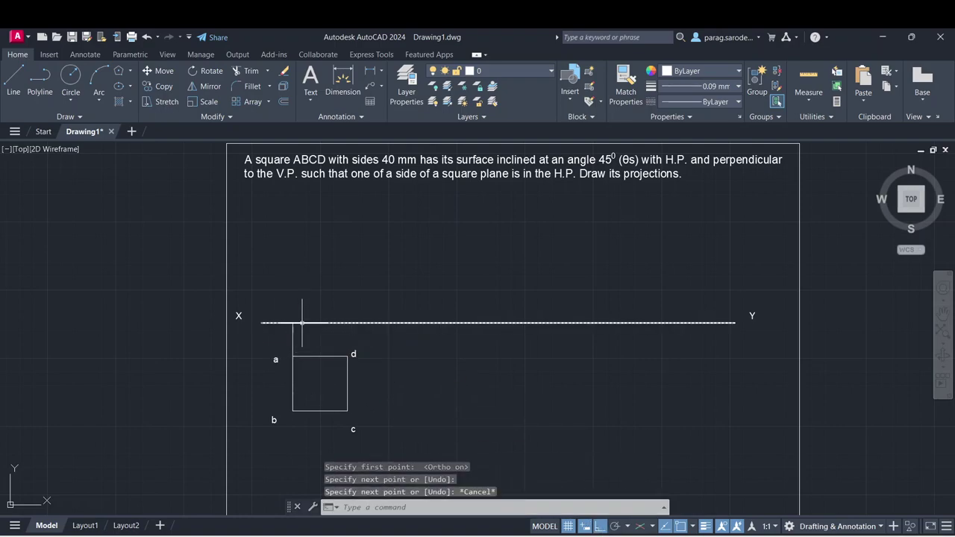
pyautogui.write('l')
pyautogui.press('Return')
pyautogui.click(347, 357)
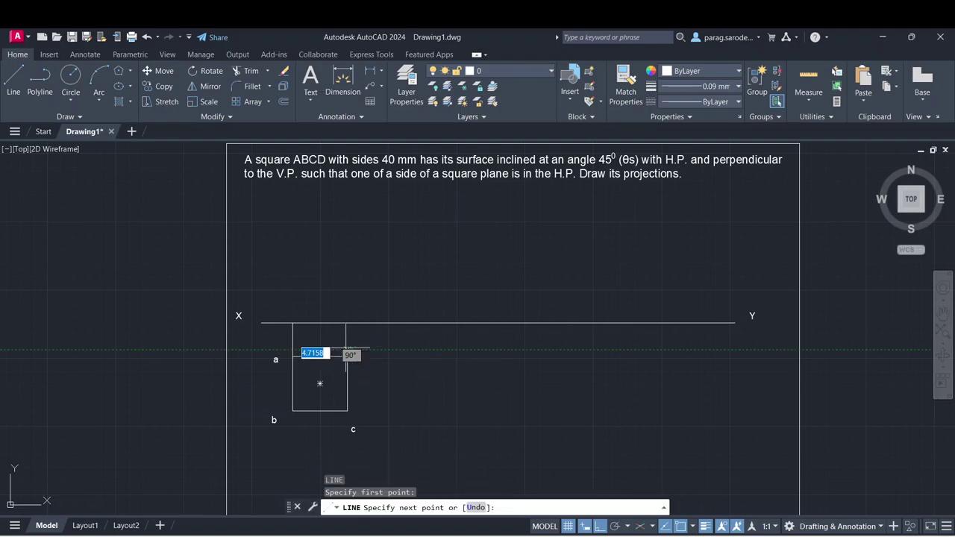
pyautogui.press('Return')
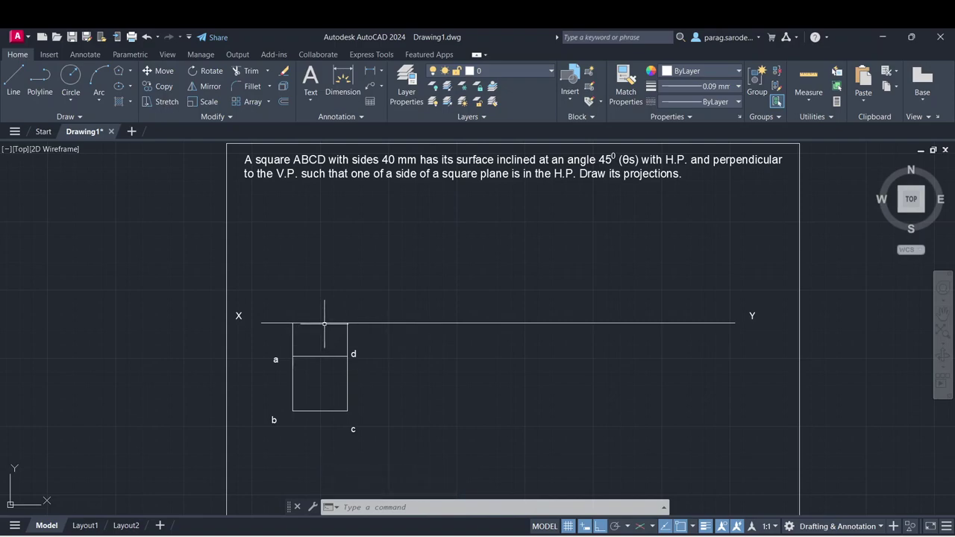
# - Draw a line along the XY line between the two projectors and zoom in on the square
pyautogui.click(14, 81)
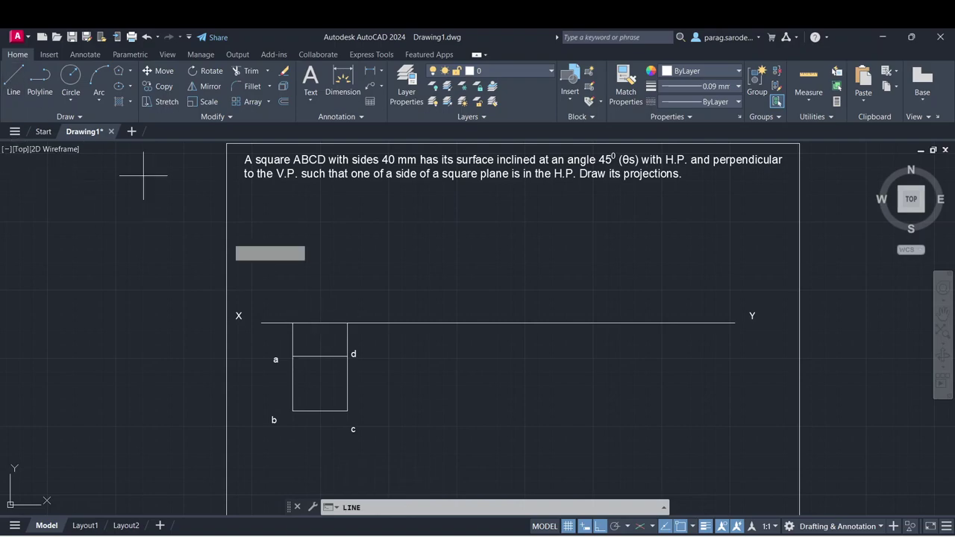
pyautogui.click(293, 323)
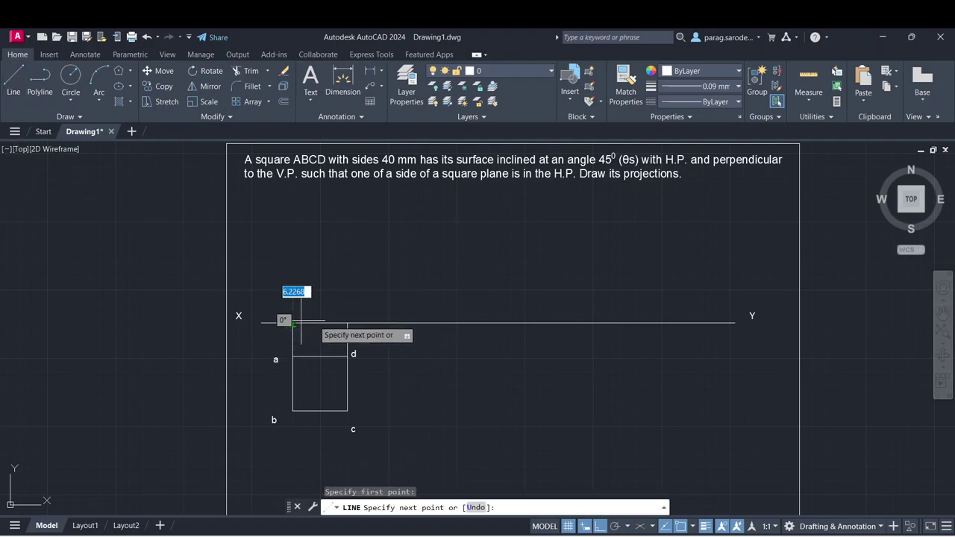
pyautogui.click(347, 323)
pyautogui.press('Escape')
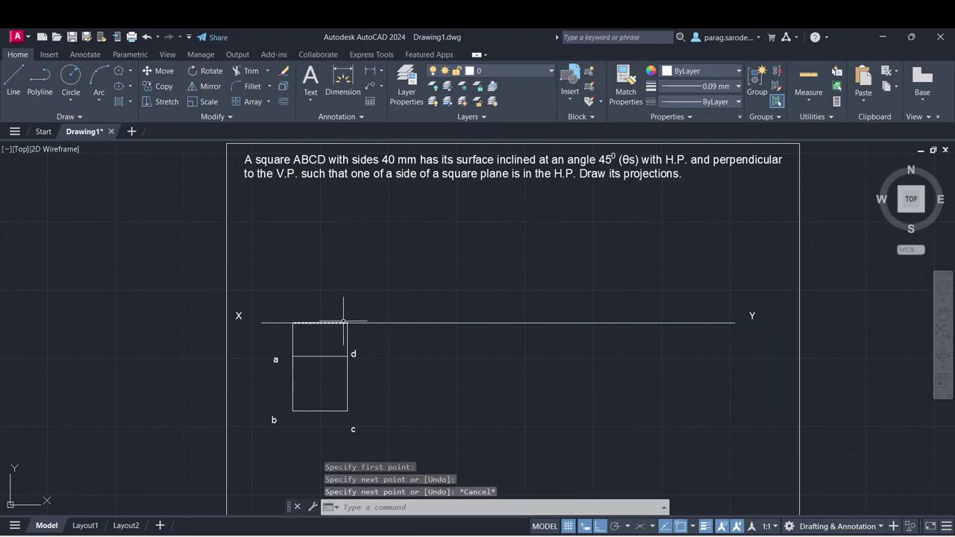
pyautogui.scroll(2, 296, 349)
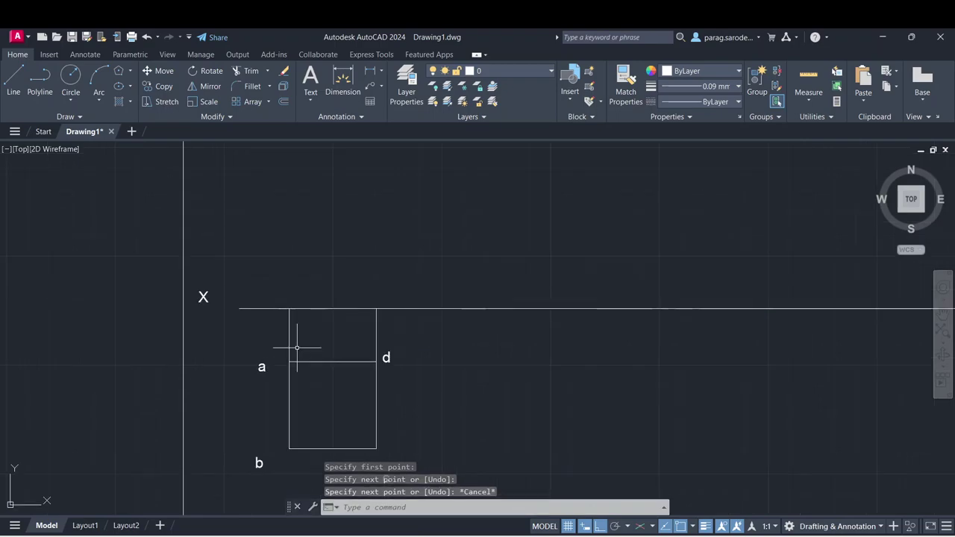
pyautogui.moveTo(298, 351); pyautogui.dragTo(294, 316, button='middle')
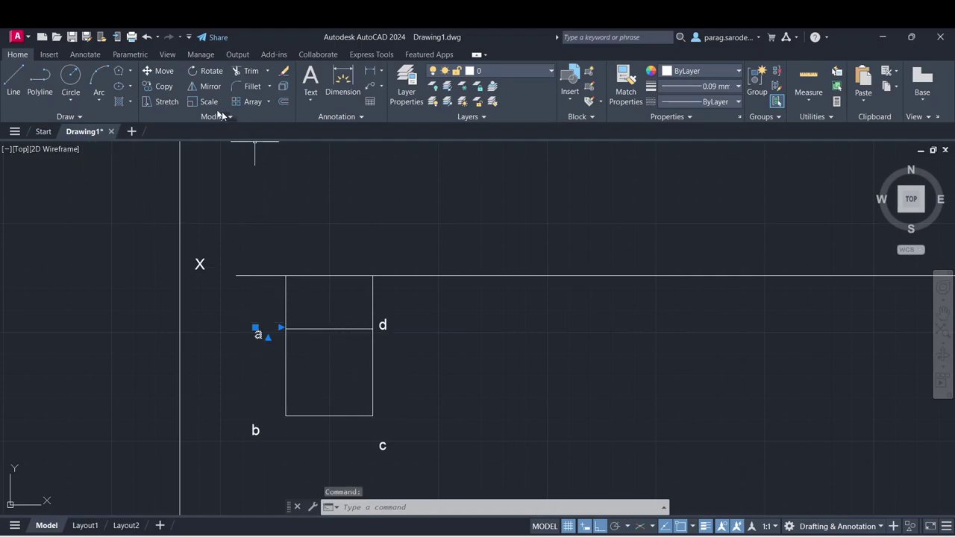
# - Copy label a above the XY line and change it to a',b'
pyautogui.press('Return')
pyautogui.click(258, 335)
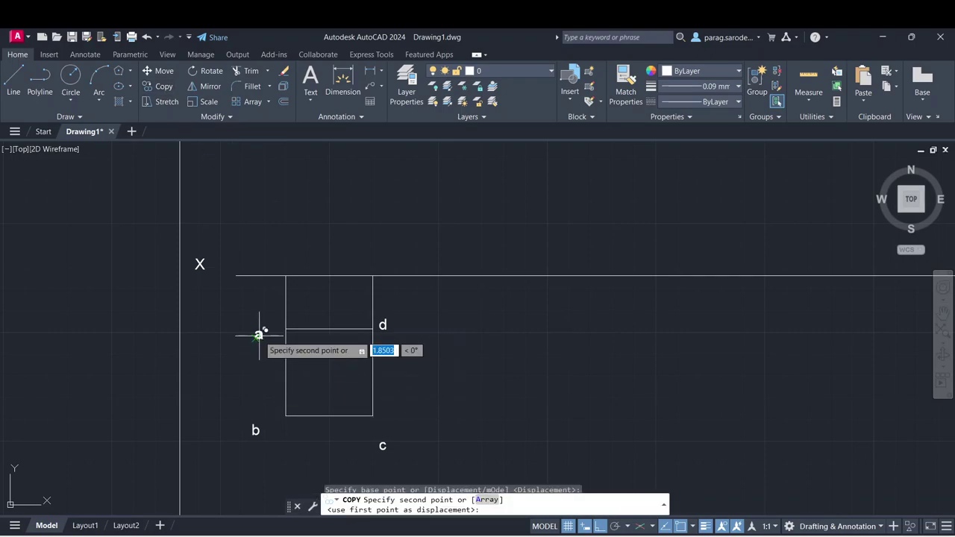
pyautogui.click(273, 257)
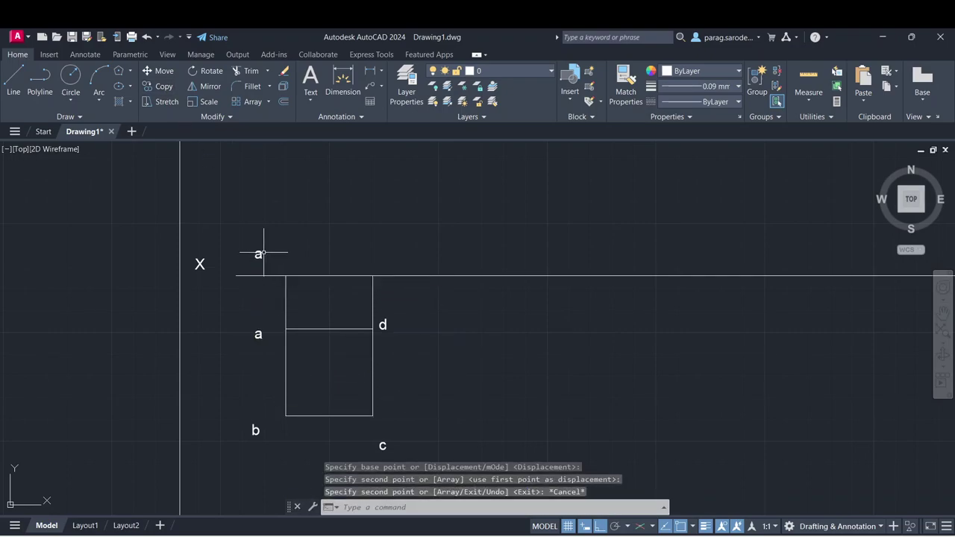
pyautogui.press('Escape')
pyautogui.doubleClick(259, 255)
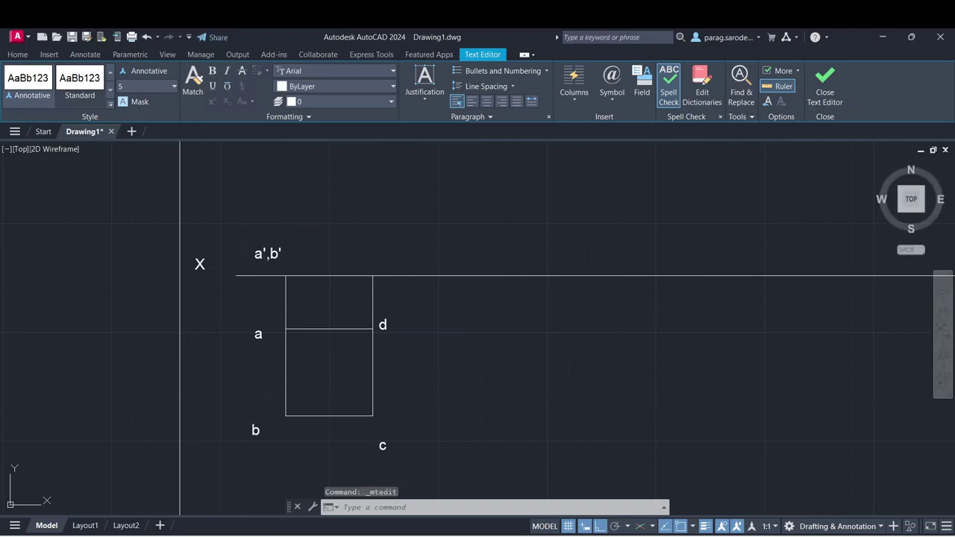
pyautogui.click(258, 251)
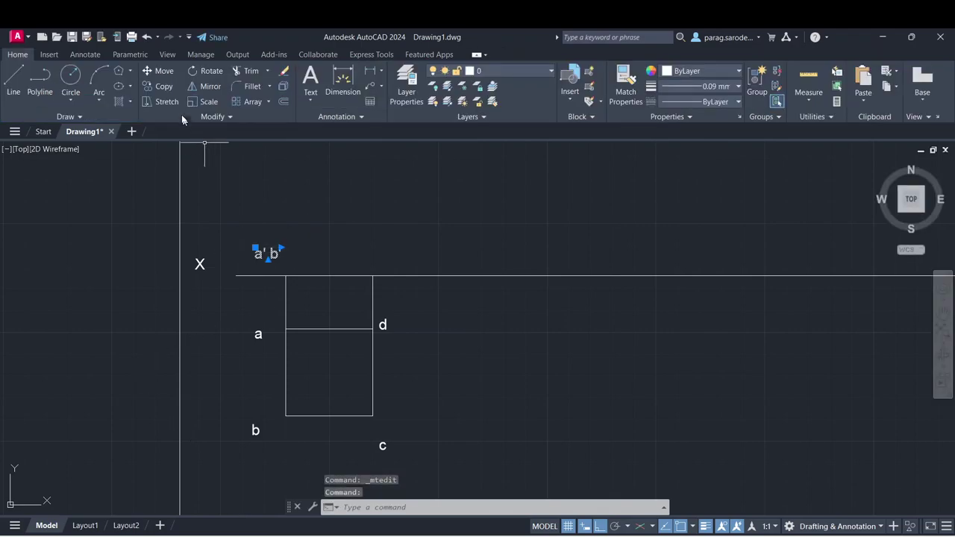
# - Copy the a',b' label over the right projector and change it to c',d'
pyautogui.click(170, 87)
pyautogui.click(255, 248)
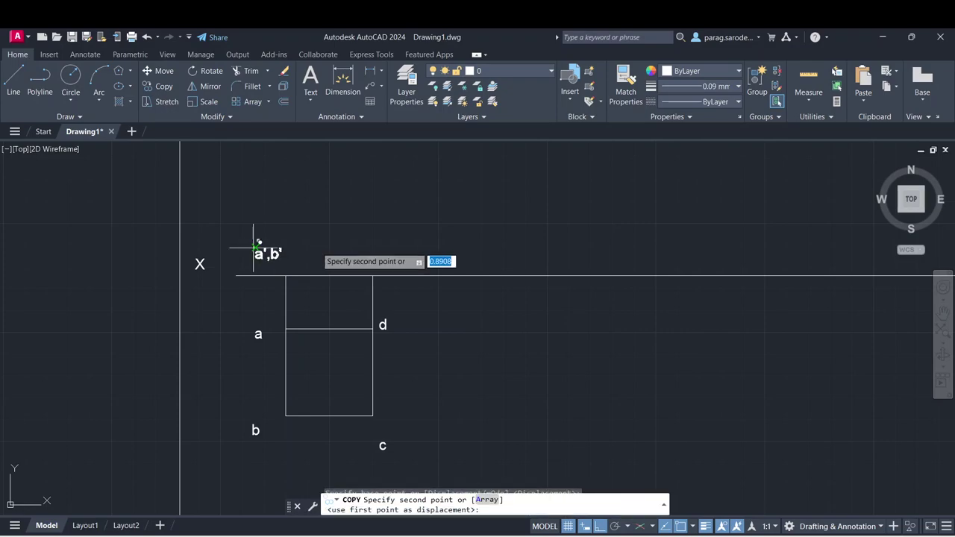
pyautogui.click(381, 249)
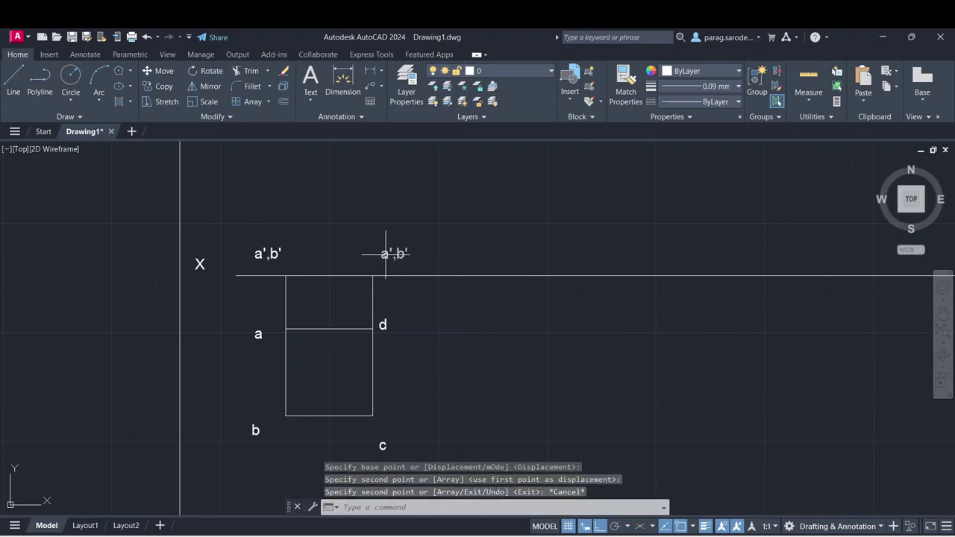
pyautogui.press('Escape')
pyautogui.doubleClick(394, 254)
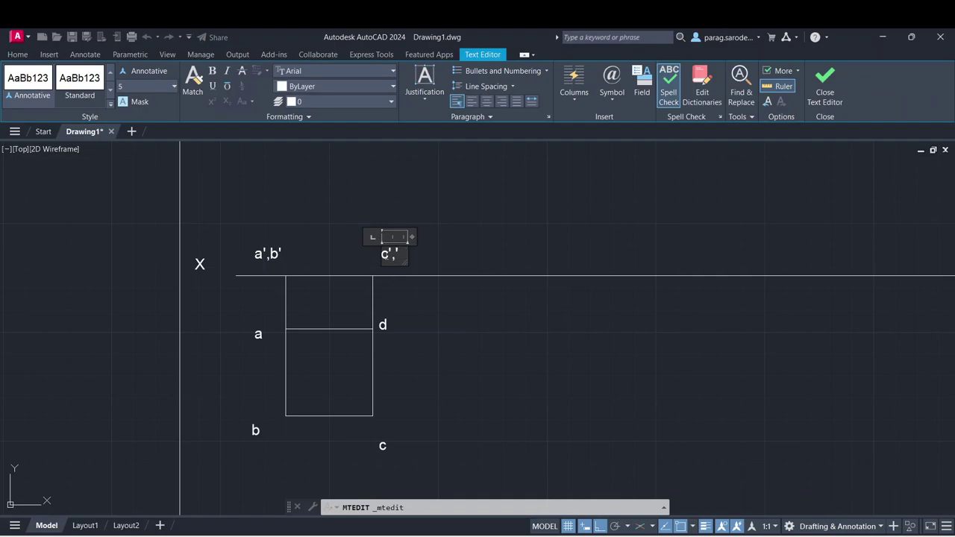
pyautogui.click(418, 288)
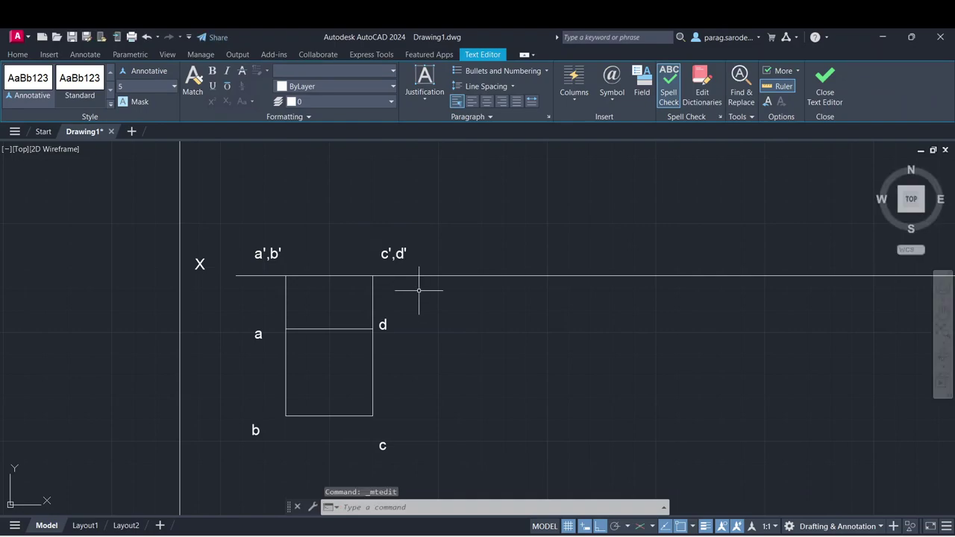
# - Give the top-view square a 0.30 mm lineweight and turn on lineweight display
pyautogui.click(344, 329)
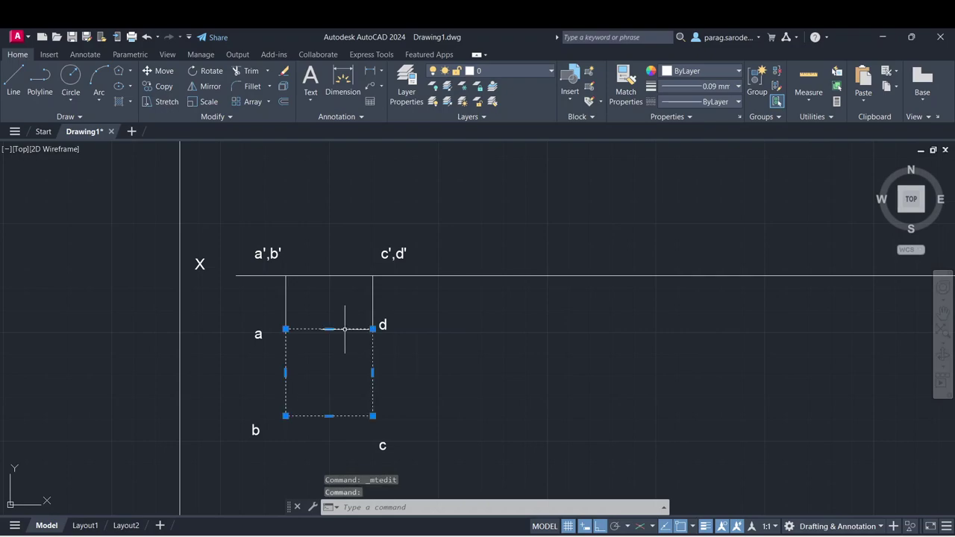
pyautogui.click(721, 87)
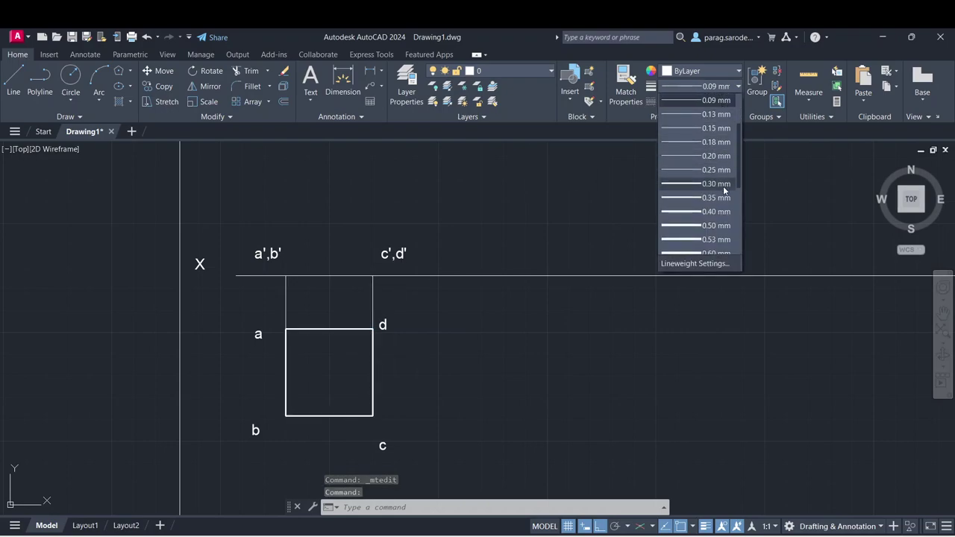
pyautogui.click(723, 185)
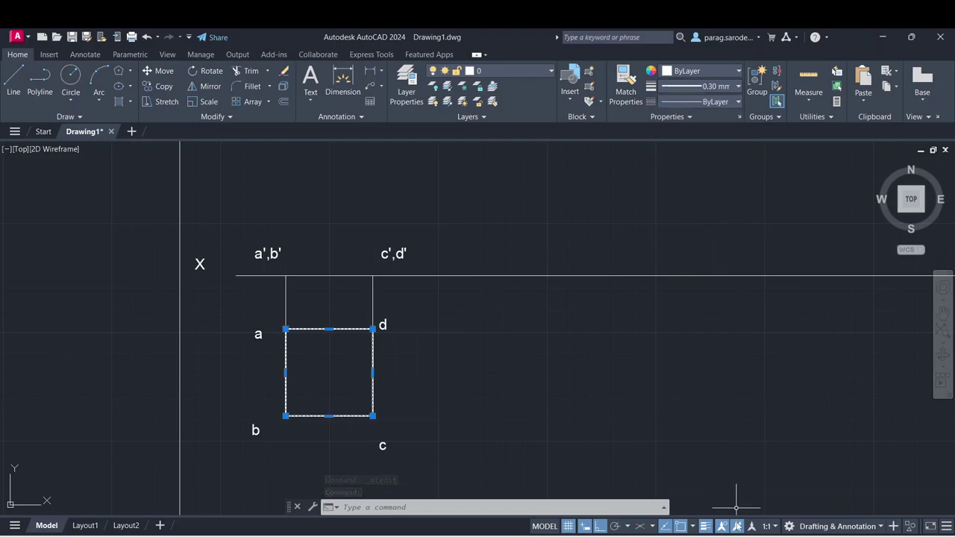
pyautogui.click(706, 526)
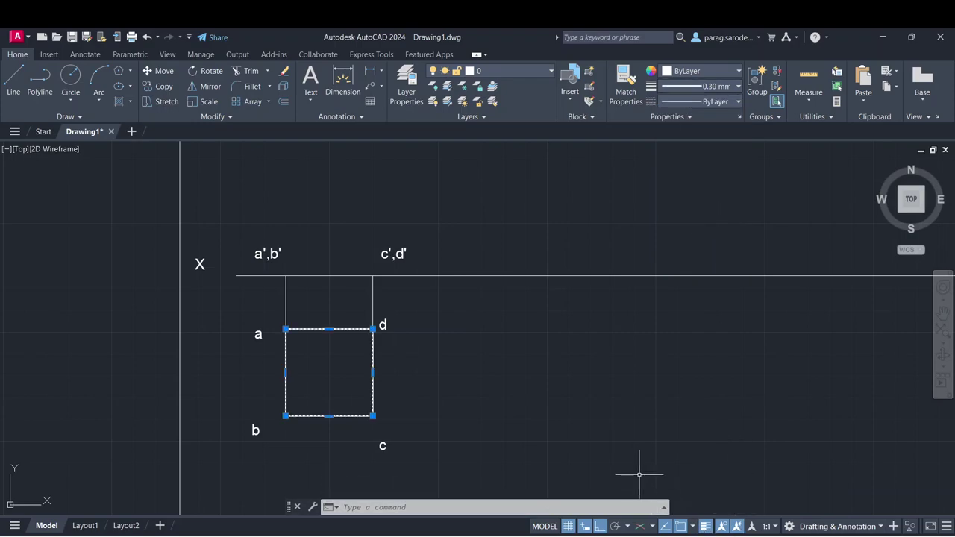
pyautogui.press('Escape')
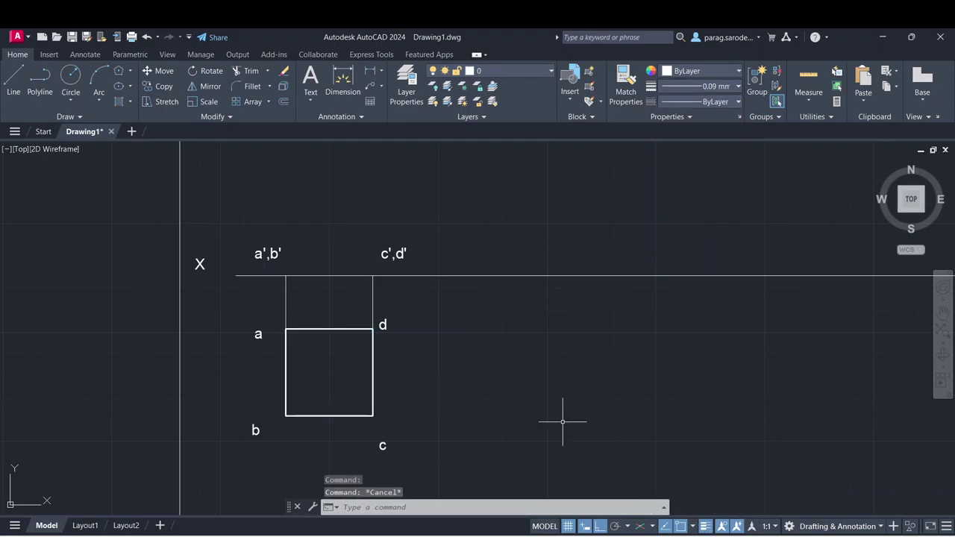
# - Match the square's thick 0.30 mm line properties, then zoom out to show the problem text
pyautogui.click(360, 328)
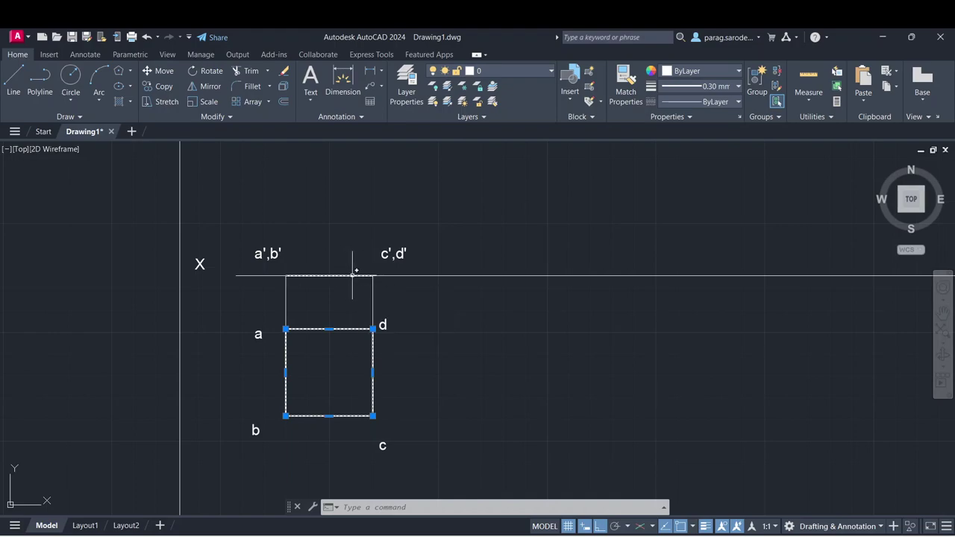
pyautogui.click(622, 88)
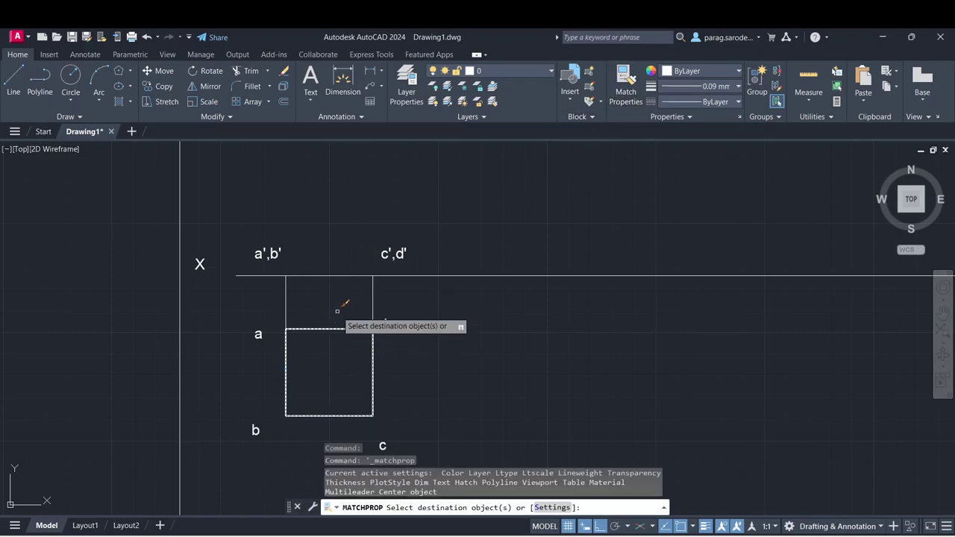
pyautogui.rightClick(437, 306)
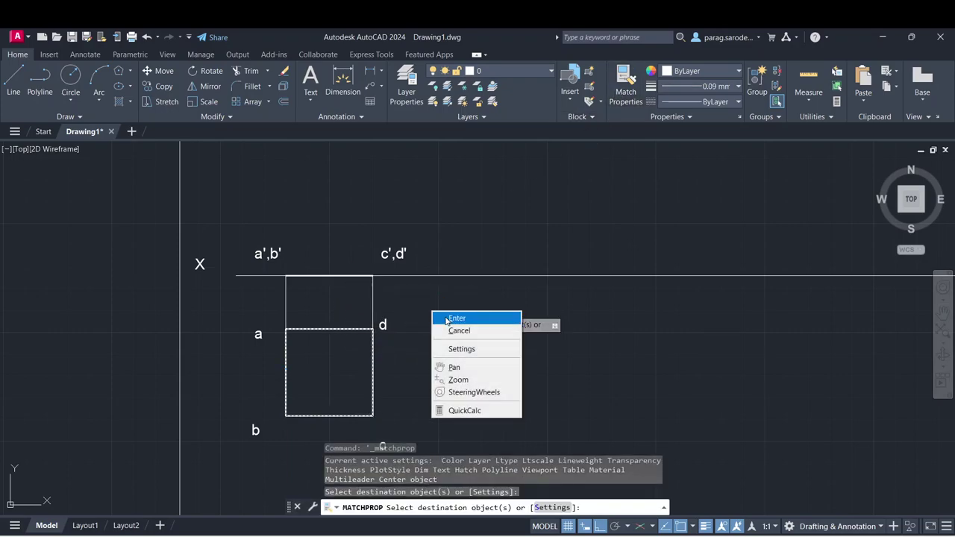
pyautogui.click(444, 316)
pyautogui.moveTo(444, 316); pyautogui.dragTo(361, 355, button='middle')
pyautogui.scroll(-2, 426, 324)
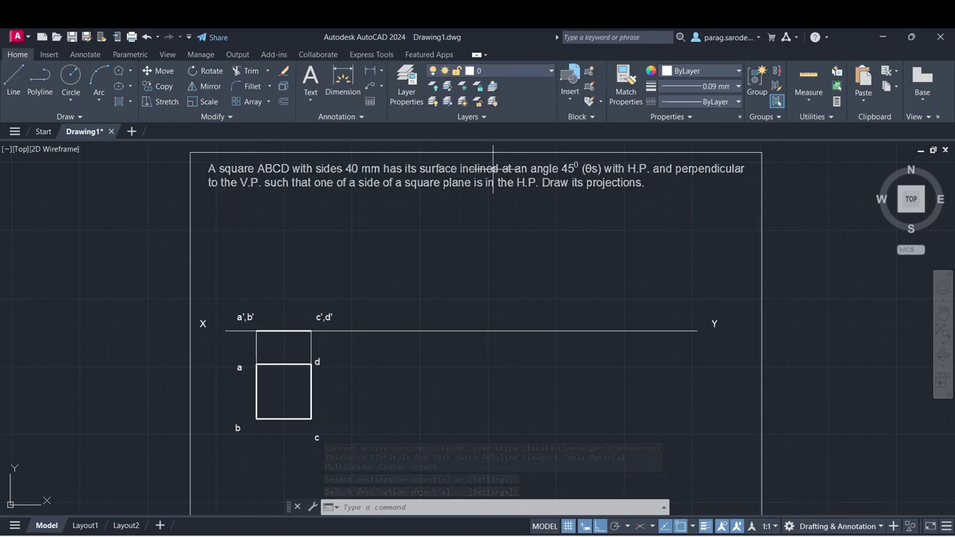
pyautogui.click(240, 302)
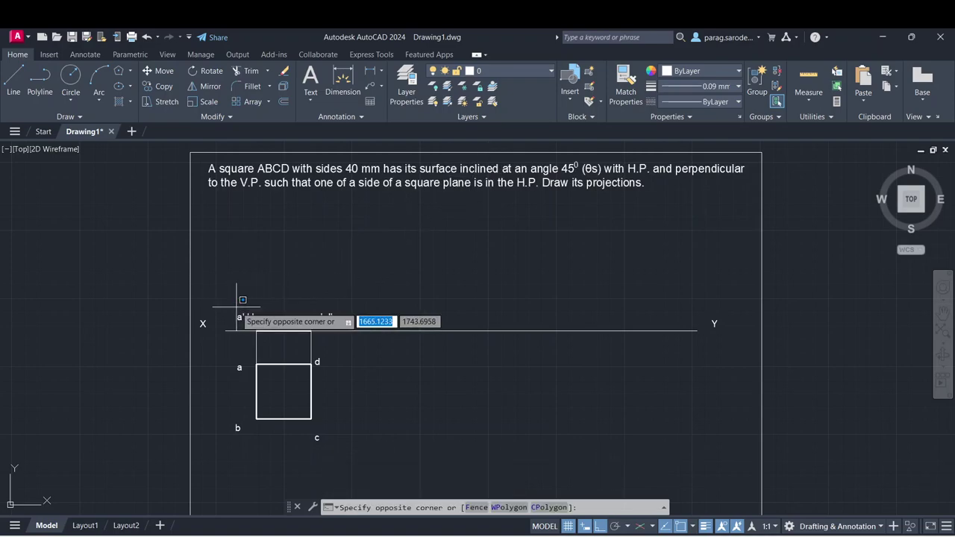
pyautogui.press('Escape')
pyautogui.click(237, 308)
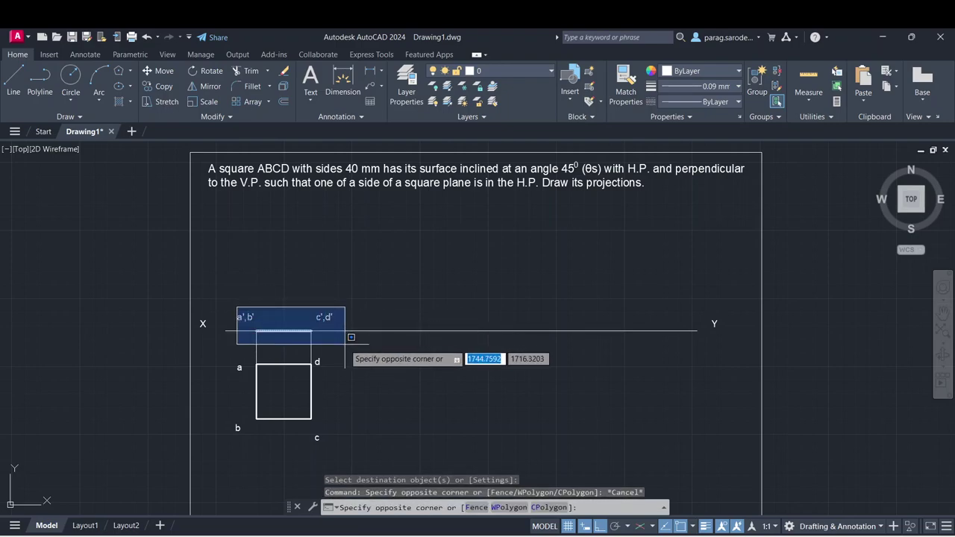
pyautogui.press('Escape')
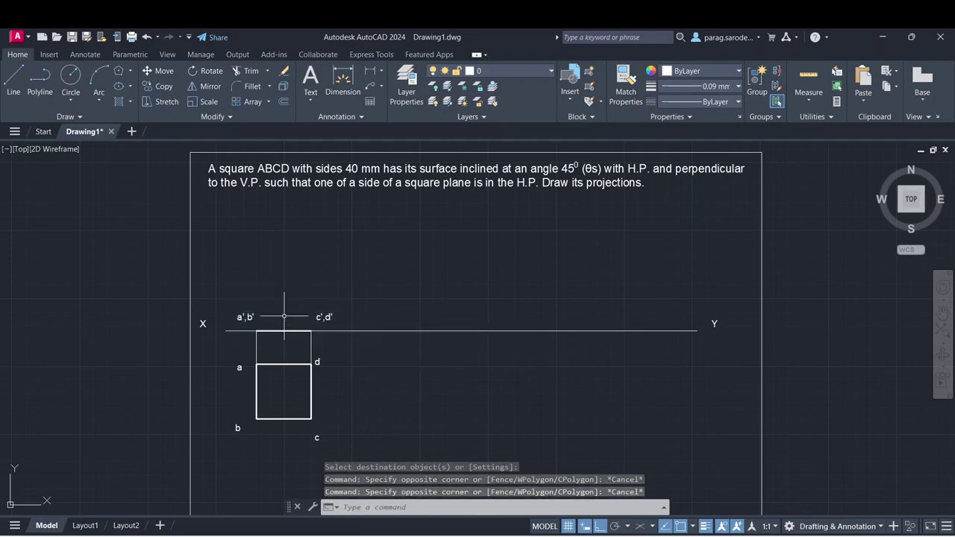
pyautogui.click(222, 301)
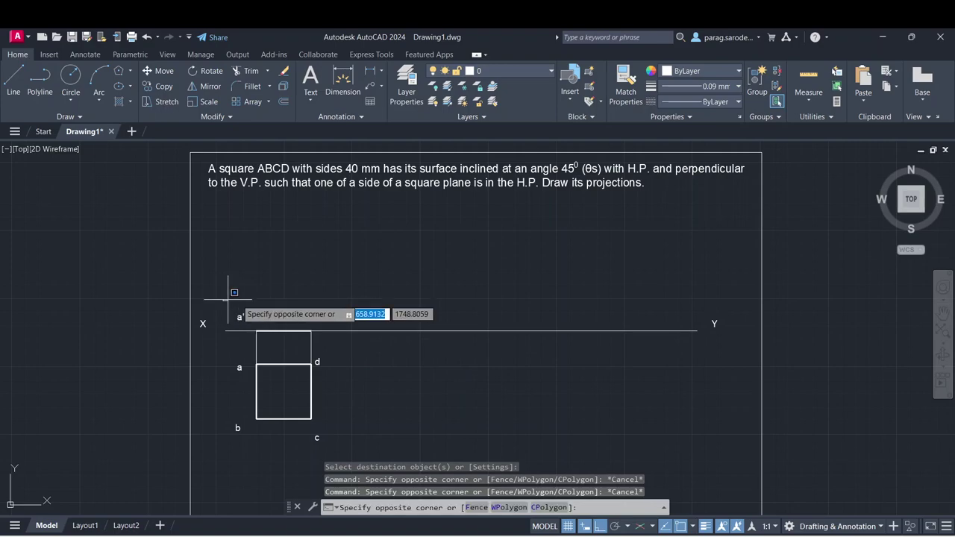
pyautogui.click(356, 331)
pyautogui.scroll(2, 354, 340)
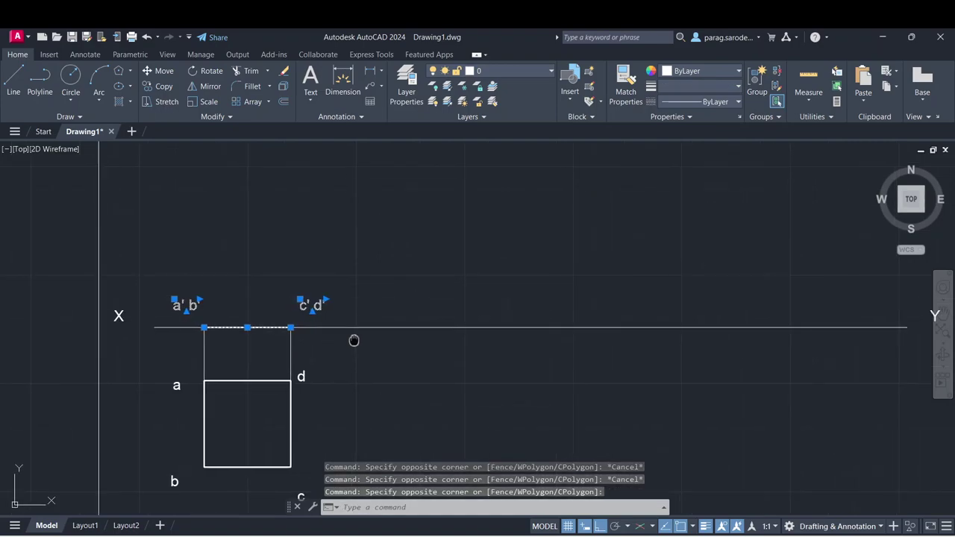
pyautogui.click(158, 86)
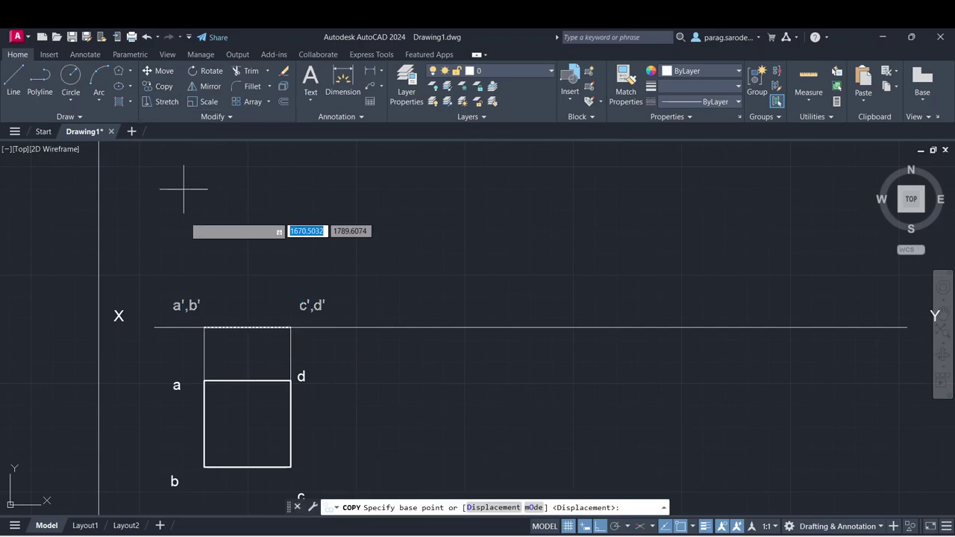
pyautogui.click(204, 327)
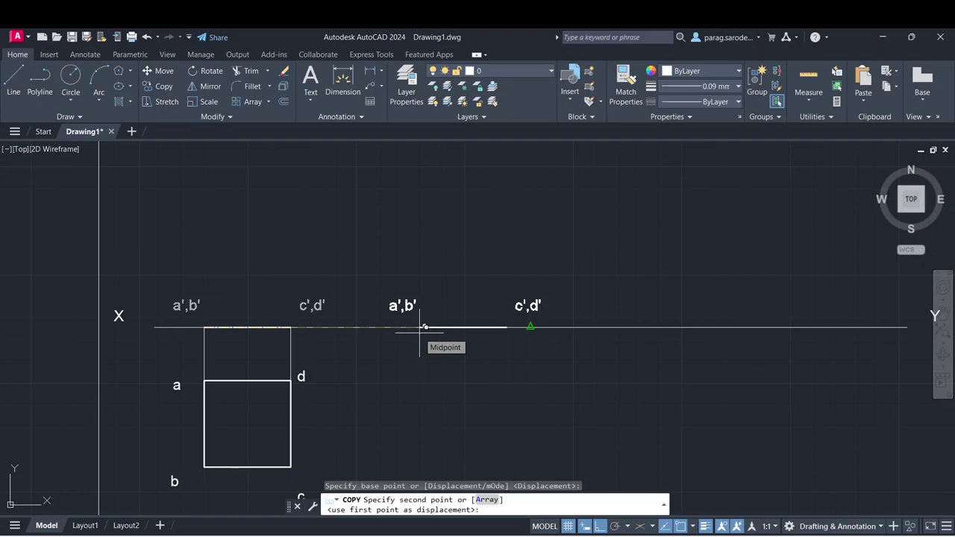
pyautogui.write('150')
pyautogui.press('Return')
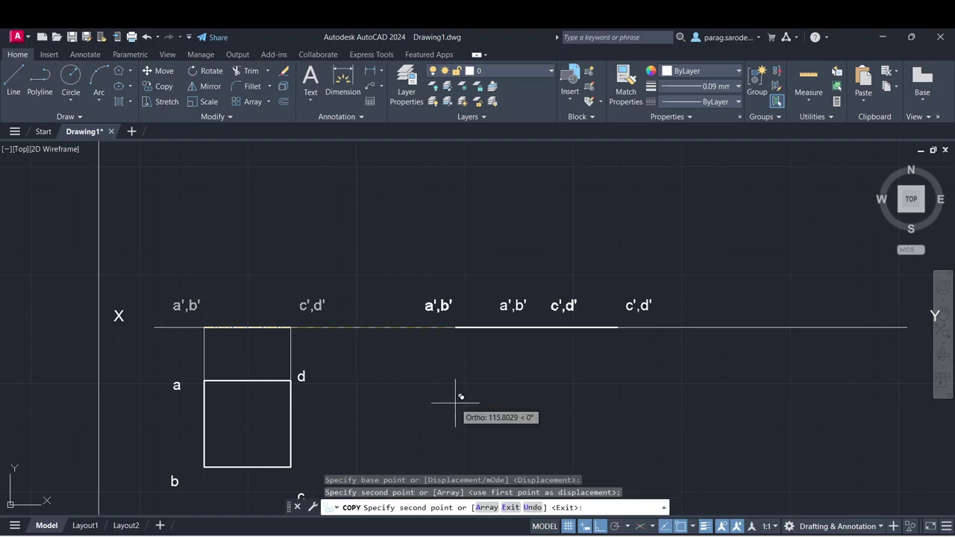
pyautogui.press('Escape')
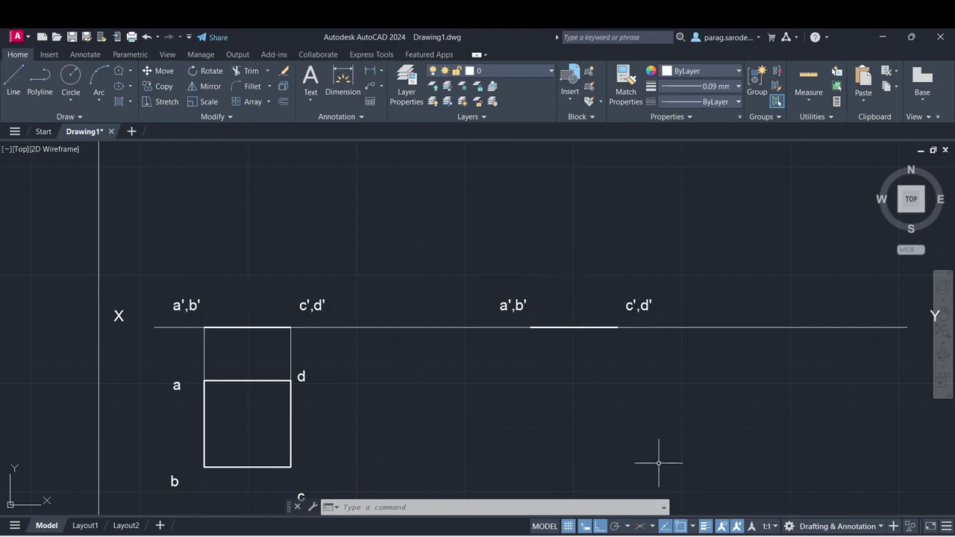
pyautogui.hotkey('ctrl', 'z')
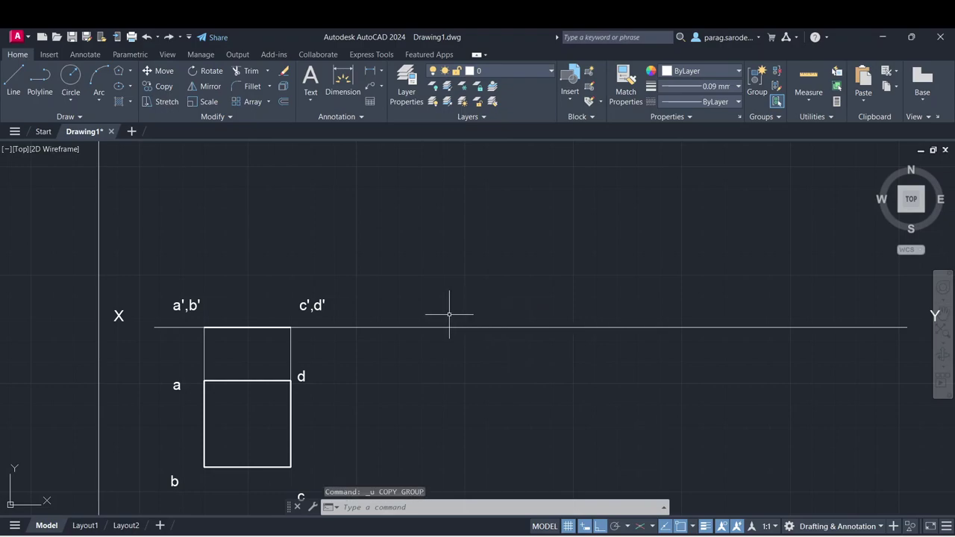
pyautogui.click(157, 282)
# - Copy the front-view line with its a',b' and c',d' labels further right along XY, then select the copy
pyautogui.click(427, 352)
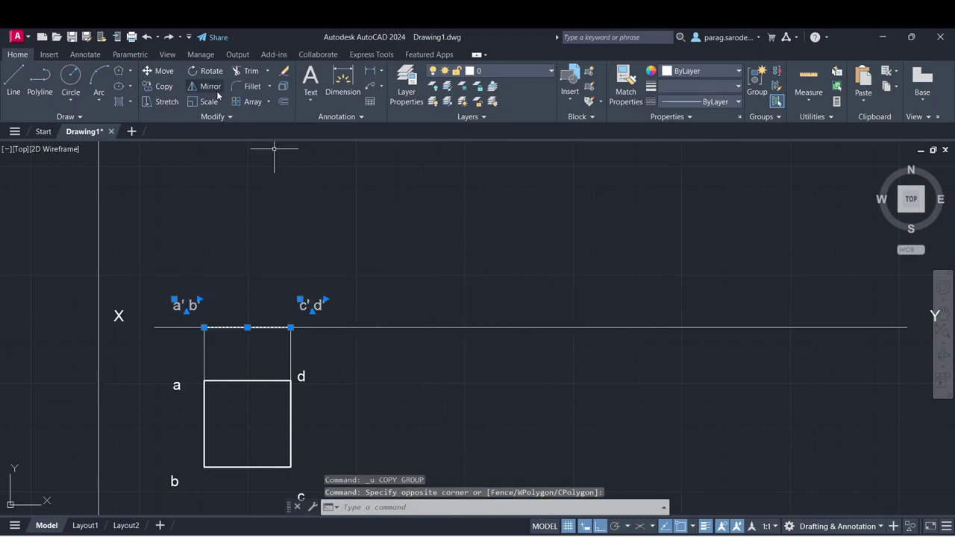
pyautogui.click(163, 86)
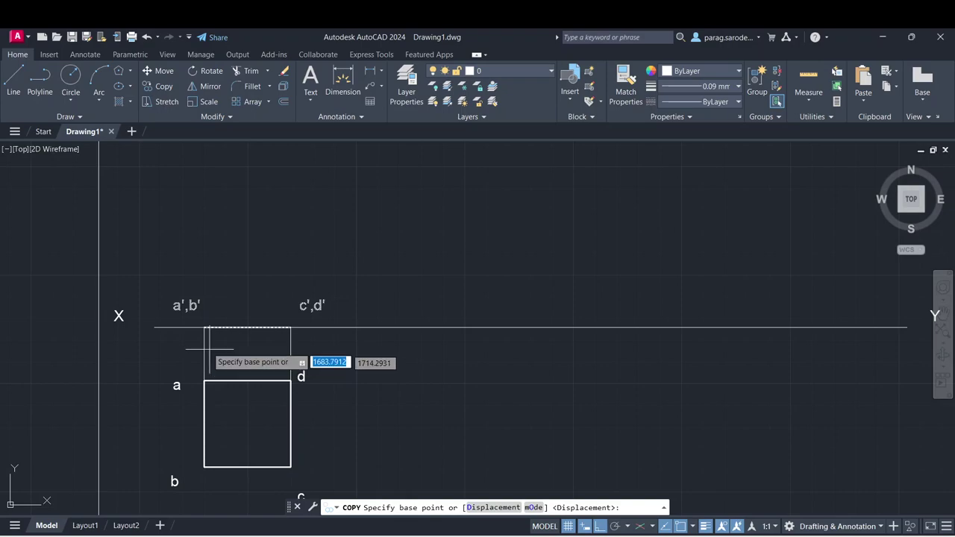
pyautogui.click(203, 326)
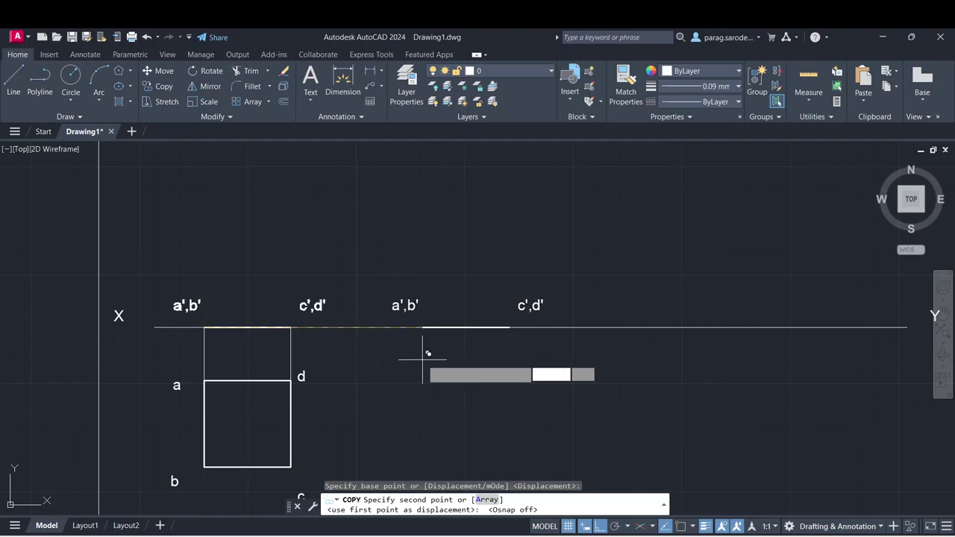
pyautogui.click(423, 359)
pyautogui.press('Escape')
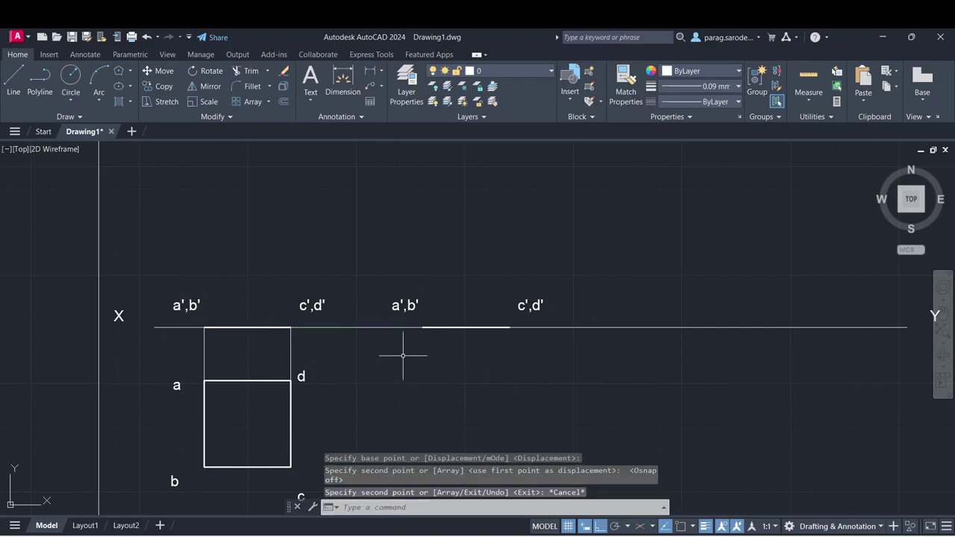
pyautogui.click(382, 275)
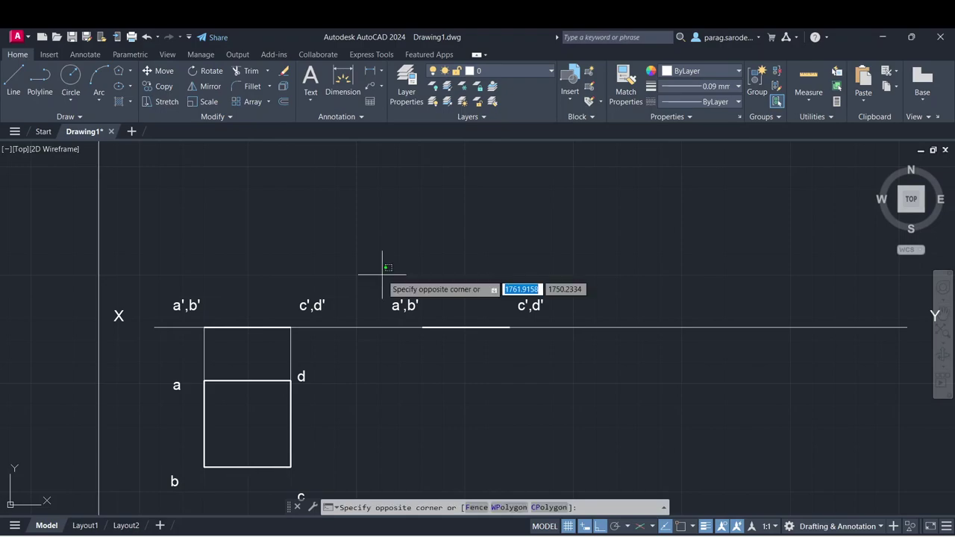
pyautogui.click(555, 349)
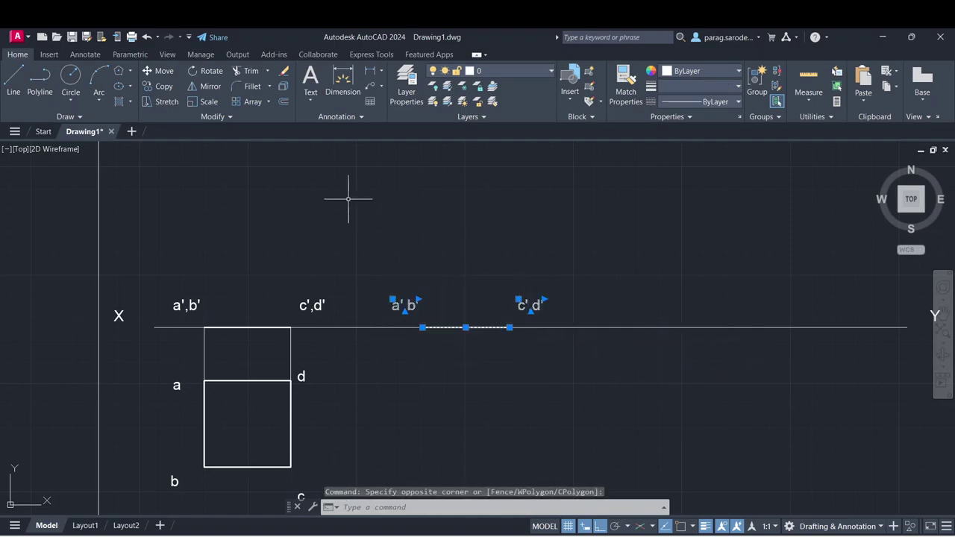
# - Rotate the copied line and labels 45° about the a',b' end
pyautogui.click(212, 72)
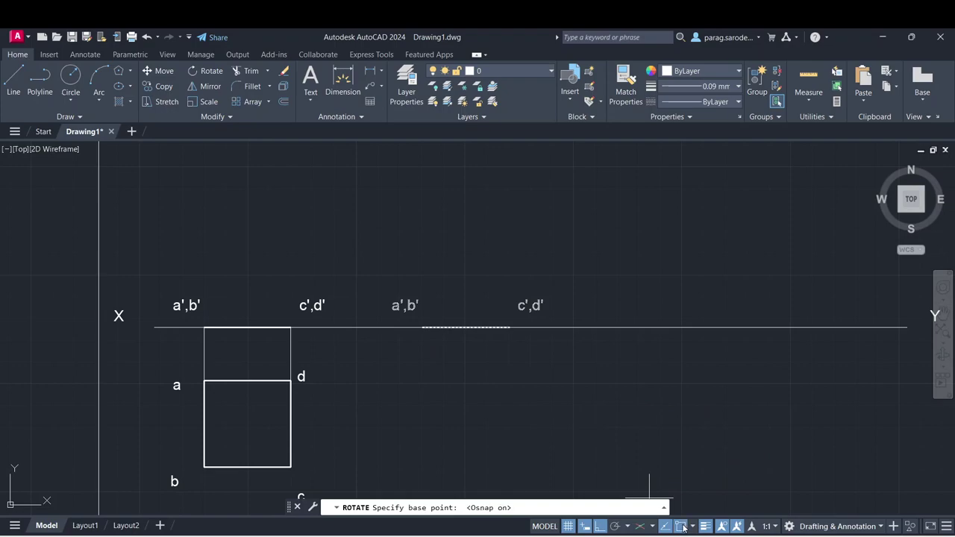
pyautogui.click(422, 327)
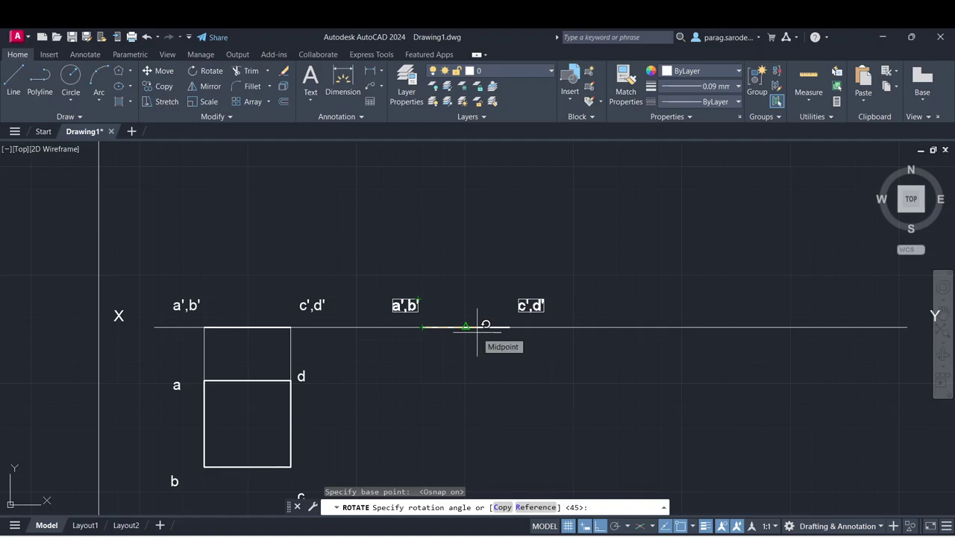
pyautogui.write('45')
pyautogui.press('Return')
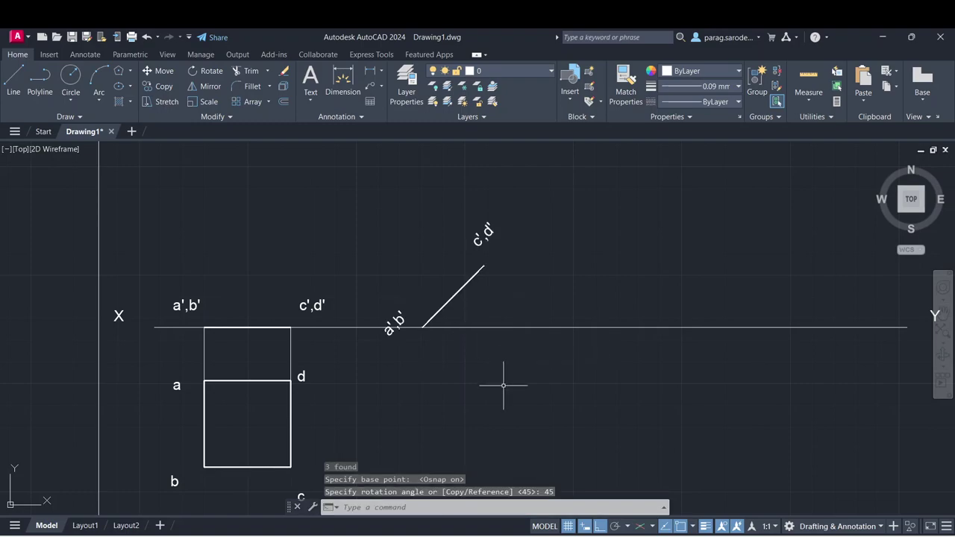
pyautogui.click(402, 318)
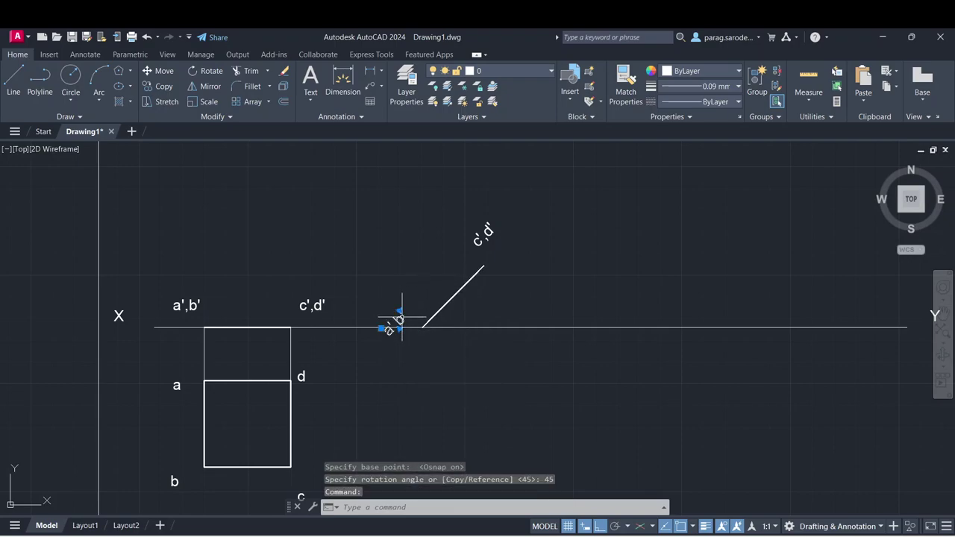
pyautogui.click(162, 86)
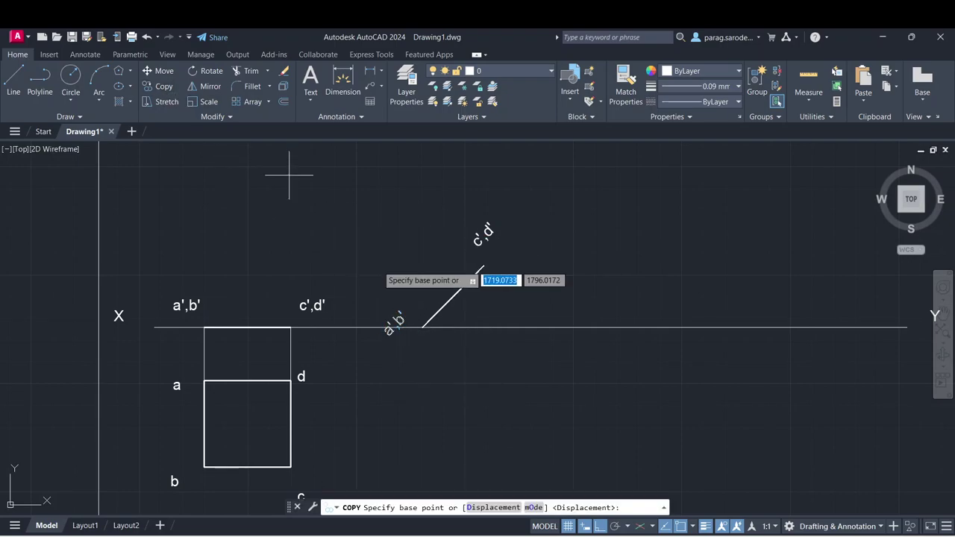
# - Try copying the a',b' label beside the original, then undo the overlapping copy
pyautogui.click(396, 322)
pyautogui.click(611, 321)
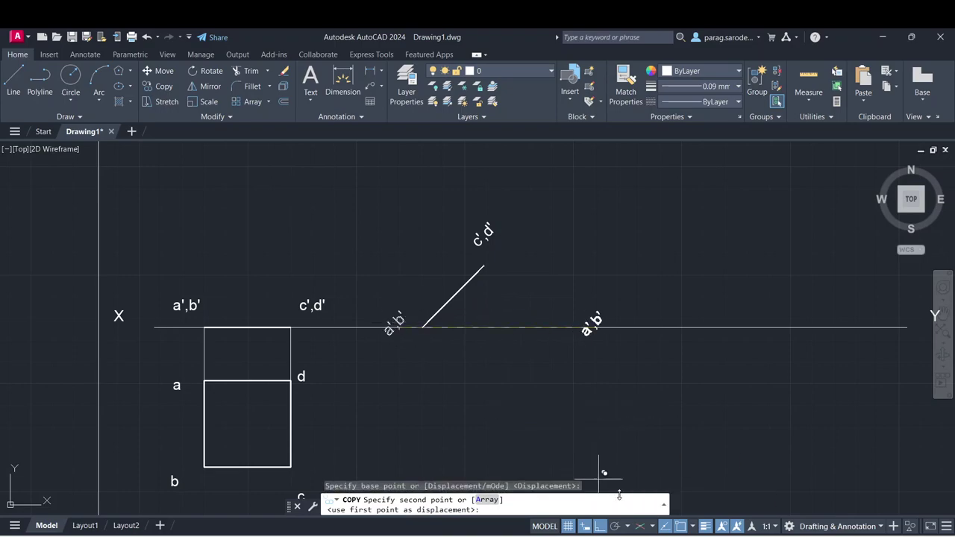
pyautogui.click(602, 527)
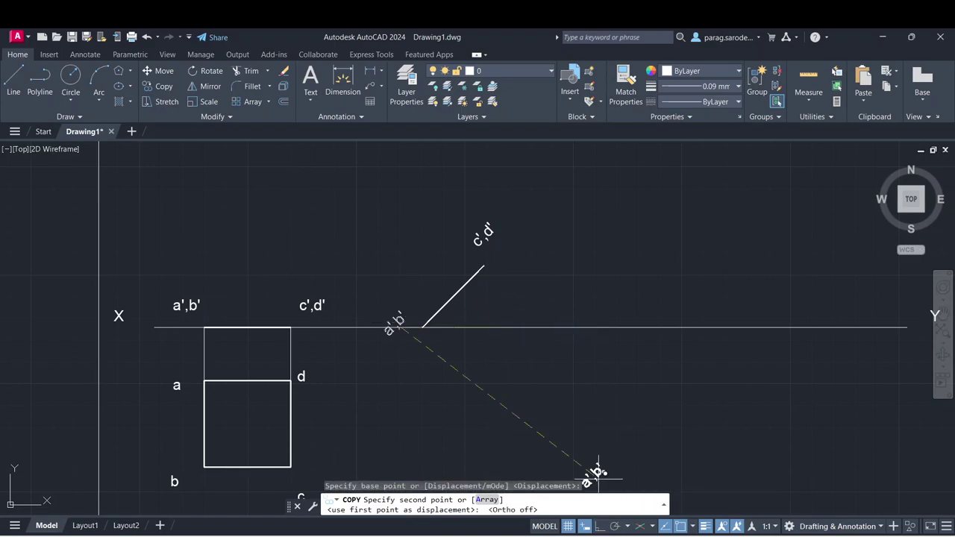
pyautogui.click(418, 326)
pyautogui.press('Escape')
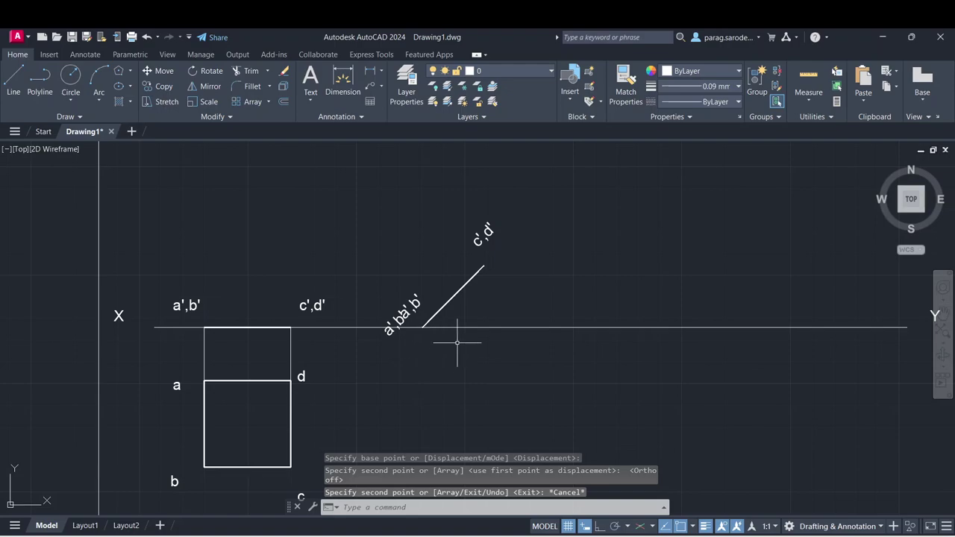
pyautogui.hotkey('ctrl', 'z')
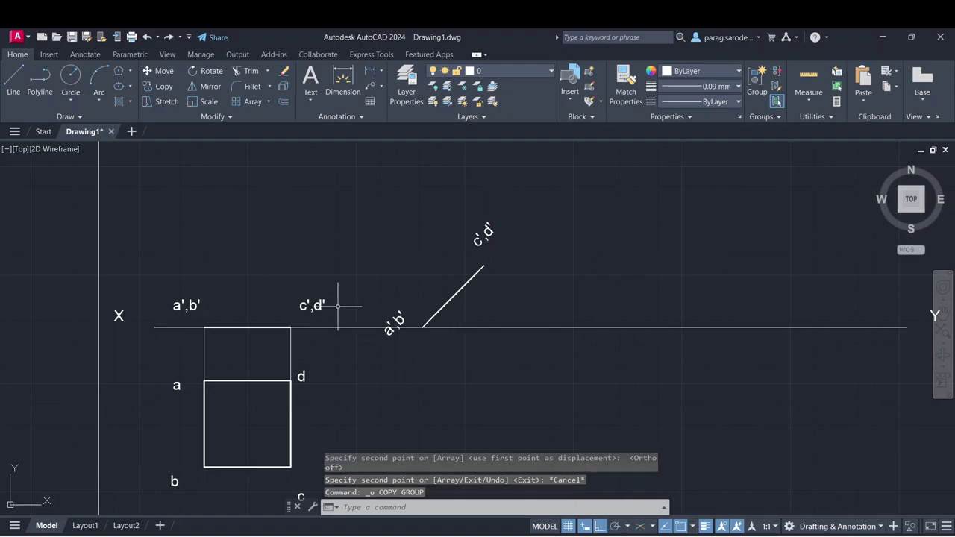
# - Move the a',b' label just above XY beside the inclined line's lower end, with Ortho off
pyautogui.click(395, 315)
pyautogui.click(163, 71)
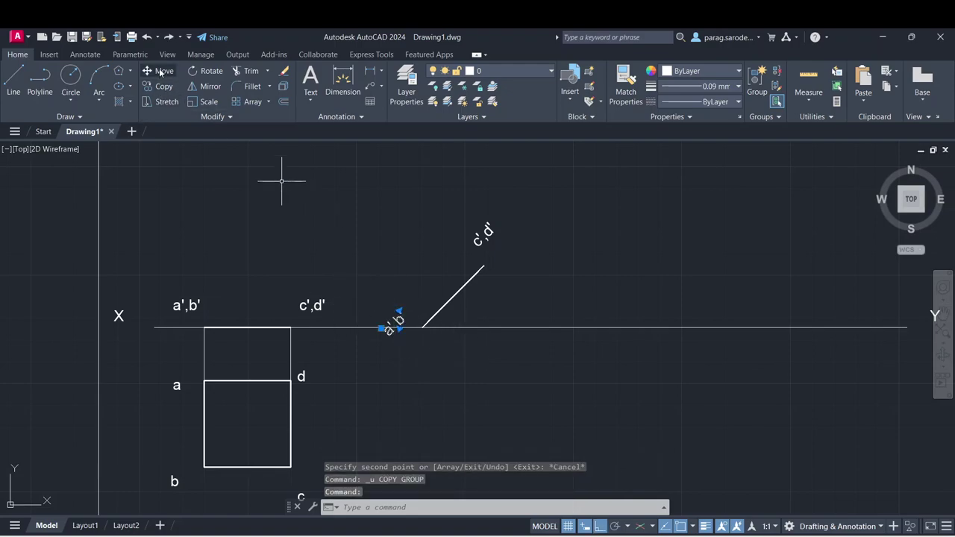
pyautogui.click(399, 317)
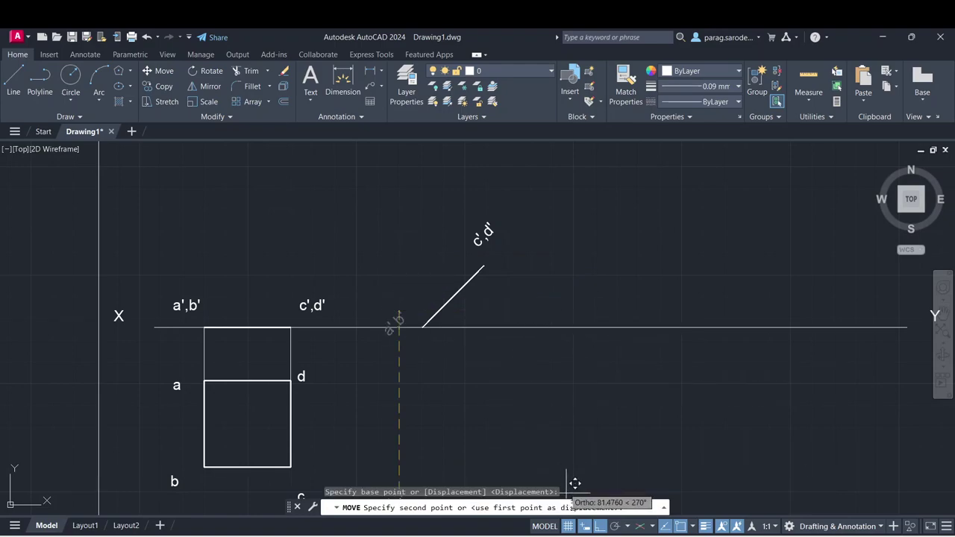
pyautogui.click(599, 526)
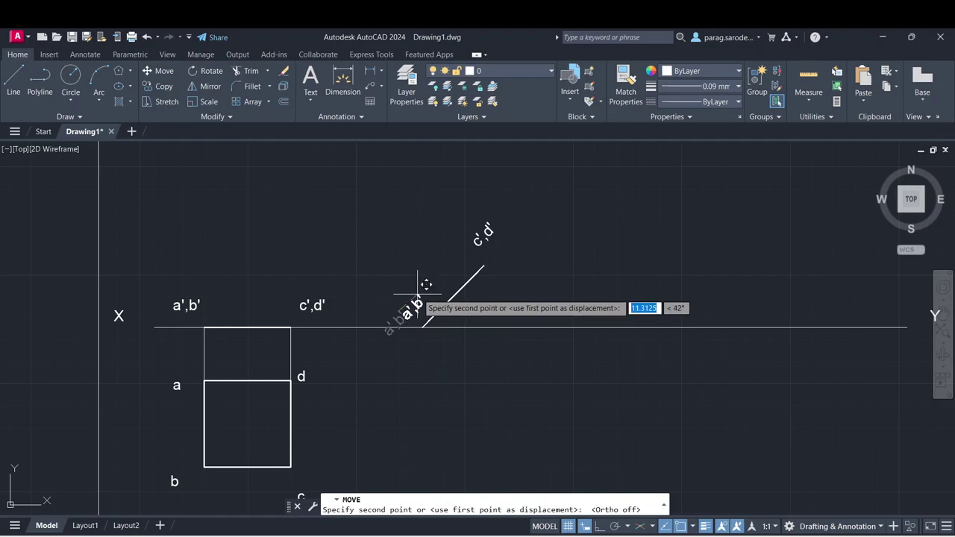
pyautogui.press('Escape')
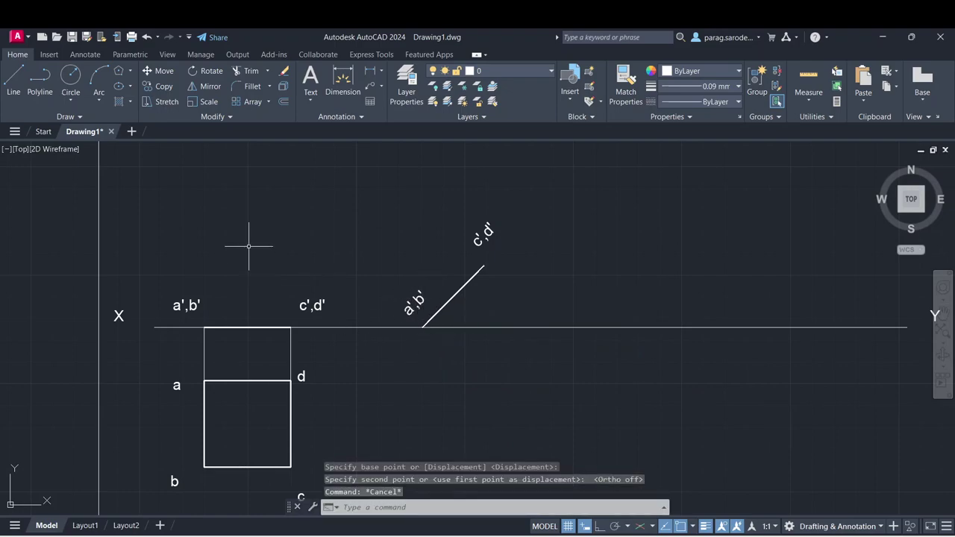
pyautogui.moveTo(250, 239); pyautogui.dragTo(252, 227, button='middle')
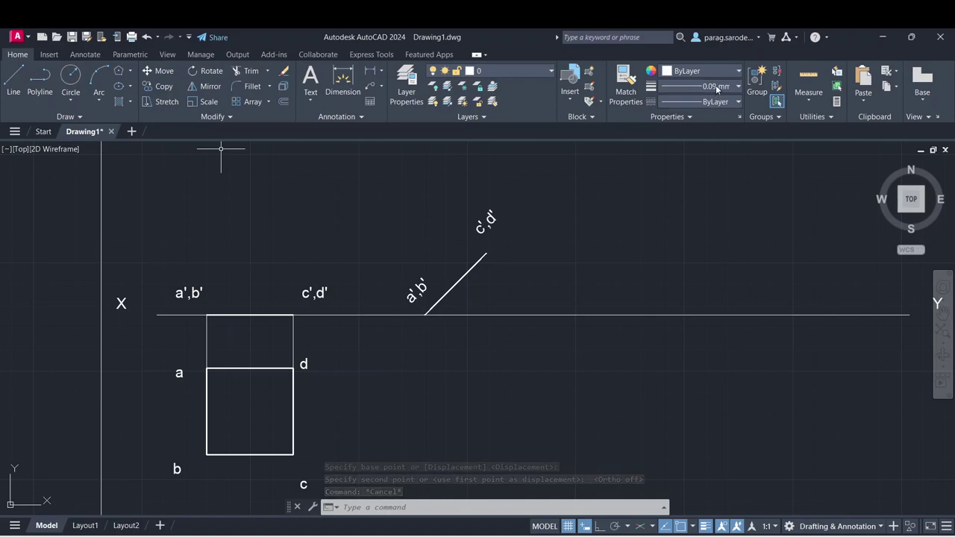
# - Draw a vertical projector down from the a'b' end below XY and stretch it longer
pyautogui.click(14, 80)
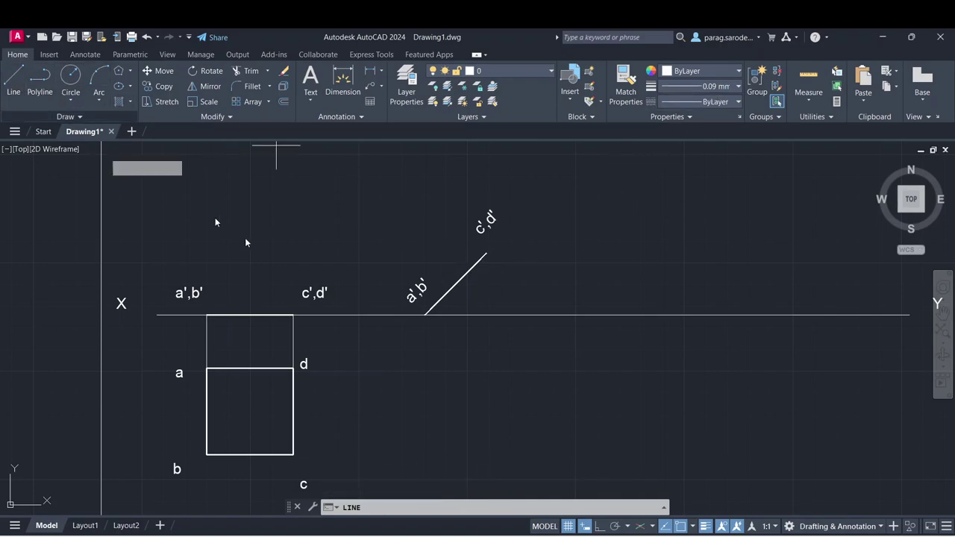
pyautogui.click(425, 314)
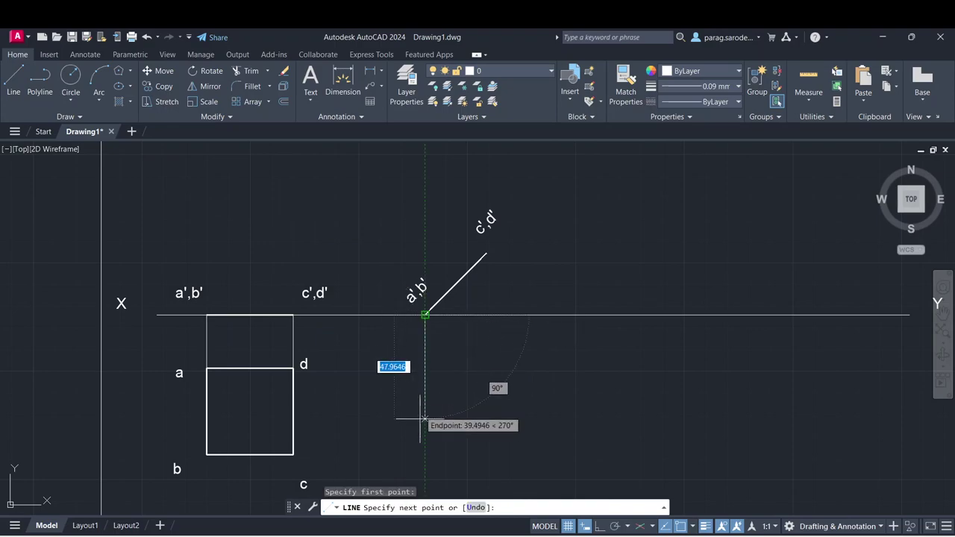
pyautogui.click(600, 527)
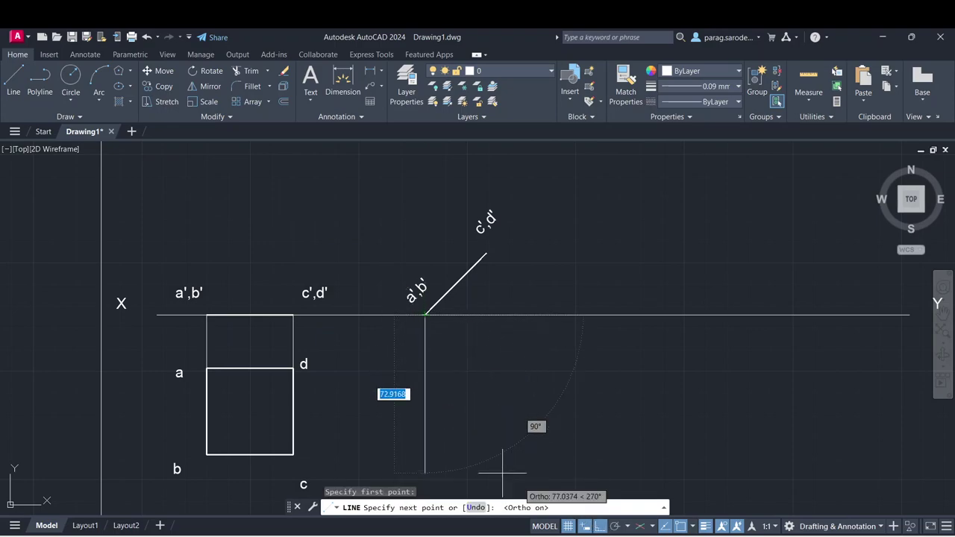
pyautogui.click(425, 454)
pyautogui.press('Escape')
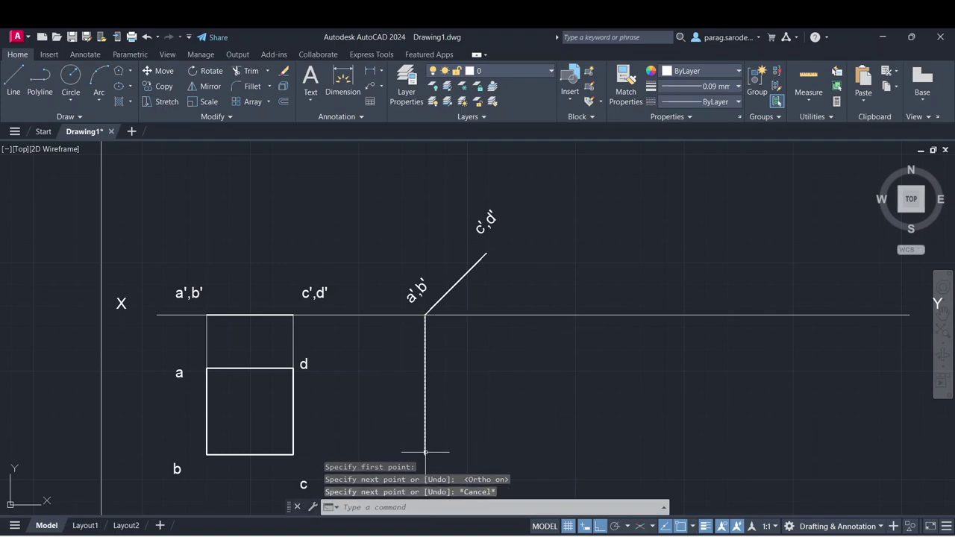
pyautogui.click(424, 450)
pyautogui.click(424, 454)
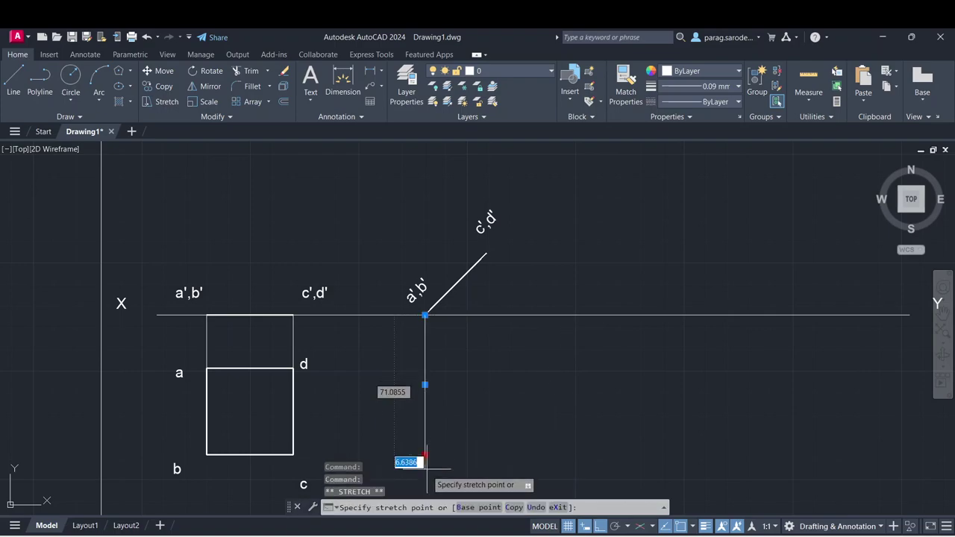
pyautogui.click(425, 473)
pyautogui.press('Escape')
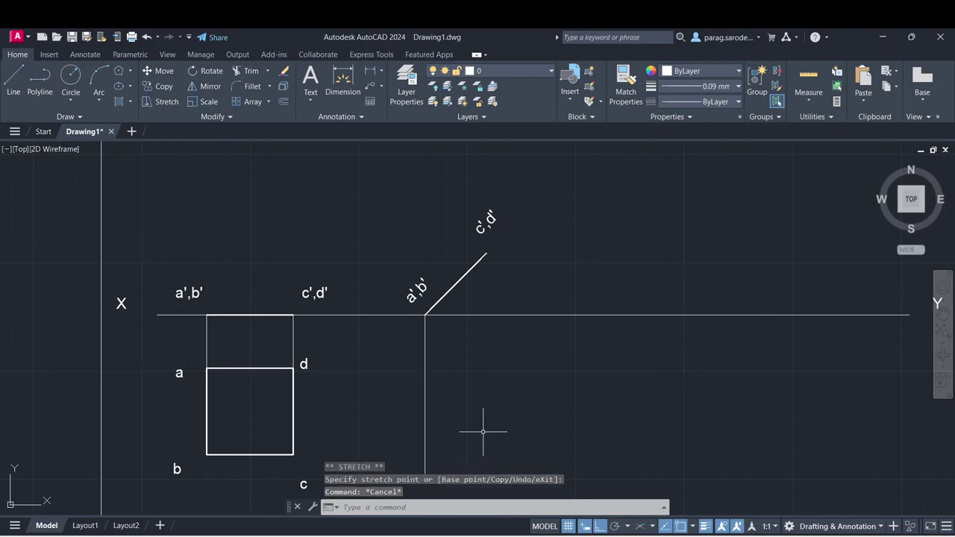
pyautogui.moveTo(482, 431); pyautogui.dragTo(480, 396, button='middle')
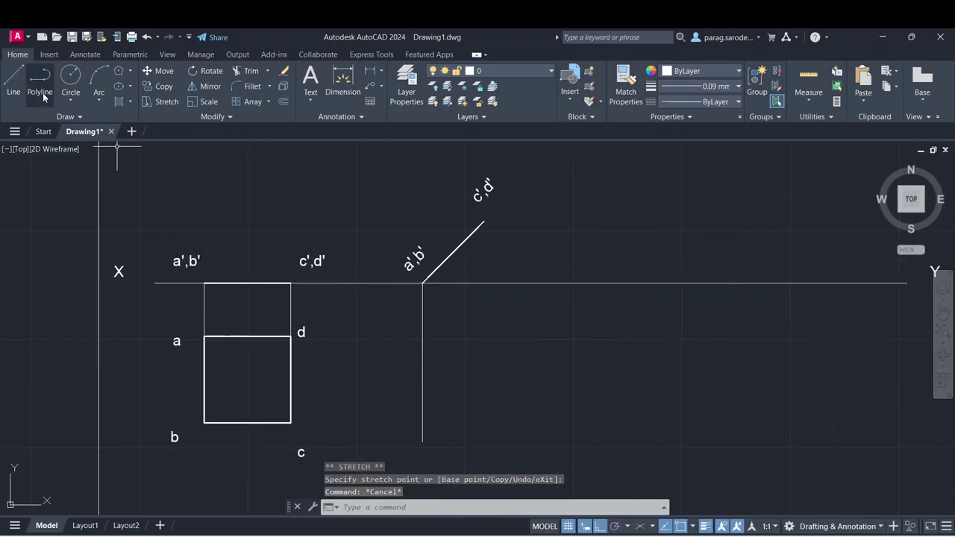
# - Draw a vertical projector from the c'd' end straight down past the XY line
pyautogui.click(13, 82)
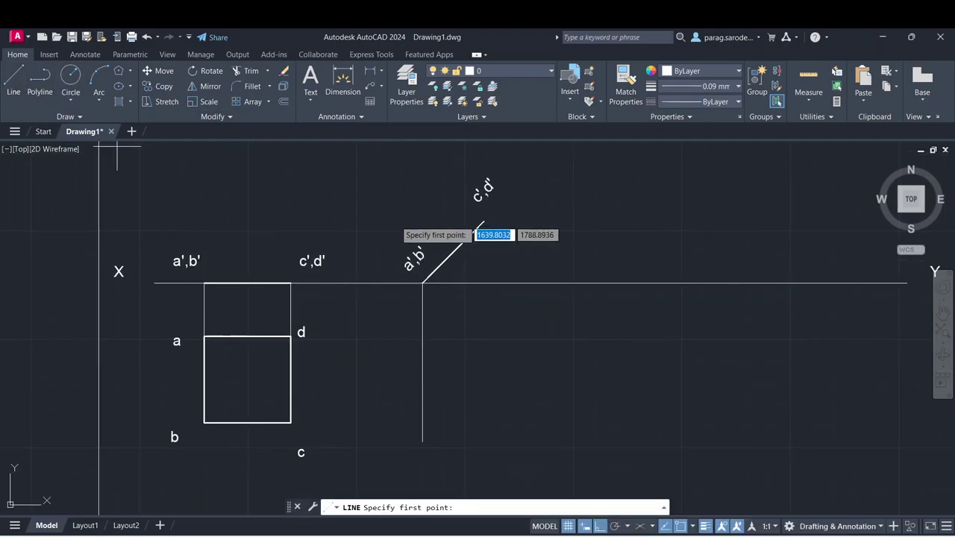
pyautogui.click(484, 222)
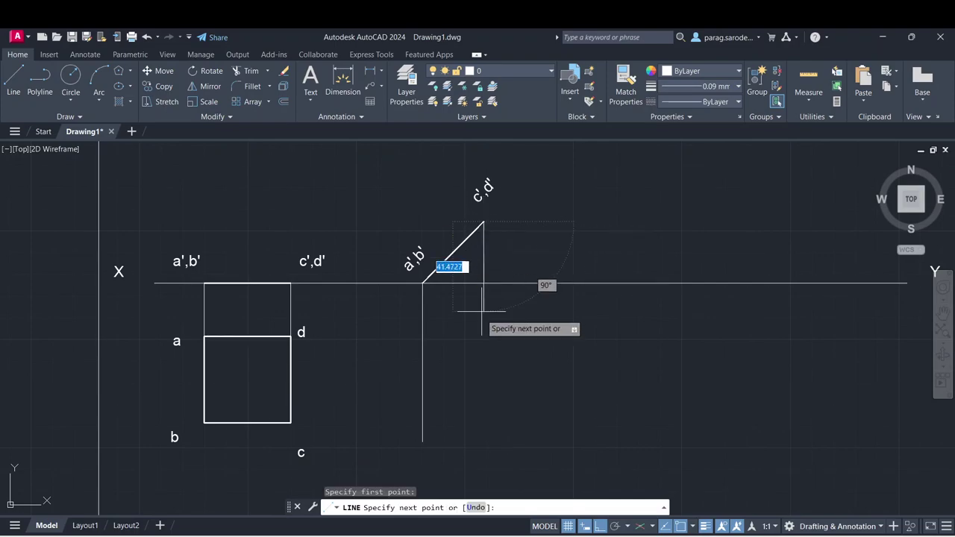
pyautogui.click(485, 439)
pyautogui.press('Escape')
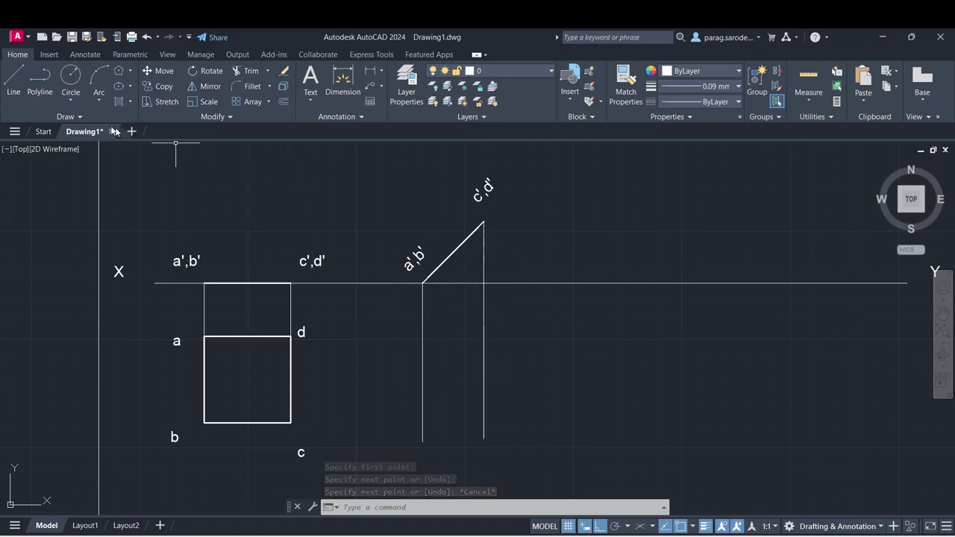
# - Draw horizontal projectors from square corners d and c across to the c'd' vertical line
pyautogui.click(13, 82)
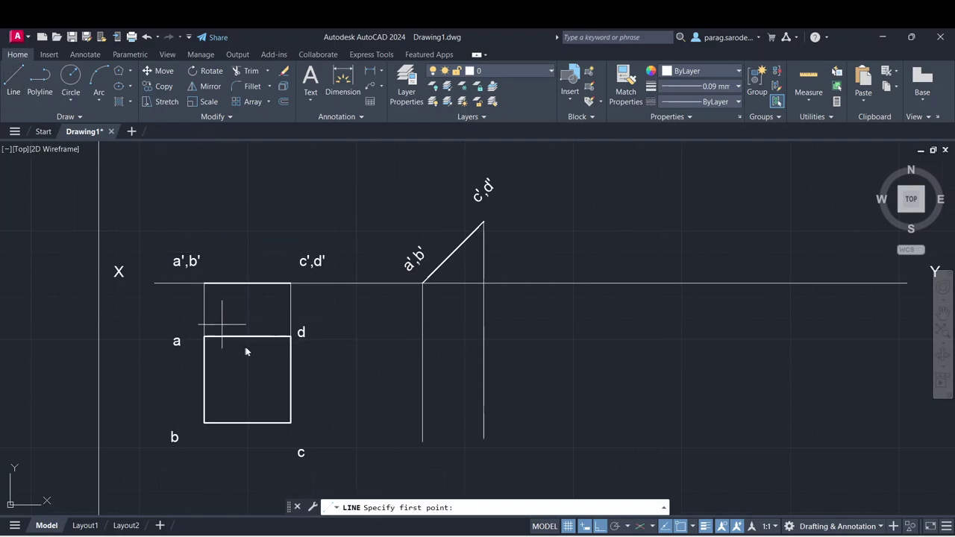
pyautogui.click(291, 336)
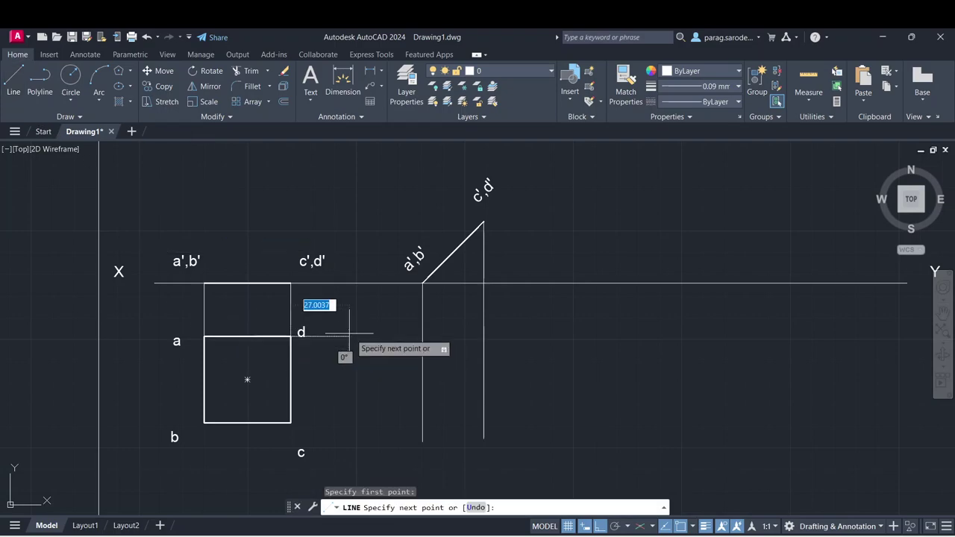
pyautogui.click(483, 336)
pyautogui.press('Escape')
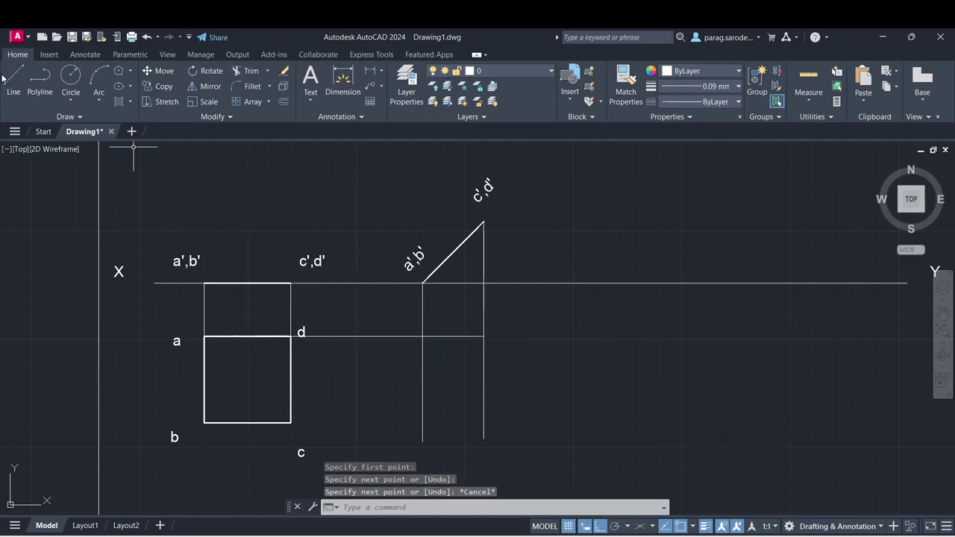
pyautogui.press('space')
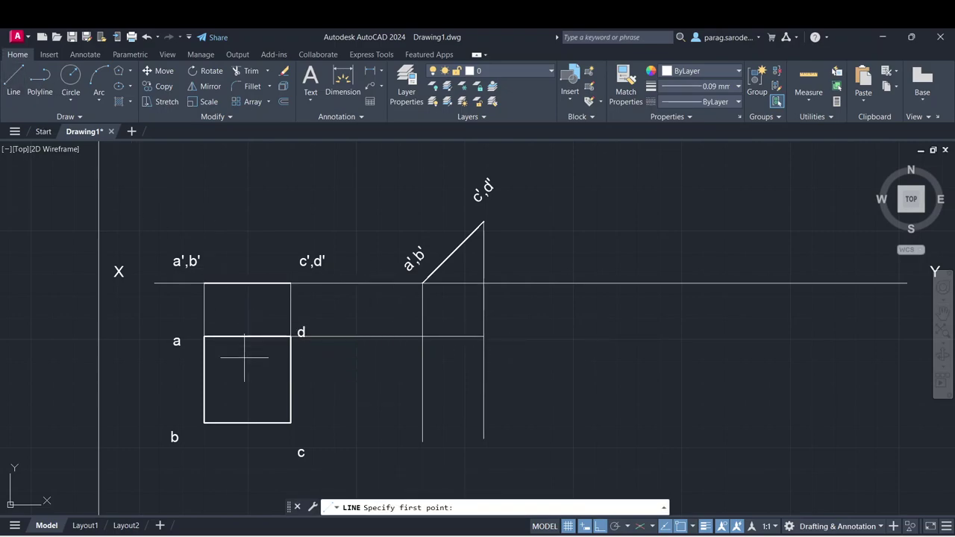
pyautogui.click(291, 422)
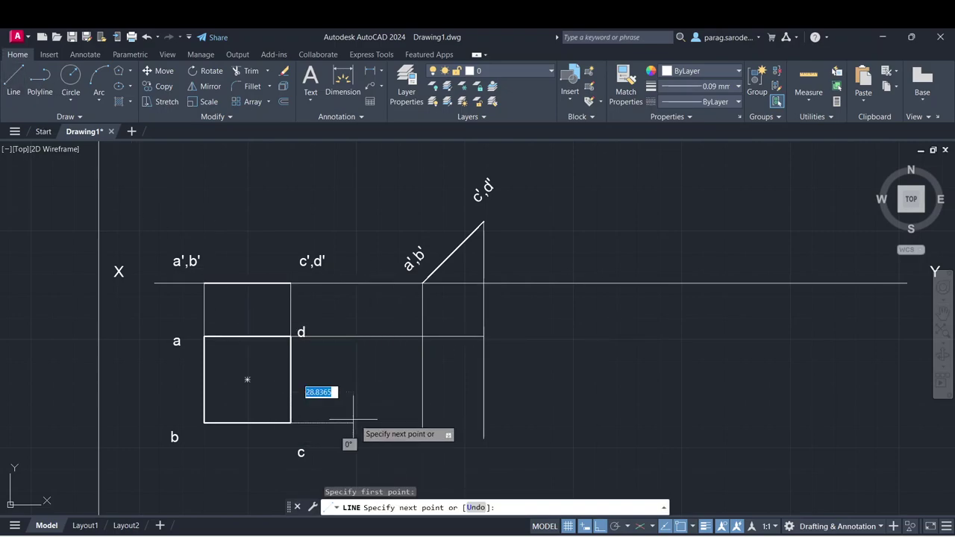
pyautogui.click(483, 423)
pyautogui.press('Escape')
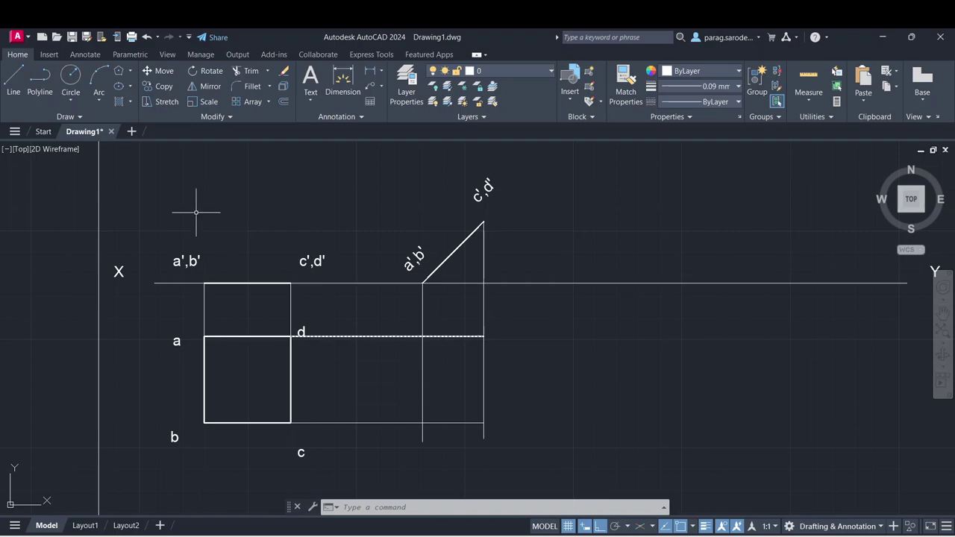
# - Copy label a to where the d projector crosses the a'b' vertical
pyautogui.click(176, 342)
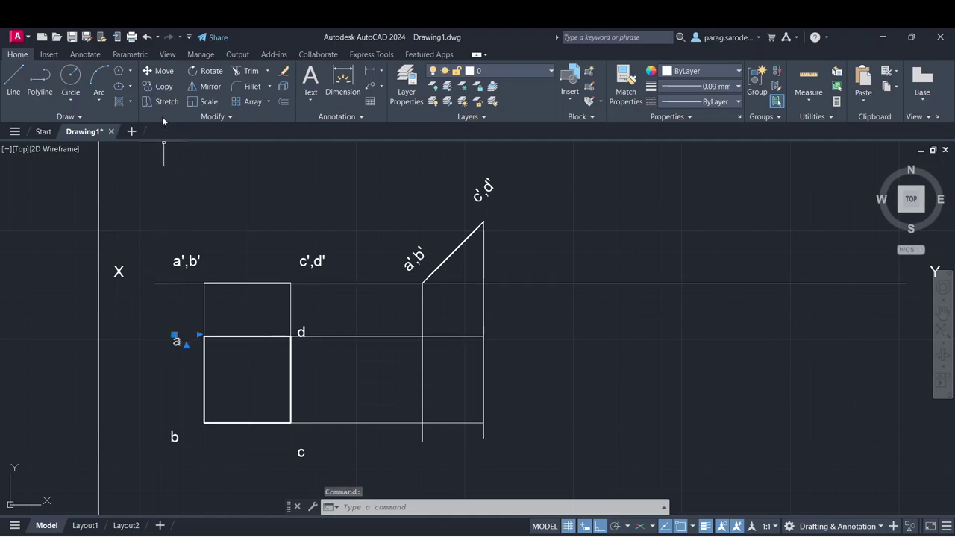
pyautogui.click(162, 87)
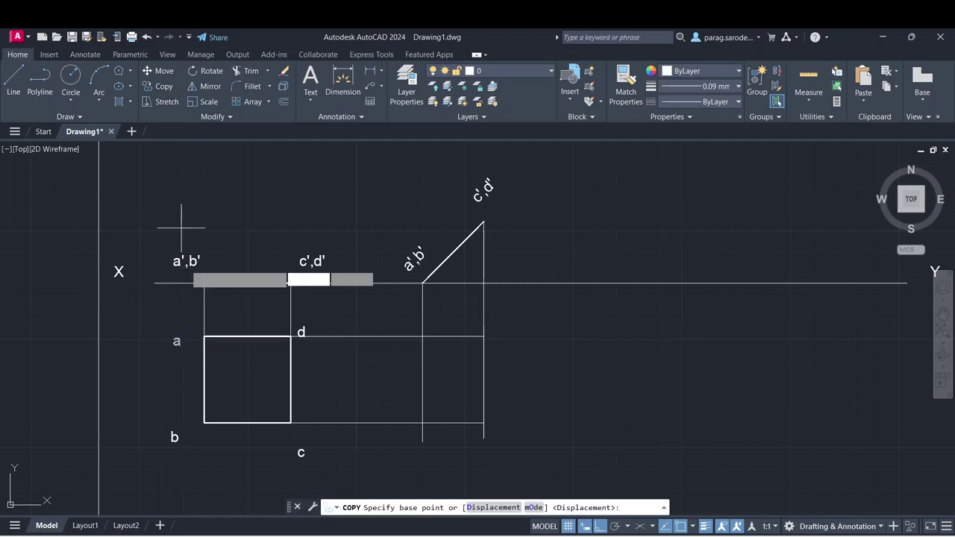
pyautogui.click(177, 342)
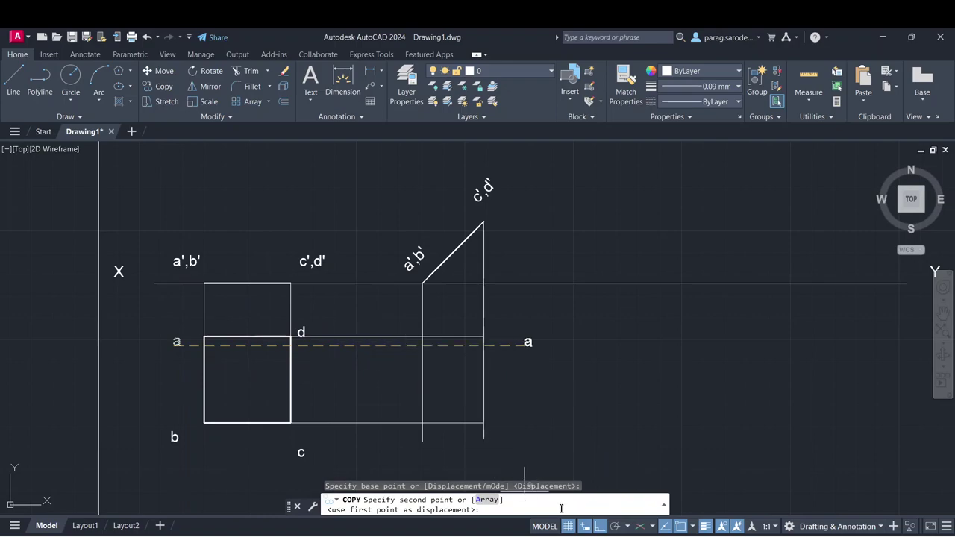
pyautogui.click(407, 323)
pyautogui.press('Escape')
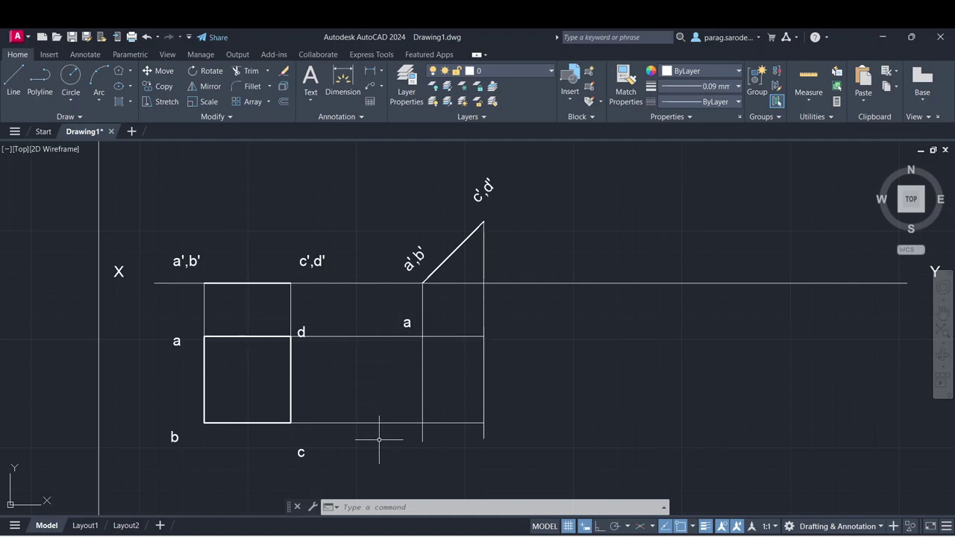
# - Move labels c and b just under the square's bottom corners
pyautogui.click(298, 446)
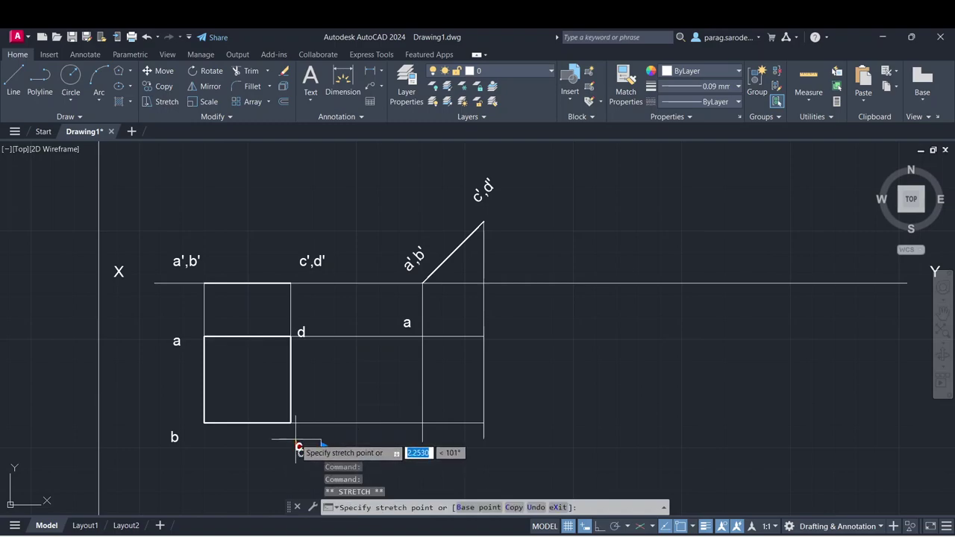
pyautogui.click(295, 435)
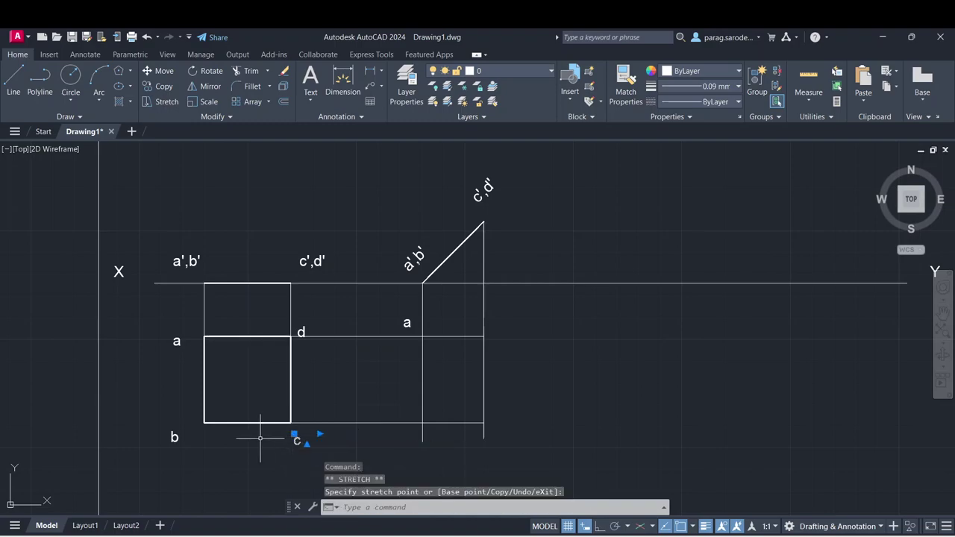
pyautogui.click(177, 438)
pyautogui.click(171, 431)
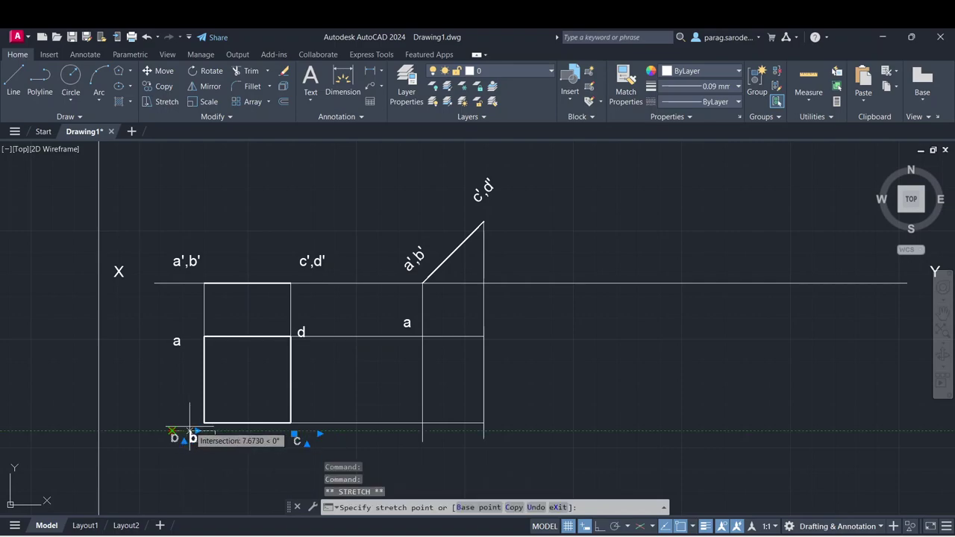
pyautogui.press('Escape')
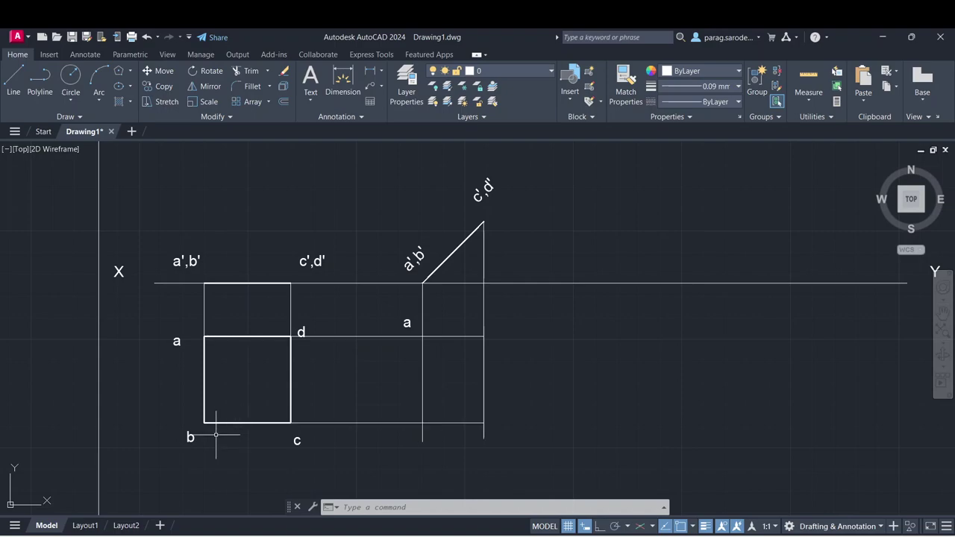
pyautogui.click(167, 102)
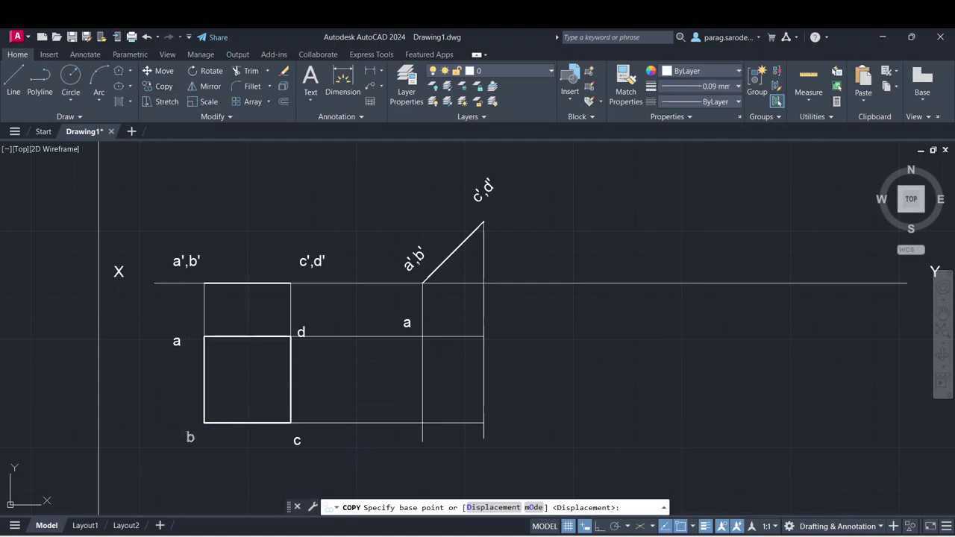
# - Copy label b beside the a'b' projector and label c to the right view's lower corner
pyautogui.click(190, 437)
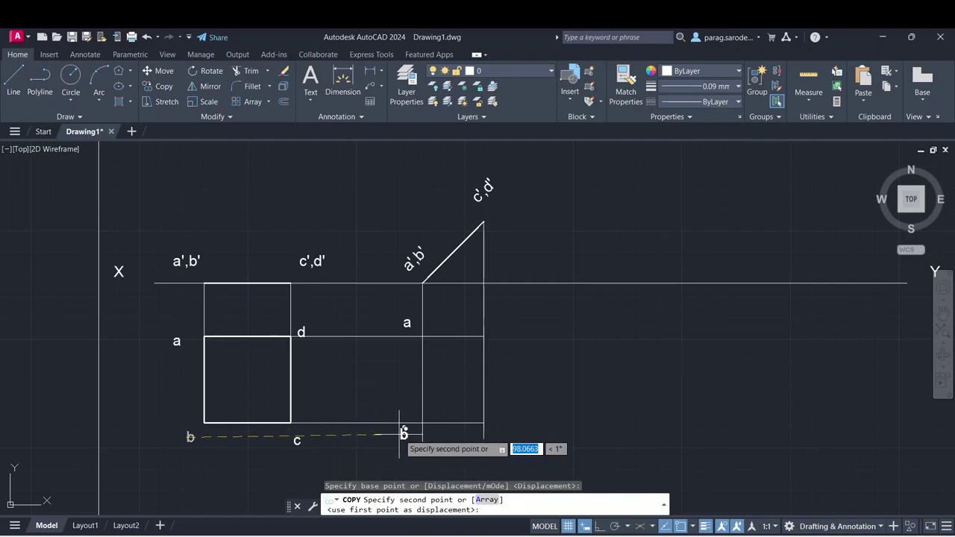
pyautogui.click(404, 435)
pyautogui.press('Escape')
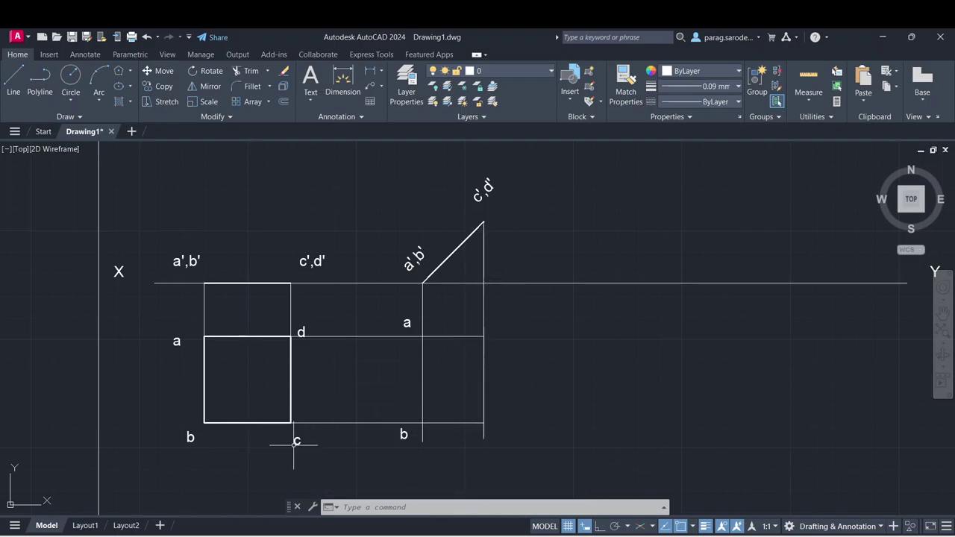
pyautogui.click(164, 85)
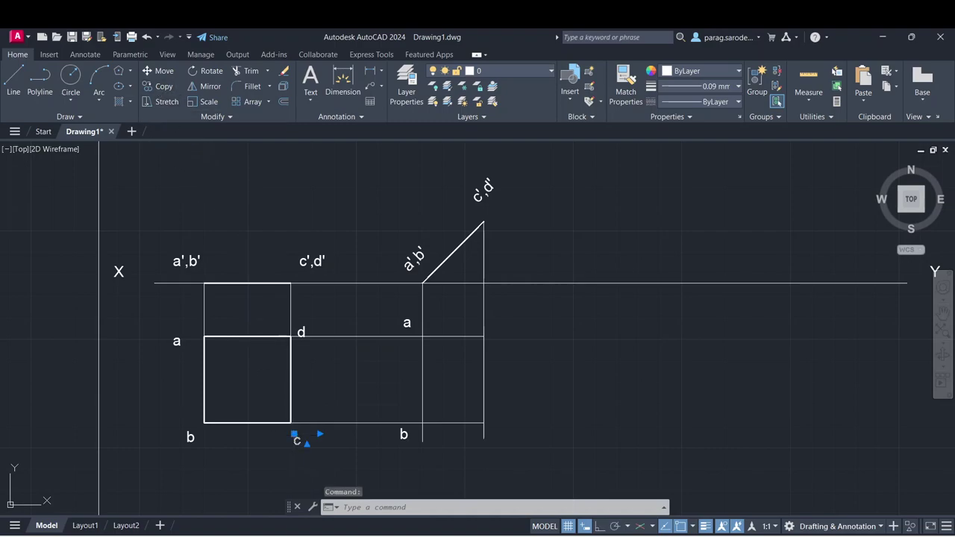
pyautogui.click(297, 440)
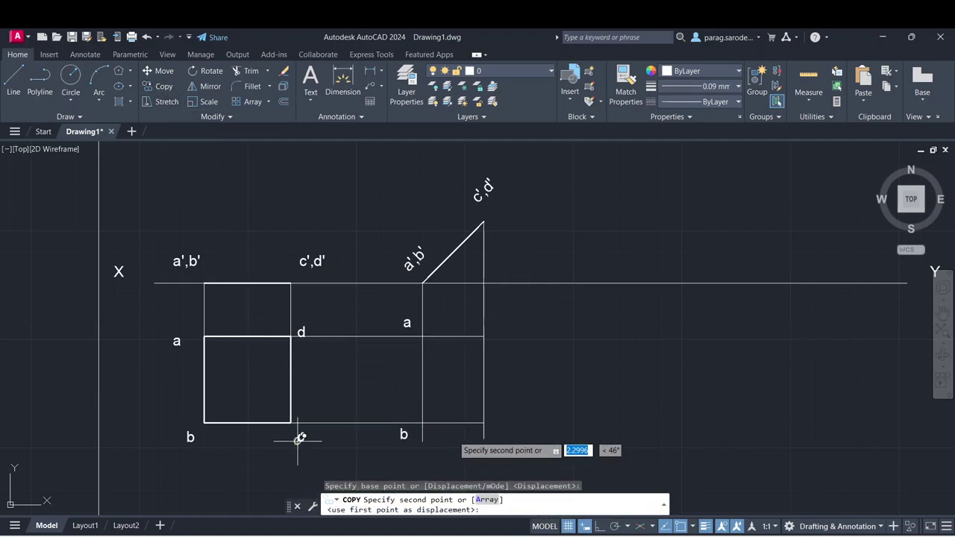
pyautogui.click(498, 431)
pyautogui.press('Escape')
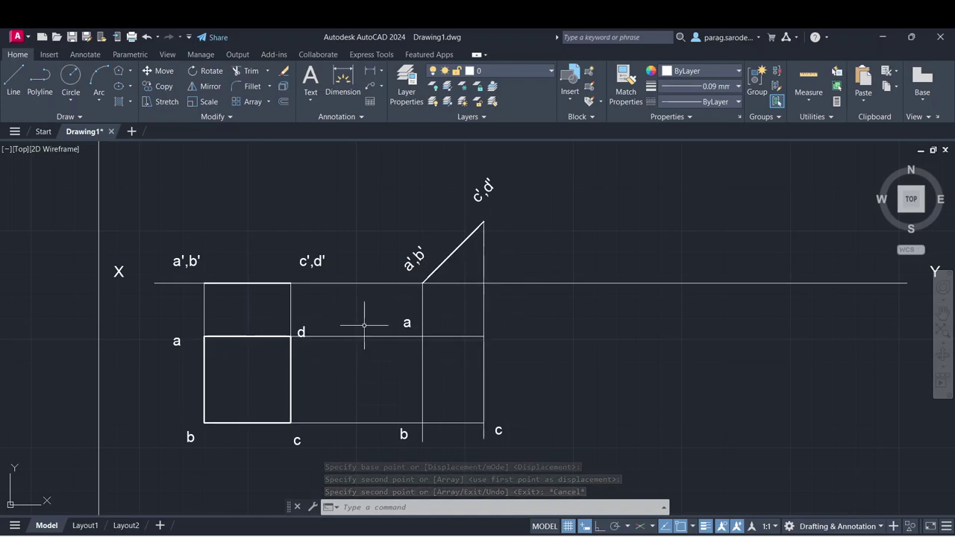
# - Copy label d to the right view's upper corner on the c'd' vertical
pyautogui.click(306, 332)
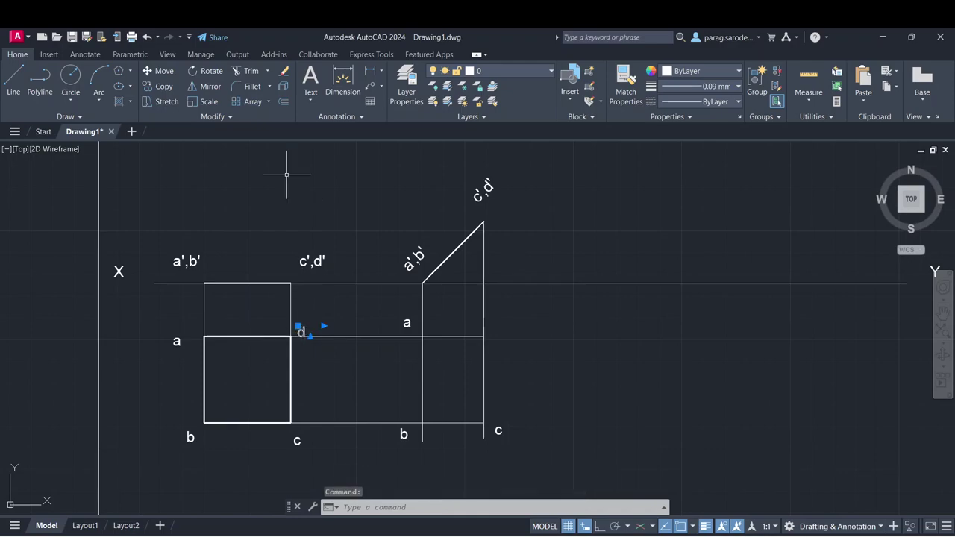
pyautogui.click(158, 86)
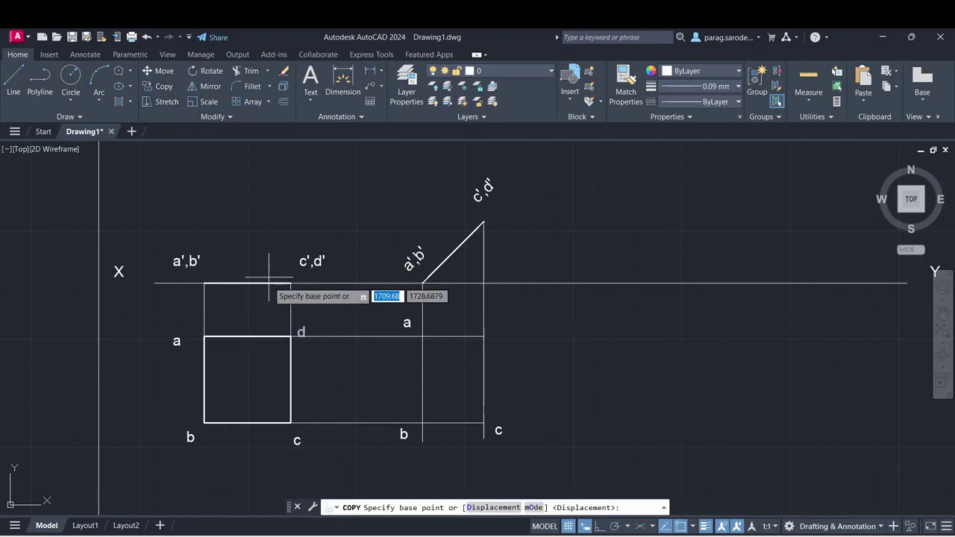
pyautogui.click(300, 331)
pyautogui.click(502, 340)
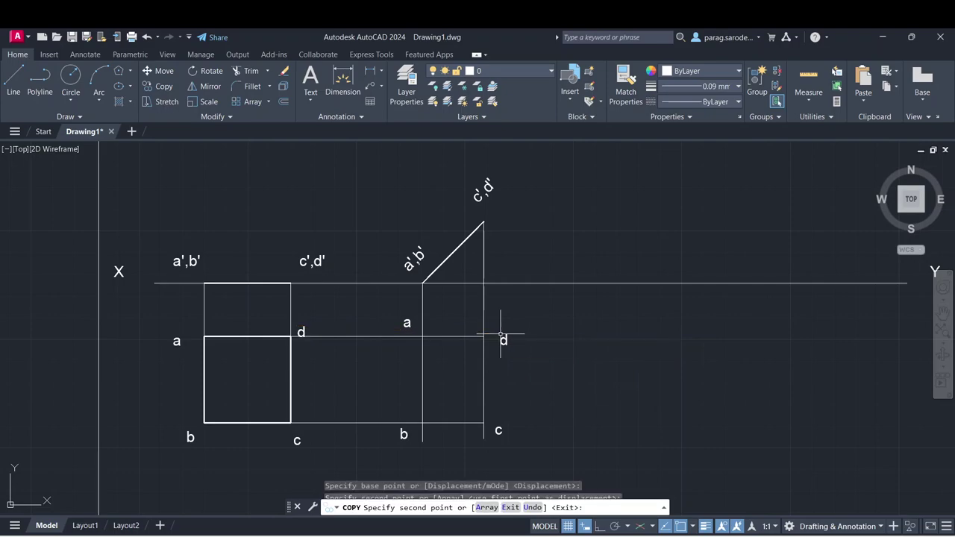
pyautogui.press('Escape')
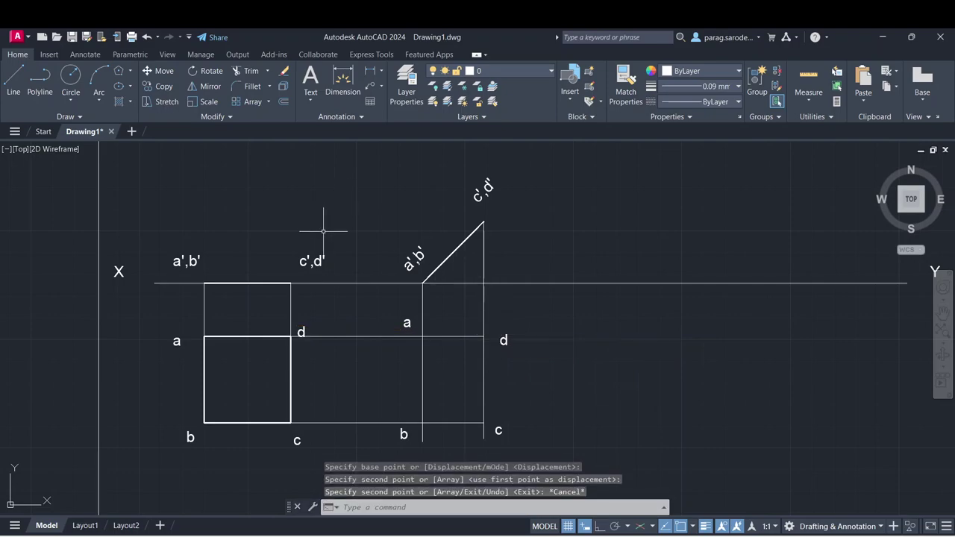
pyautogui.click(14, 79)
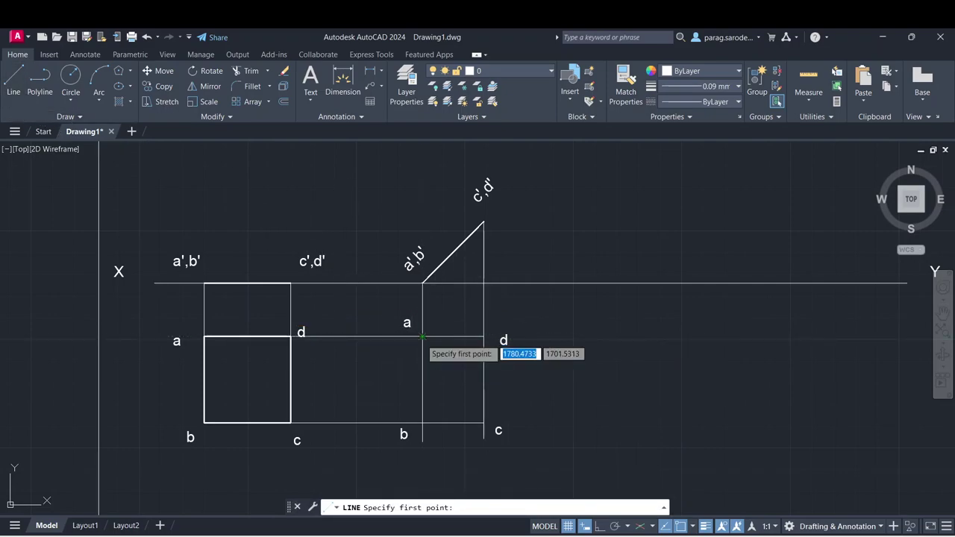
# - Trace a closed outline a-b-c-d-a around the right-hand top view
pyautogui.click(422, 337)
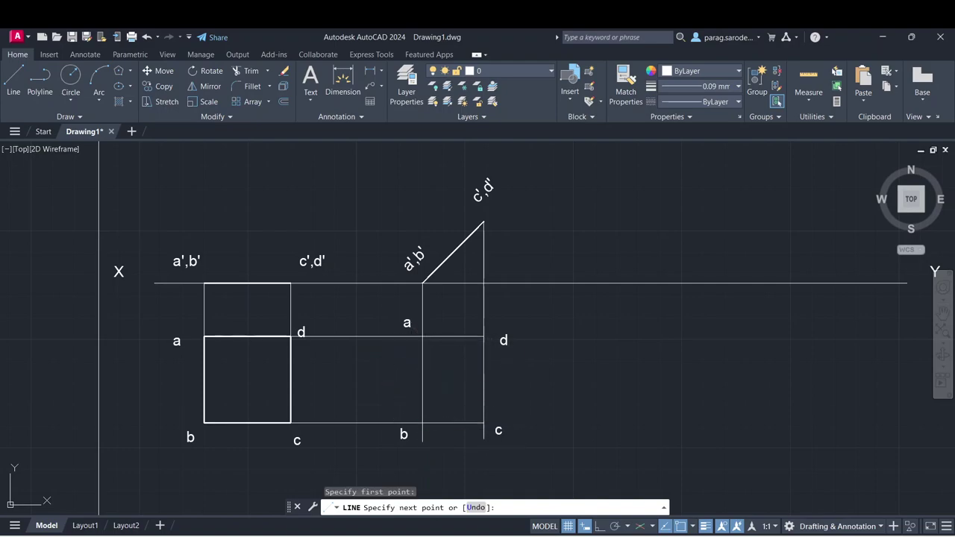
pyautogui.click(422, 423)
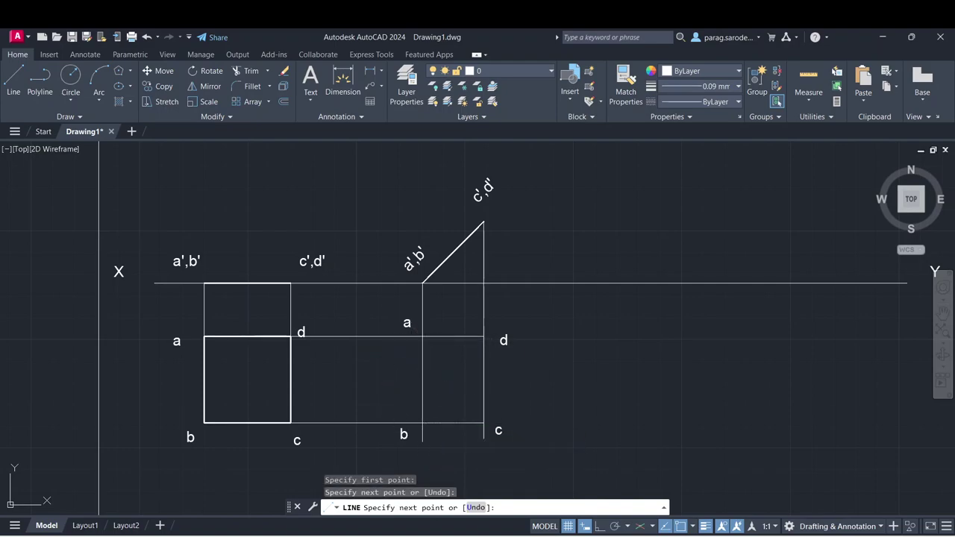
pyautogui.click(484, 423)
pyautogui.click(484, 337)
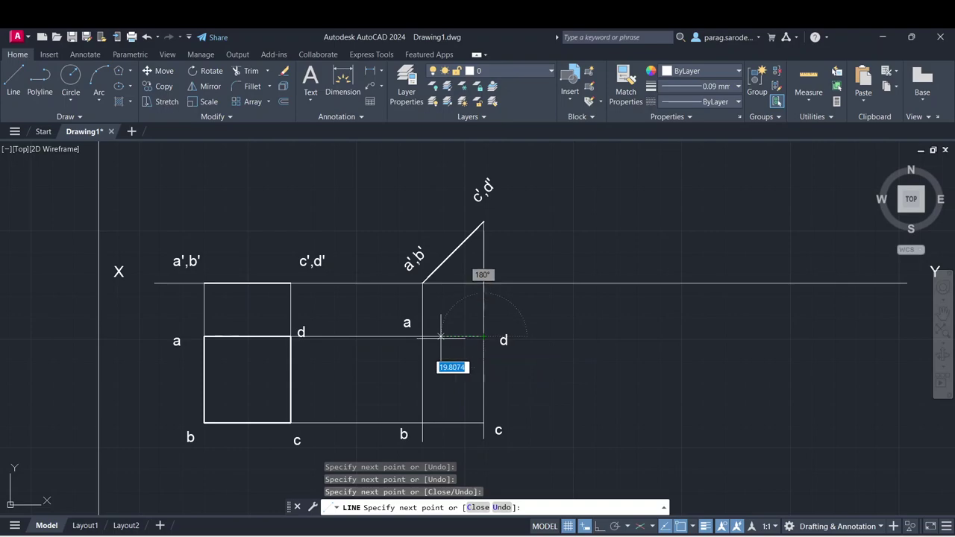
pyautogui.click(422, 337)
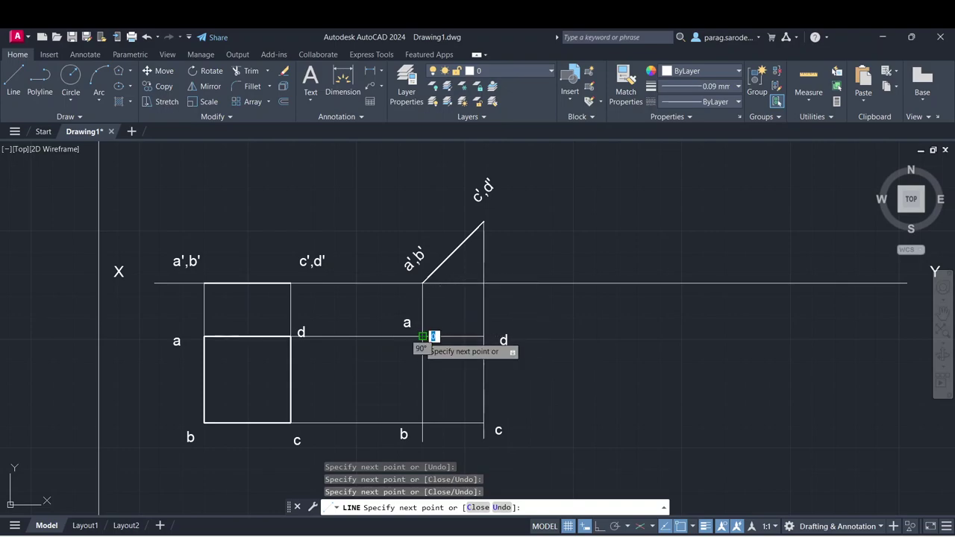
pyautogui.press('Escape')
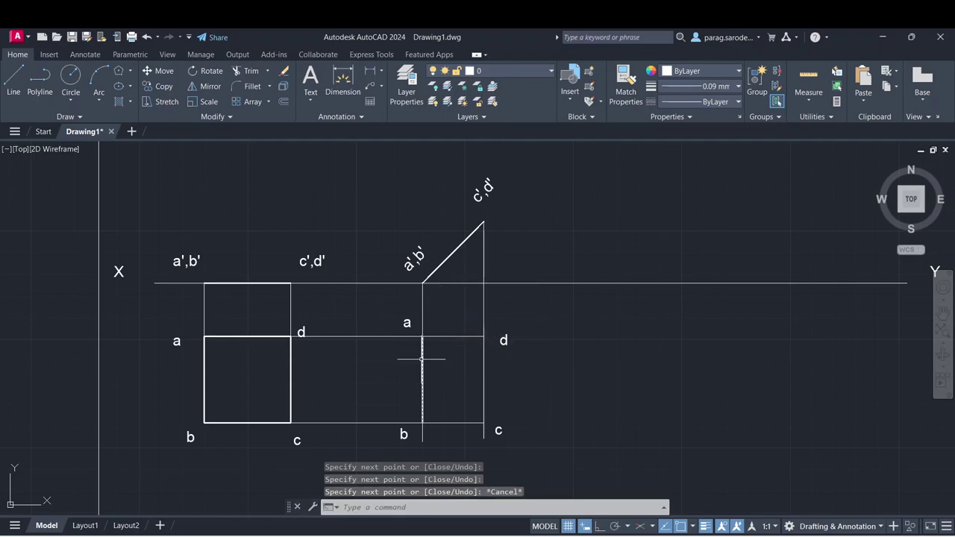
pyautogui.click(422, 359)
pyautogui.press('Escape')
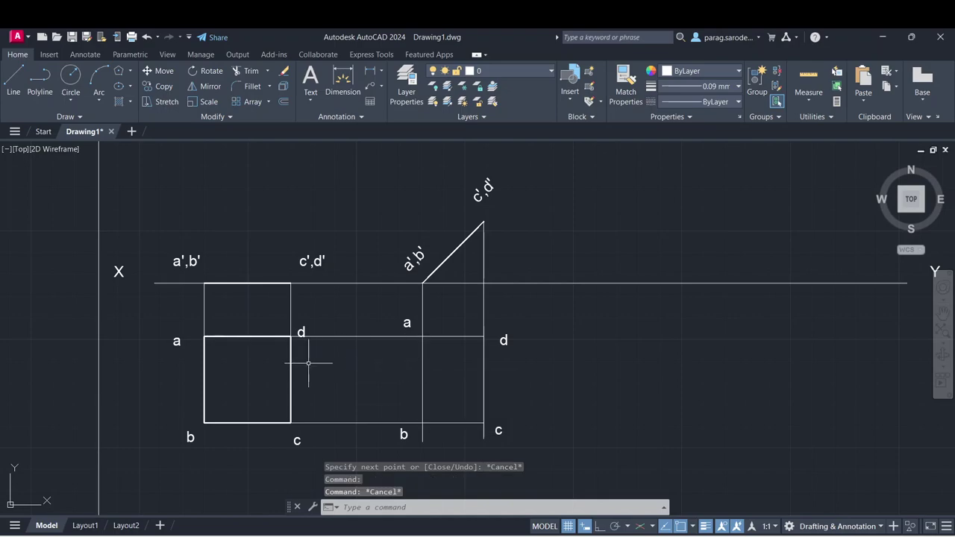
pyautogui.click(292, 369)
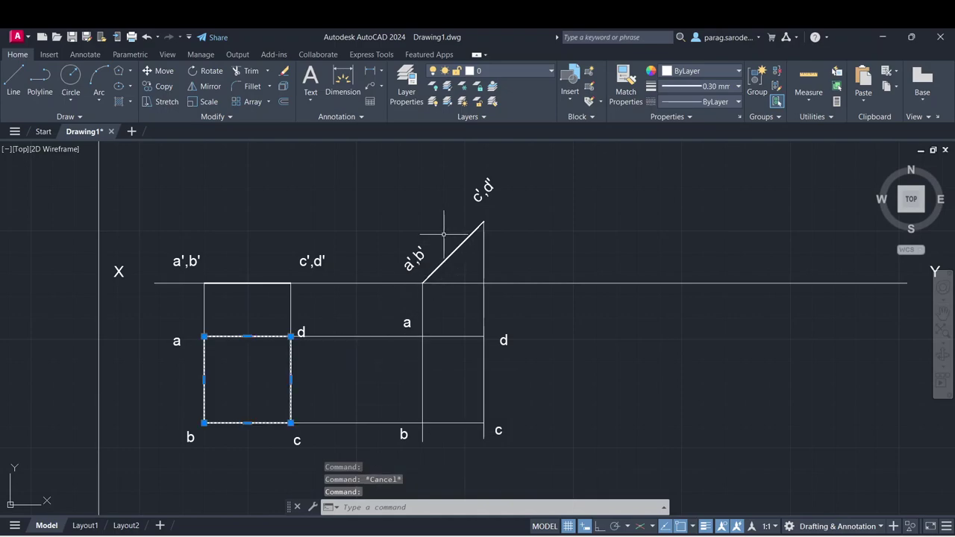
# - Match the right rectangle's four edges to the left square's thick lineweight
pyautogui.click(623, 92)
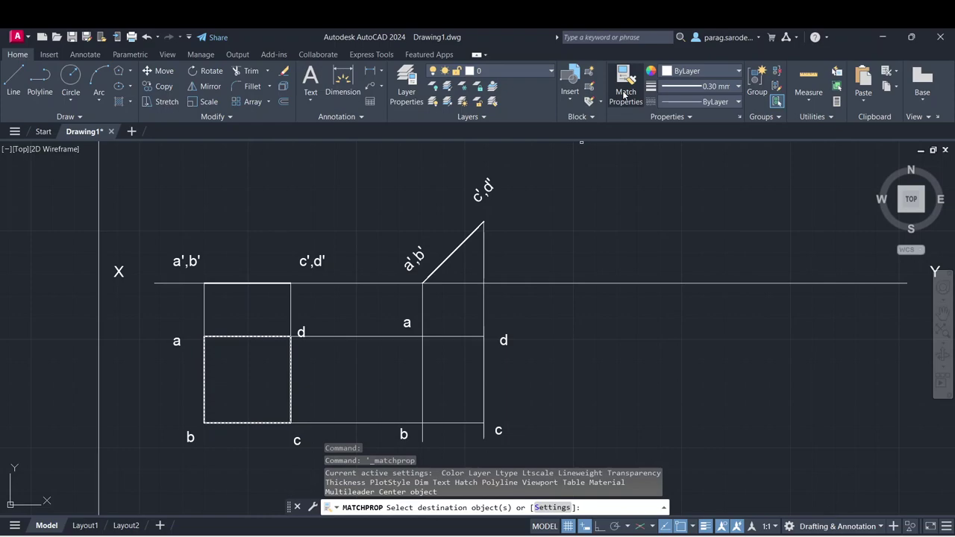
pyautogui.click(422, 365)
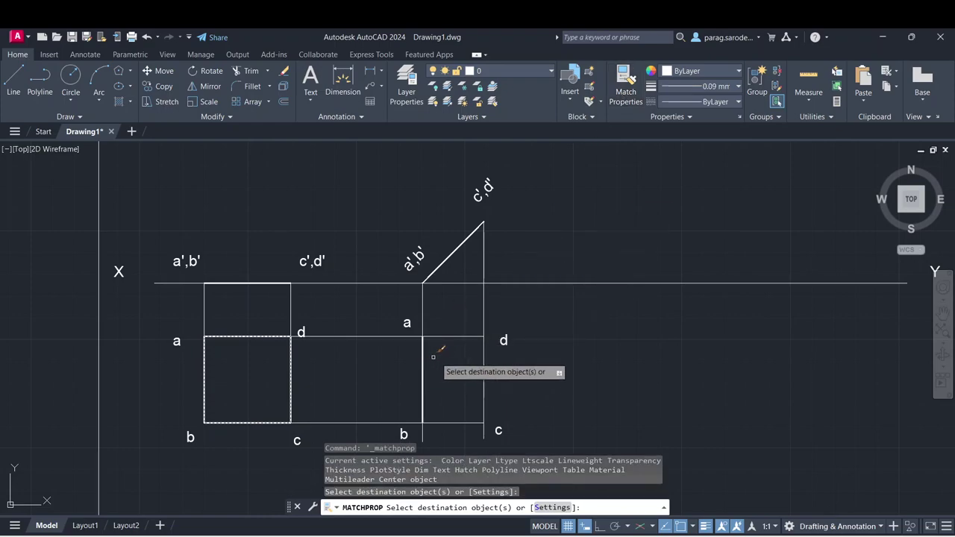
pyautogui.click(450, 422)
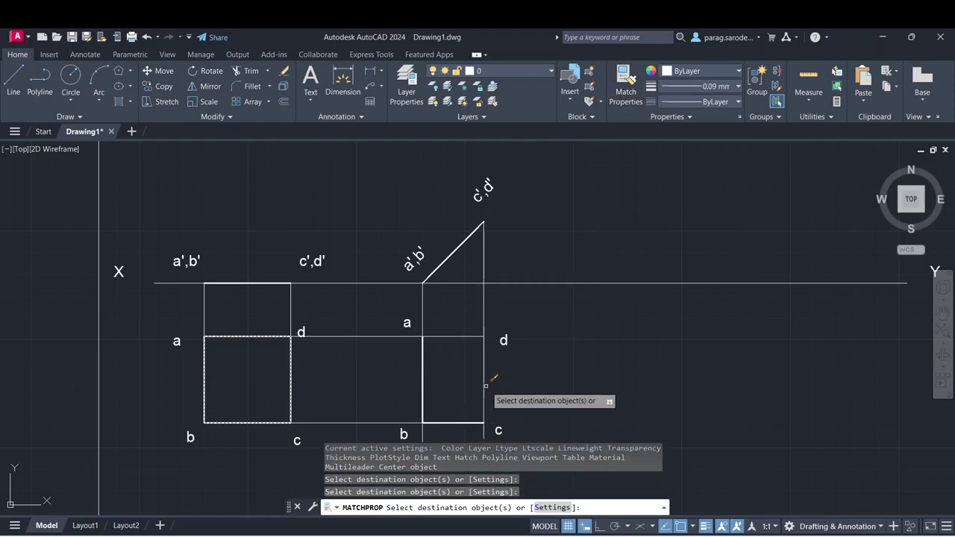
pyautogui.click(485, 384)
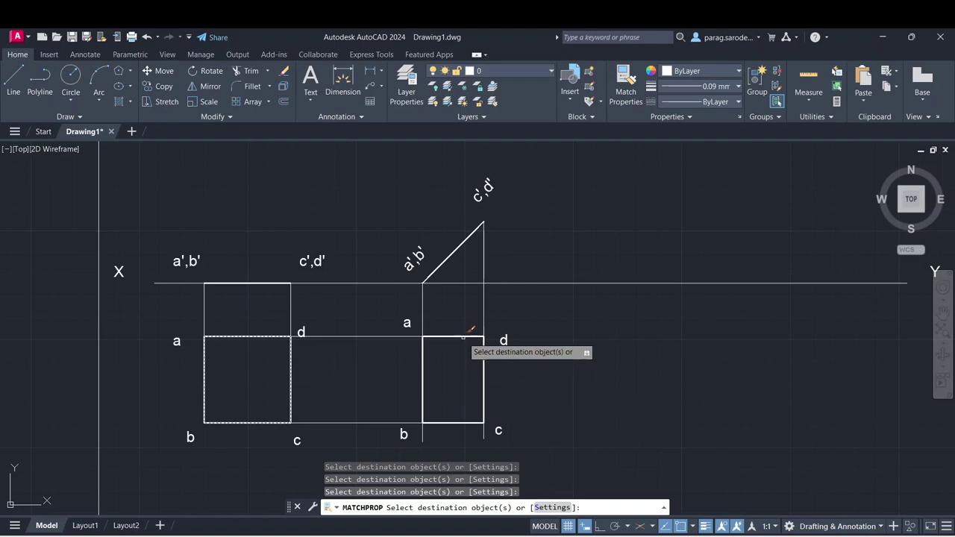
pyautogui.click(463, 337)
pyautogui.press('Escape')
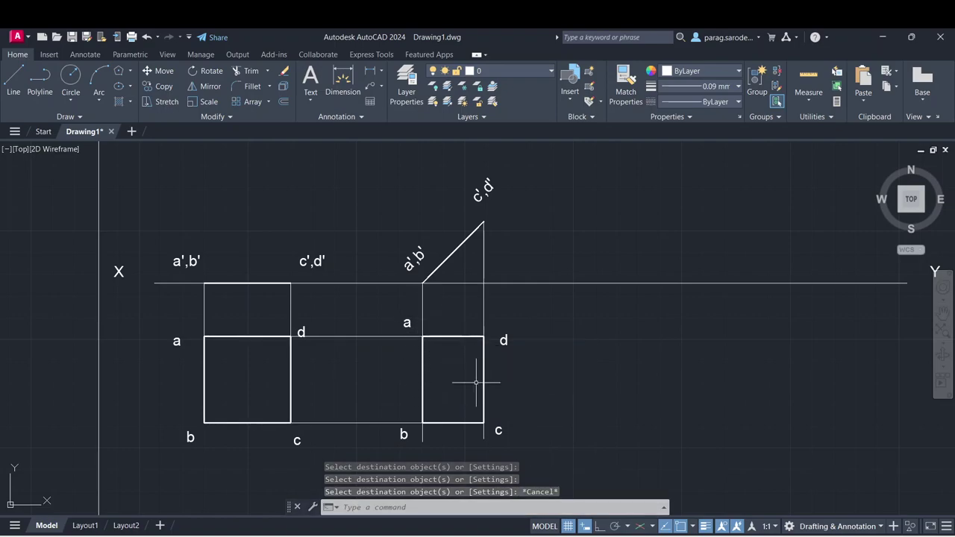
# - Undo the thickening and traced outline, keeping the copied d label
pyautogui.hotkey('ctrl', 'z')
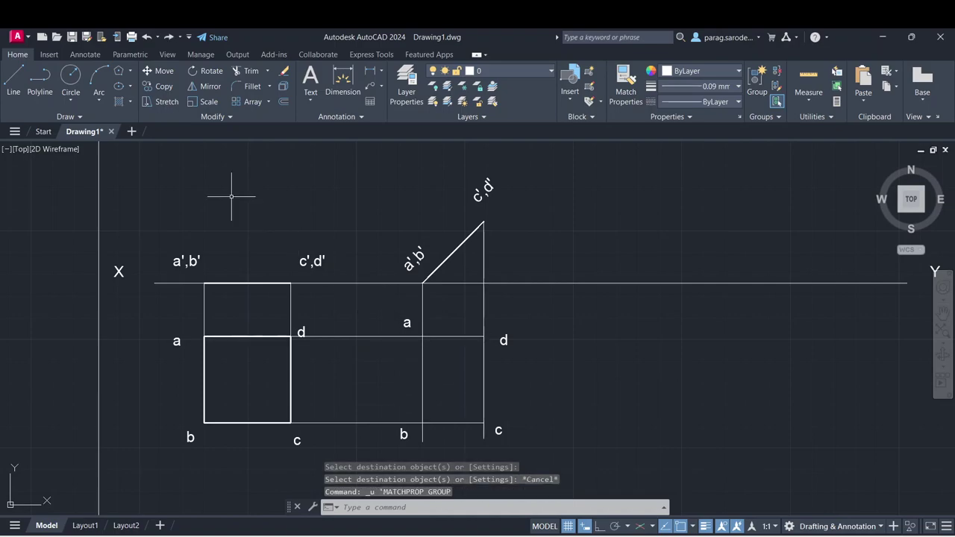
pyautogui.click(291, 370)
pyautogui.click(627, 94)
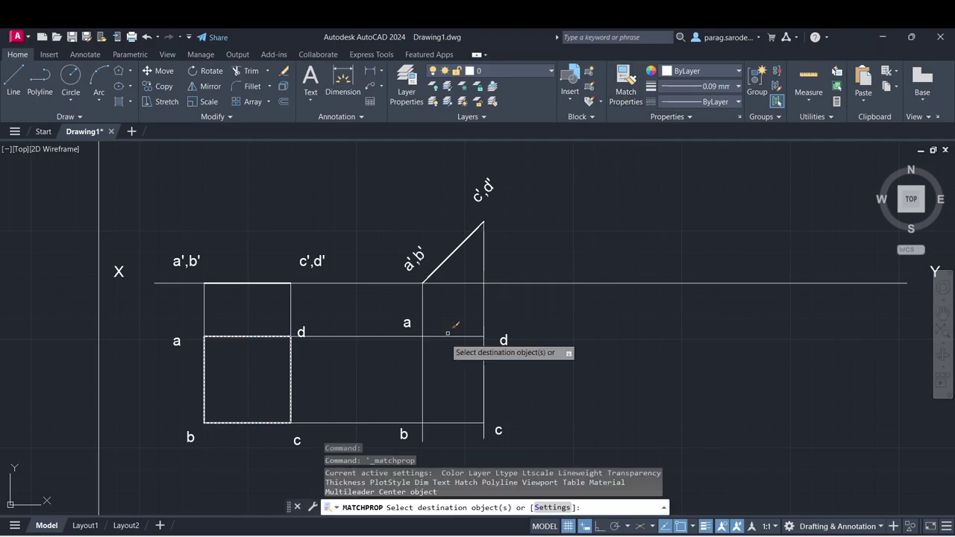
pyautogui.hotkey('ctrl', 'z')
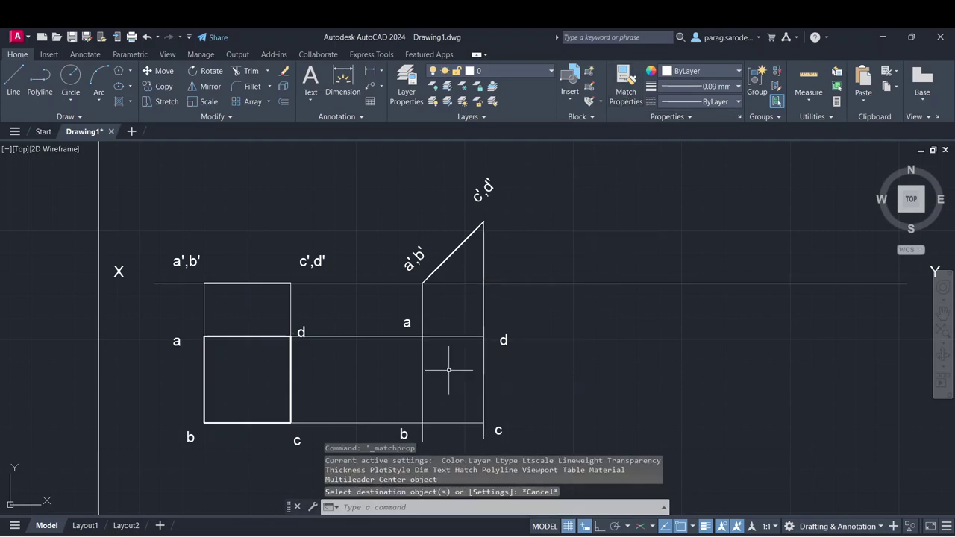
pyautogui.hotkey('ctrl', 'z')
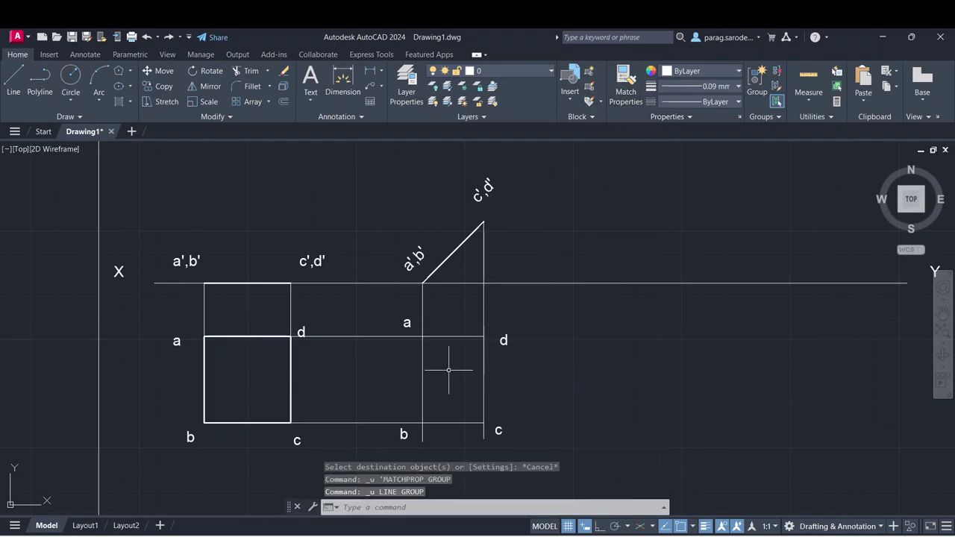
pyautogui.hotkey('ctrl', 'z')
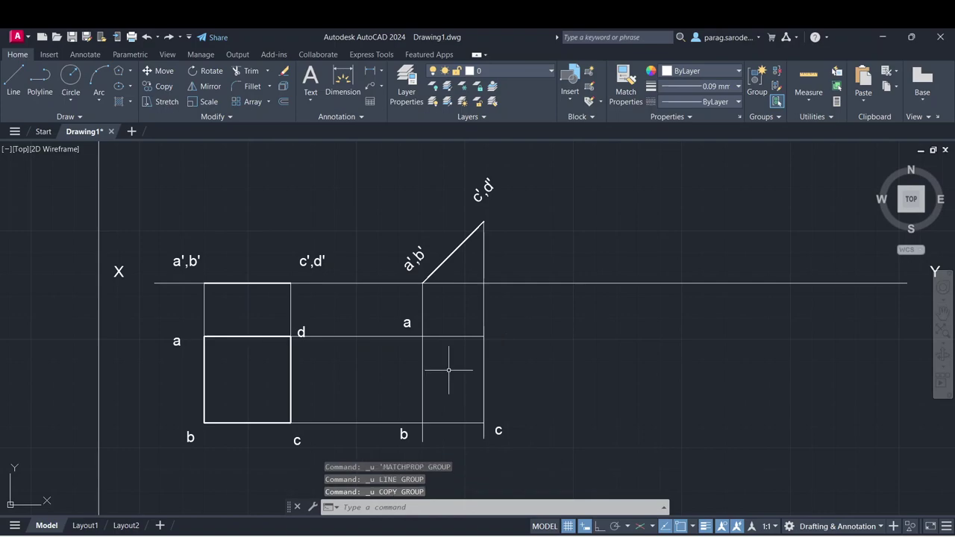
pyautogui.hotkey('ctrl', 'y')
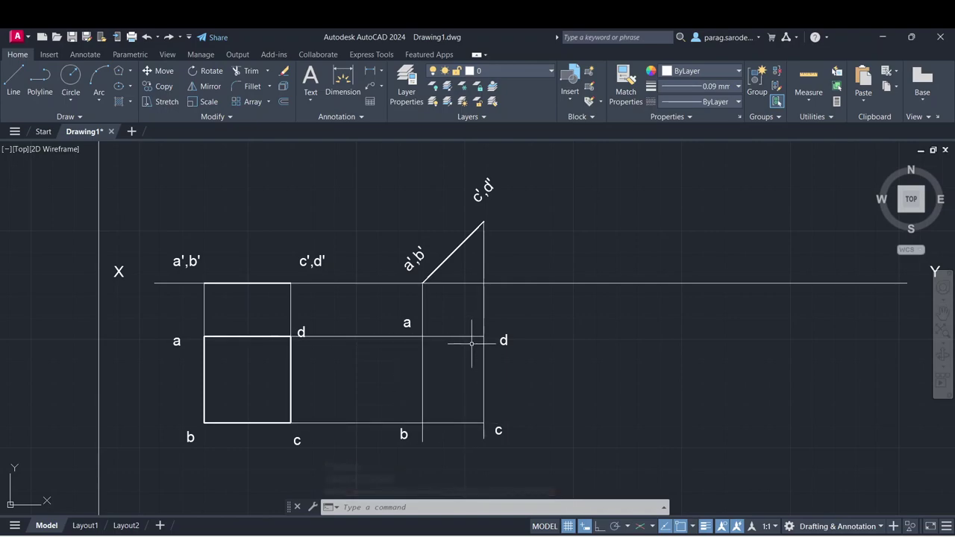
pyautogui.click(420, 312)
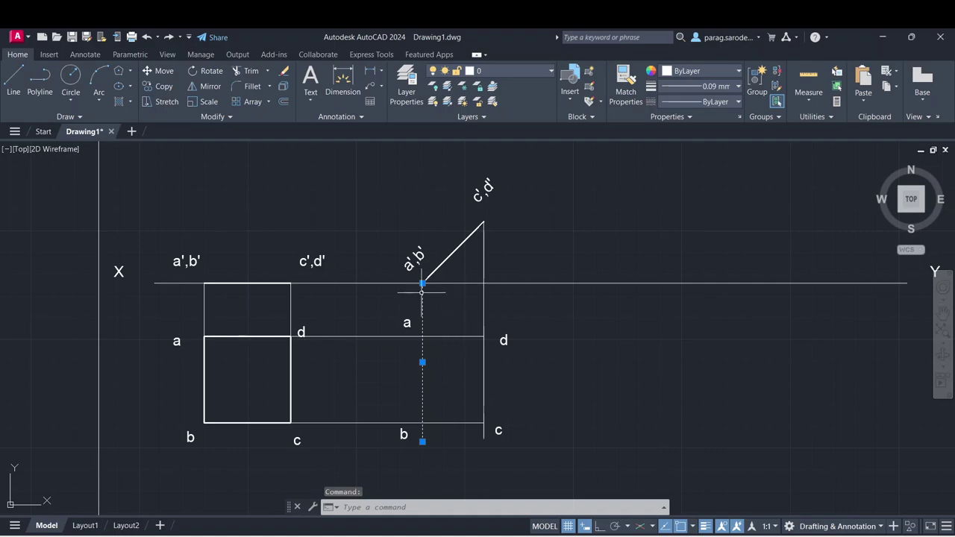
pyautogui.click(323, 422)
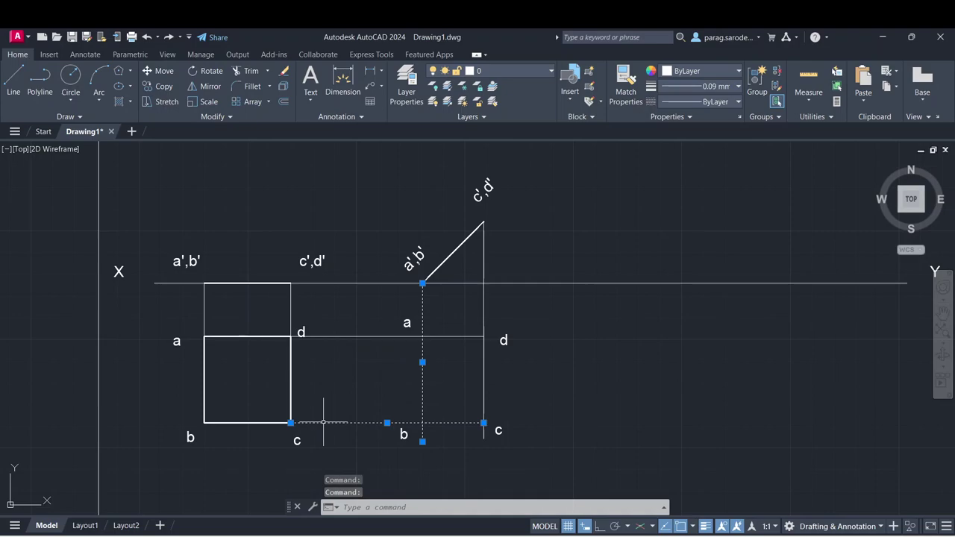
pyautogui.press('Escape')
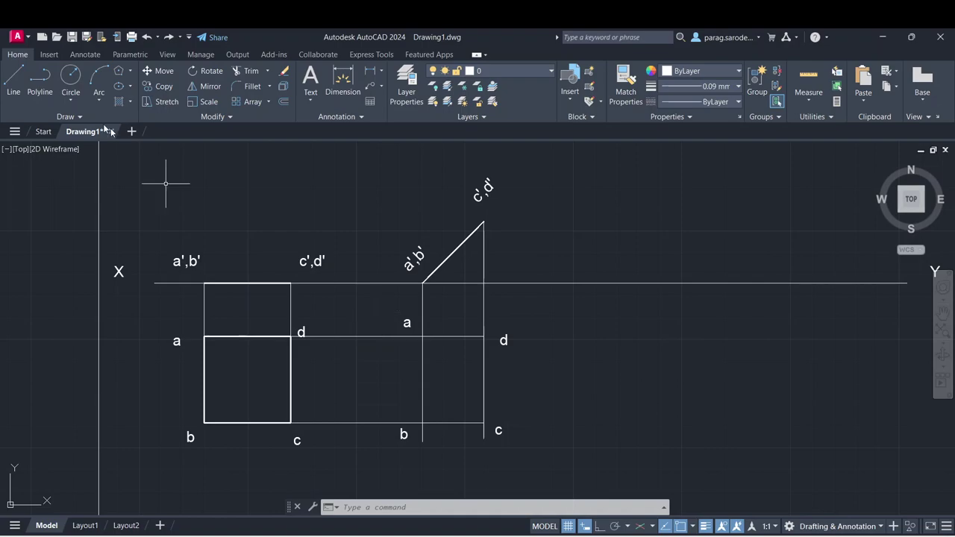
# - Redraw the right square's edges through corners a, c, d and back to a
pyautogui.click(13, 83)
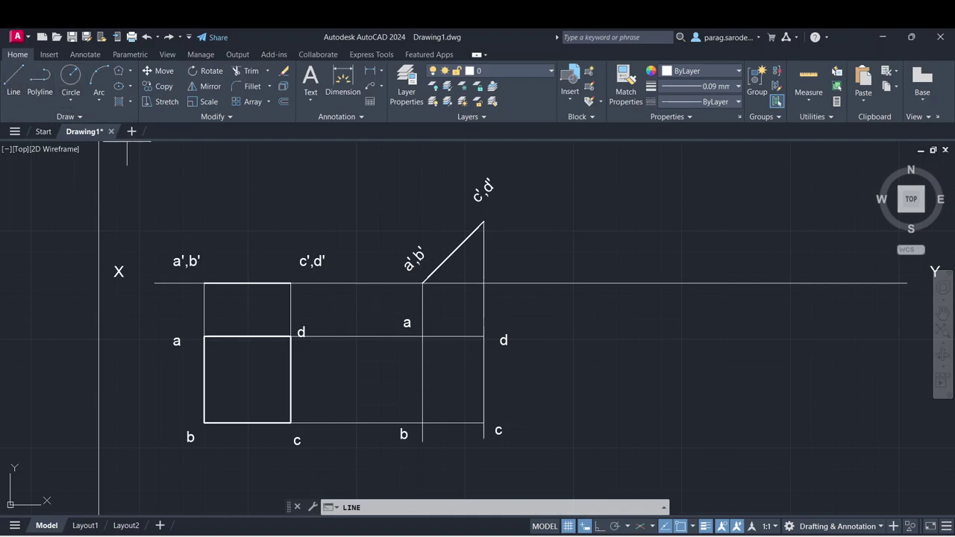
pyautogui.click(422, 337)
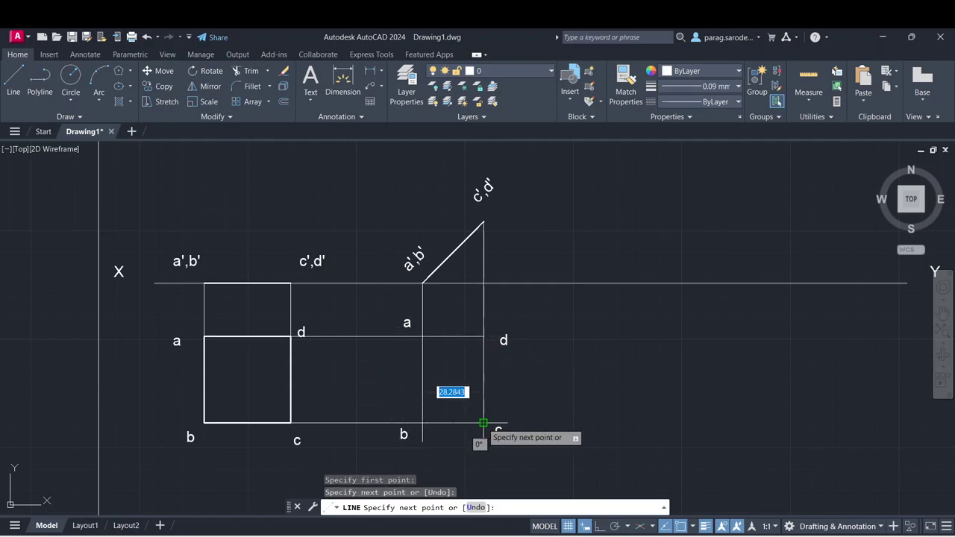
pyautogui.click(483, 423)
pyautogui.click(483, 337)
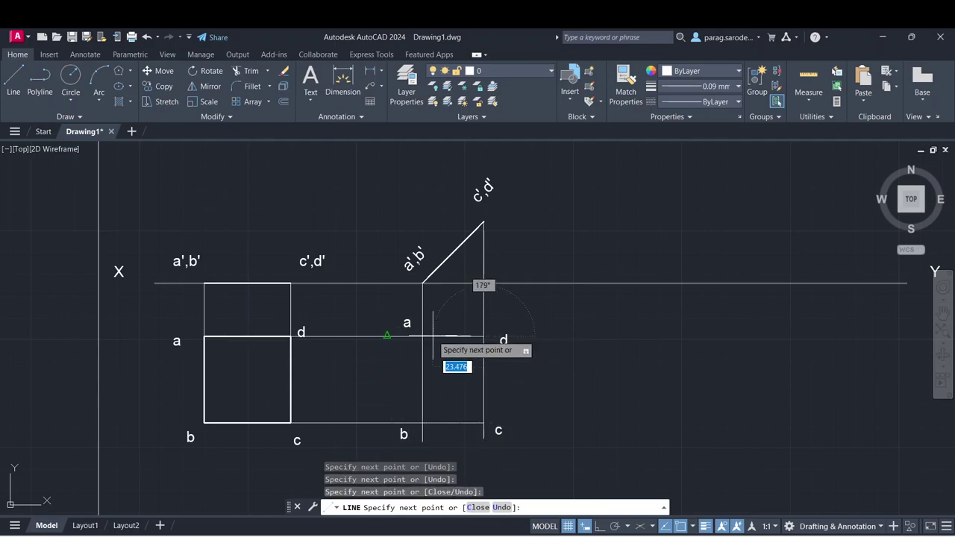
pyautogui.click(422, 337)
pyautogui.press('Escape')
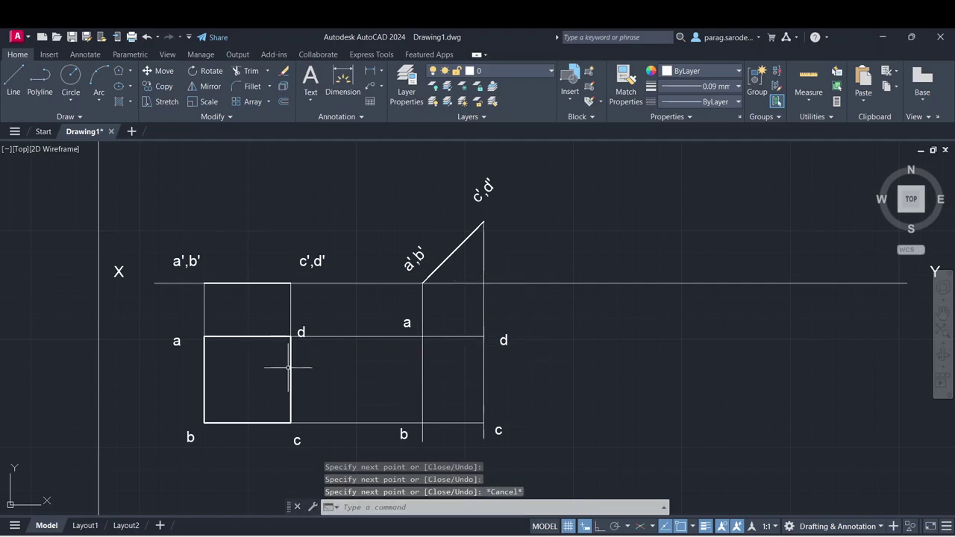
# - Match all four right-square edges to the left square's thick lineweight
pyautogui.click(290, 370)
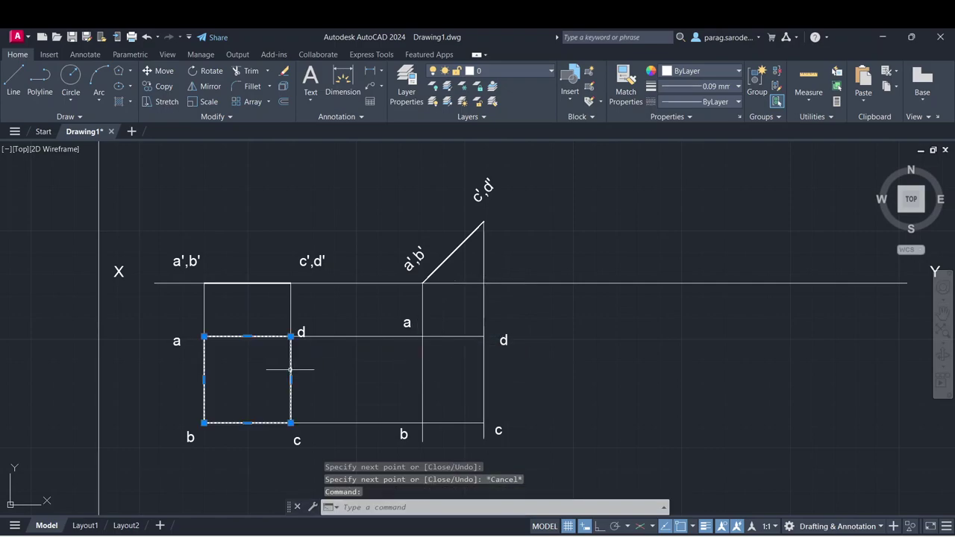
pyautogui.click(625, 82)
pyautogui.click(423, 385)
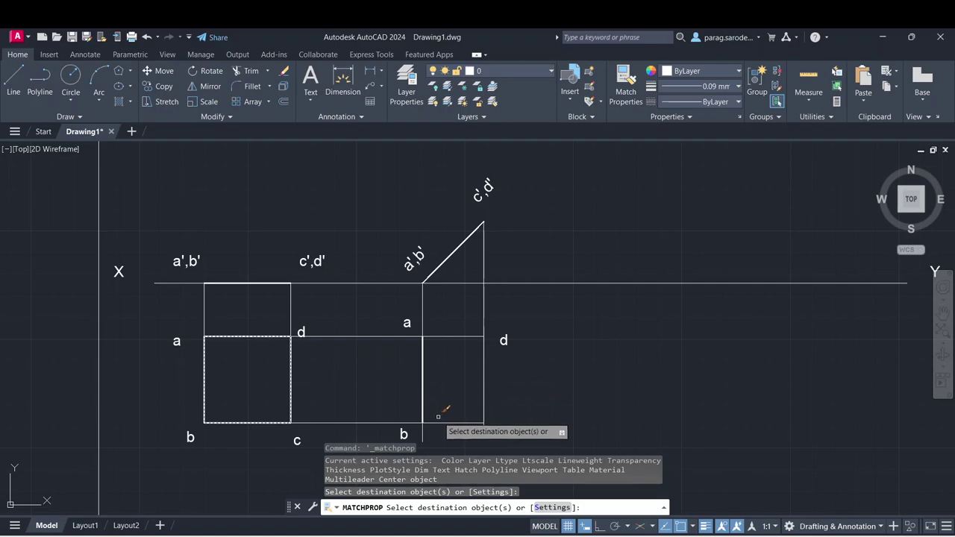
pyautogui.click(452, 423)
pyautogui.click(482, 384)
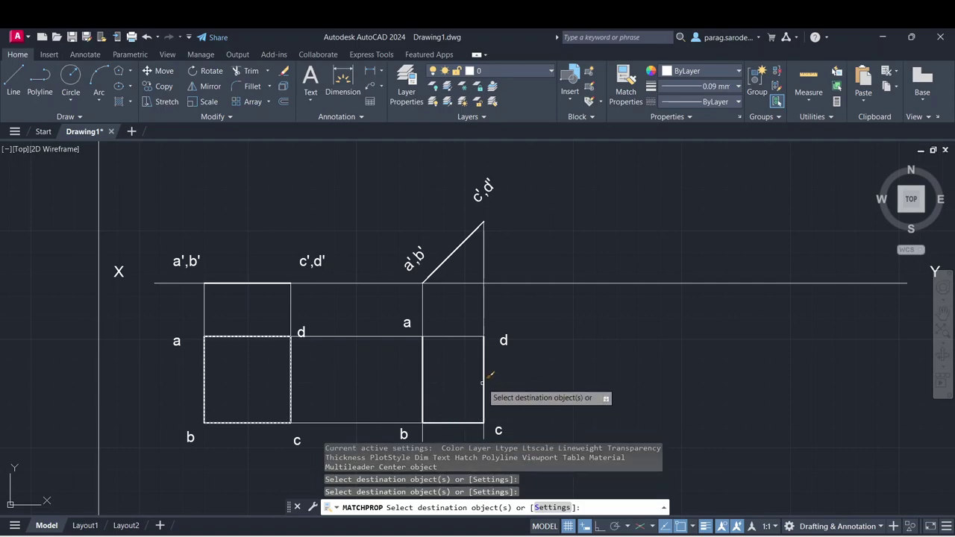
pyautogui.click(460, 337)
pyautogui.press('Escape')
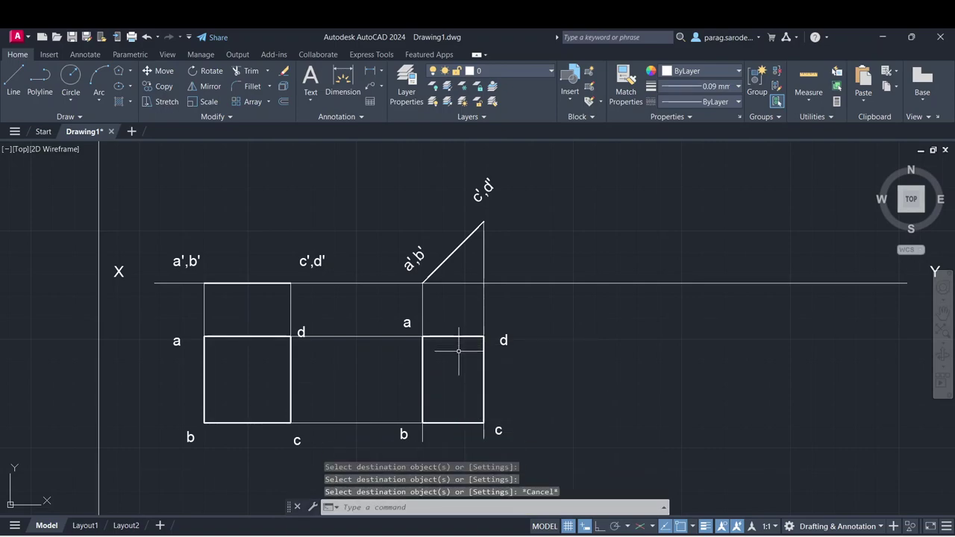
# - Add a 45° angular dimension between the inclined front-view line and the XY line
pyautogui.click(382, 75)
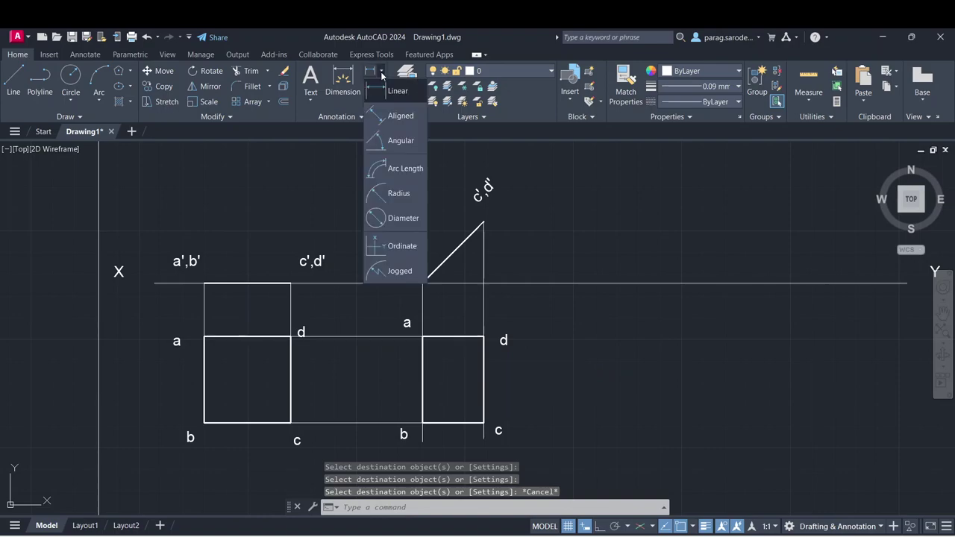
pyautogui.click(381, 74)
pyautogui.click(382, 75)
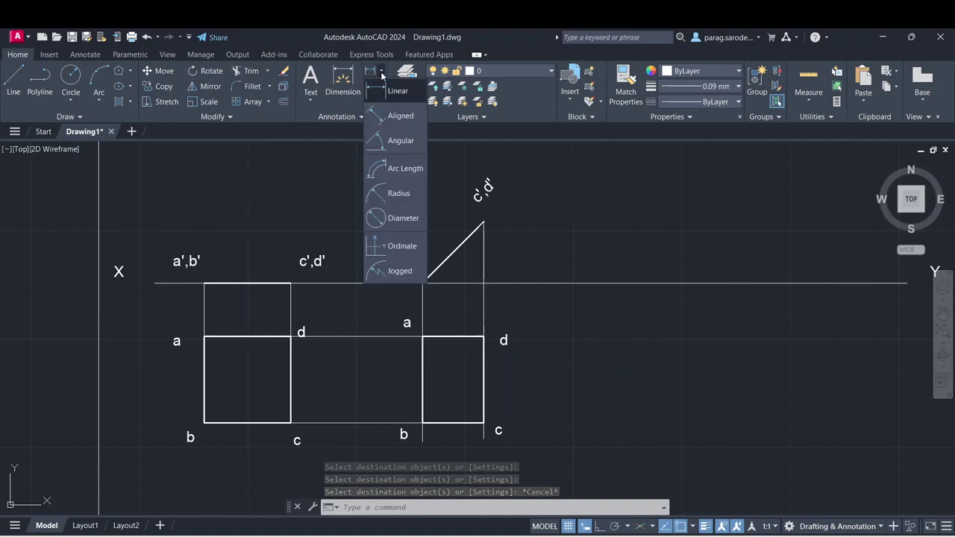
pyautogui.click(395, 141)
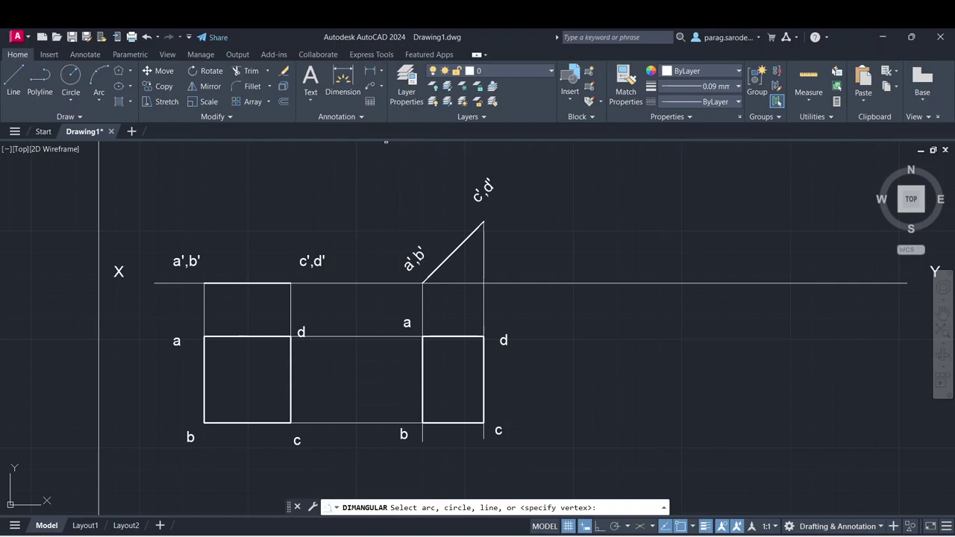
pyautogui.click(441, 264)
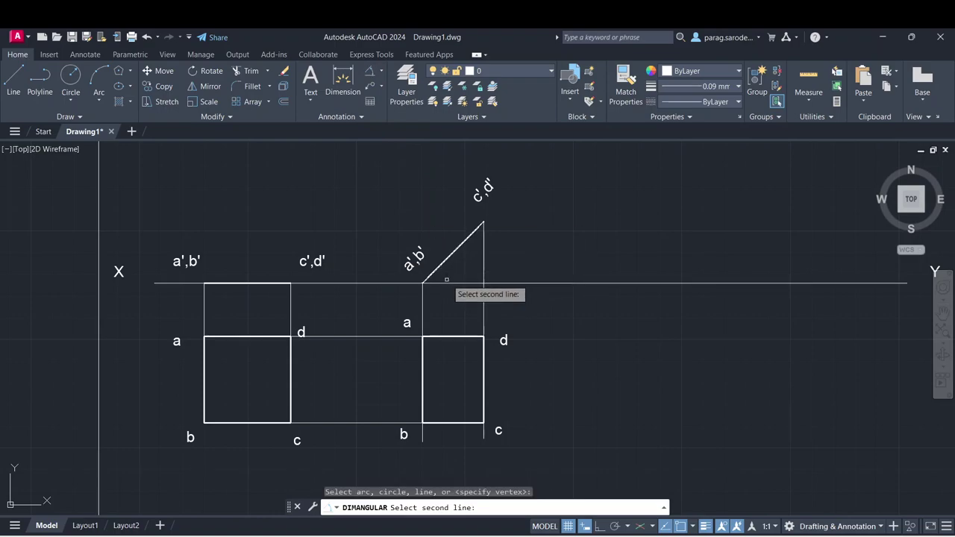
pyautogui.click(449, 283)
pyautogui.click(456, 271)
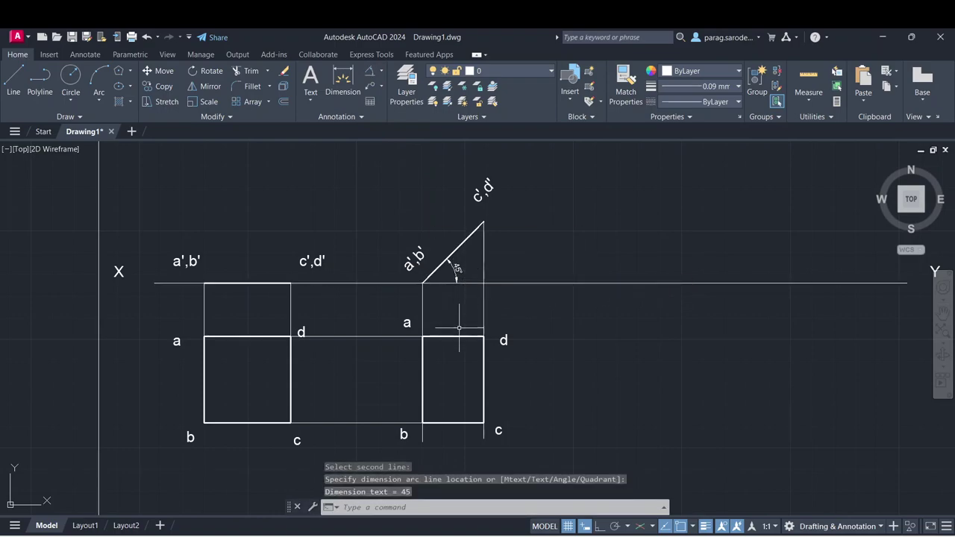
# - Dimension edge a–b of the left top-view square as 40
pyautogui.click(337, 88)
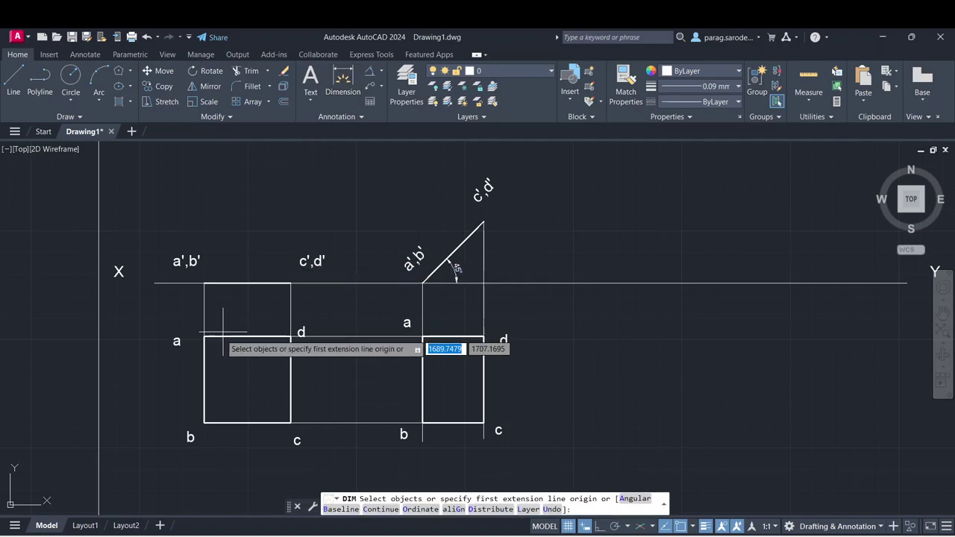
pyautogui.click(205, 337)
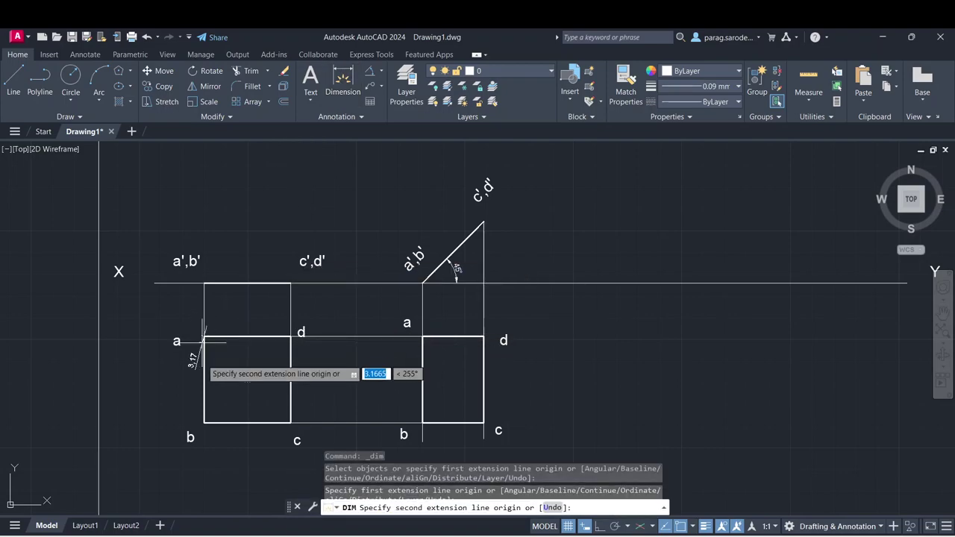
pyautogui.click(204, 422)
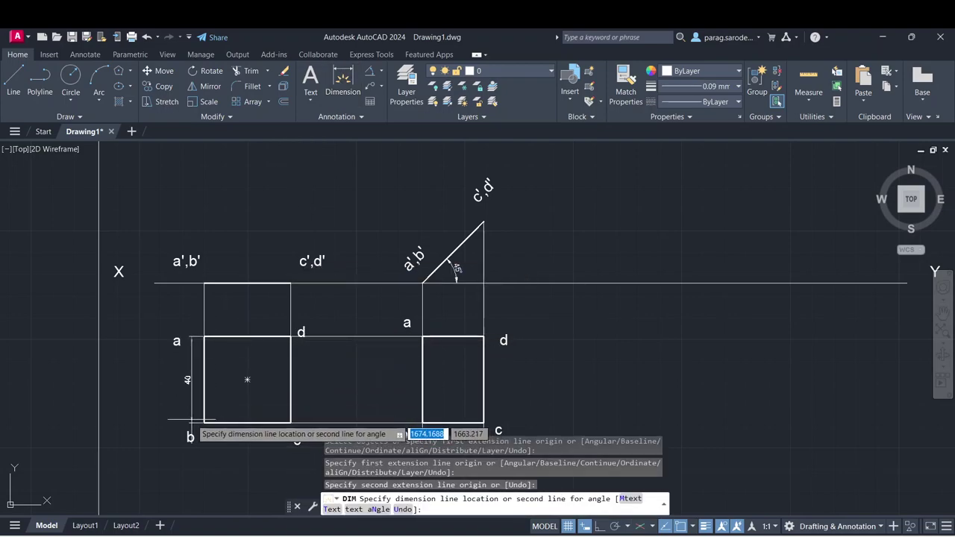
pyautogui.click(191, 420)
pyautogui.press('Escape')
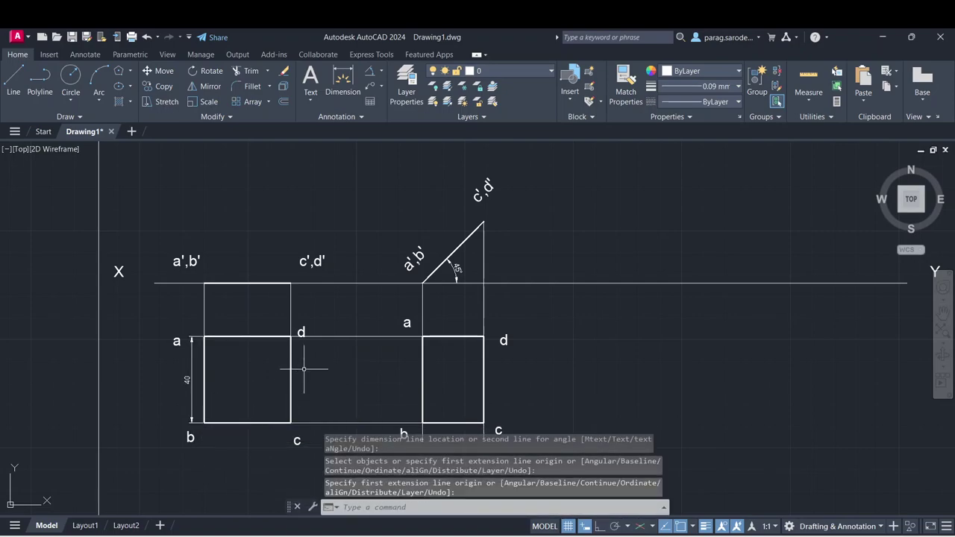
pyautogui.moveTo(553, 369)
pyautogui.mouseDown(button='middle')
pyautogui.moveTo(526, 358)
pyautogui.moveTo(519, 374)
pyautogui.mouseUp(button='middle')
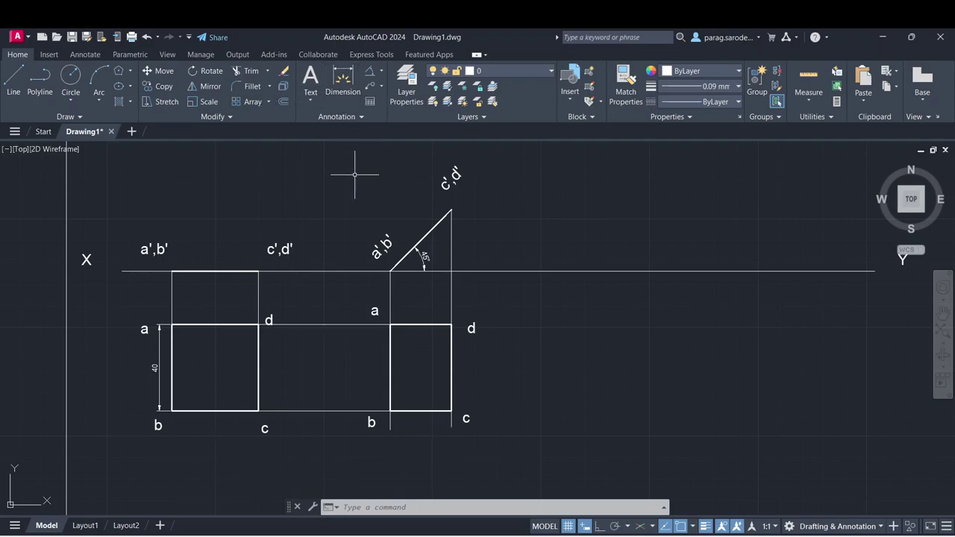
# - Pan and zoom to the isosceles triangular plate problem (50 mm base, 75 altitude)
pyautogui.scroll(-2, 504, 315)
pyautogui.moveTo(488, 321)
pyautogui.mouseDown(button='middle')
pyautogui.moveTo(283, 358)
pyautogui.moveTo(120, 358)
pyautogui.mouseUp(button='middle')
pyautogui.scroll(-1, 355, 305)
pyautogui.scroll(-1, 366, 311)
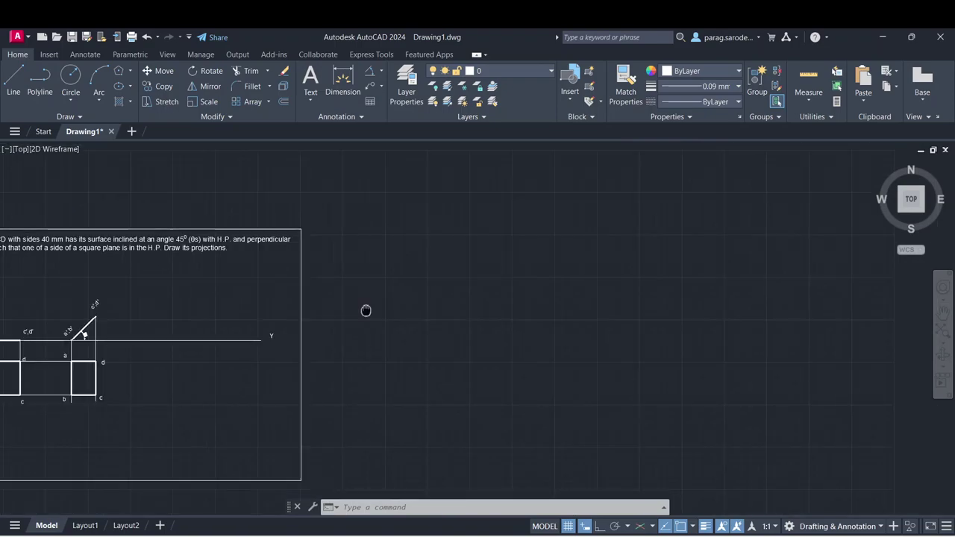
pyautogui.moveTo(367, 311); pyautogui.dragTo(157, 350, button='middle')
pyautogui.scroll(-3, 288, 305)
pyautogui.moveTo(316, 316)
pyautogui.mouseDown(button='middle')
pyautogui.moveTo(320, 367)
pyautogui.moveTo(350, 396)
pyautogui.mouseUp(button='middle')
pyautogui.moveTo(222, 299); pyautogui.dragTo(455, 365, button='middle')
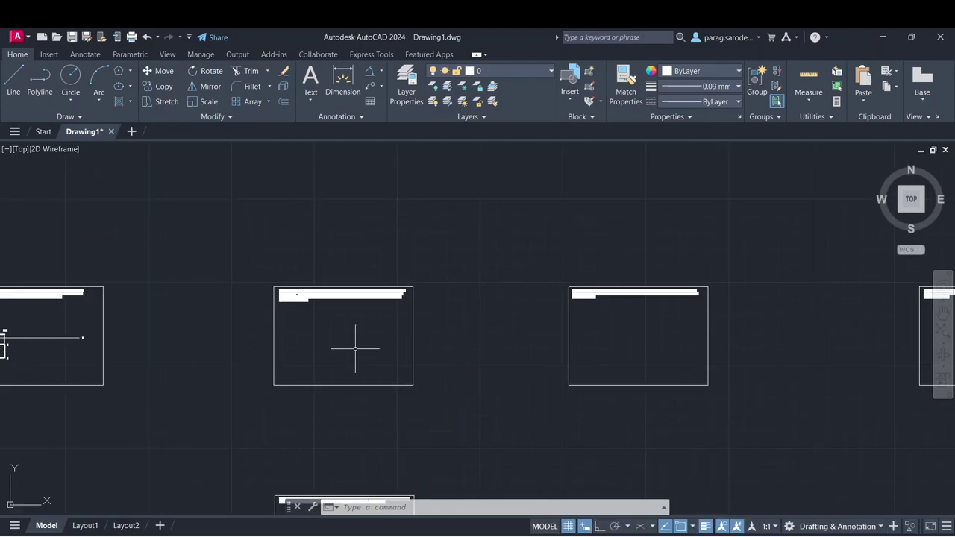
pyautogui.scroll(2, 356, 347)
pyautogui.scroll(2, 355, 348)
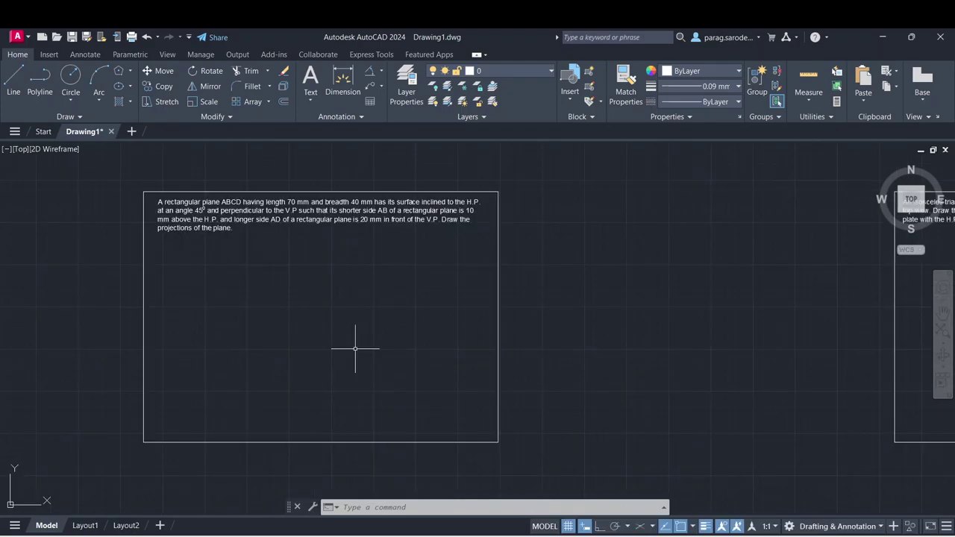
pyautogui.scroll(-2, 359, 344)
pyautogui.moveTo(465, 330)
pyautogui.mouseDown(button='middle')
pyautogui.moveTo(194, 356)
pyautogui.moveTo(343, 340)
pyautogui.moveTo(297, 315)
pyautogui.mouseUp(button='middle')
pyautogui.scroll(2, 342, 341)
pyautogui.scroll(2, 292, 313)
pyautogui.scroll(-2, 292, 313)
pyautogui.scroll(2, 299, 308)
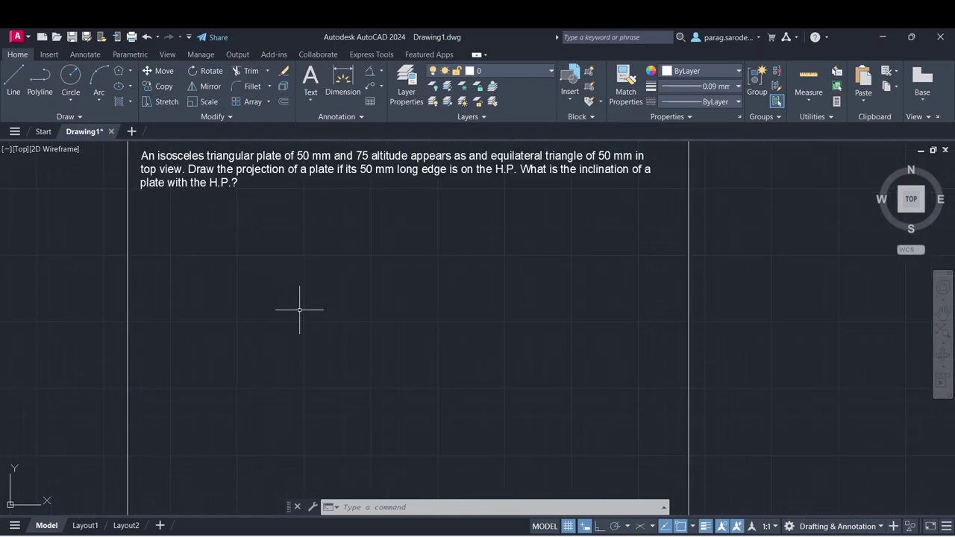
# - Draw a horizontal XY line with Ortho below the triangle problem, then turn on the Meet camera
pyautogui.click(14, 81)
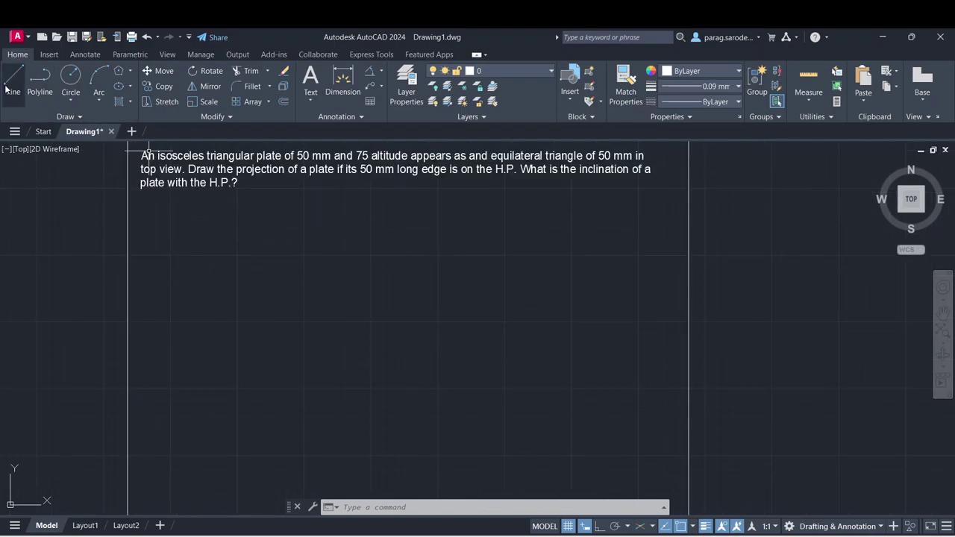
pyautogui.click(165, 352)
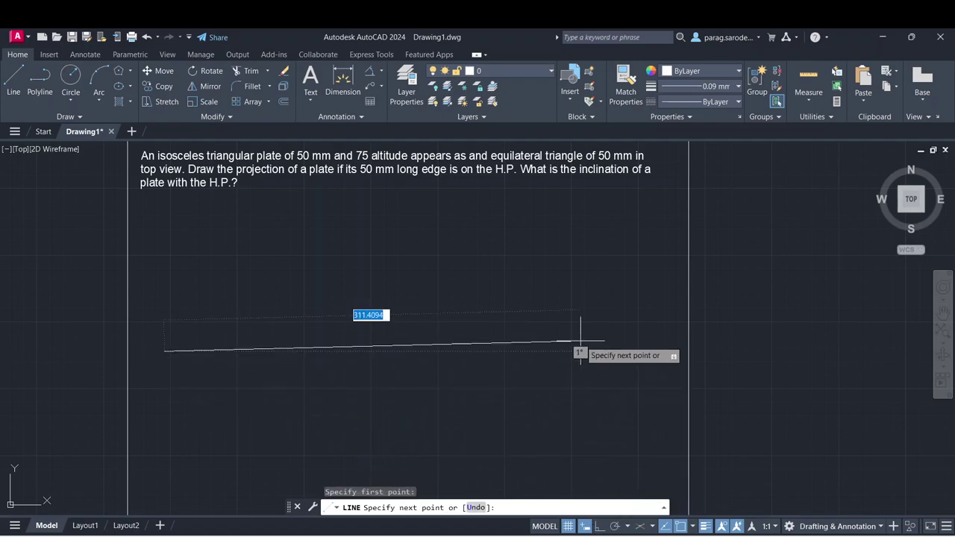
pyautogui.press('F8')
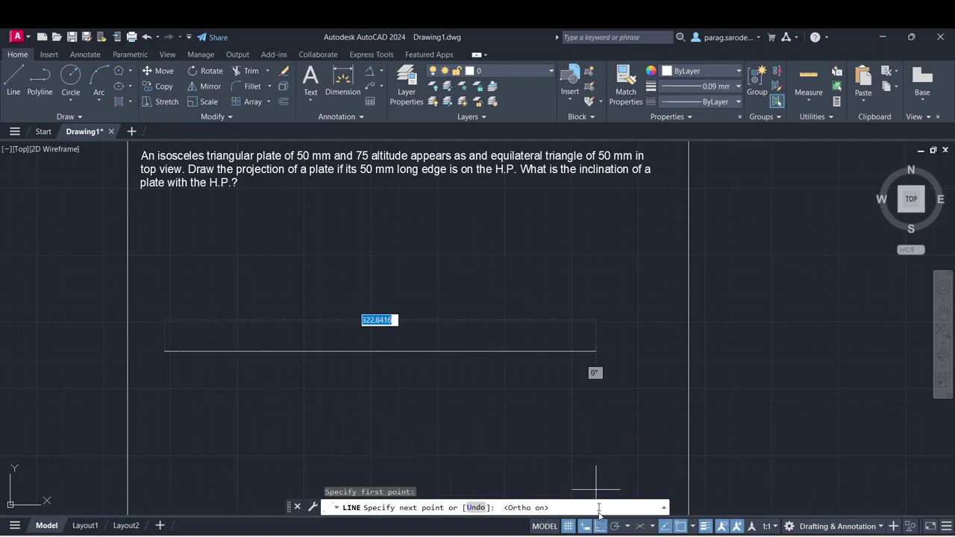
pyautogui.click(619, 349)
pyautogui.rightClick(619, 348)
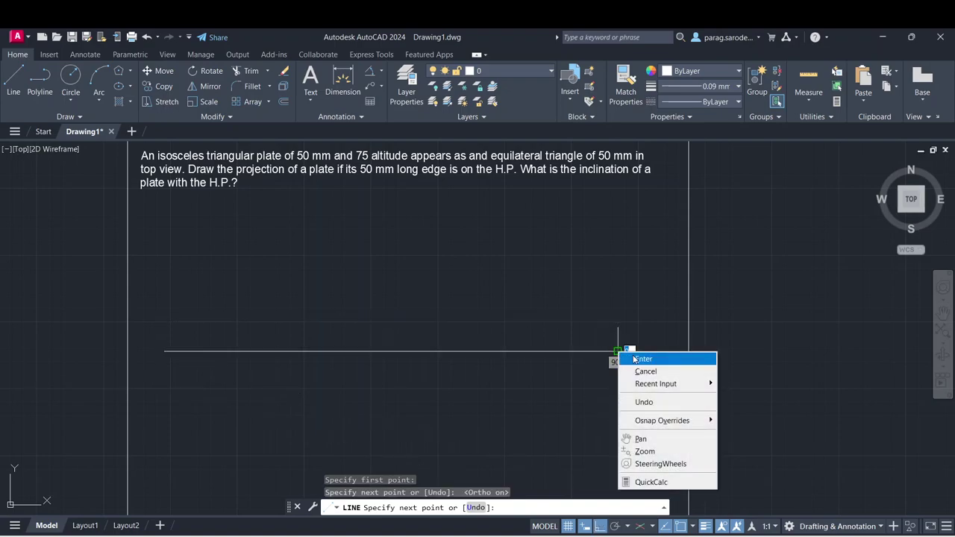
pyautogui.click(641, 358)
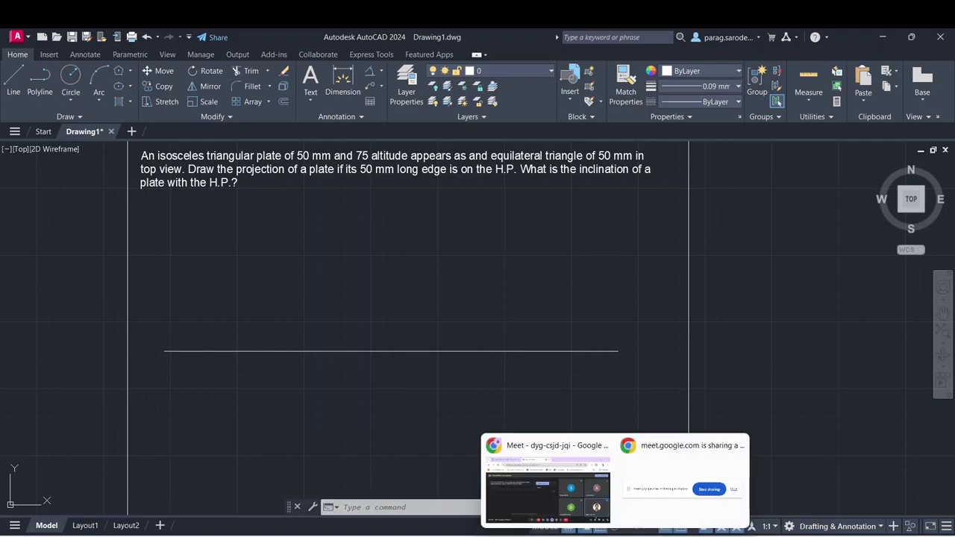
pyautogui.click(537, 478)
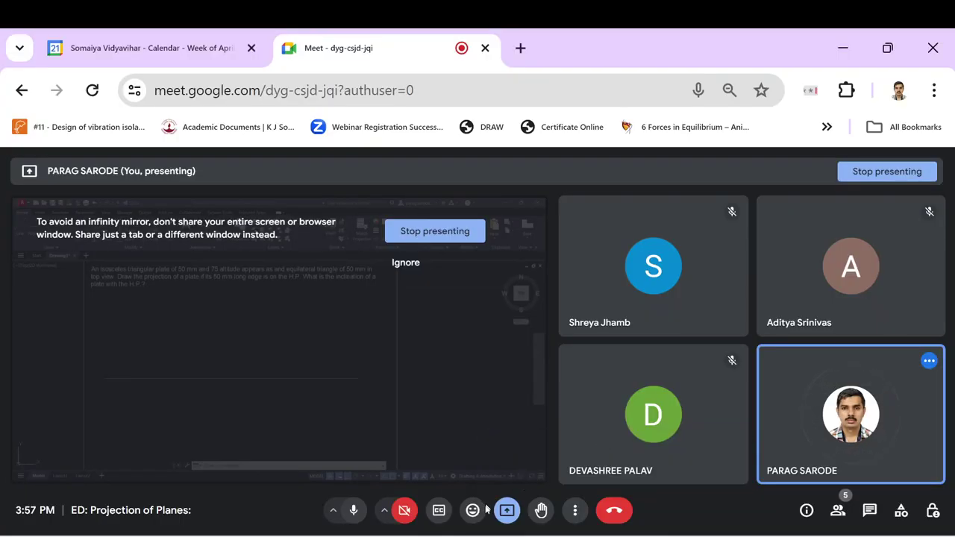
pyautogui.click(405, 512)
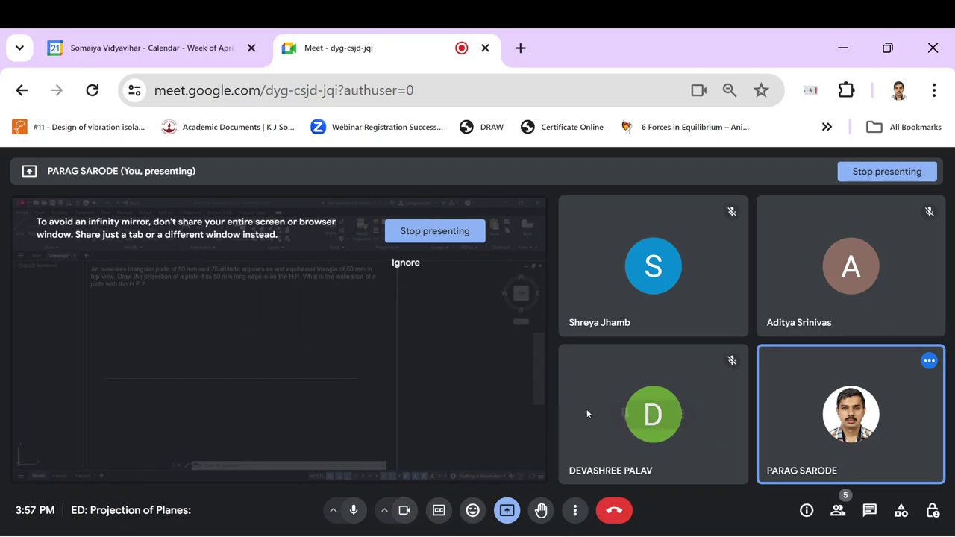
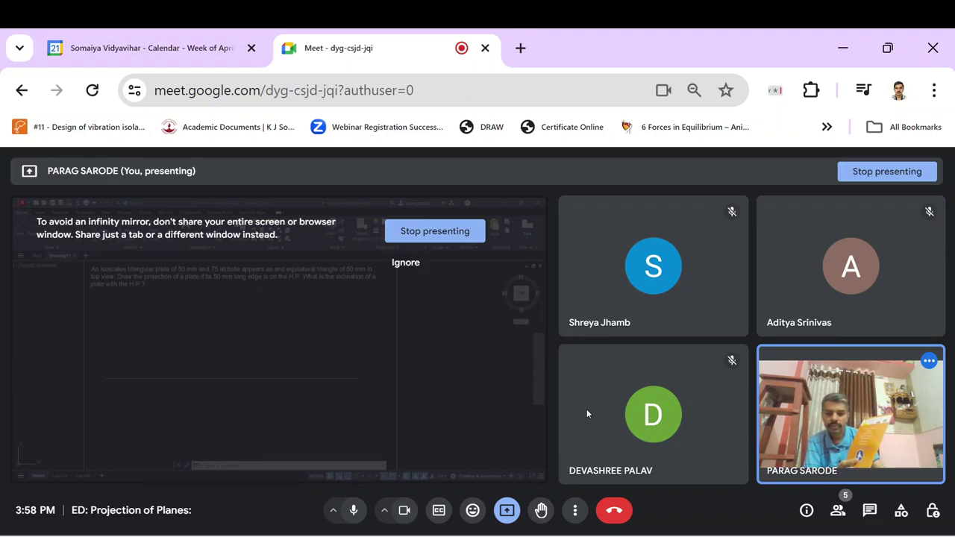
# - Switch from the Google Meet call to the AutoCAD drawing with the triangular plate problem
pyautogui.moveTo(677, 531)
pyautogui.click(671, 481)
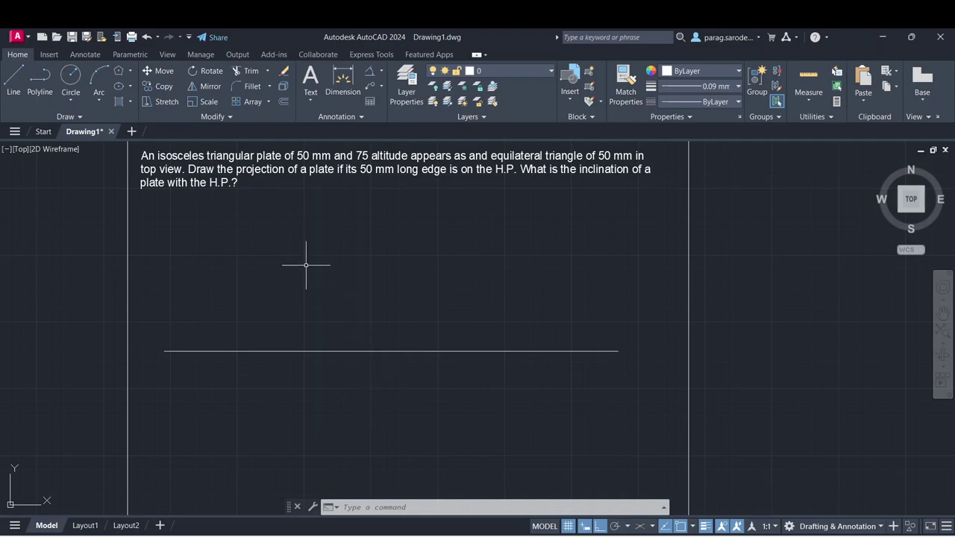
pyautogui.moveTo(303, 277); pyautogui.dragTo(298, 275, button='middle')
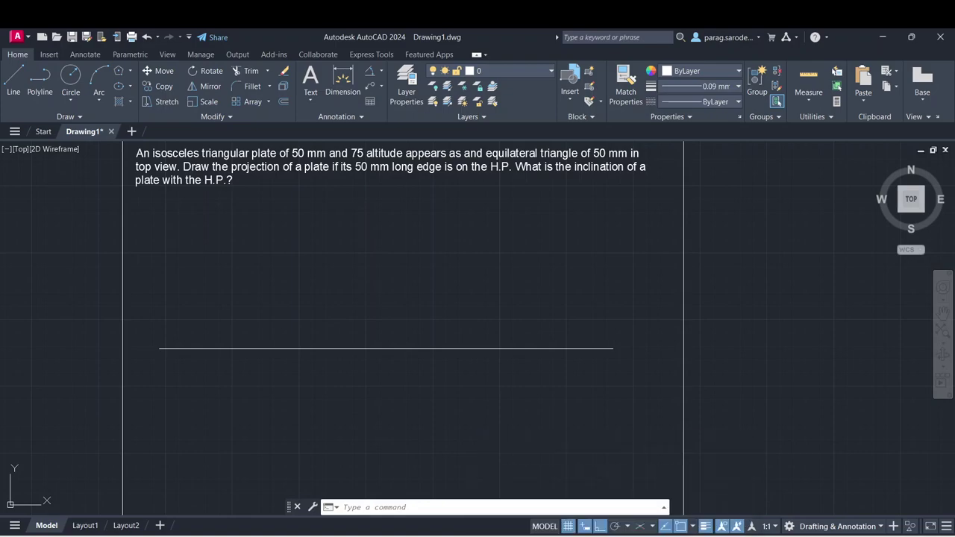
# - Turn off the presenter's camera in Google Meet and return to the AutoCAD drawing
pyautogui.moveTo(612, 532)
pyautogui.click(498, 442)
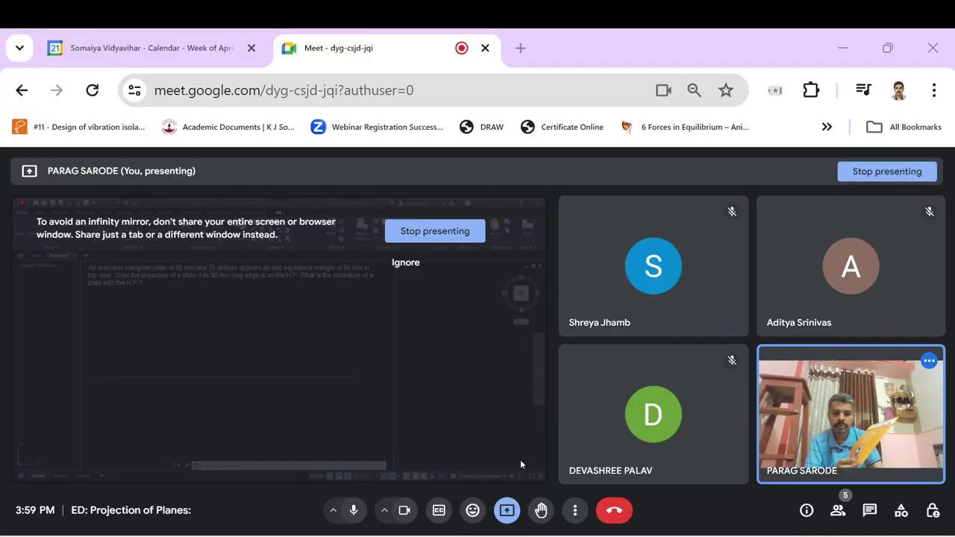
pyautogui.click(404, 512)
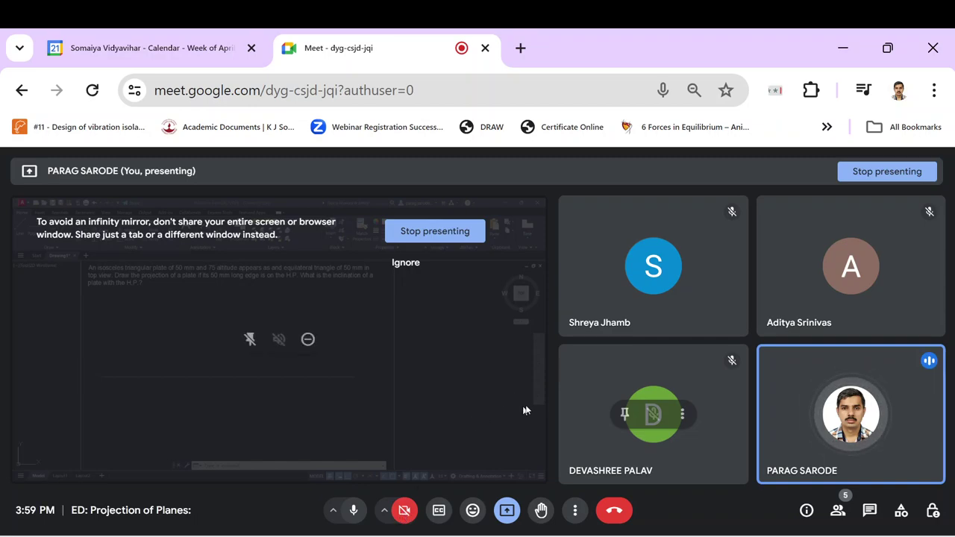
pyautogui.moveTo(609, 531)
pyautogui.hotkey('alt', 'Tab')
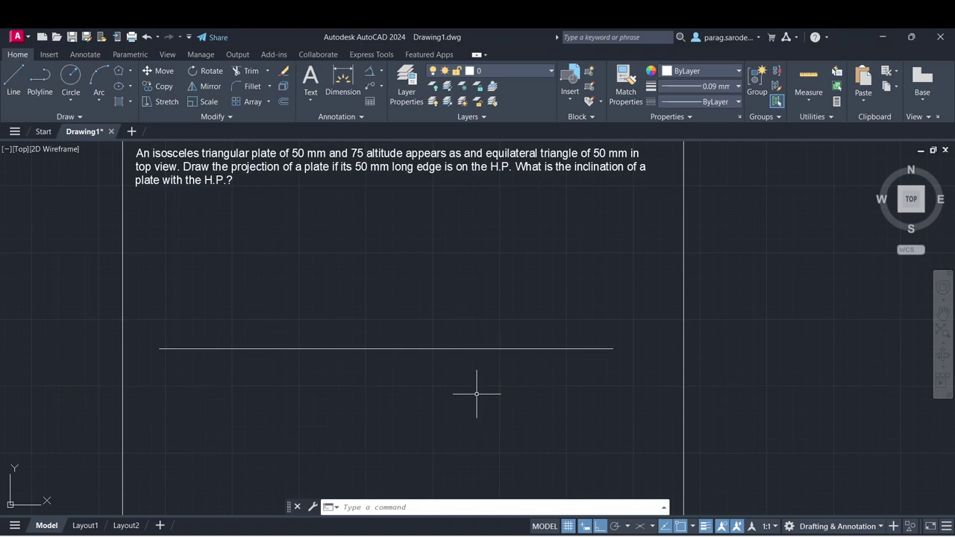
# - Draw a 50 mm vertical edge below the reference line
pyautogui.click(13, 81)
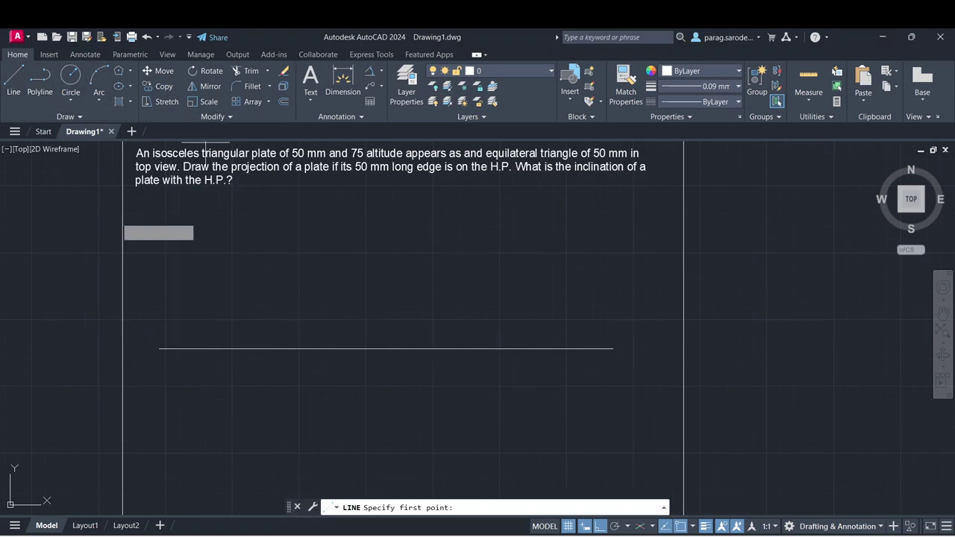
pyautogui.click(217, 378)
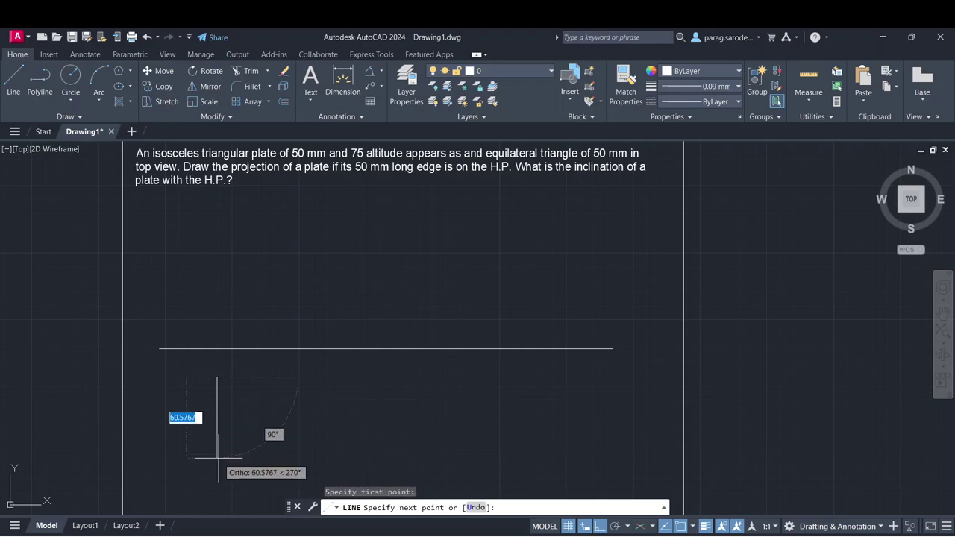
pyautogui.write('5')
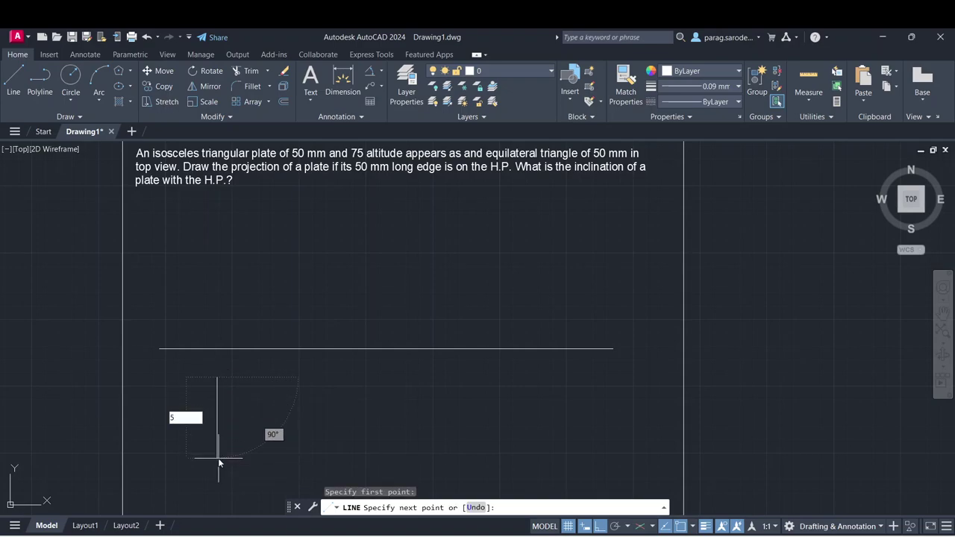
pyautogui.write('0')
pyautogui.press('Return')
pyautogui.press('Escape')
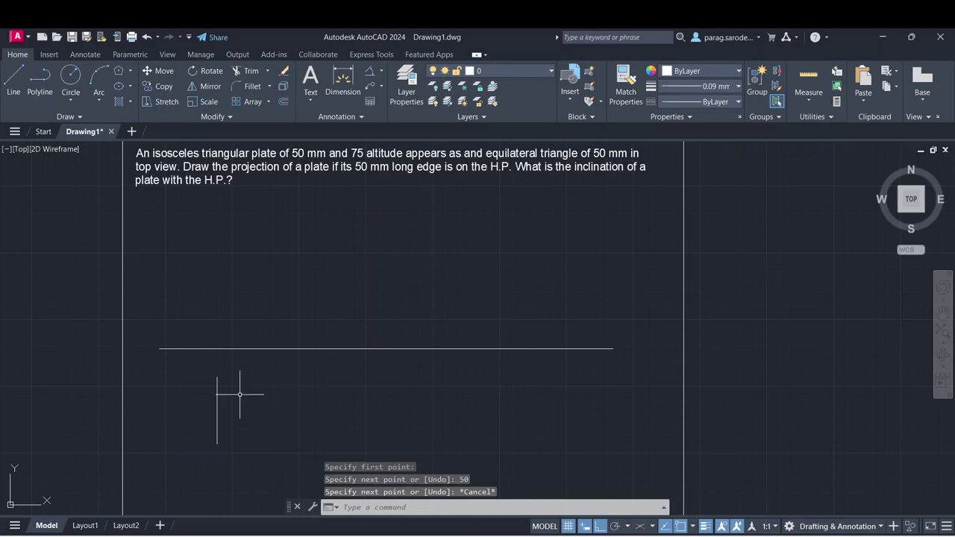
# - Draw a 75 mm horizontal altitude from the edge's midpoint and connect the apex to both endpoints
pyautogui.click(14, 81)
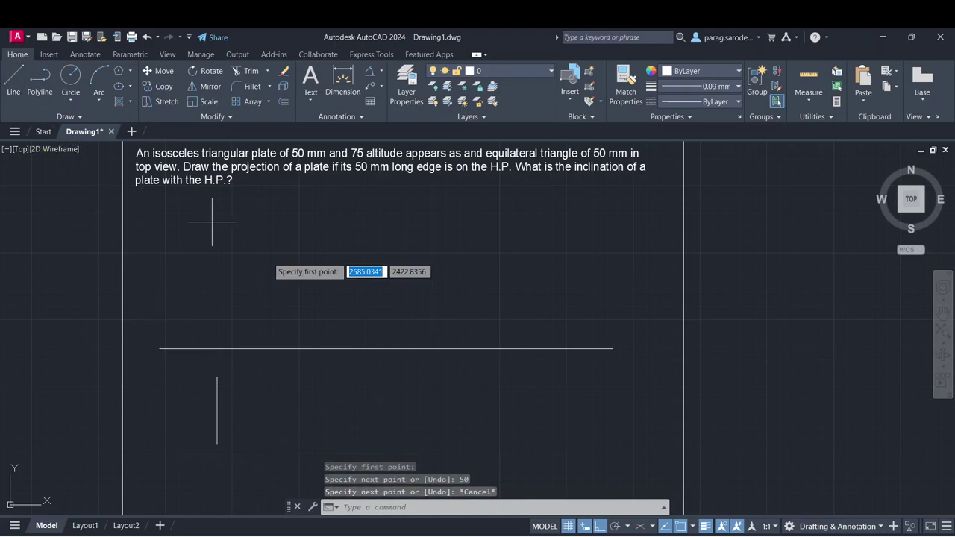
pyautogui.click(217, 410)
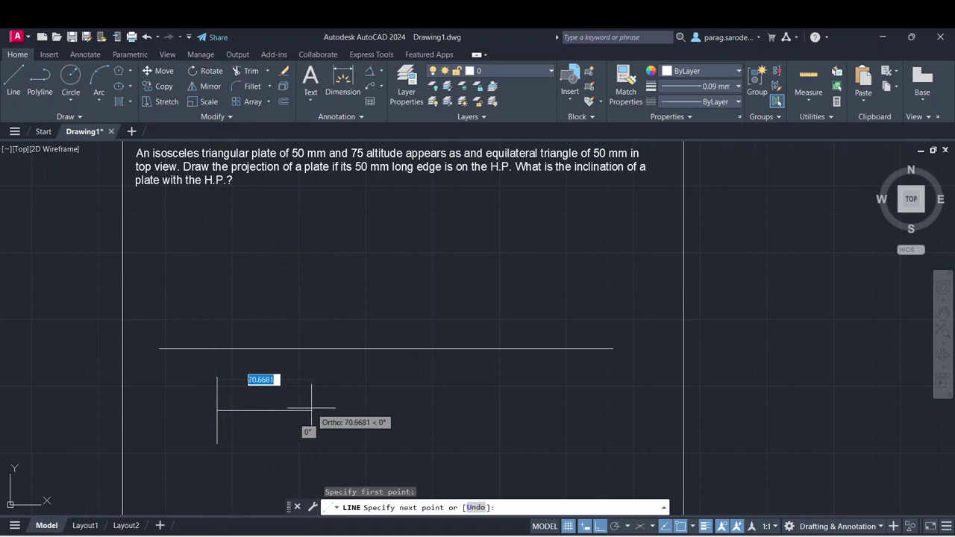
pyautogui.write('75')
pyautogui.press('Return')
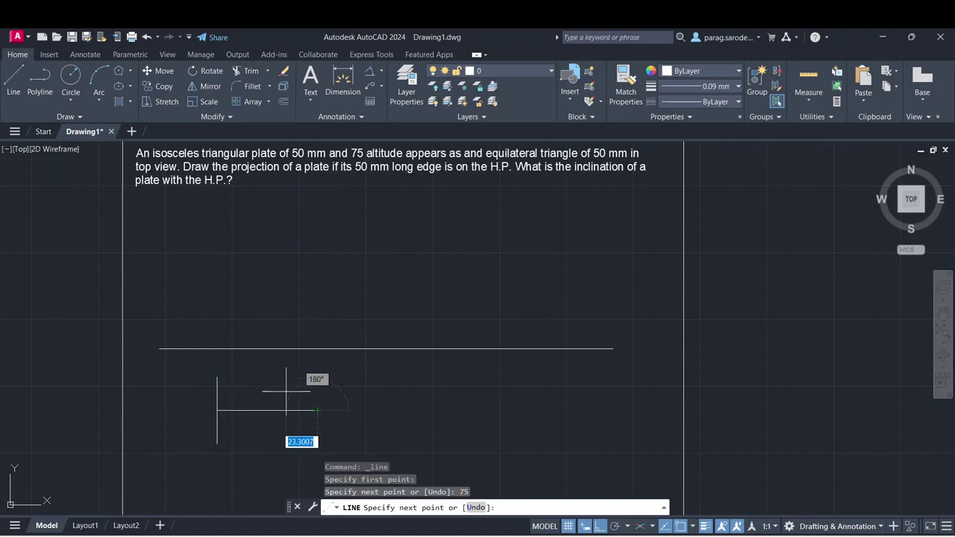
pyautogui.click(217, 377)
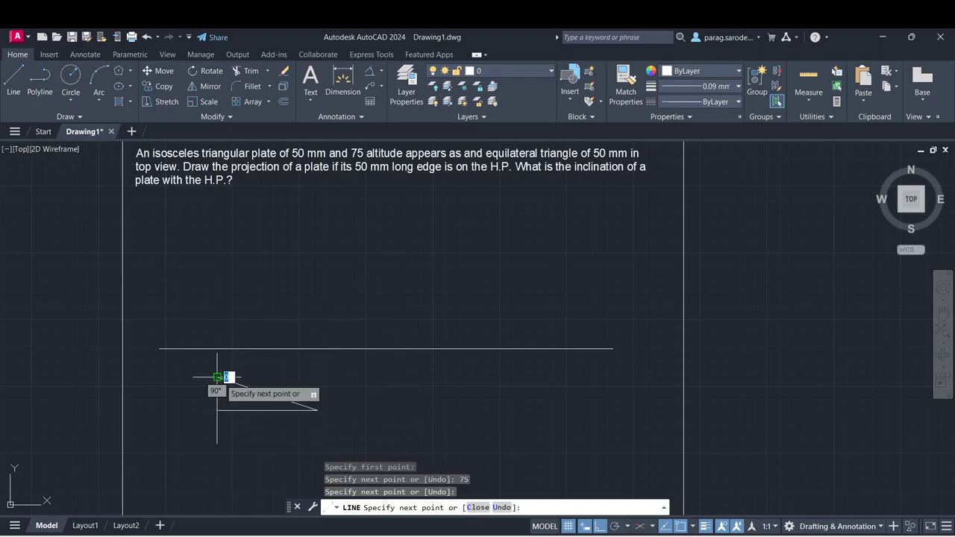
pyautogui.press('Return')
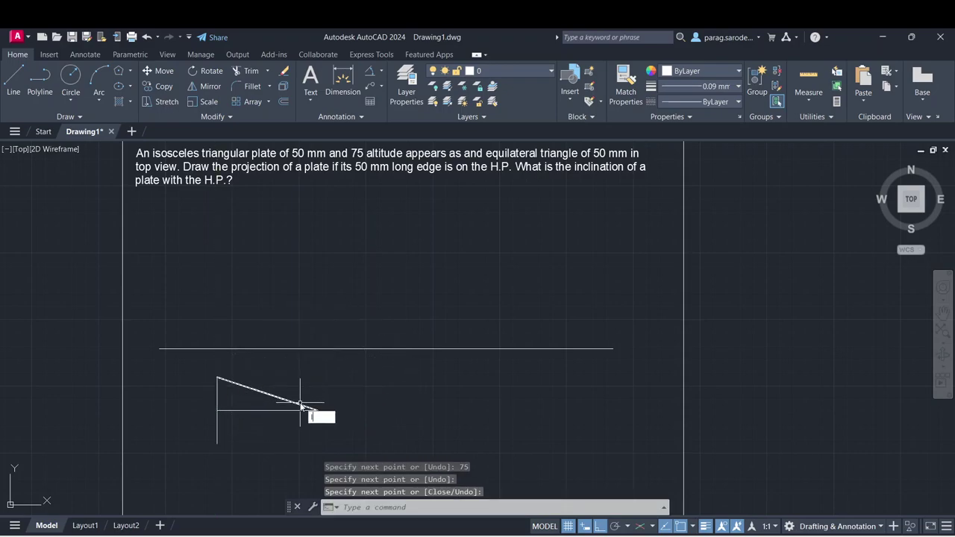
pyautogui.press('Return')
pyautogui.click(317, 410)
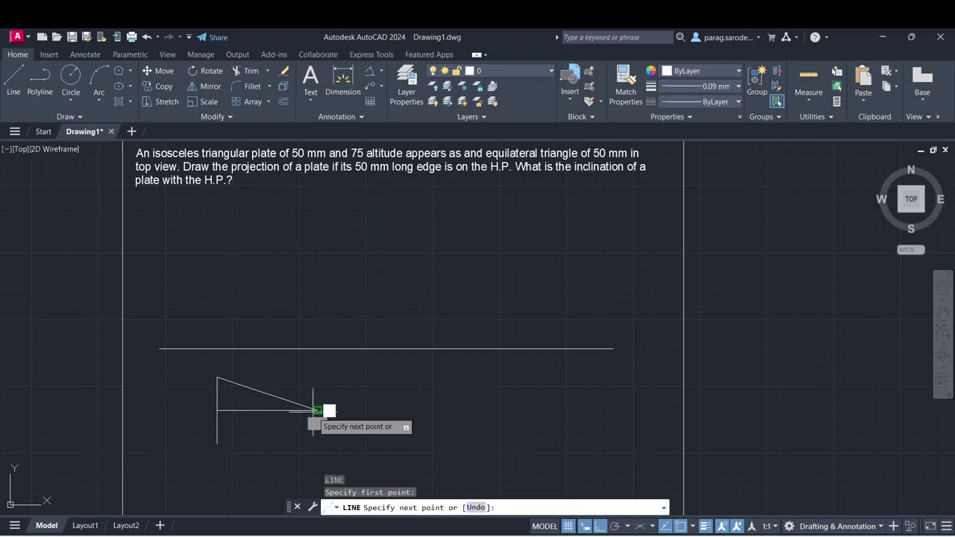
pyautogui.click(217, 444)
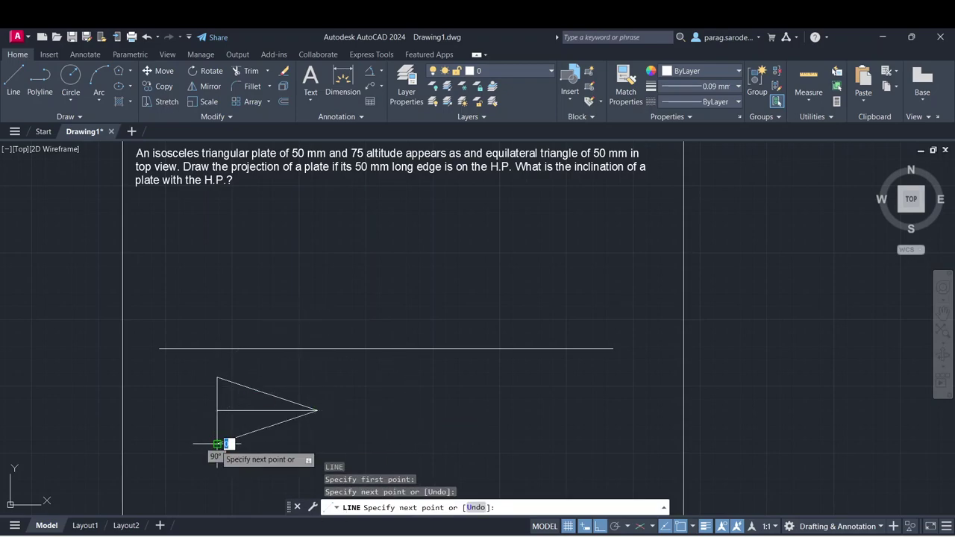
pyautogui.press('Escape')
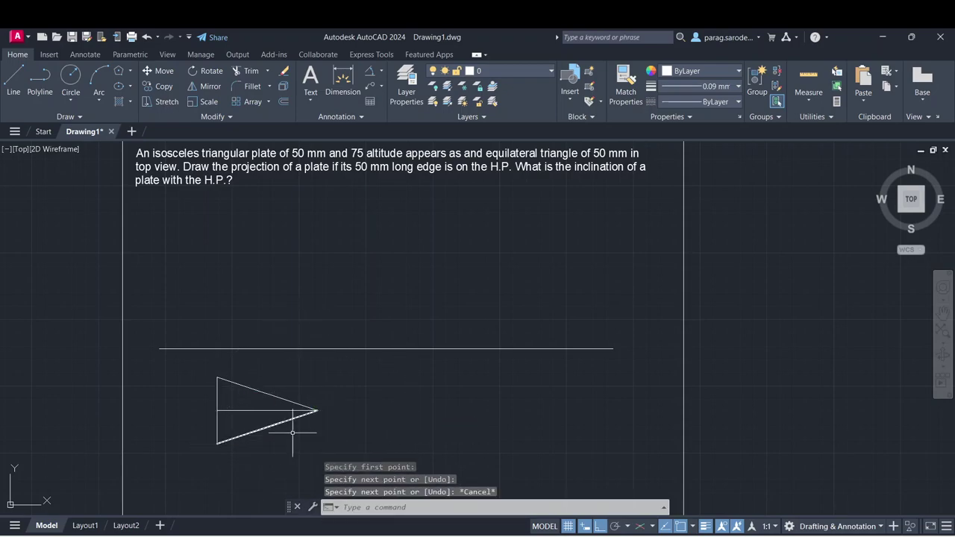
# - Dimension the 50 mm vertical edge and the 75 mm altitude of the triangle
pyautogui.click(342, 88)
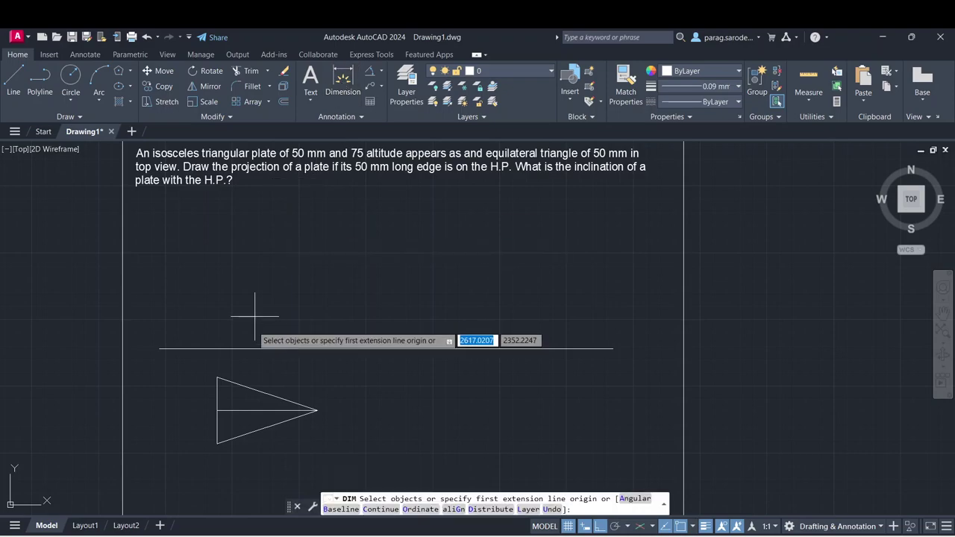
pyautogui.click(218, 377)
pyautogui.click(217, 444)
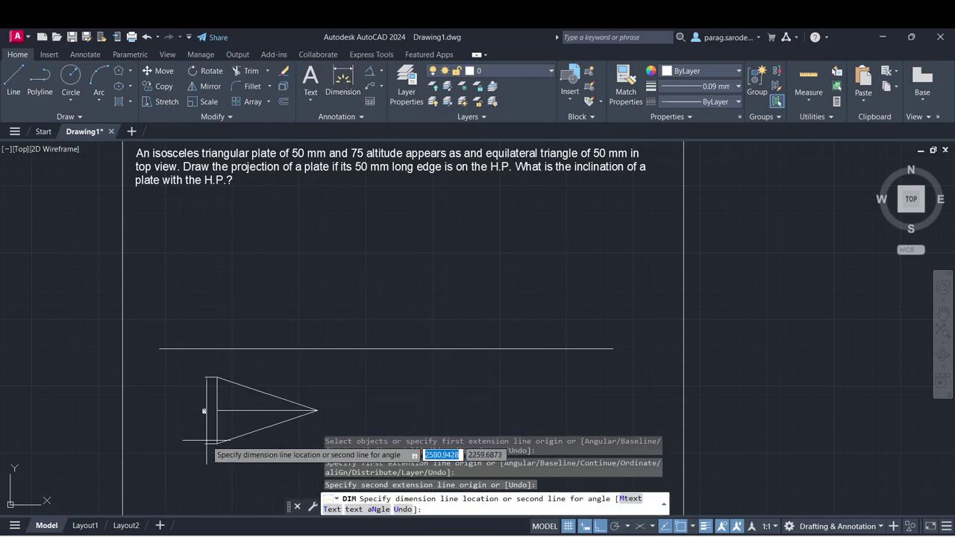
pyautogui.click(197, 411)
pyautogui.scroll(2, 199, 441)
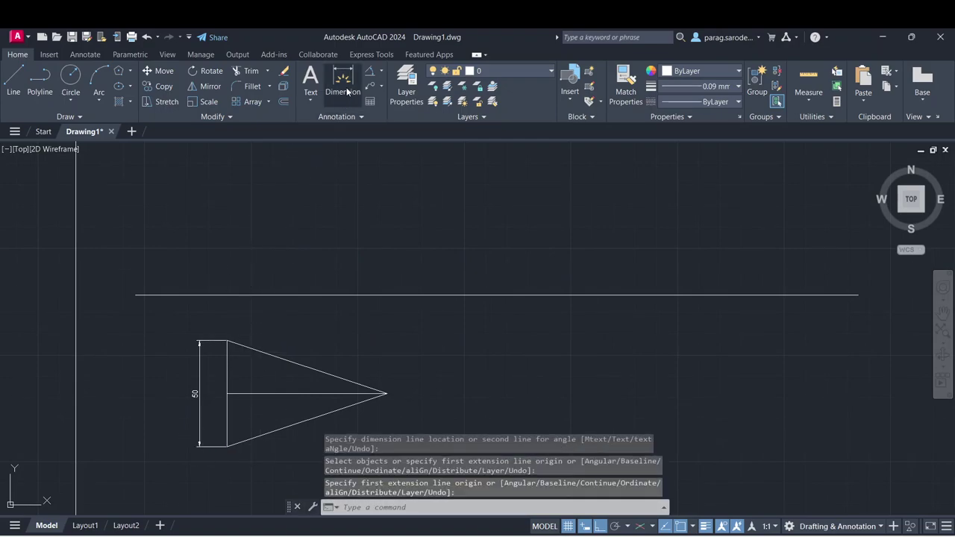
pyautogui.click(227, 393)
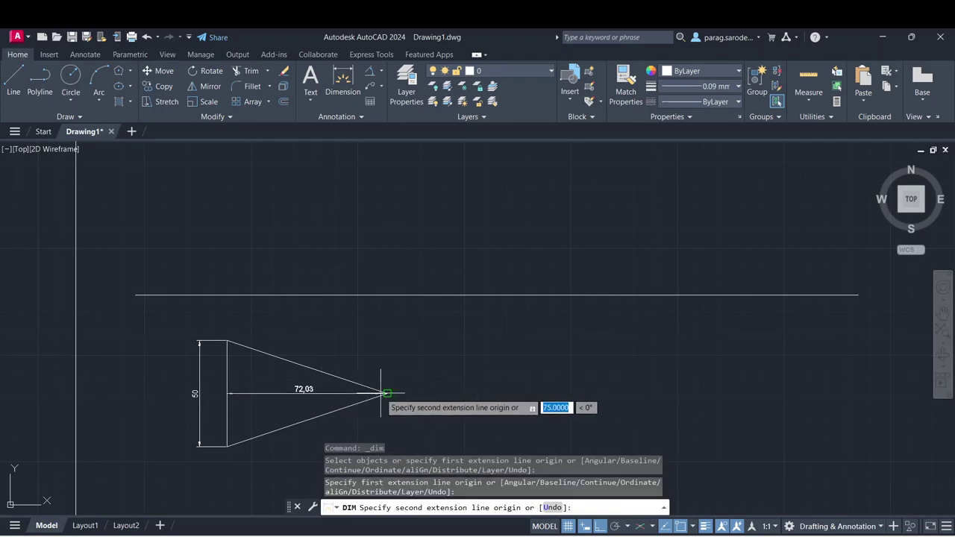
pyautogui.click(385, 393)
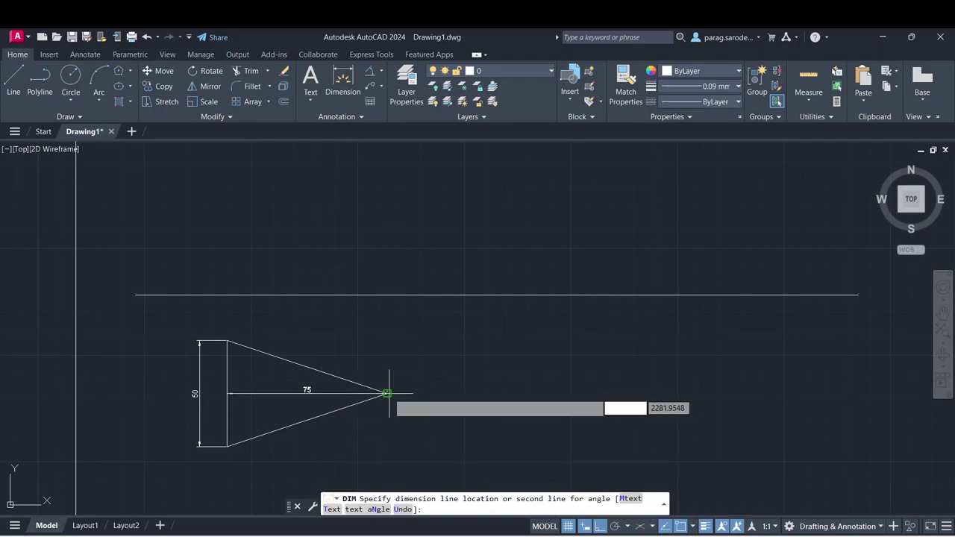
pyautogui.click(383, 332)
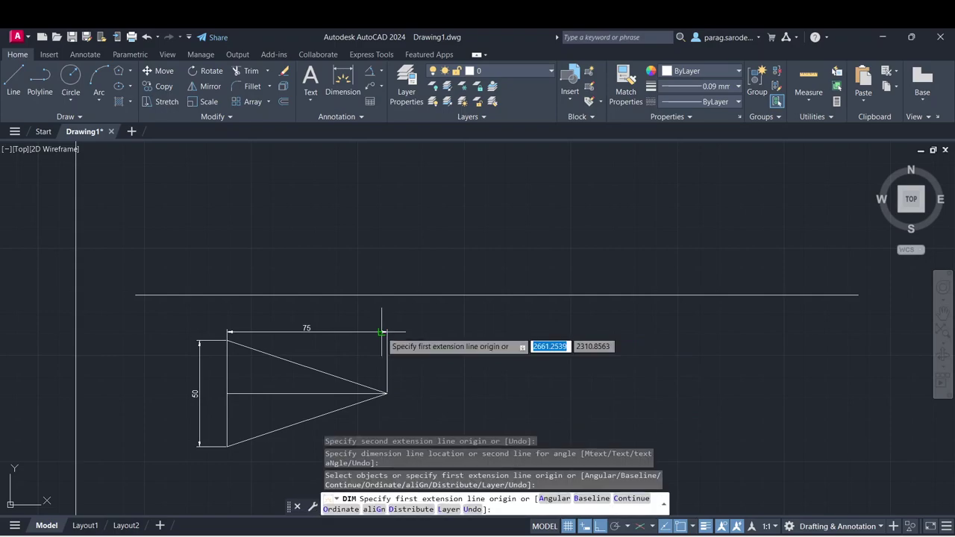
pyautogui.press('Escape')
pyautogui.press('Escape')
# - Give the triangle's three outline edges a 0.30 mm lineweight
pyautogui.click(305, 366)
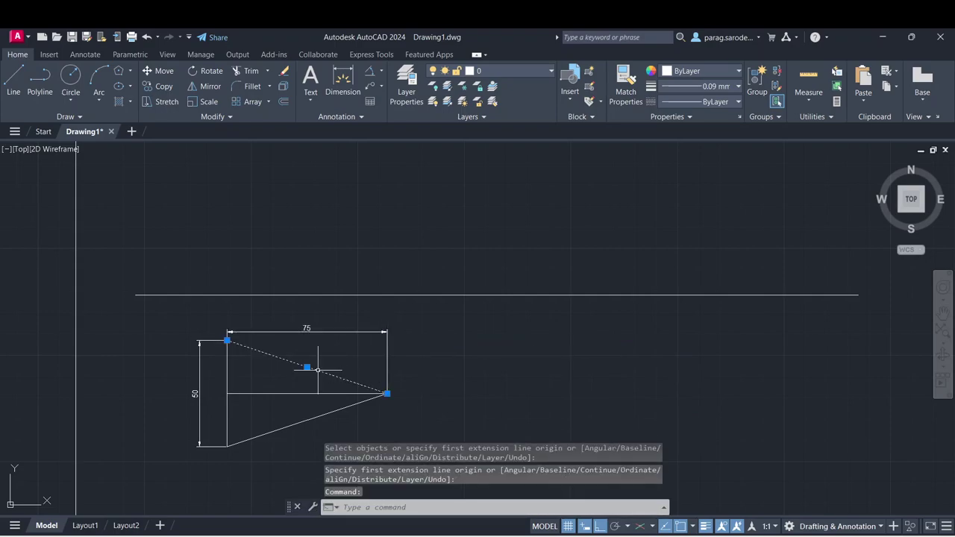
pyautogui.click(228, 403)
pyautogui.click(282, 428)
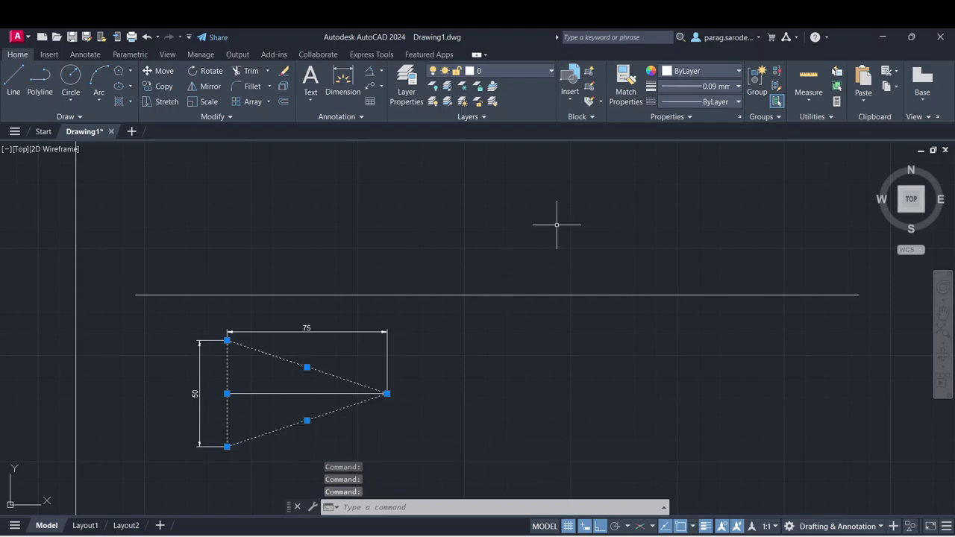
pyautogui.click(724, 86)
pyautogui.click(706, 186)
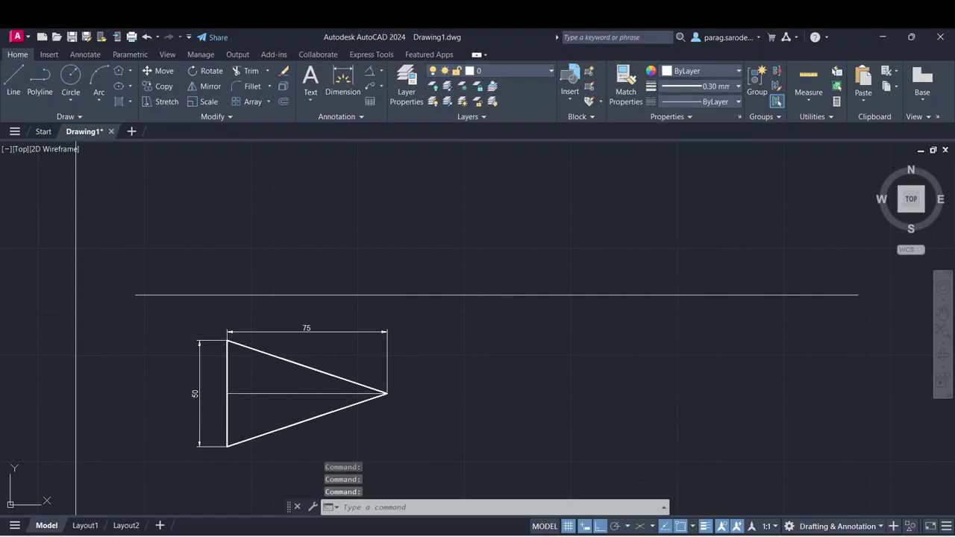
pyautogui.press('Escape')
# - Start a multiline text box left of the drawing, then discard it unsaved
pyautogui.scroll(-2, 463, 347)
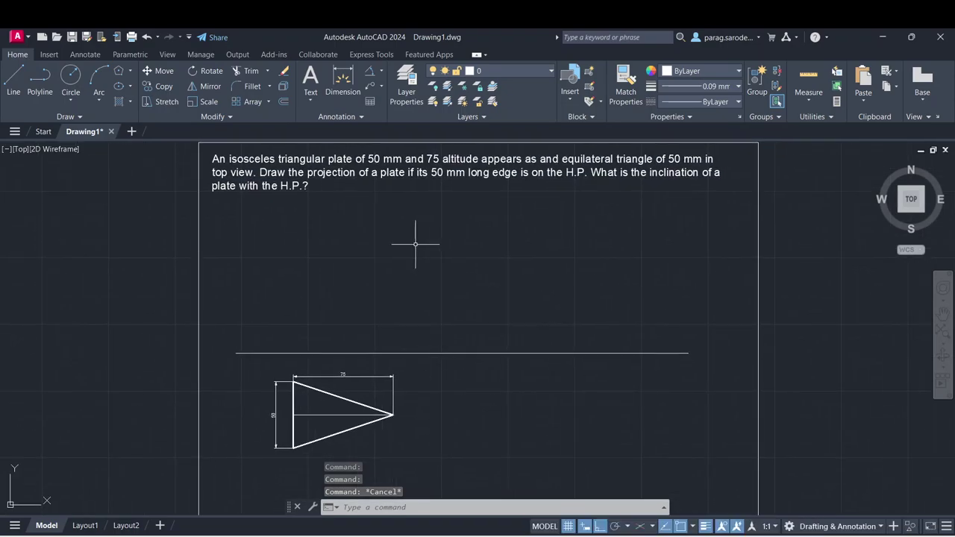
pyautogui.moveTo(321, 415); pyautogui.dragTo(293, 419, button='middle')
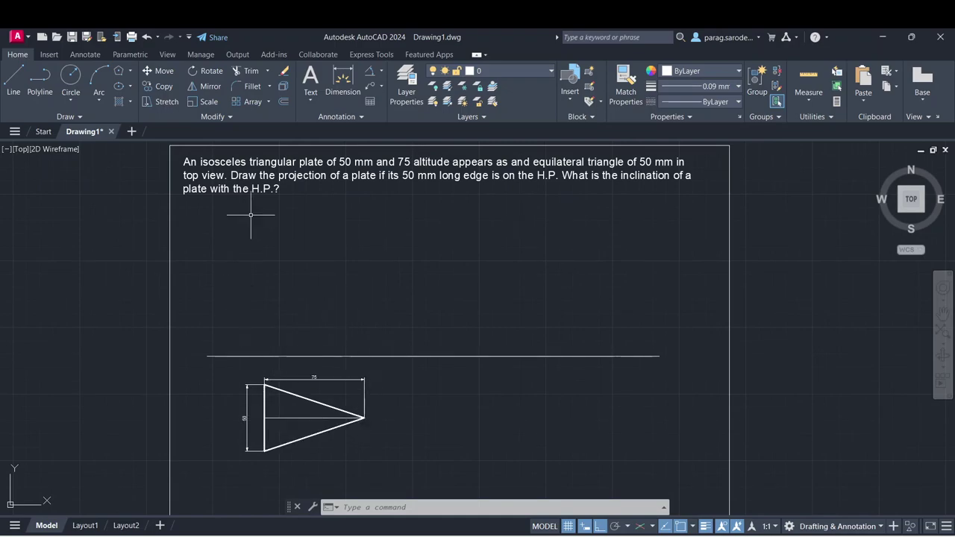
pyautogui.click(315, 100)
pyautogui.click(340, 121)
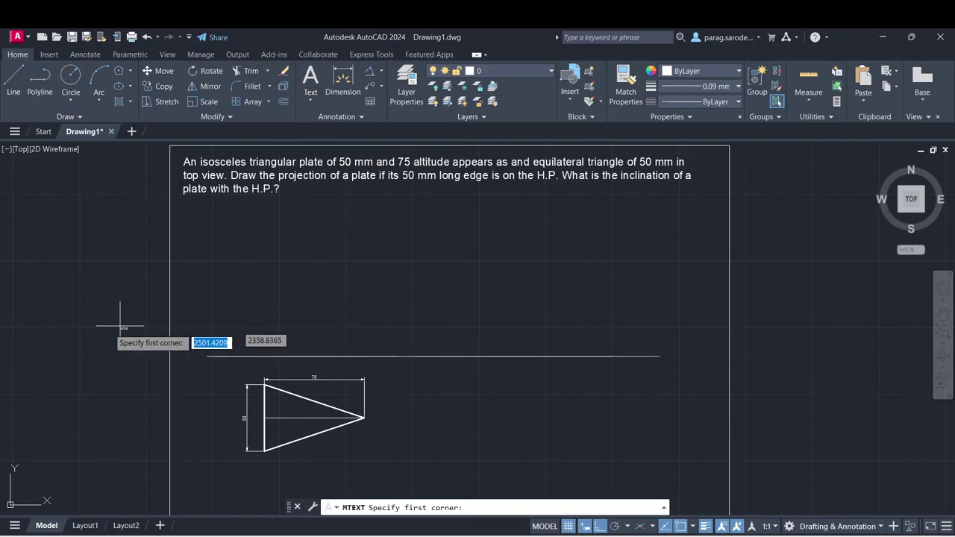
pyautogui.click(80, 336)
pyautogui.click(125, 413)
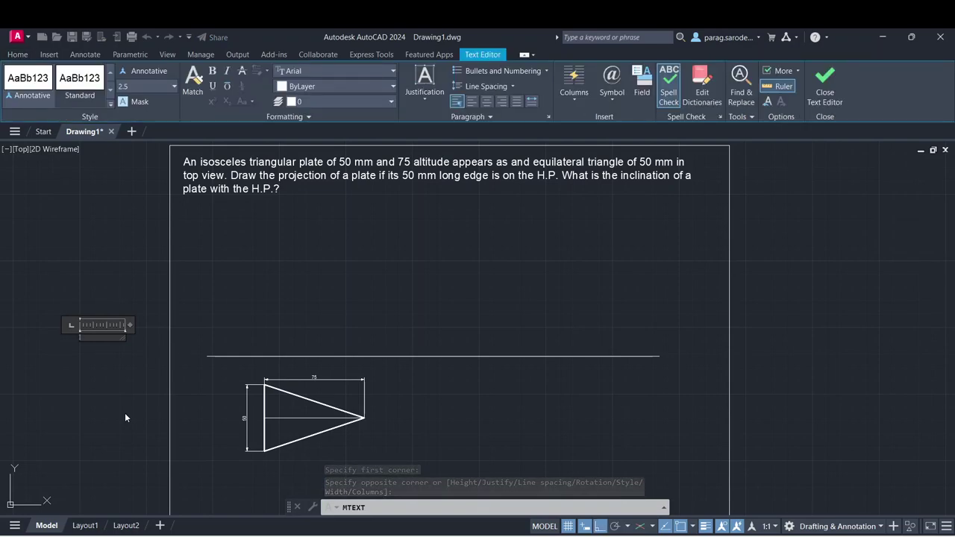
pyautogui.click(219, 381)
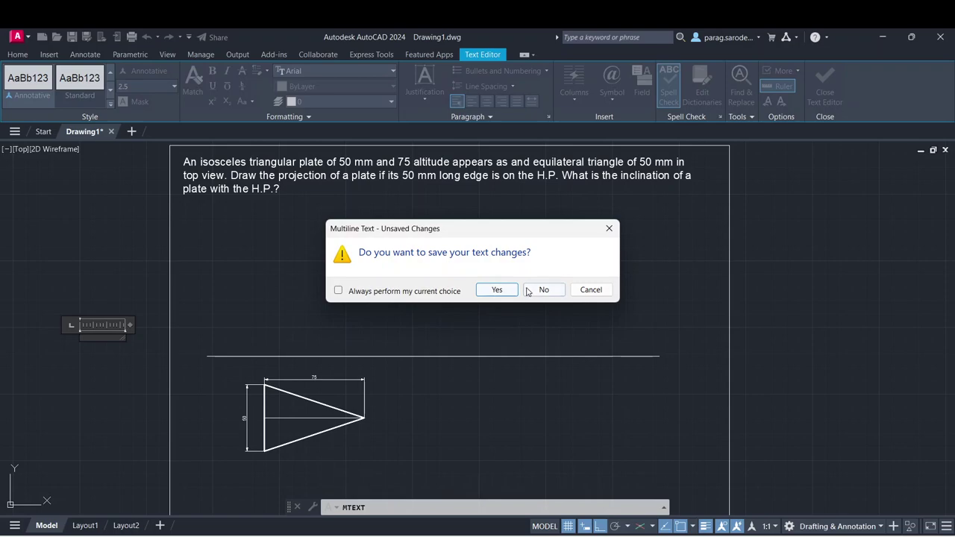
pyautogui.click(526, 290)
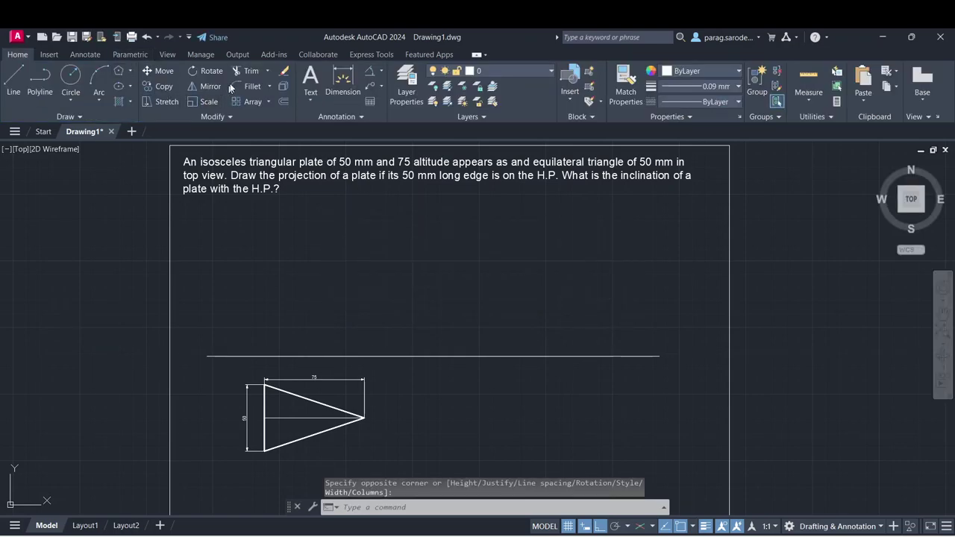
# - Place multiline text 'a' above the triangle's top-left corner and select it to resize
pyautogui.click(310, 100)
pyautogui.click(324, 123)
pyautogui.scroll(2, 256, 343)
pyautogui.moveTo(256, 366); pyautogui.dragTo(221, 282, button='middle')
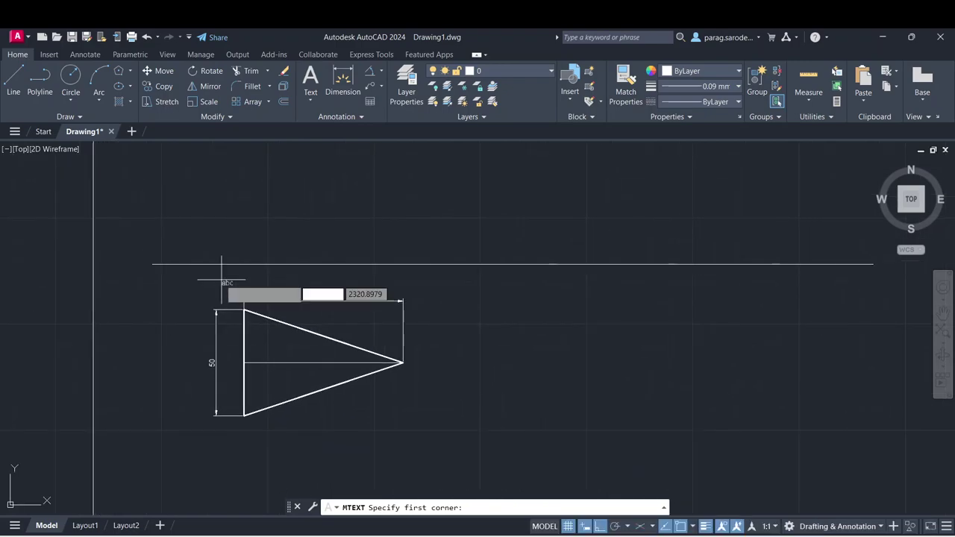
pyautogui.scroll(-2, 221, 282)
pyautogui.scroll(4, 220, 281)
pyautogui.click(221, 282)
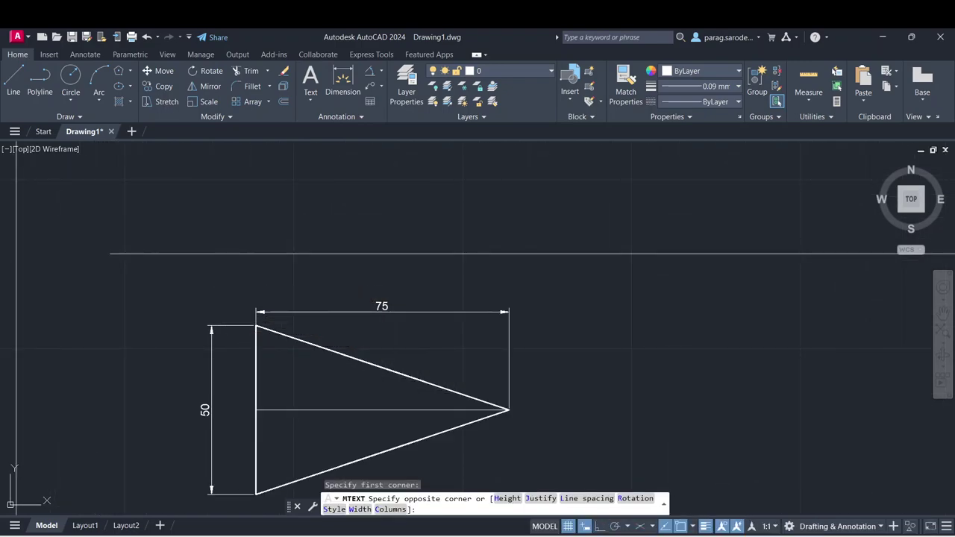
pyautogui.click(240, 326)
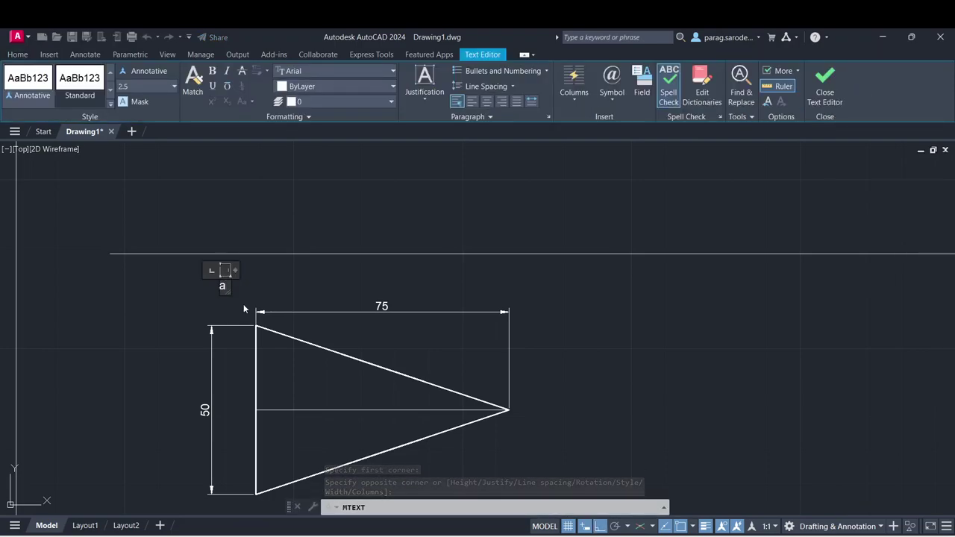
pyautogui.hotkey('ctrl', 'a')
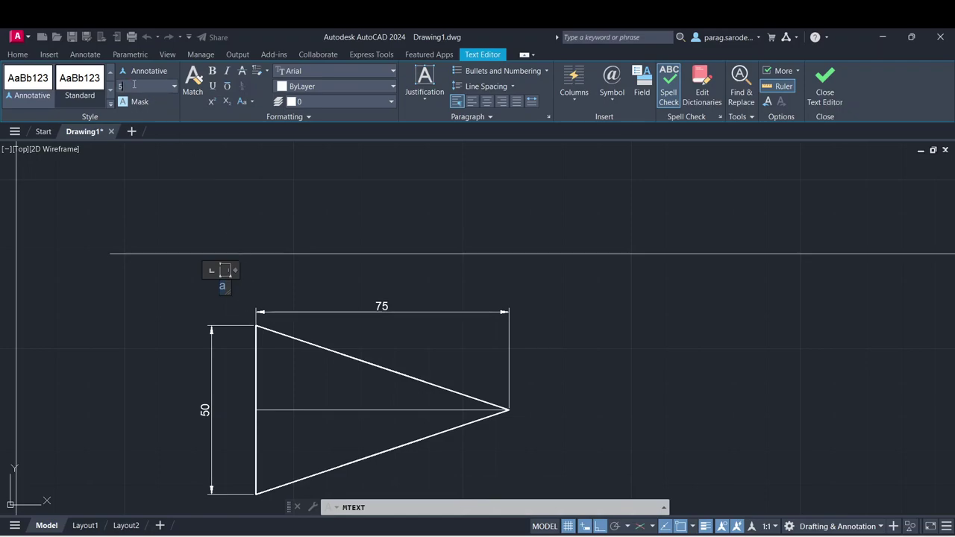
# - Copy the label 'a' to below the bottom-left corner and to the apex
pyautogui.click(270, 273)
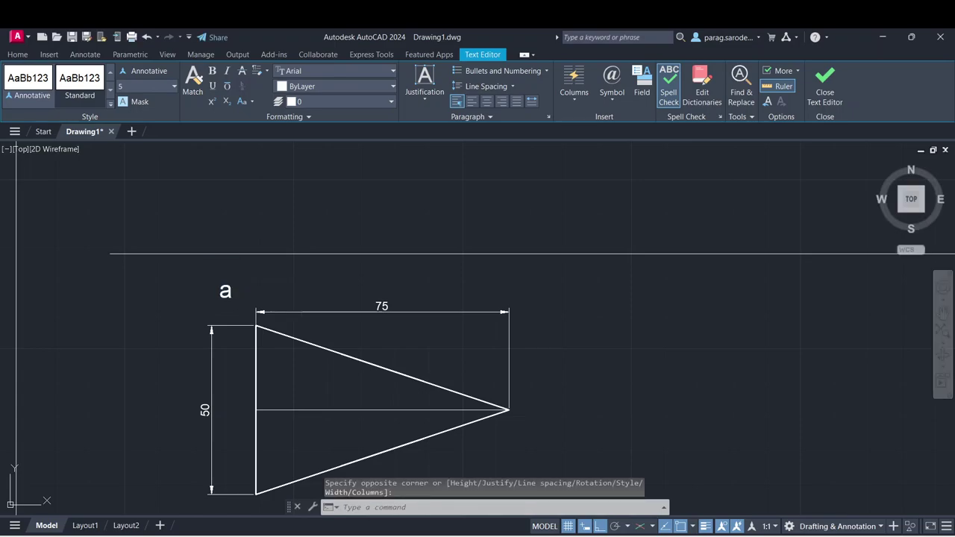
pyautogui.click(225, 291)
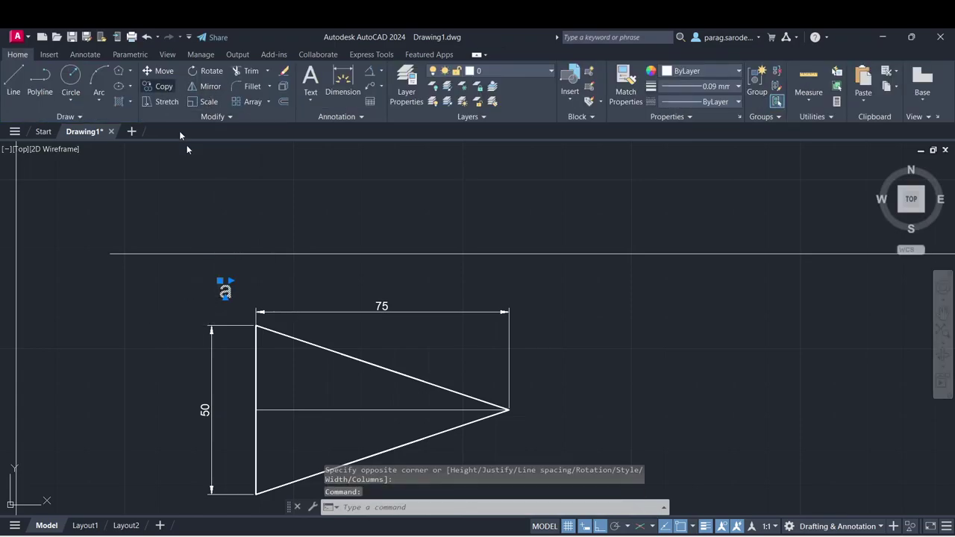
pyautogui.click(162, 87)
pyautogui.click(222, 297)
pyautogui.moveTo(239, 403); pyautogui.dragTo(229, 336, button='middle')
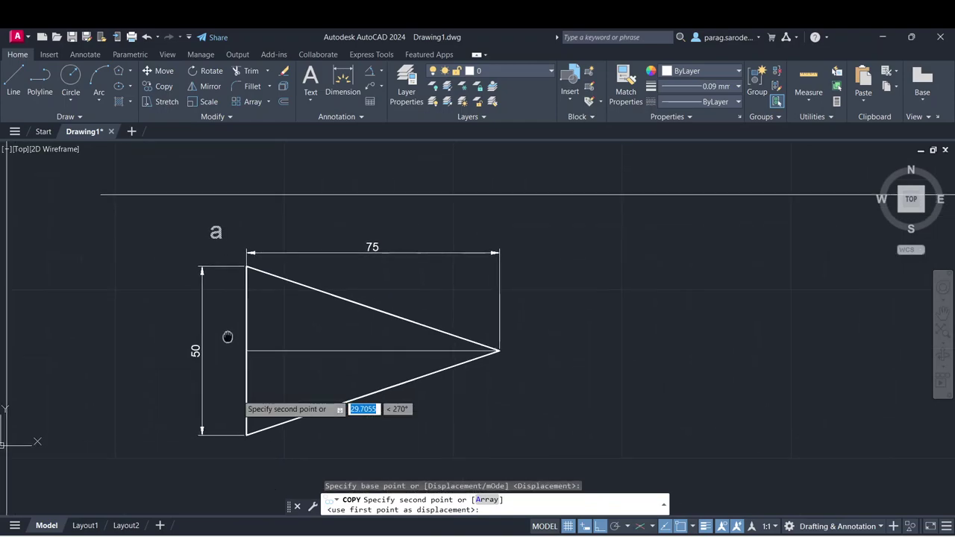
pyautogui.click(243, 452)
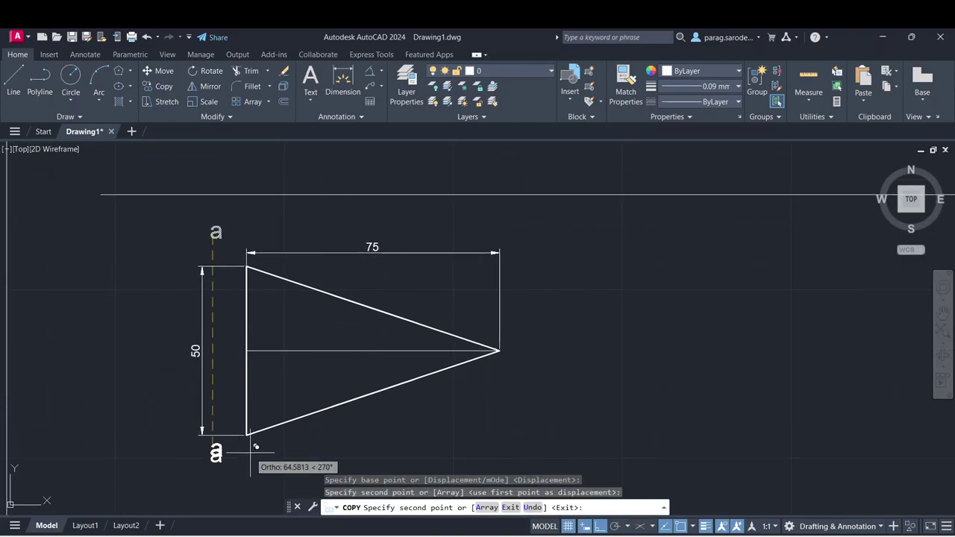
pyautogui.click(601, 526)
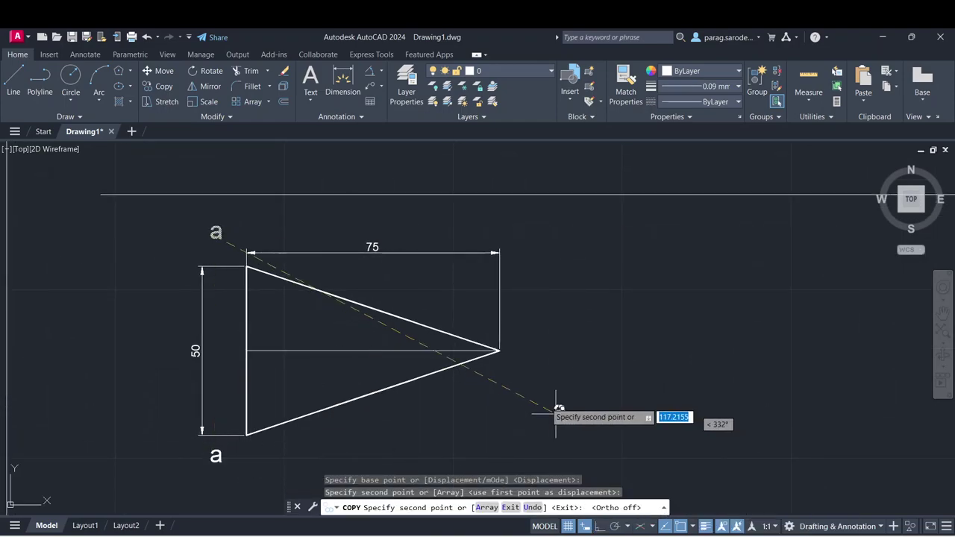
pyautogui.click(498, 351)
pyautogui.press('Escape')
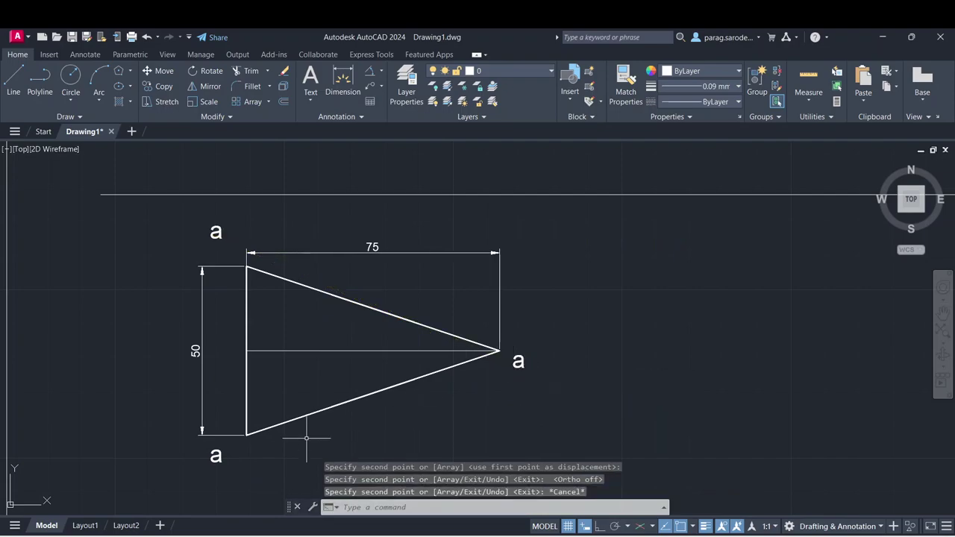
# - Edit the copied labels to read 'b' at bottom-left and 'c' at the apex
pyautogui.click(215, 457)
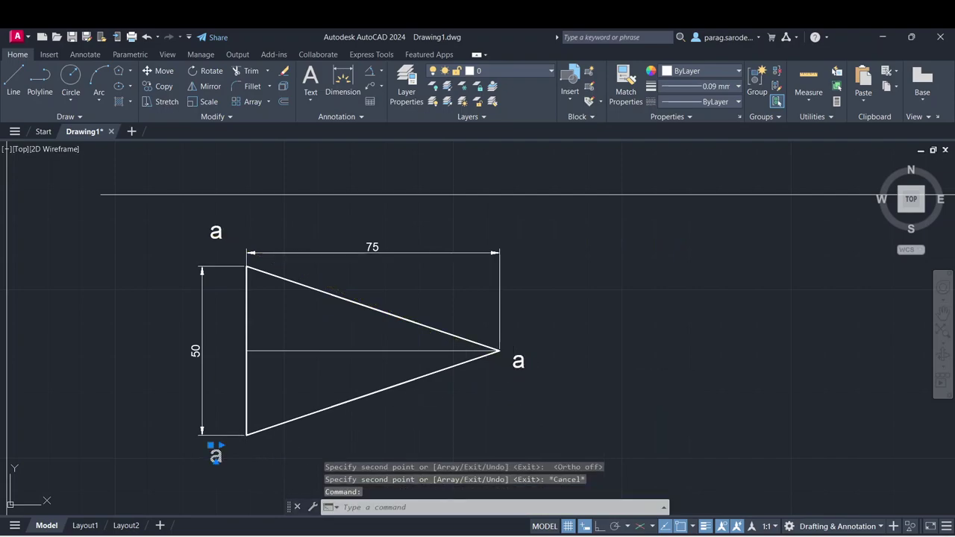
pyautogui.doubleClick(216, 455)
pyautogui.write('b')
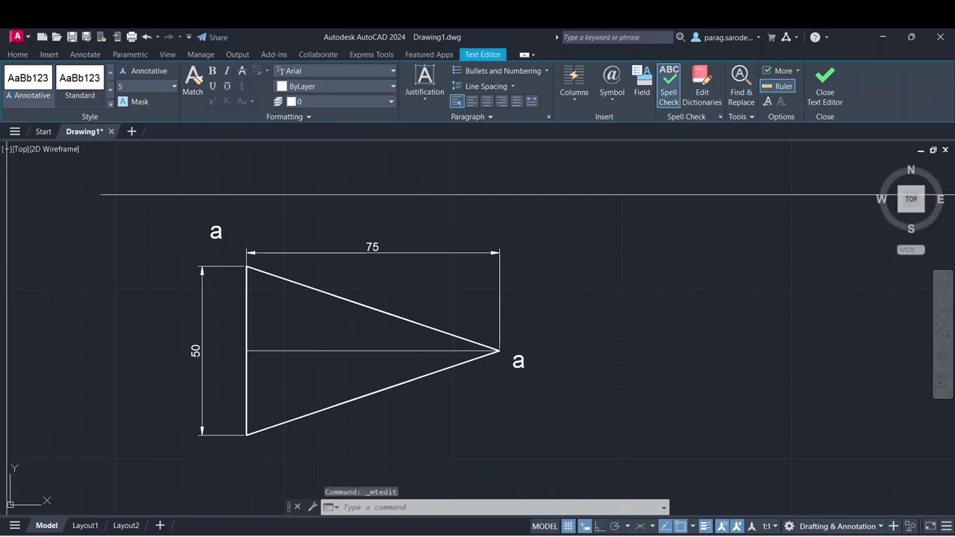
pyautogui.click(324, 419)
pyautogui.click(522, 359)
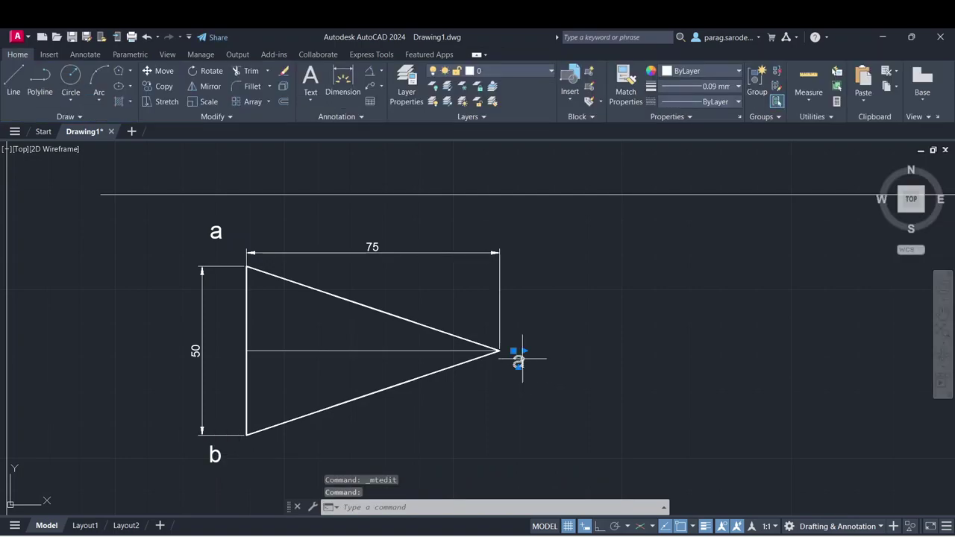
pyautogui.doubleClick(519, 362)
pyautogui.write('c')
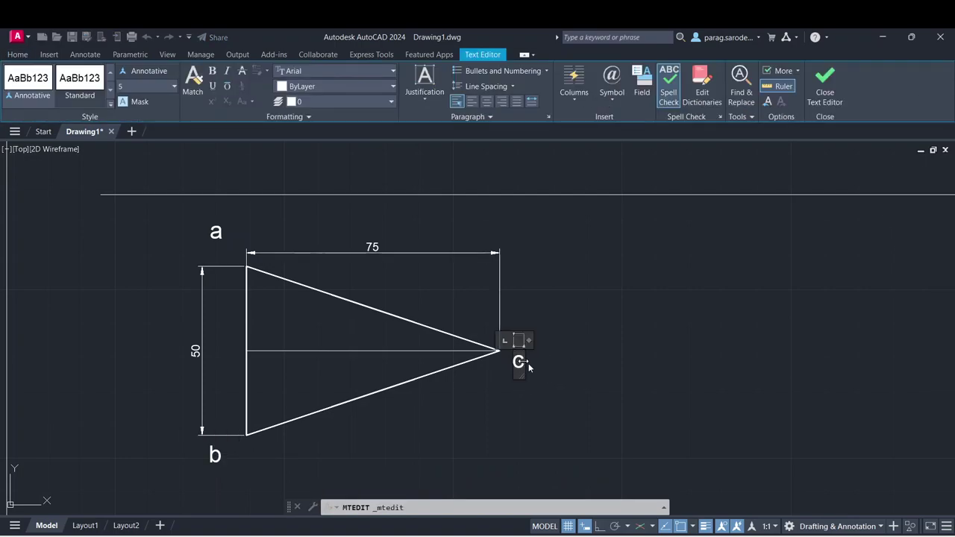
pyautogui.click(563, 355)
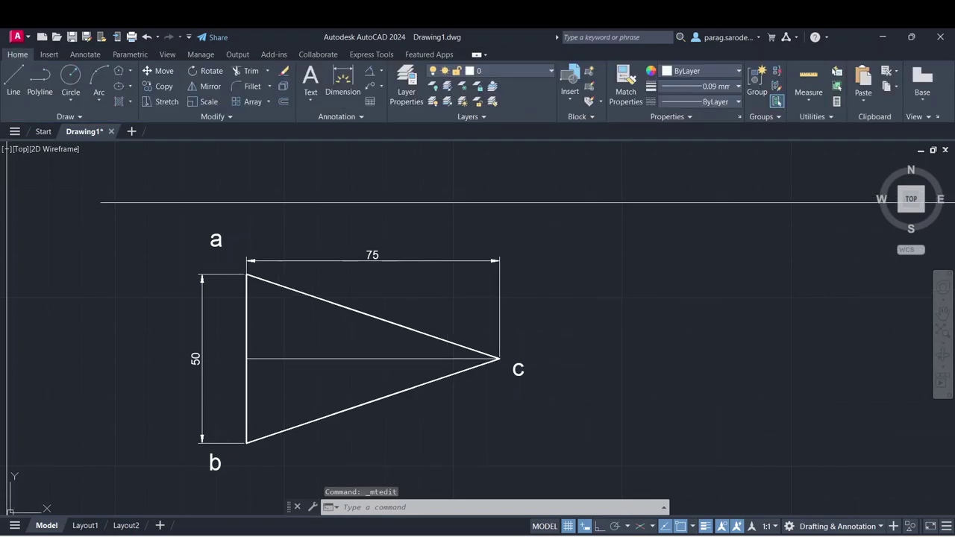
pyautogui.scroll(-2, 375, 266)
pyautogui.moveTo(376, 266); pyautogui.dragTo(380, 304, button='middle')
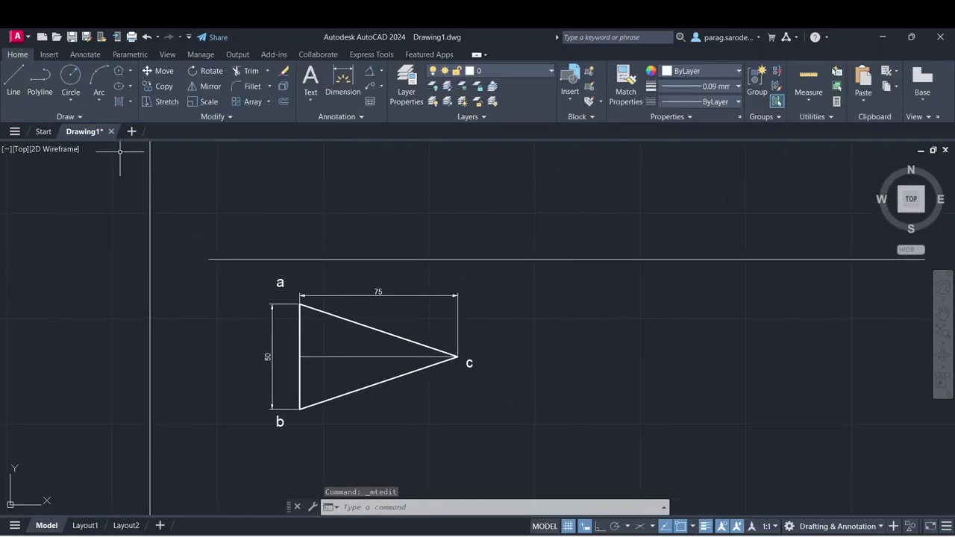
# - Draw vertical projectors from corners a and c up to the reference line, with Ortho on
pyautogui.press('l')
pyautogui.press('Return')
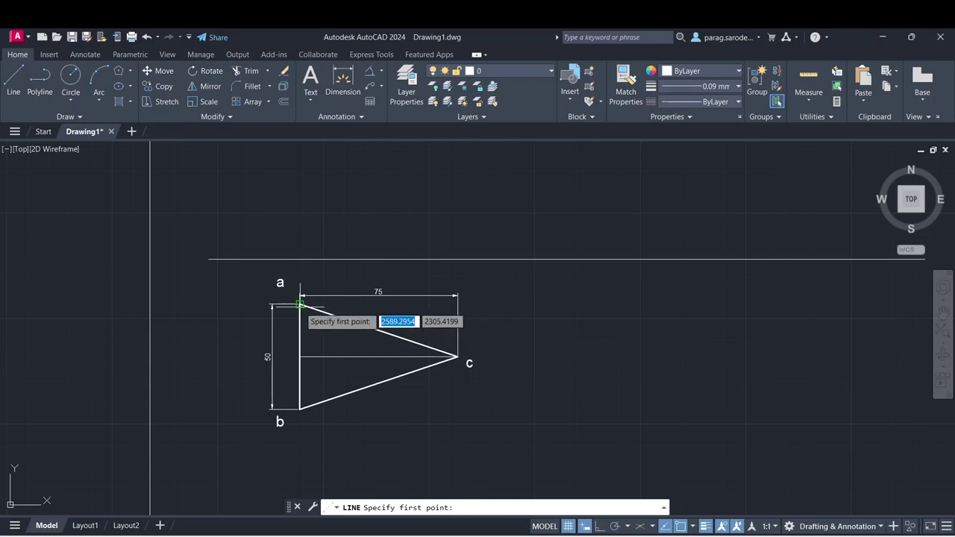
pyautogui.click(299, 304)
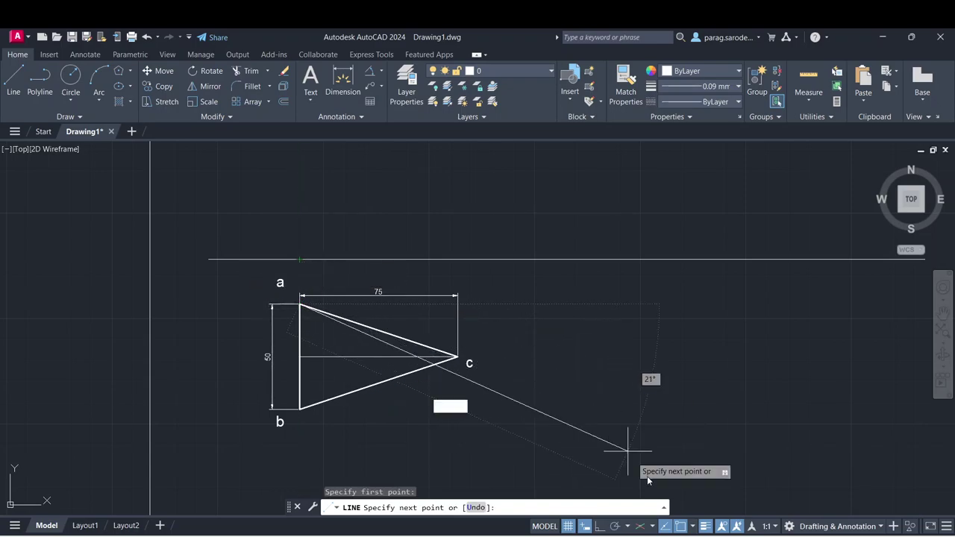
pyautogui.press('F8')
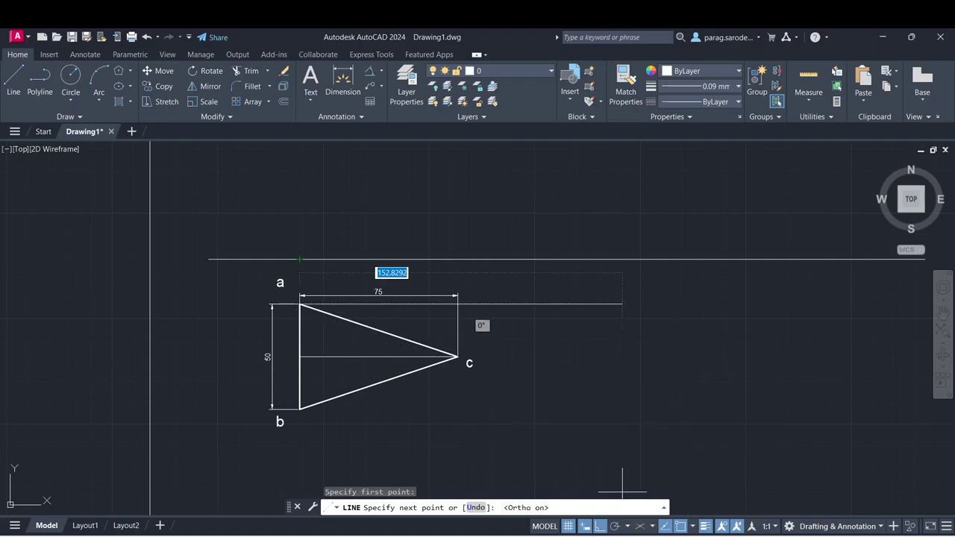
pyautogui.click(300, 260)
pyautogui.press('Escape')
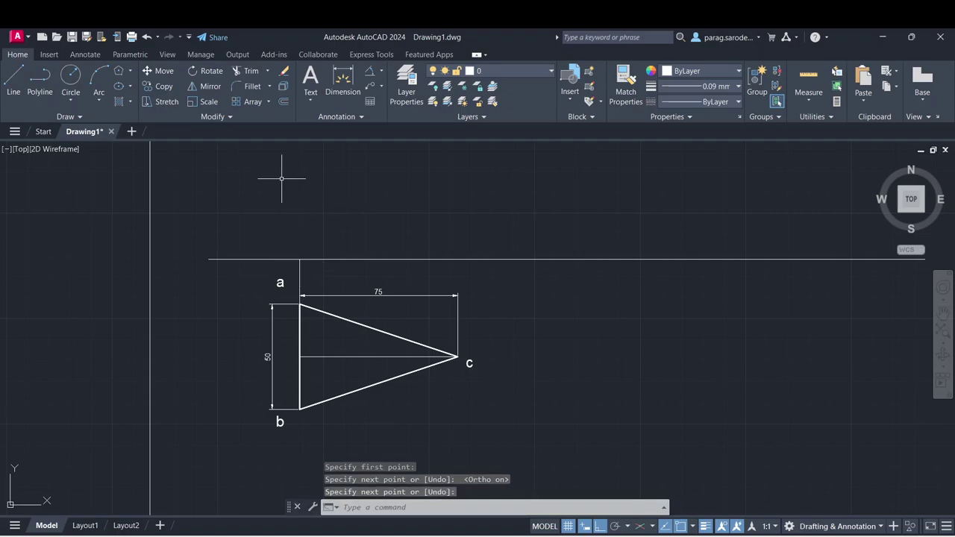
pyautogui.click(14, 82)
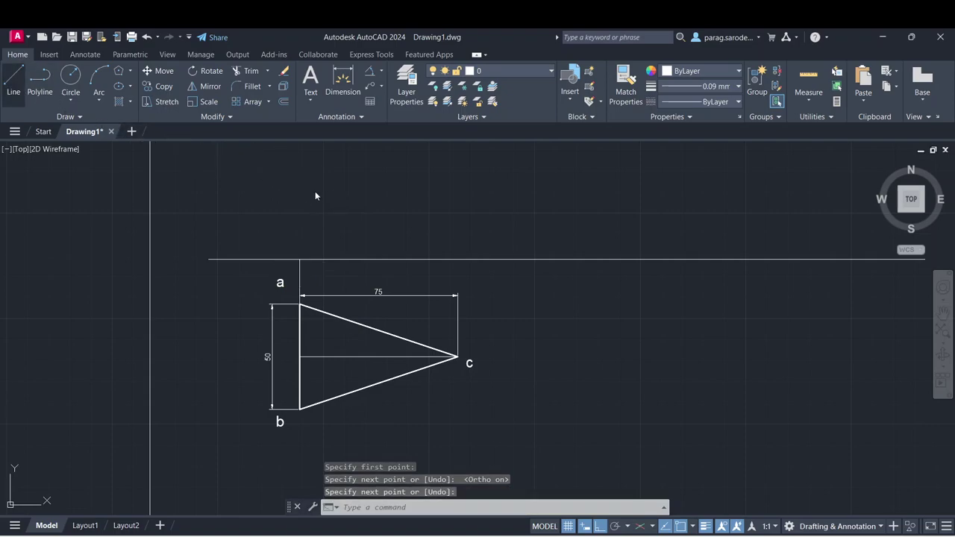
pyautogui.click(468, 357)
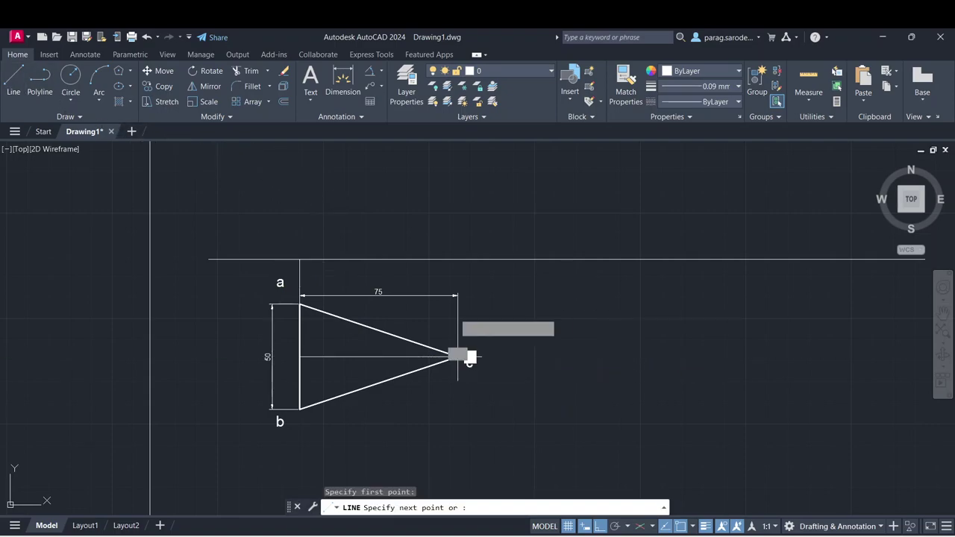
pyautogui.click(458, 260)
pyautogui.press('Return')
pyautogui.moveTo(529, 279); pyautogui.dragTo(526, 301, button='middle')
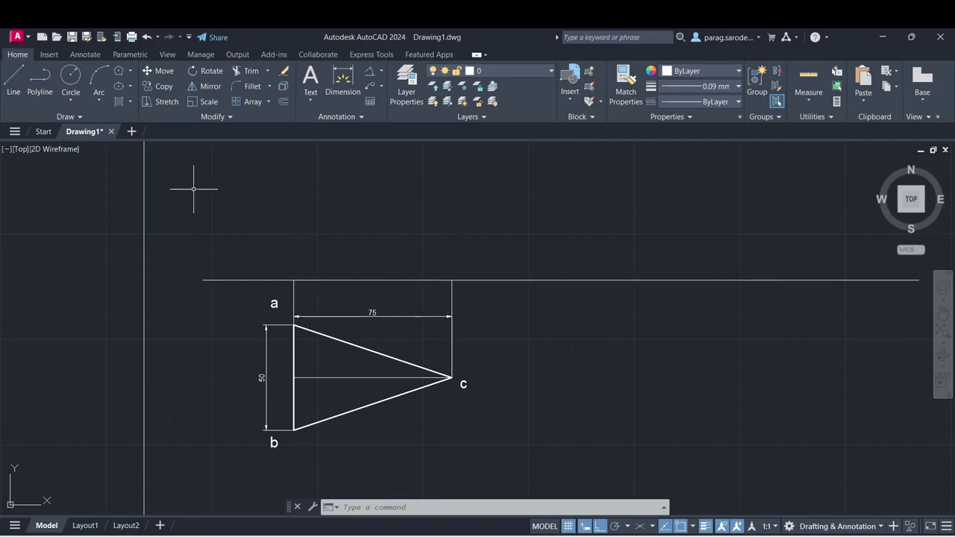
# - Draw a line along the reference line between the projectors and match it to edge a–c's thickness
pyautogui.click(13, 82)
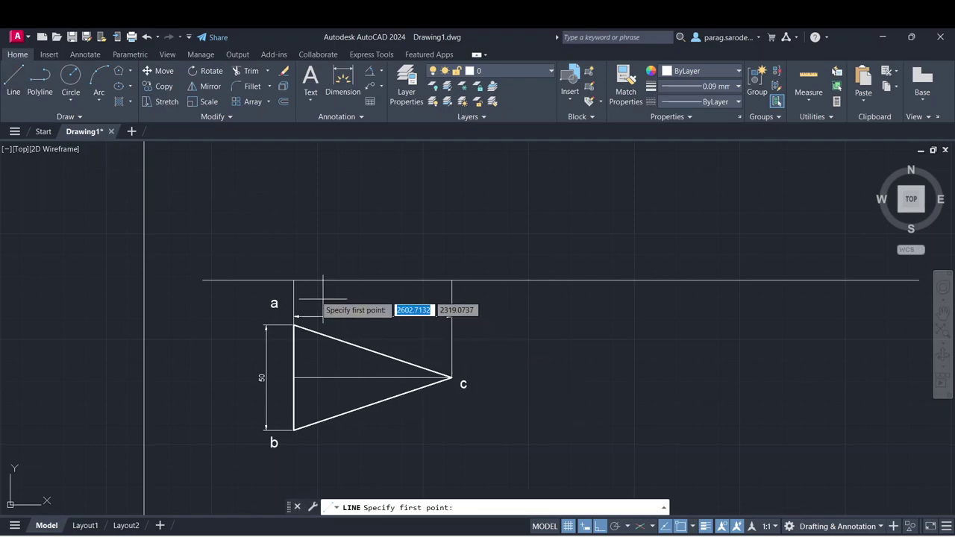
pyautogui.click(294, 281)
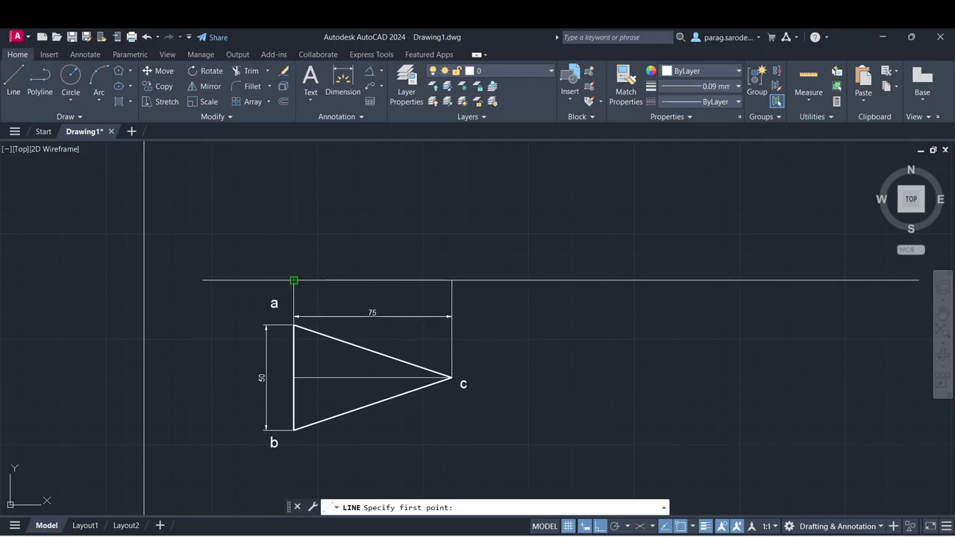
pyautogui.click(449, 280)
pyautogui.press('Escape')
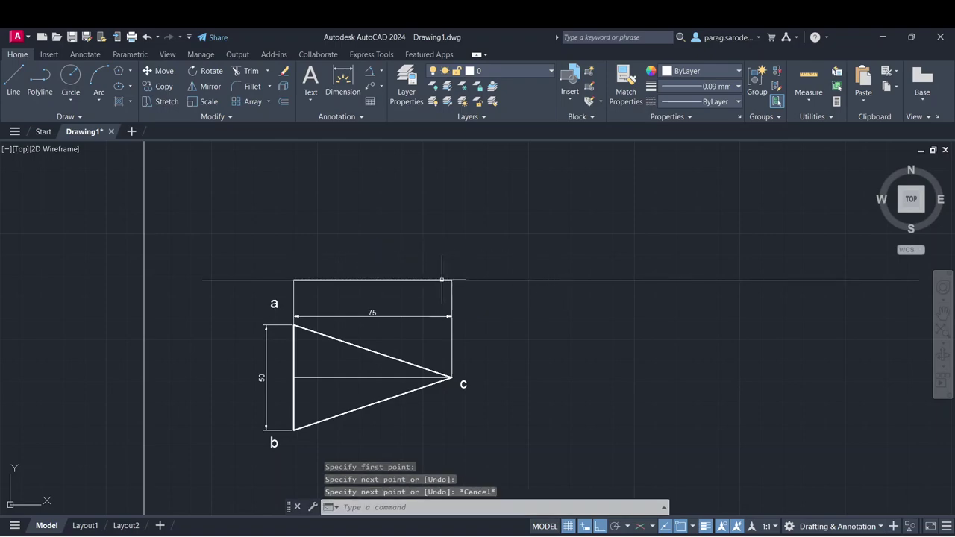
pyautogui.click(368, 351)
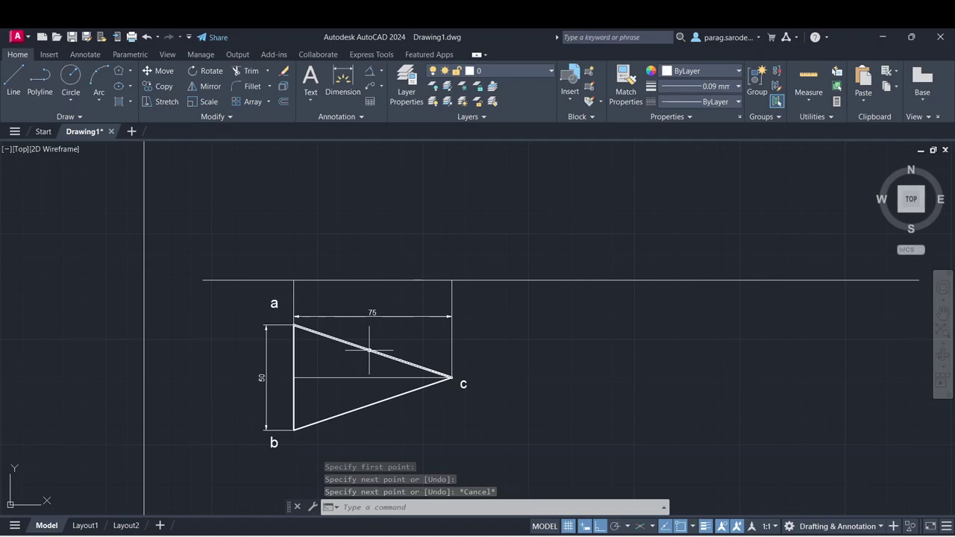
pyautogui.click(622, 102)
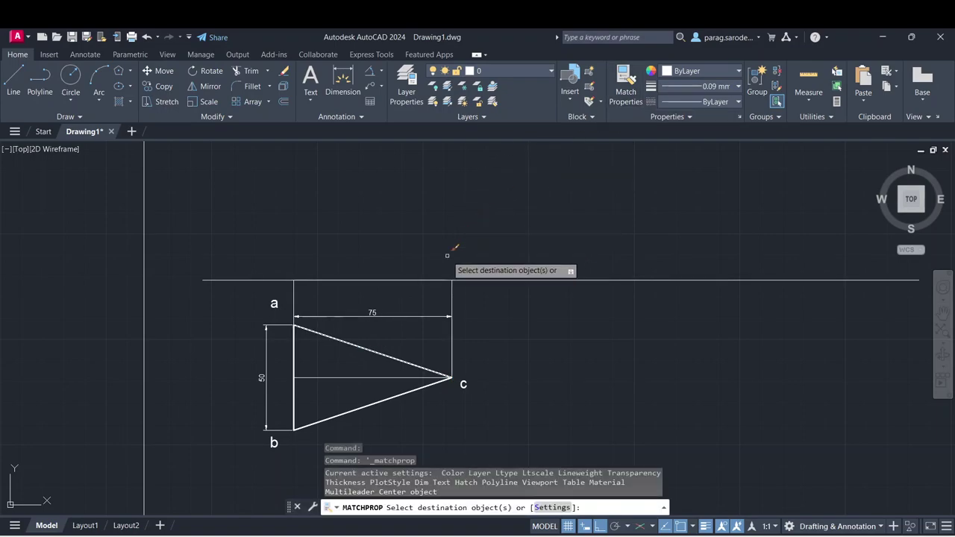
pyautogui.click(422, 280)
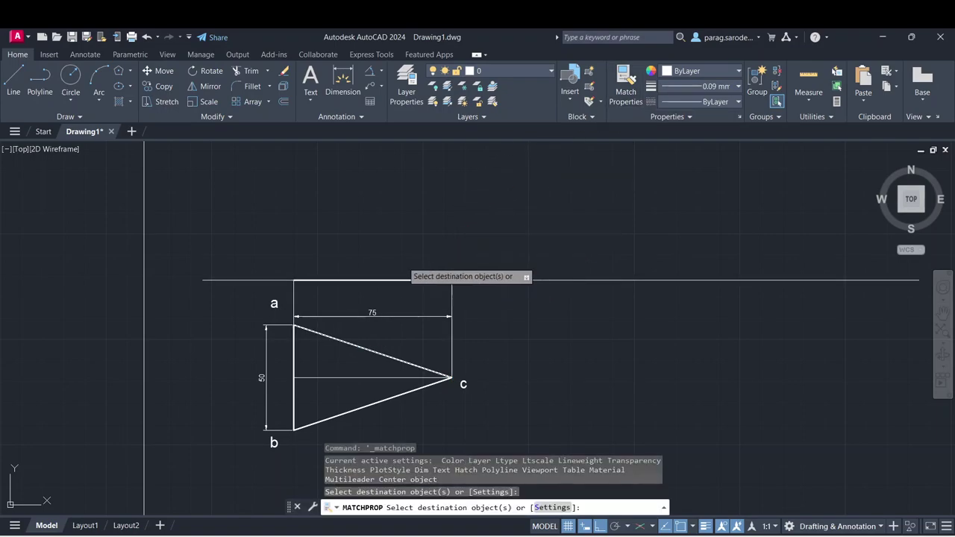
pyautogui.press('Escape')
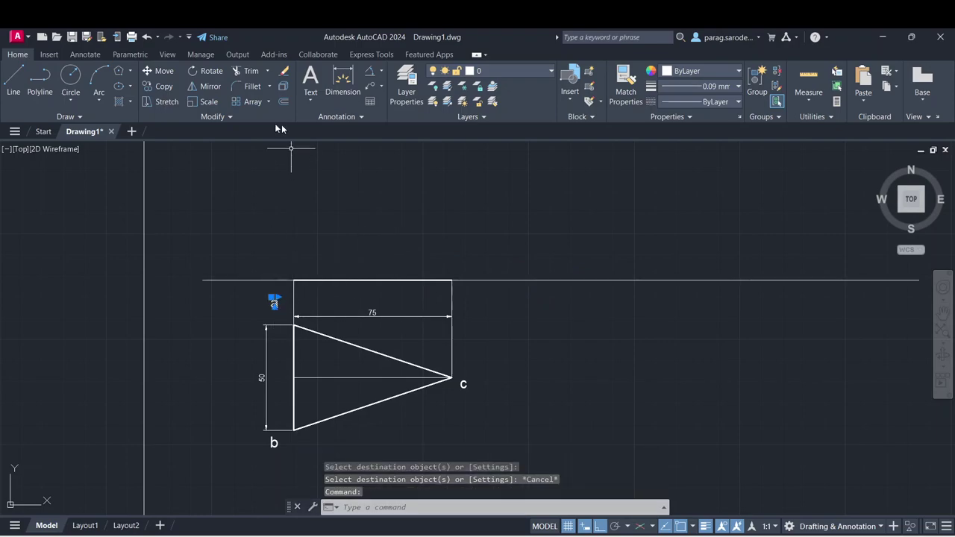
# - Copy label 'a' above the reference line's left end and edit it to a',b'
pyautogui.click(163, 86)
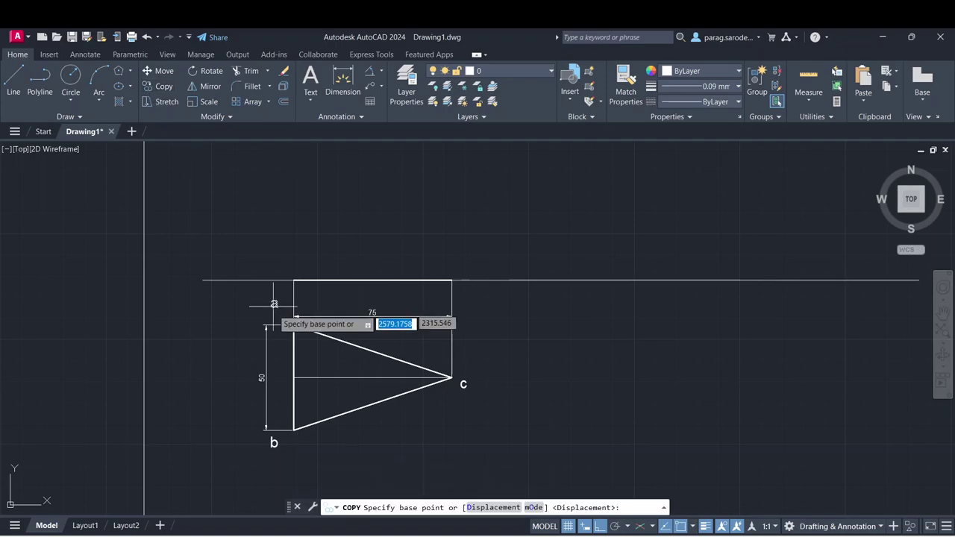
pyautogui.click(274, 304)
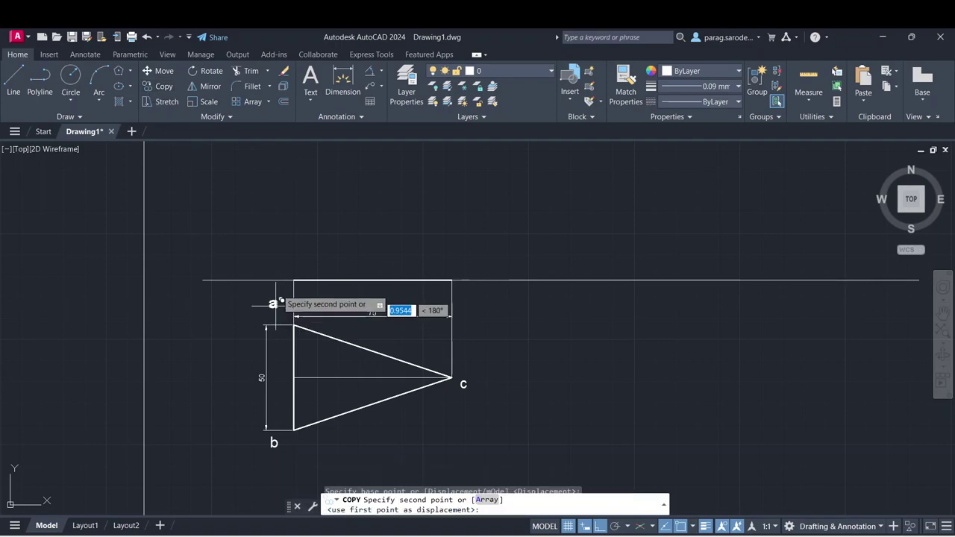
pyautogui.click(279, 259)
pyautogui.press('Escape')
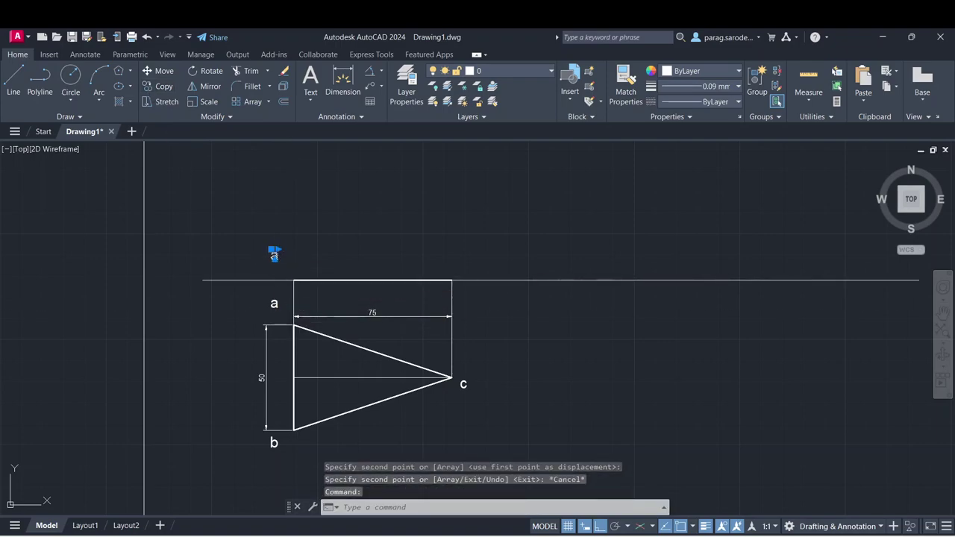
pyautogui.doubleClick(273, 255)
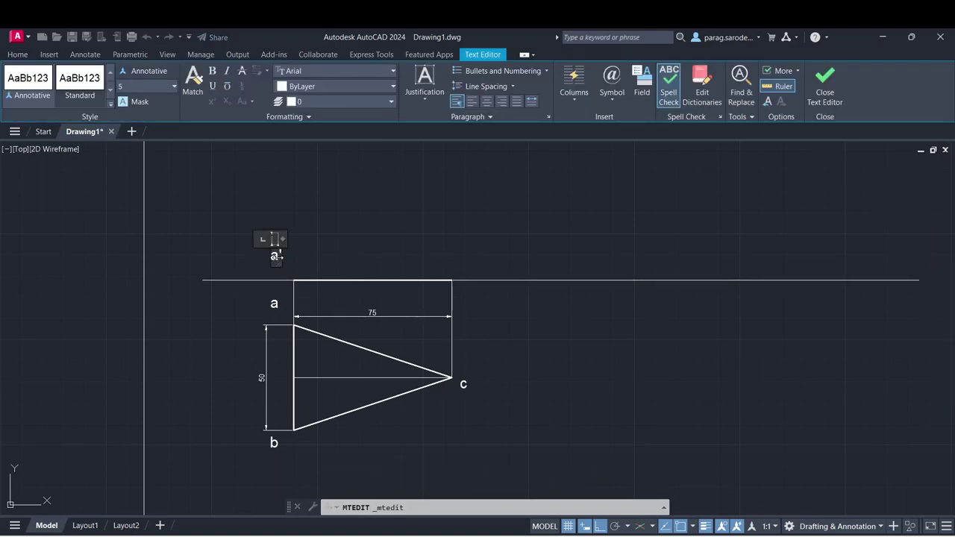
pyautogui.write("',b'")
pyautogui.click(434, 279)
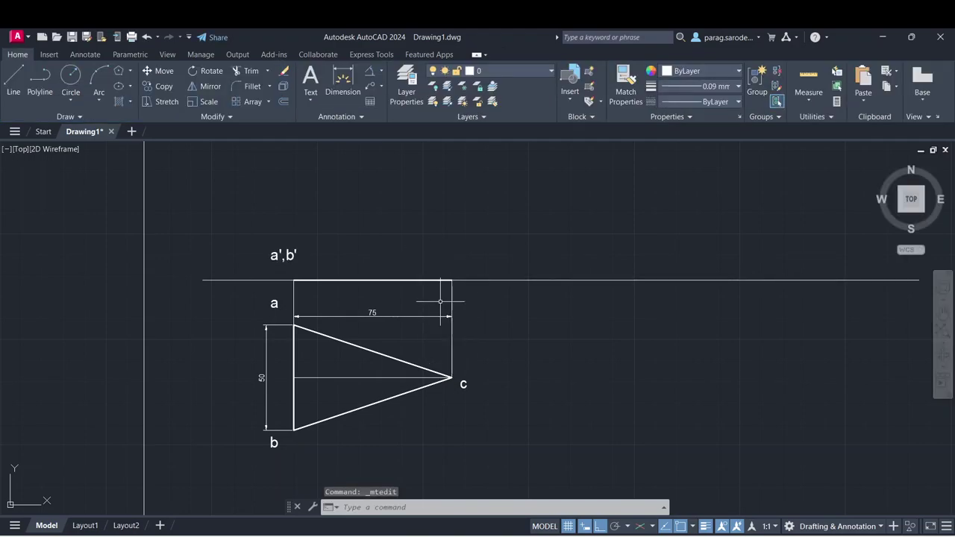
# - Copy the a',b' label above point c and trim it to c'
pyautogui.click(292, 261)
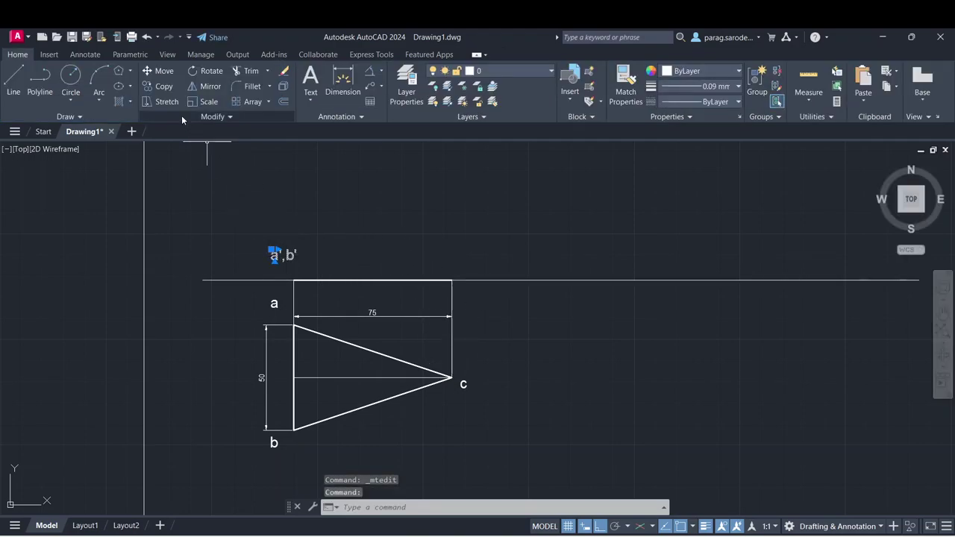
pyautogui.click(163, 85)
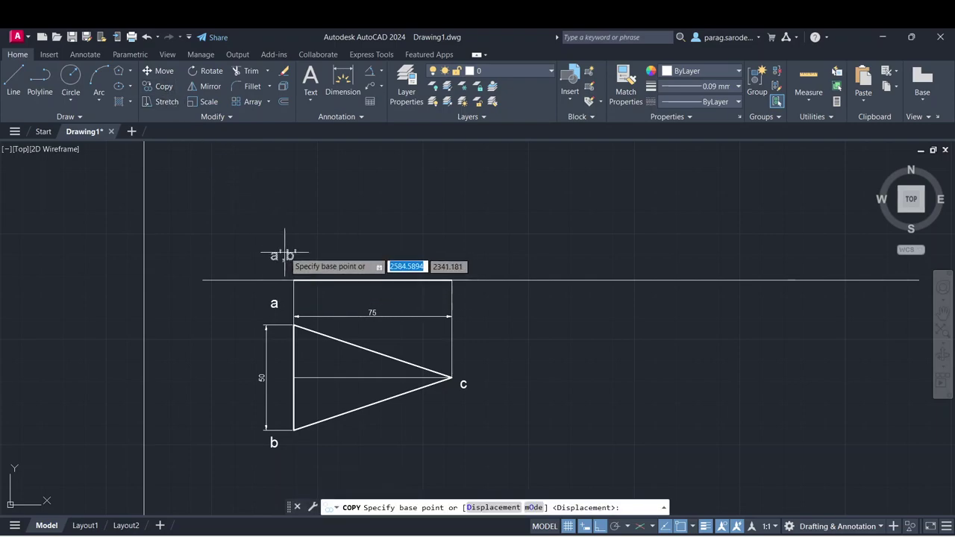
pyautogui.click(284, 252)
pyautogui.click(460, 252)
pyautogui.press('Escape')
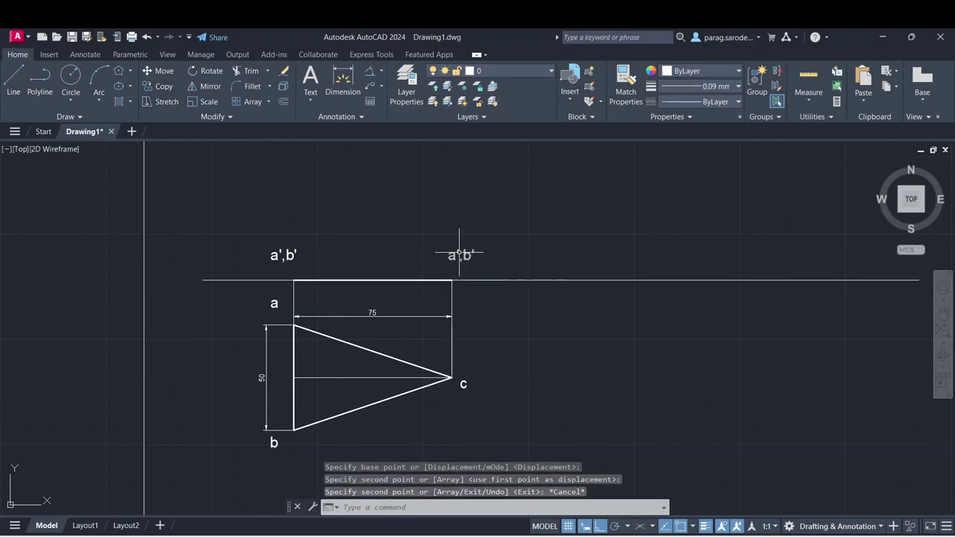
pyautogui.doubleClick(453, 255)
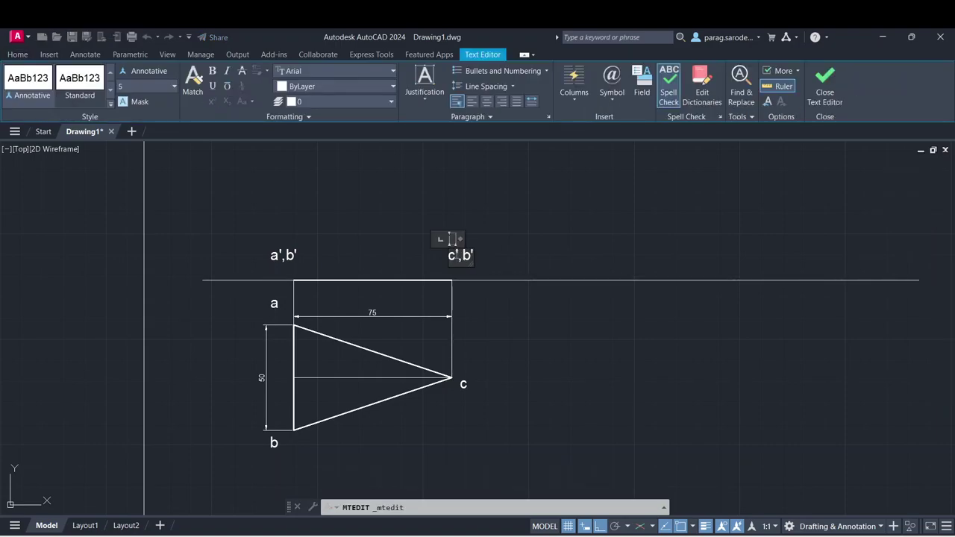
pyautogui.press('BackSpace')
pyautogui.press('BackSpace')
pyautogui.press('BackSpace')
pyautogui.click(551, 336)
pyautogui.scroll(3, 553, 328)
pyautogui.scroll(-5, 532, 346)
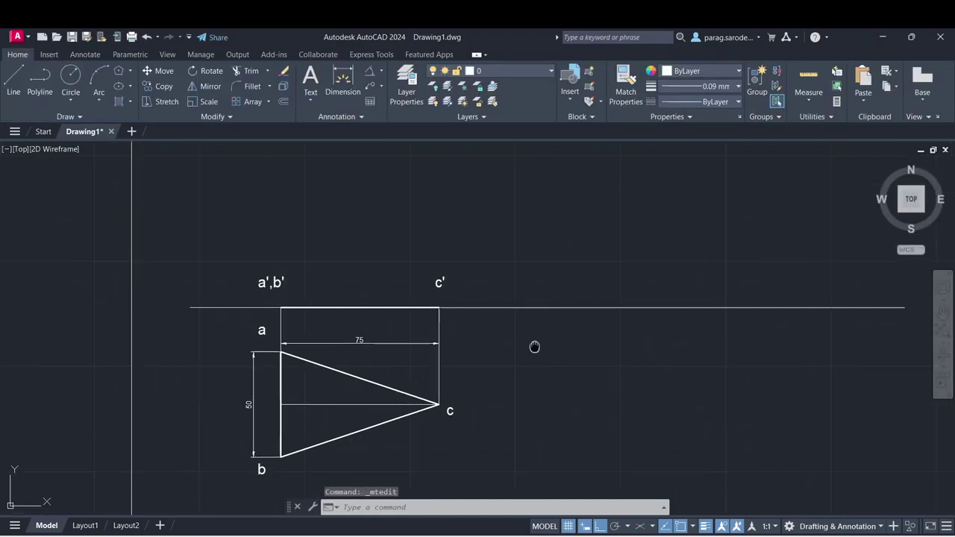
pyautogui.moveTo(493, 298)
pyautogui.mouseDown(button='middle')
pyautogui.moveTo(507, 288)
pyautogui.moveTo(458, 302)
pyautogui.mouseUp(button='middle')
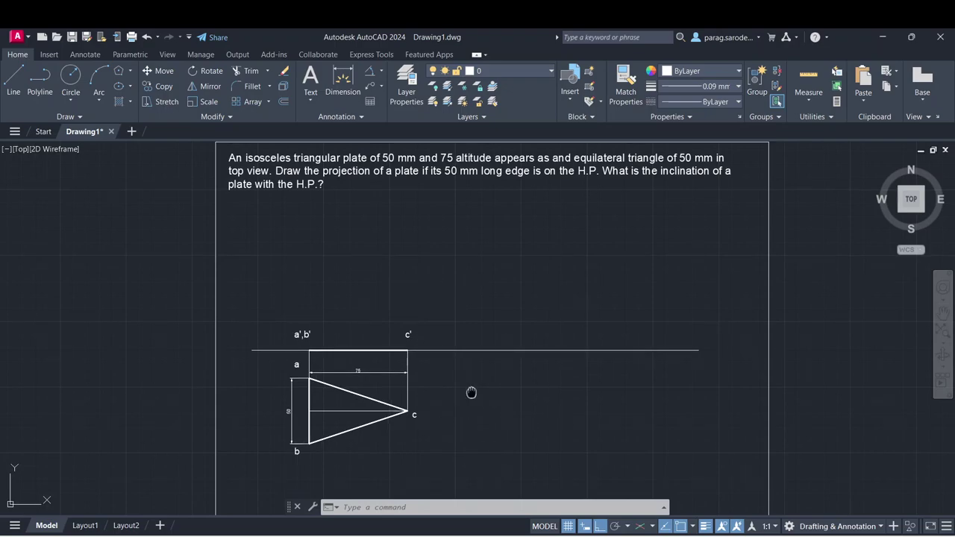
pyautogui.moveTo(471, 393); pyautogui.dragTo(449, 383, button='middle')
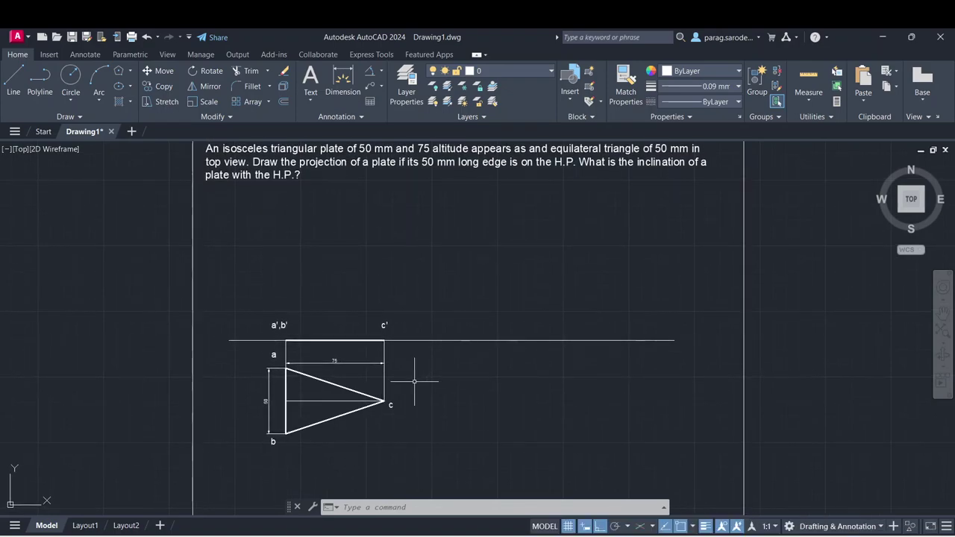
pyautogui.scroll(-2, 344, 370)
pyautogui.scroll(5, 344, 368)
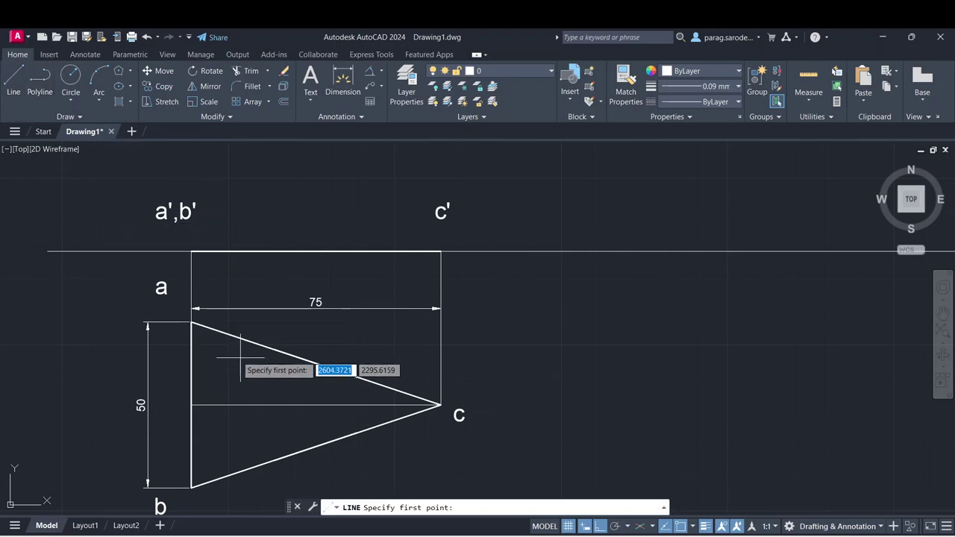
# - Draw horizontal lines from corners a and b extending right past the apex
pyautogui.click(191, 322)
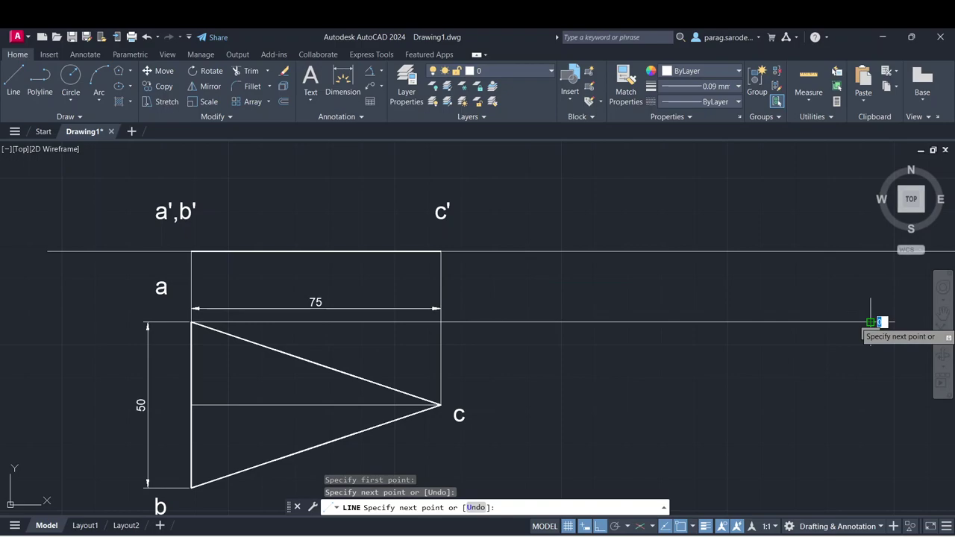
pyautogui.press('Escape')
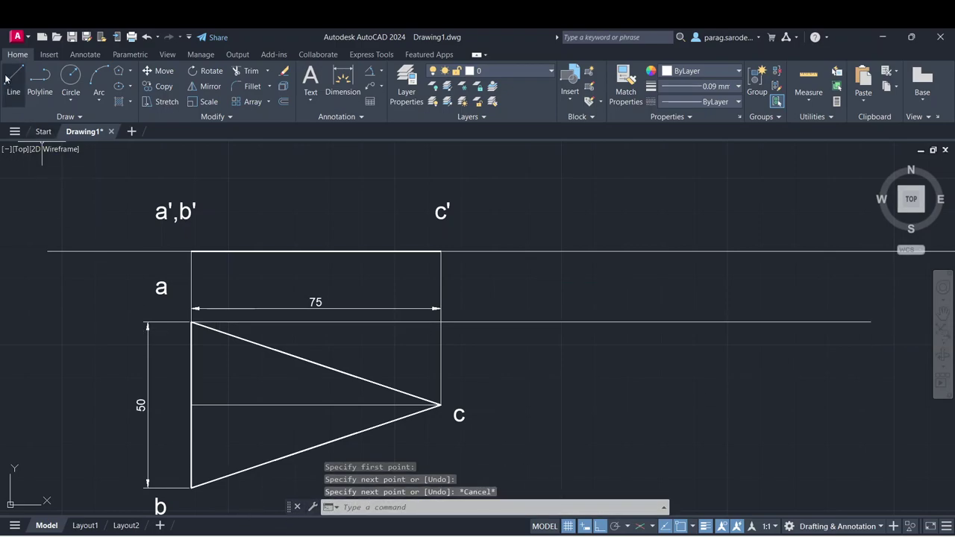
pyautogui.press('Return')
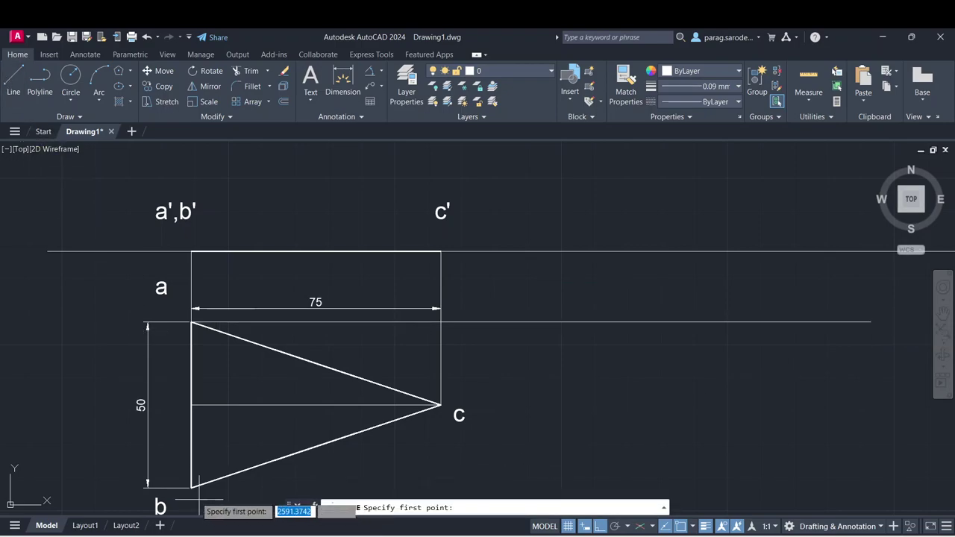
pyautogui.click(191, 487)
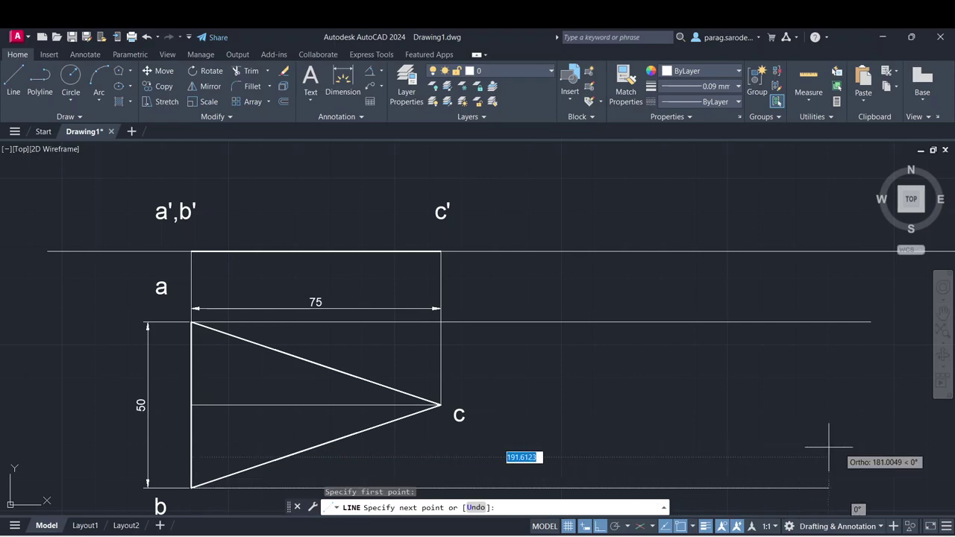
pyautogui.press('Escape')
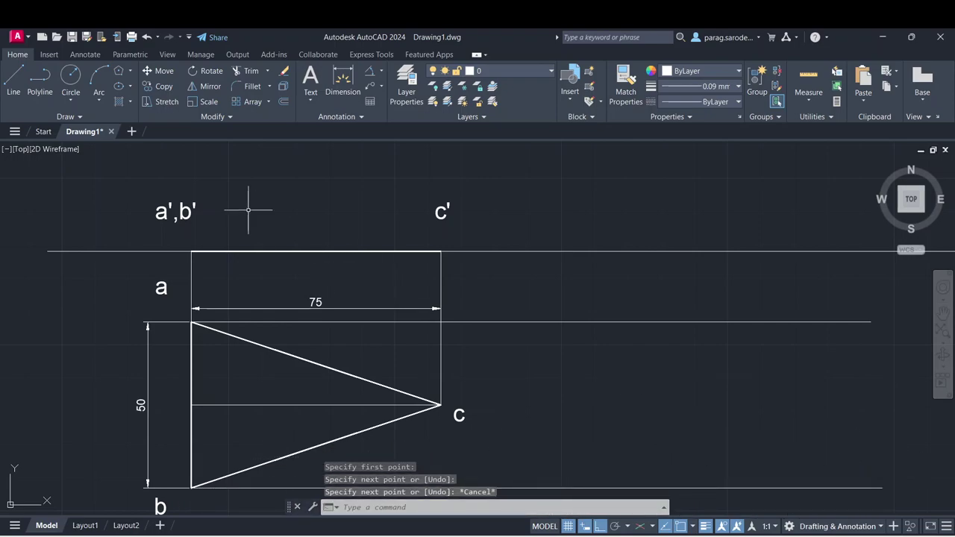
pyautogui.click(135, 179)
# - Window-select the a',b' and c' labels with the thick edge and copy them further right, Osnap off
pyautogui.click(471, 295)
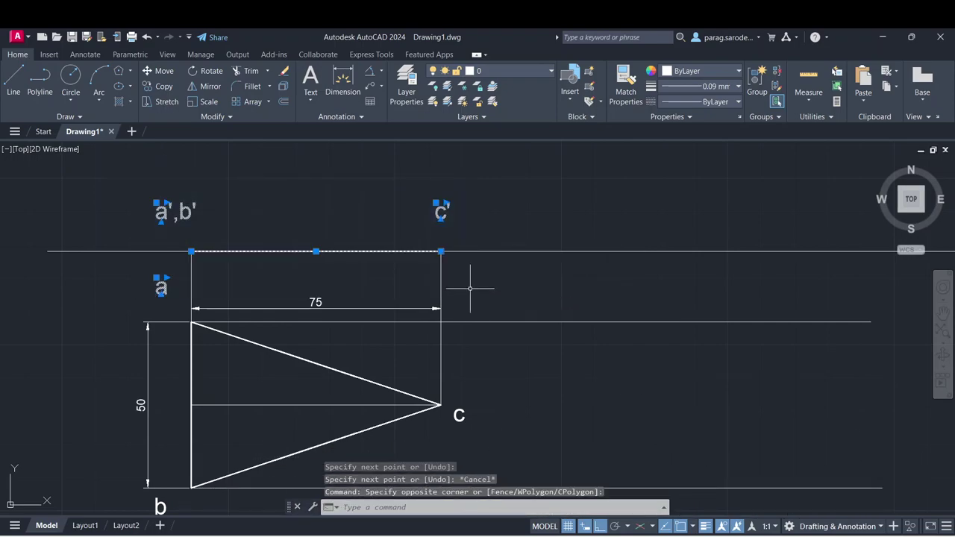
pyautogui.press('Escape')
pyautogui.click(149, 192)
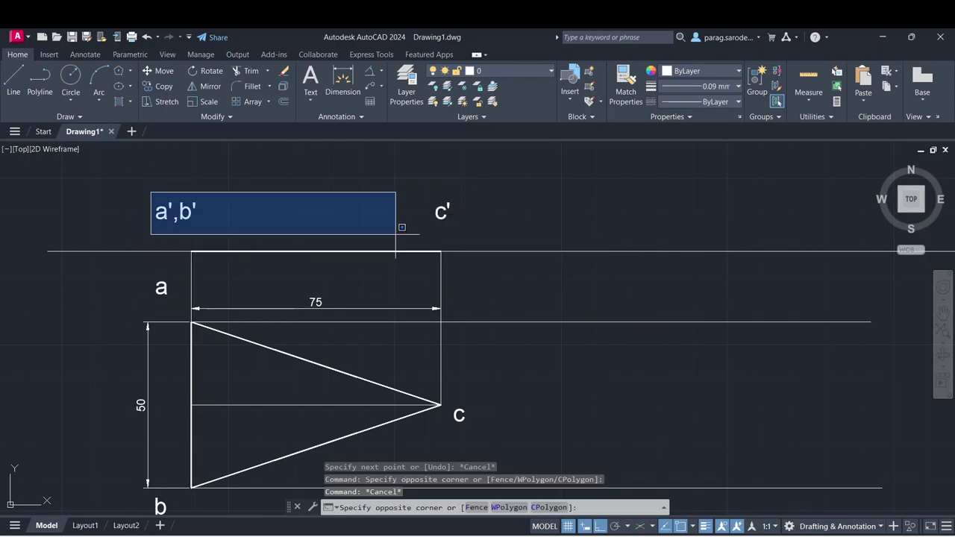
pyautogui.click(504, 276)
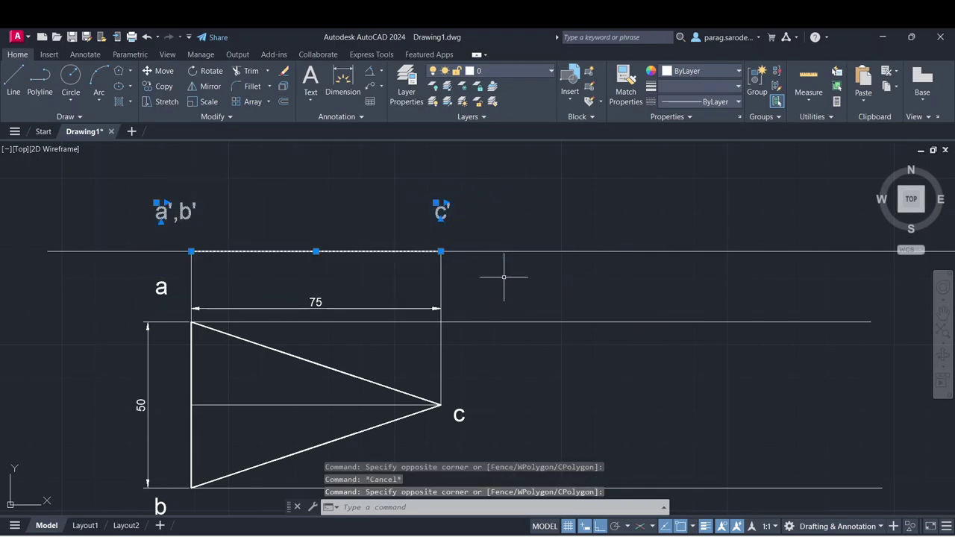
pyautogui.click(162, 86)
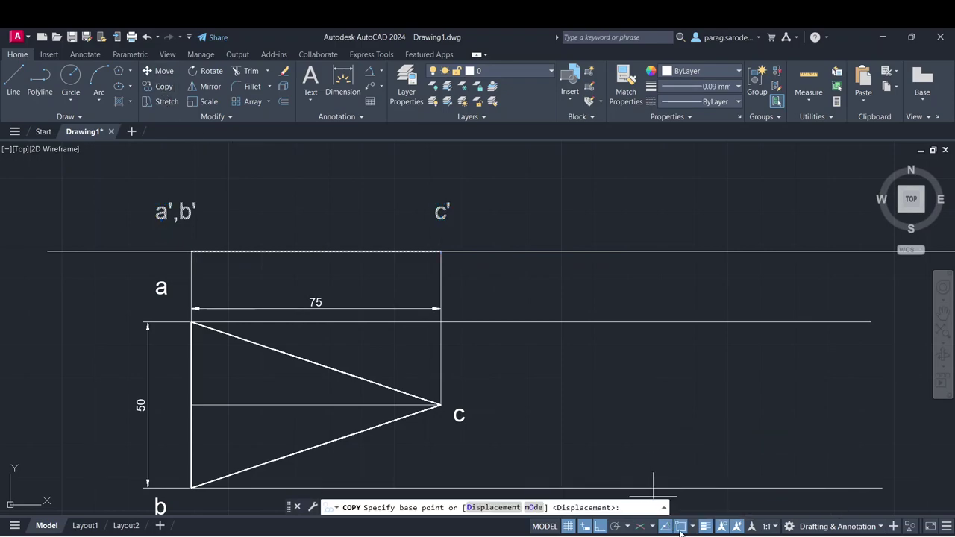
pyautogui.click(680, 528)
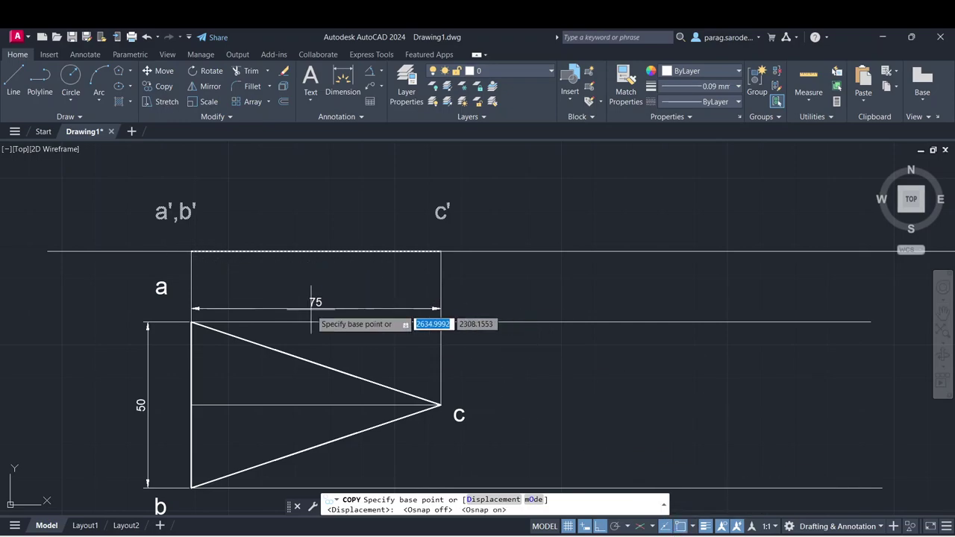
pyautogui.click(192, 251)
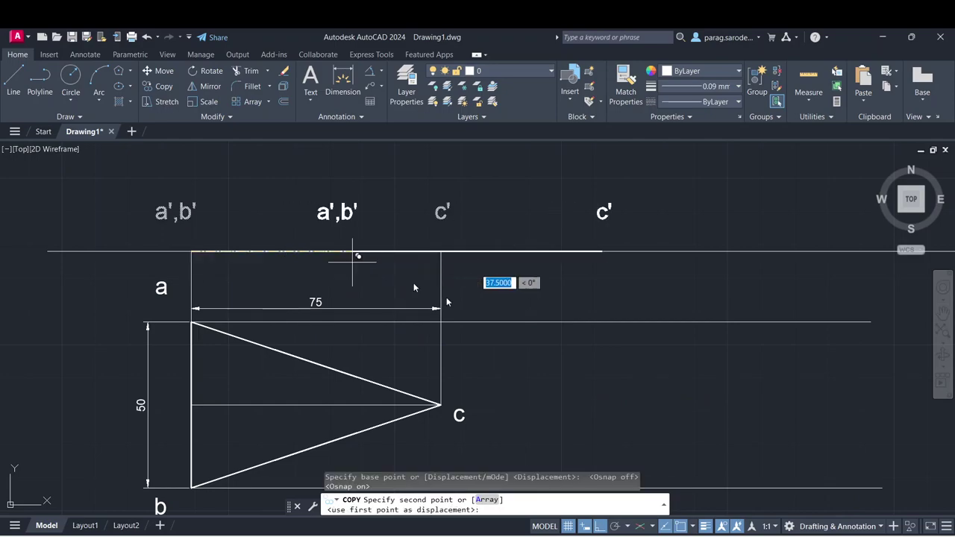
pyautogui.click(680, 527)
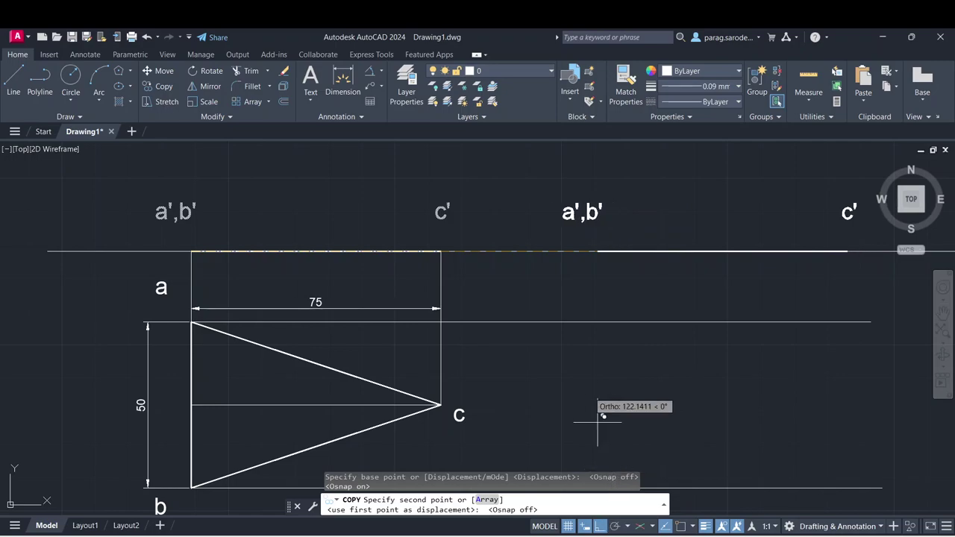
pyautogui.moveTo(589, 379); pyautogui.dragTo(393, 390, button='middle')
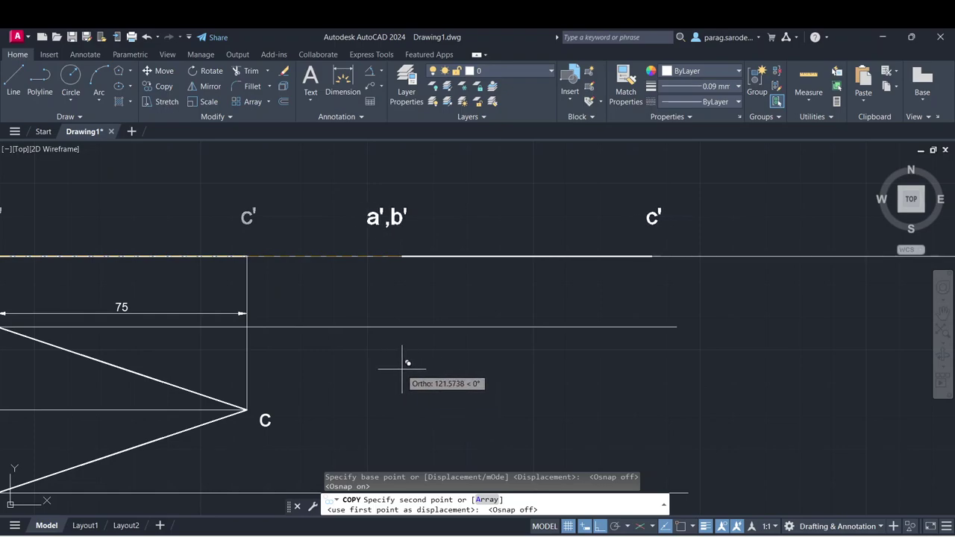
pyautogui.click(408, 362)
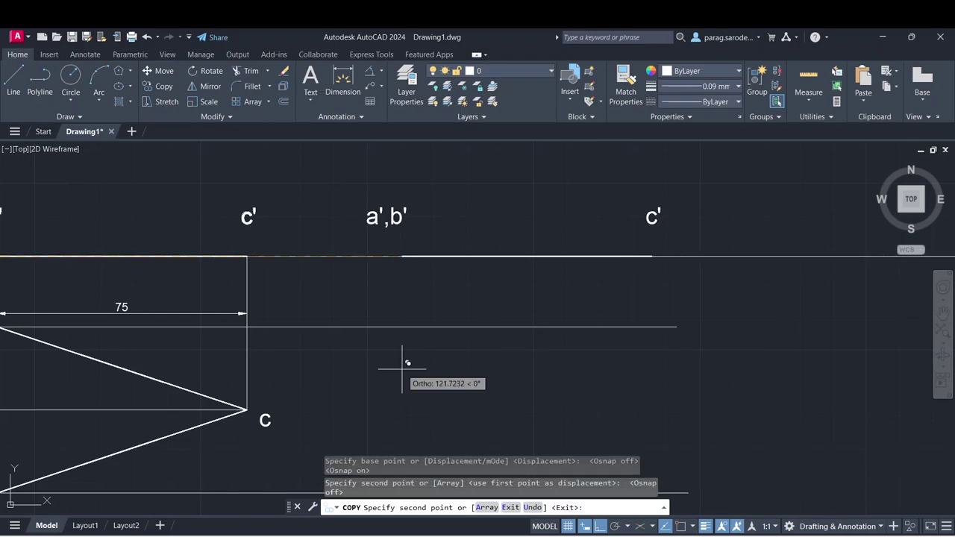
pyautogui.press('Escape')
pyautogui.scroll(-2, 346, 258)
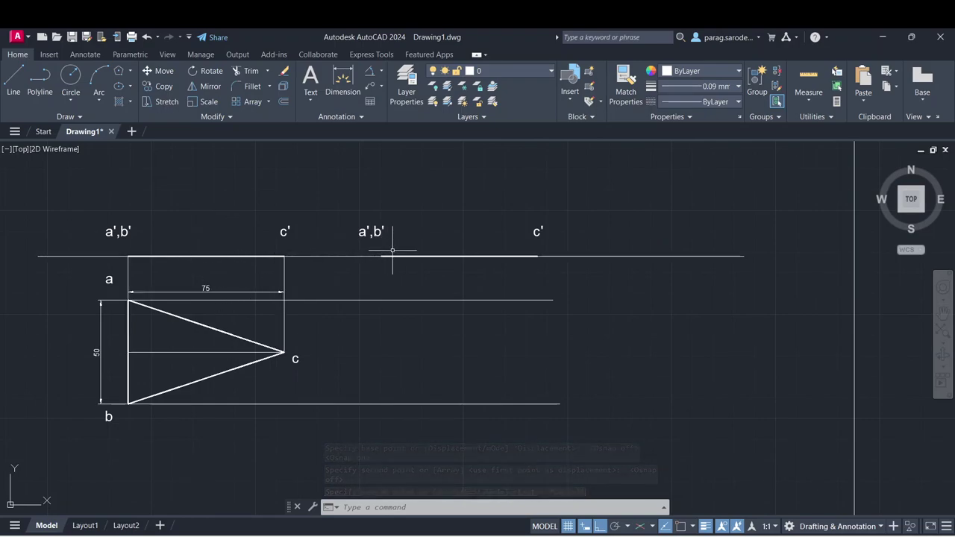
# - Draw a vertical line from the copied a',b' point down to b's horizontal projector
pyautogui.click(354, 200)
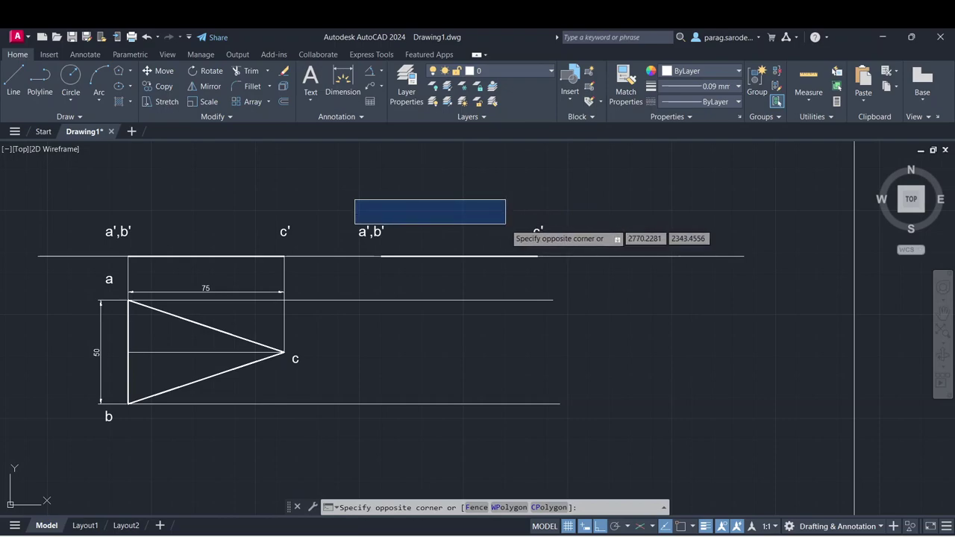
pyautogui.press('Escape')
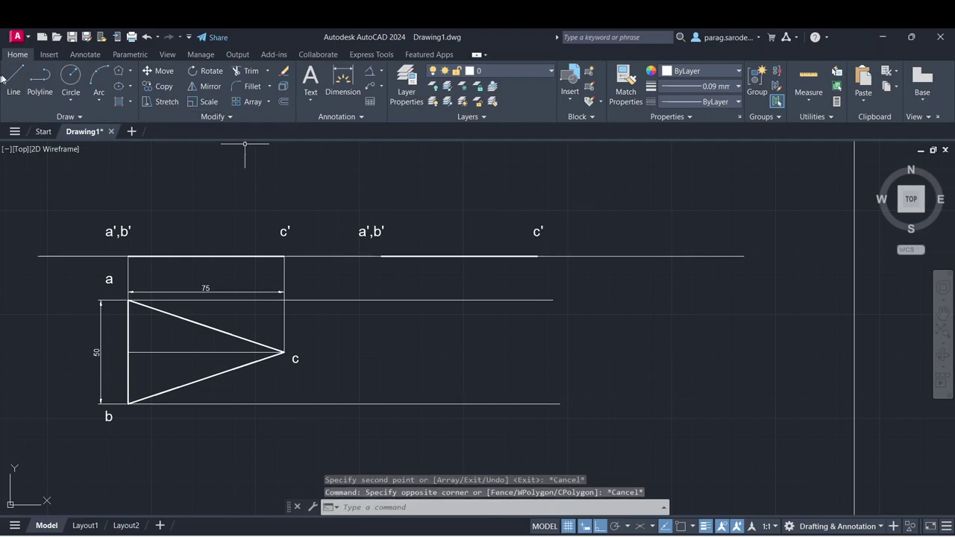
pyautogui.write('l')
pyautogui.press('Return')
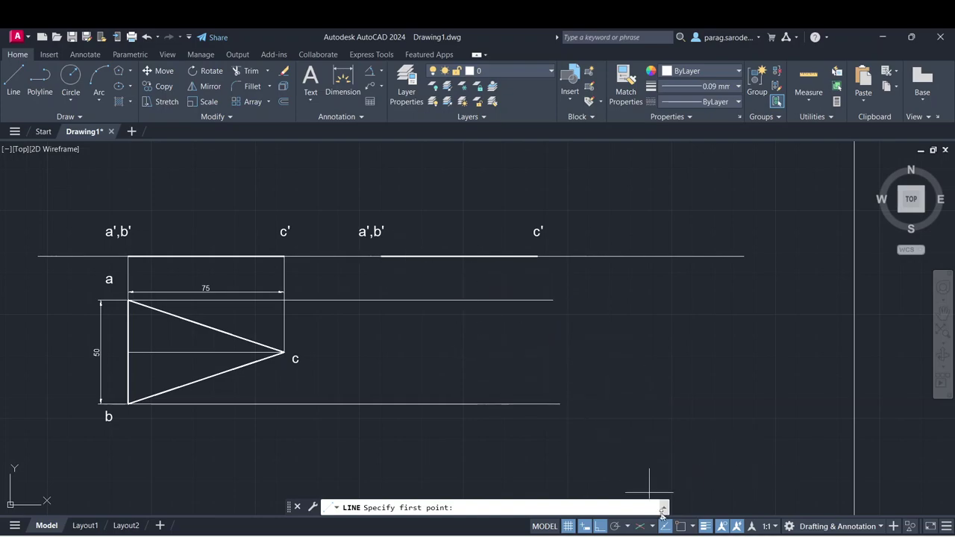
pyautogui.click(680, 526)
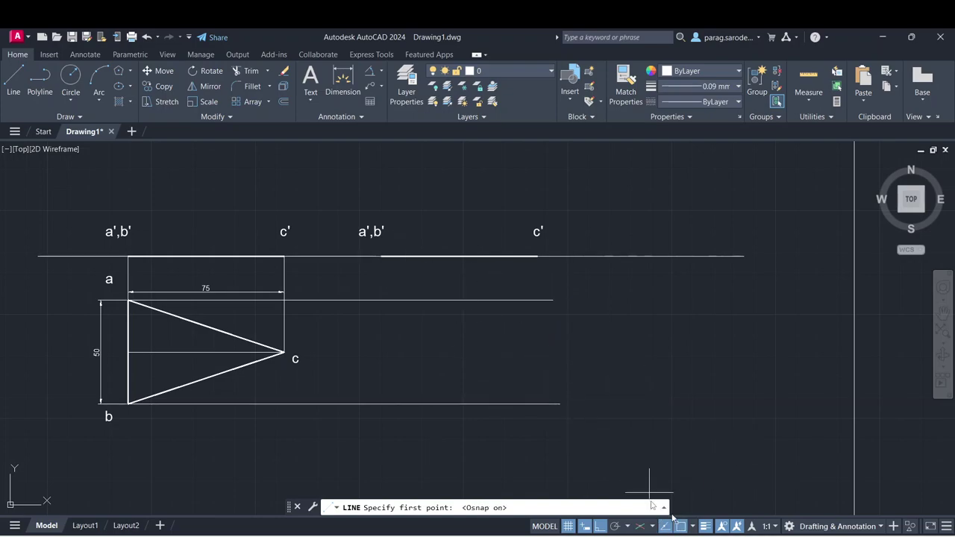
pyautogui.click(382, 256)
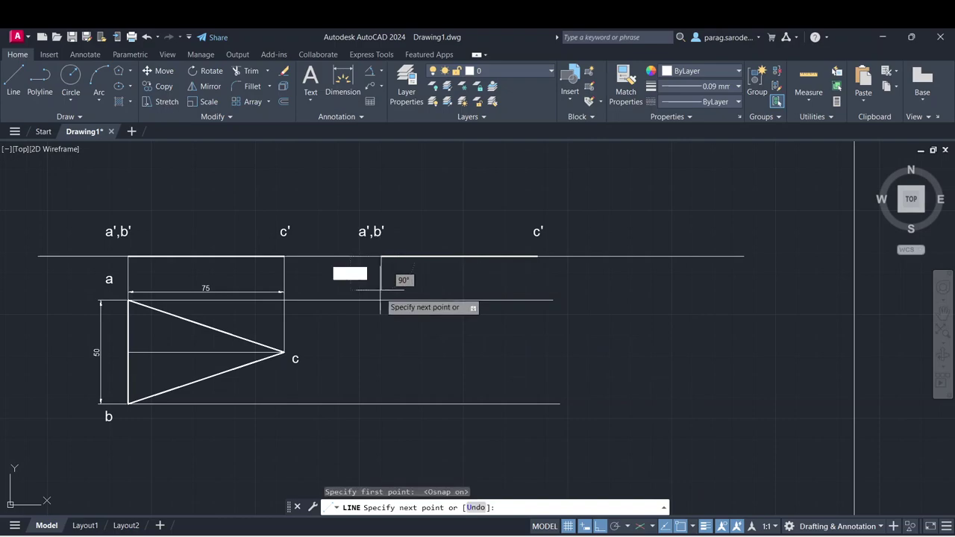
pyautogui.click(381, 403)
pyautogui.press('Escape')
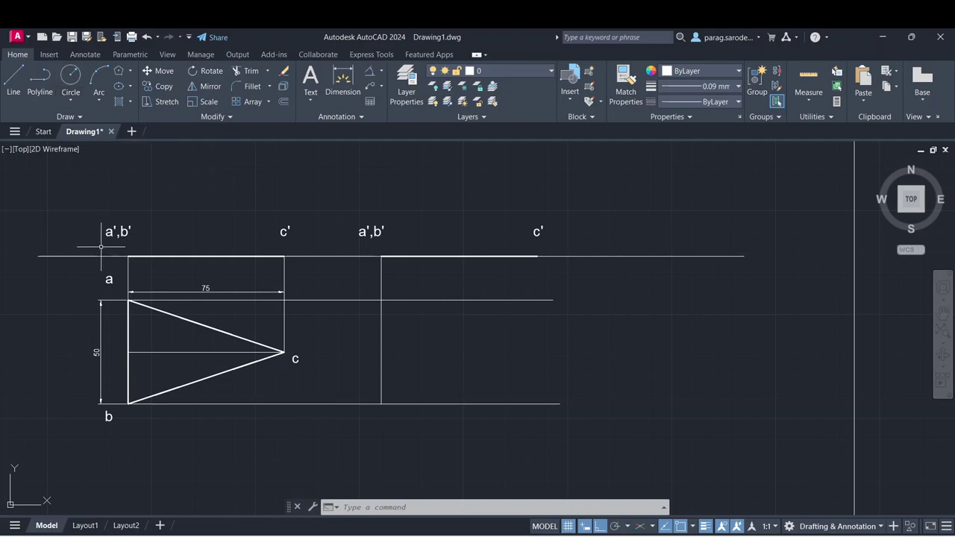
# - Copy the a and b labels from the first top view onto the second view's vertical line
pyautogui.click(109, 279)
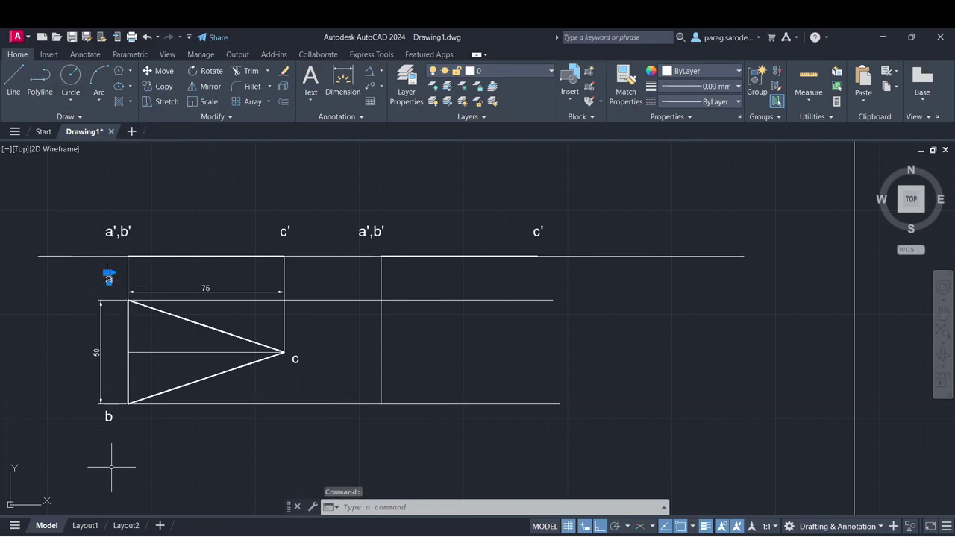
pyautogui.click(110, 414)
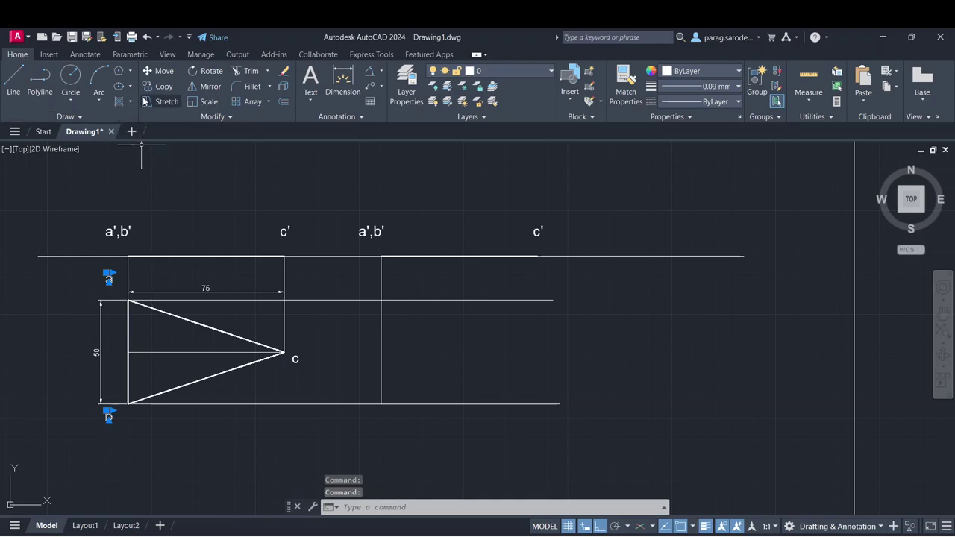
pyautogui.click(159, 86)
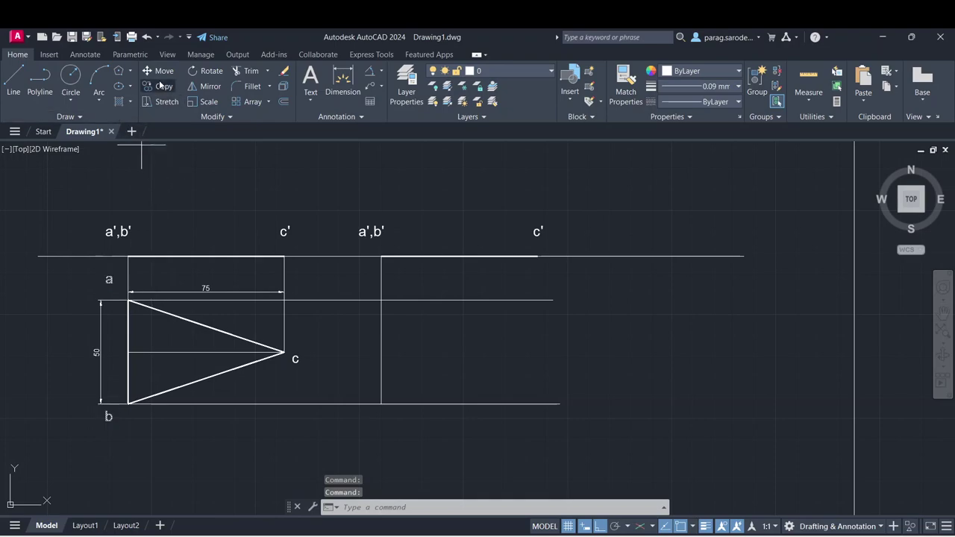
pyautogui.click(114, 273)
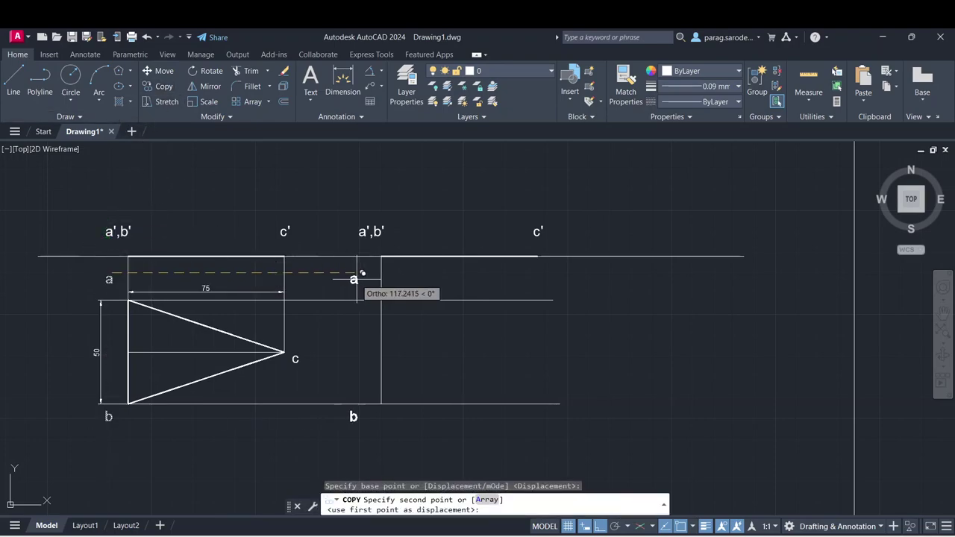
pyautogui.click(368, 274)
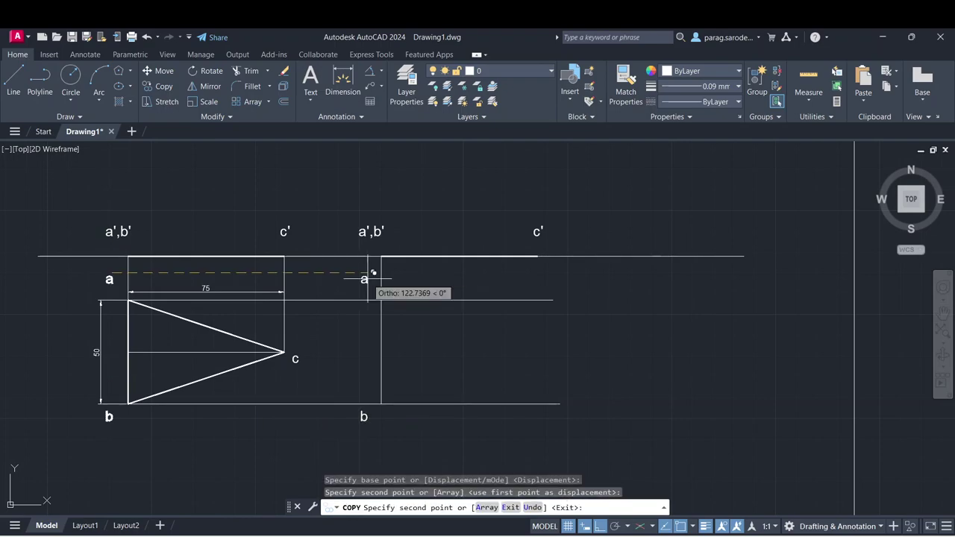
pyautogui.press('Escape')
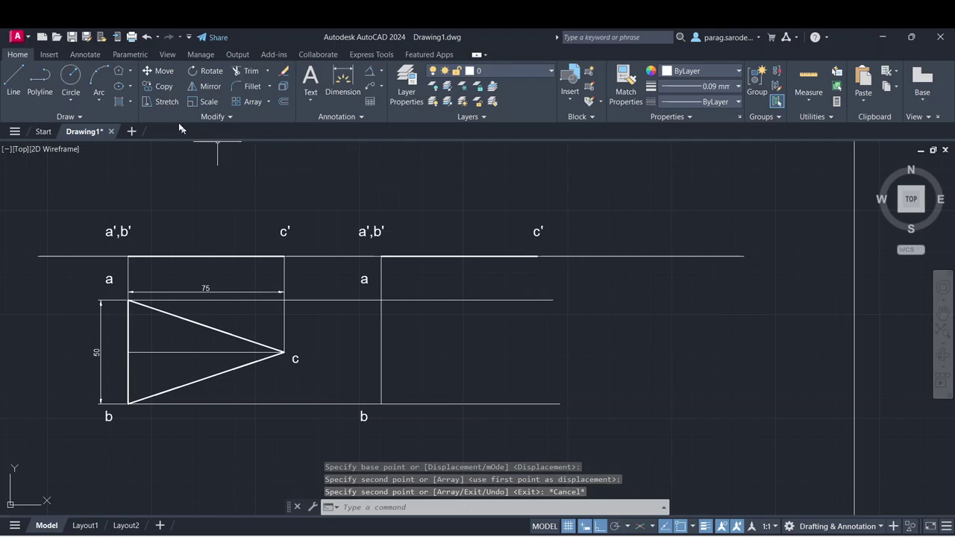
# - Draw two radius-50 circles centred at points a and b of the second top view
pyautogui.click(70, 104)
pyautogui.click(79, 122)
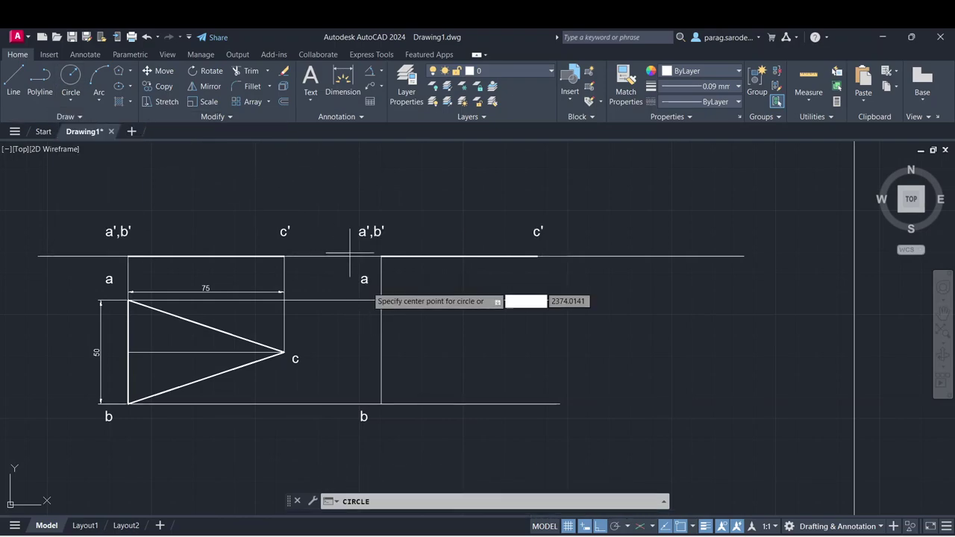
pyautogui.click(381, 301)
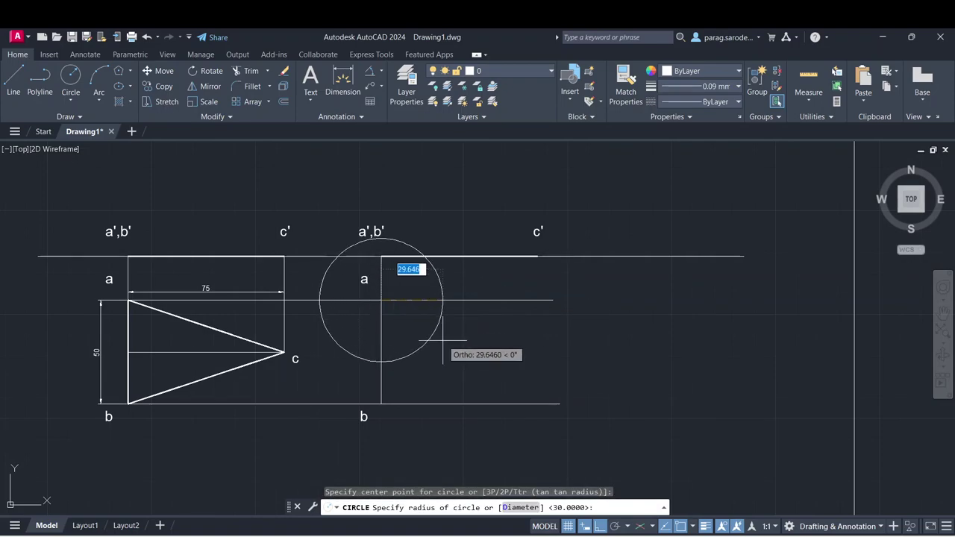
pyautogui.write('5')
pyautogui.write('0')
pyautogui.press('Return')
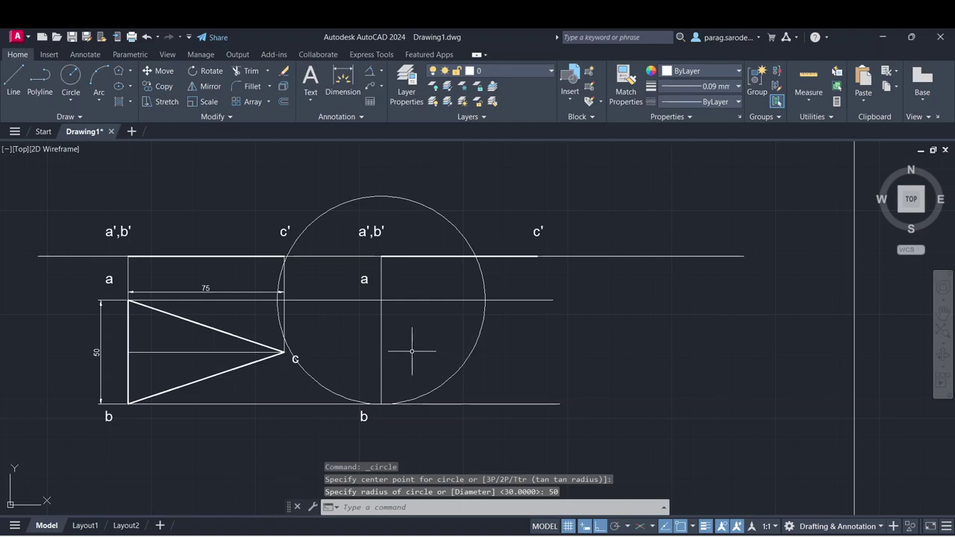
pyautogui.click(74, 97)
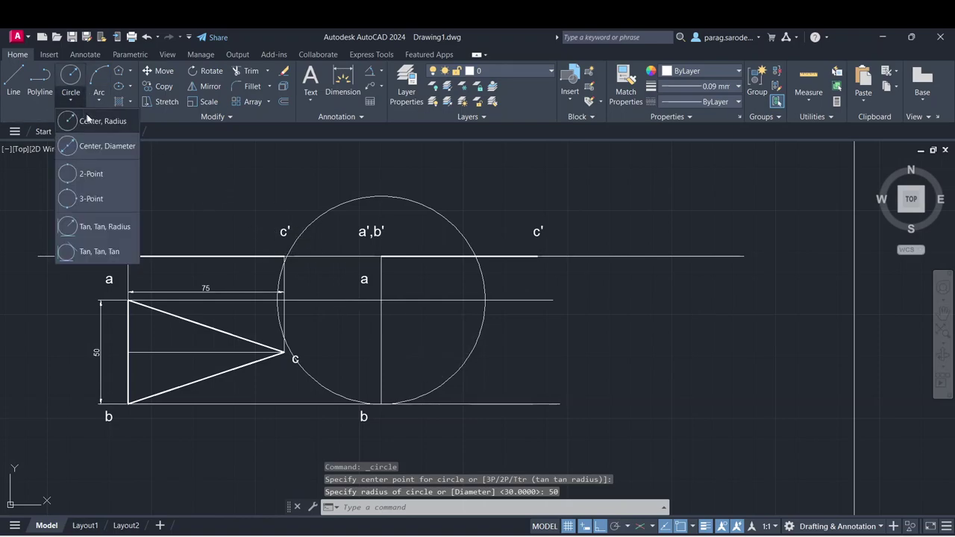
pyautogui.click(92, 121)
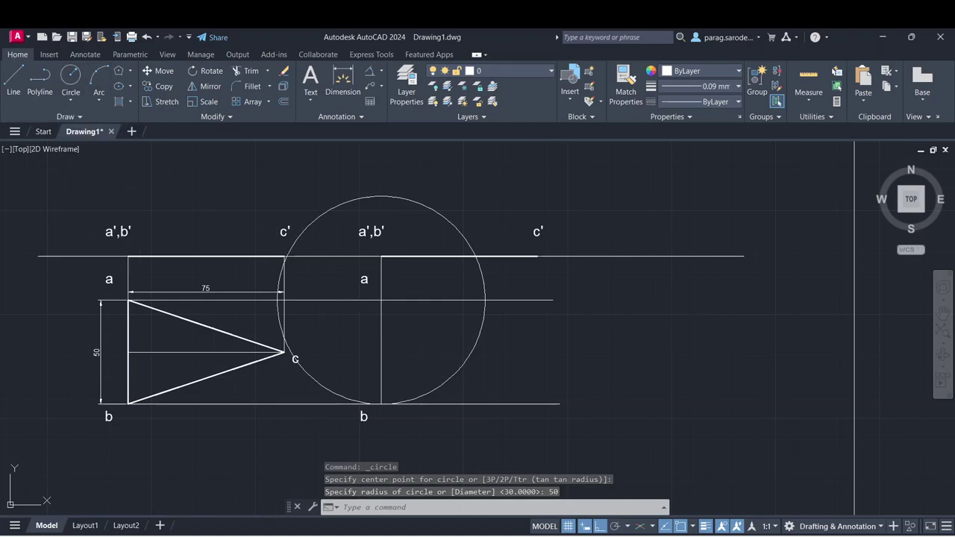
pyautogui.click(381, 403)
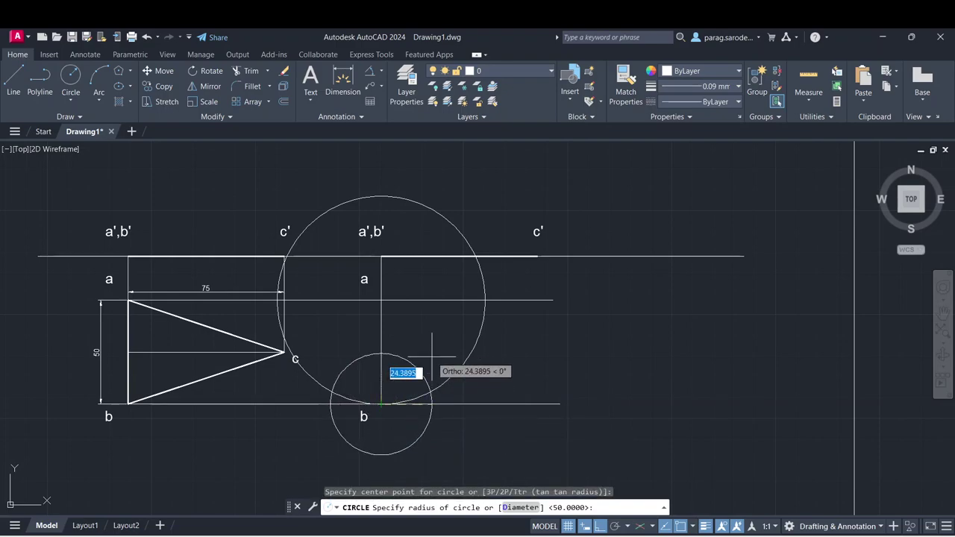
pyautogui.write('50')
pyautogui.press('Return')
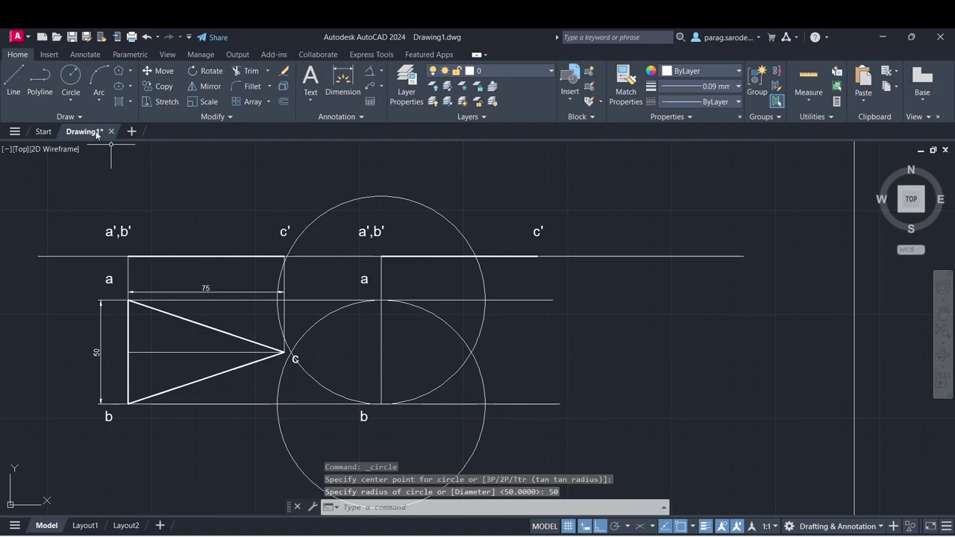
# - Draw lines from the circles' intersection to a and to b, closing the triangle
pyautogui.click(14, 78)
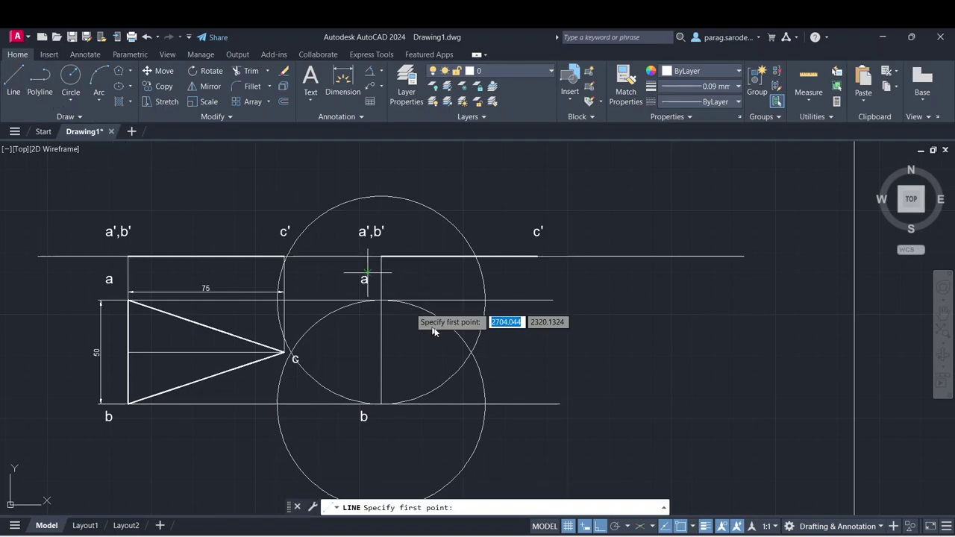
pyautogui.click(471, 352)
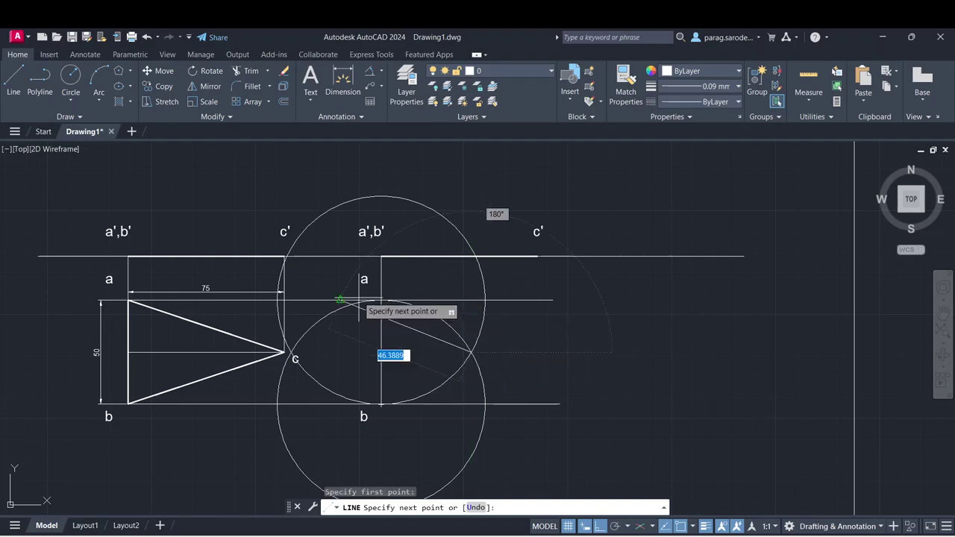
pyautogui.click(381, 301)
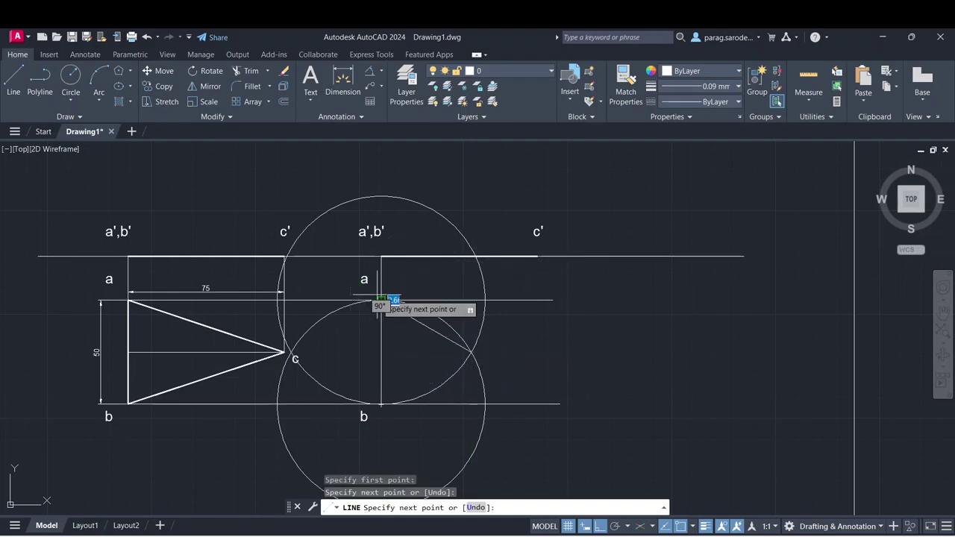
pyautogui.press('Escape')
pyautogui.press('Return')
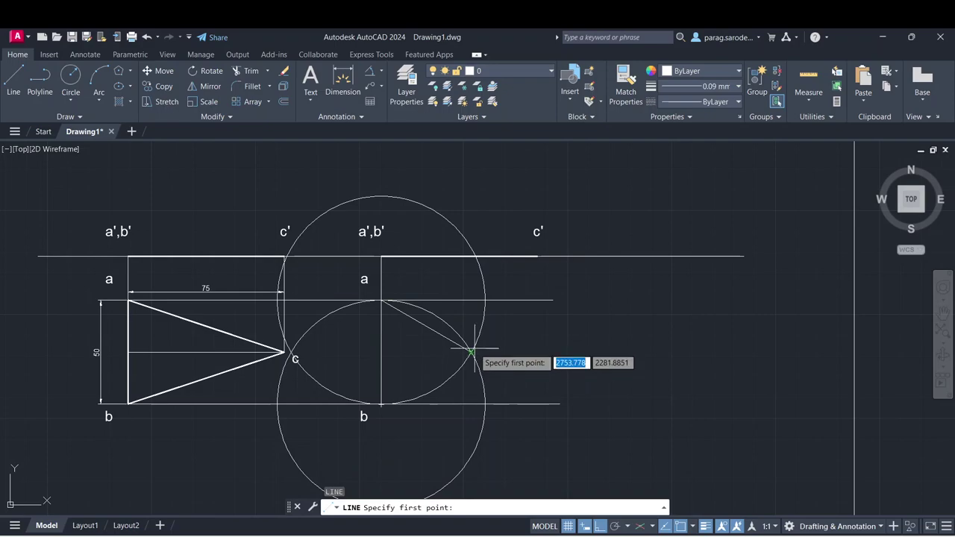
pyautogui.click(470, 353)
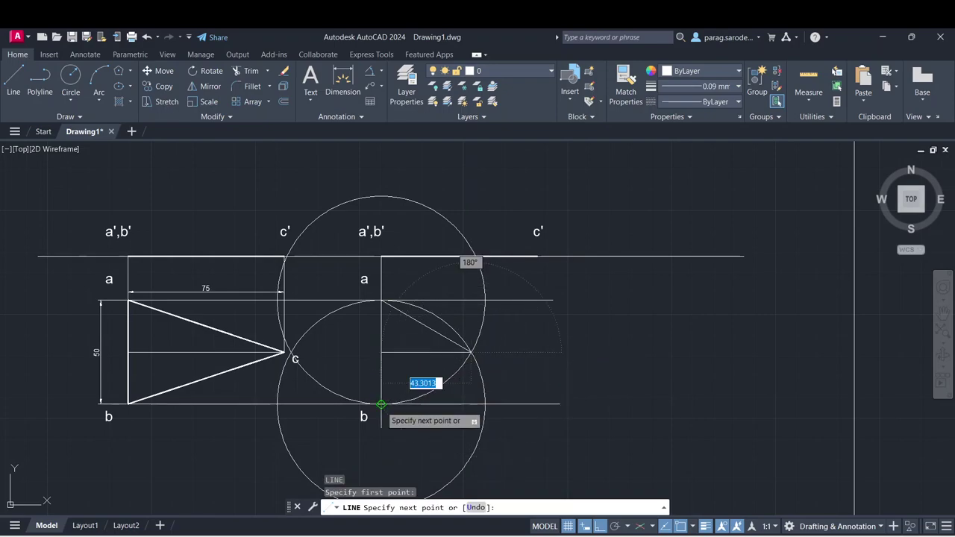
pyautogui.click(381, 405)
pyautogui.press('Escape')
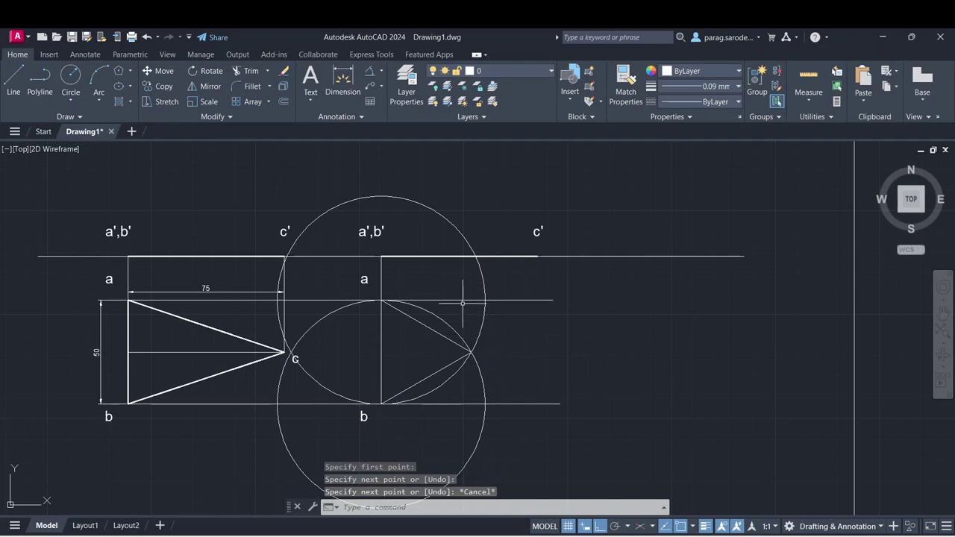
# - Erase both construction circles
pyautogui.click(458, 224)
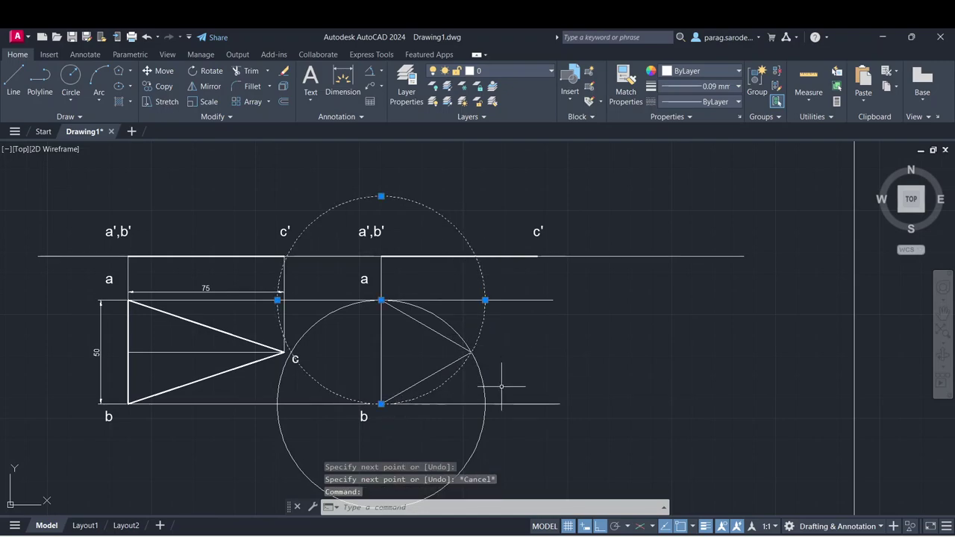
pyautogui.click(483, 438)
pyautogui.press('Delete')
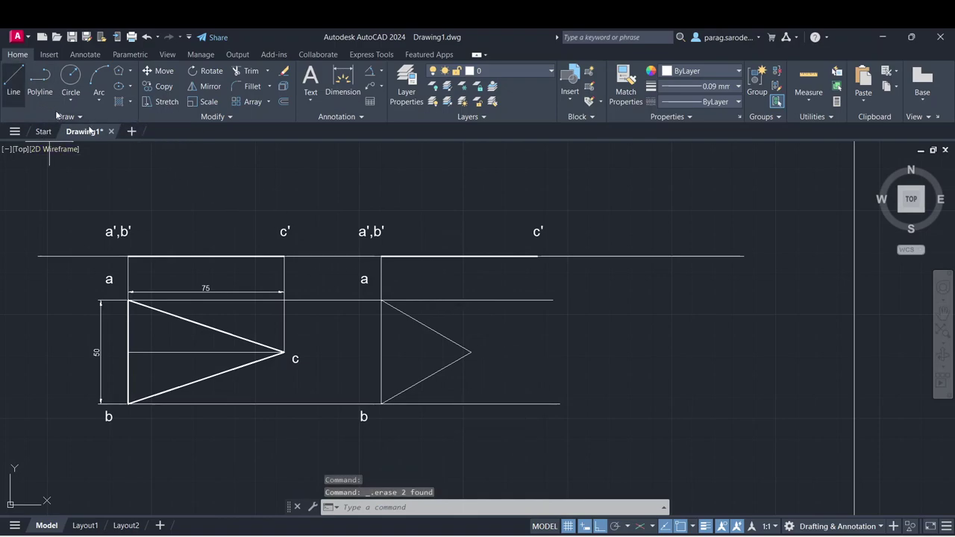
# - Draw a vertical projector from the second triangle's apex up past the XY reference line
pyautogui.write('l')
pyautogui.press('Return')
pyautogui.moveTo(451, 181); pyautogui.dragTo(454, 251, button='middle')
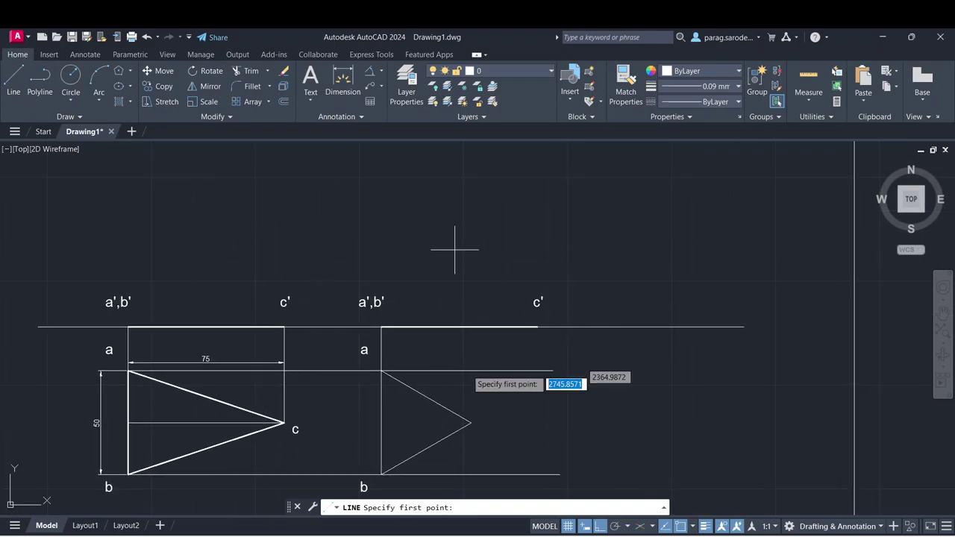
pyautogui.click(470, 424)
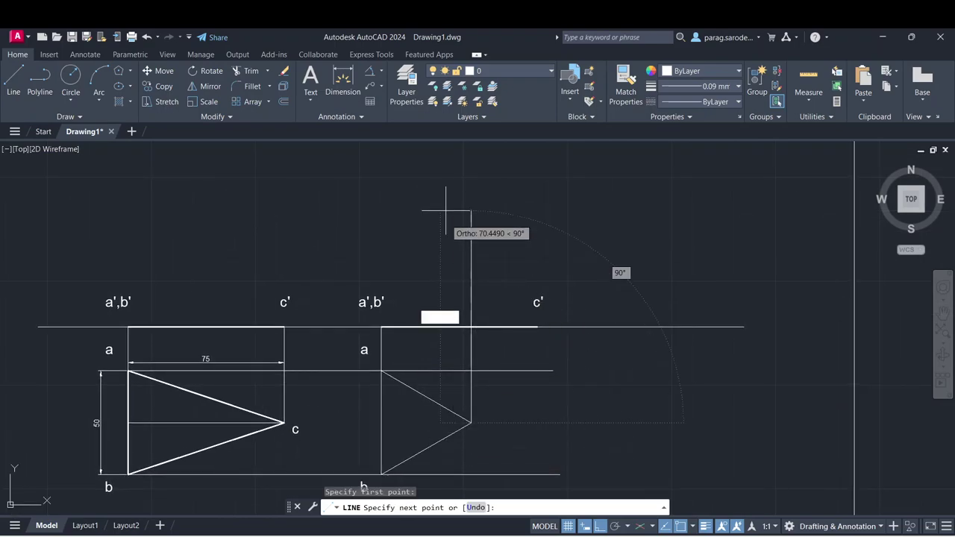
pyautogui.moveTo(445, 170); pyautogui.dragTo(444, 197, button='middle')
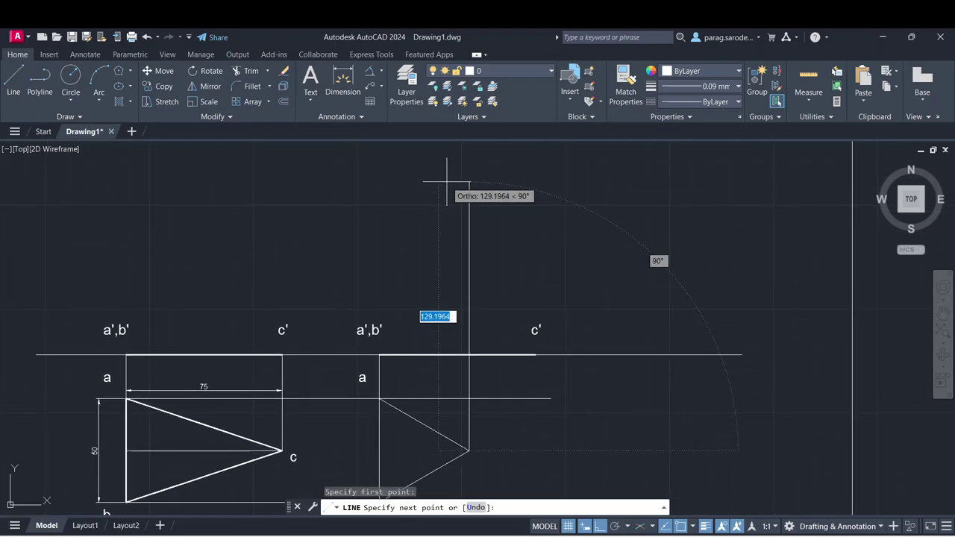
pyautogui.click(448, 181)
pyautogui.press('Escape')
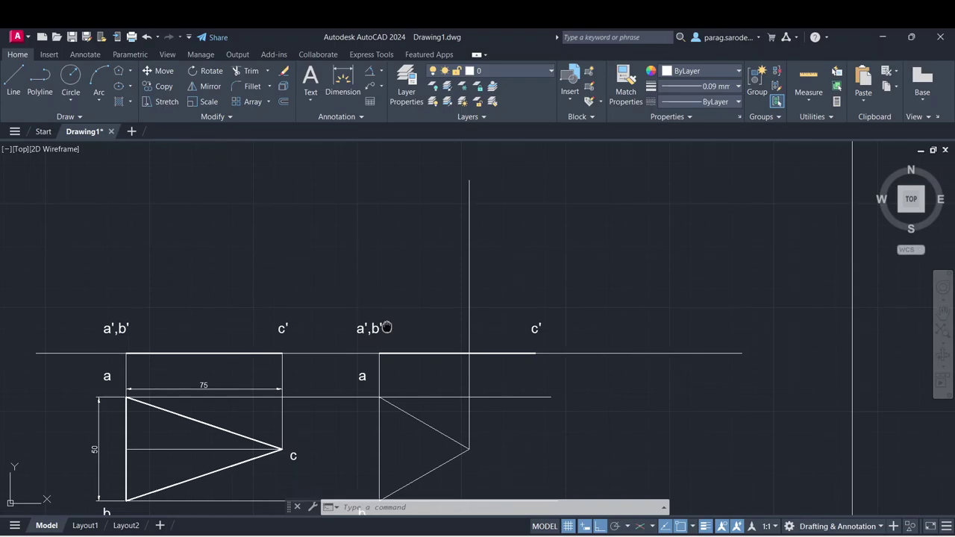
pyautogui.moveTo(388, 330)
pyautogui.mouseDown(button='middle')
pyautogui.moveTo(405, 328)
pyautogui.moveTo(307, 326)
pyautogui.mouseUp(button='middle')
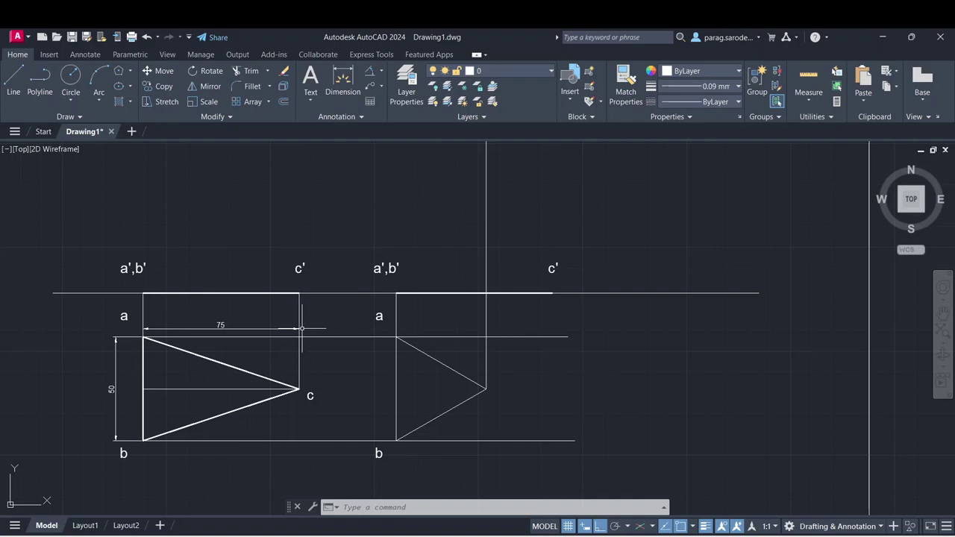
pyautogui.moveTo(269, 318)
pyautogui.mouseDown(button='middle')
pyautogui.moveTo(311, 252)
pyautogui.moveTo(274, 333)
pyautogui.mouseUp(button='middle')
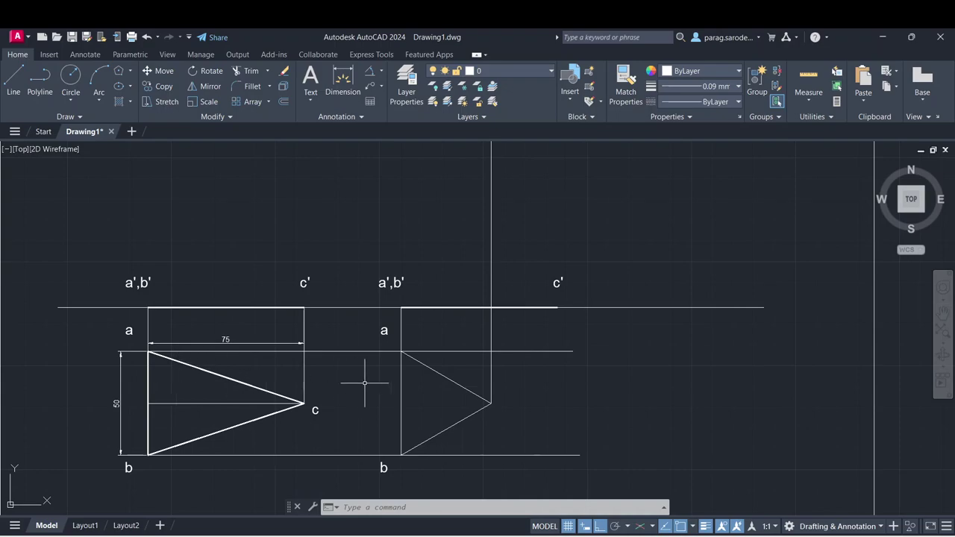
pyautogui.moveTo(365, 363); pyautogui.dragTo(366, 366, button='middle')
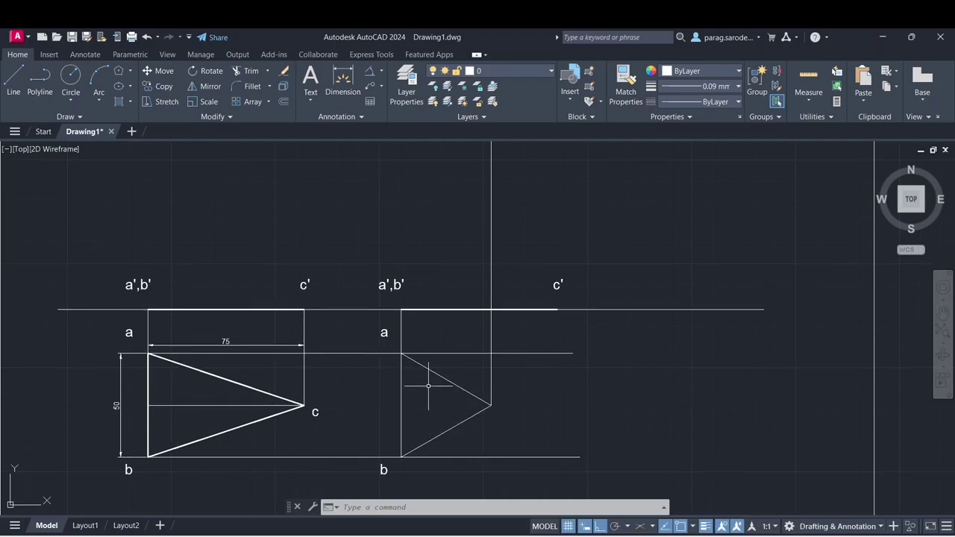
pyautogui.scroll(-2, 429, 385)
pyautogui.moveTo(428, 382); pyautogui.dragTo(426, 400, button='middle')
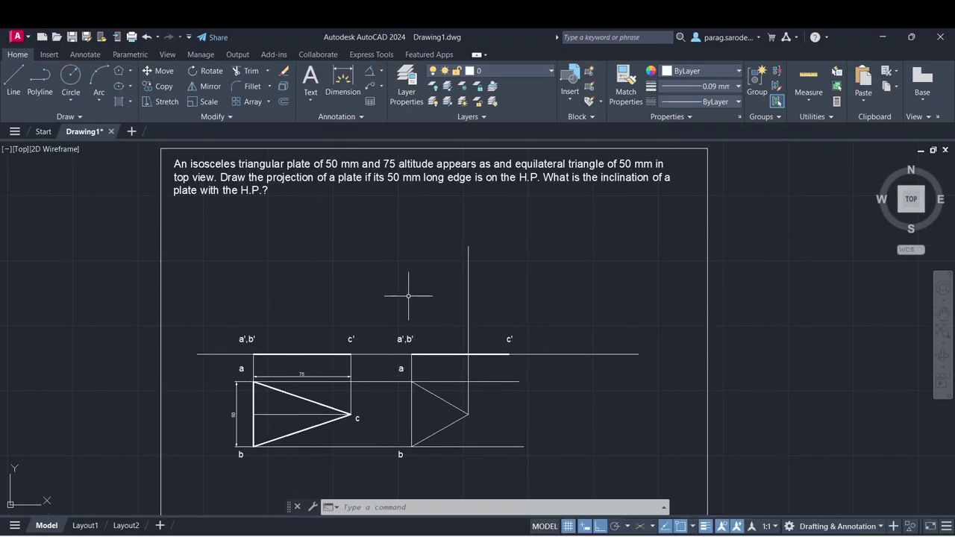
pyautogui.moveTo(349, 315); pyautogui.dragTo(326, 317, button='middle')
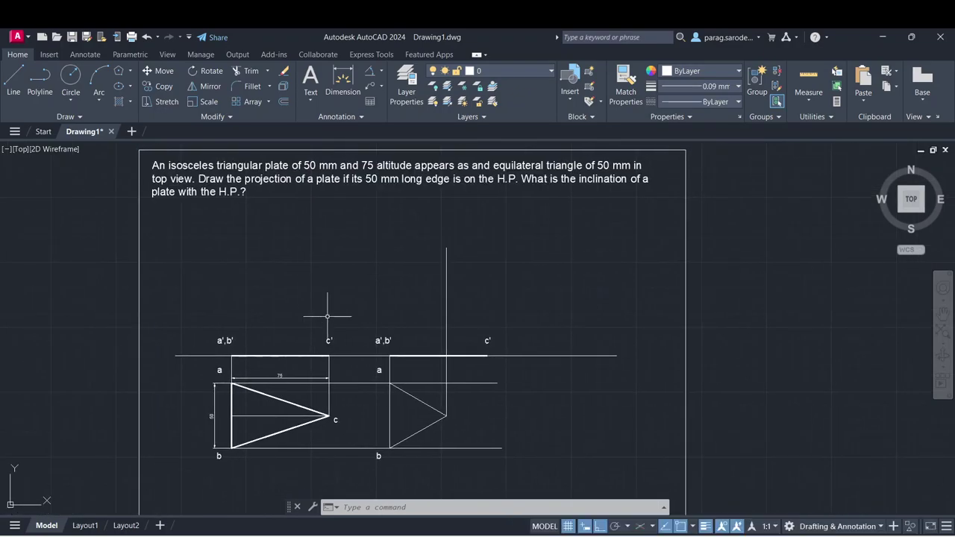
pyautogui.scroll(2, 312, 316)
pyautogui.scroll(-2, 308, 323)
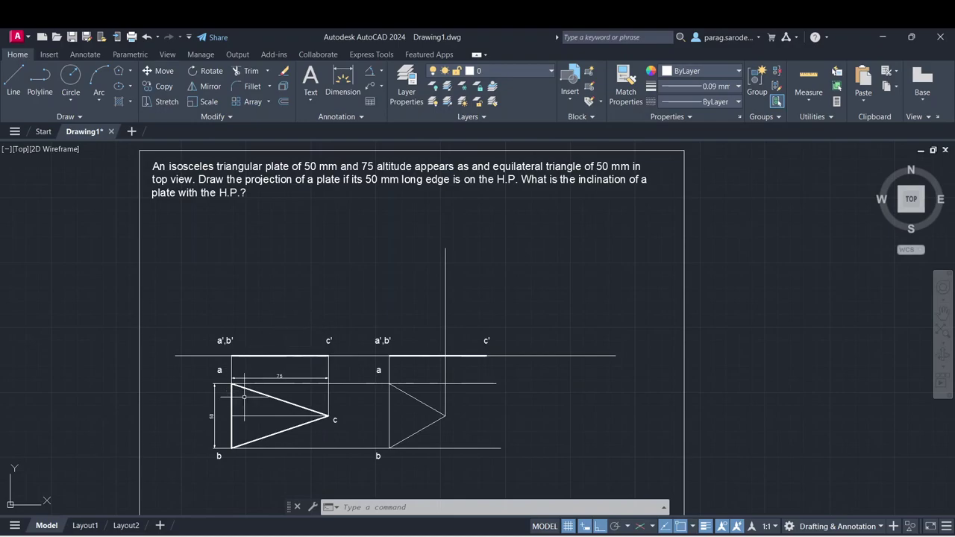
pyautogui.scroll(2, 247, 402)
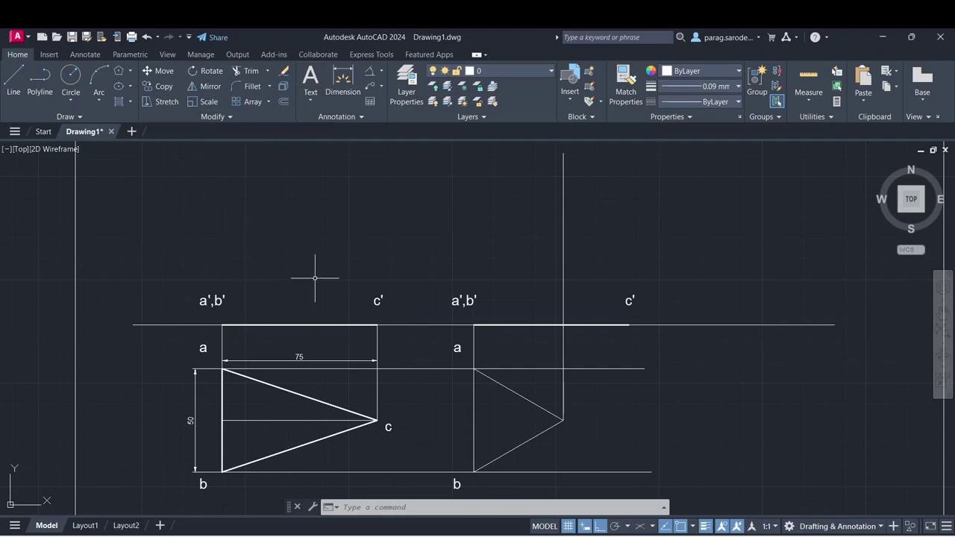
# - Copy the 'a' label to the left and right ends of the reference line
pyautogui.click(202, 349)
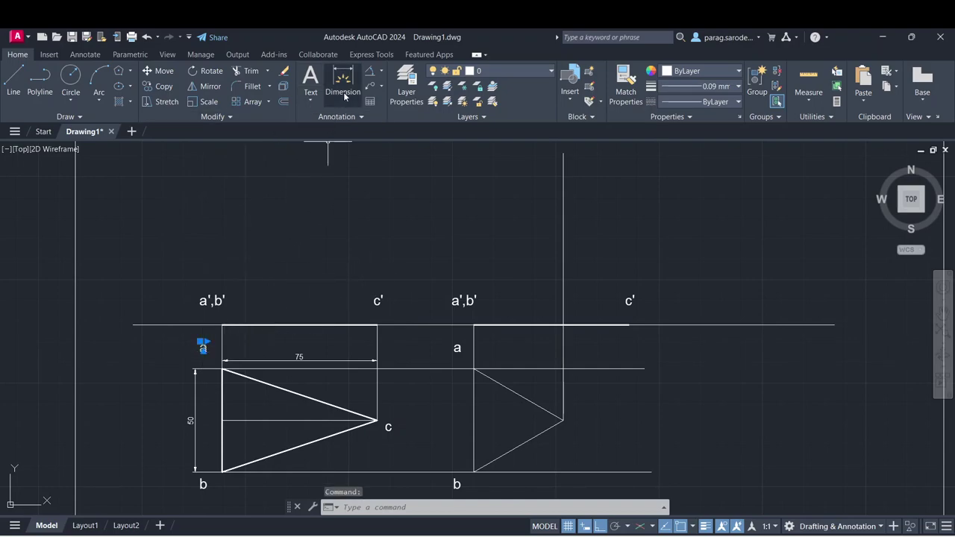
pyautogui.click(167, 88)
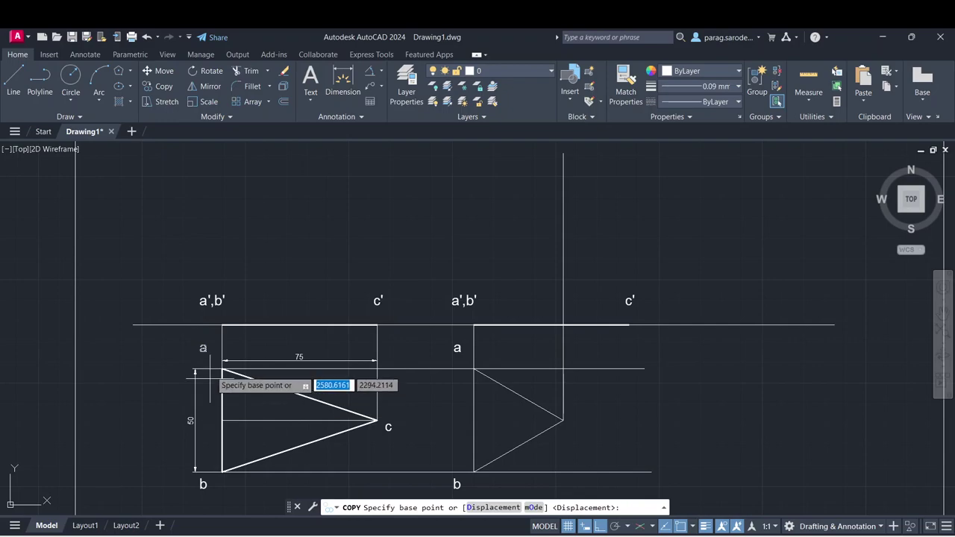
pyautogui.click(211, 329)
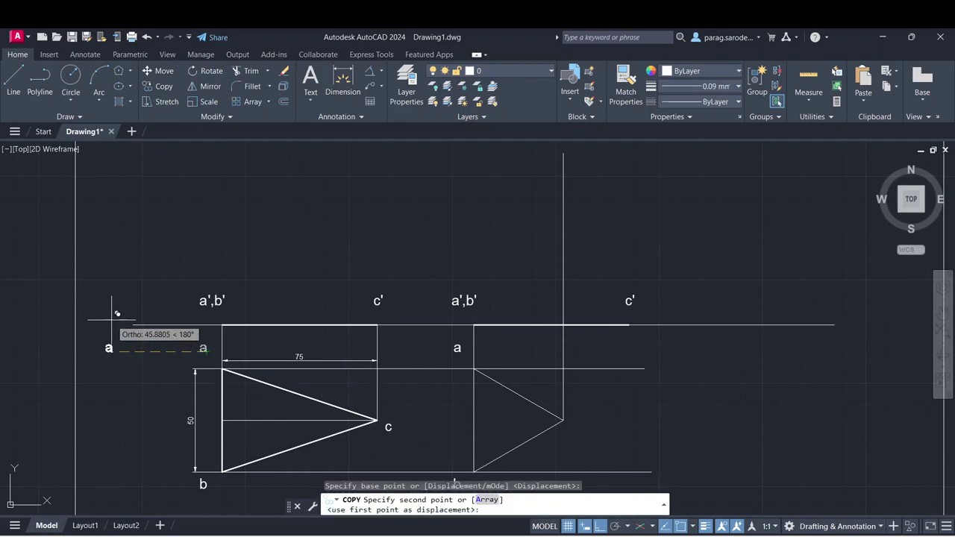
pyautogui.click(118, 326)
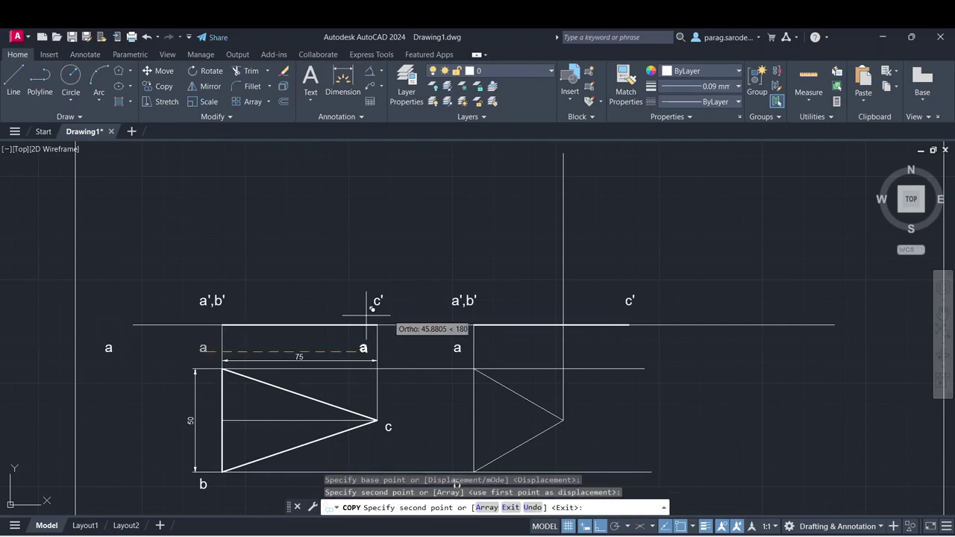
pyautogui.click(864, 299)
pyautogui.press('Escape')
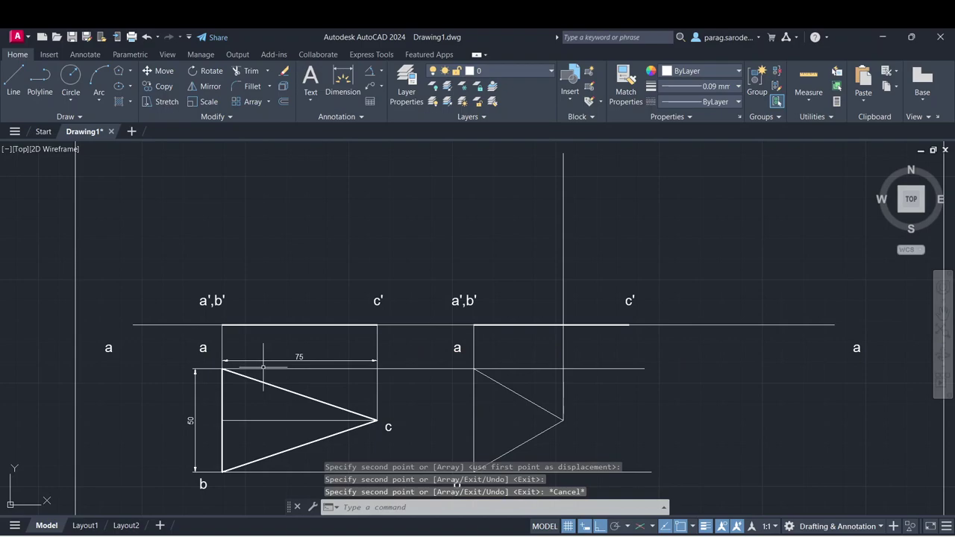
# - Edit the left copy to read X and the right copy to read Y
pyautogui.doubleClick(108, 347)
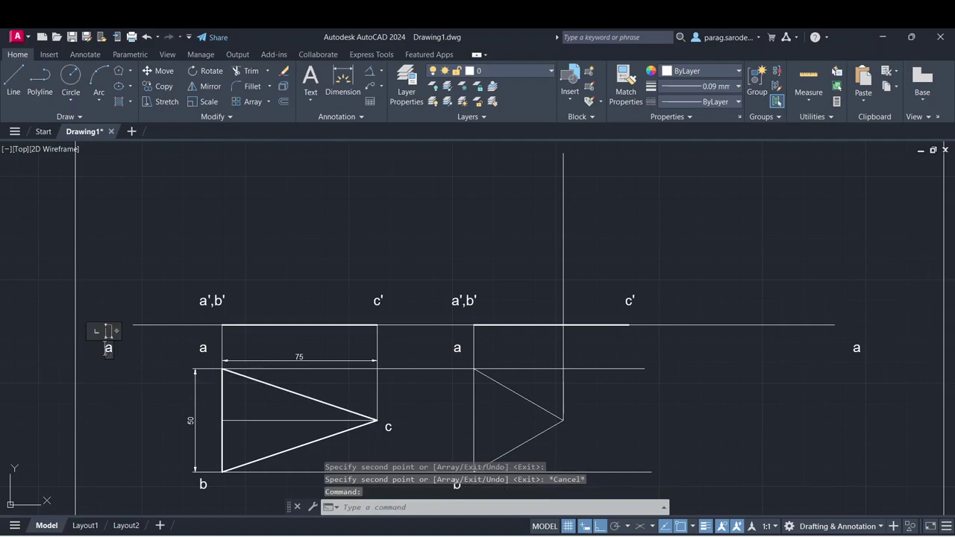
pyautogui.click(110, 388)
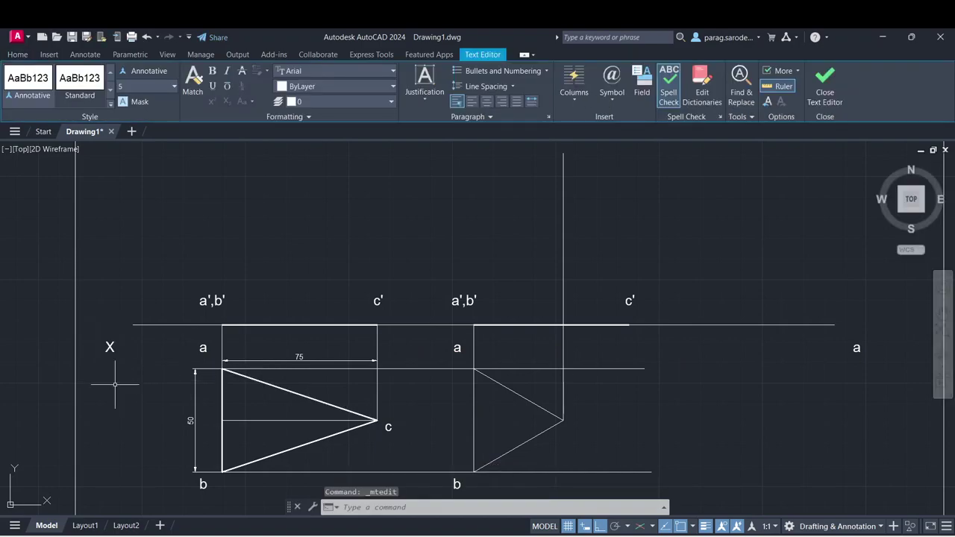
pyautogui.click(857, 347)
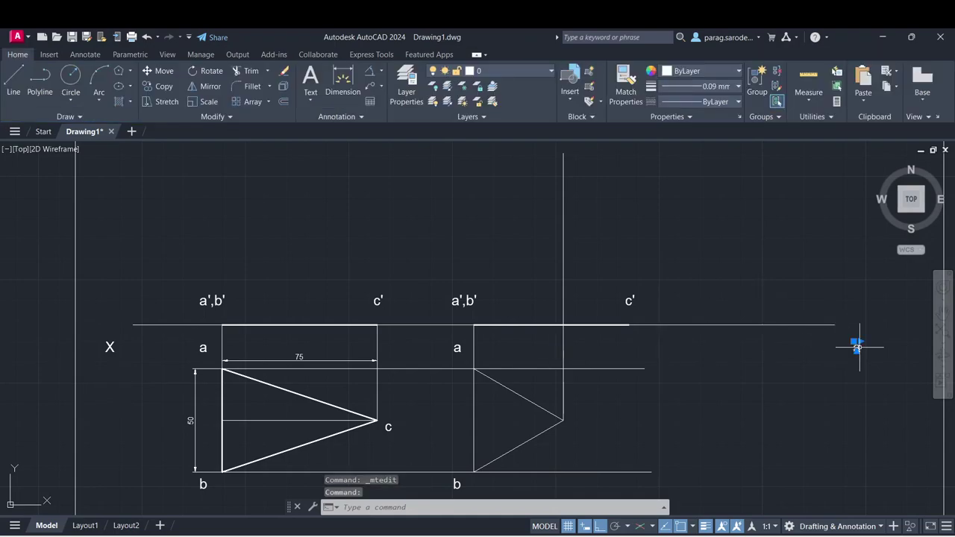
pyautogui.doubleClick(856, 347)
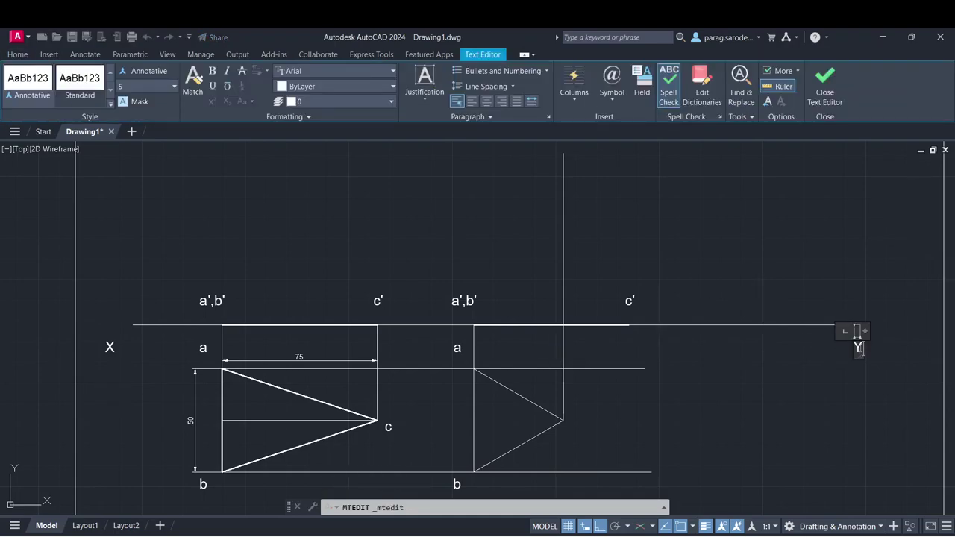
pyautogui.click(858, 390)
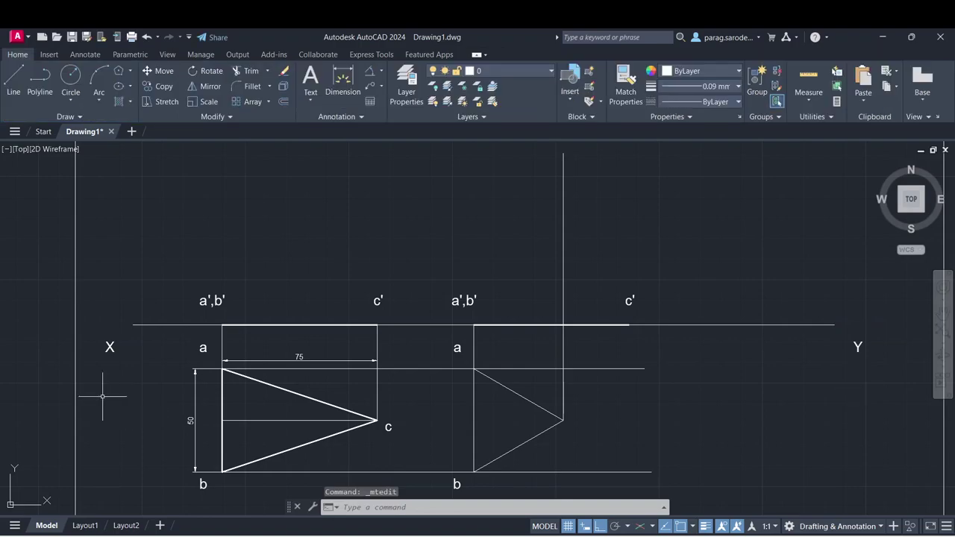
# - Move the X and Y labels up so they sit on the reference line
pyautogui.click(109, 347)
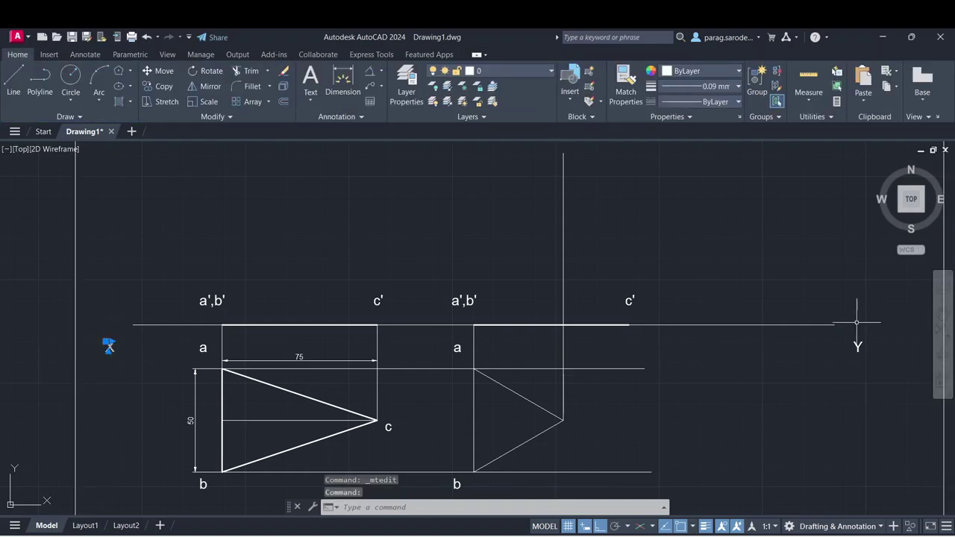
pyautogui.click(856, 348)
pyautogui.click(855, 347)
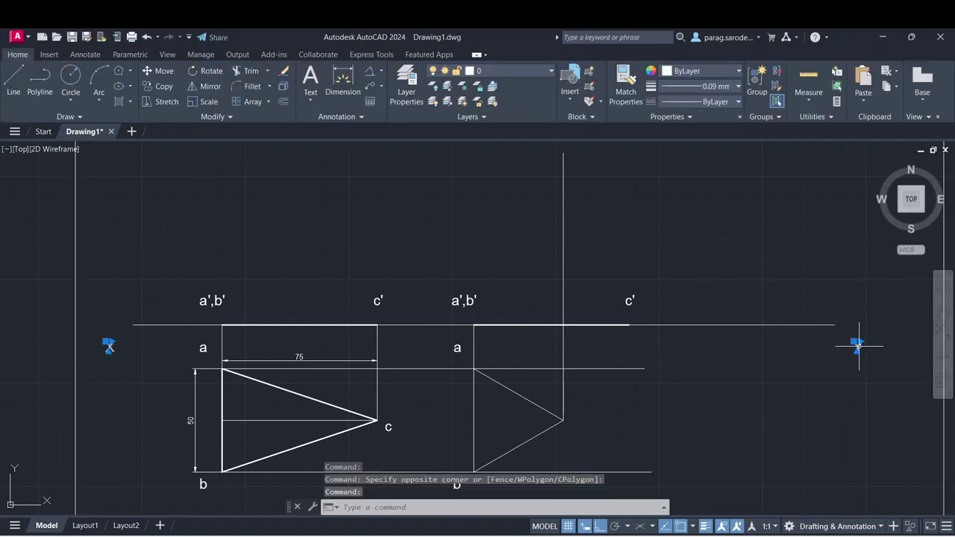
pyautogui.click(160, 71)
pyautogui.click(109, 347)
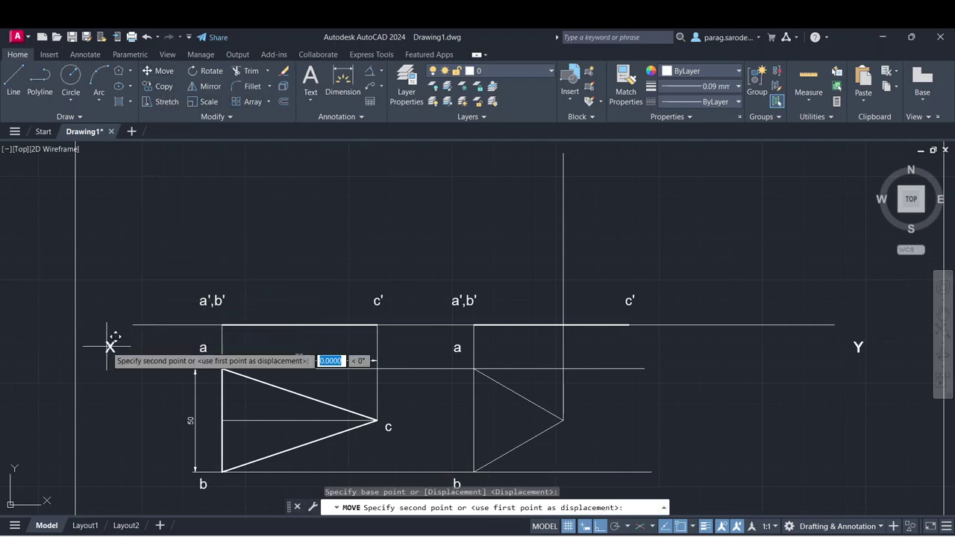
pyautogui.click(110, 323)
pyautogui.press('Escape')
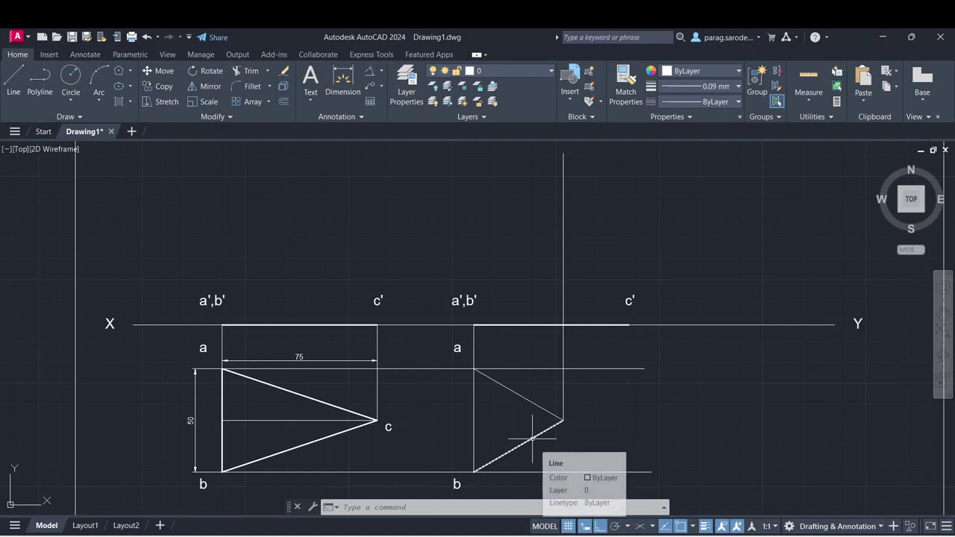
pyautogui.moveTo(543, 420); pyautogui.dragTo(536, 358, button='middle')
pyautogui.click(64, 102)
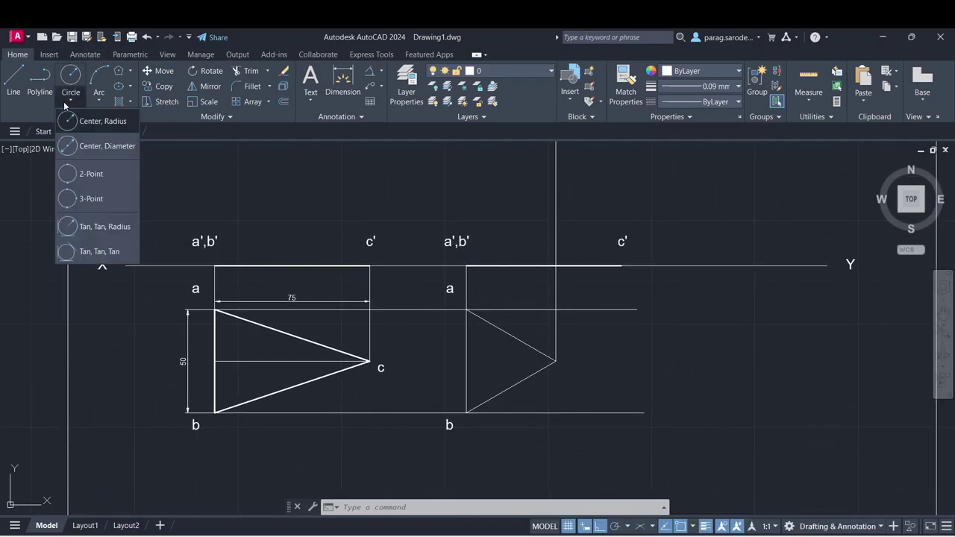
pyautogui.click(82, 123)
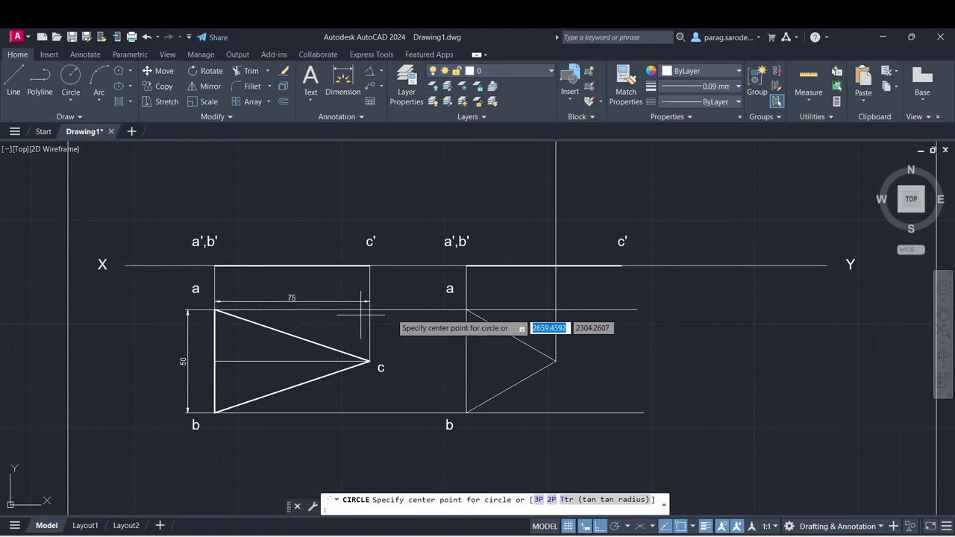
pyautogui.press('Escape')
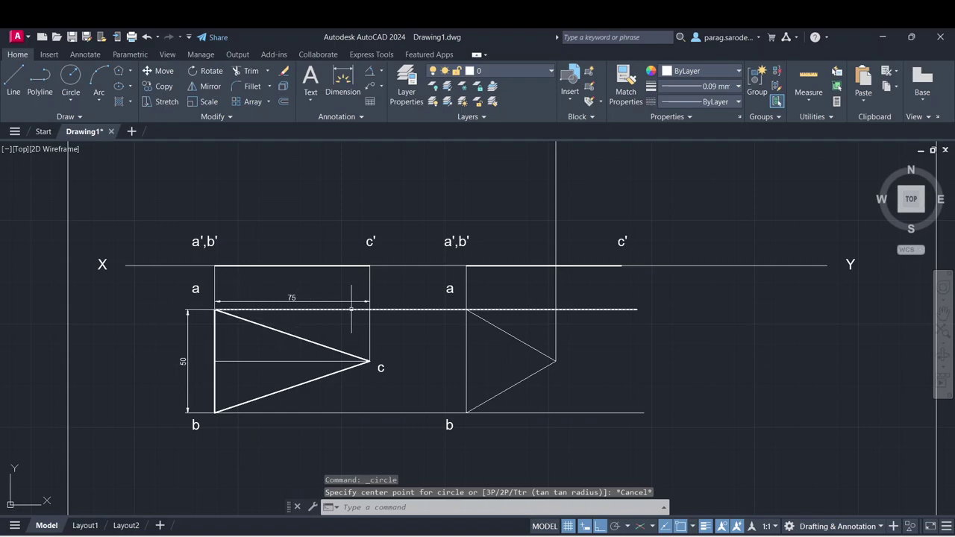
pyautogui.press('Escape')
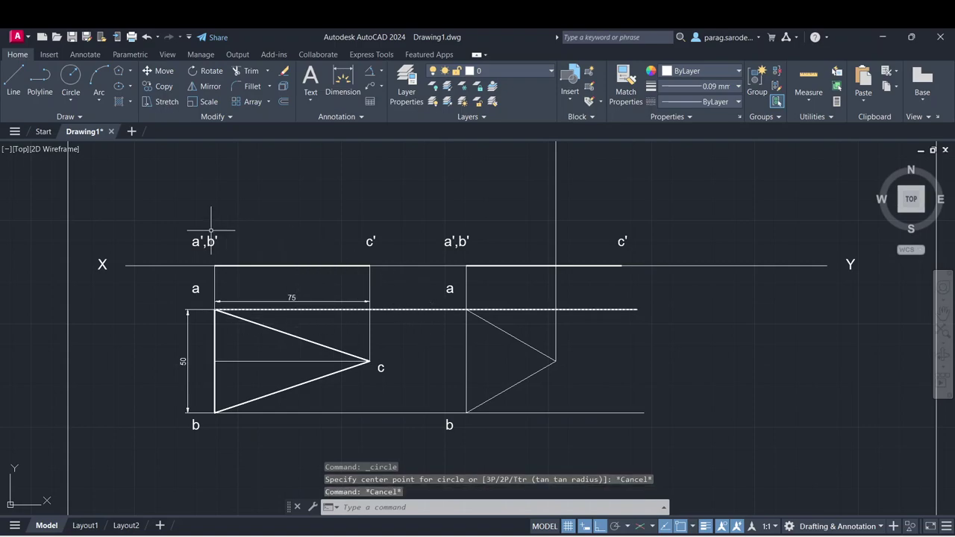
pyautogui.click(177, 216)
pyautogui.click(414, 284)
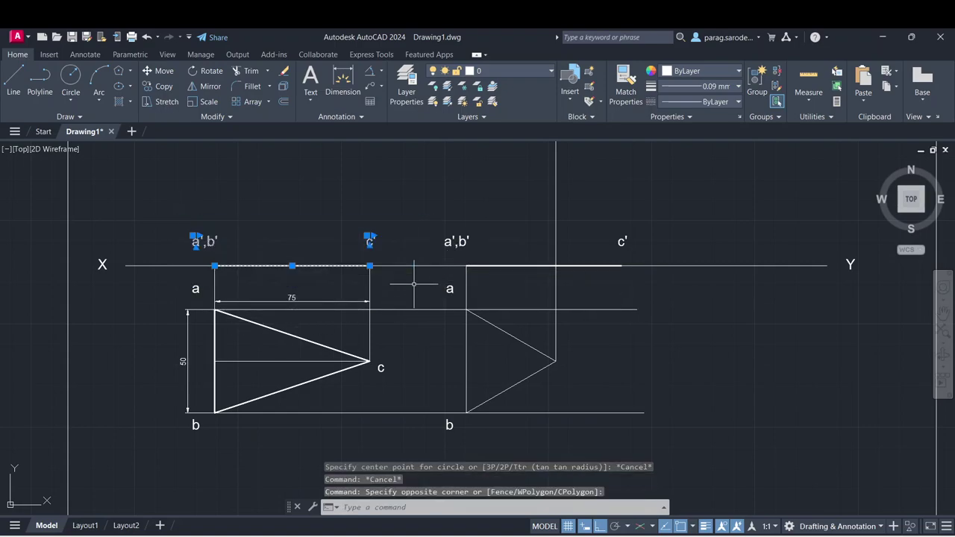
pyautogui.click(161, 87)
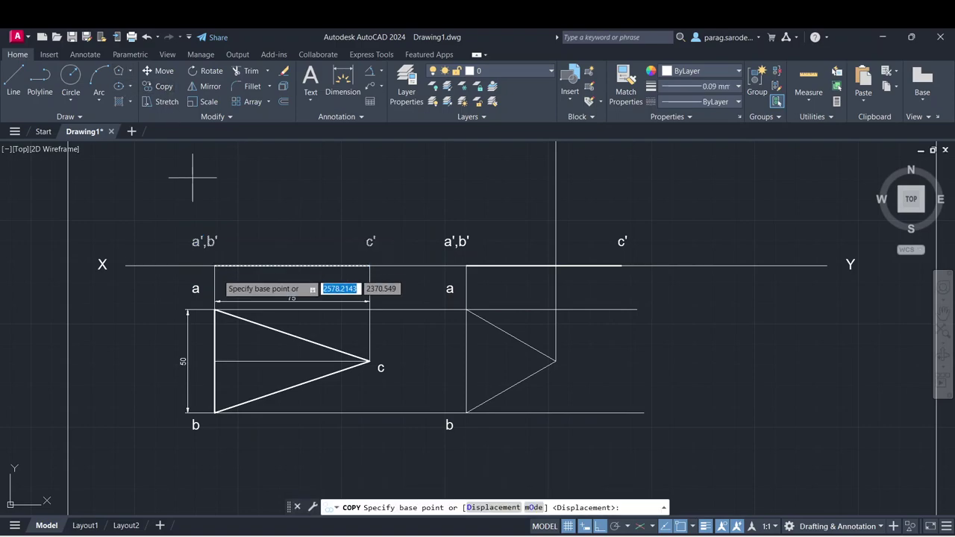
pyautogui.click(215, 266)
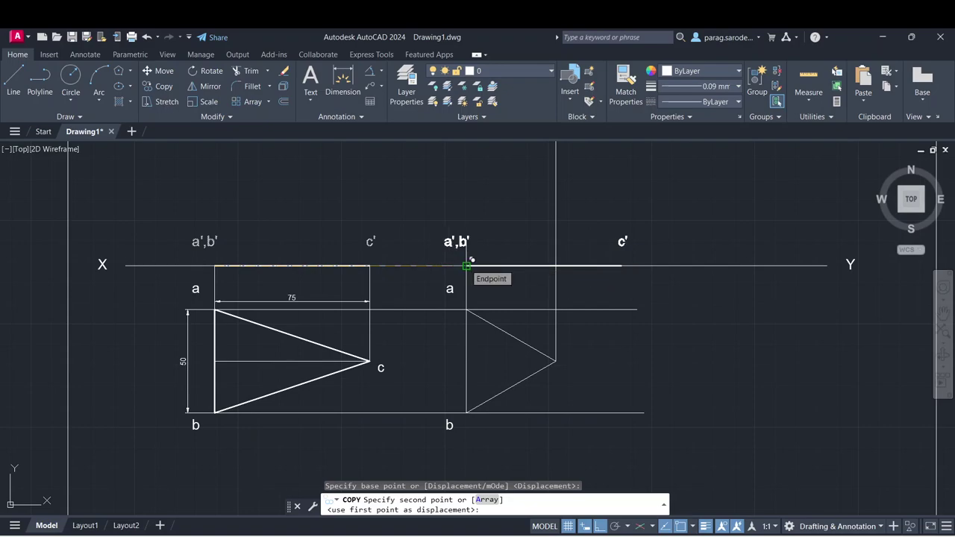
pyautogui.press('Escape')
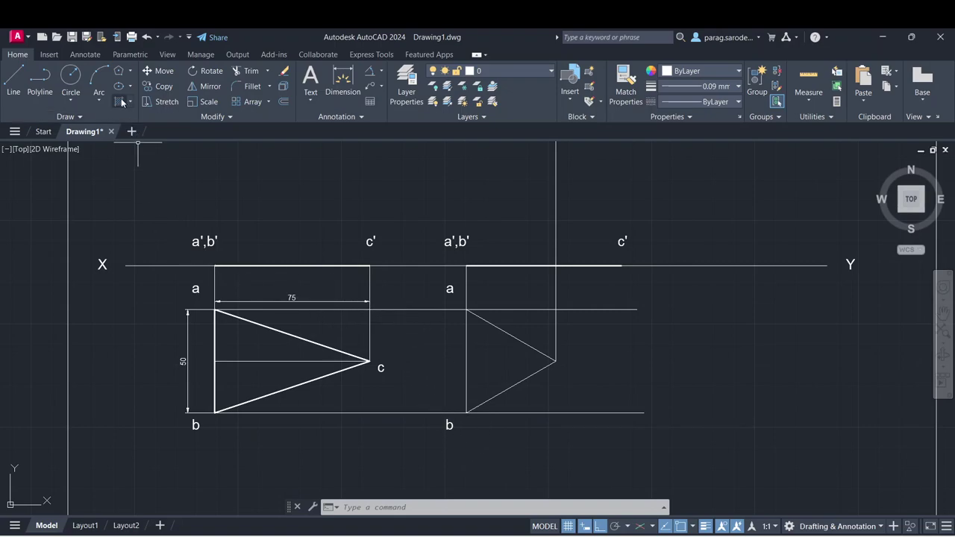
# - Draw radius-50 circles centred at points a and b of the second top view
pyautogui.click(67, 101)
pyautogui.click(87, 123)
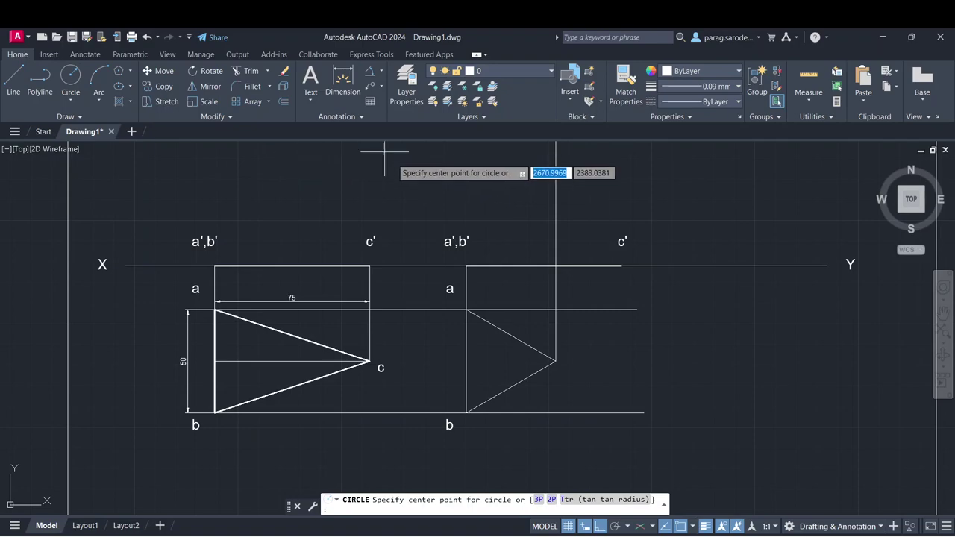
pyautogui.click(466, 309)
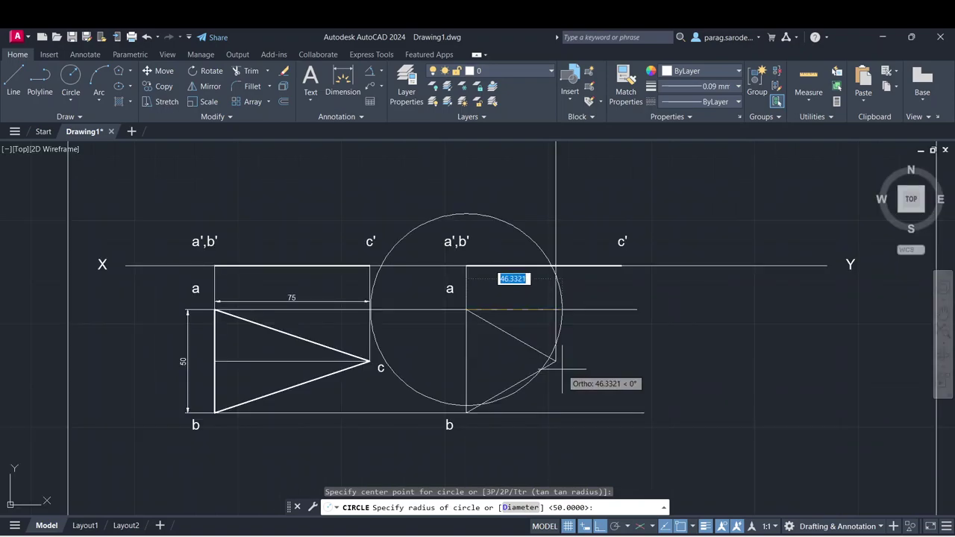
pyautogui.write('50')
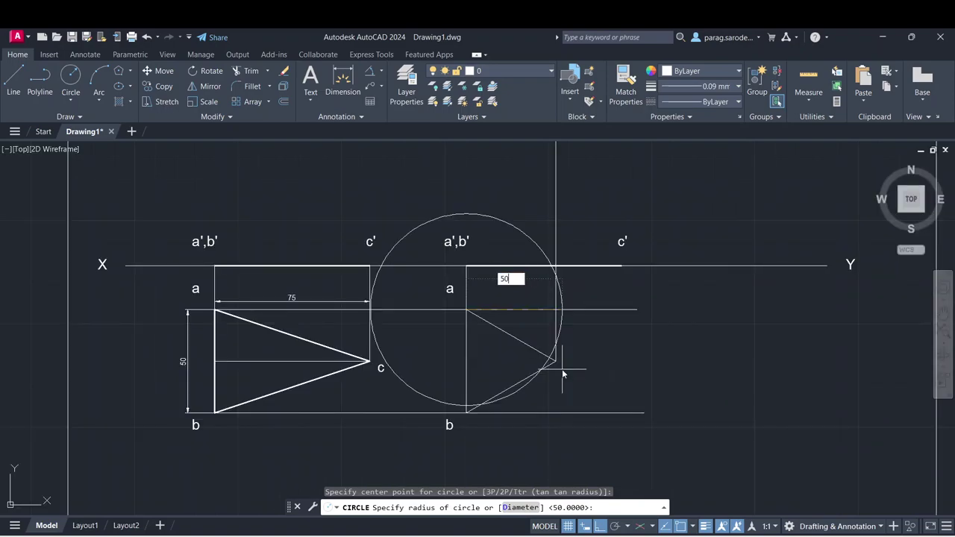
pyautogui.press('Return')
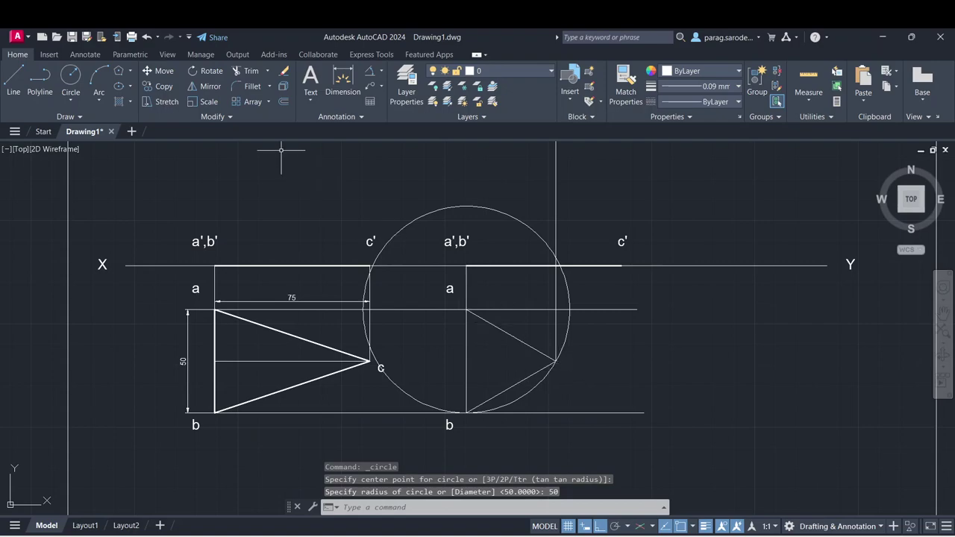
pyautogui.click(71, 77)
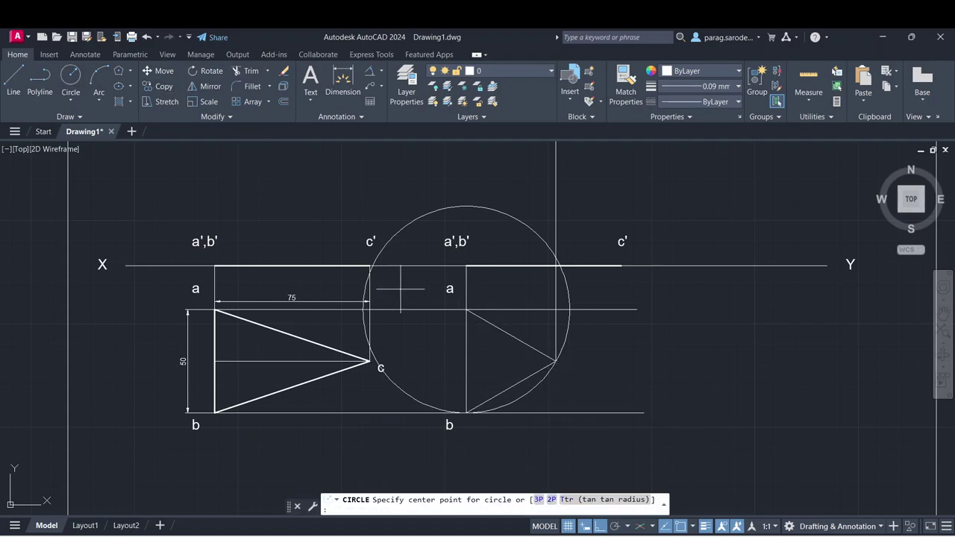
pyautogui.click(466, 412)
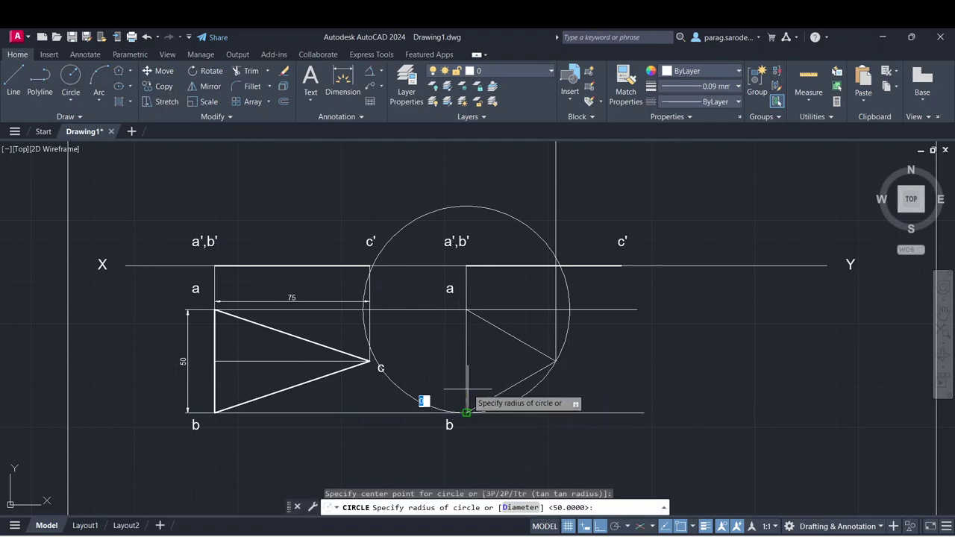
pyautogui.write('50')
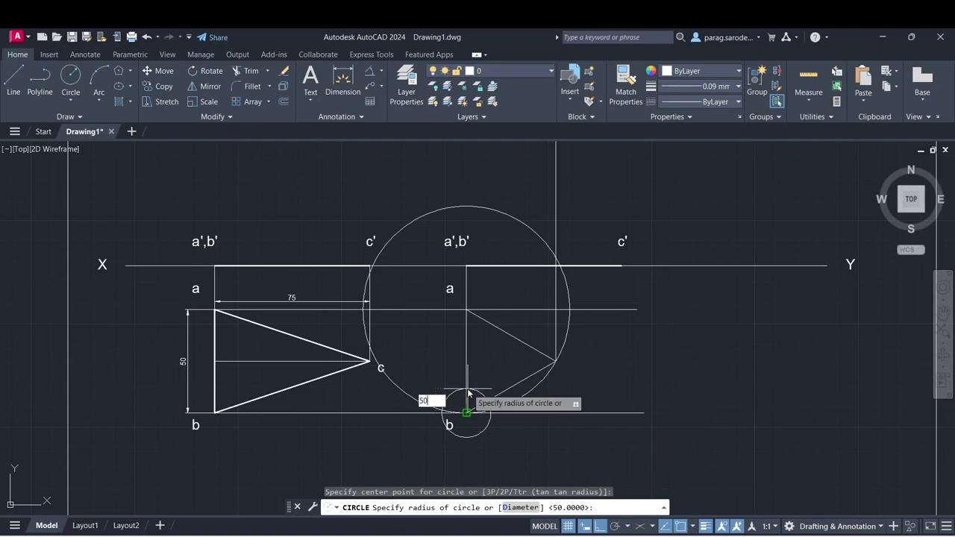
pyautogui.press('Return')
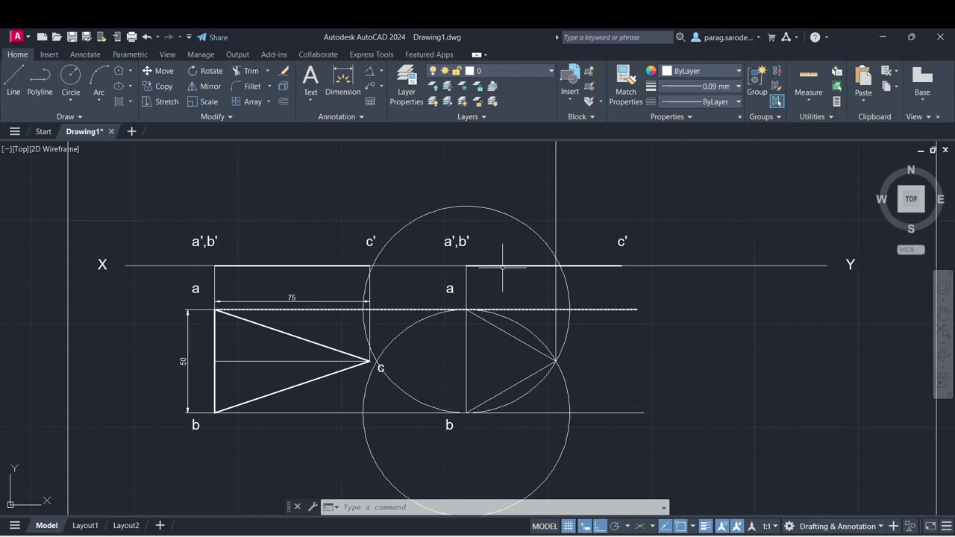
# - Erase both construction circles
pyautogui.click(515, 218)
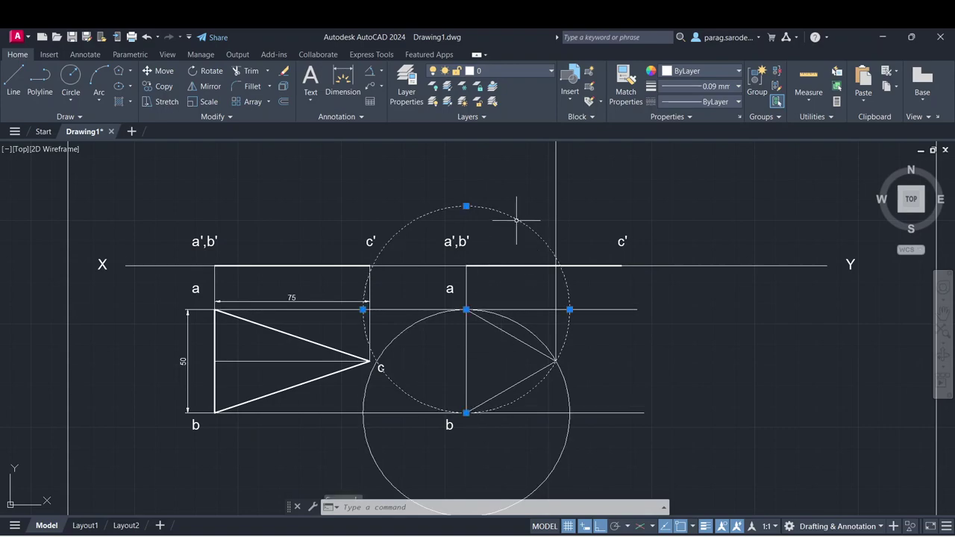
pyautogui.click(569, 391)
pyautogui.press('Delete')
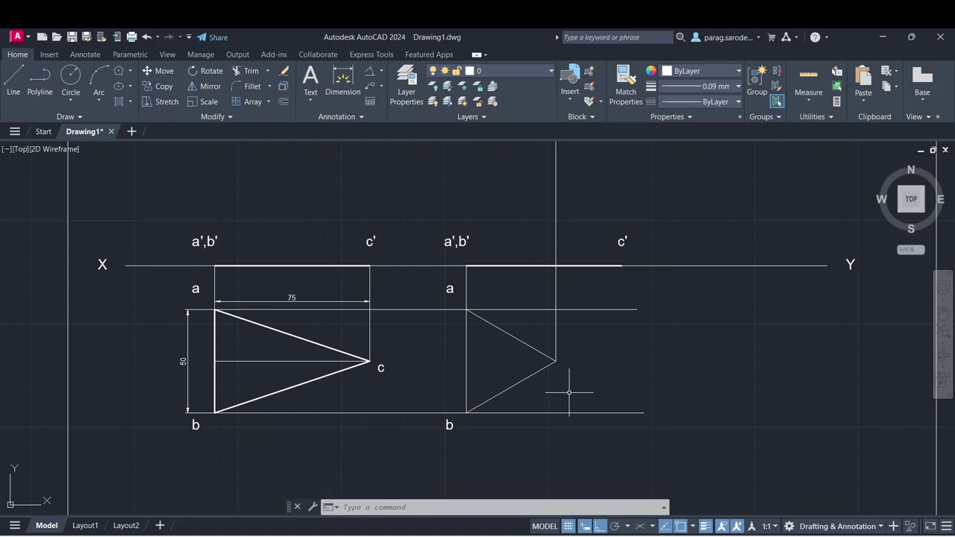
# - Draw a 75 mm circle centred at a',b' with its radius set through c'
pyautogui.scroll(-2, 574, 388)
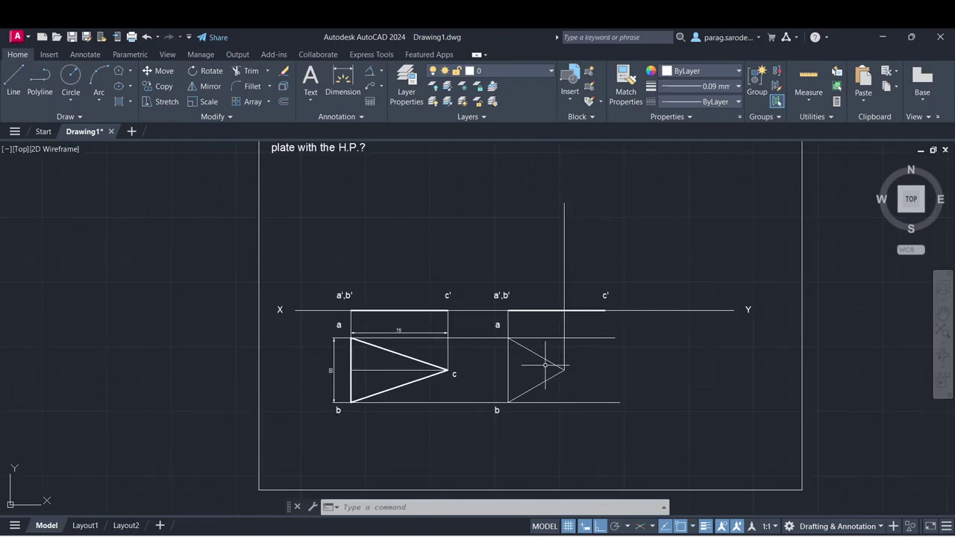
pyautogui.scroll(2, 566, 295)
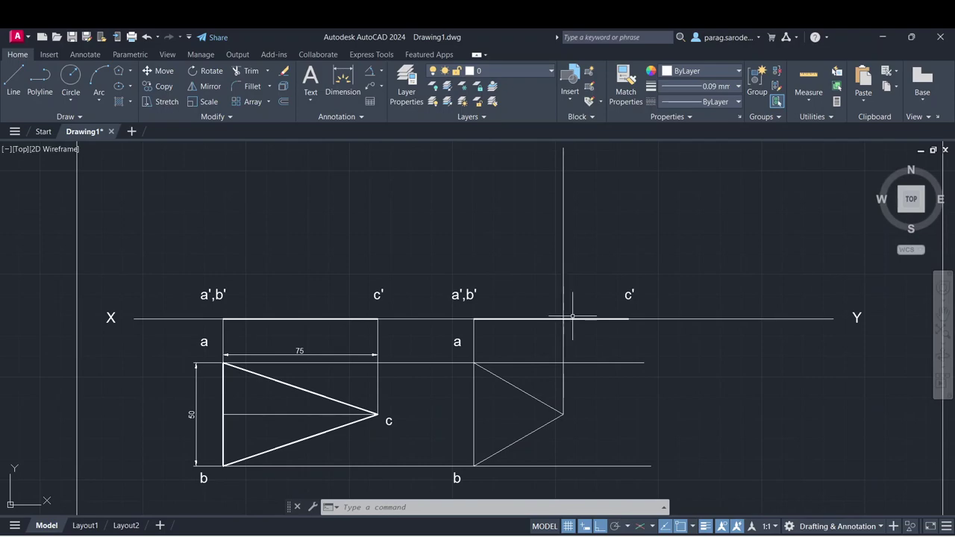
pyautogui.scroll(-2, 582, 302)
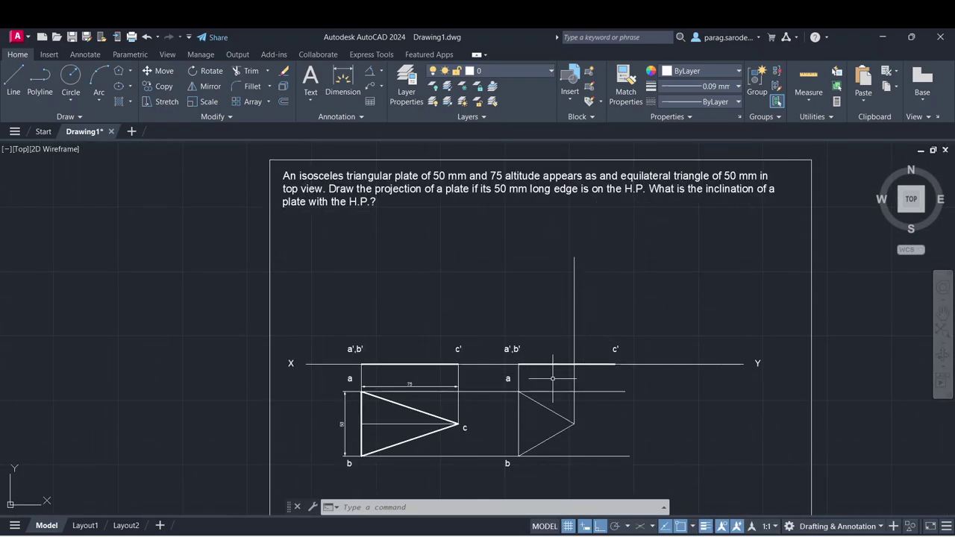
pyautogui.scroll(2, 575, 365)
pyautogui.scroll(-2, 575, 367)
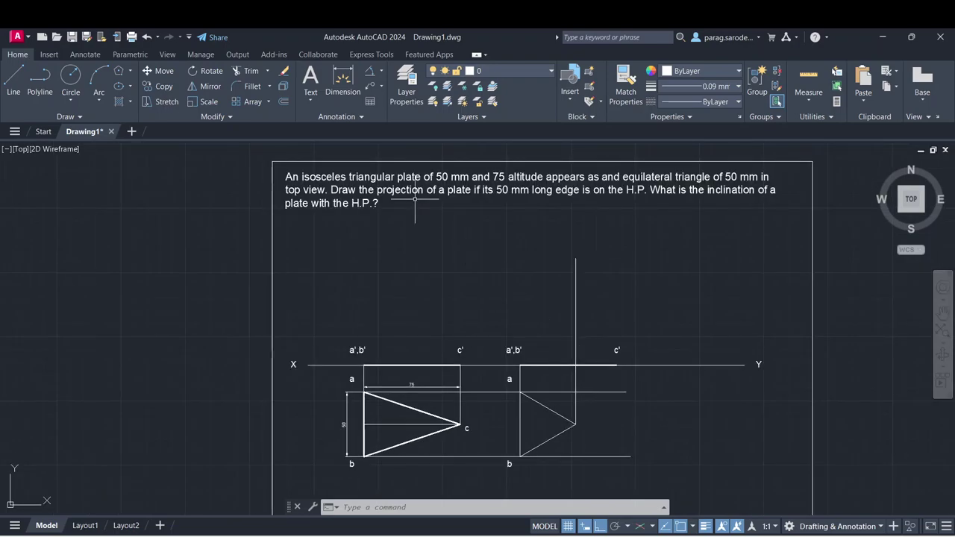
pyautogui.click(71, 100)
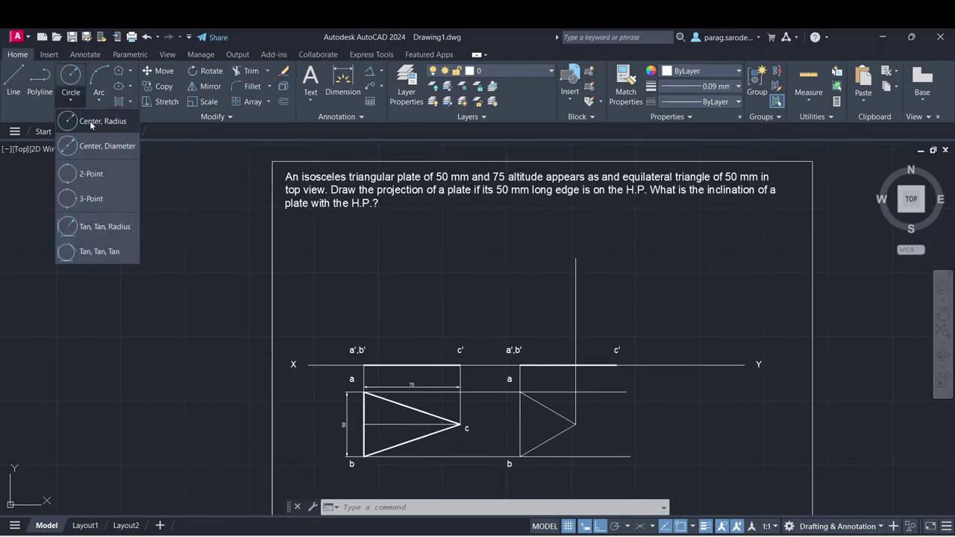
pyautogui.click(89, 121)
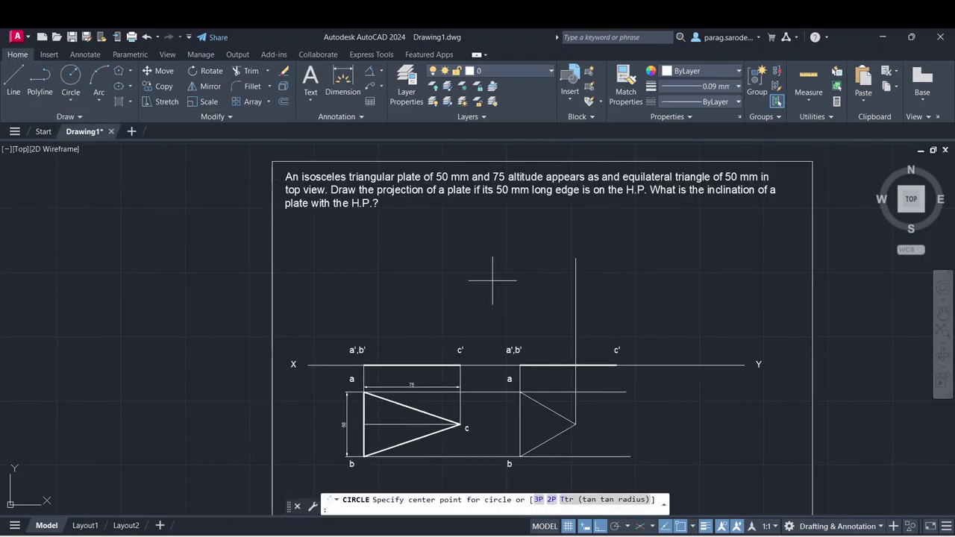
pyautogui.click(520, 365)
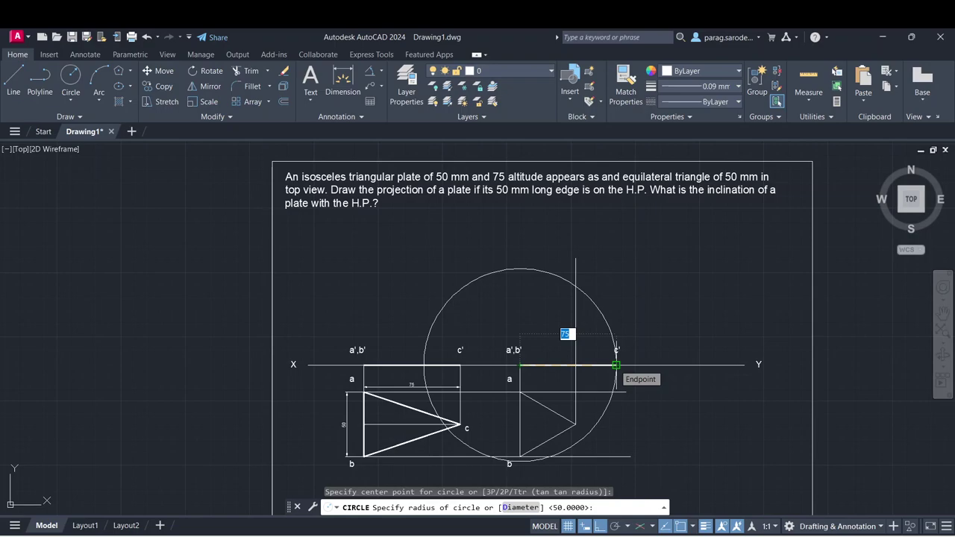
pyautogui.click(616, 365)
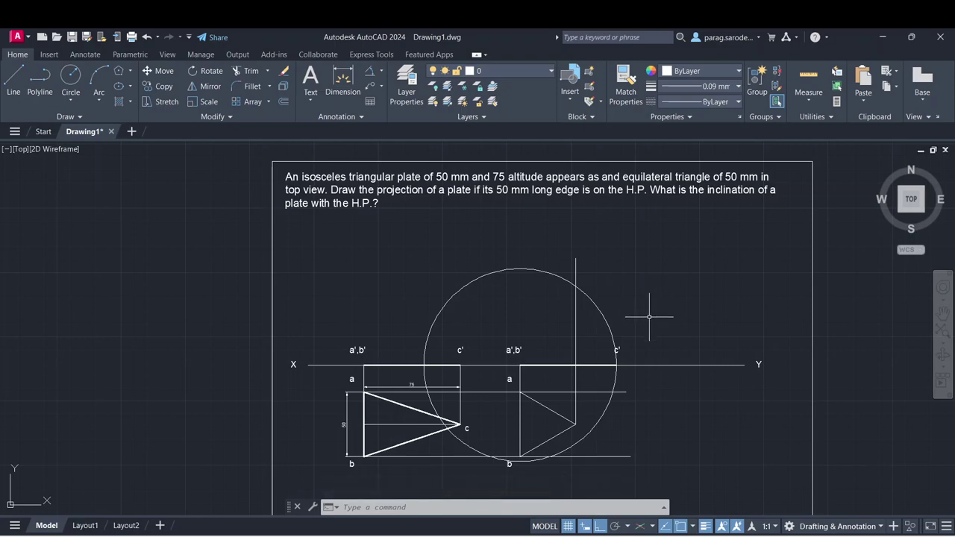
# - Draw the inclined line from a',b' to the circle–projector intersection and delete the old horizontal line
pyautogui.click(13, 81)
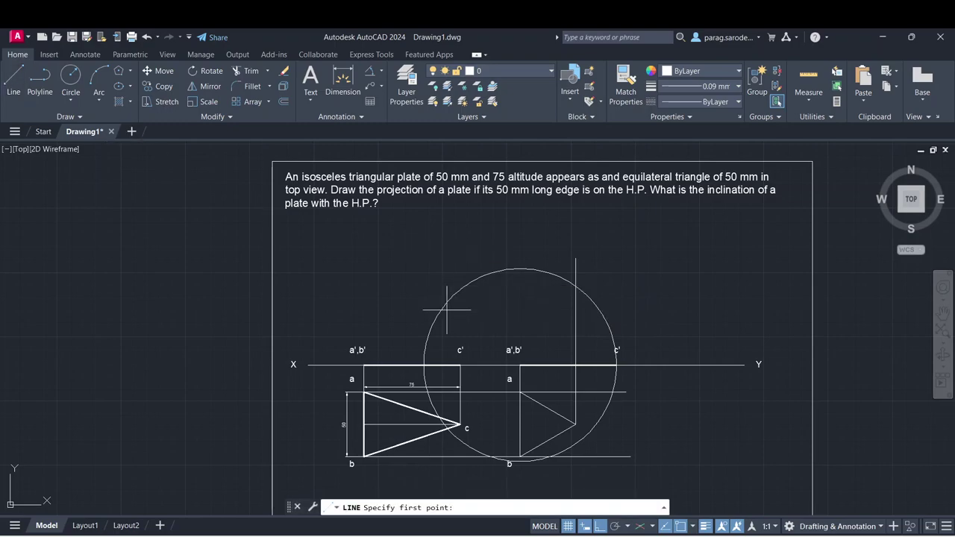
pyautogui.click(520, 365)
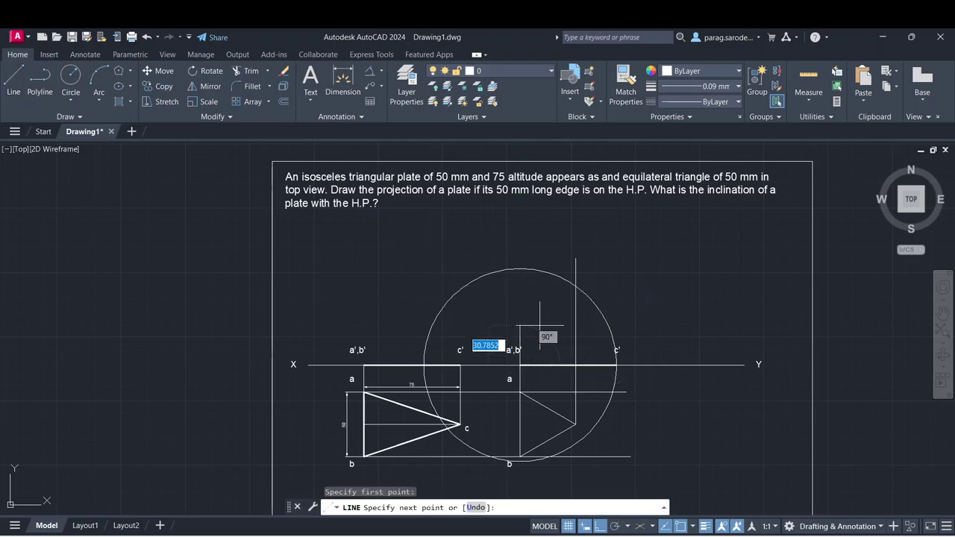
pyautogui.click(576, 286)
pyautogui.rightClick(580, 291)
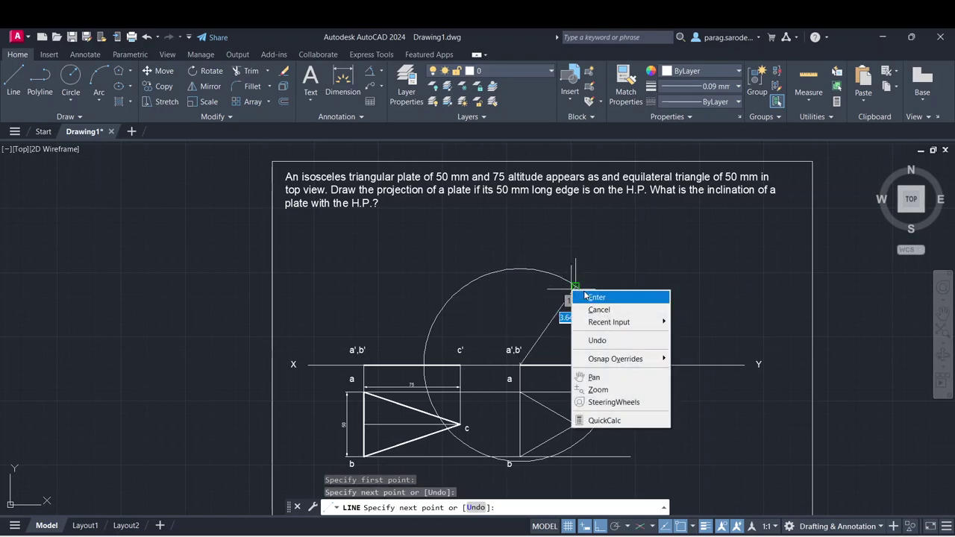
pyautogui.click(597, 297)
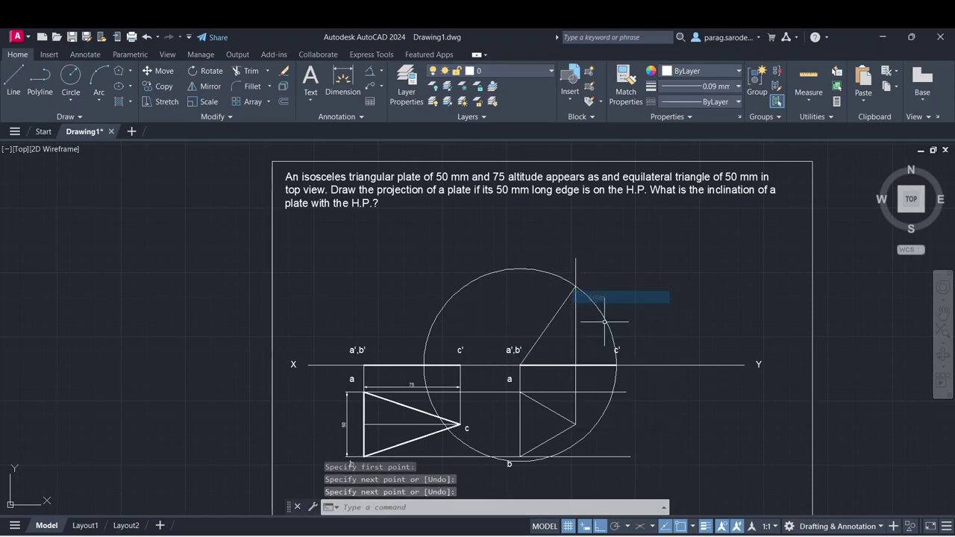
pyautogui.click(606, 365)
pyautogui.press('Delete')
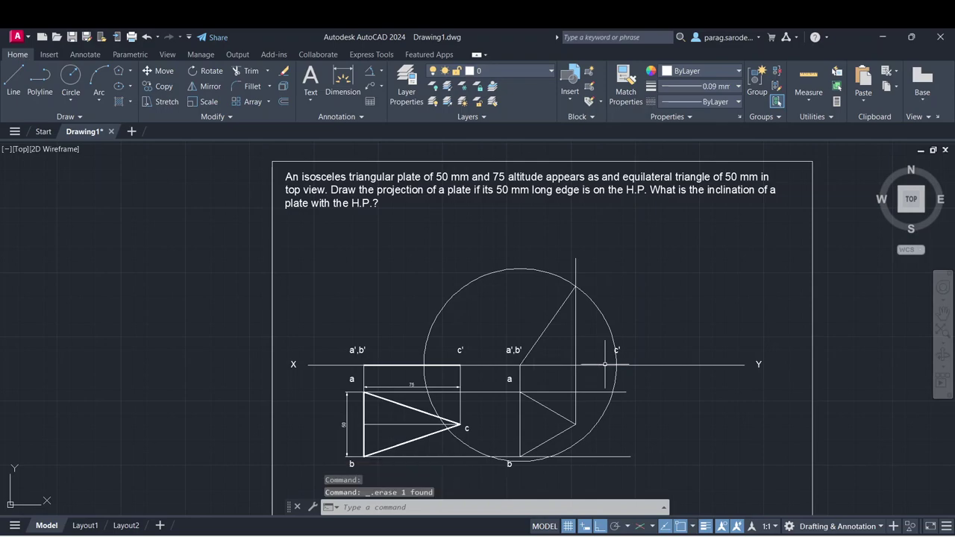
pyautogui.scroll(4, 606, 364)
# - Move the c' label to the inclined line's upper end, then select that line to thicken it
pyautogui.click(632, 334)
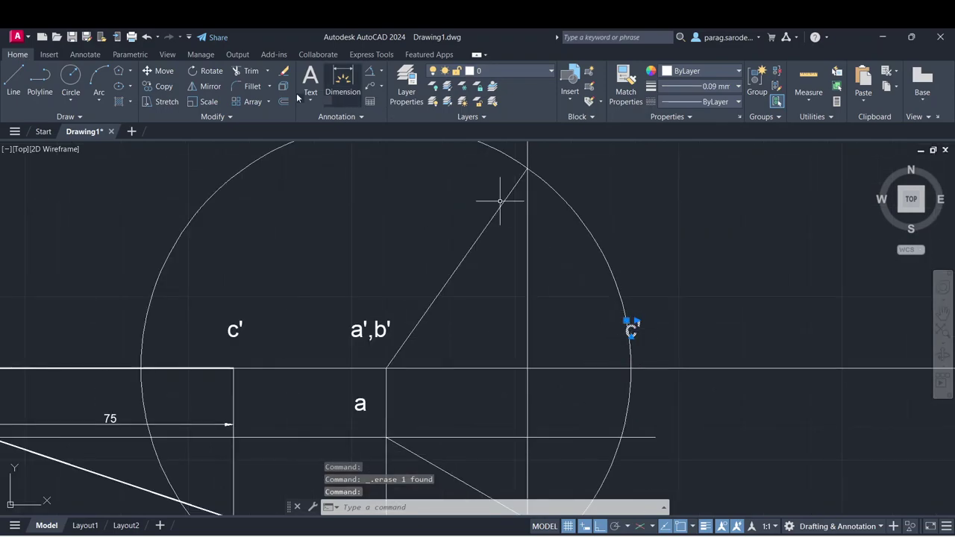
pyautogui.click(164, 71)
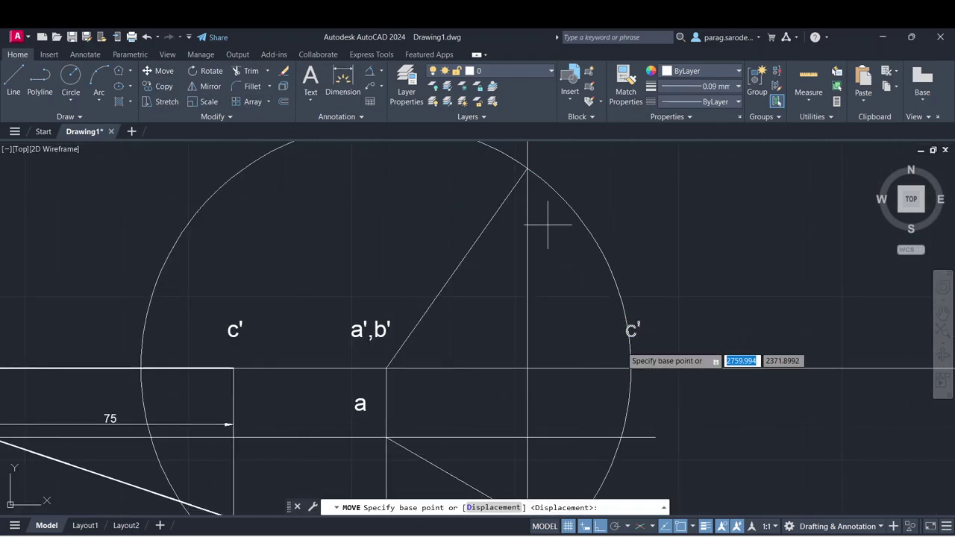
pyautogui.click(634, 328)
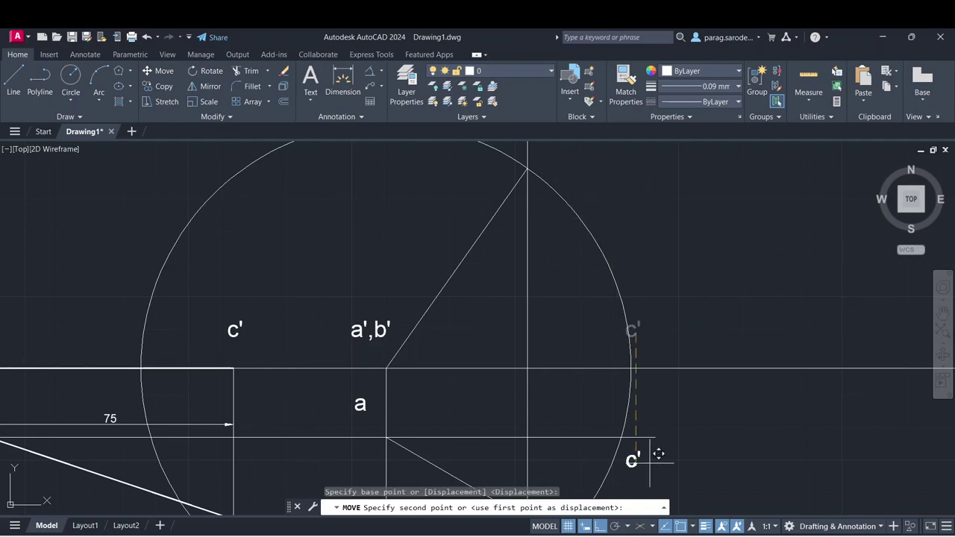
pyautogui.click(599, 527)
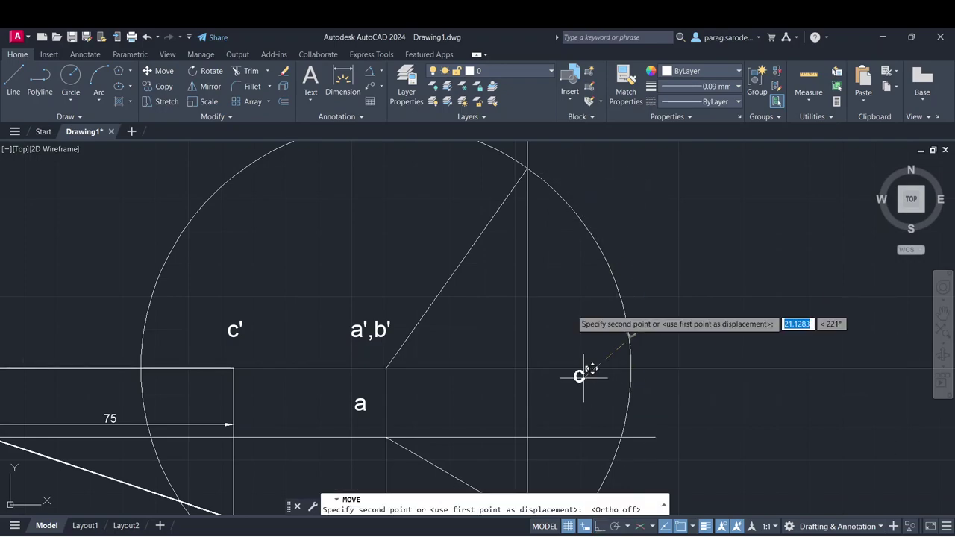
pyautogui.click(545, 158)
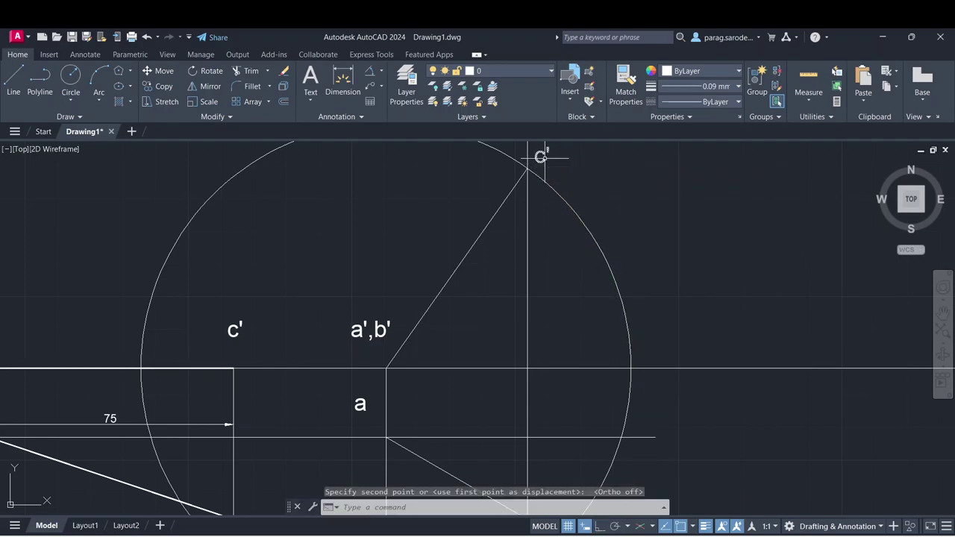
pyautogui.click(480, 234)
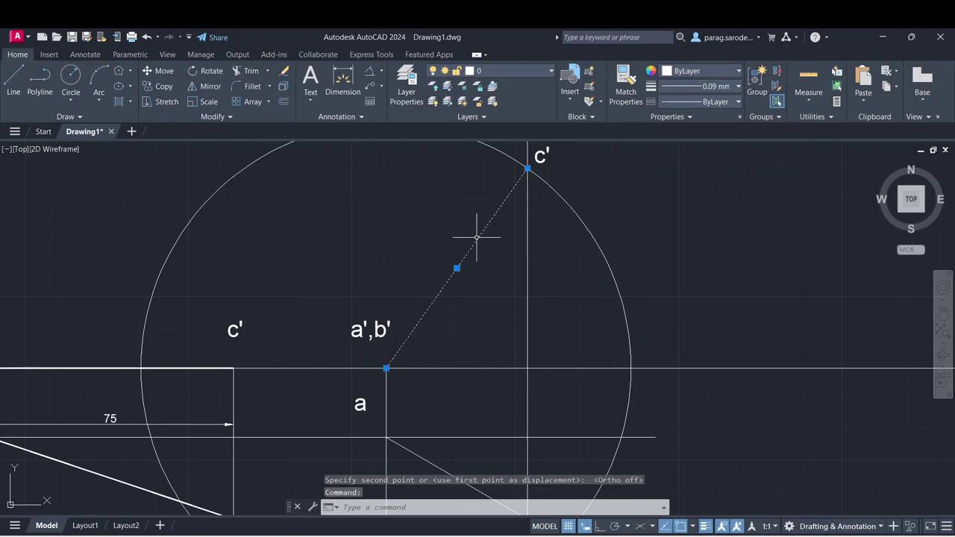
pyautogui.click(682, 87)
pyautogui.click(717, 187)
pyautogui.press('Escape')
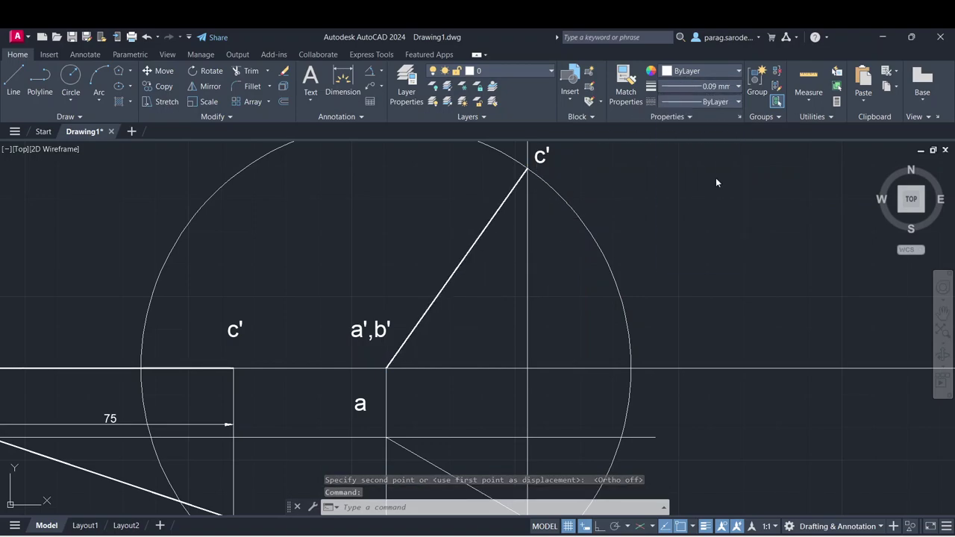
pyautogui.scroll(-4, 704, 256)
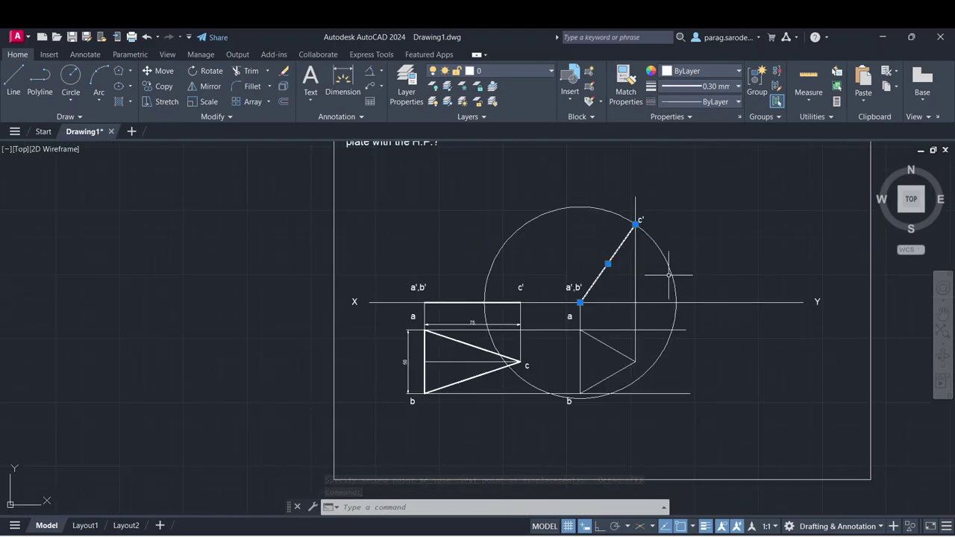
pyautogui.click(668, 273)
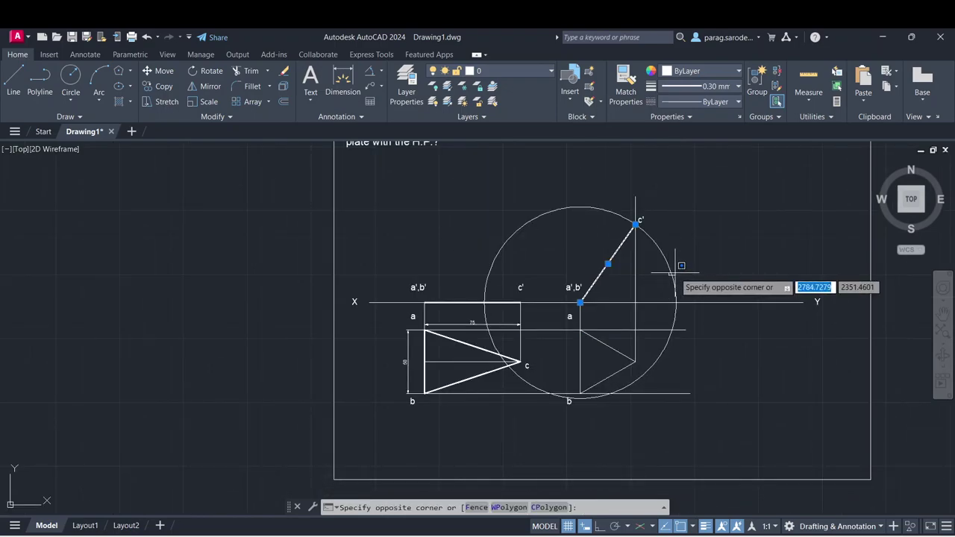
pyautogui.click(676, 273)
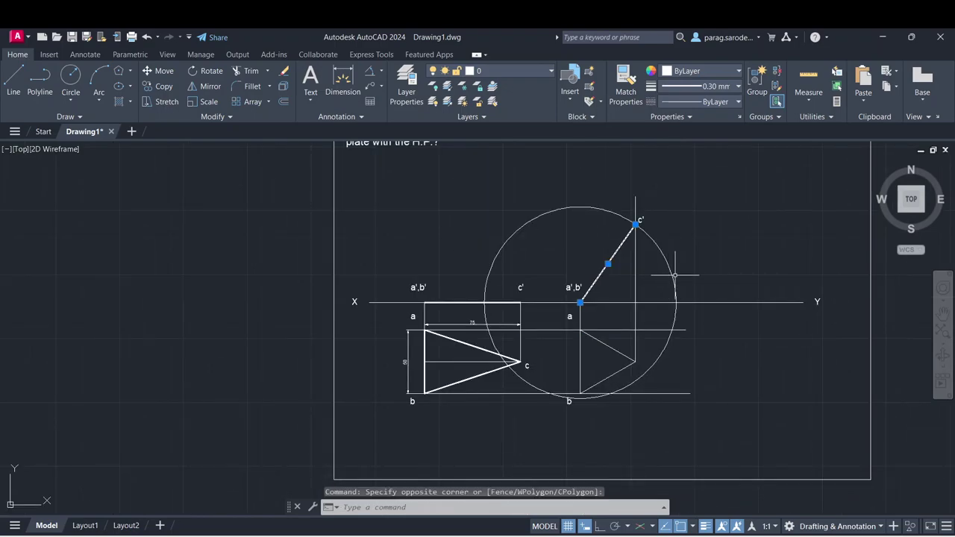
pyautogui.click(211, 115)
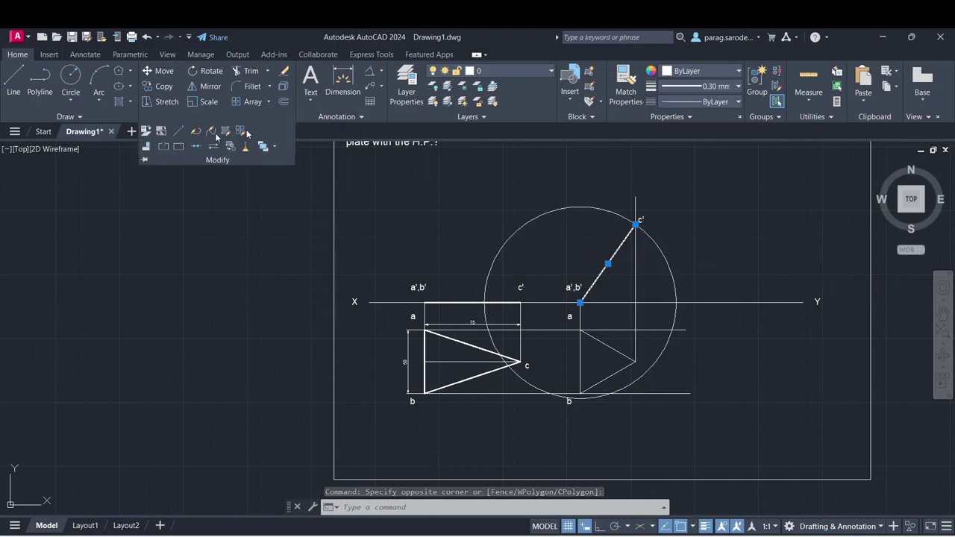
pyautogui.click(307, 171)
pyautogui.click(300, 178)
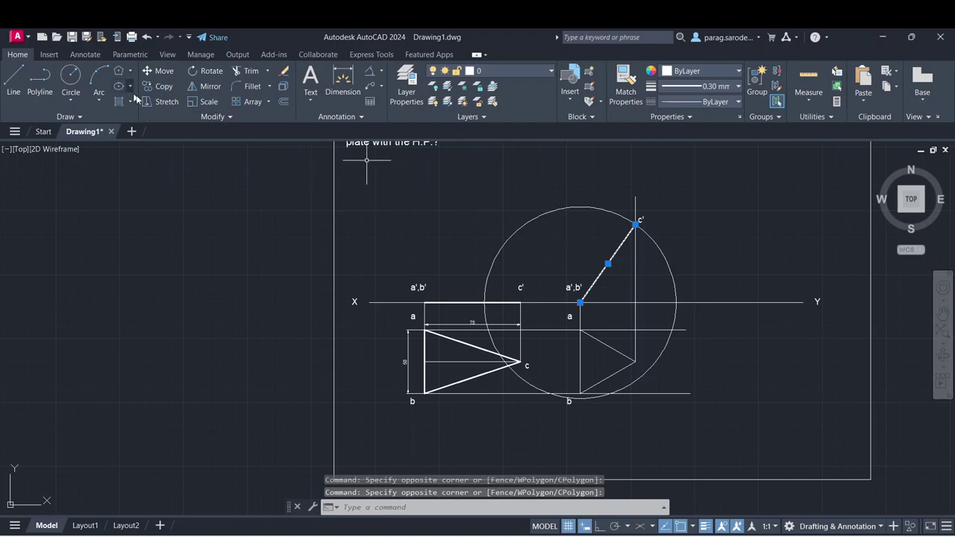
pyautogui.click(251, 71)
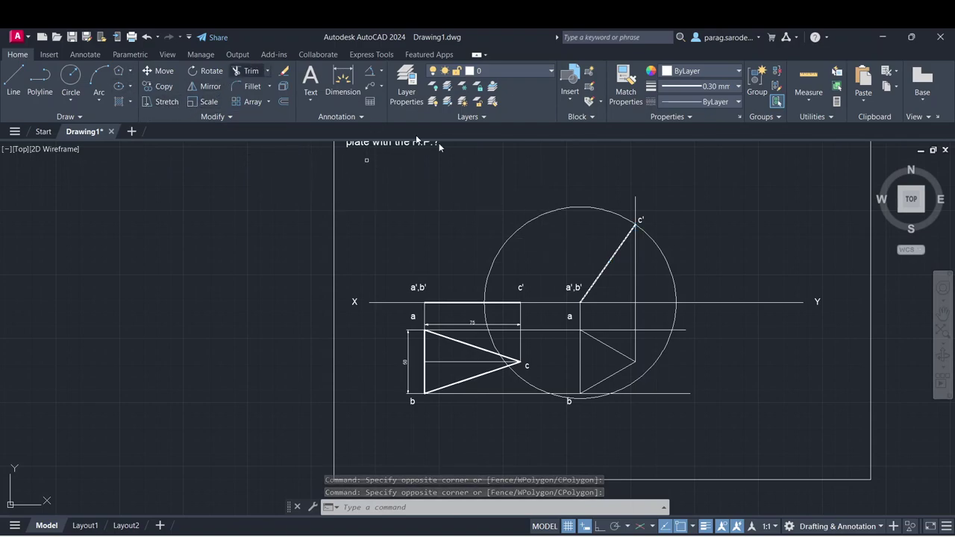
pyautogui.click(550, 196)
pyautogui.click(549, 220)
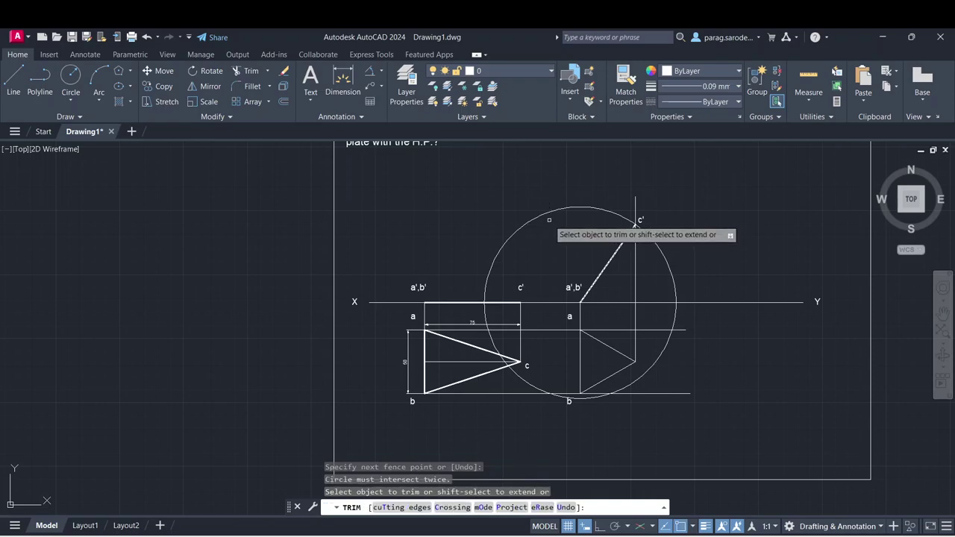
pyautogui.click(547, 216)
pyautogui.press('Return')
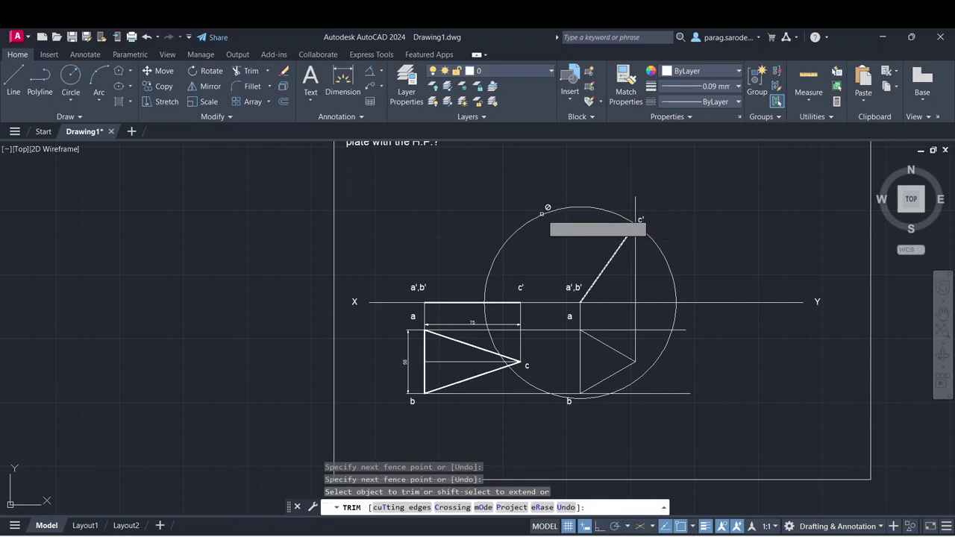
pyautogui.click(541, 216)
pyautogui.press('Escape')
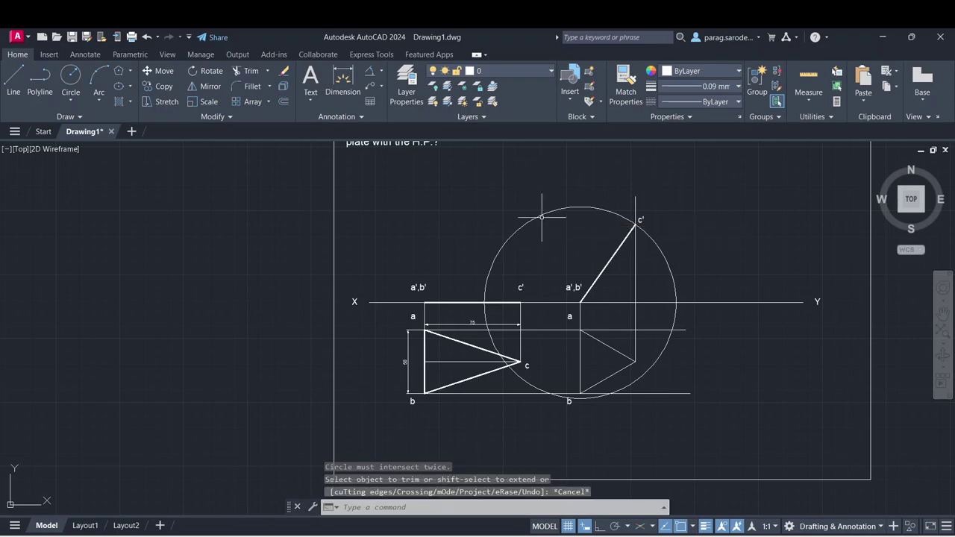
# - Try Break at Point on the 75 mm construction circle
pyautogui.click(218, 117)
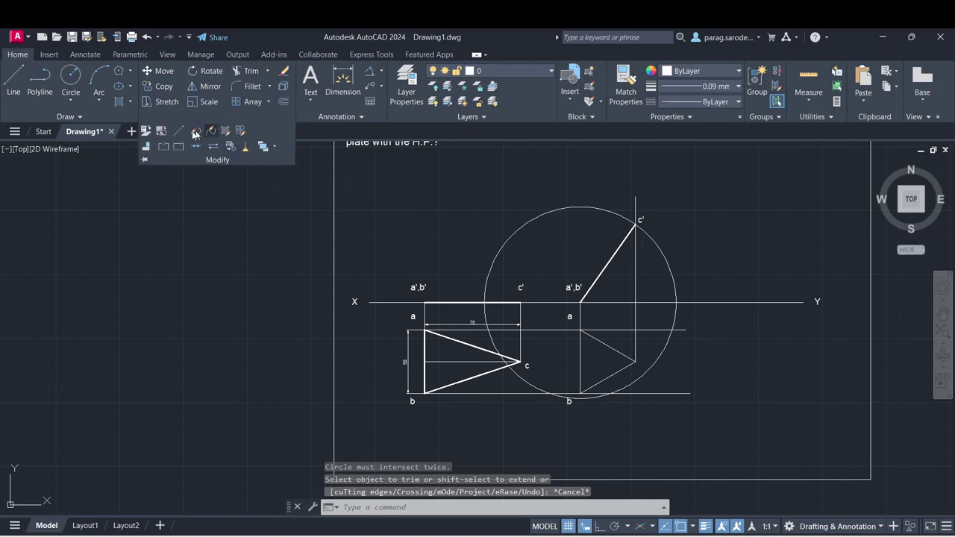
pyautogui.click(179, 147)
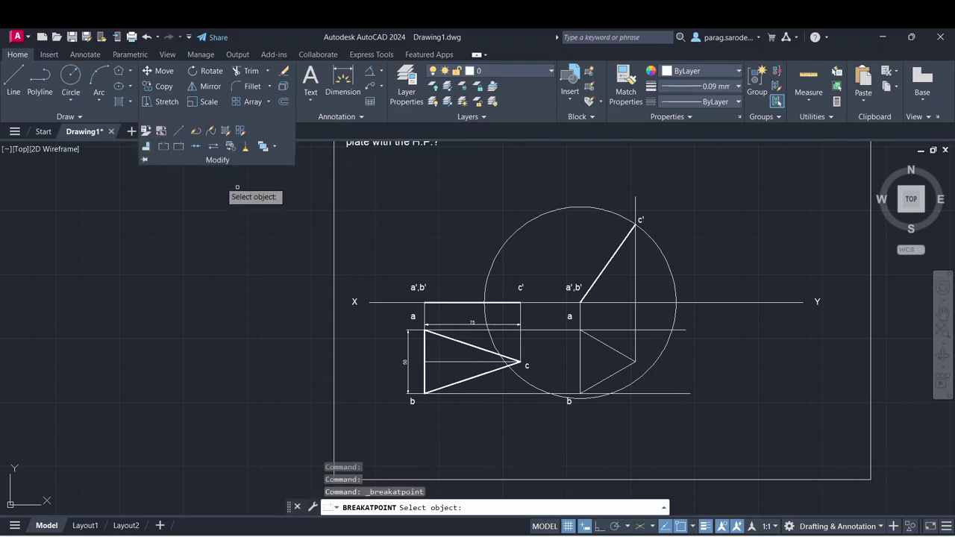
pyautogui.click(519, 227)
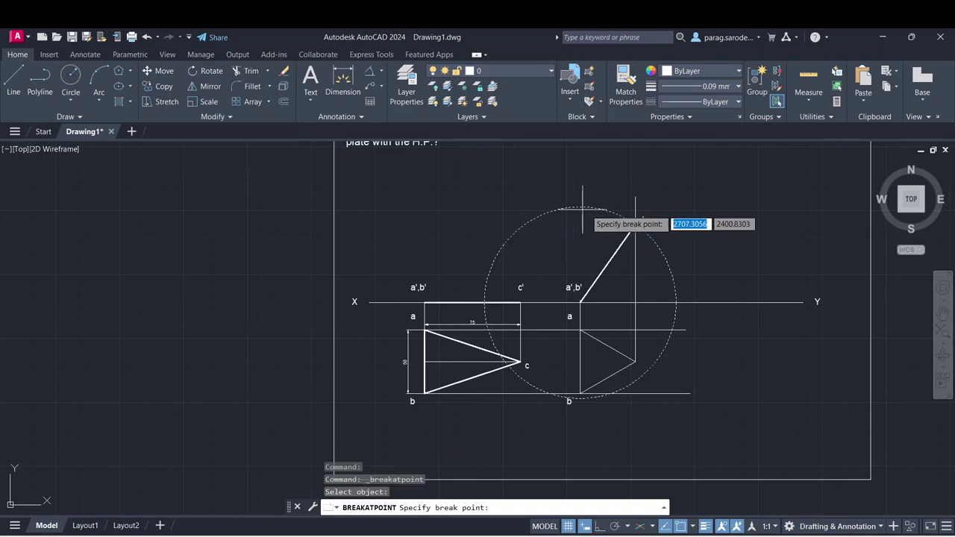
pyautogui.click(593, 210)
pyautogui.click(626, 218)
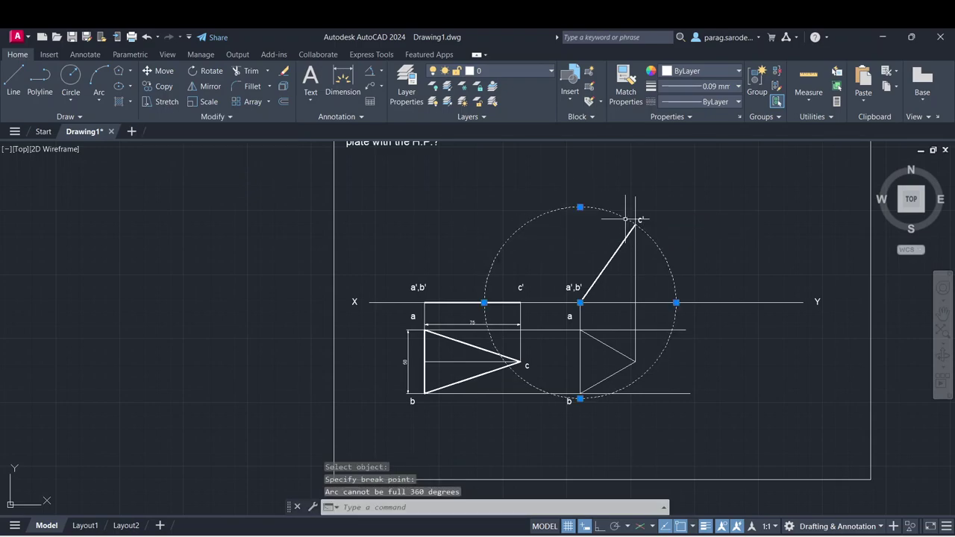
# - Attempt Break on the circle again, then select and delete the construction circle
pyautogui.click(211, 118)
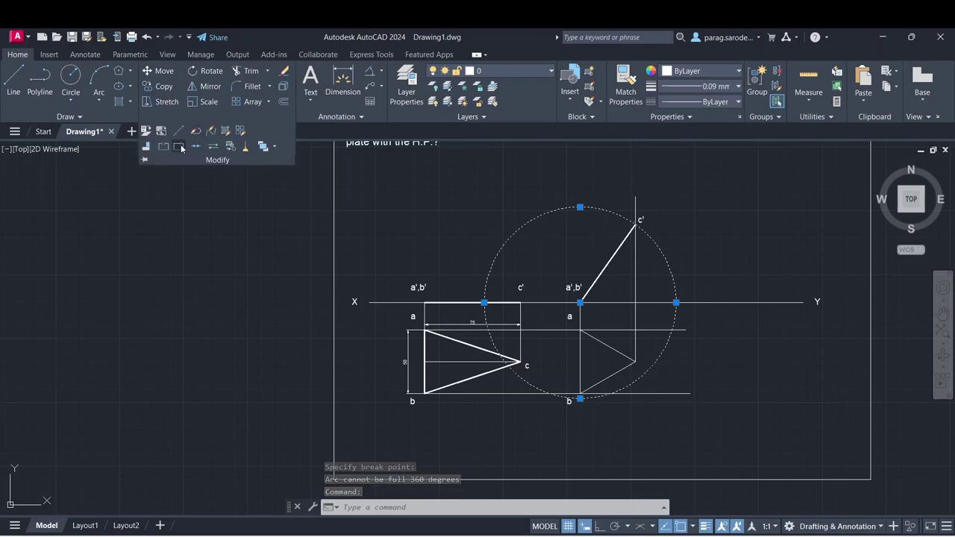
pyautogui.click(181, 148)
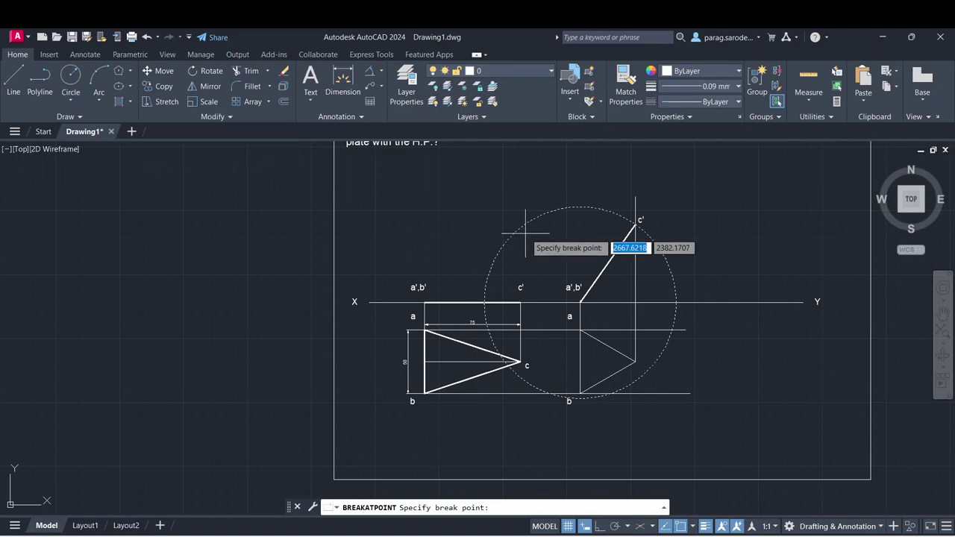
pyautogui.click(190, 117)
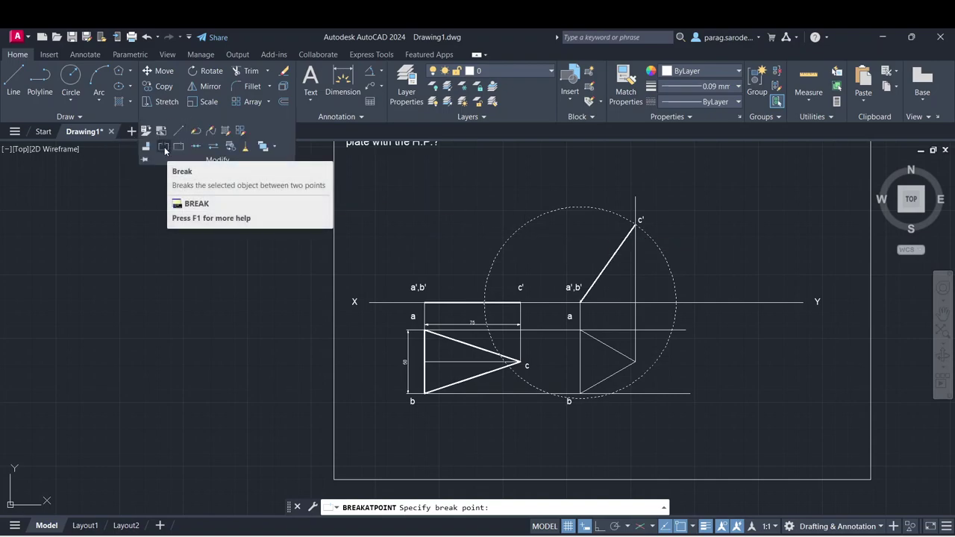
pyautogui.click(164, 147)
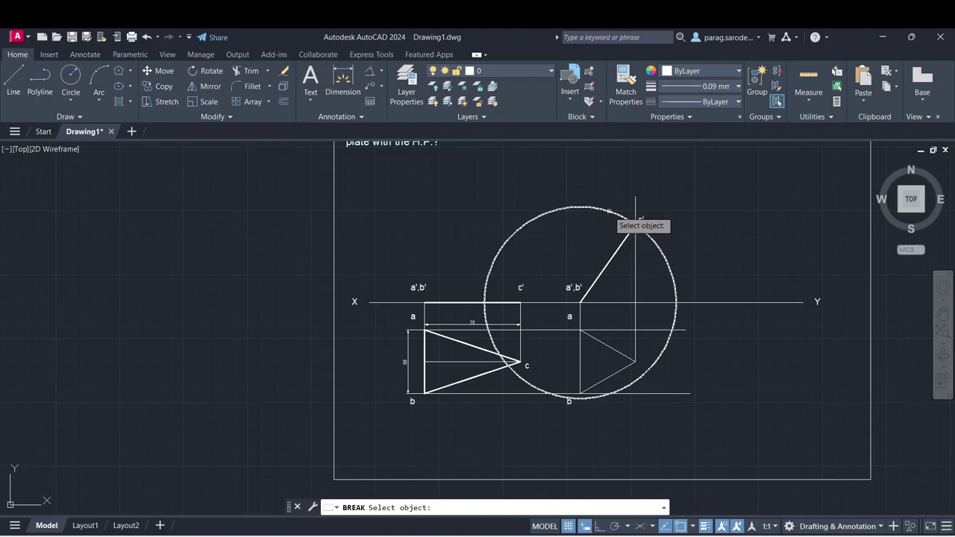
pyautogui.click(618, 219)
pyautogui.click(618, 221)
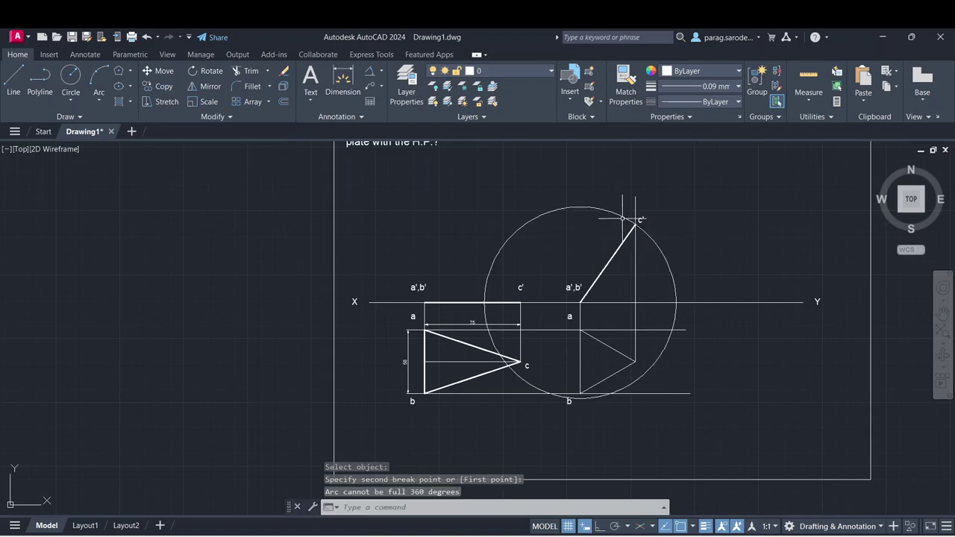
pyautogui.click(622, 219)
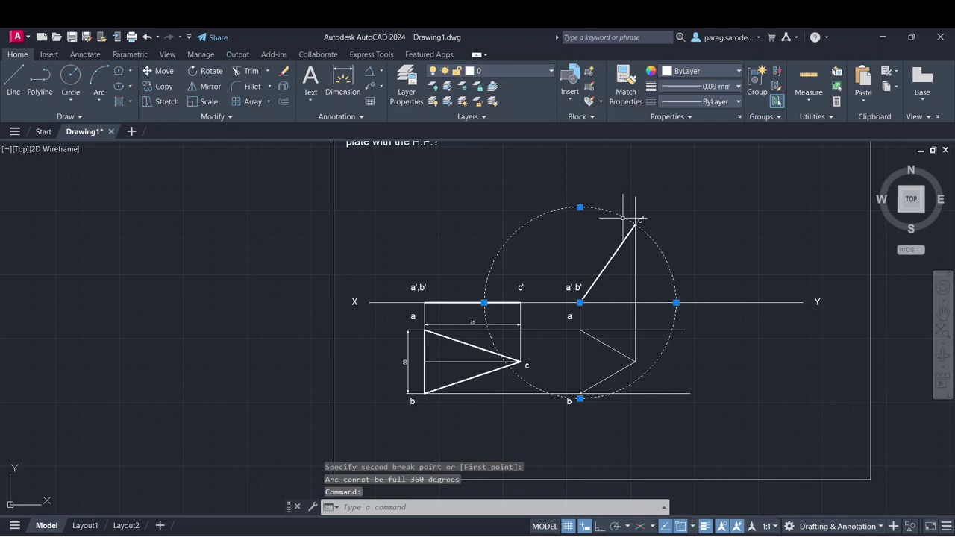
pyautogui.press('Delete')
# - Dimension the 55° angle between edge a'c' and XY, then match properties from top-view edge a–c
pyautogui.scroll(2, 626, 268)
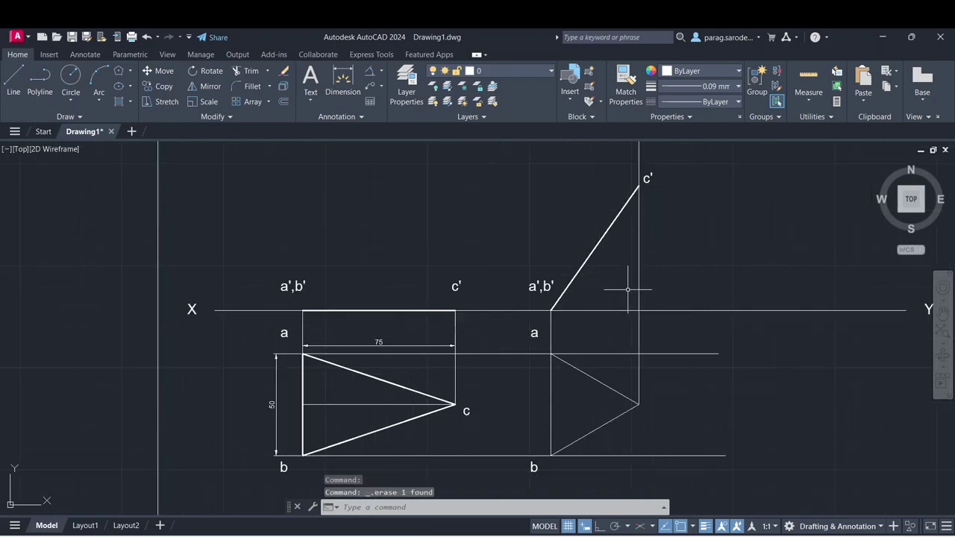
pyautogui.scroll(-2, 624, 284)
pyautogui.moveTo(625, 294); pyautogui.dragTo(629, 282, button='middle')
pyautogui.scroll(2, 629, 282)
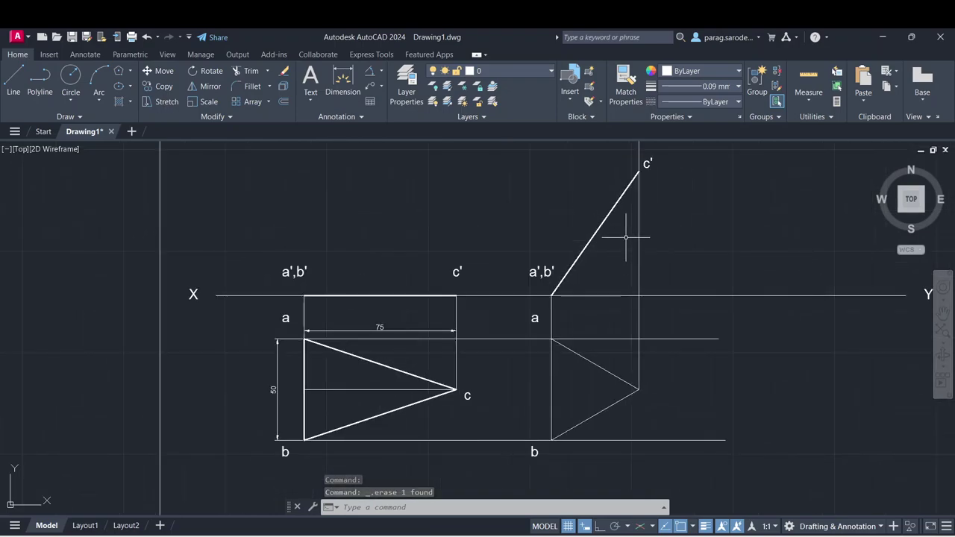
pyautogui.click(369, 73)
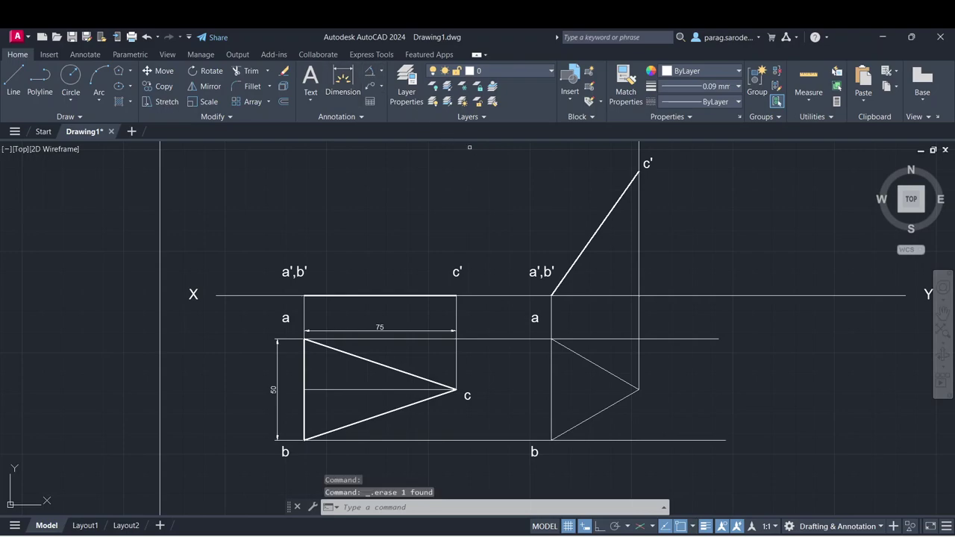
pyautogui.click(569, 266)
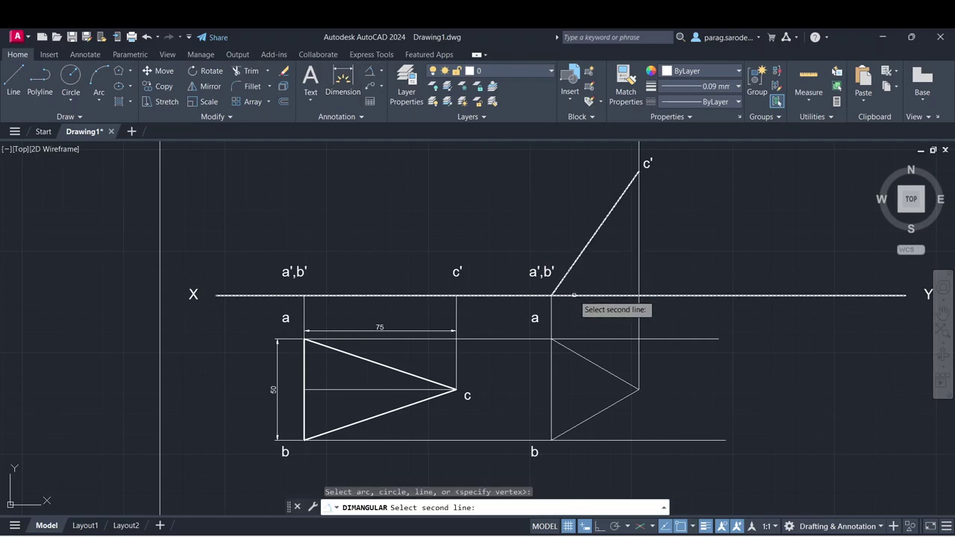
pyautogui.click(576, 296)
pyautogui.click(601, 270)
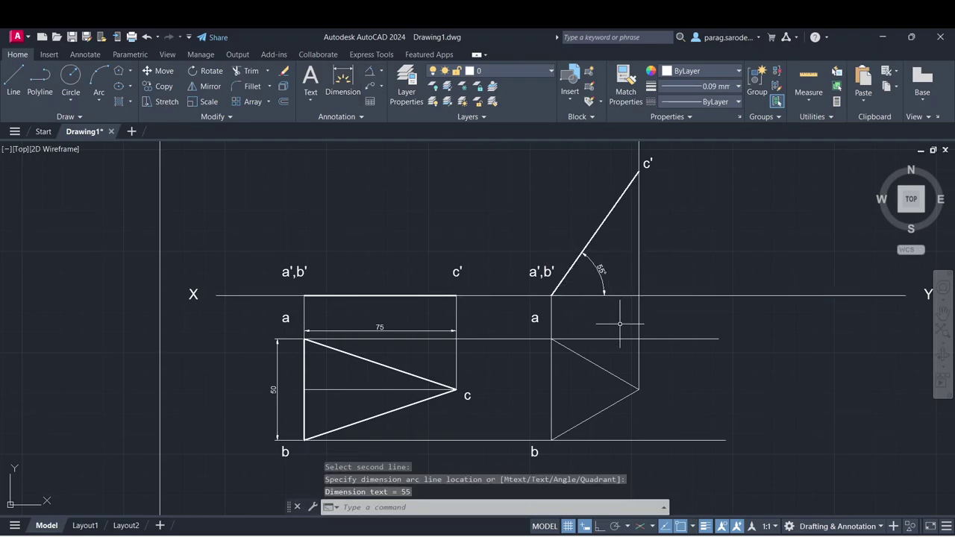
pyautogui.click(421, 378)
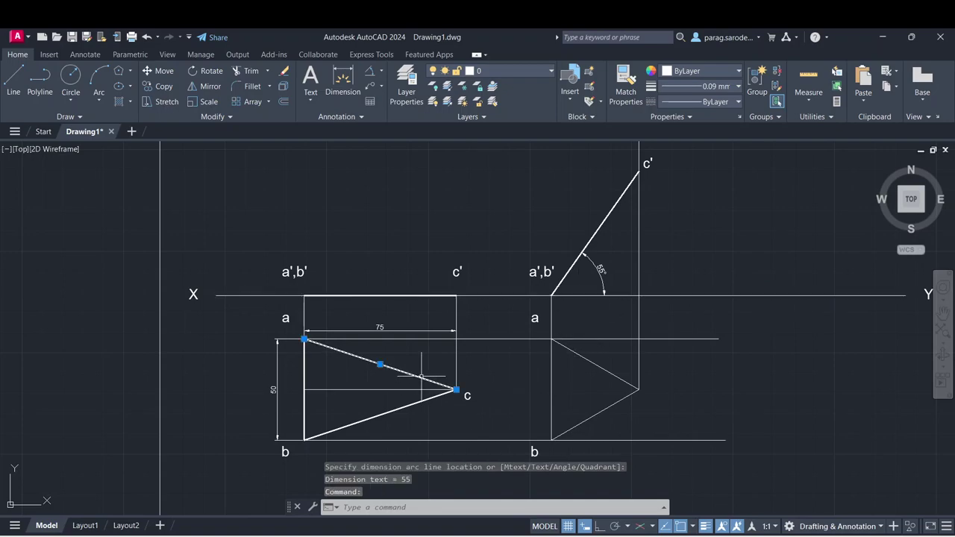
pyautogui.click(627, 97)
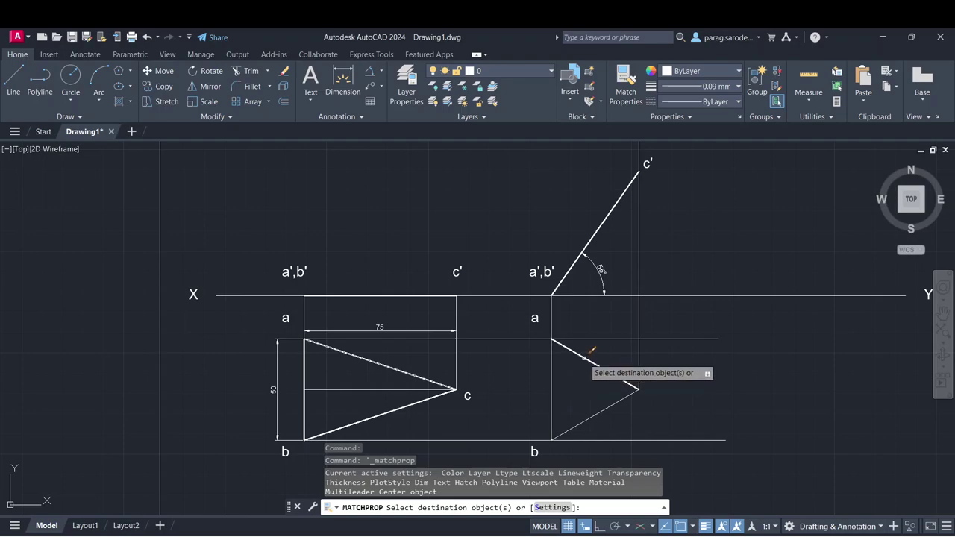
# - Match the thick line style onto the second top view's upper and lower sloping edges
pyautogui.click(587, 359)
pyautogui.click(597, 412)
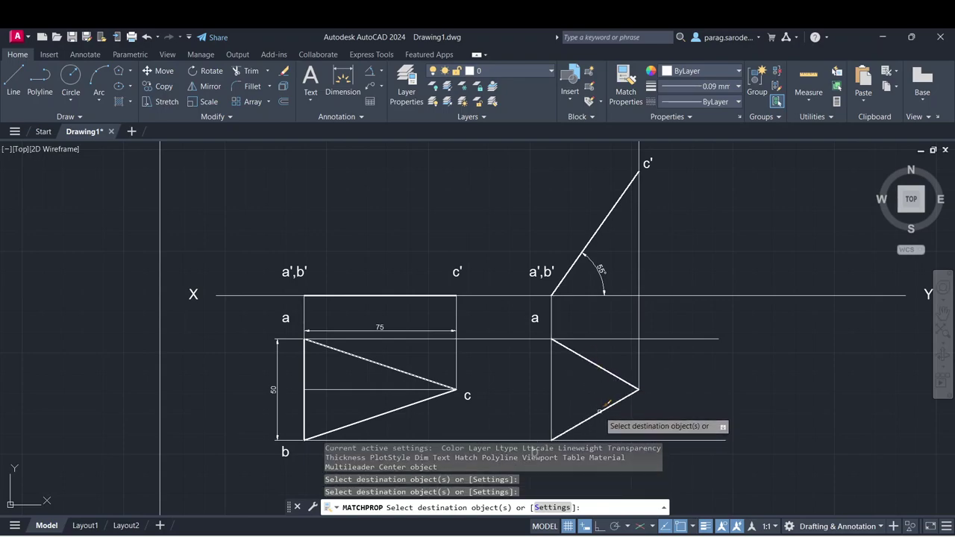
pyautogui.rightClick(667, 412)
pyautogui.click(676, 420)
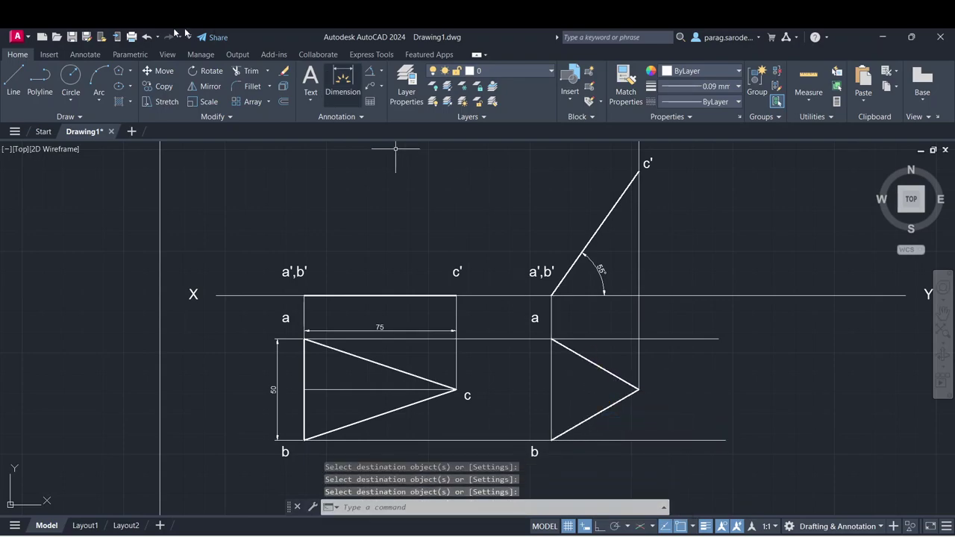
# - Redraw the edge from apex c down to point b as a new line
pyautogui.click(16, 88)
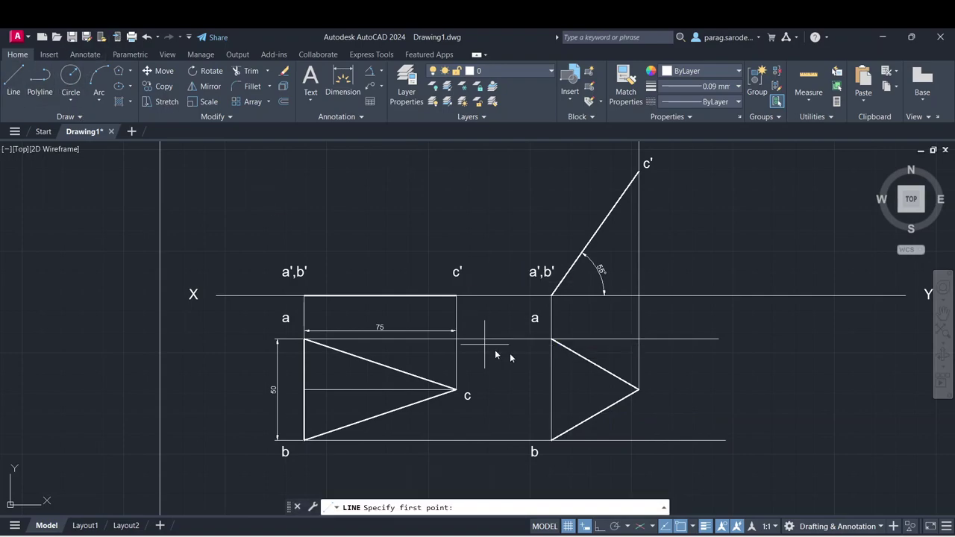
pyautogui.click(551, 340)
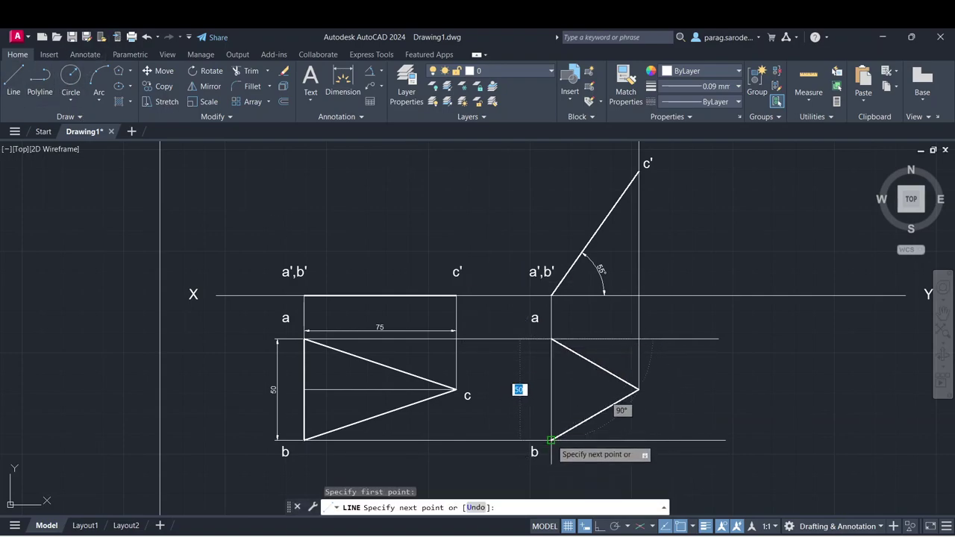
pyautogui.click(550, 440)
pyautogui.rightClick(550, 440)
pyautogui.click(586, 309)
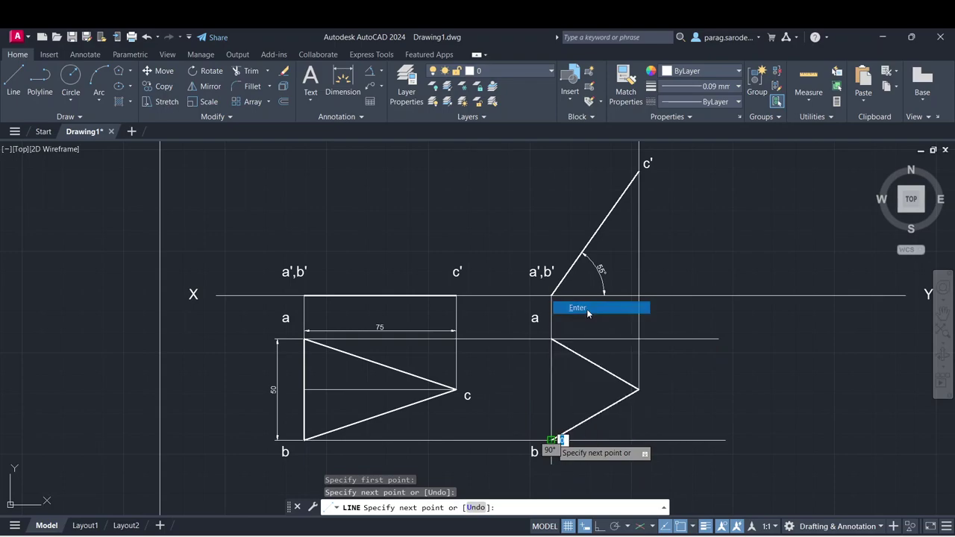
# - Copy the thick sloping edge's line style onto edge a–b to complete the outline
pyautogui.click(607, 407)
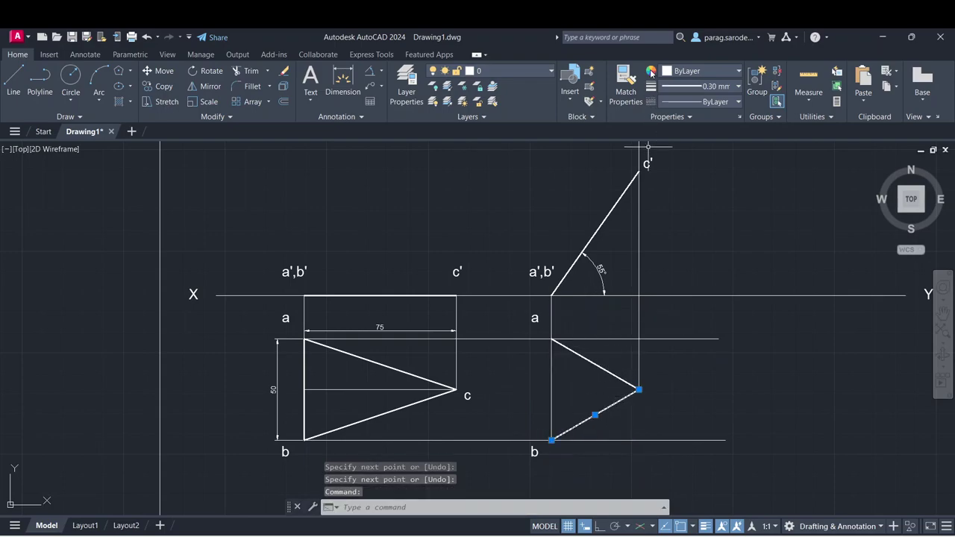
pyautogui.click(627, 95)
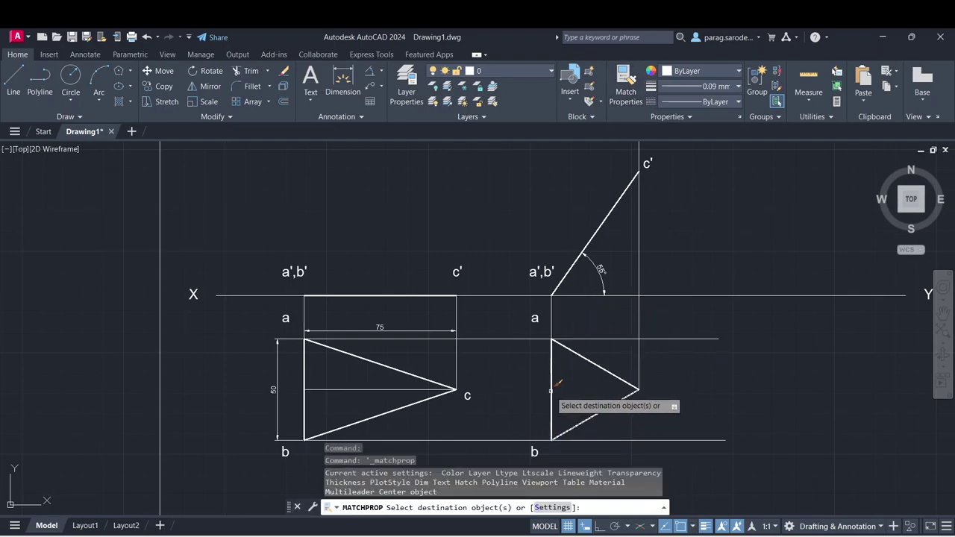
pyautogui.rightClick(535, 387)
pyautogui.click(556, 395)
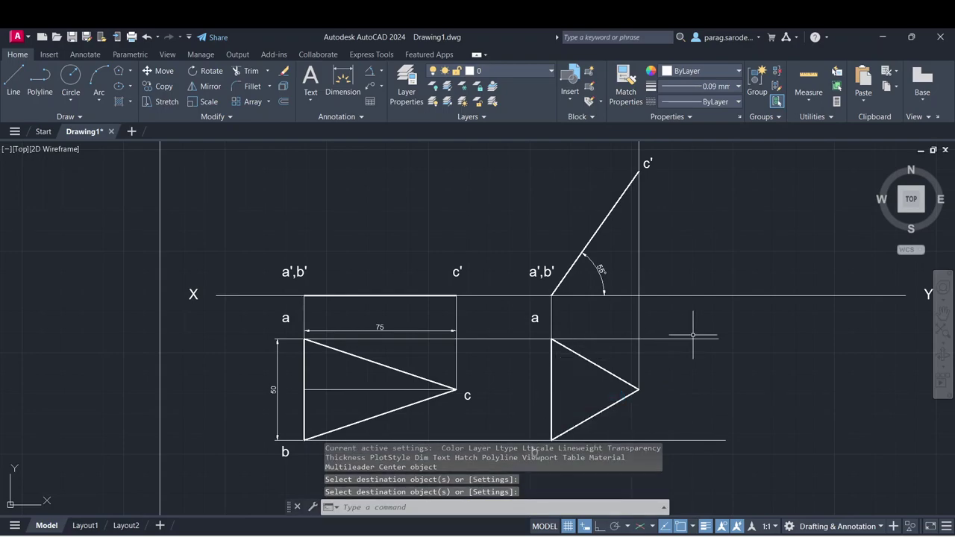
pyautogui.scroll(-2, 692, 335)
pyautogui.moveTo(692, 335); pyautogui.dragTo(640, 337, button='middle')
pyautogui.scroll(2, 640, 337)
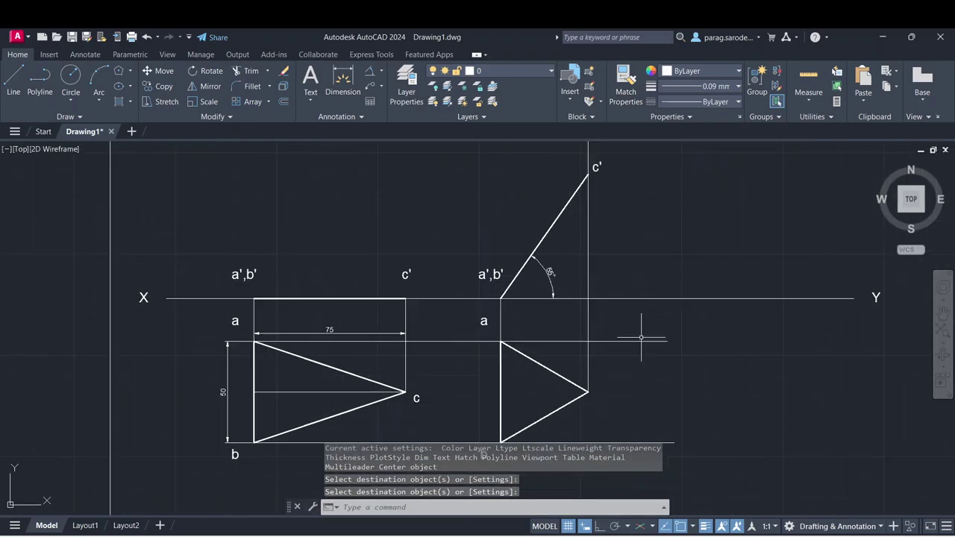
pyautogui.scroll(-1, 640, 337)
pyautogui.scroll(-1, 636, 337)
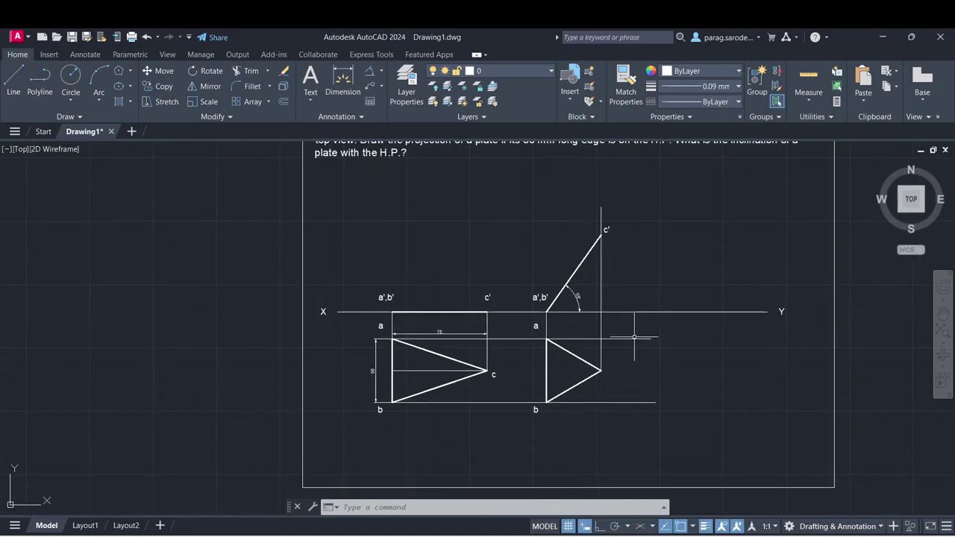
pyautogui.scroll(2, 575, 310)
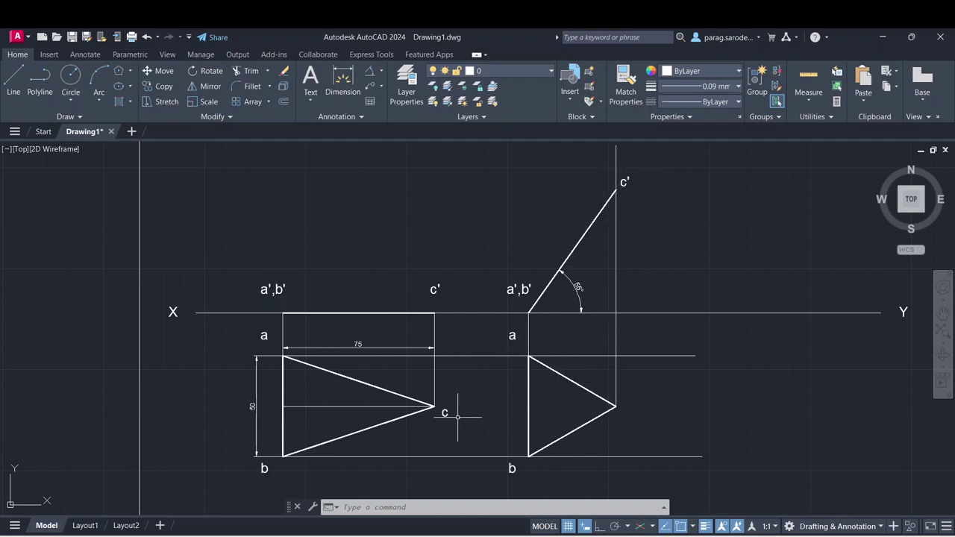
# - Copy the 'c' label onto the second top-view triangle's apex
pyautogui.press('Escape')
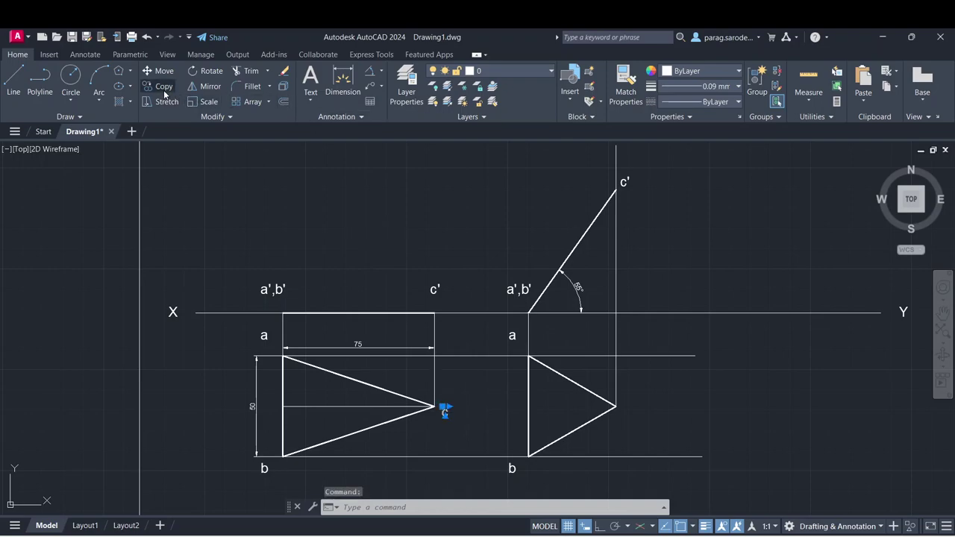
pyautogui.click(162, 86)
pyautogui.click(445, 414)
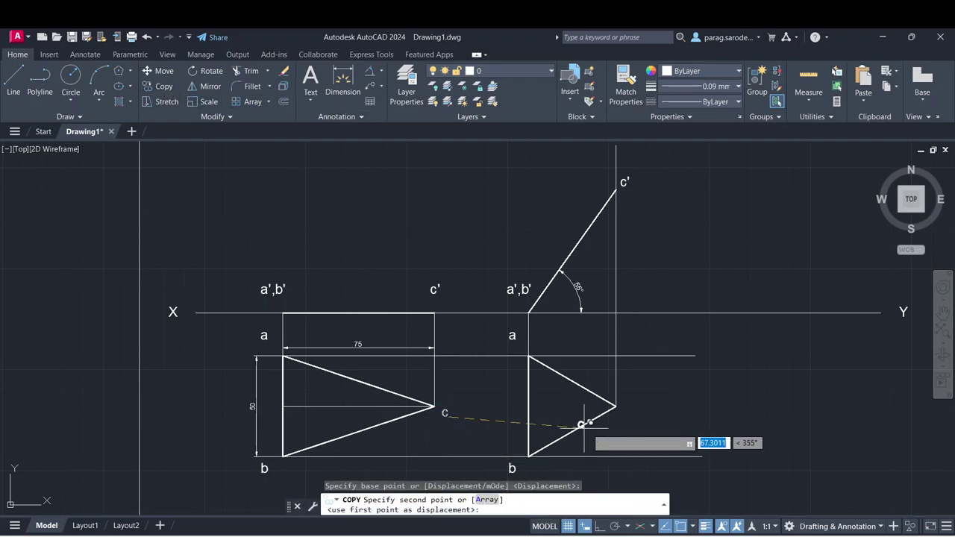
pyautogui.rightClick(632, 415)
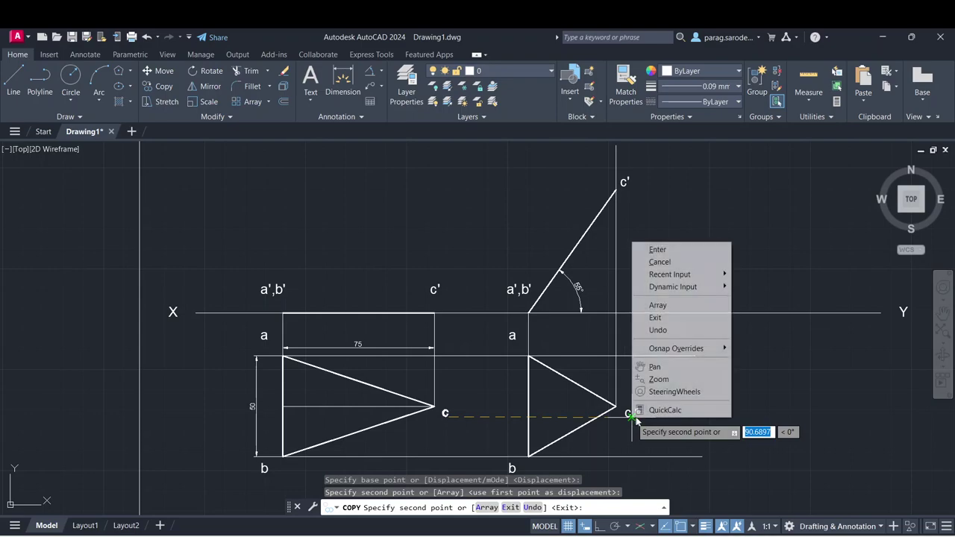
pyautogui.click(660, 249)
# - Recentre the drawing and bring the Google Meet presentation window to the front
pyautogui.scroll(-2, 696, 366)
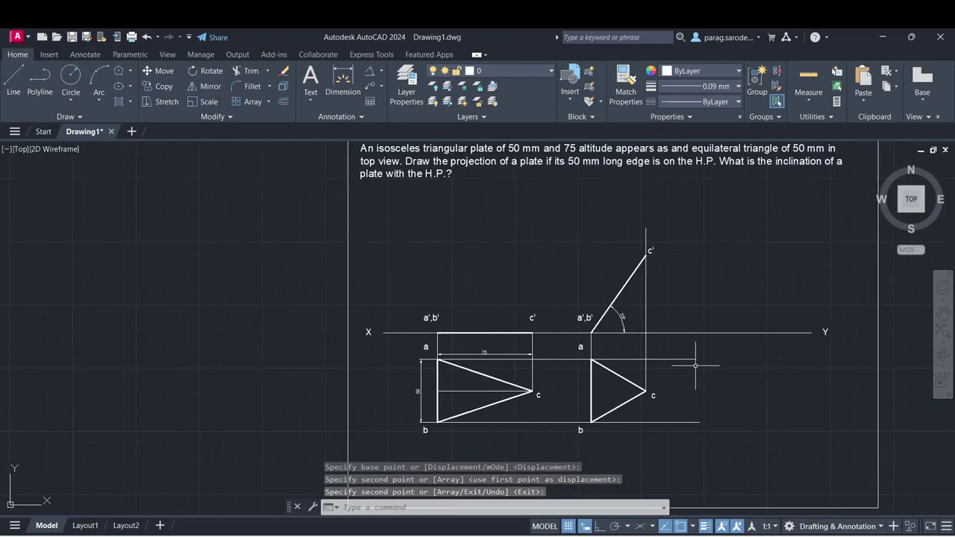
pyautogui.moveTo(695, 365); pyautogui.dragTo(665, 380, button='middle')
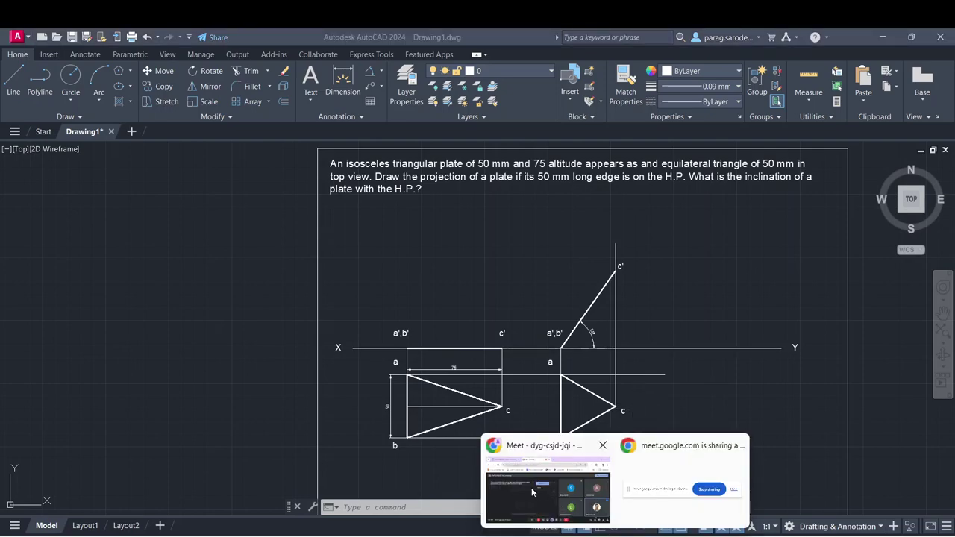
pyautogui.click(531, 487)
pyautogui.moveTo(584, 372)
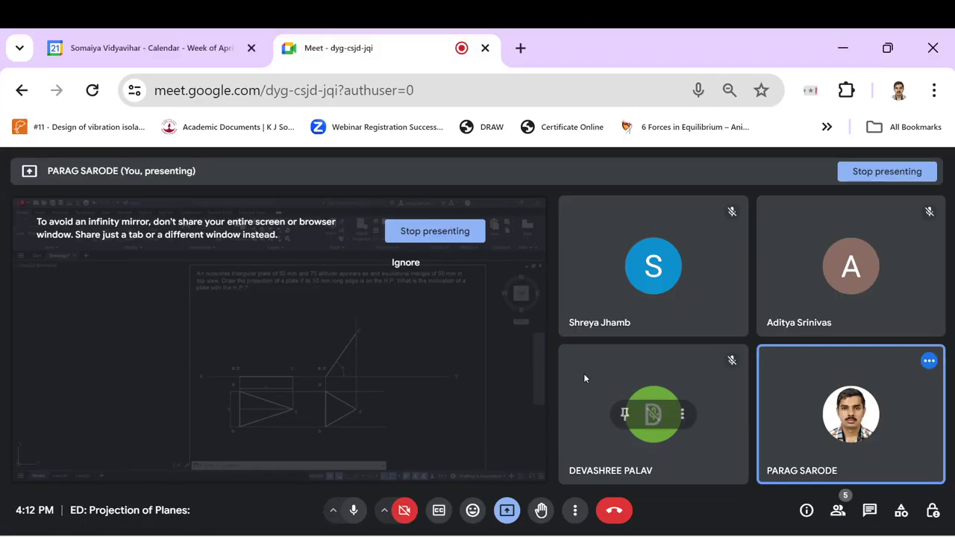